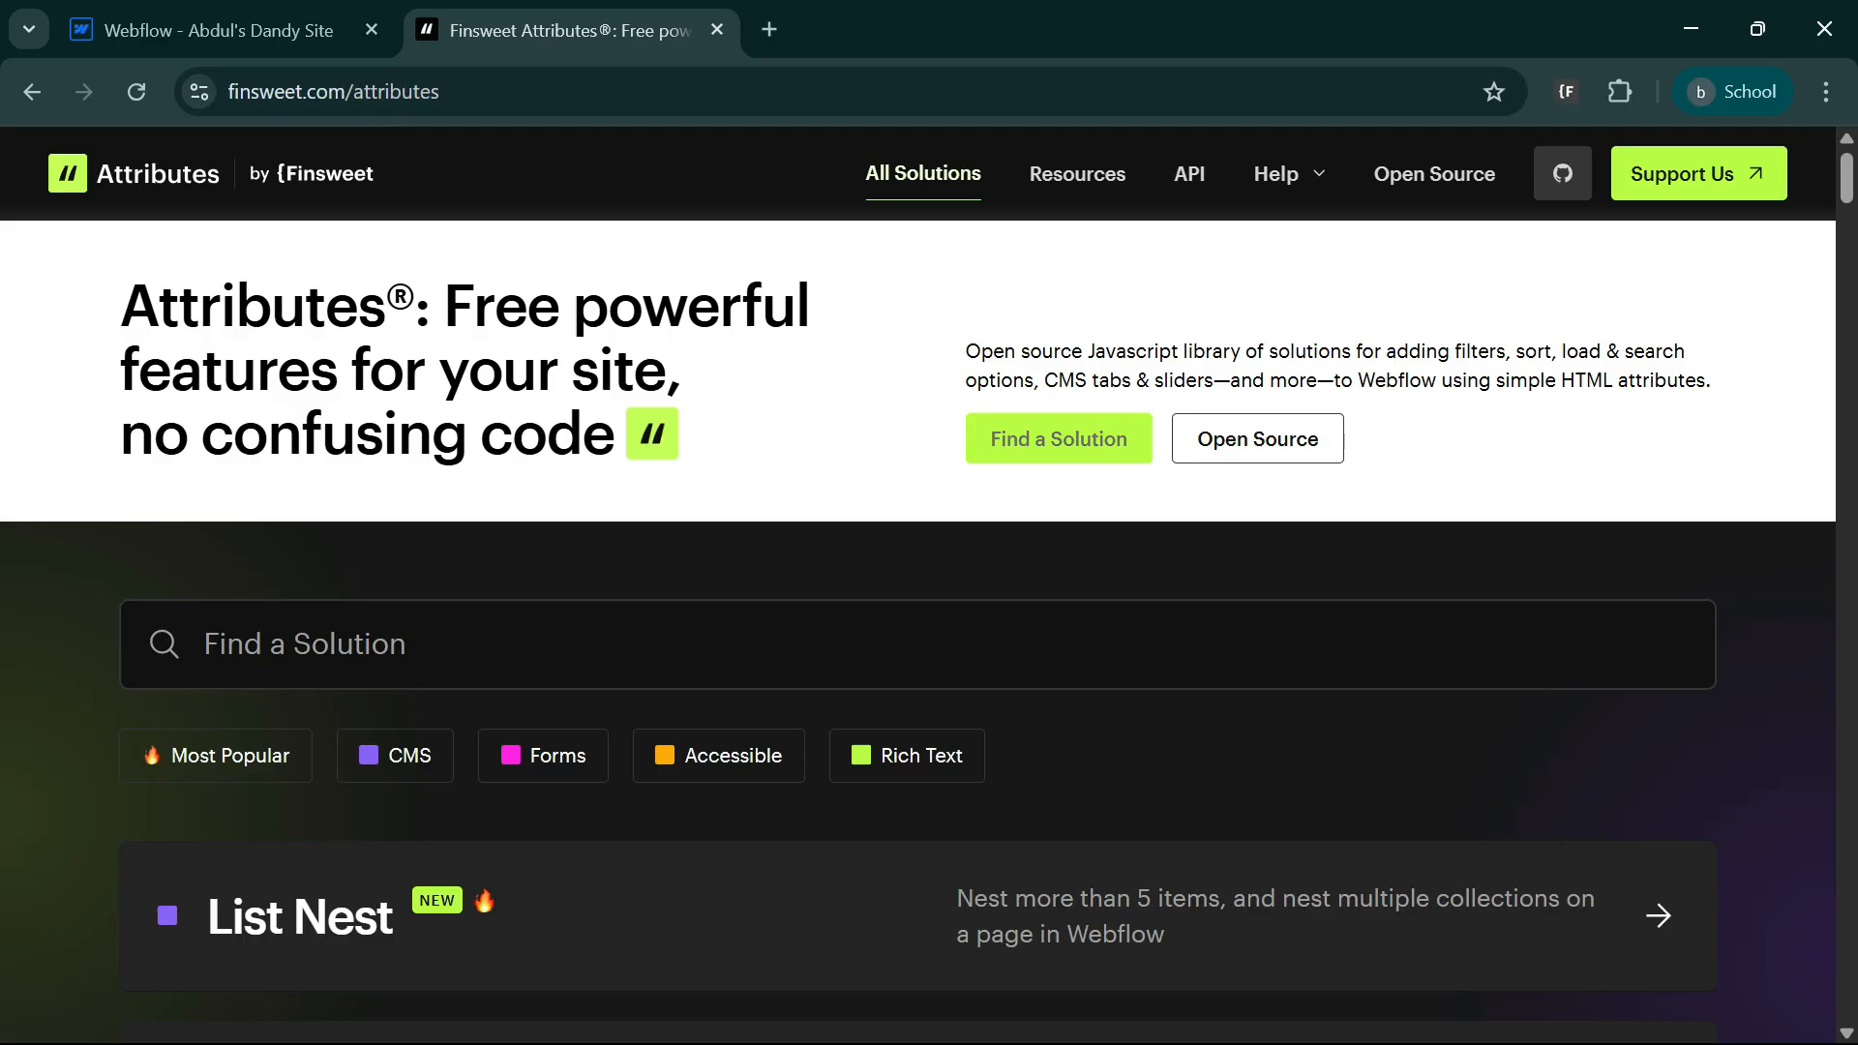
# - Find the List Load solution among the Finsweet Attributes and open its documentation page
pyautogui.scroll(-8, 132, 642)
pyautogui.scroll(-5, 408, 902)
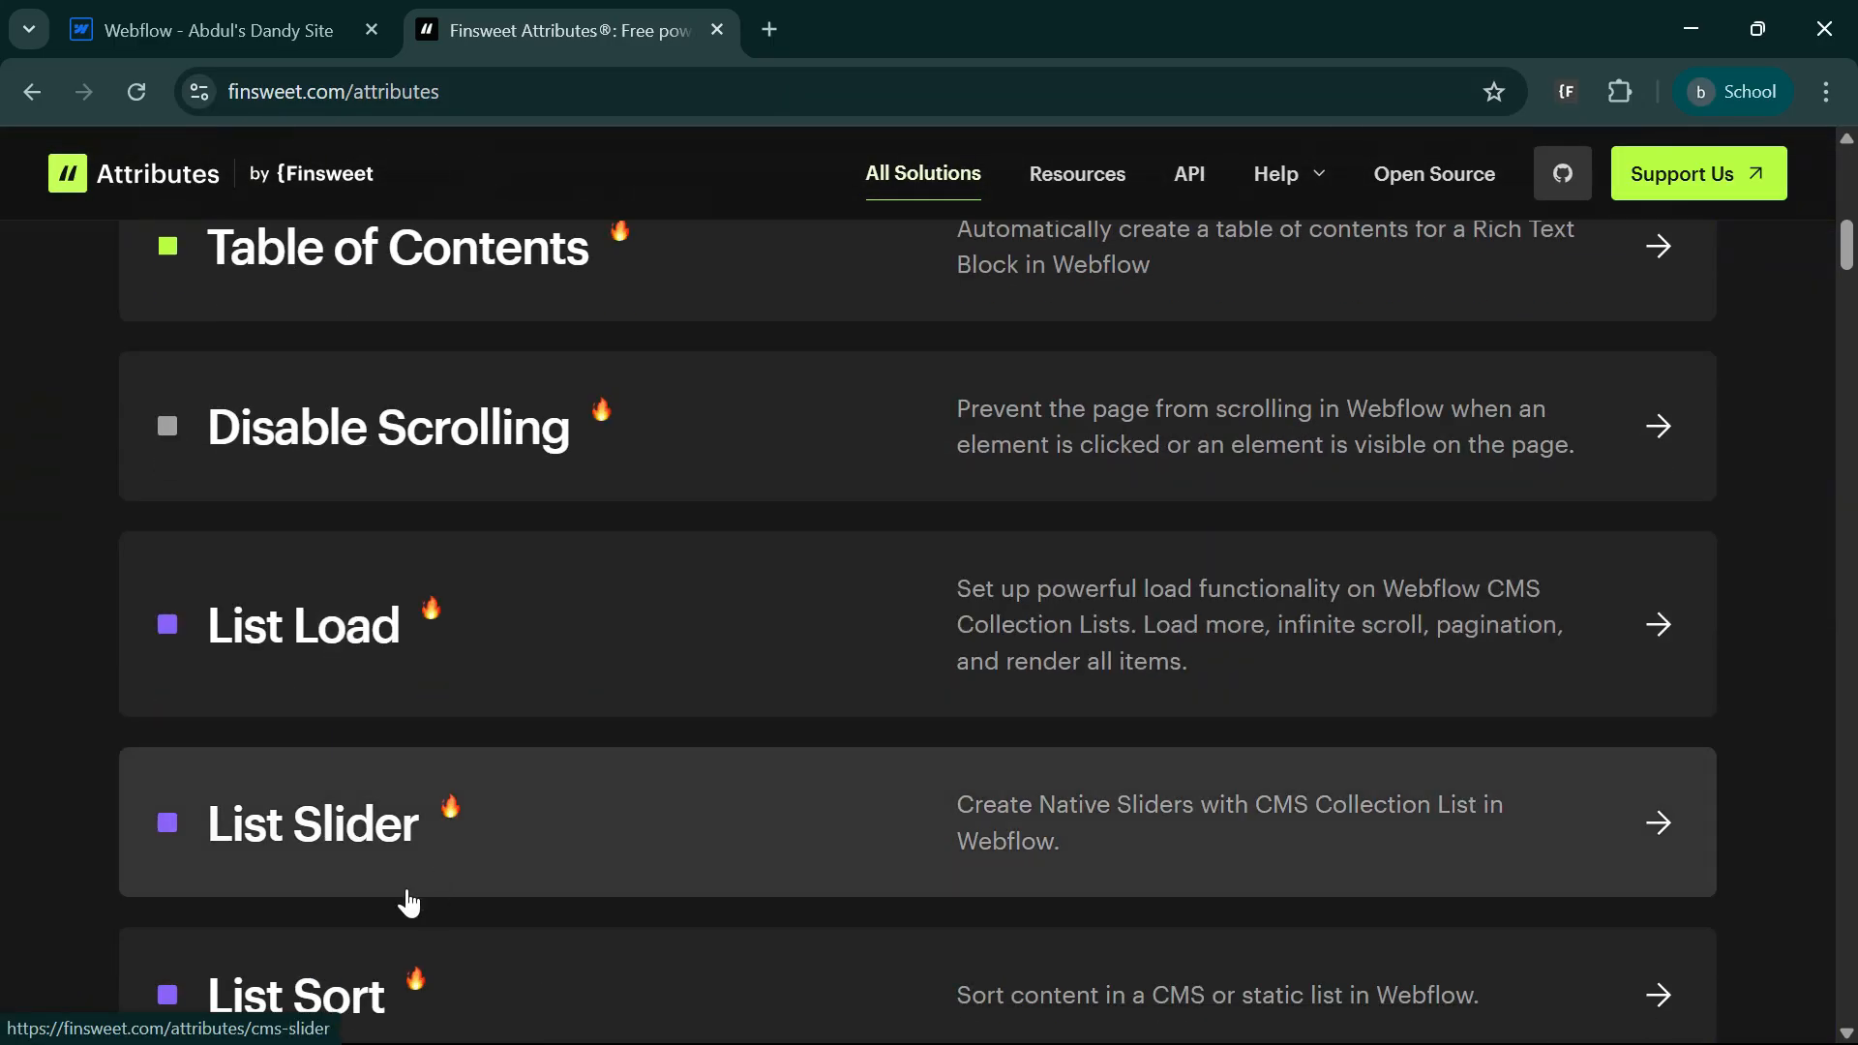
pyautogui.click(338, 643)
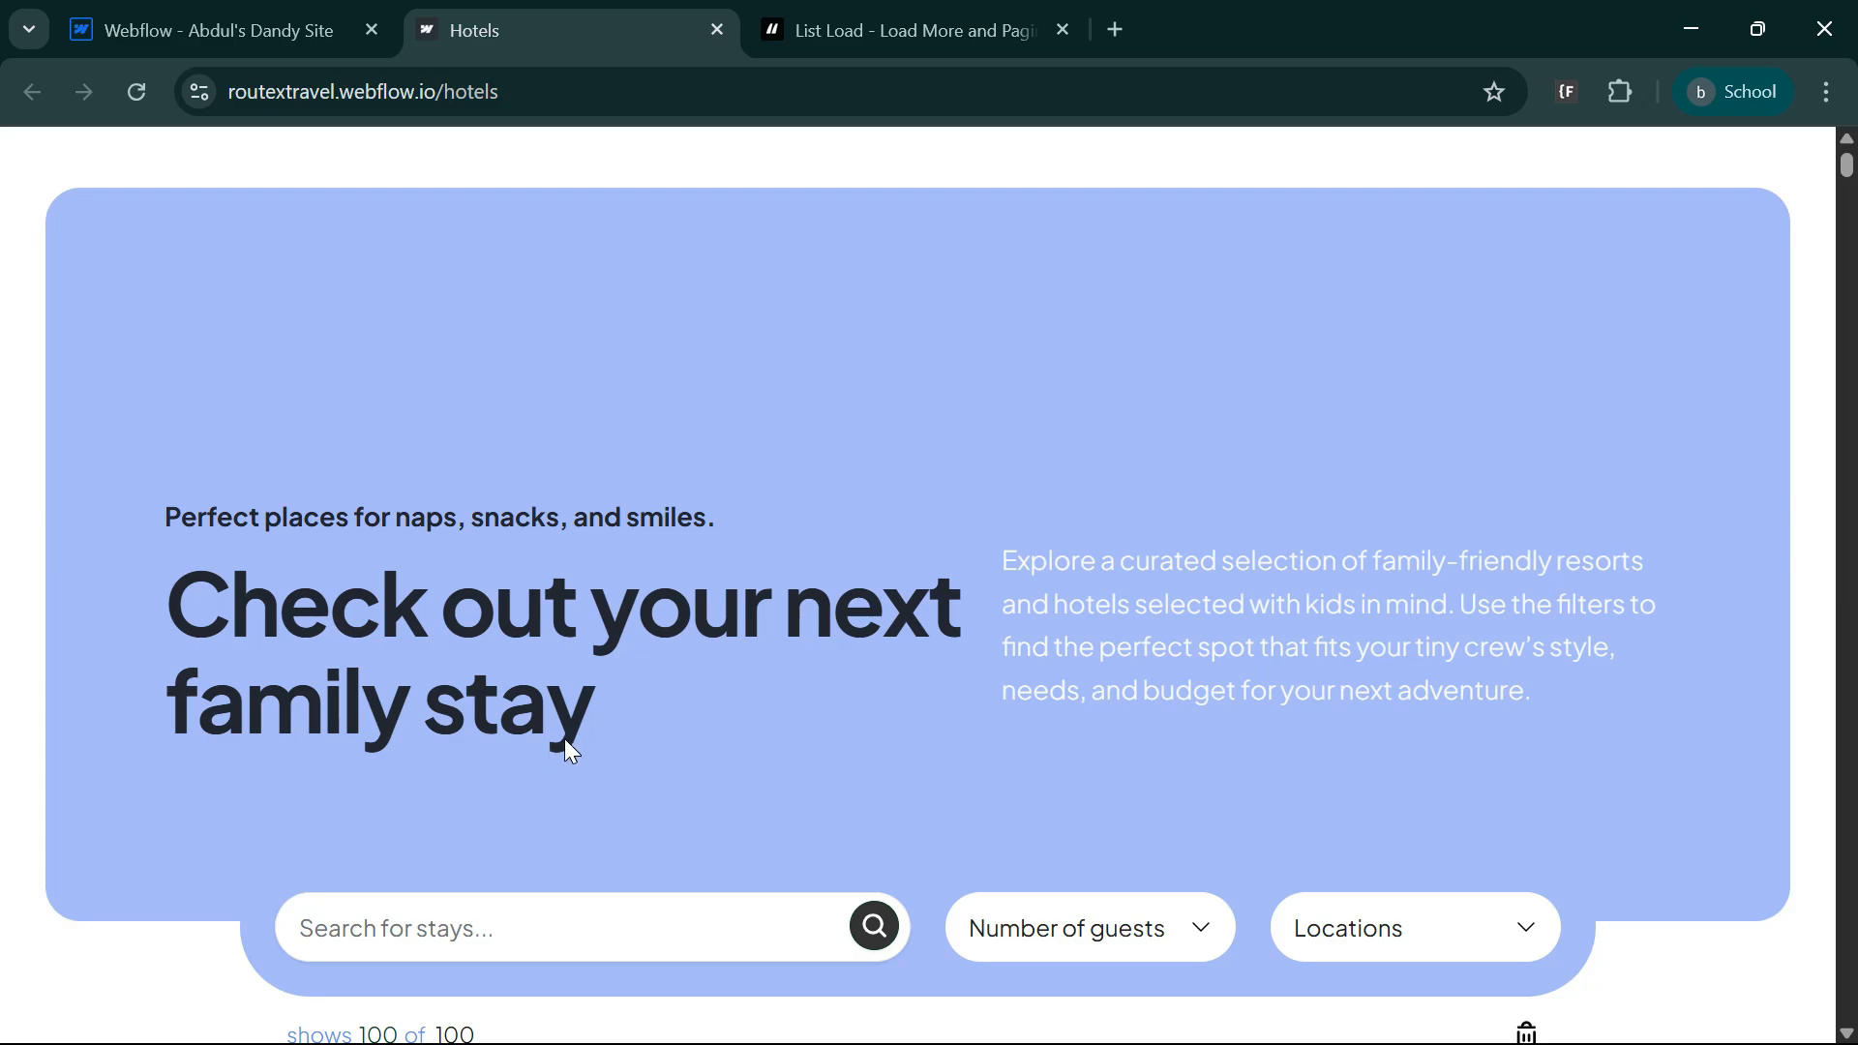
# - Look through the published Hotels page, checking its hotel list, filters and results counter
pyautogui.scroll(-12, 571, 750)
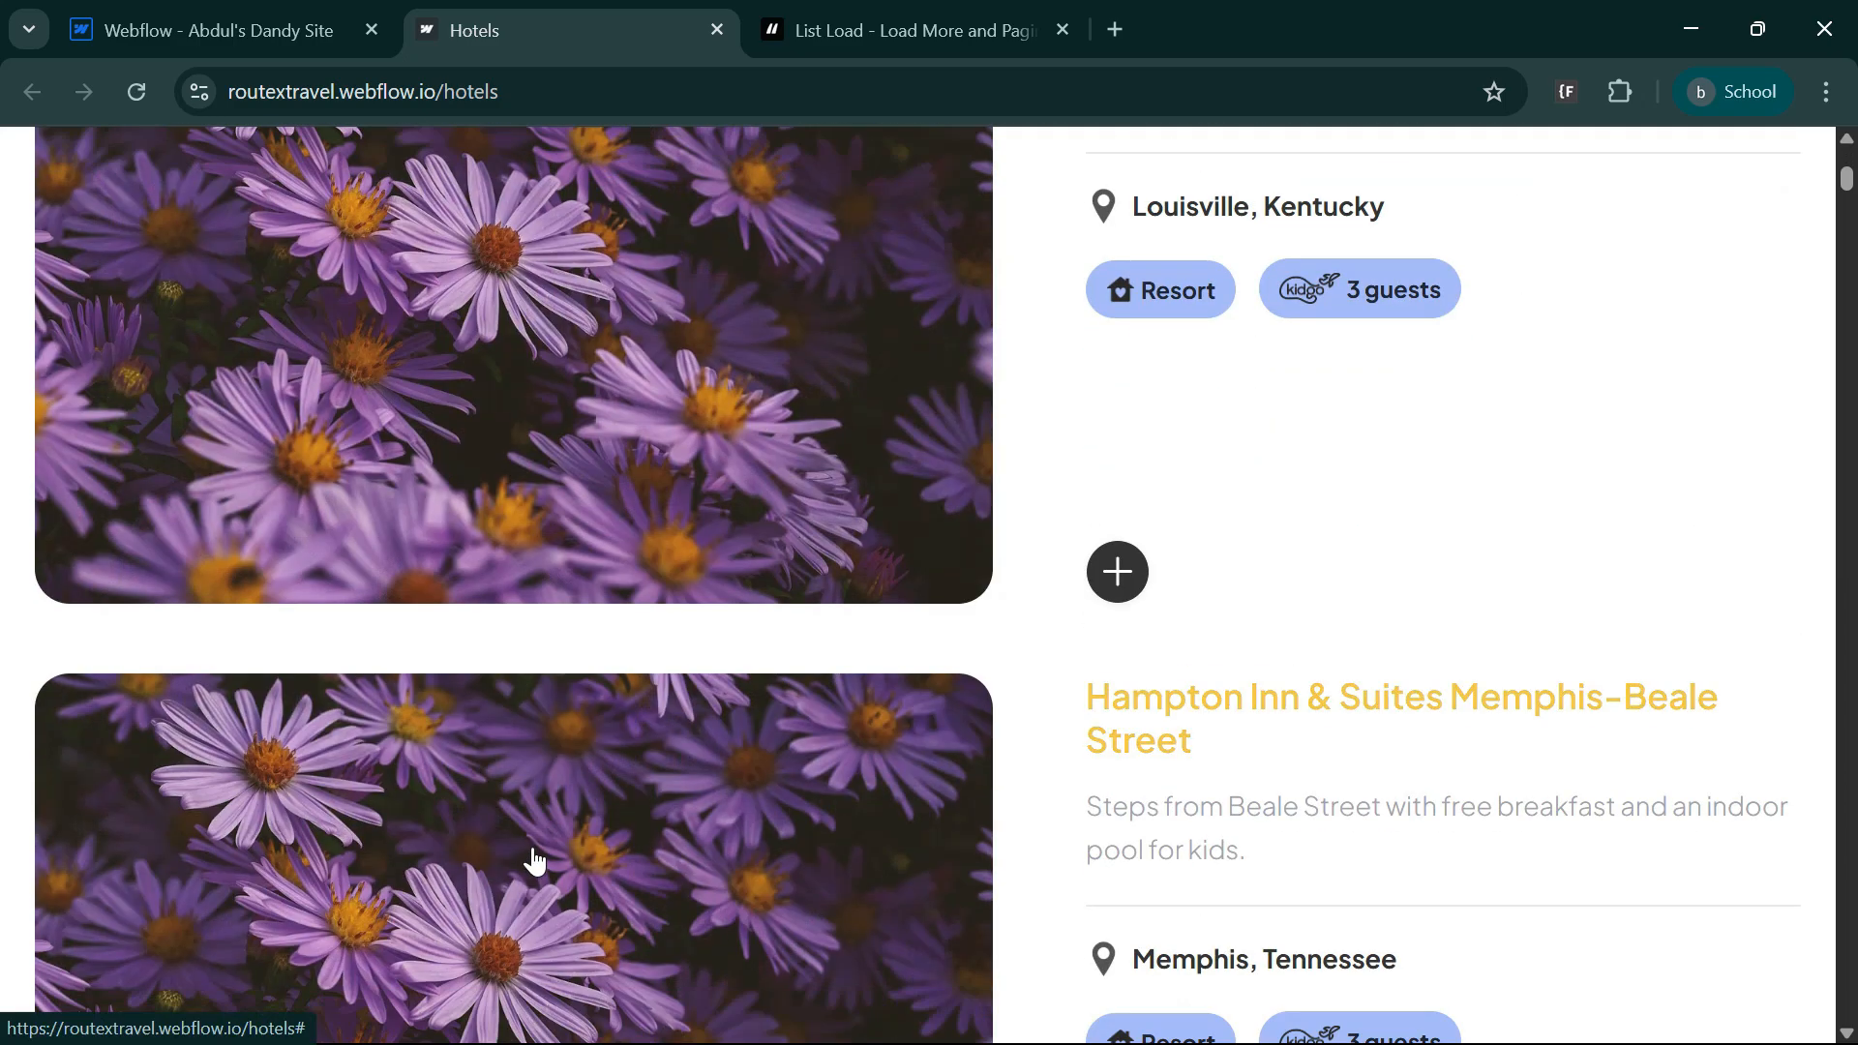
pyautogui.scroll(15, 876, 914)
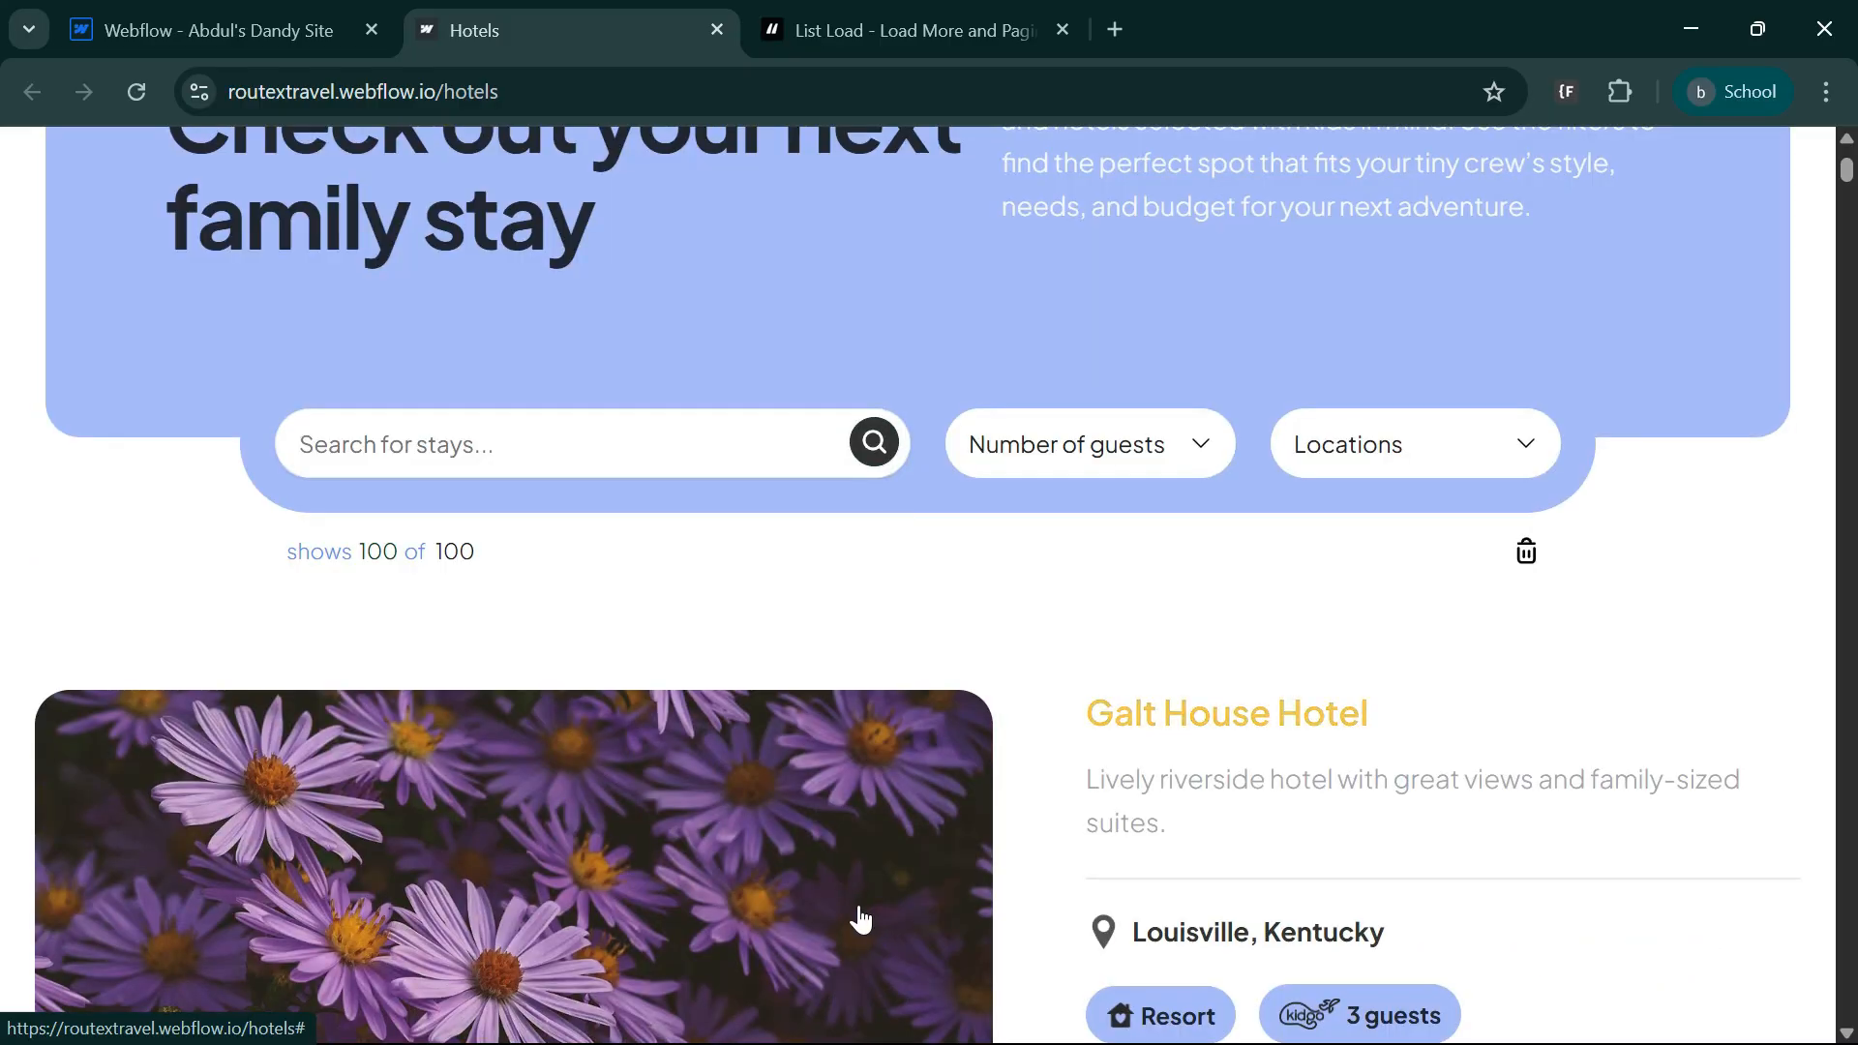
pyautogui.scroll(5, 958, 808)
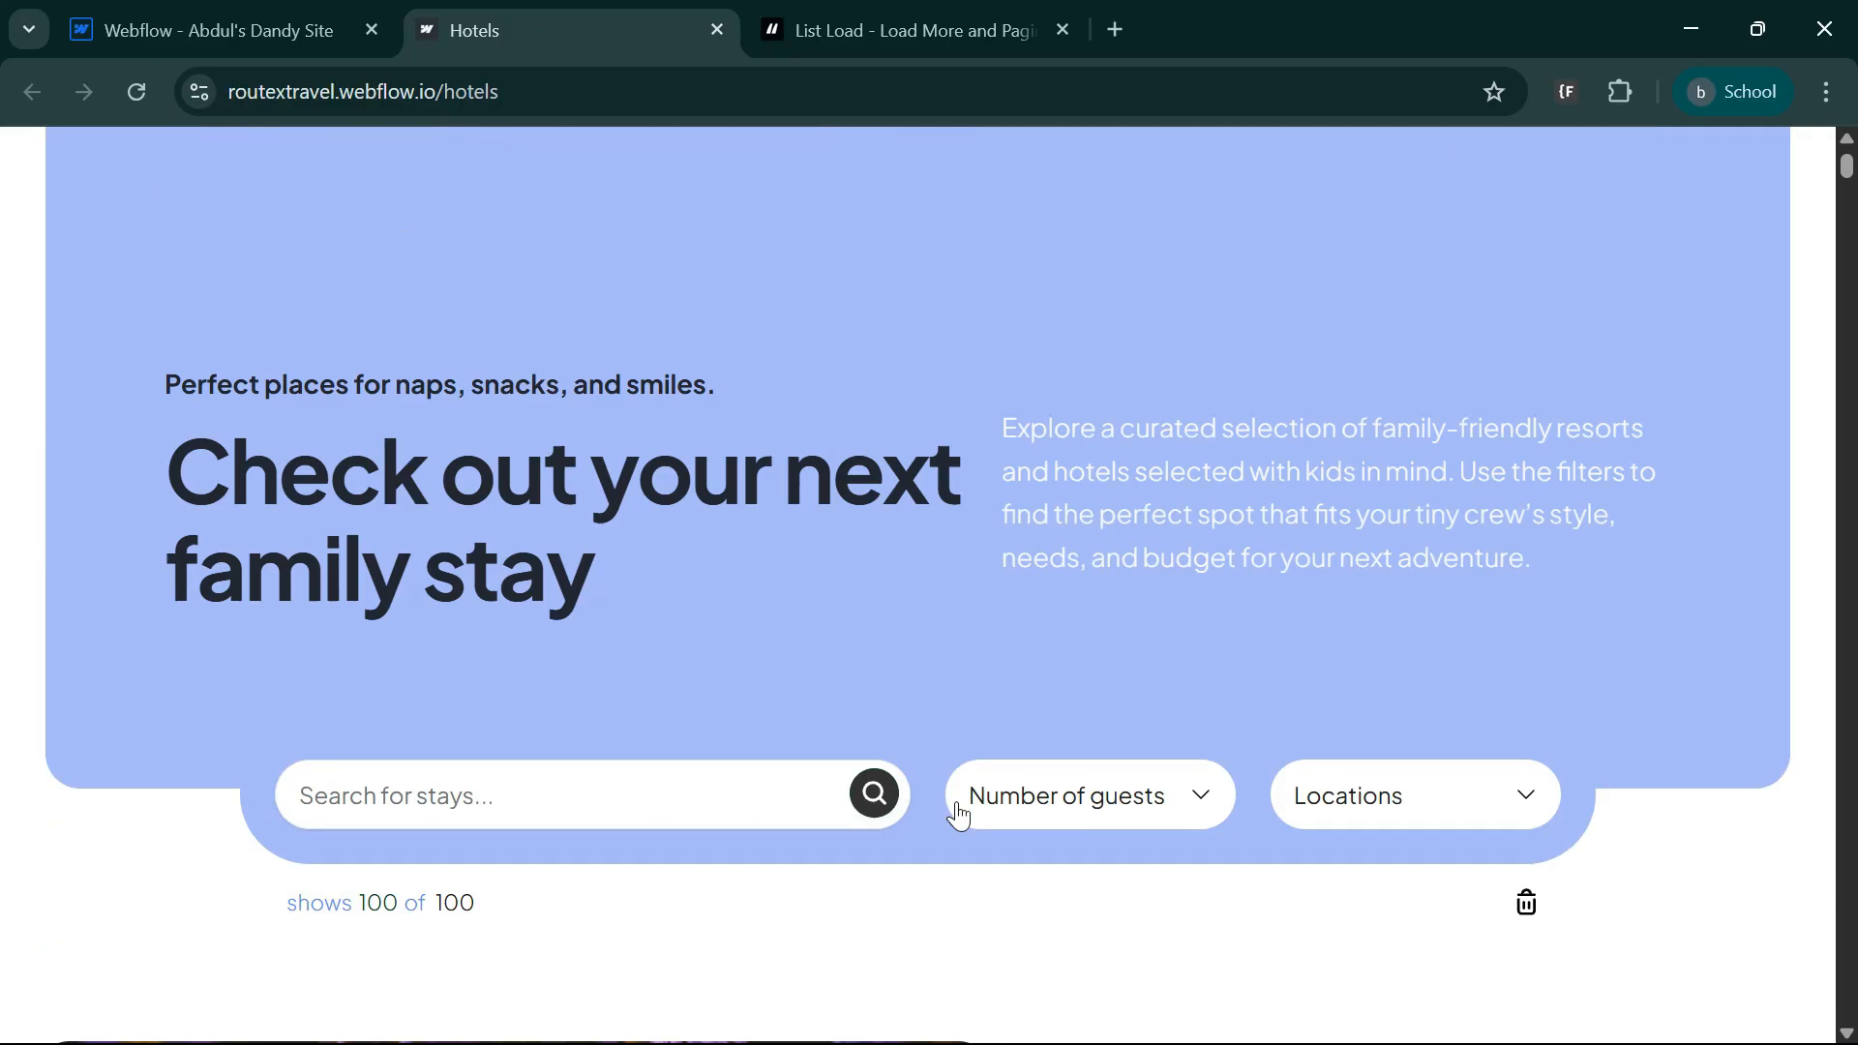
# - In the Webflow designer, enable pagination on the Hotels collection list (Grid 1 Column) with 25 items per page
pyautogui.click(183, 30)
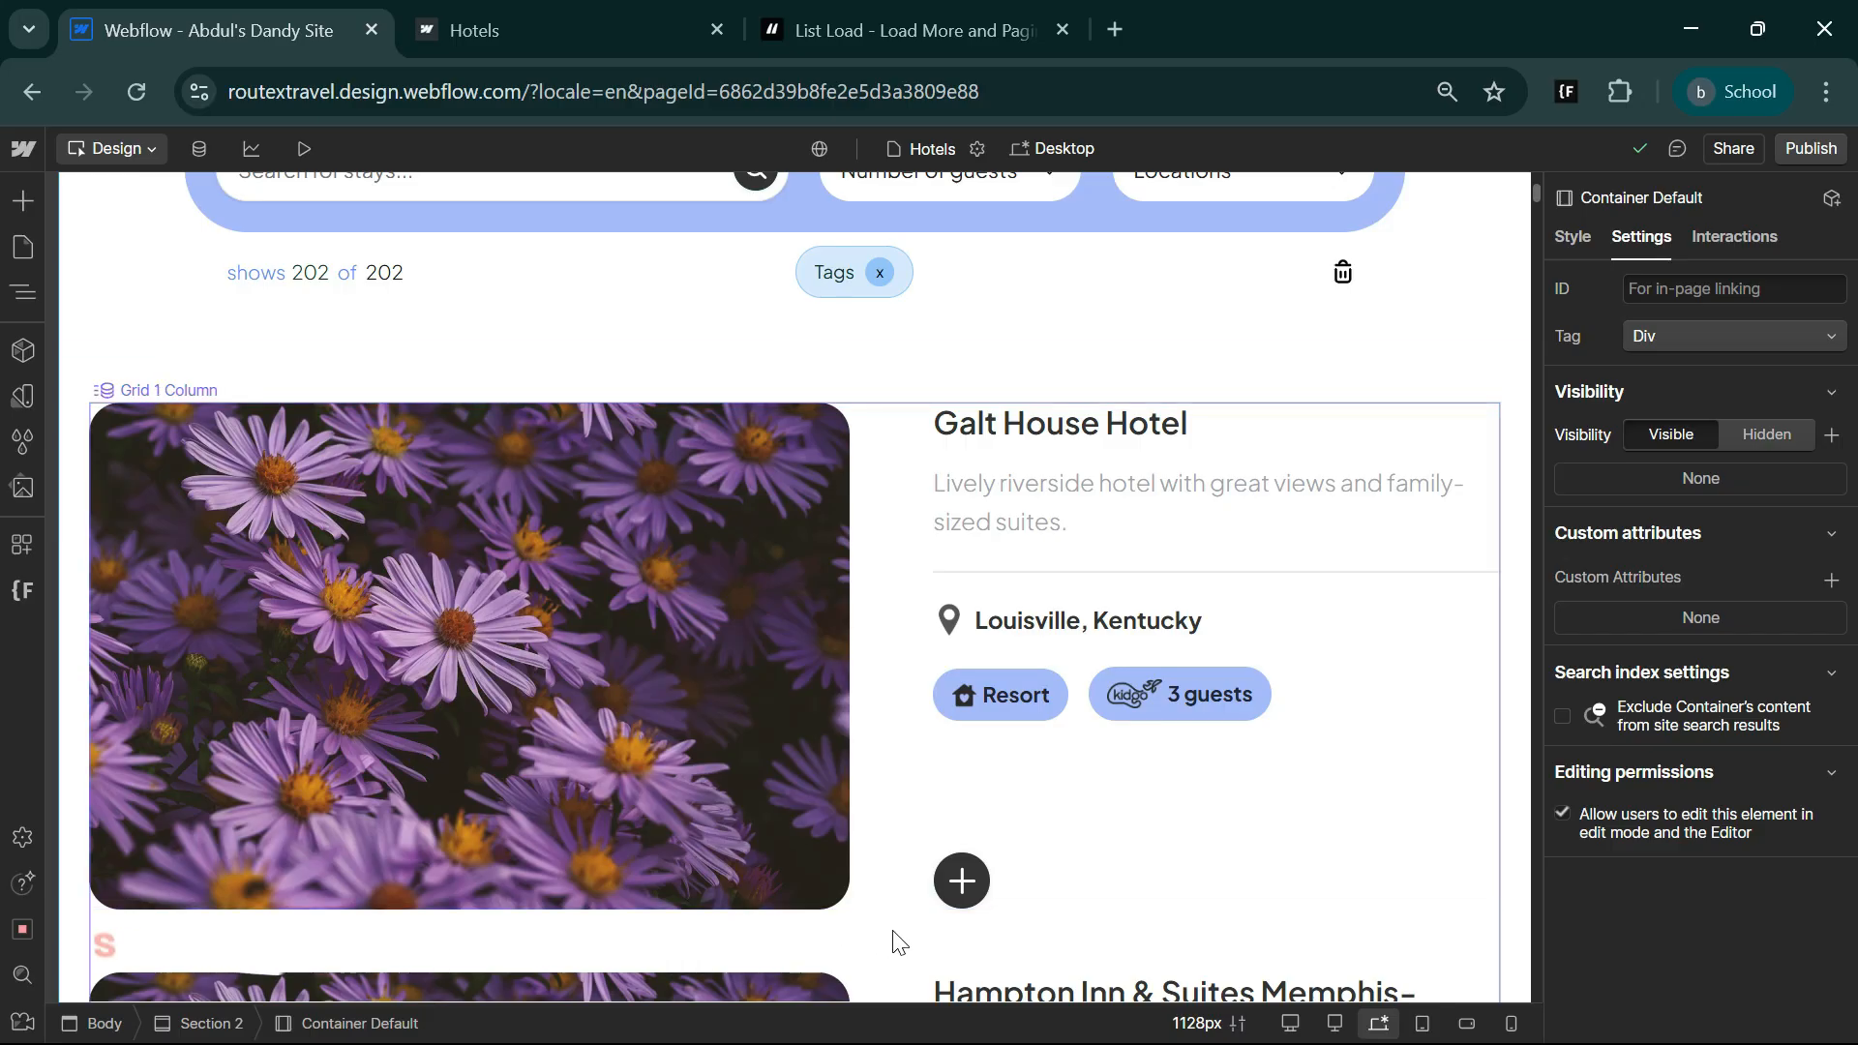
pyautogui.click(885, 809)
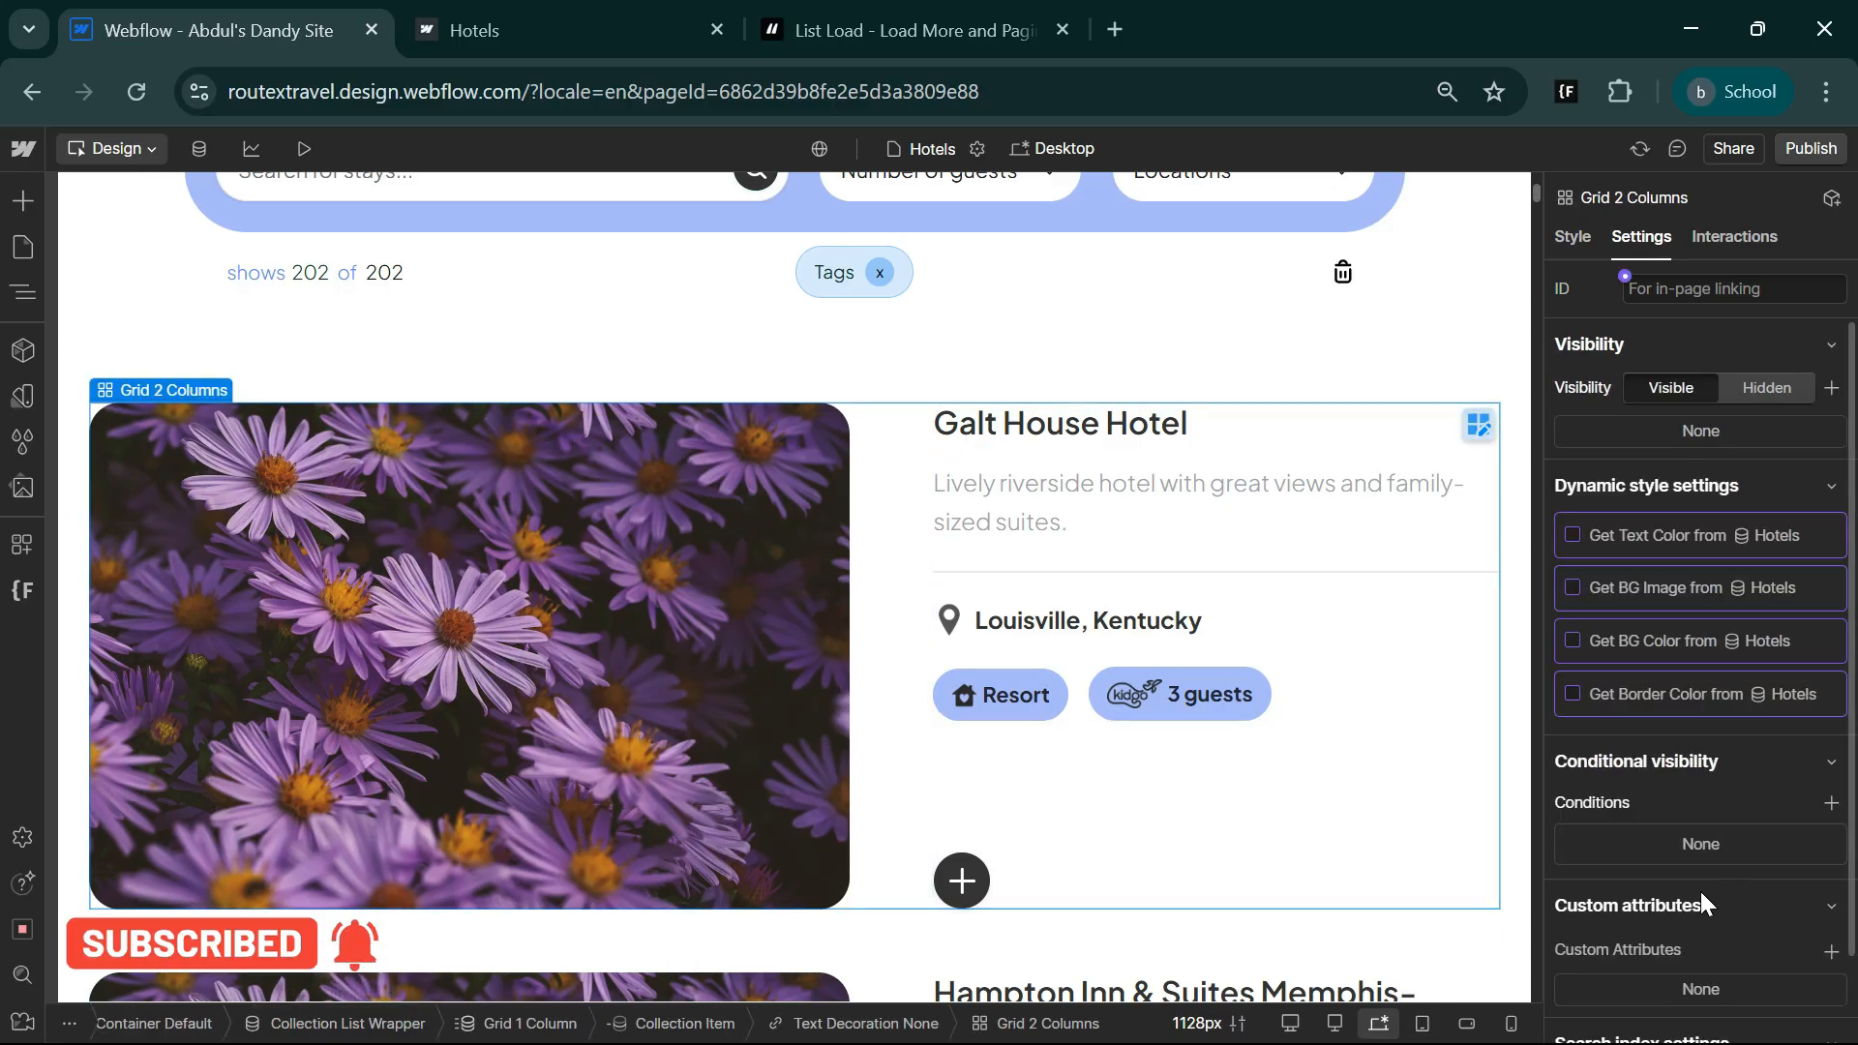
pyautogui.scroll(-1, 1699, 900)
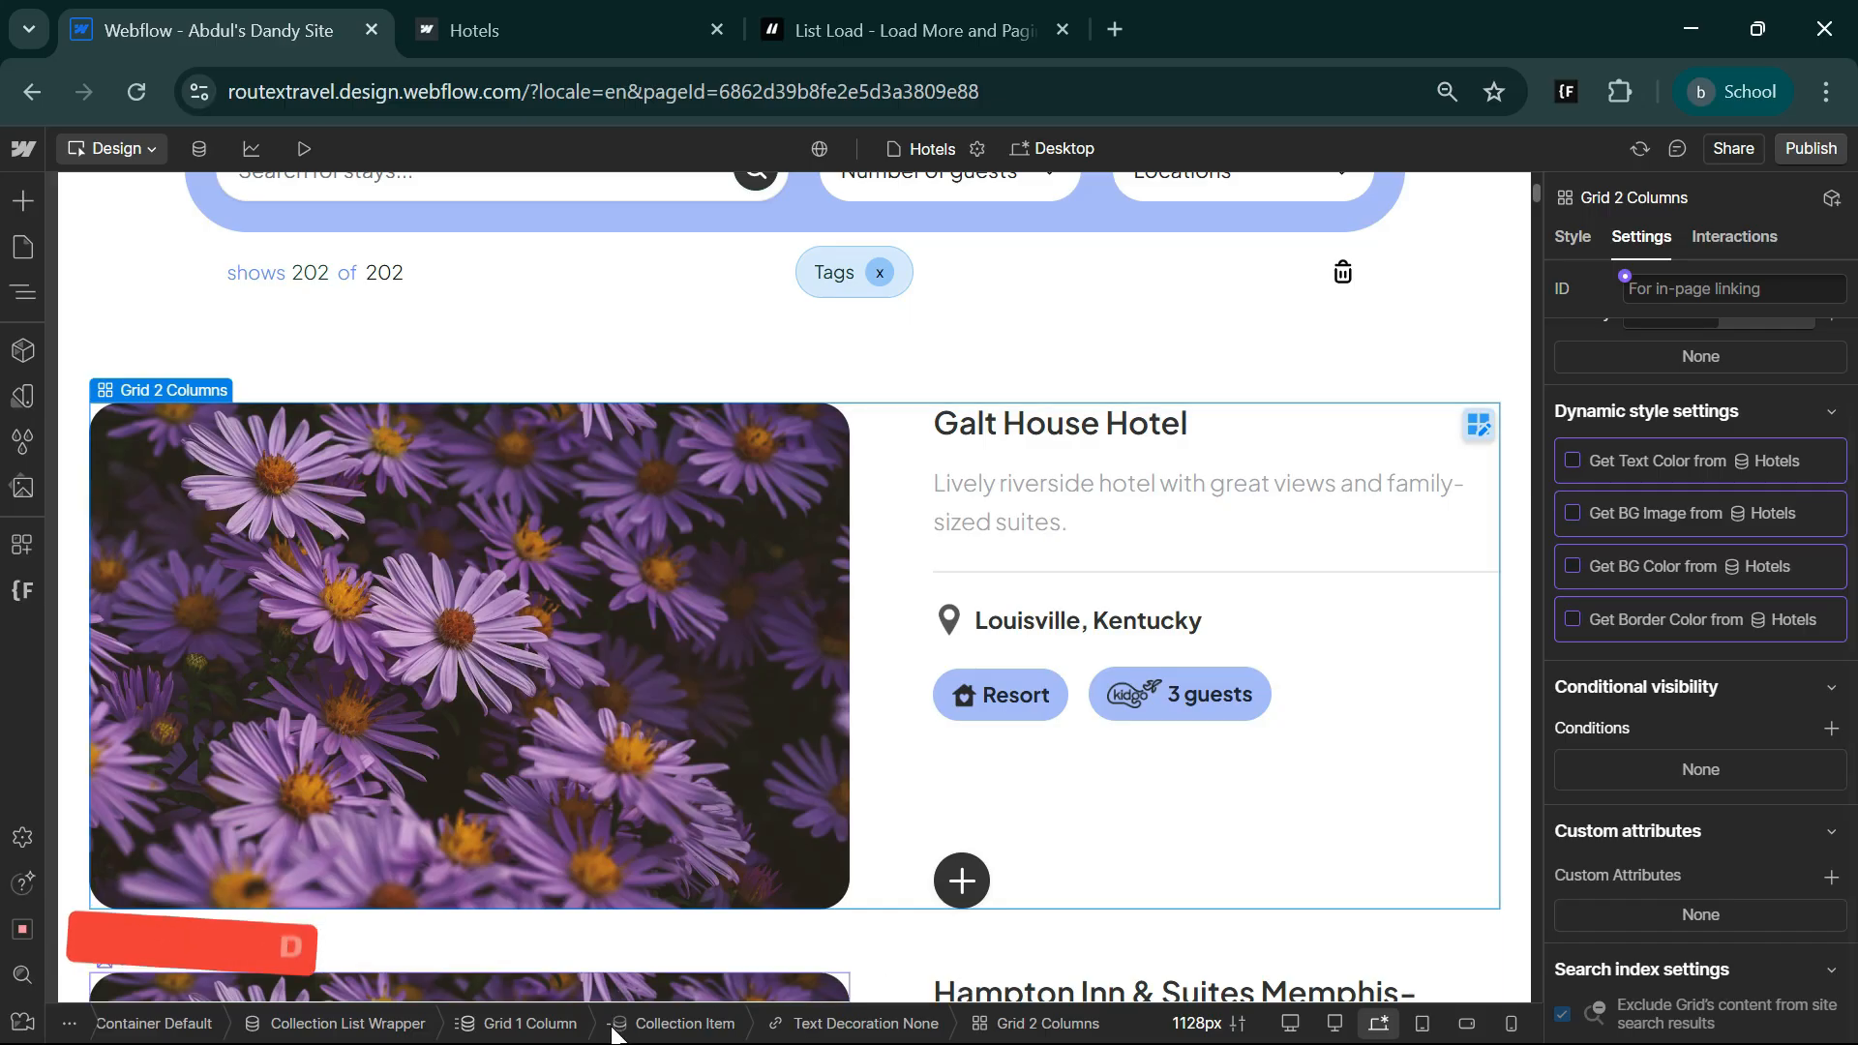
pyautogui.click(514, 1024)
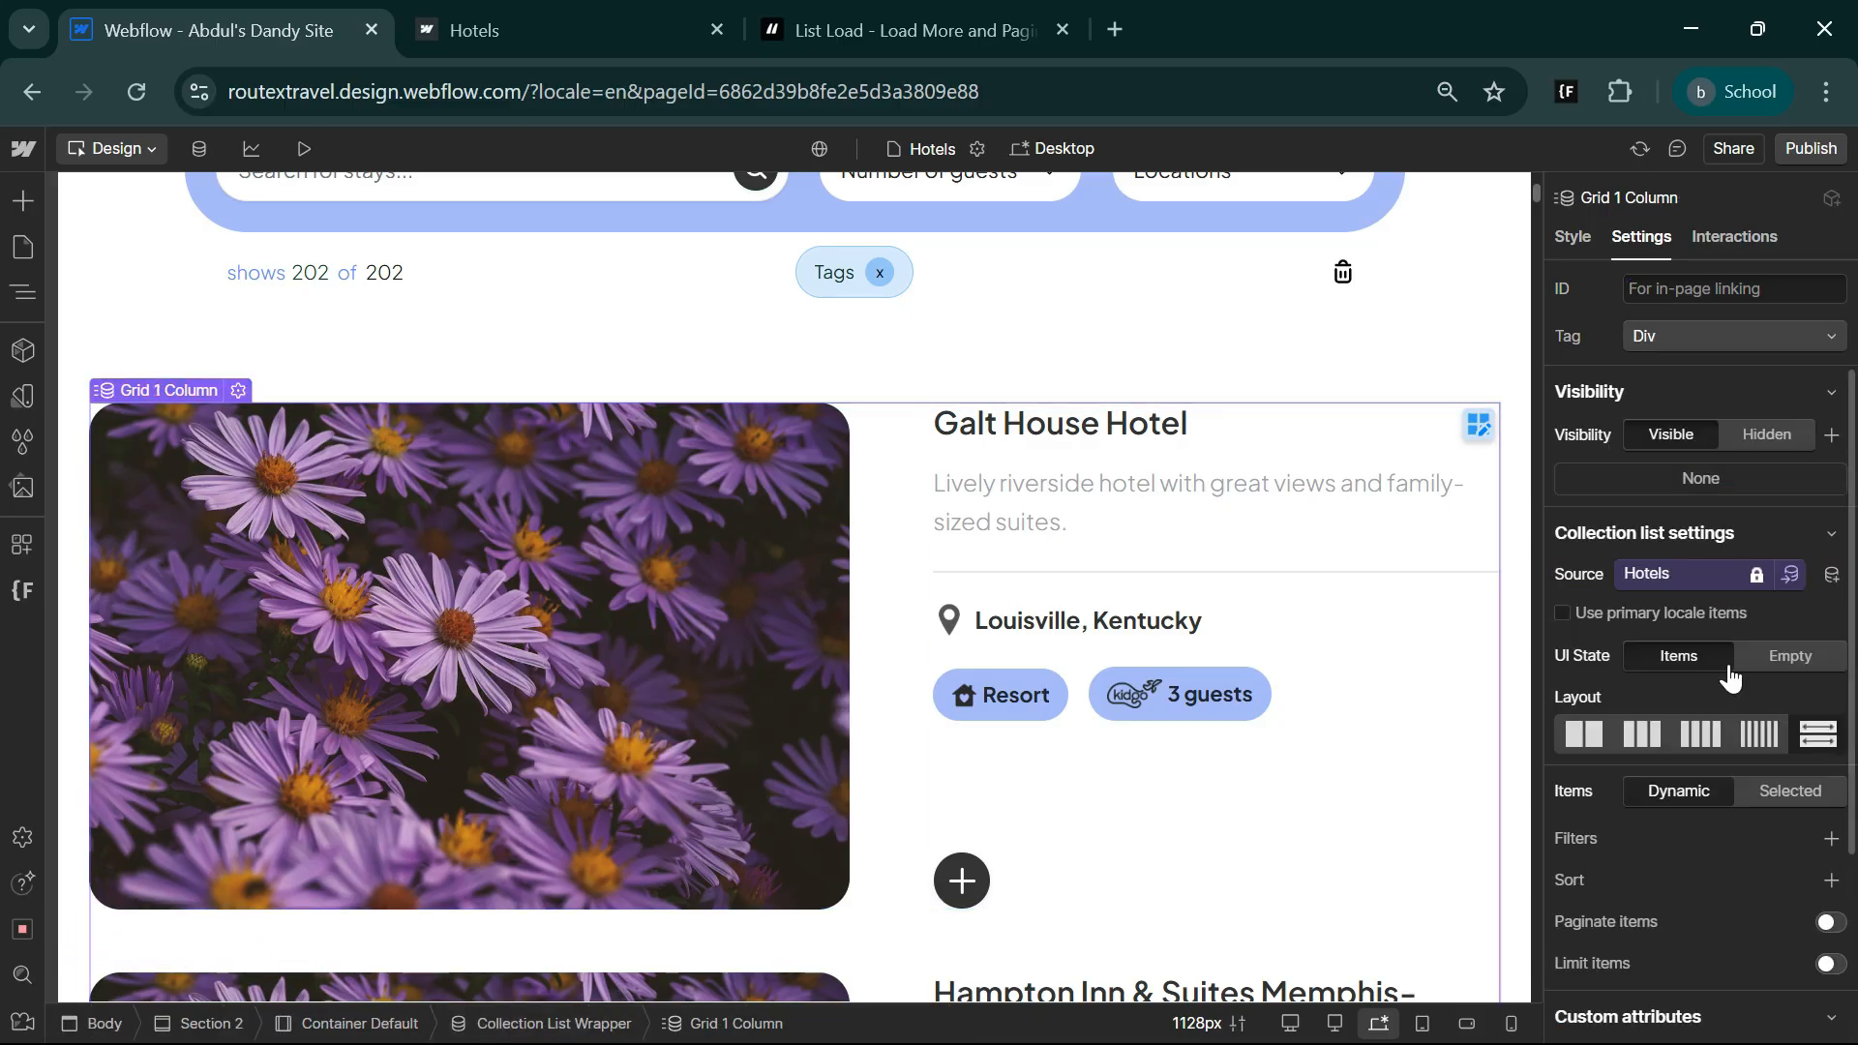
pyautogui.scroll(-1, 1654, 789)
pyautogui.scroll(-3, 1652, 784)
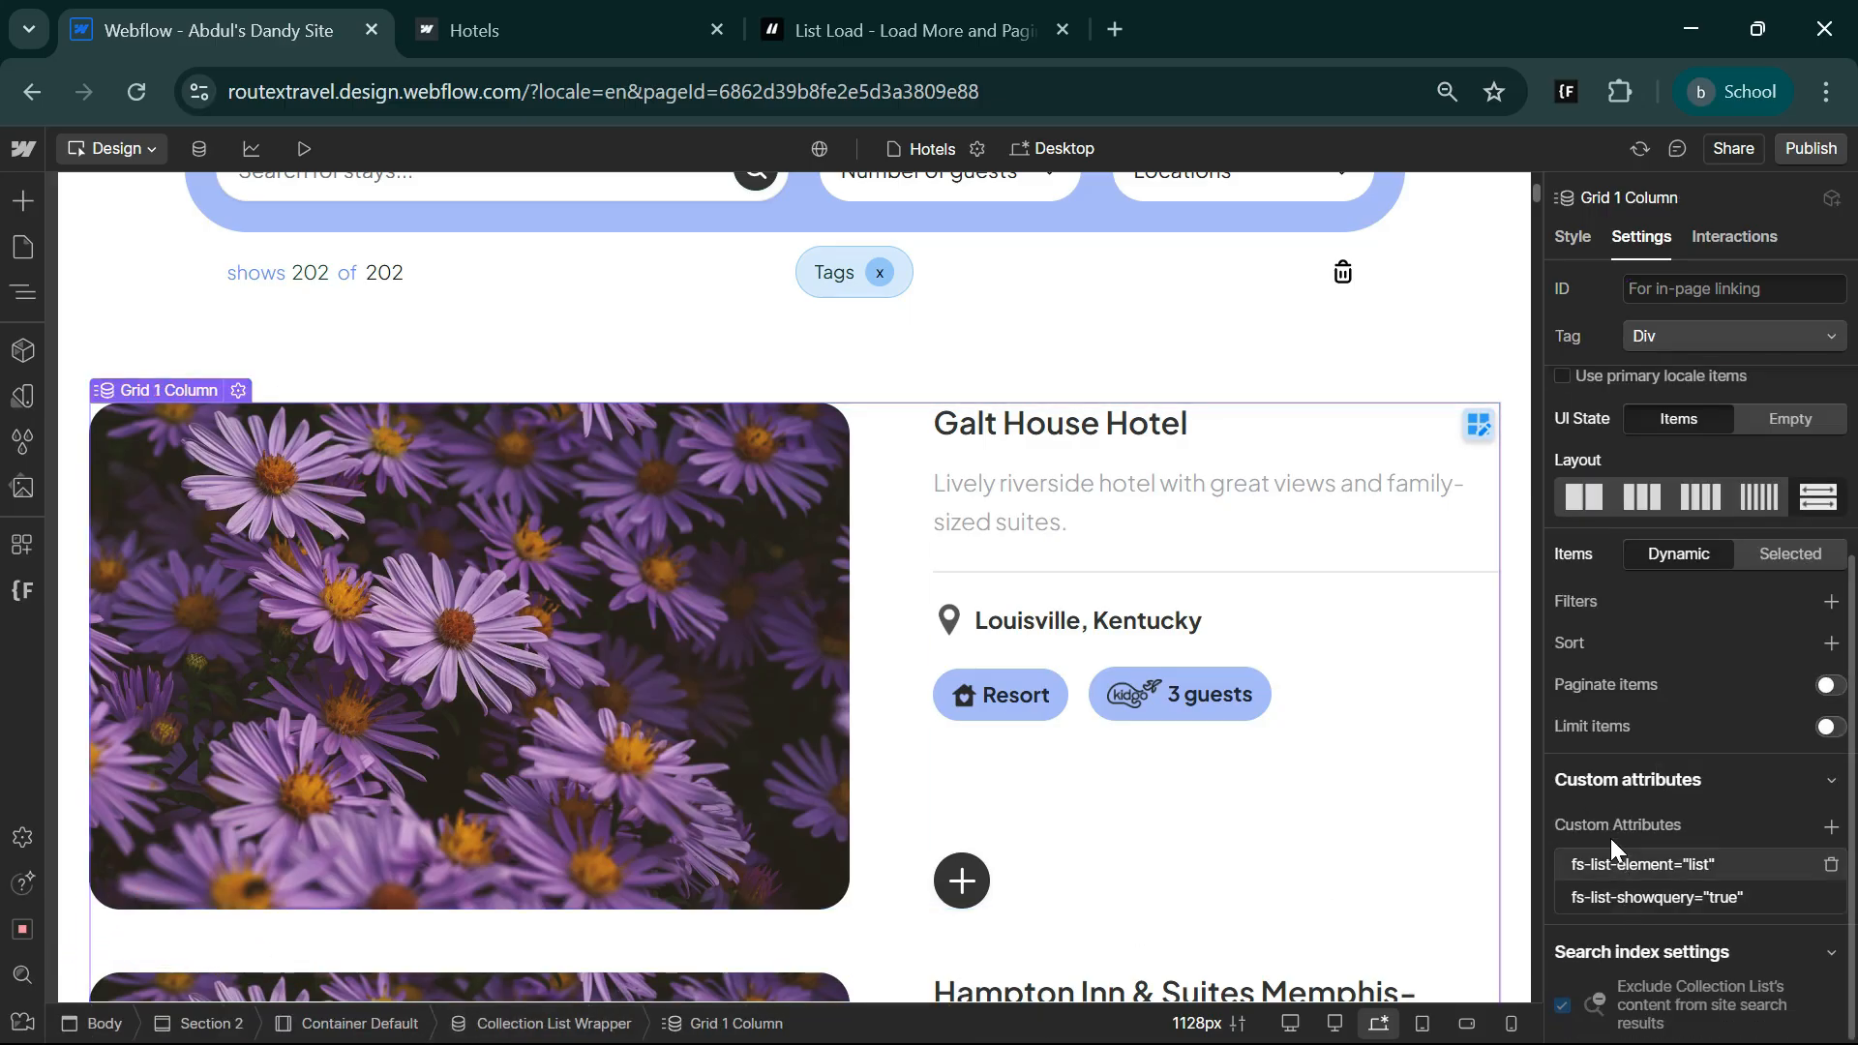
pyautogui.click(1830, 686)
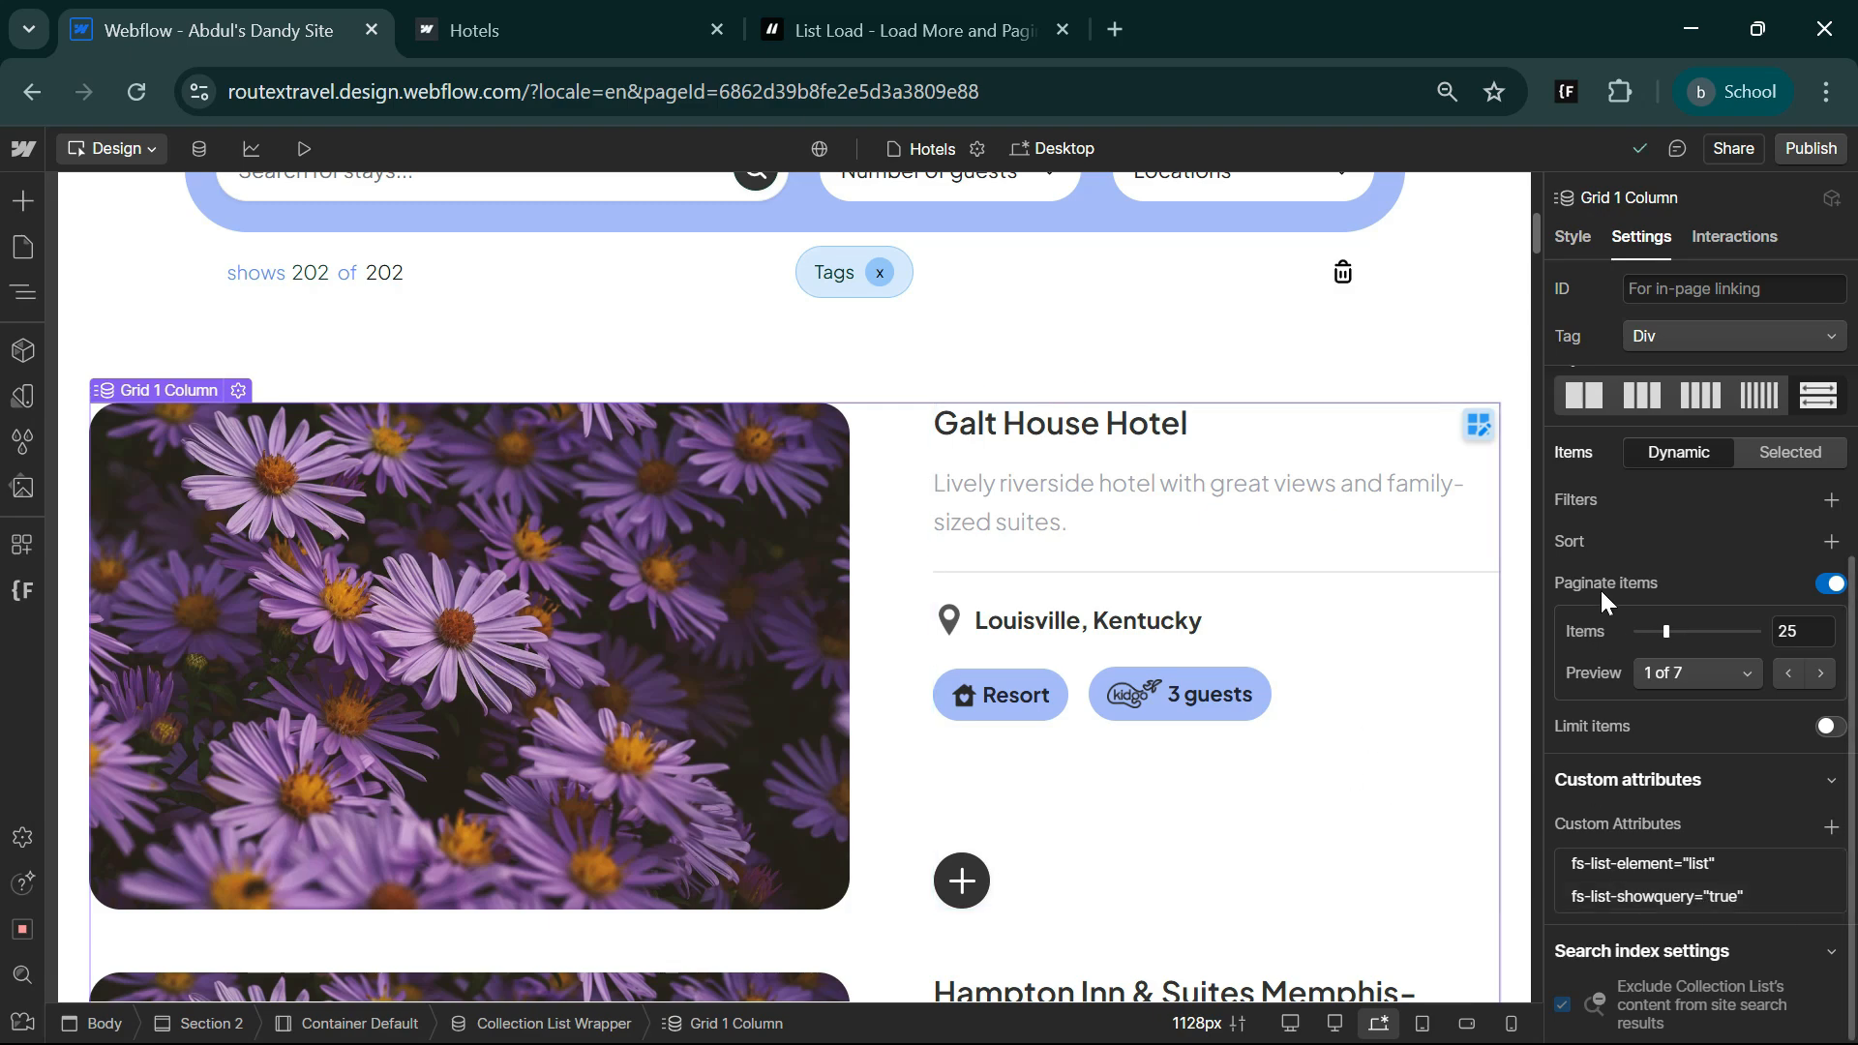
# - Preview other pages of the paginated collection list and return the preview to page 1
pyautogui.click(1744, 676)
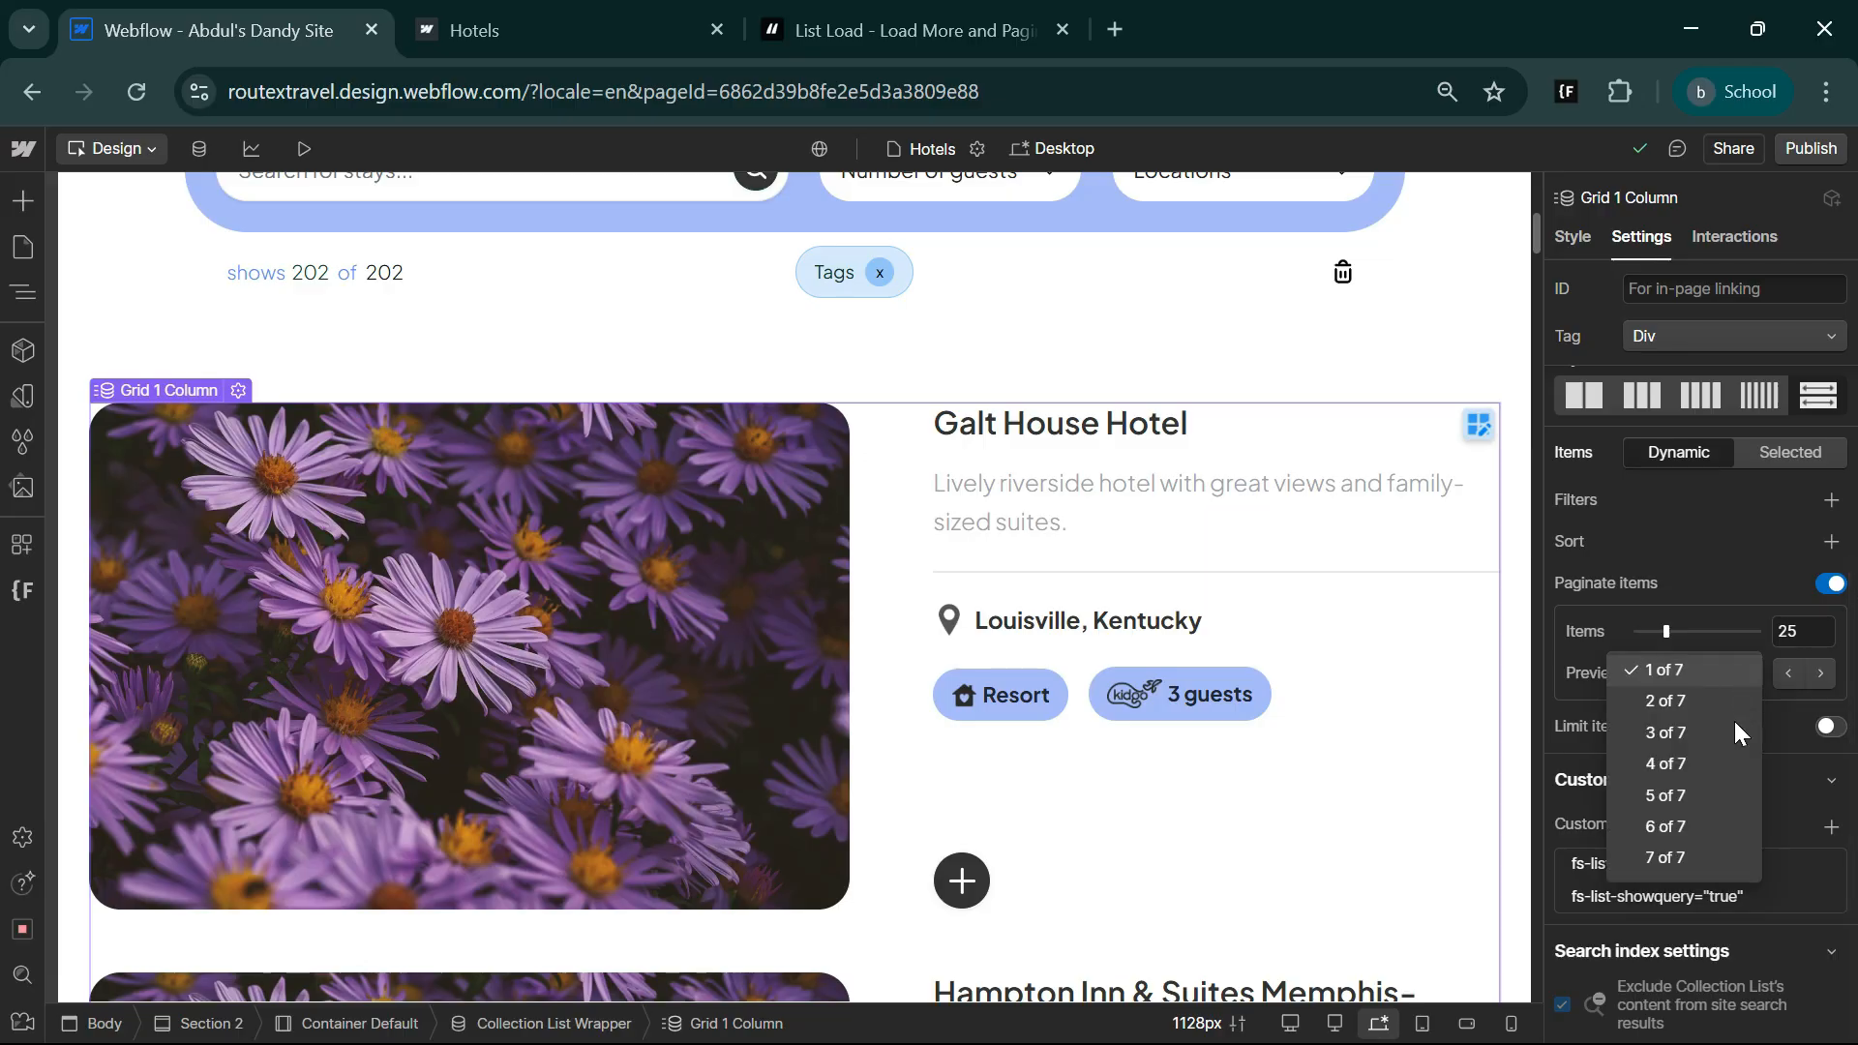
pyautogui.click(1664, 798)
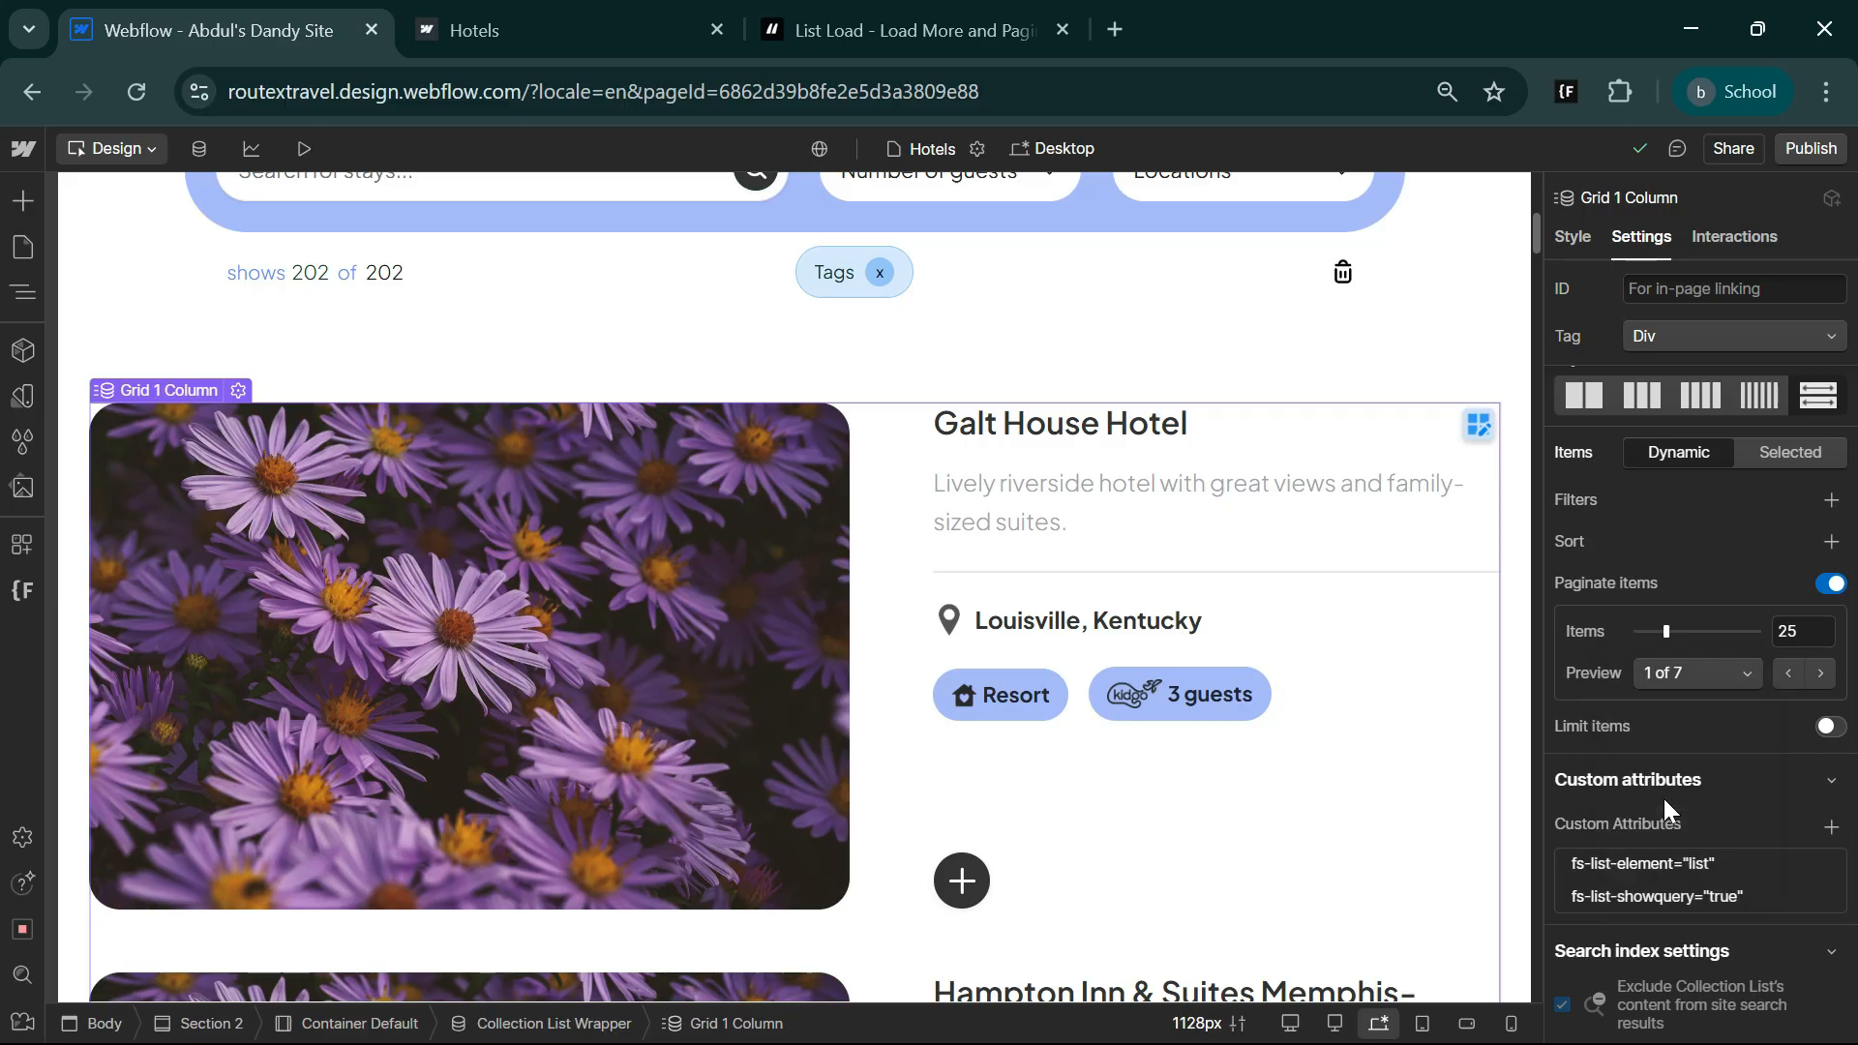
pyautogui.click(1792, 679)
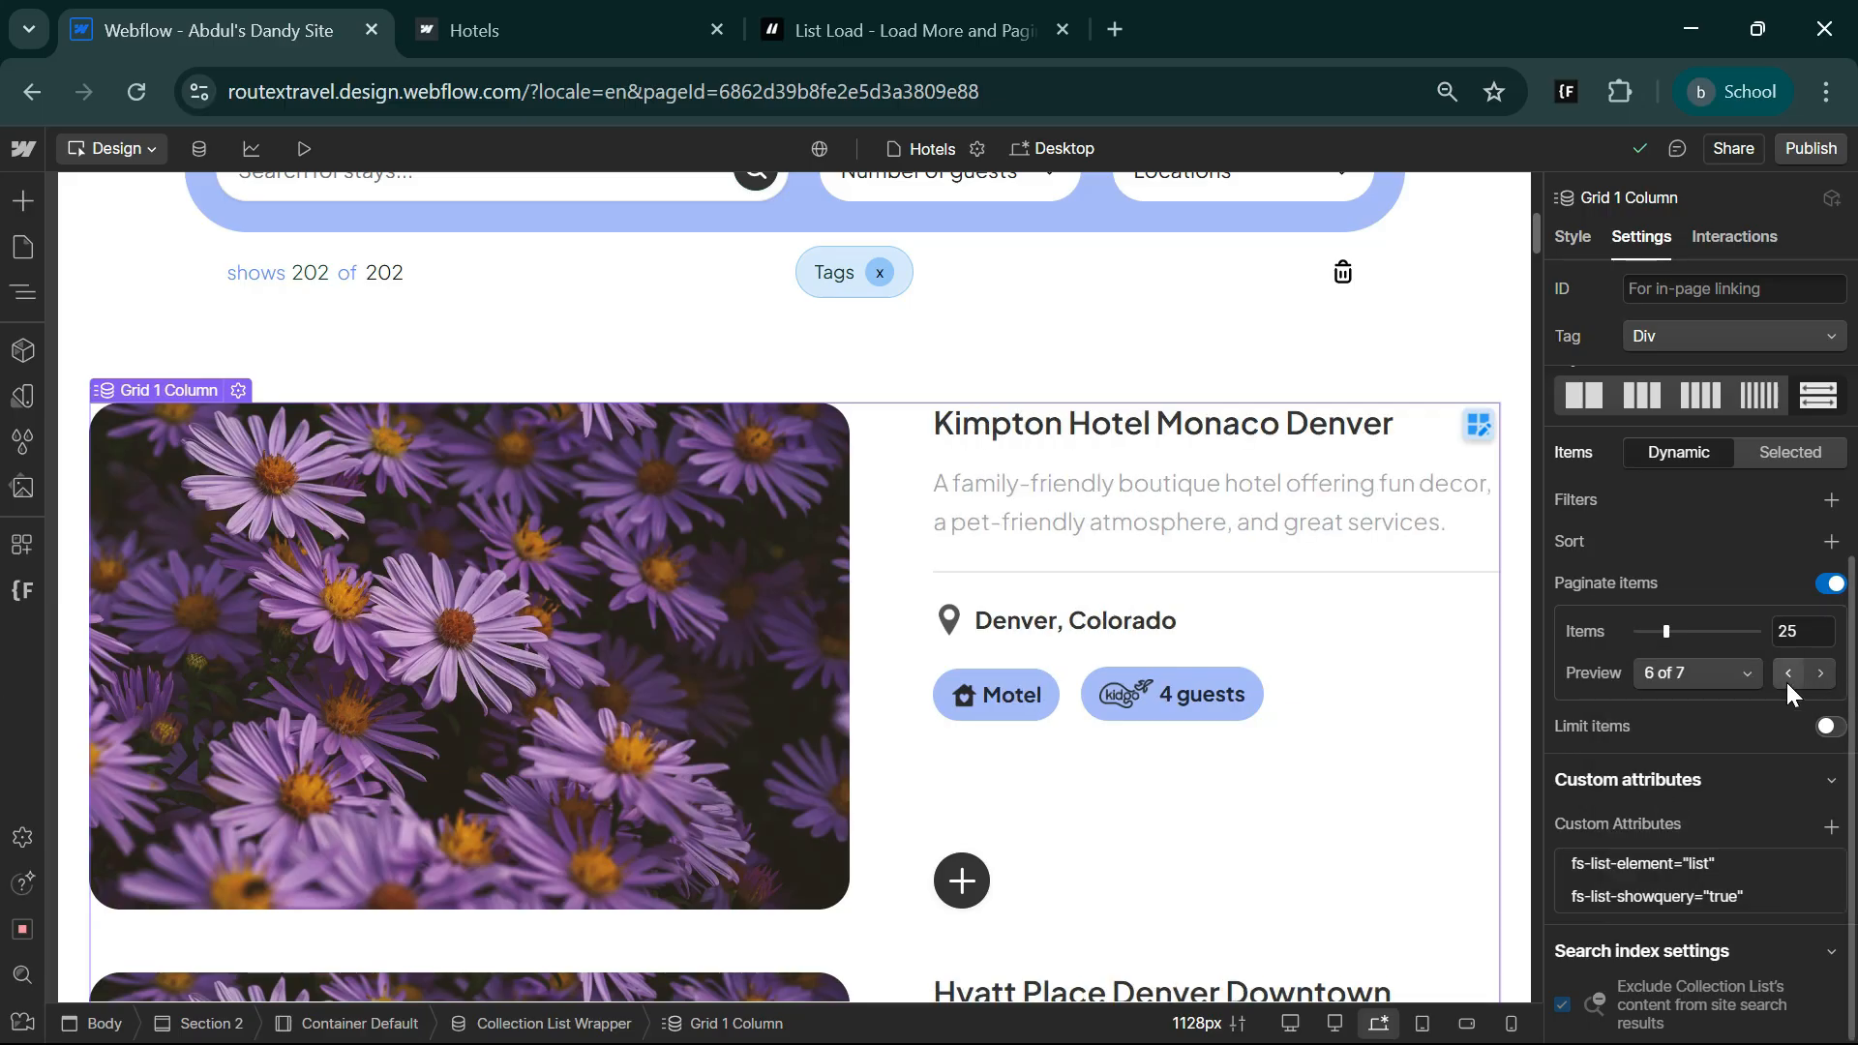
pyautogui.click(1786, 682)
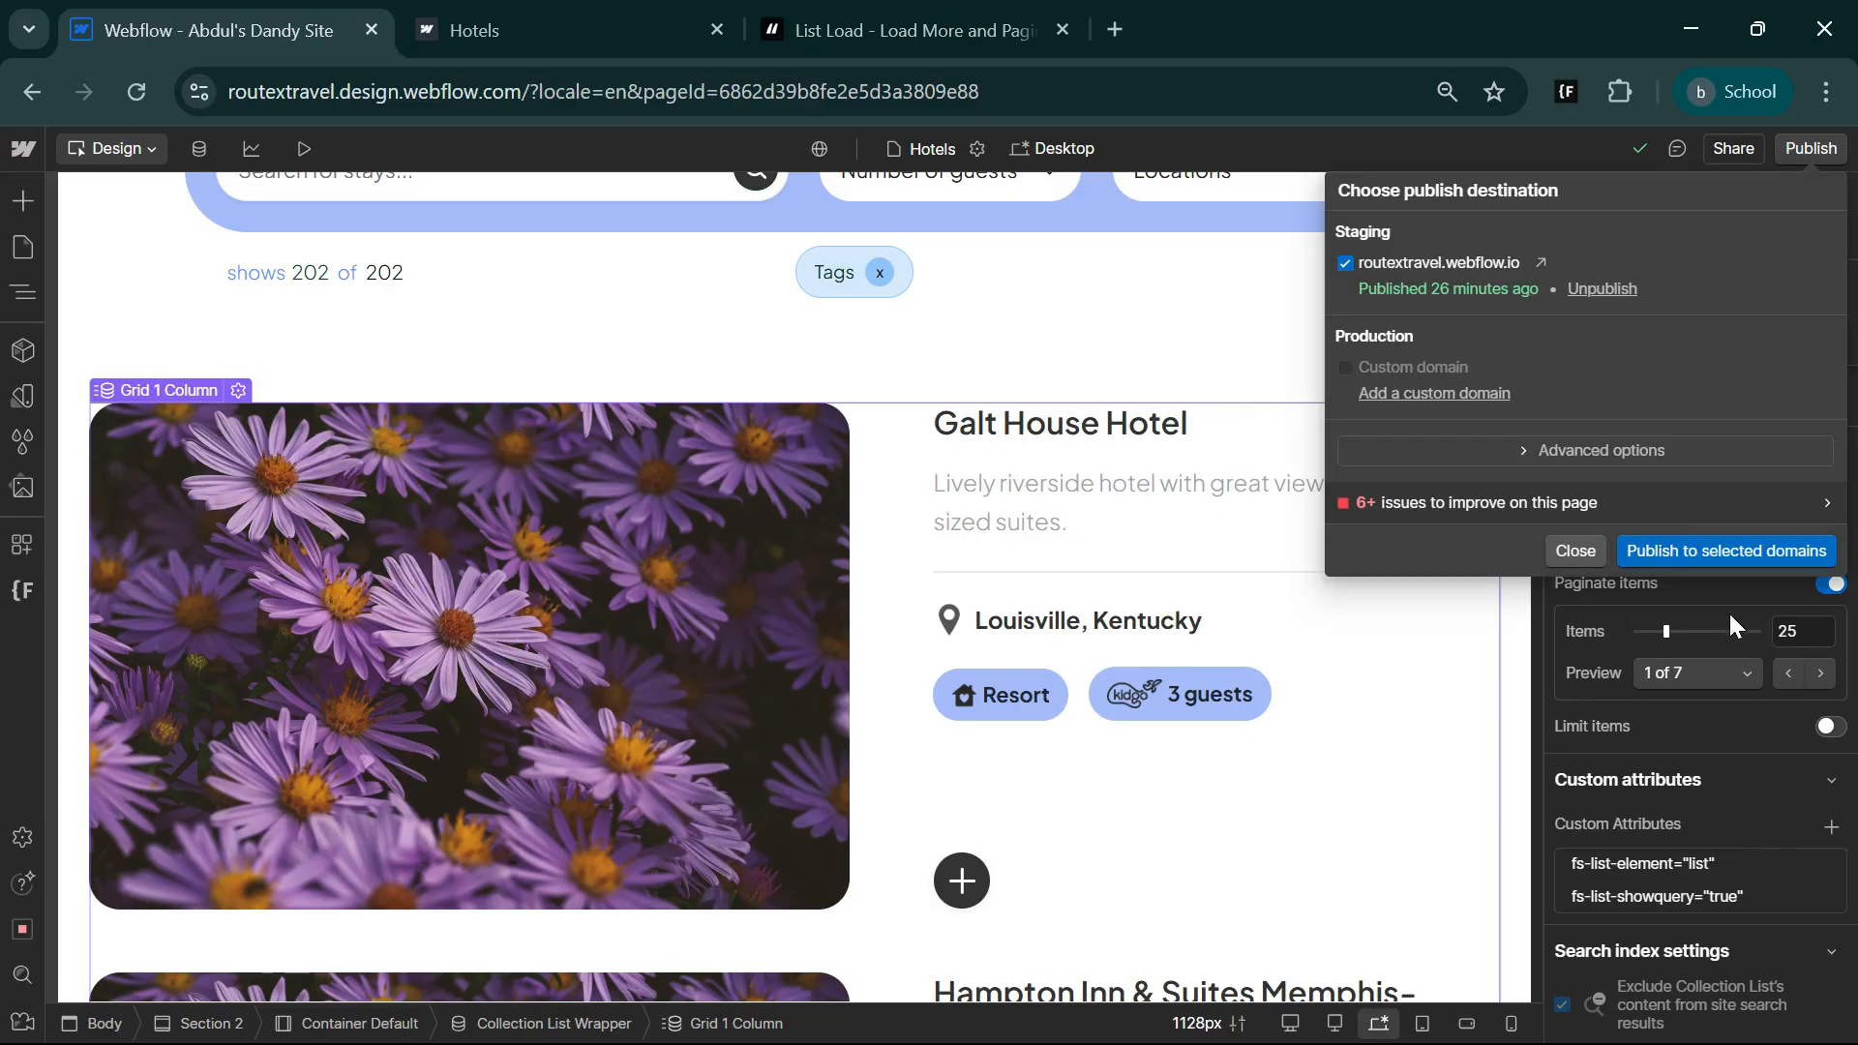
# - Publish the site to the routextravel.webflow.io staging domain and reload the live Hotels page
pyautogui.click(1697, 555)
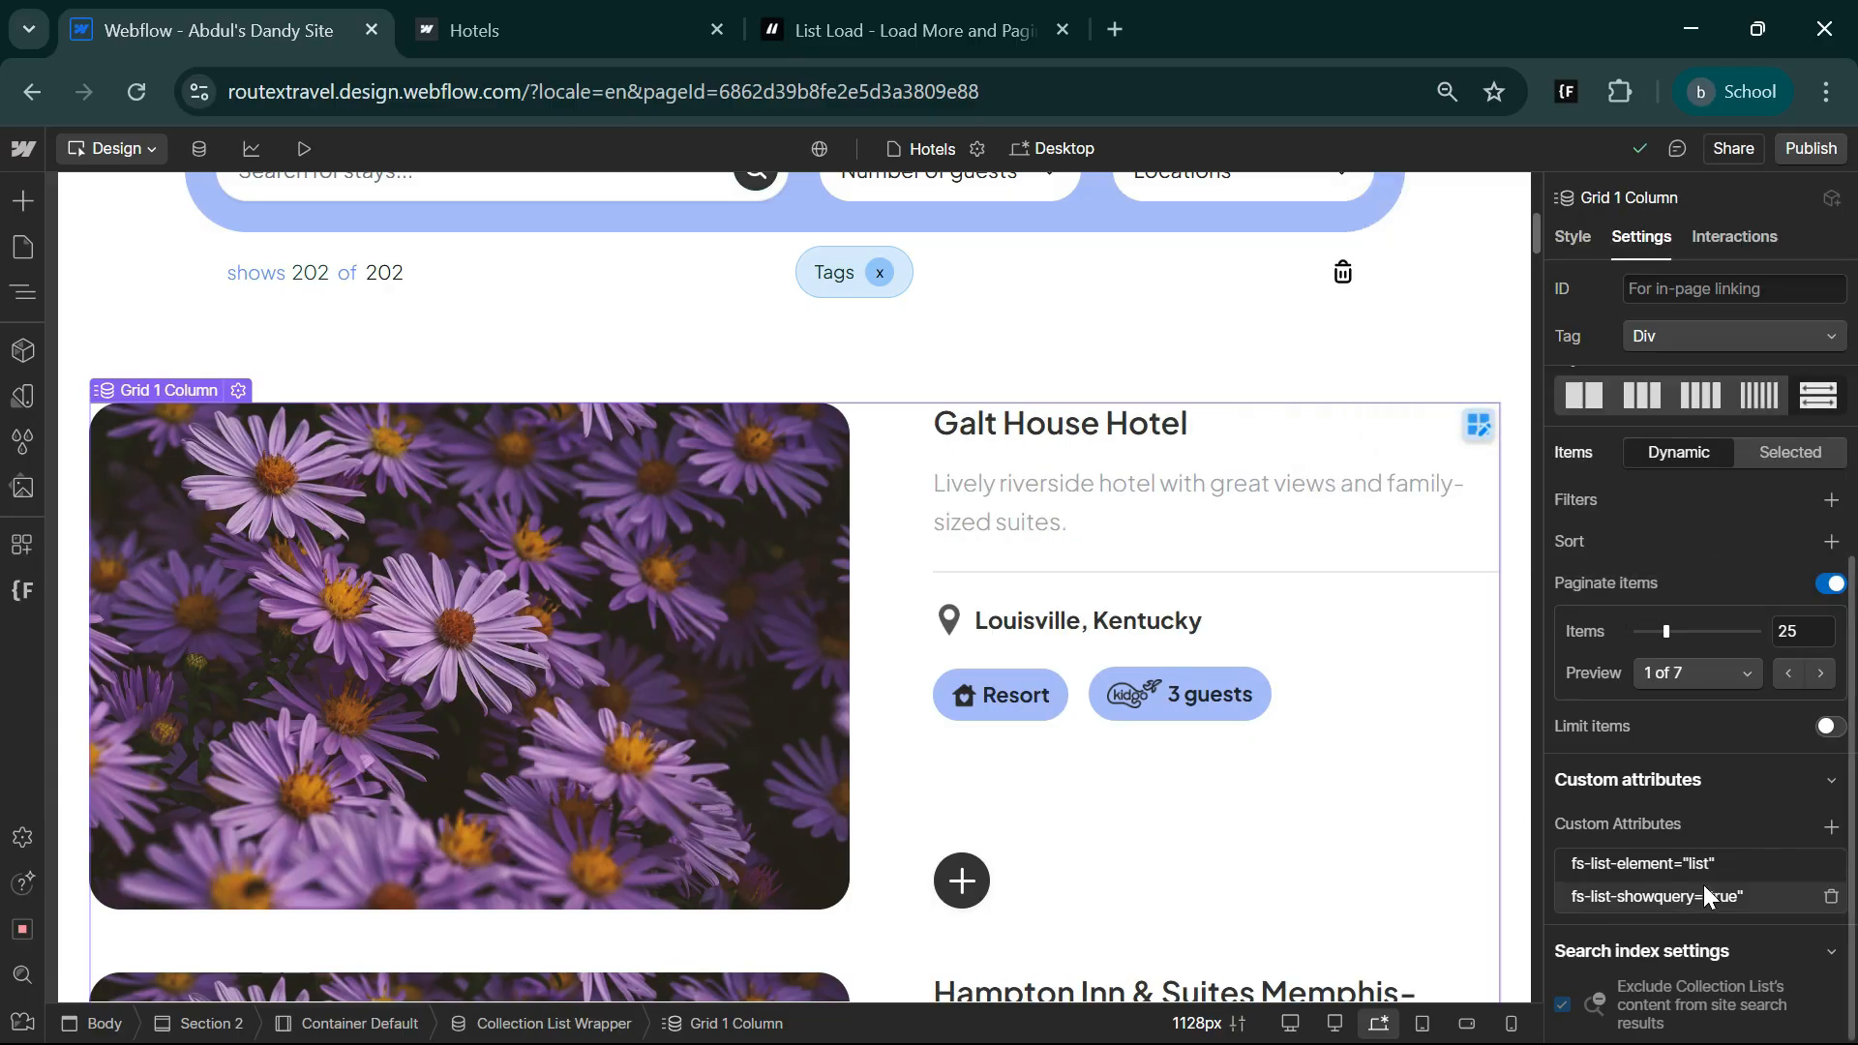
pyautogui.click(422, 12)
pyautogui.click(136, 92)
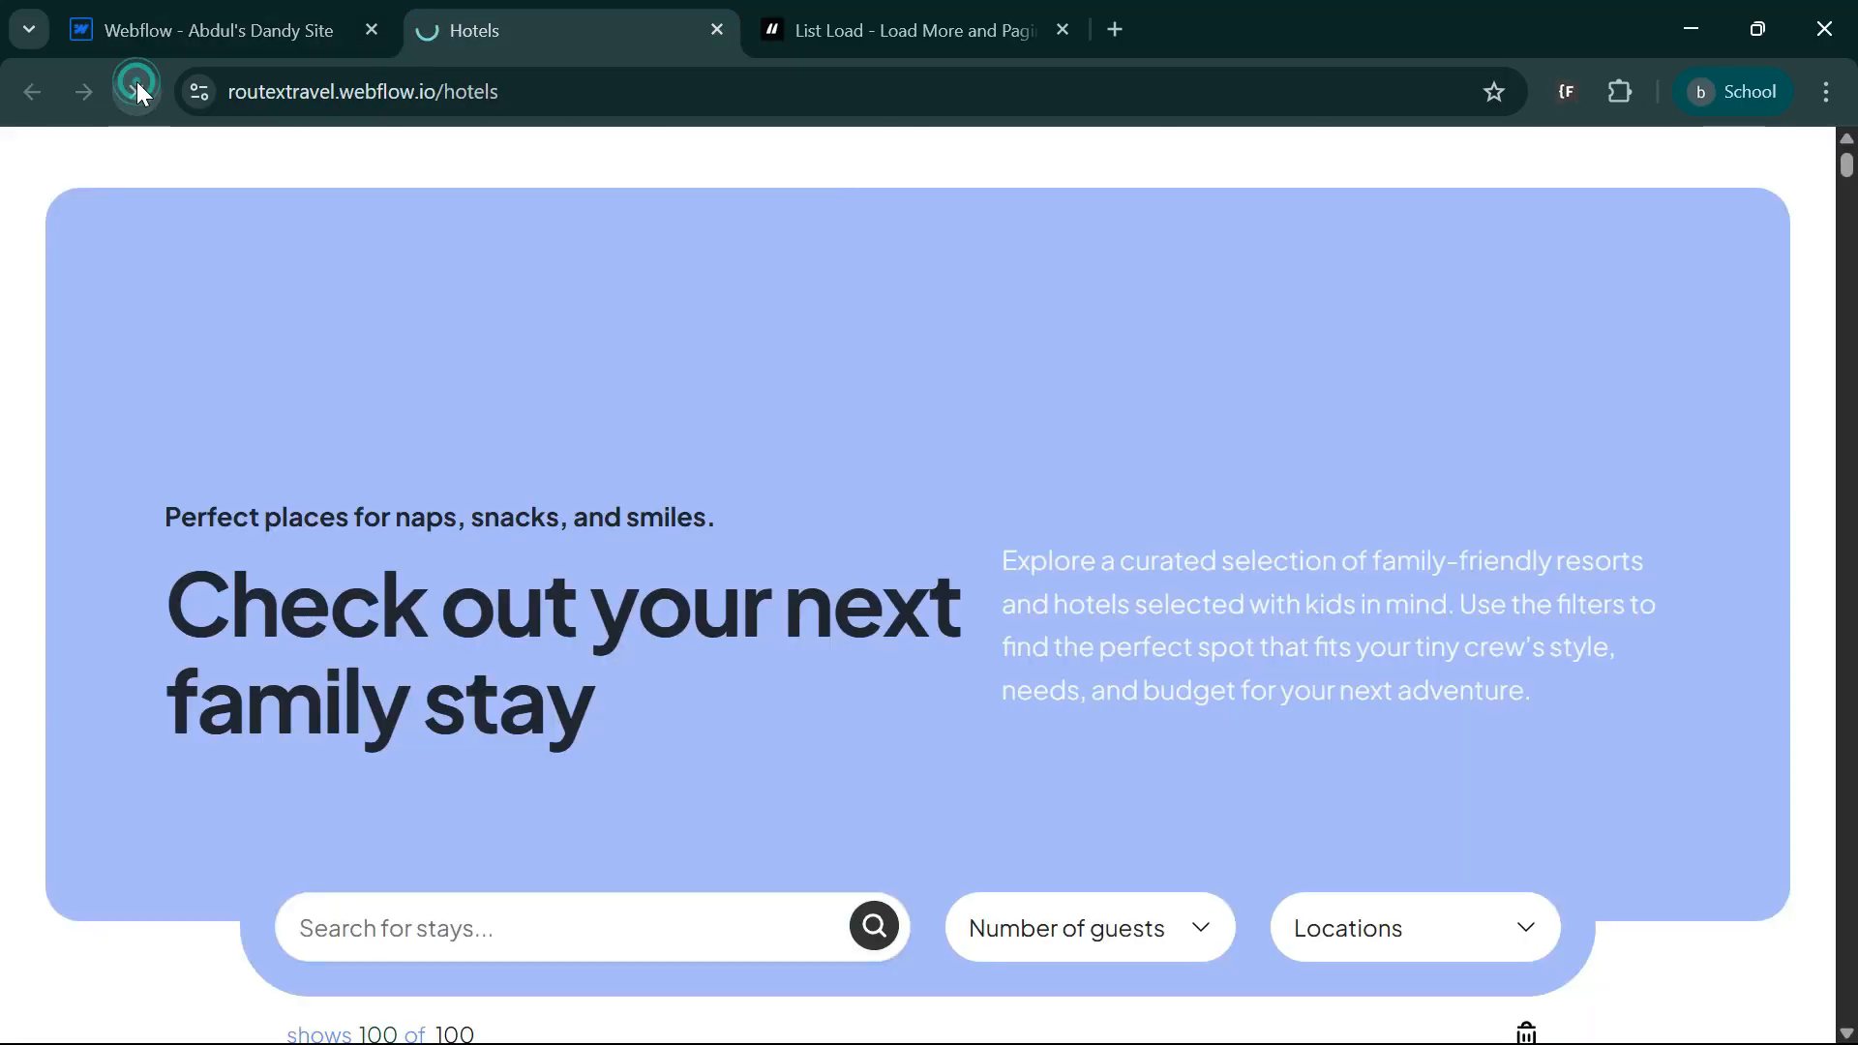
# - Go through the live hotel list to its end and open the second page of results
pyautogui.scroll(-15, 747, 739)
pyautogui.scroll(-20, 750, 716)
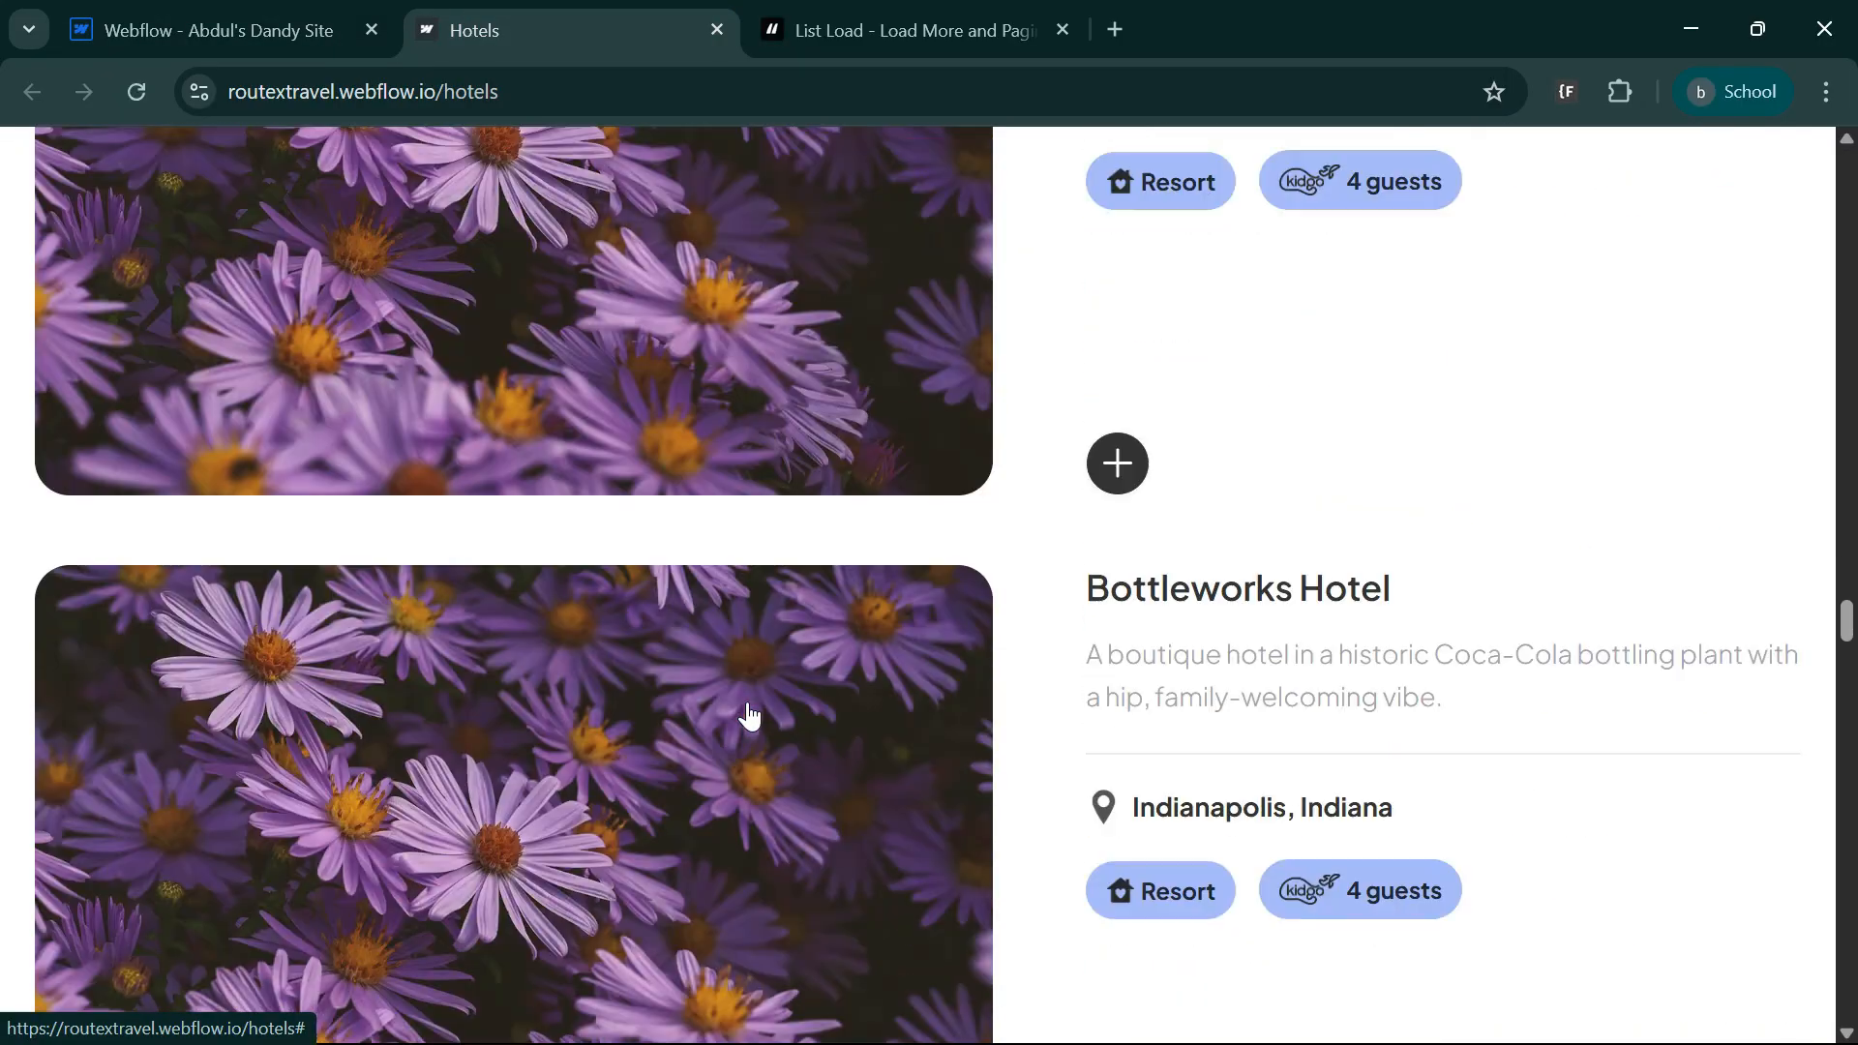
pyautogui.scroll(-20, 749, 716)
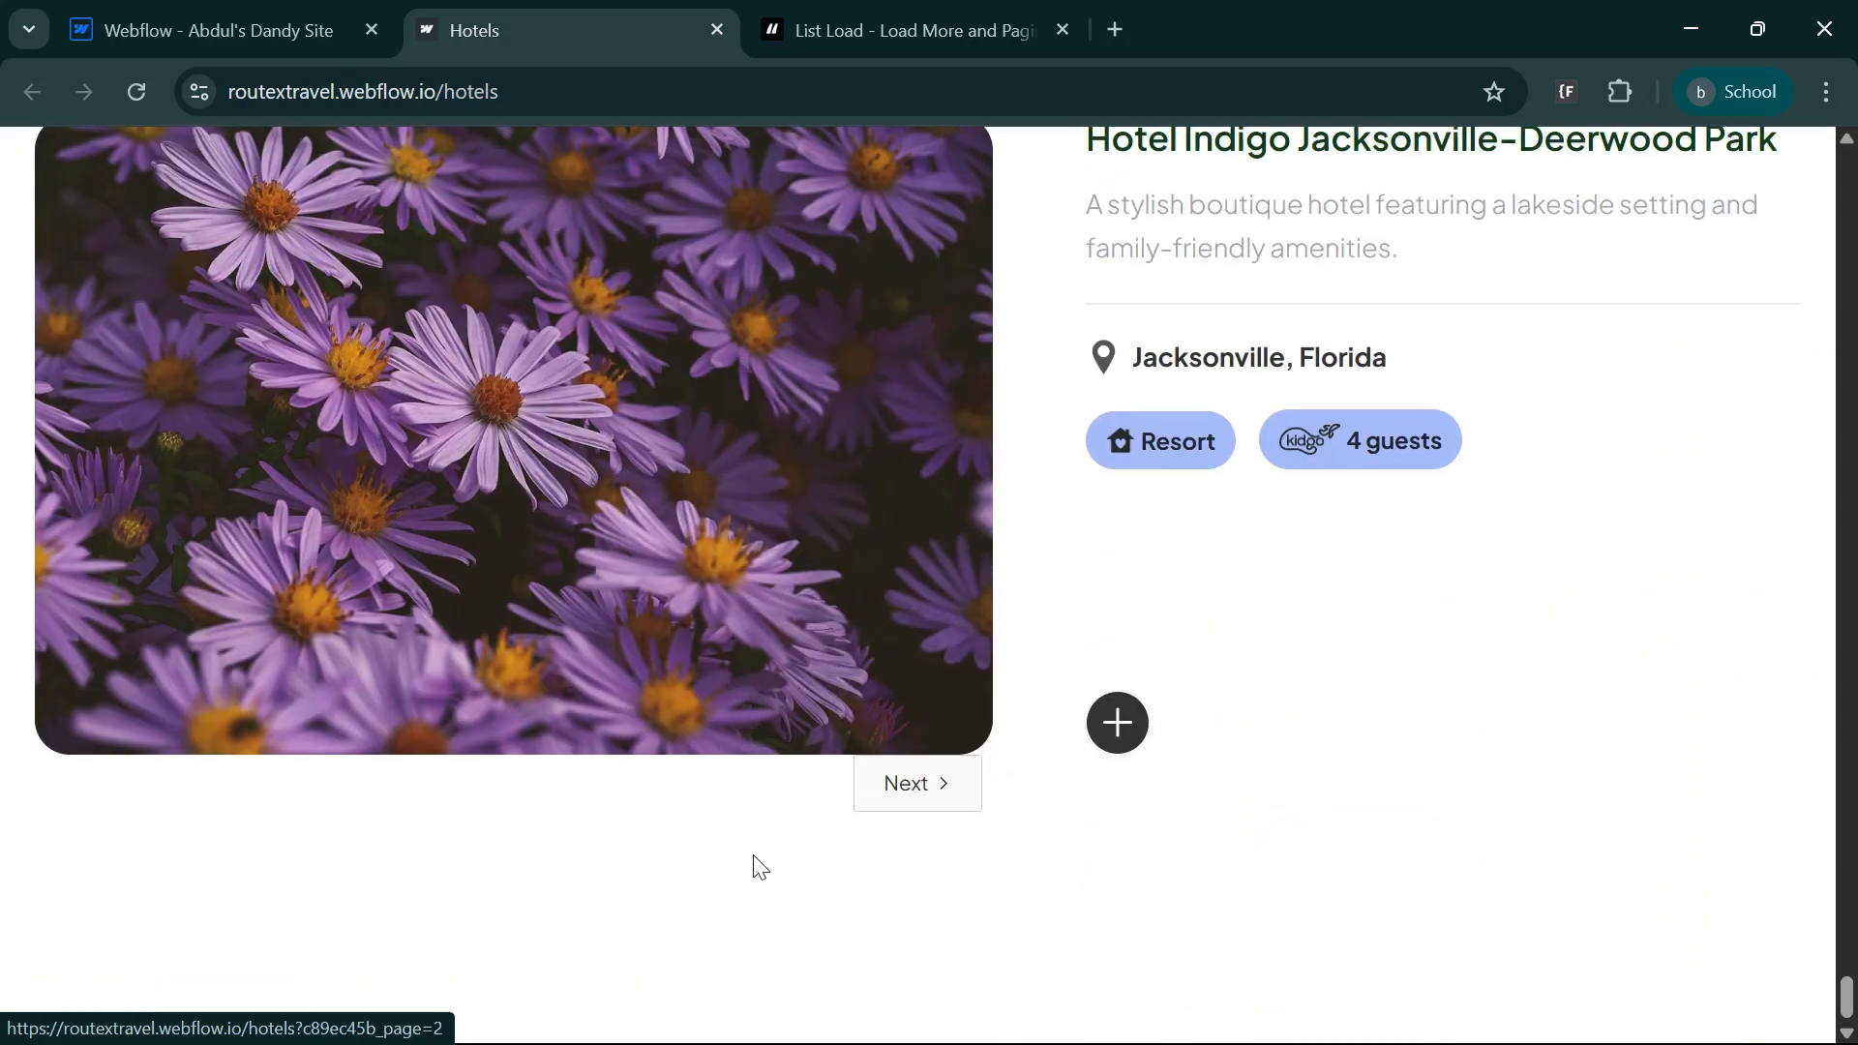
pyautogui.click(930, 812)
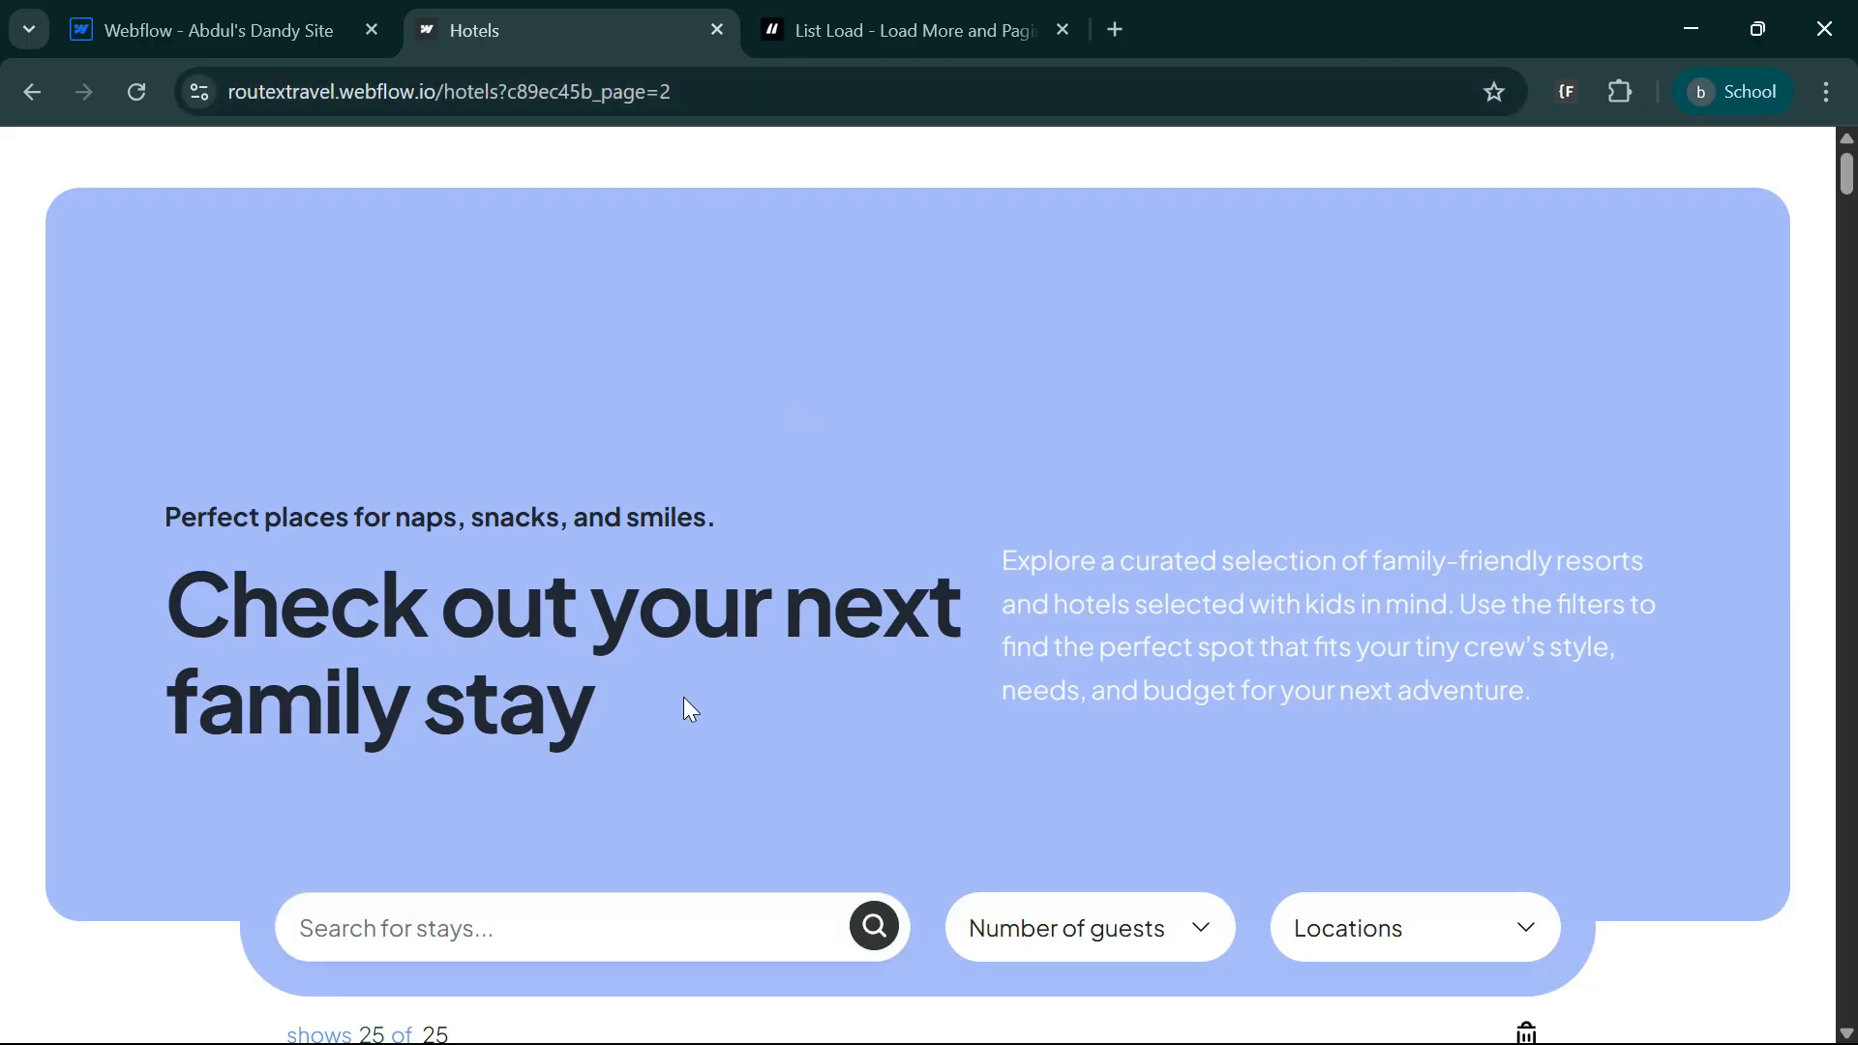
# - Examine the hotels on the second page and the results counter below the search filters
pyautogui.scroll(-15, 679, 690)
pyautogui.scroll(-20, 757, 693)
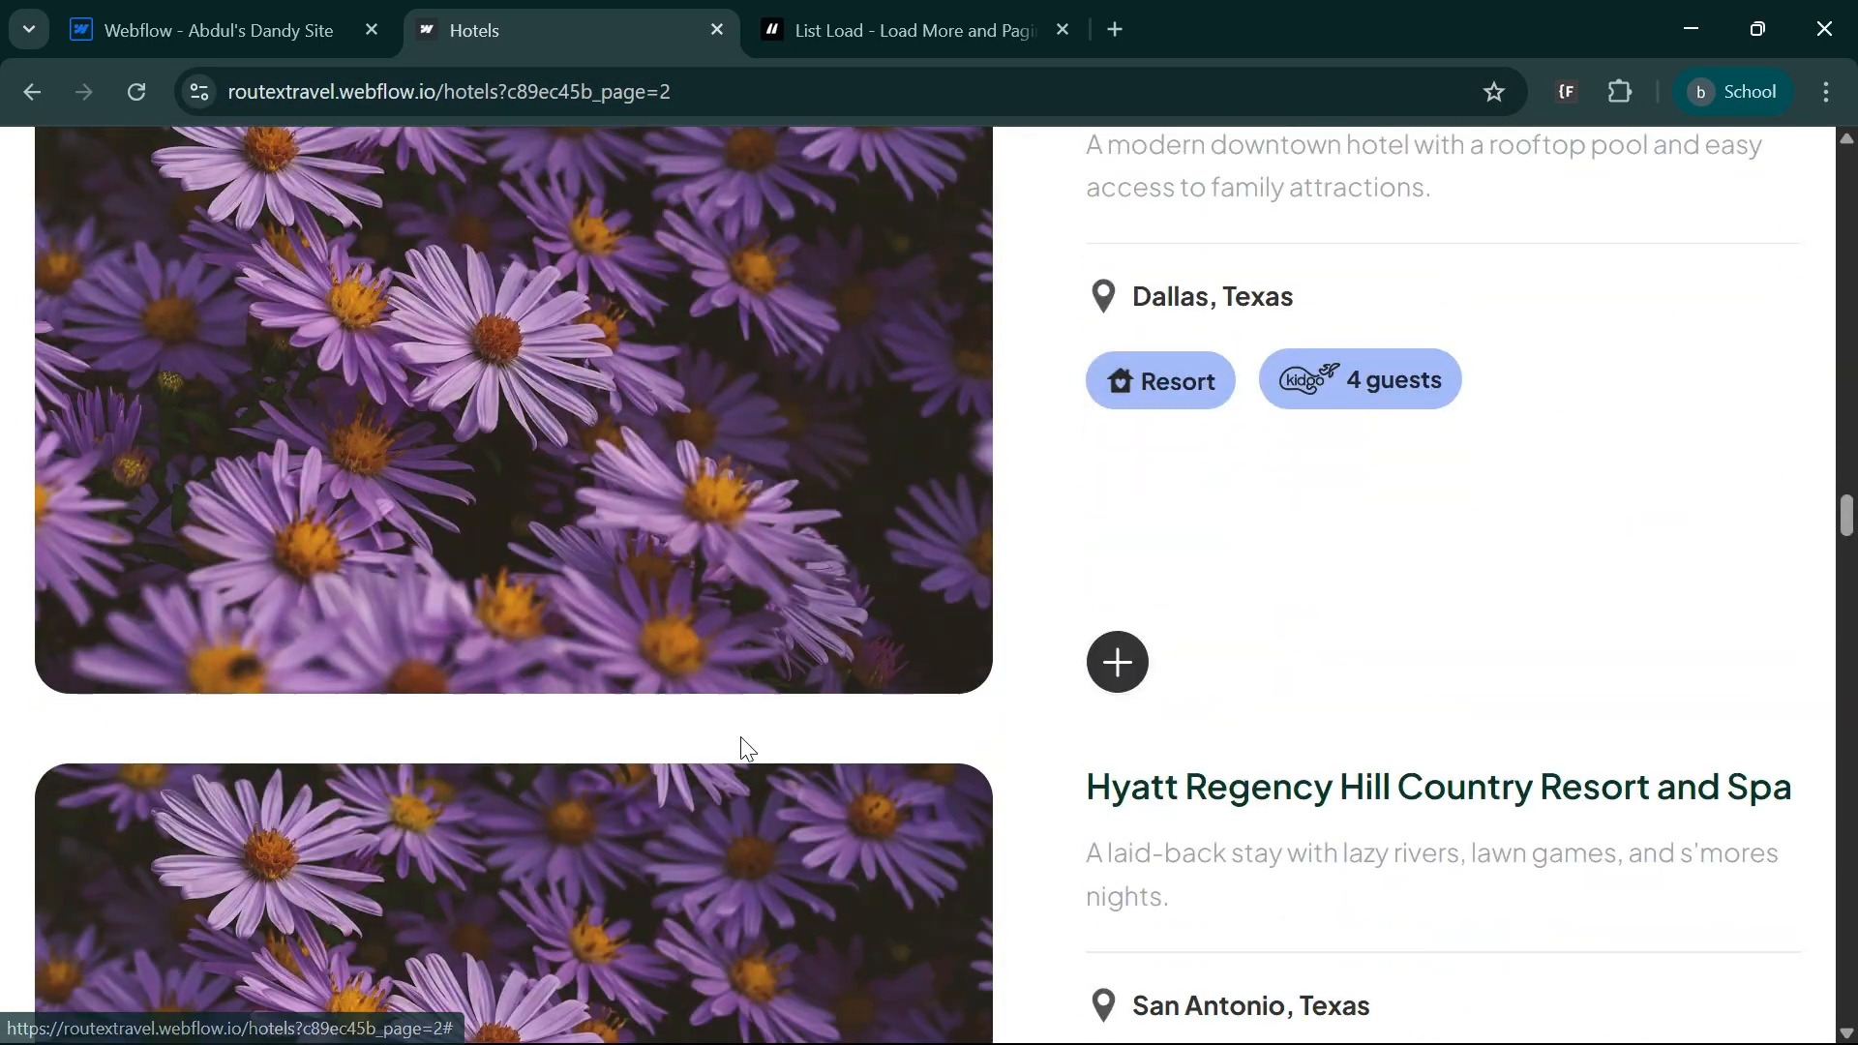
pyautogui.scroll(-20, 774, 733)
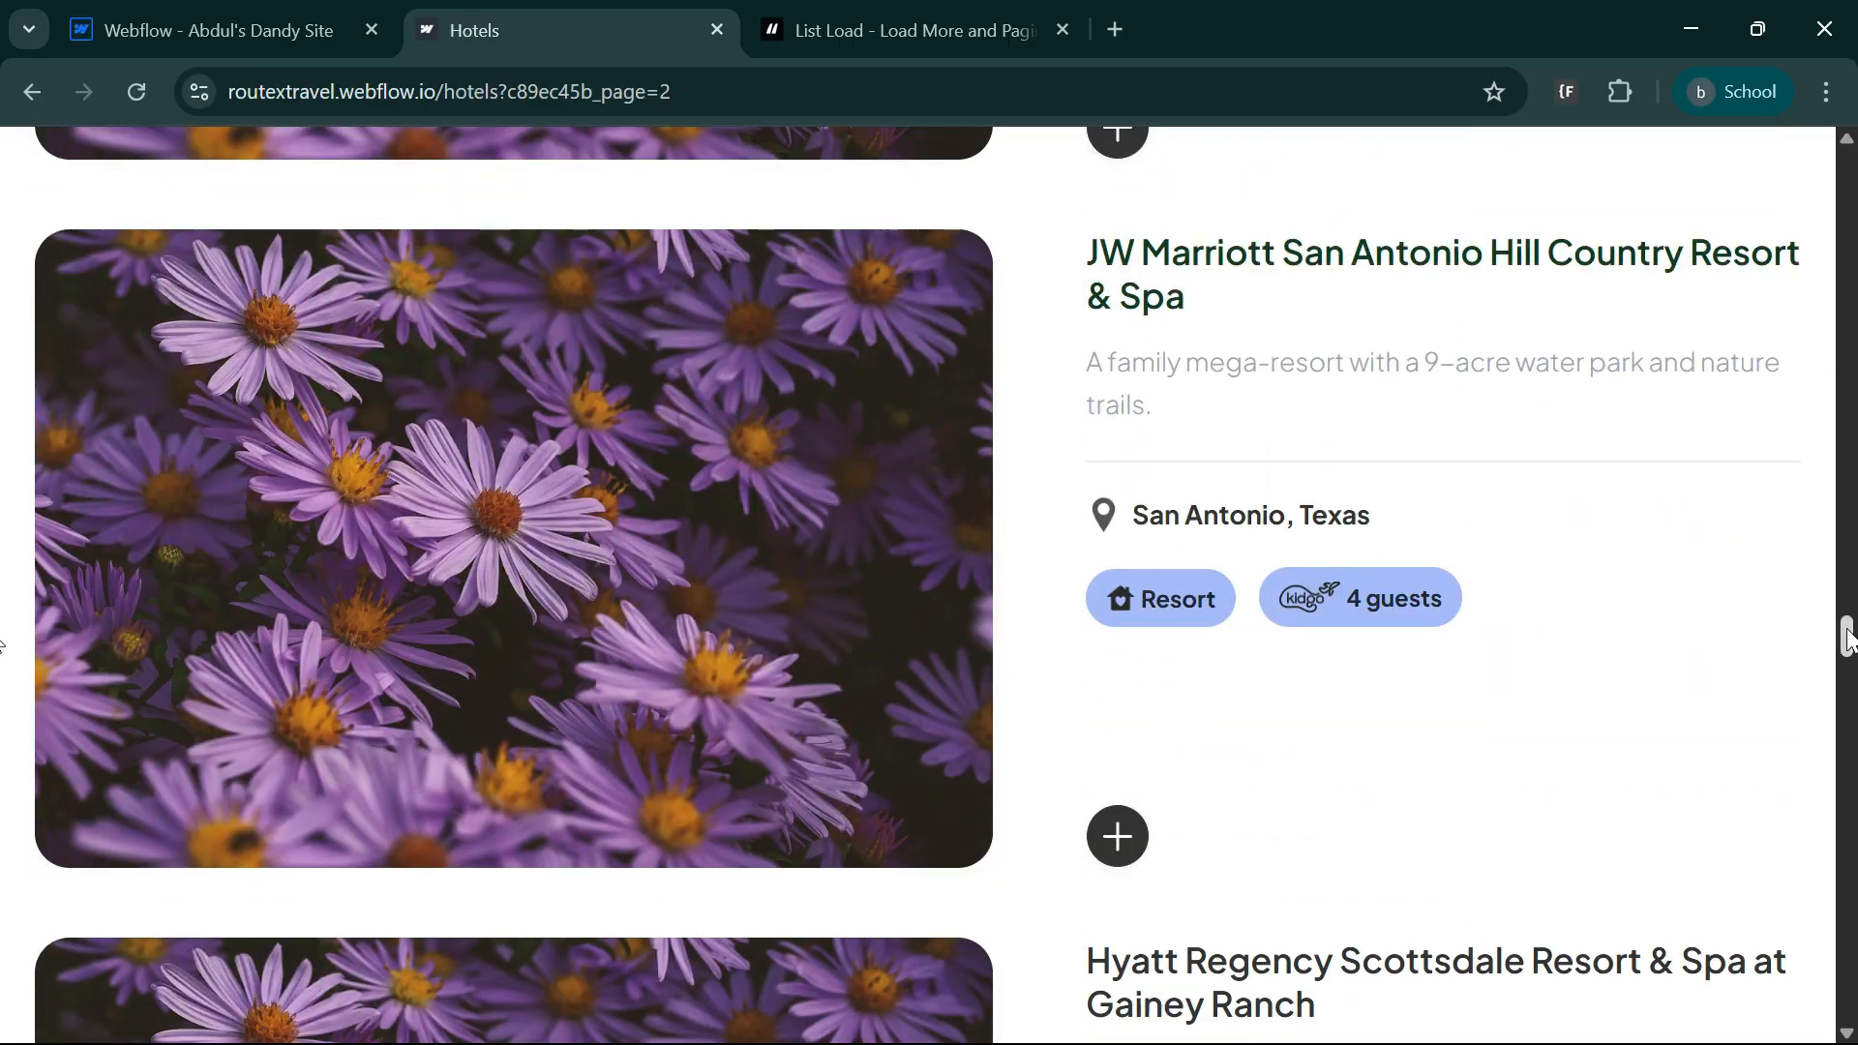
pyautogui.moveTo(1846, 639); pyautogui.dragTo(1840, 1027)
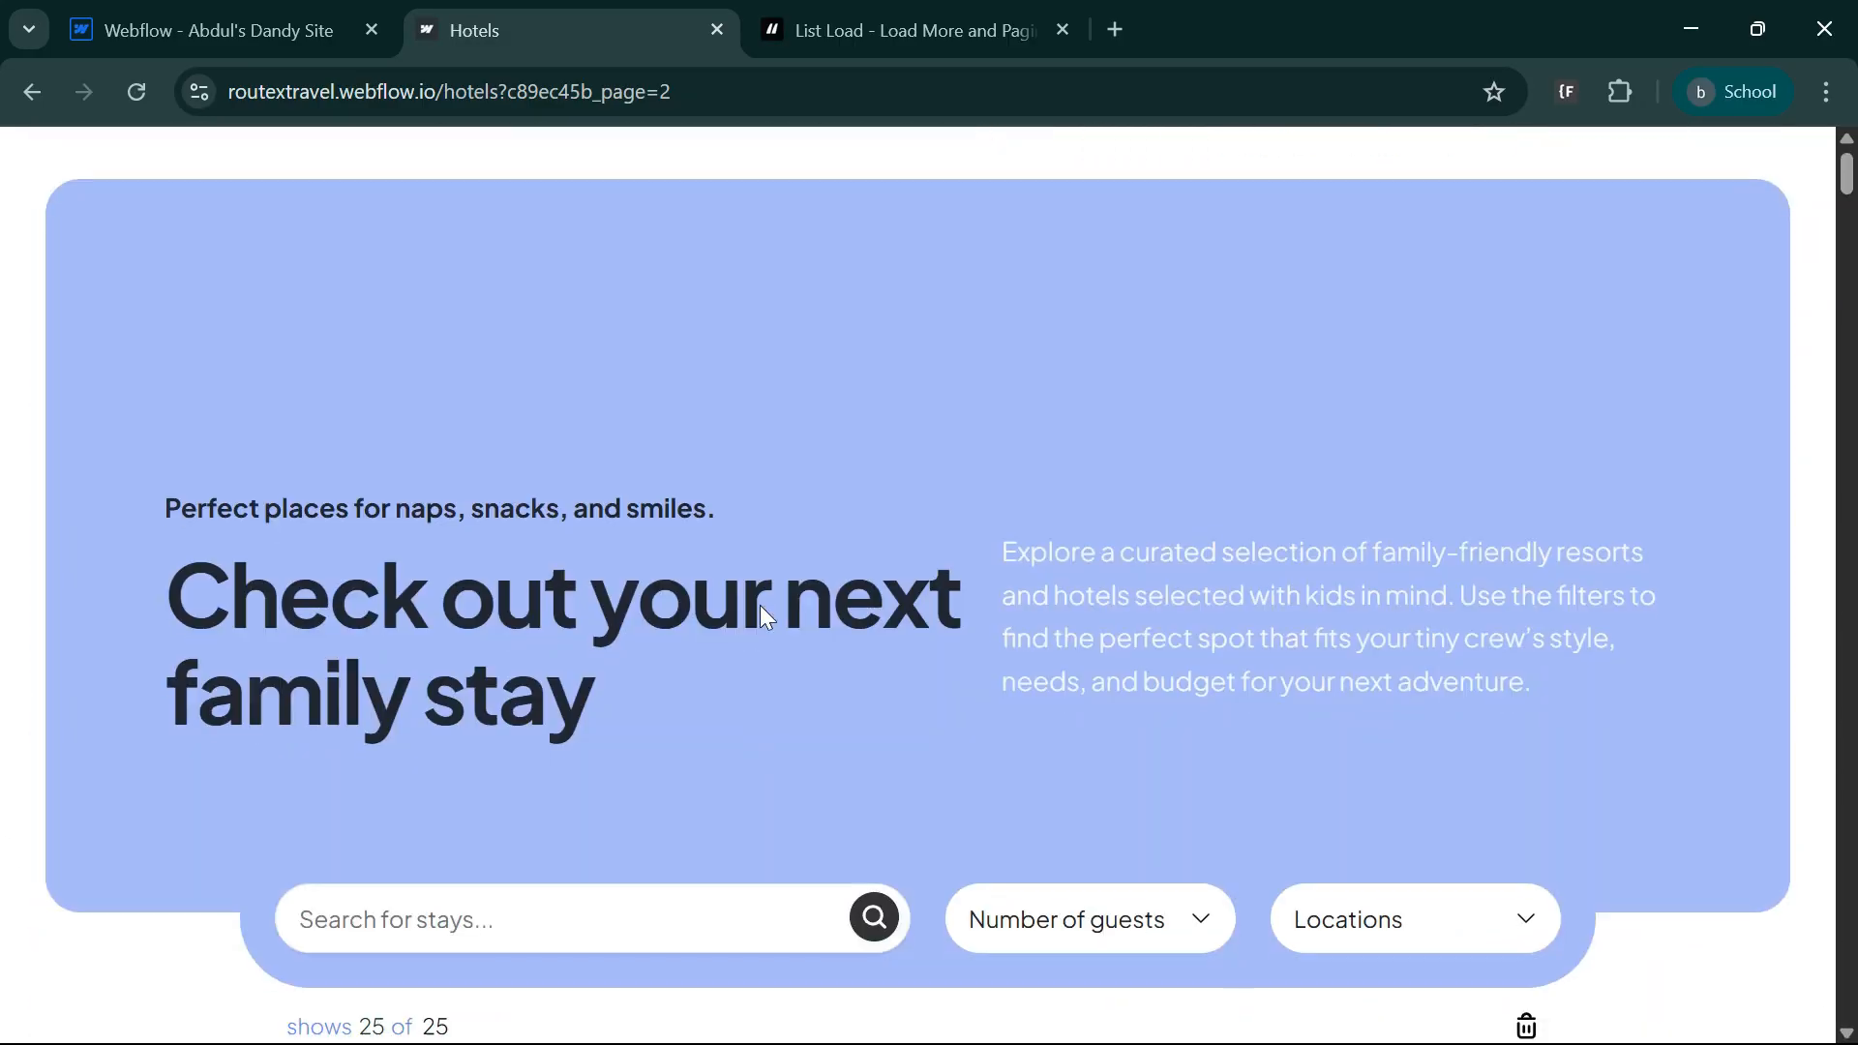
pyautogui.scroll(-2, 578, 750)
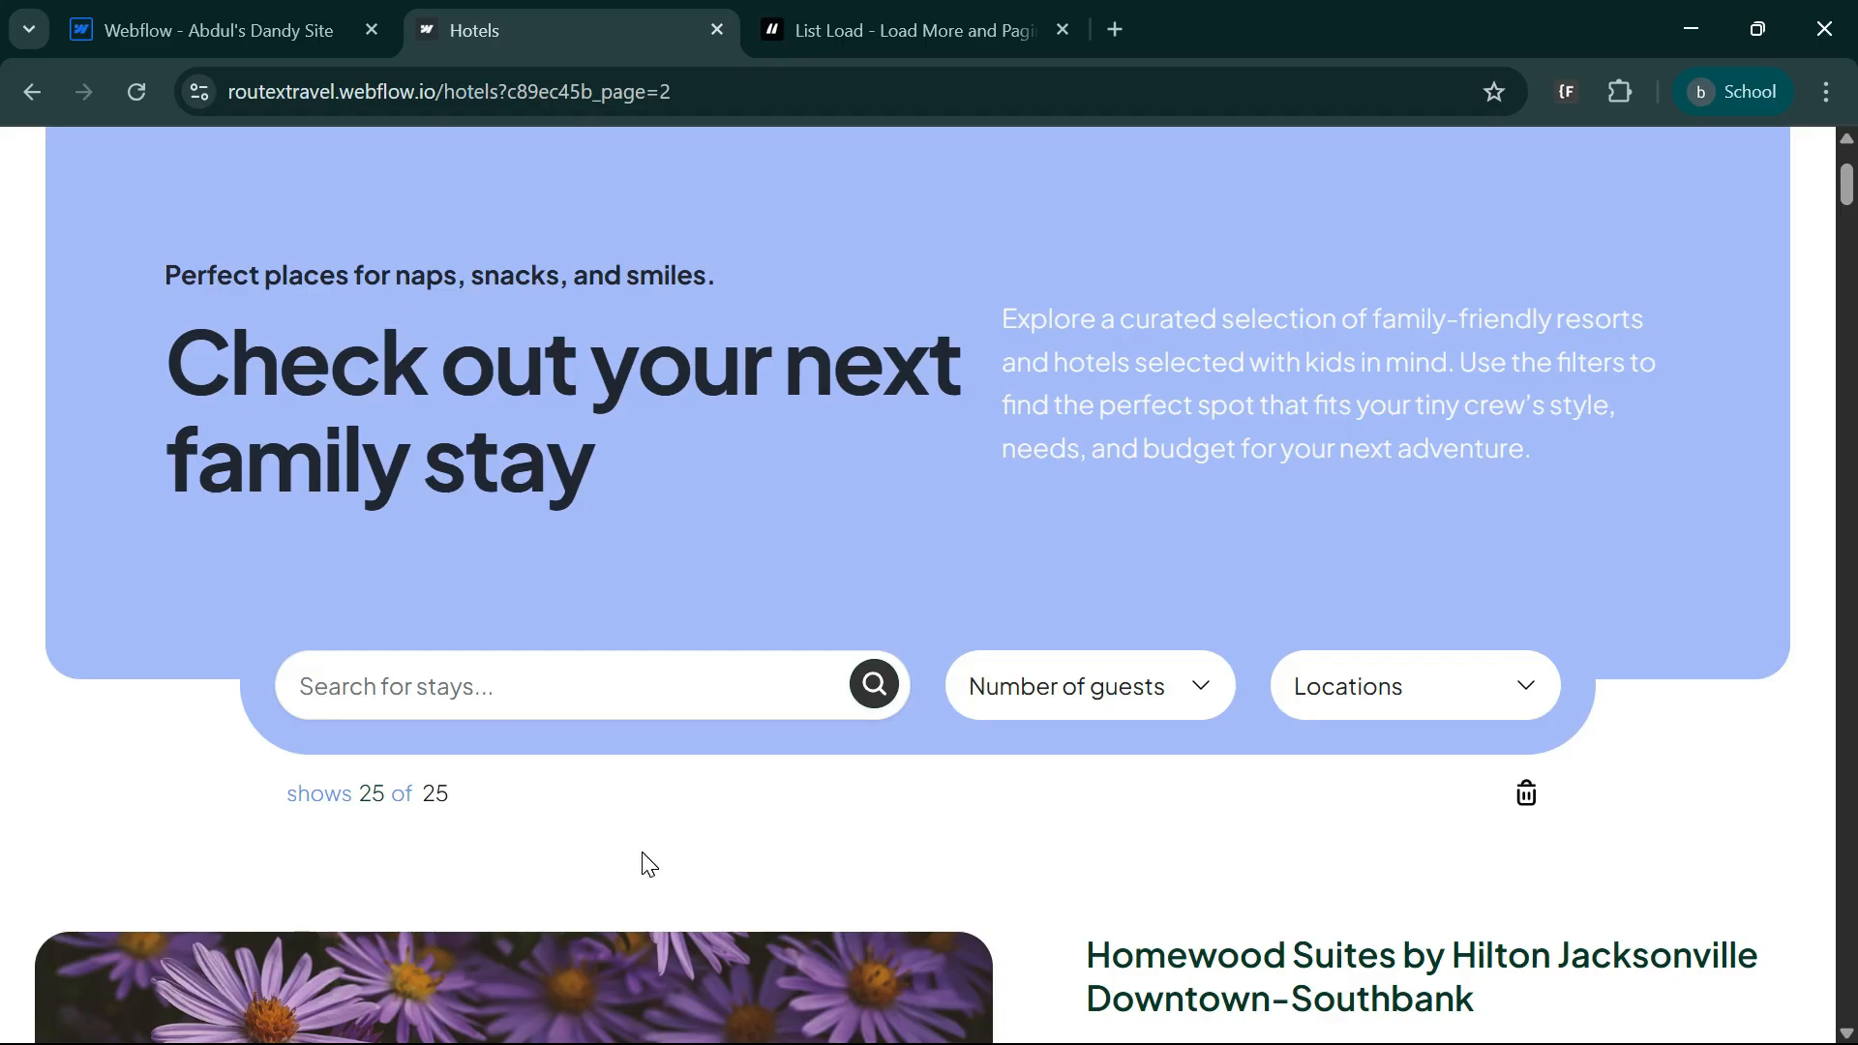
pyautogui.tripleClick(366, 774)
pyautogui.click(616, 823)
pyautogui.scroll(3, 759, 754)
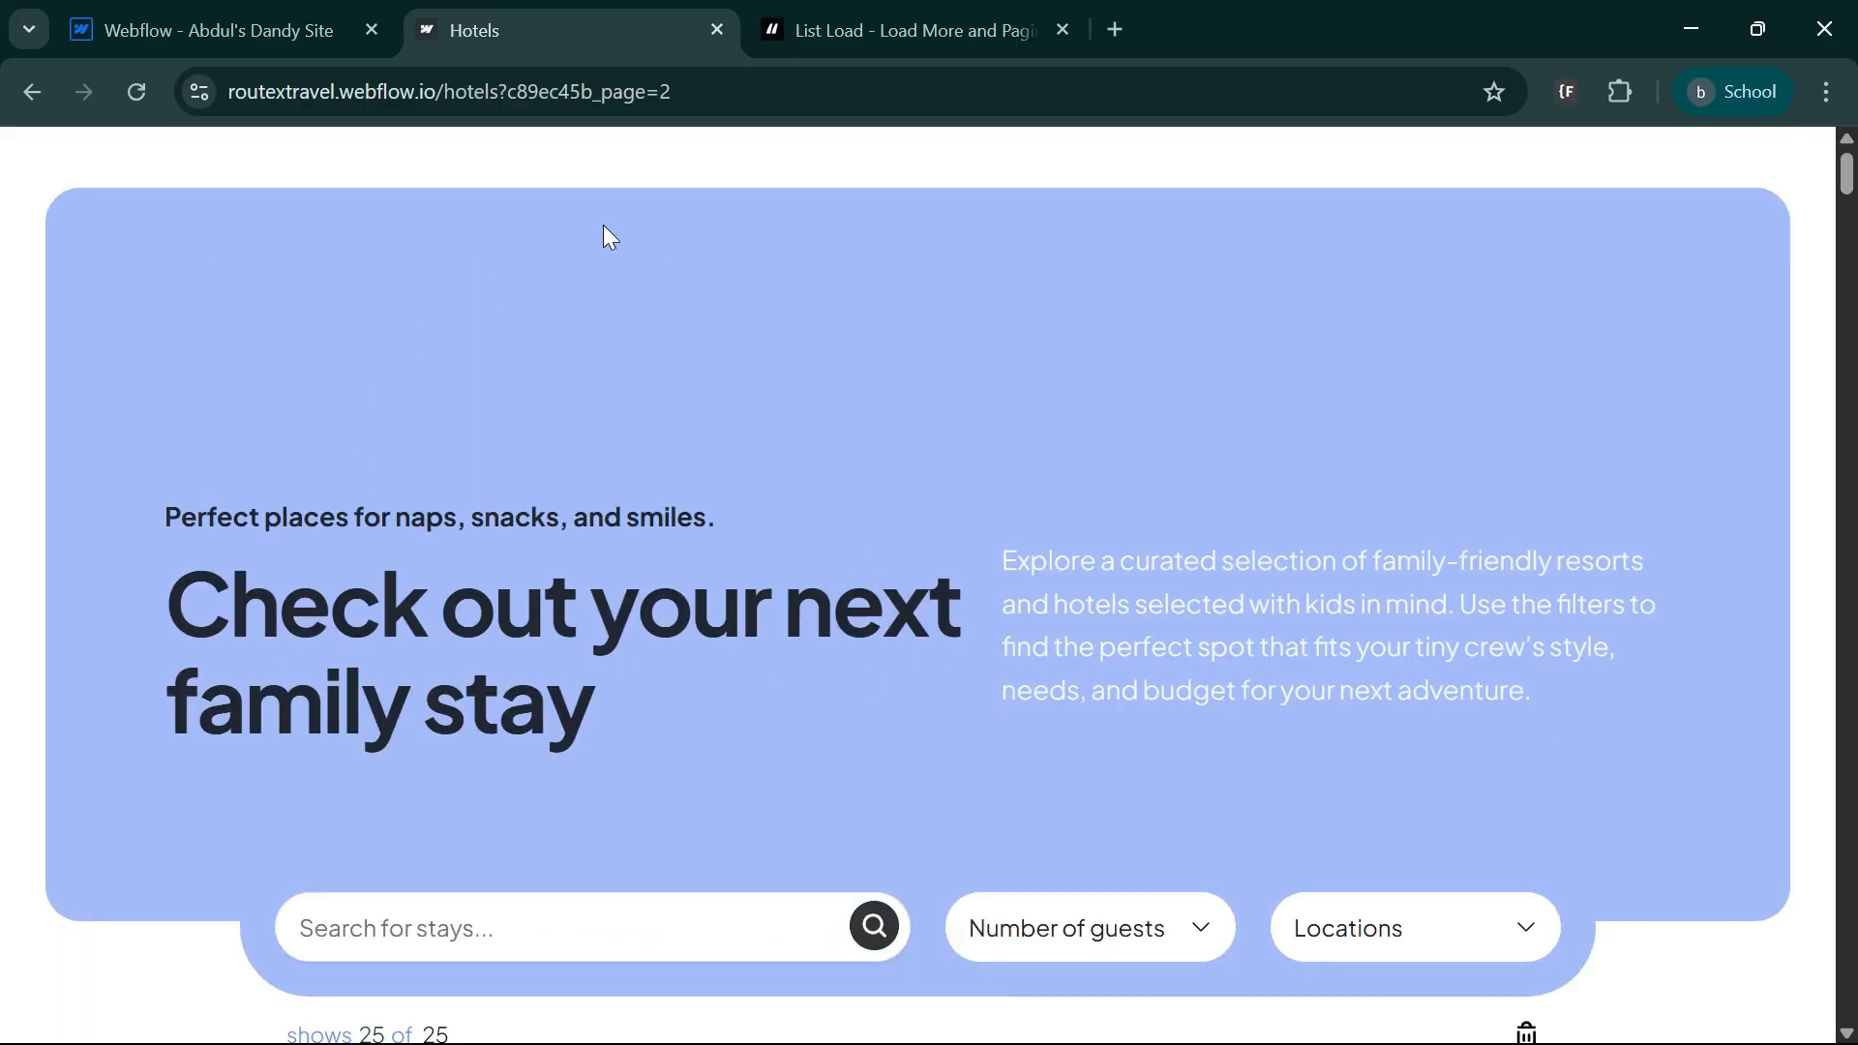
# - Copy the universal Attributes script for fs-list from the Finsweet List Load page
pyautogui.click(872, 13)
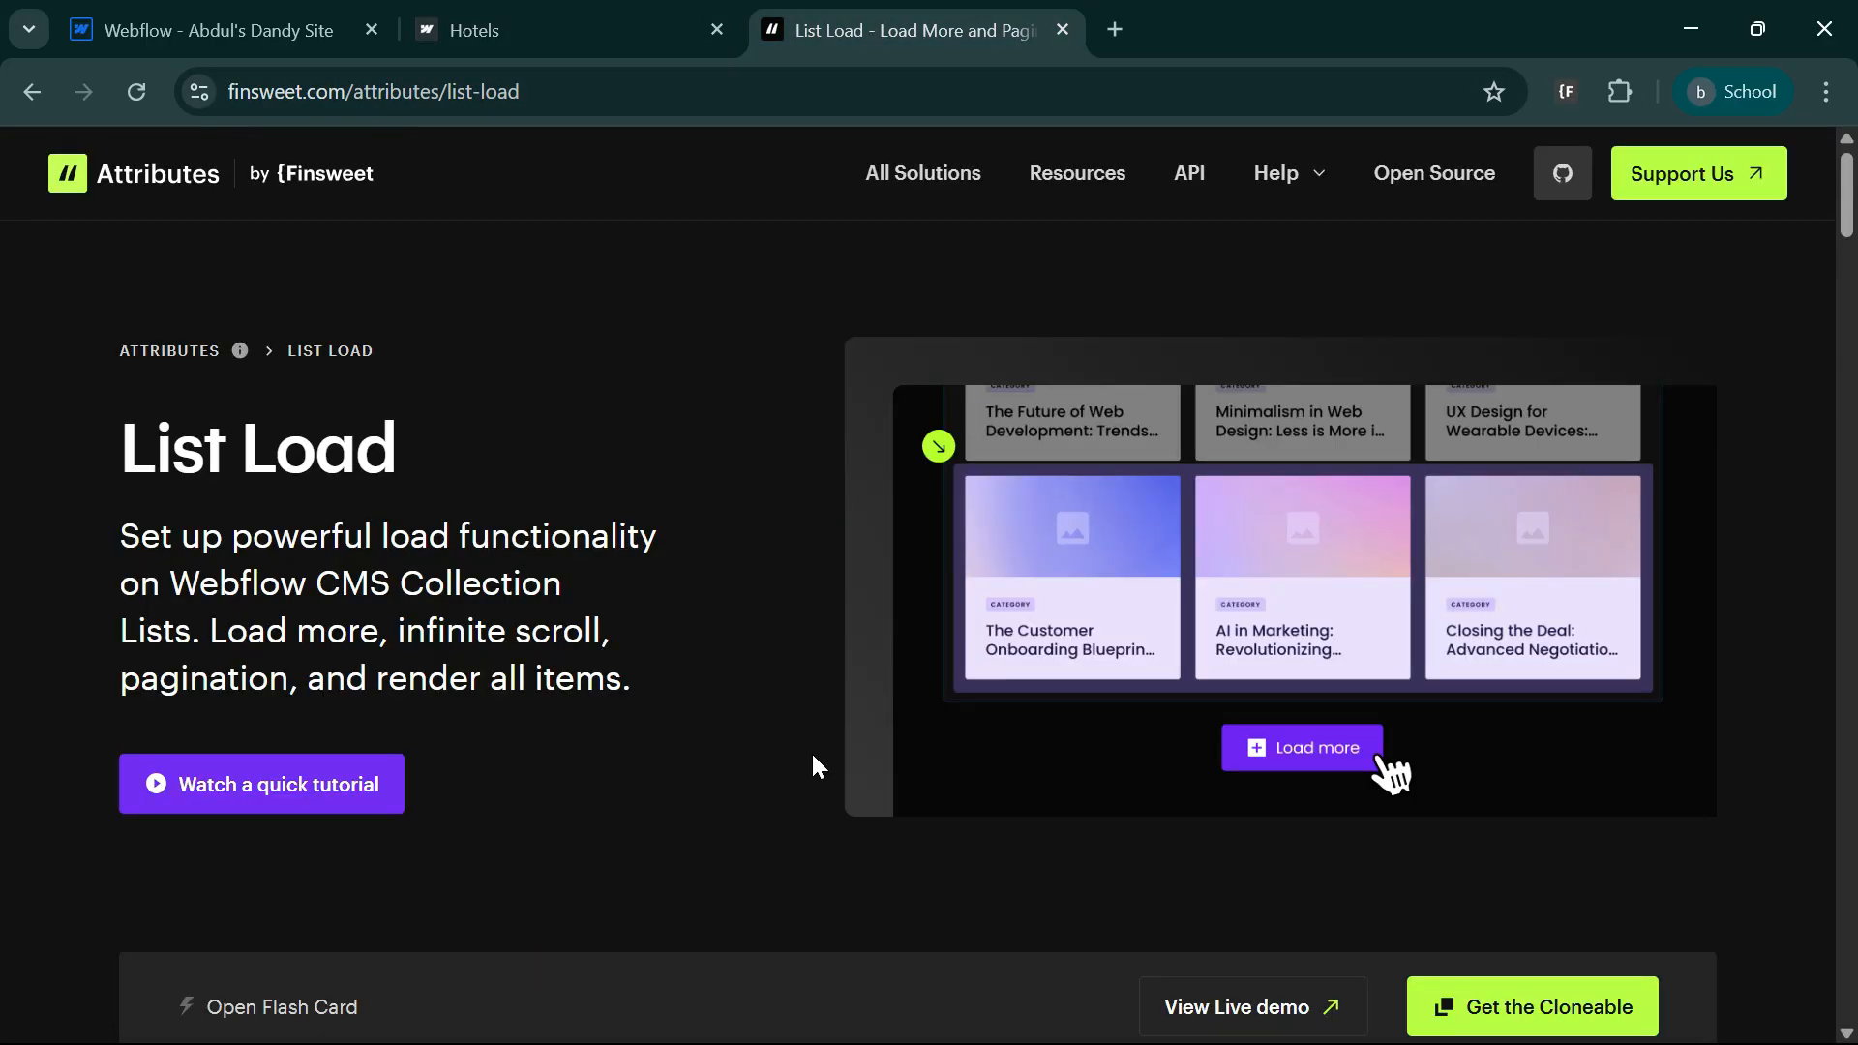
pyautogui.scroll(-7, 705, 635)
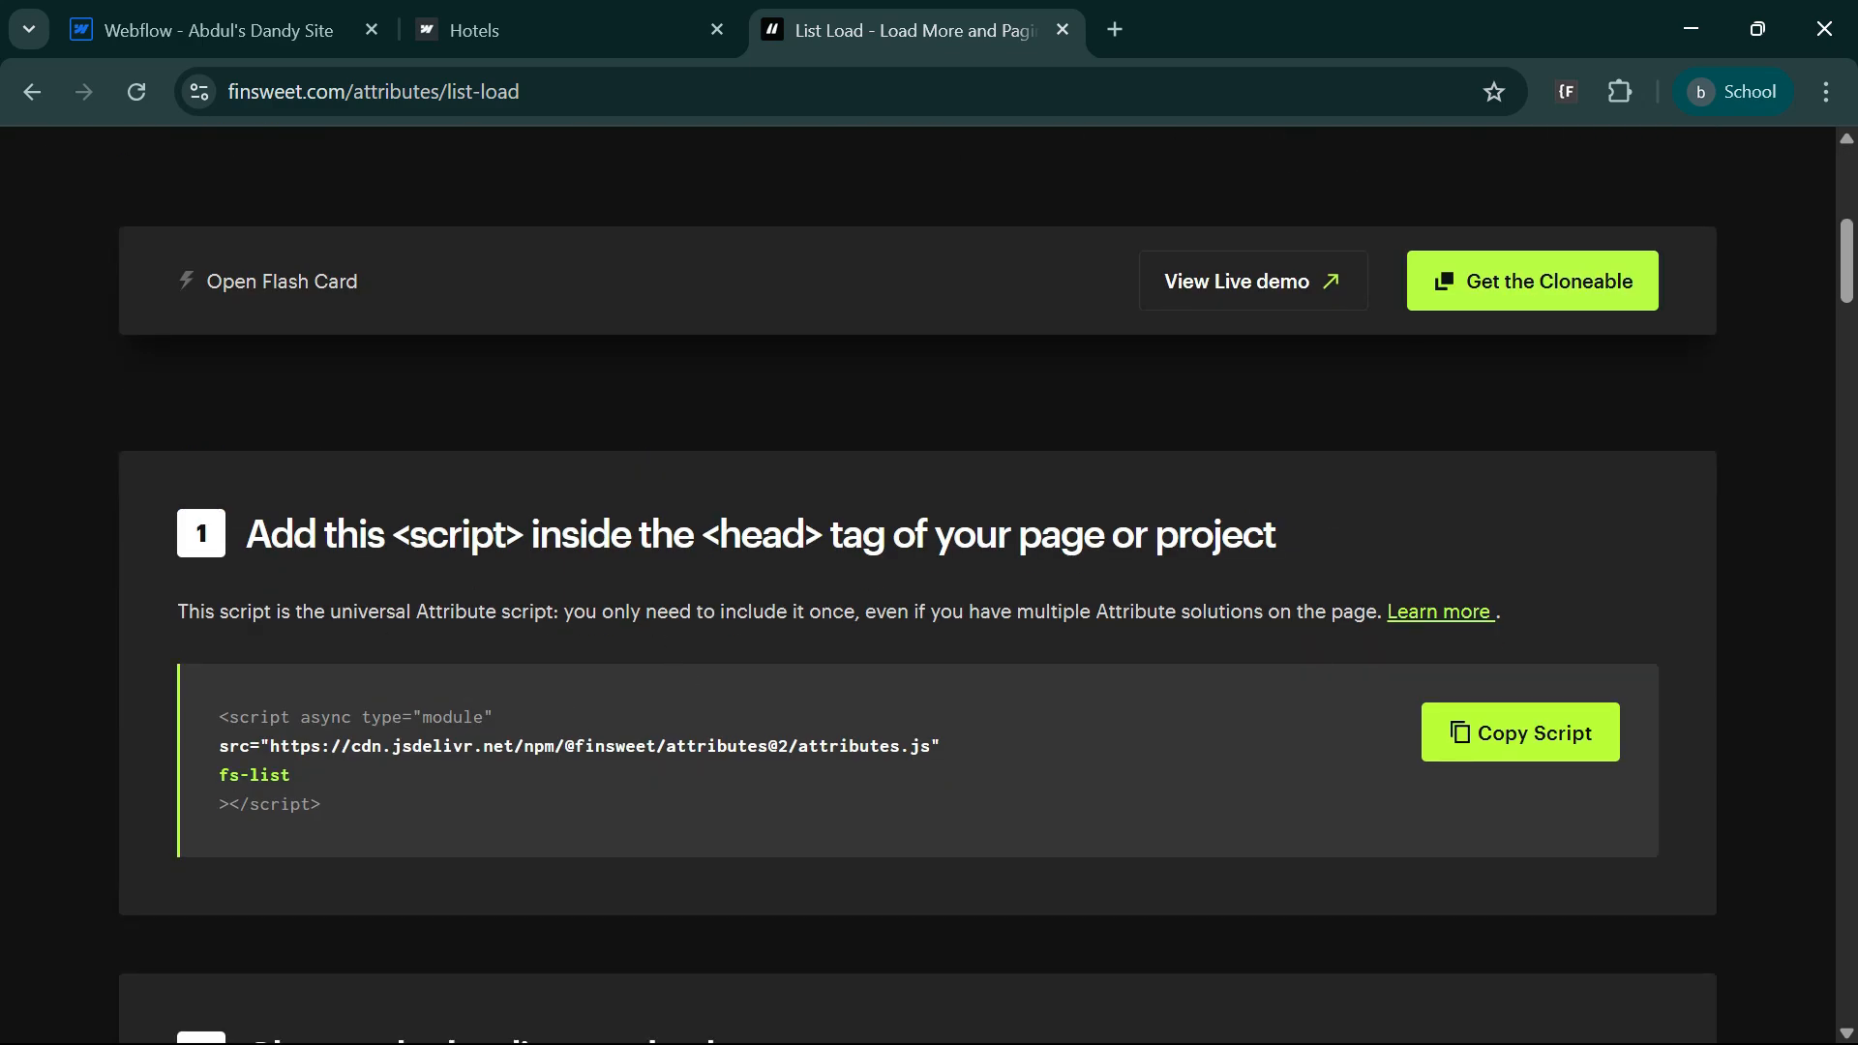
pyautogui.click(1542, 737)
# - Open the Hotels page settings in Webflow and check the custom code inside the head tag
pyautogui.click(291, 13)
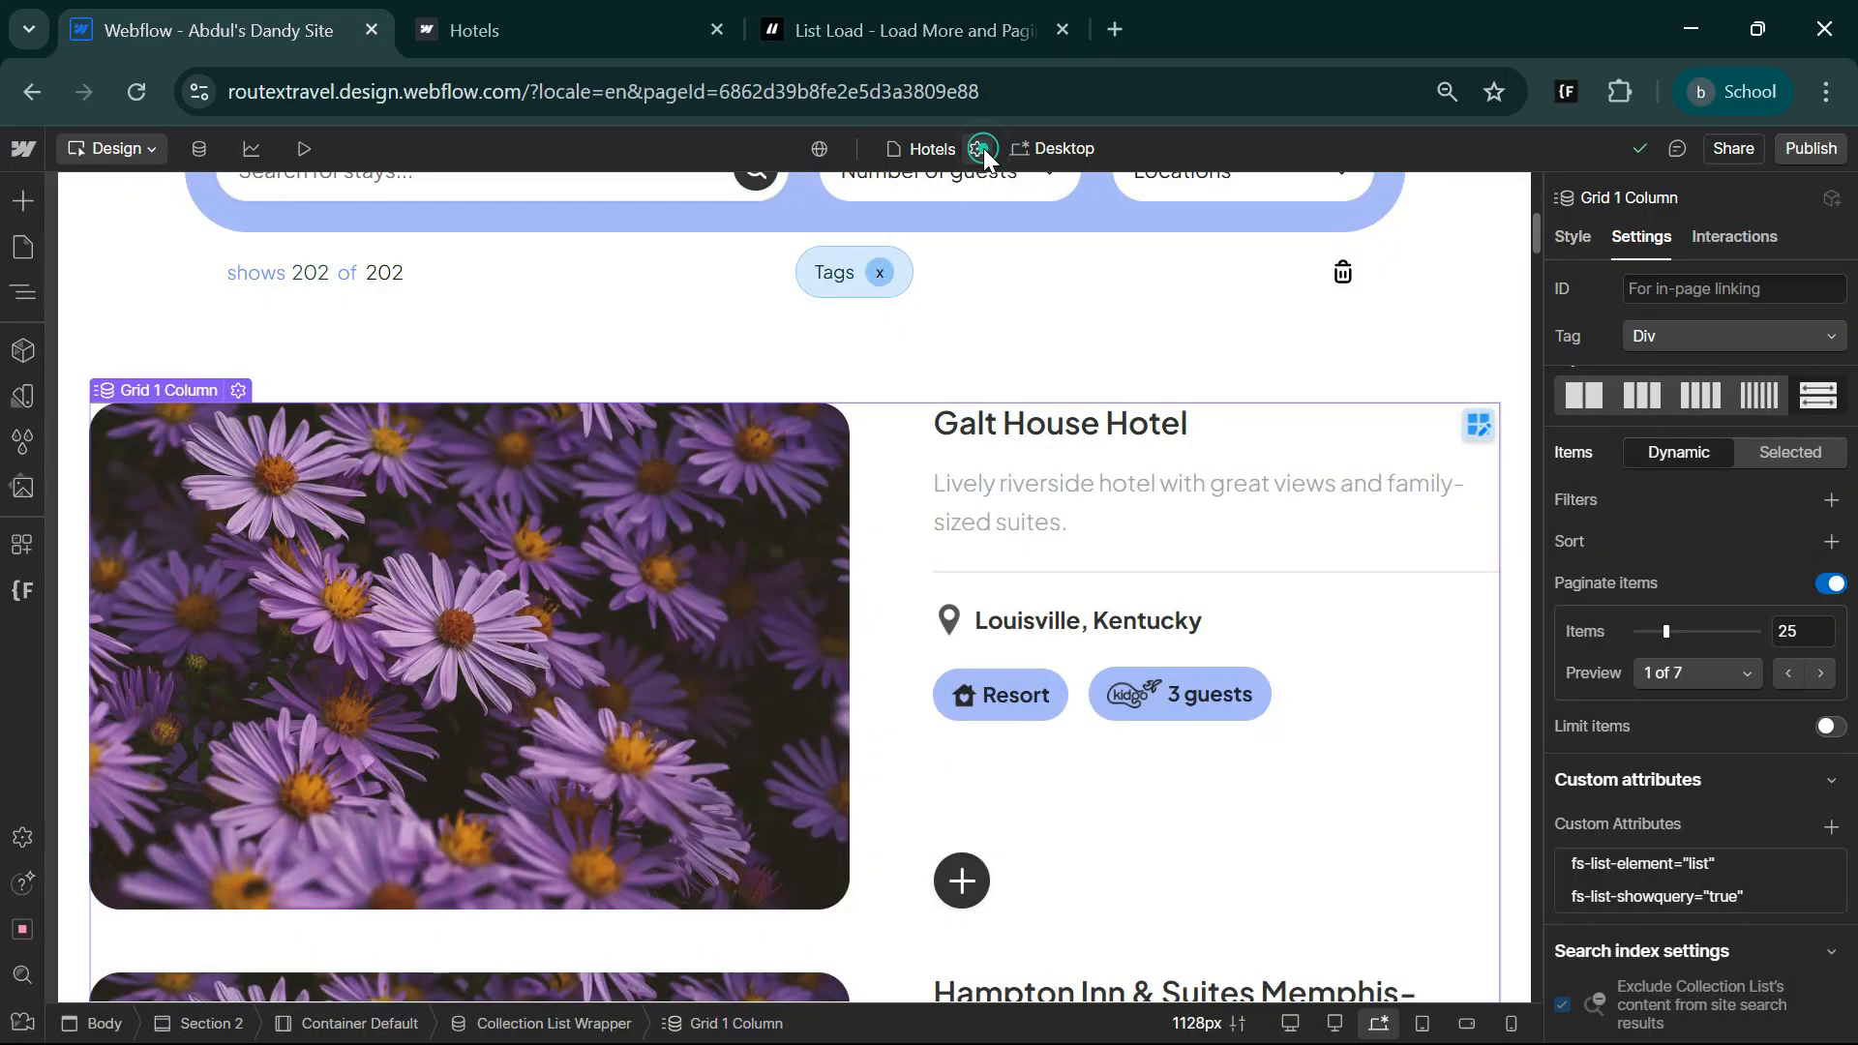
pyautogui.click(979, 148)
pyautogui.scroll(-10, 755, 774)
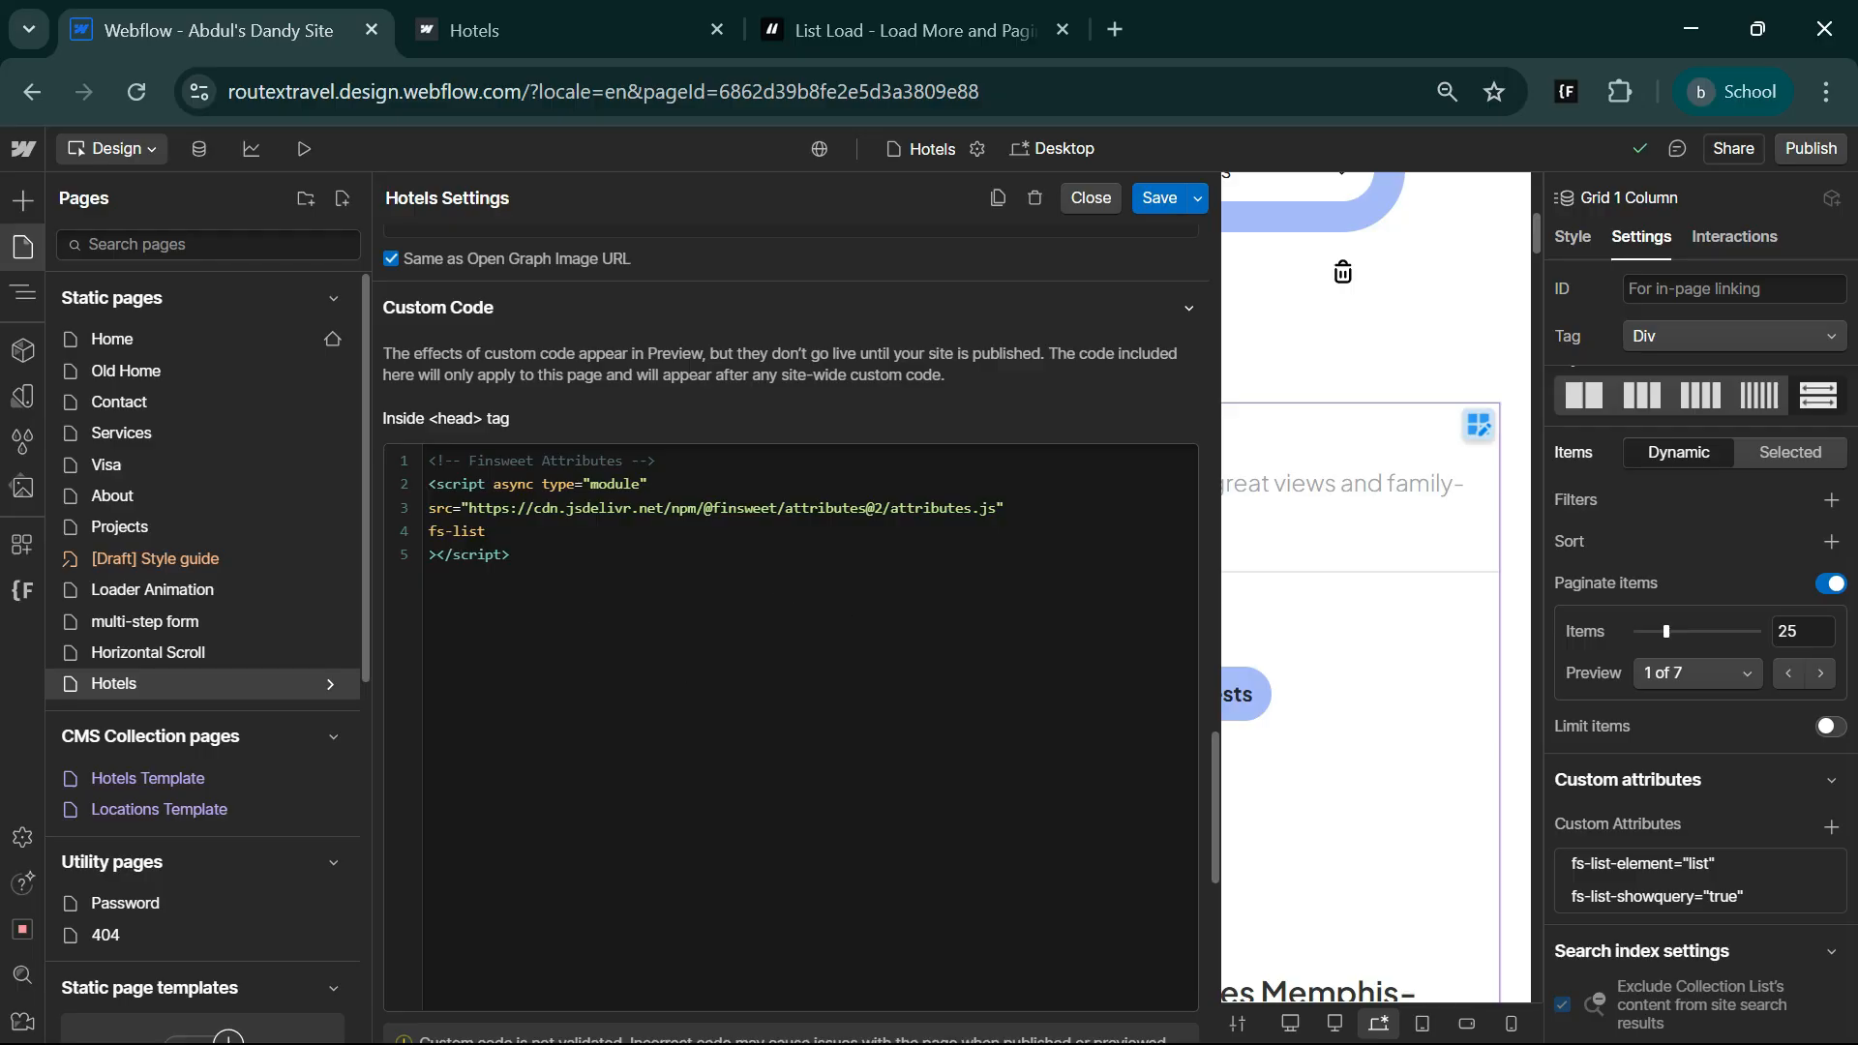
# - Review the loading methods and required Load More attributes in the List Load documentation, expanding the List attribute's details
pyautogui.click(829, 12)
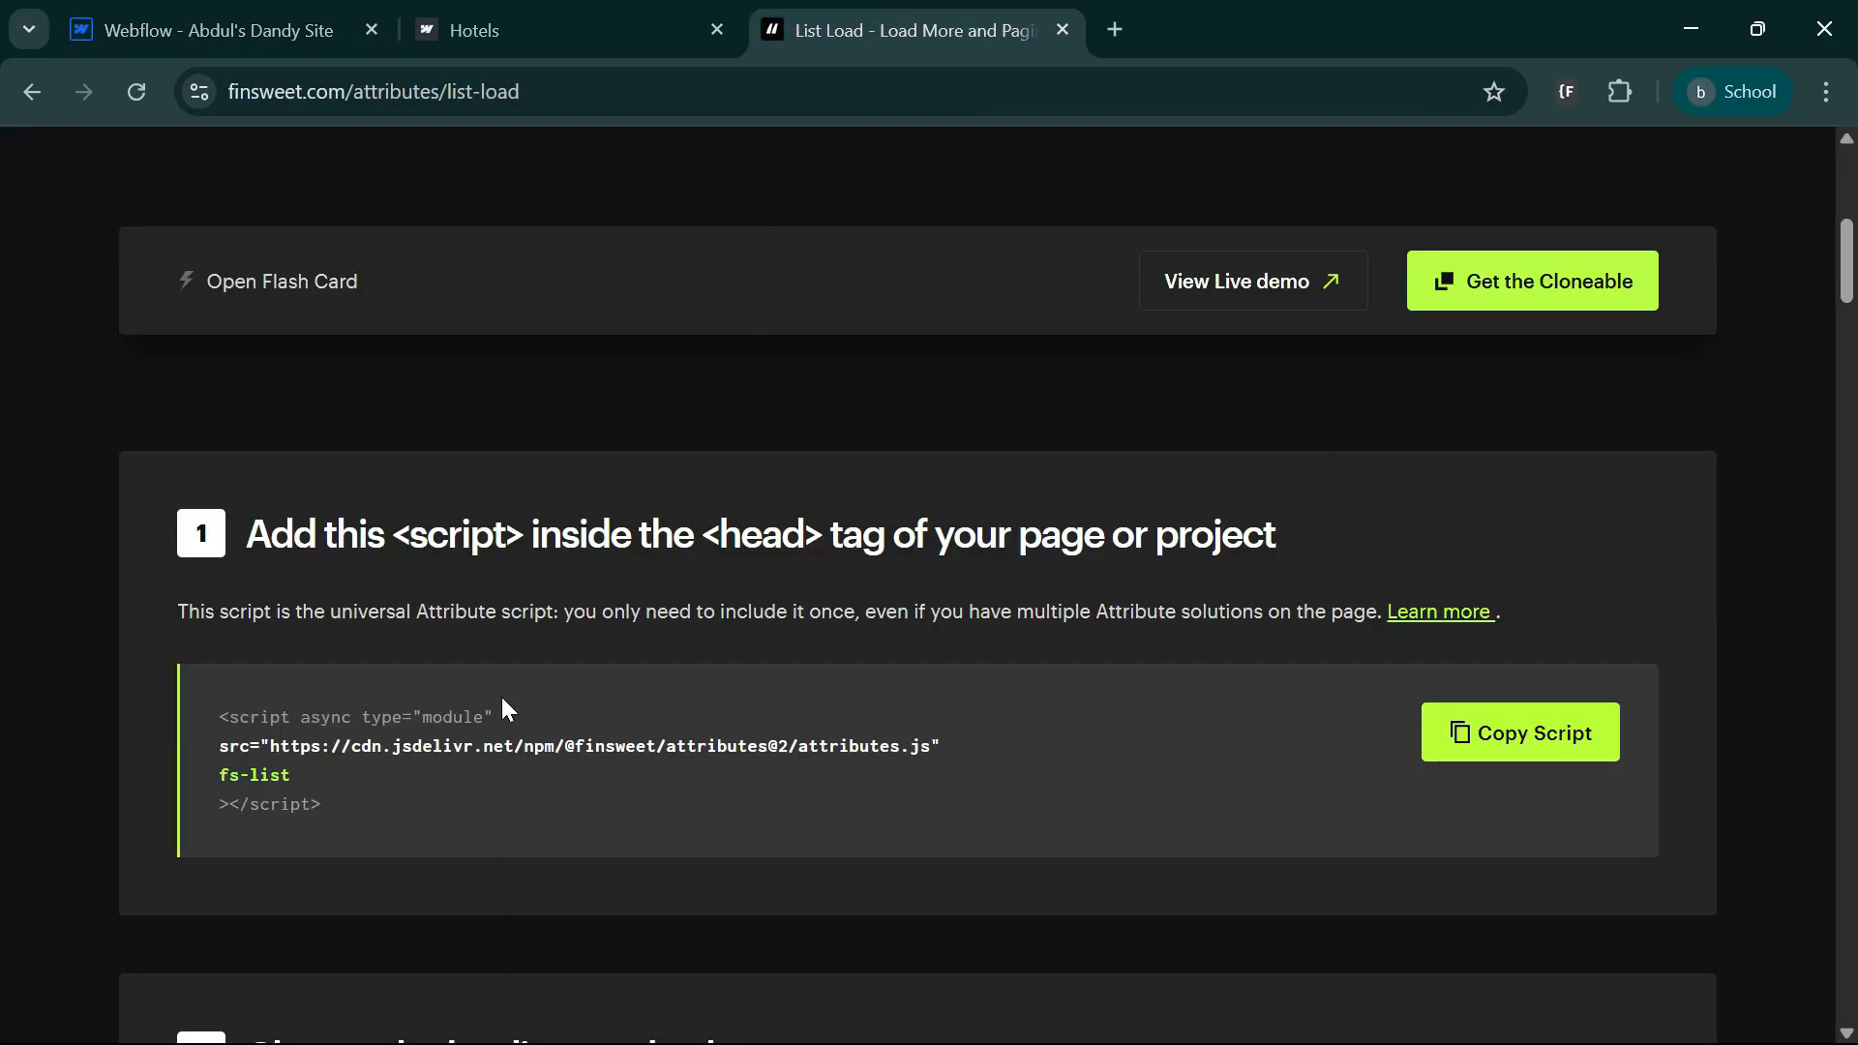
pyautogui.scroll(-5, 503, 709)
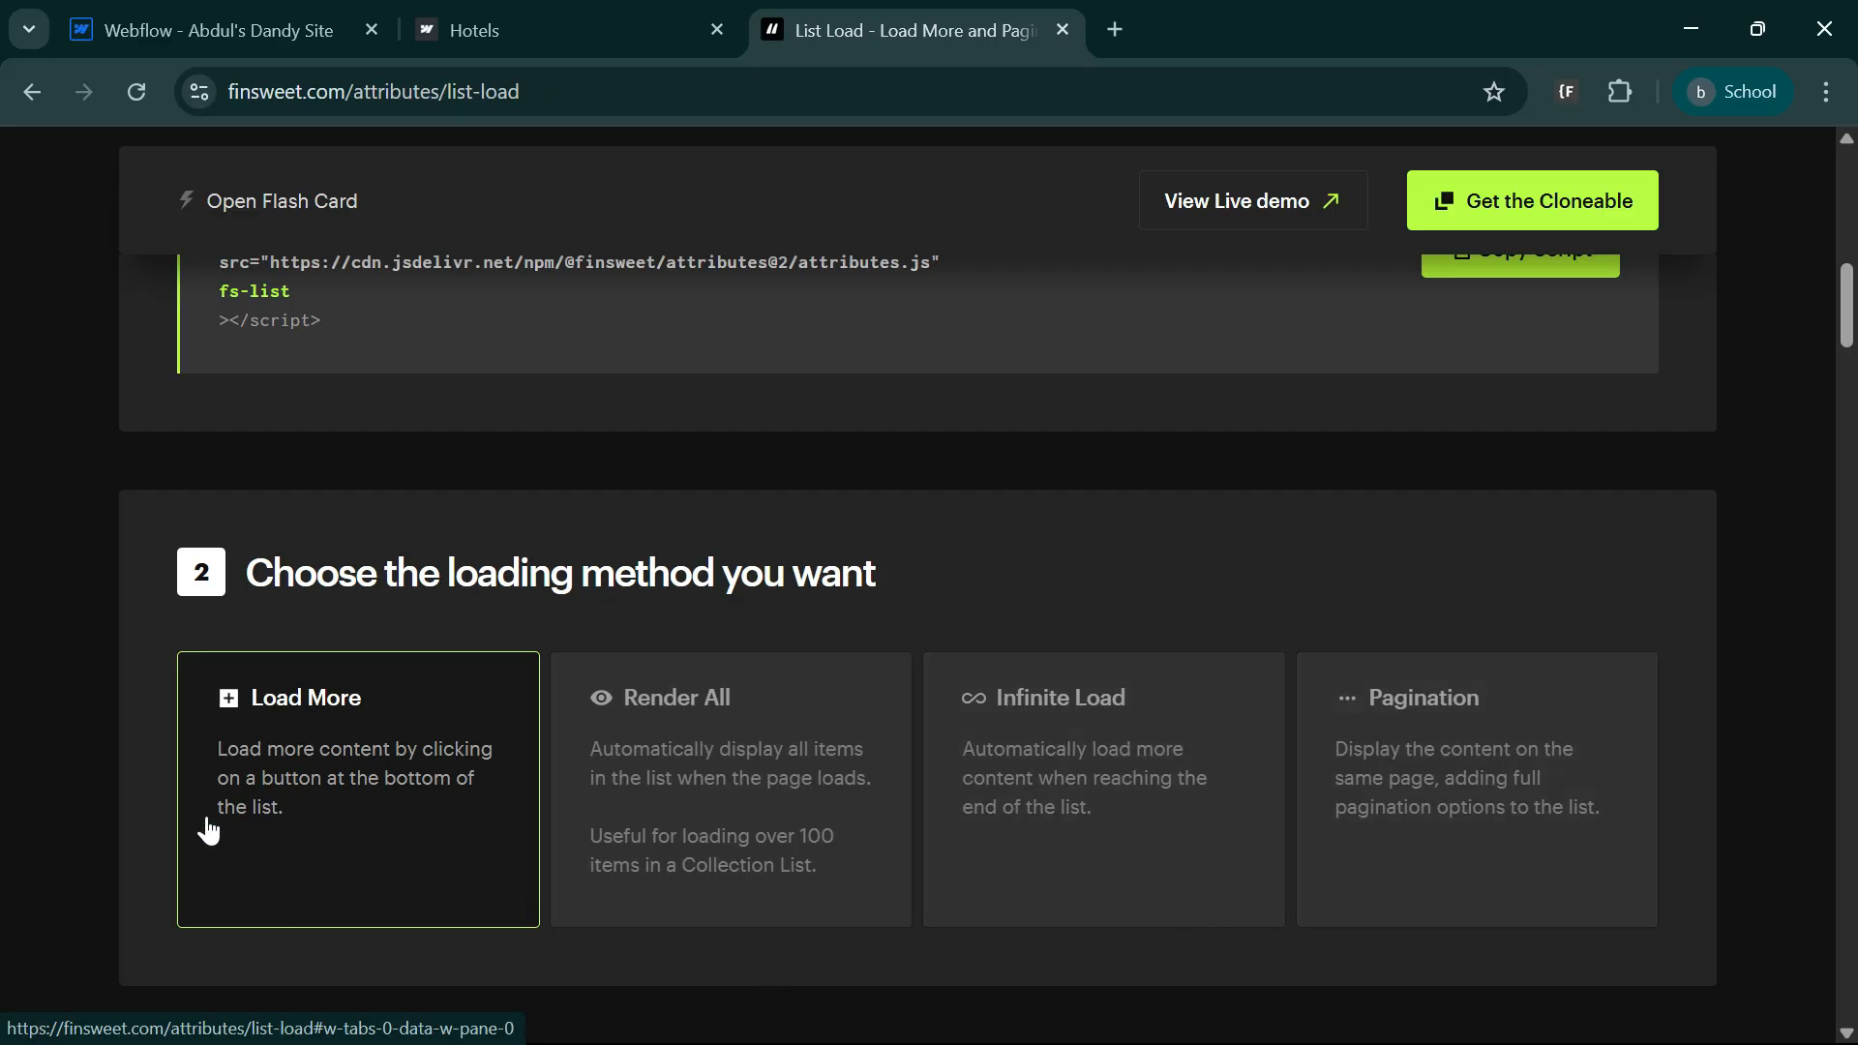
pyautogui.scroll(-5, 183, 464)
pyautogui.scroll(-2, 236, 577)
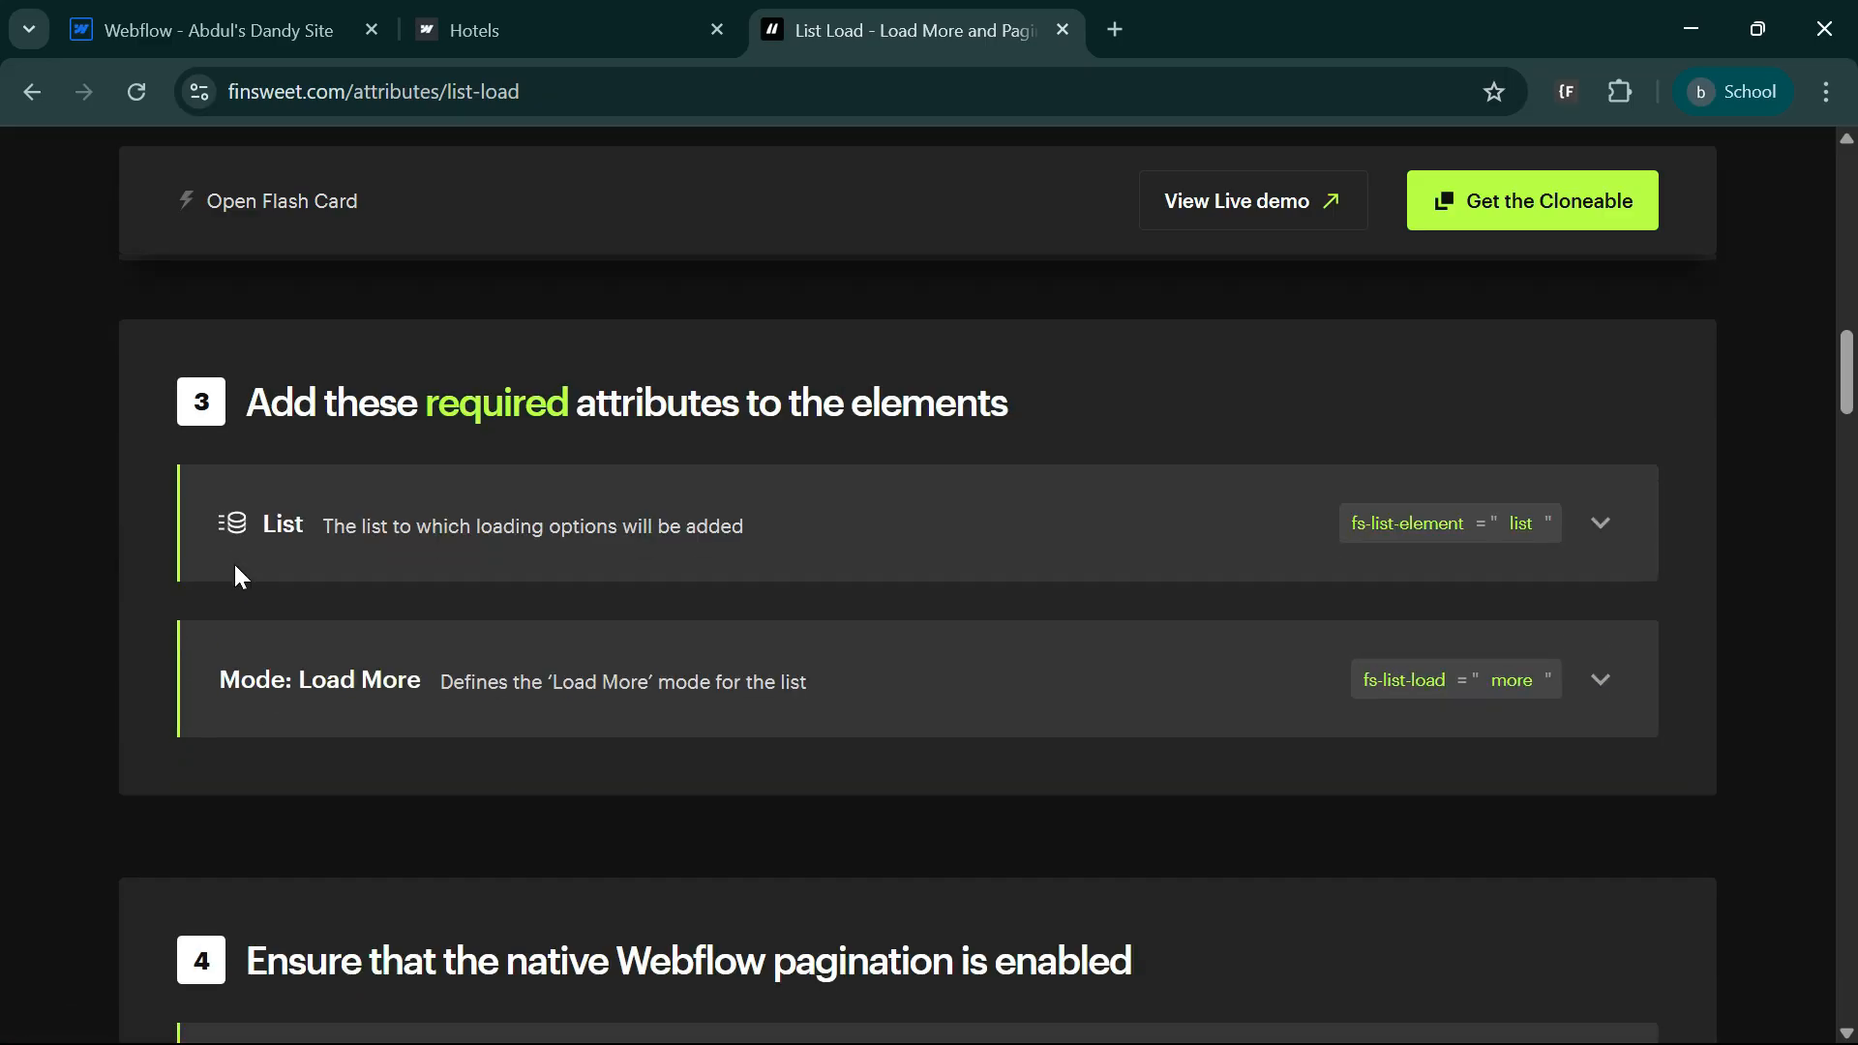
pyautogui.scroll(2, 232, 639)
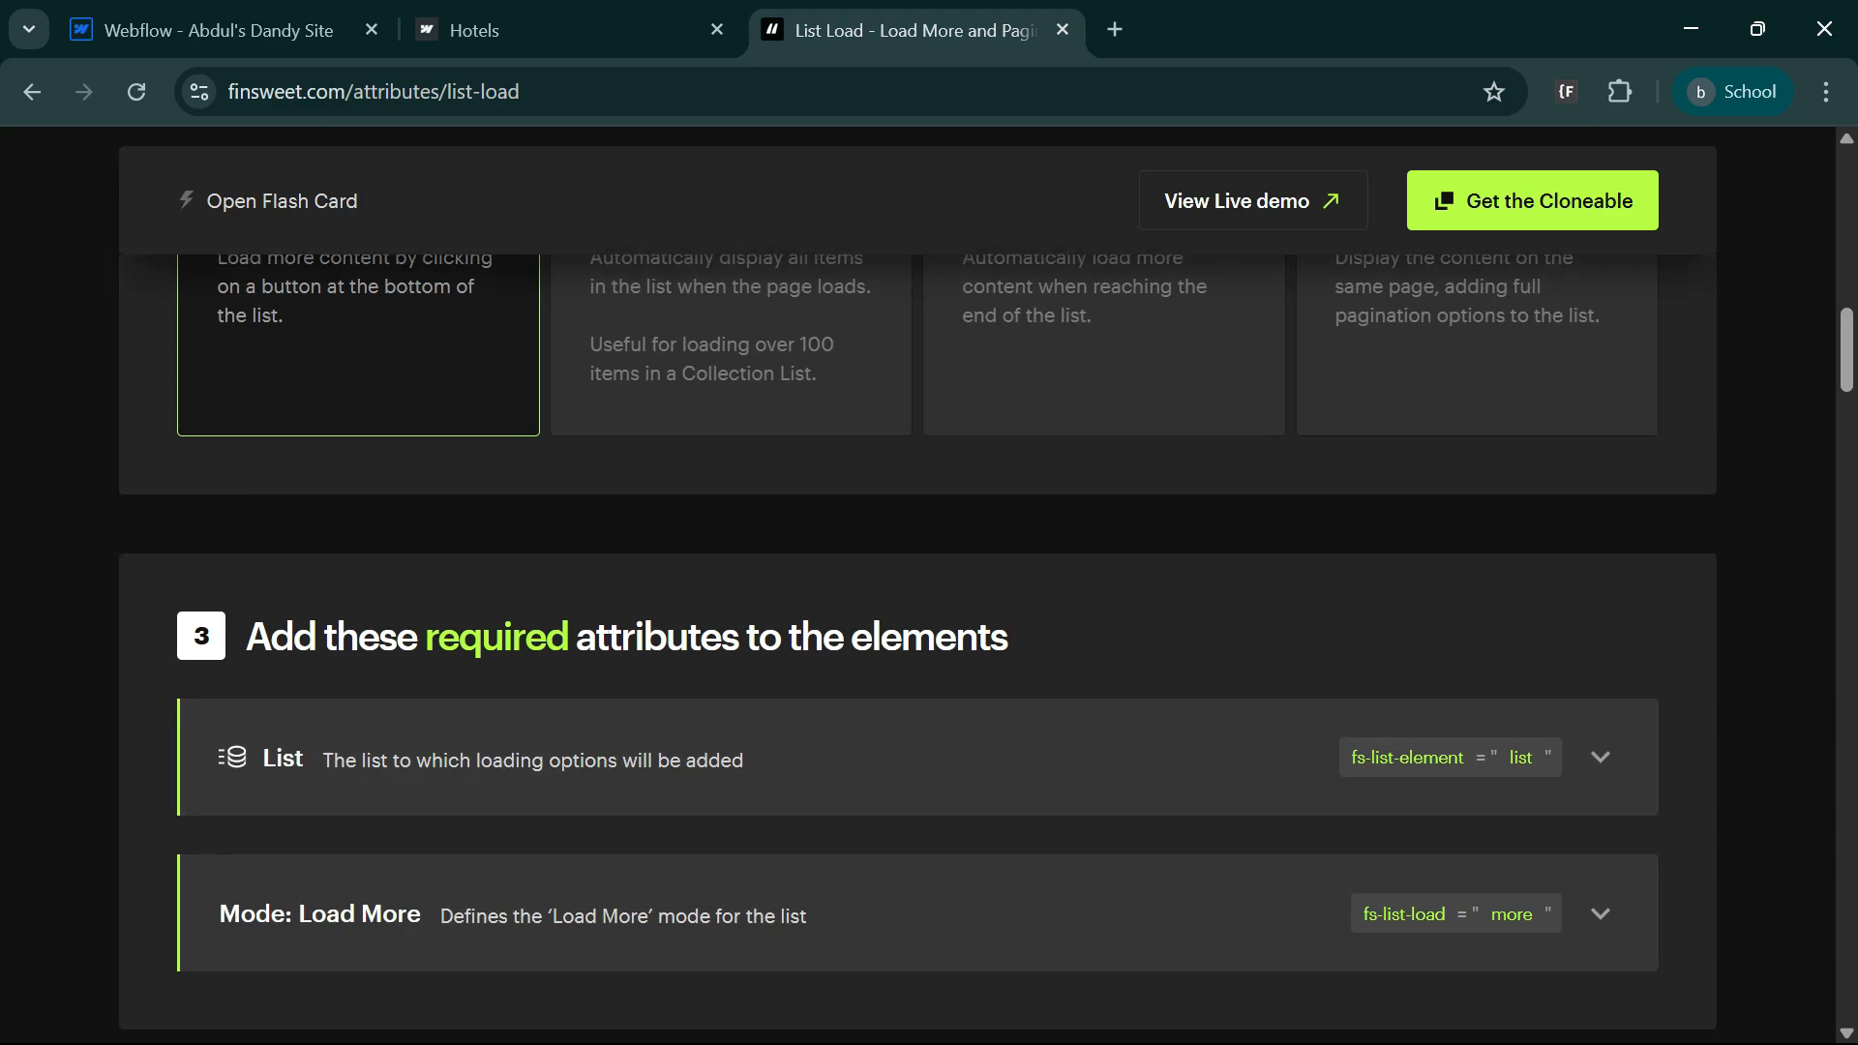
pyautogui.scroll(-2, 220, 705)
pyautogui.click(638, 519)
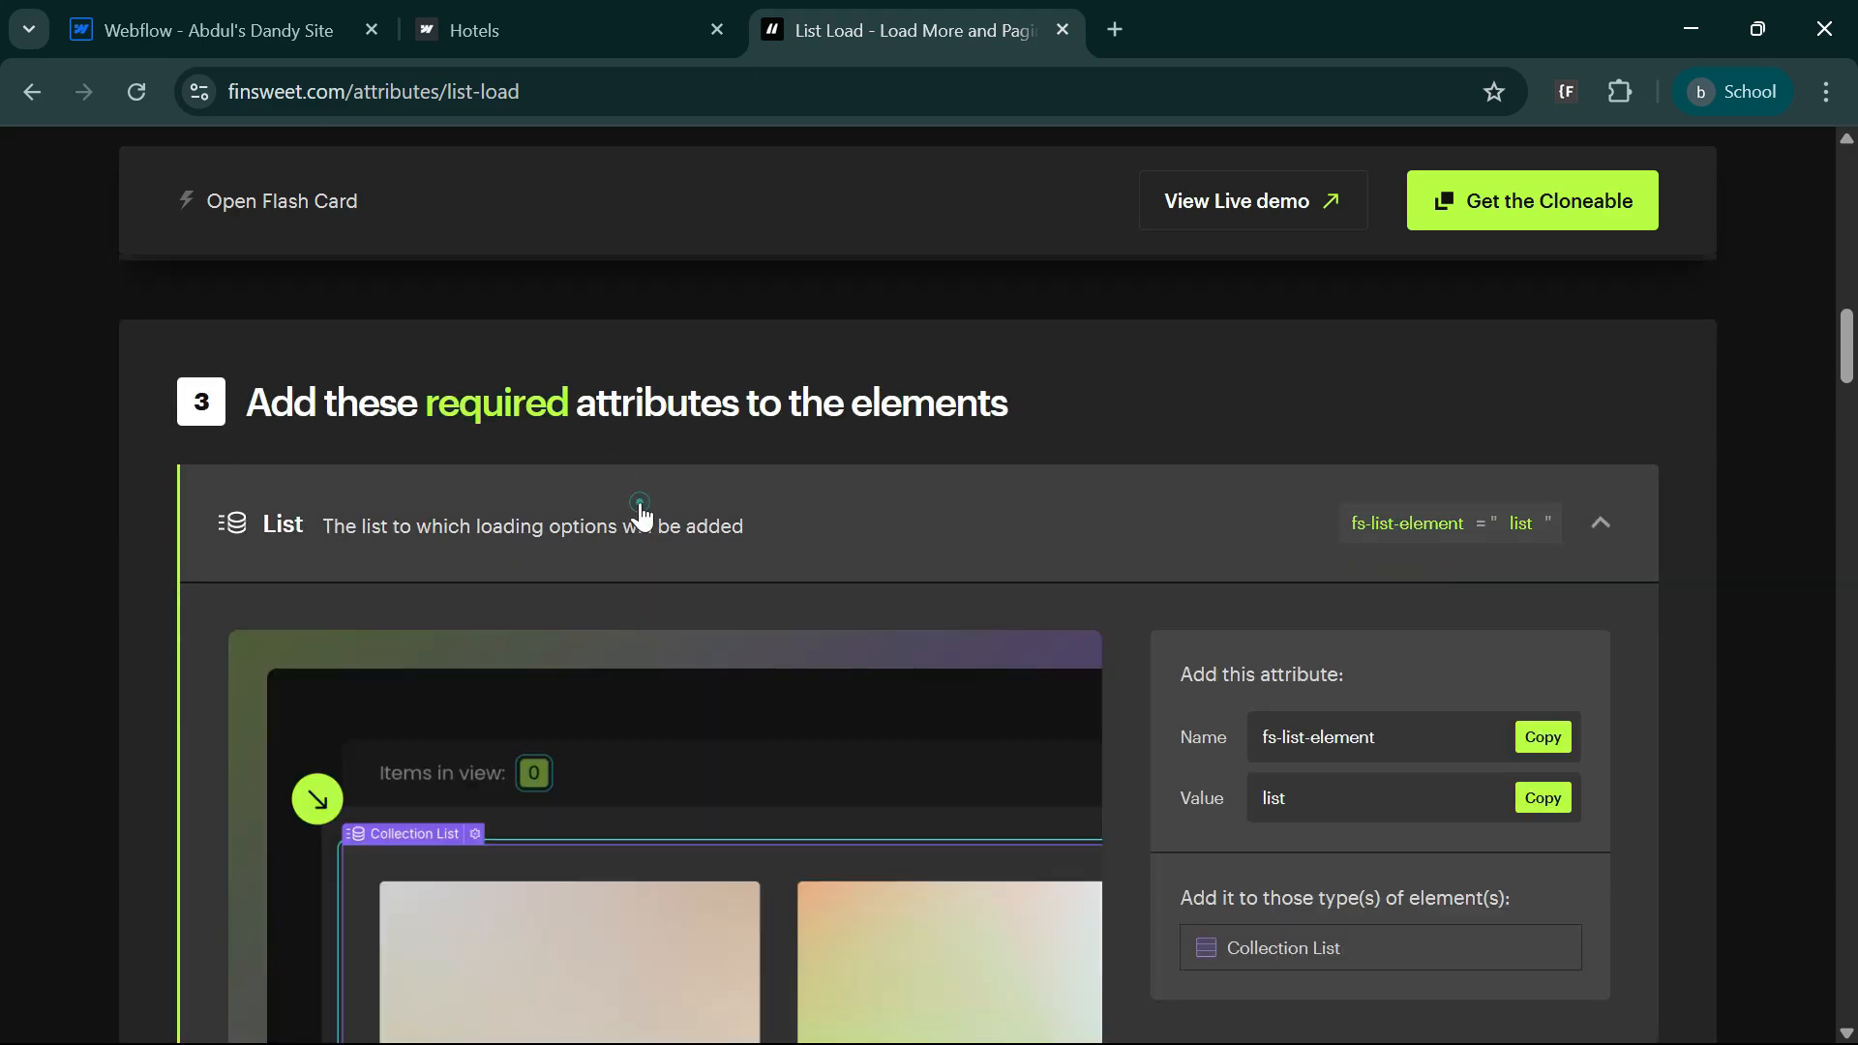
pyautogui.scroll(-2, 774, 707)
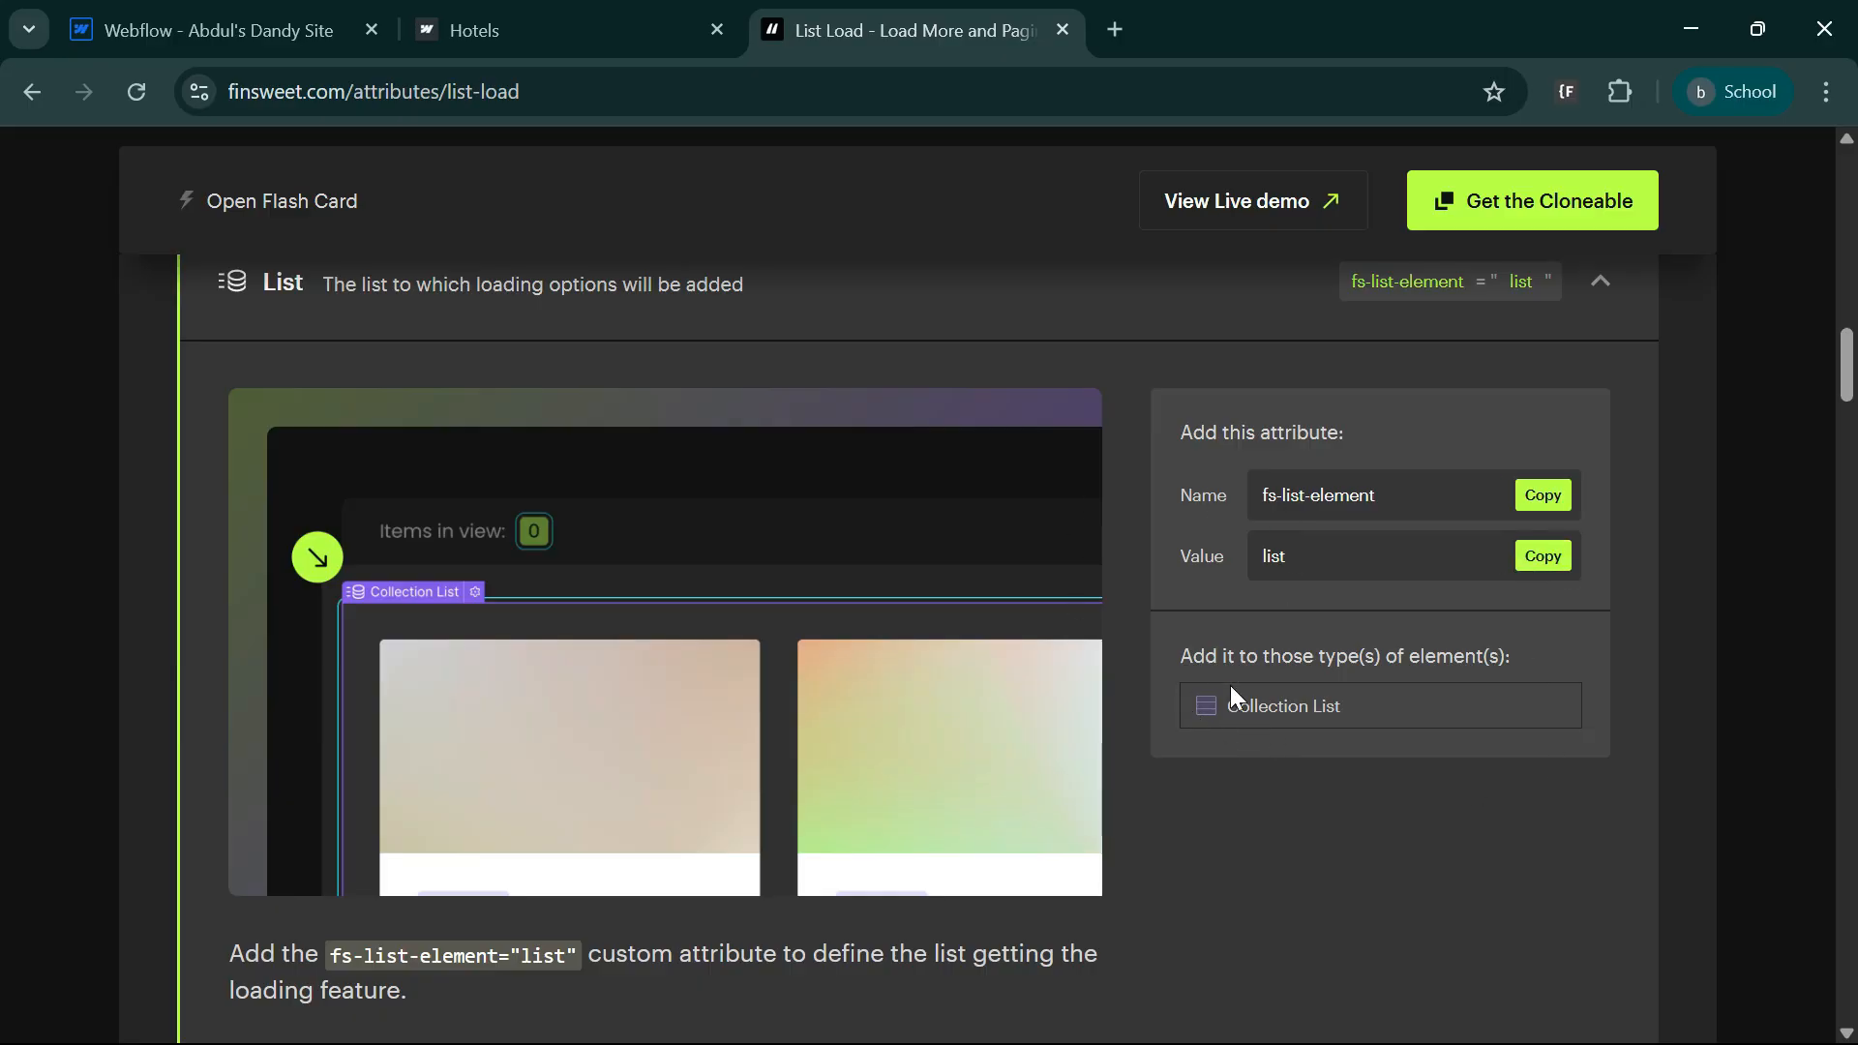
# - Review which element type needs the fs-list-element="list" attribute and the note on structuring non-CMS content
pyautogui.moveTo(1192, 708); pyautogui.dragTo(1415, 703)
pyautogui.click(1407, 718)
pyautogui.scroll(2, 1306, 871)
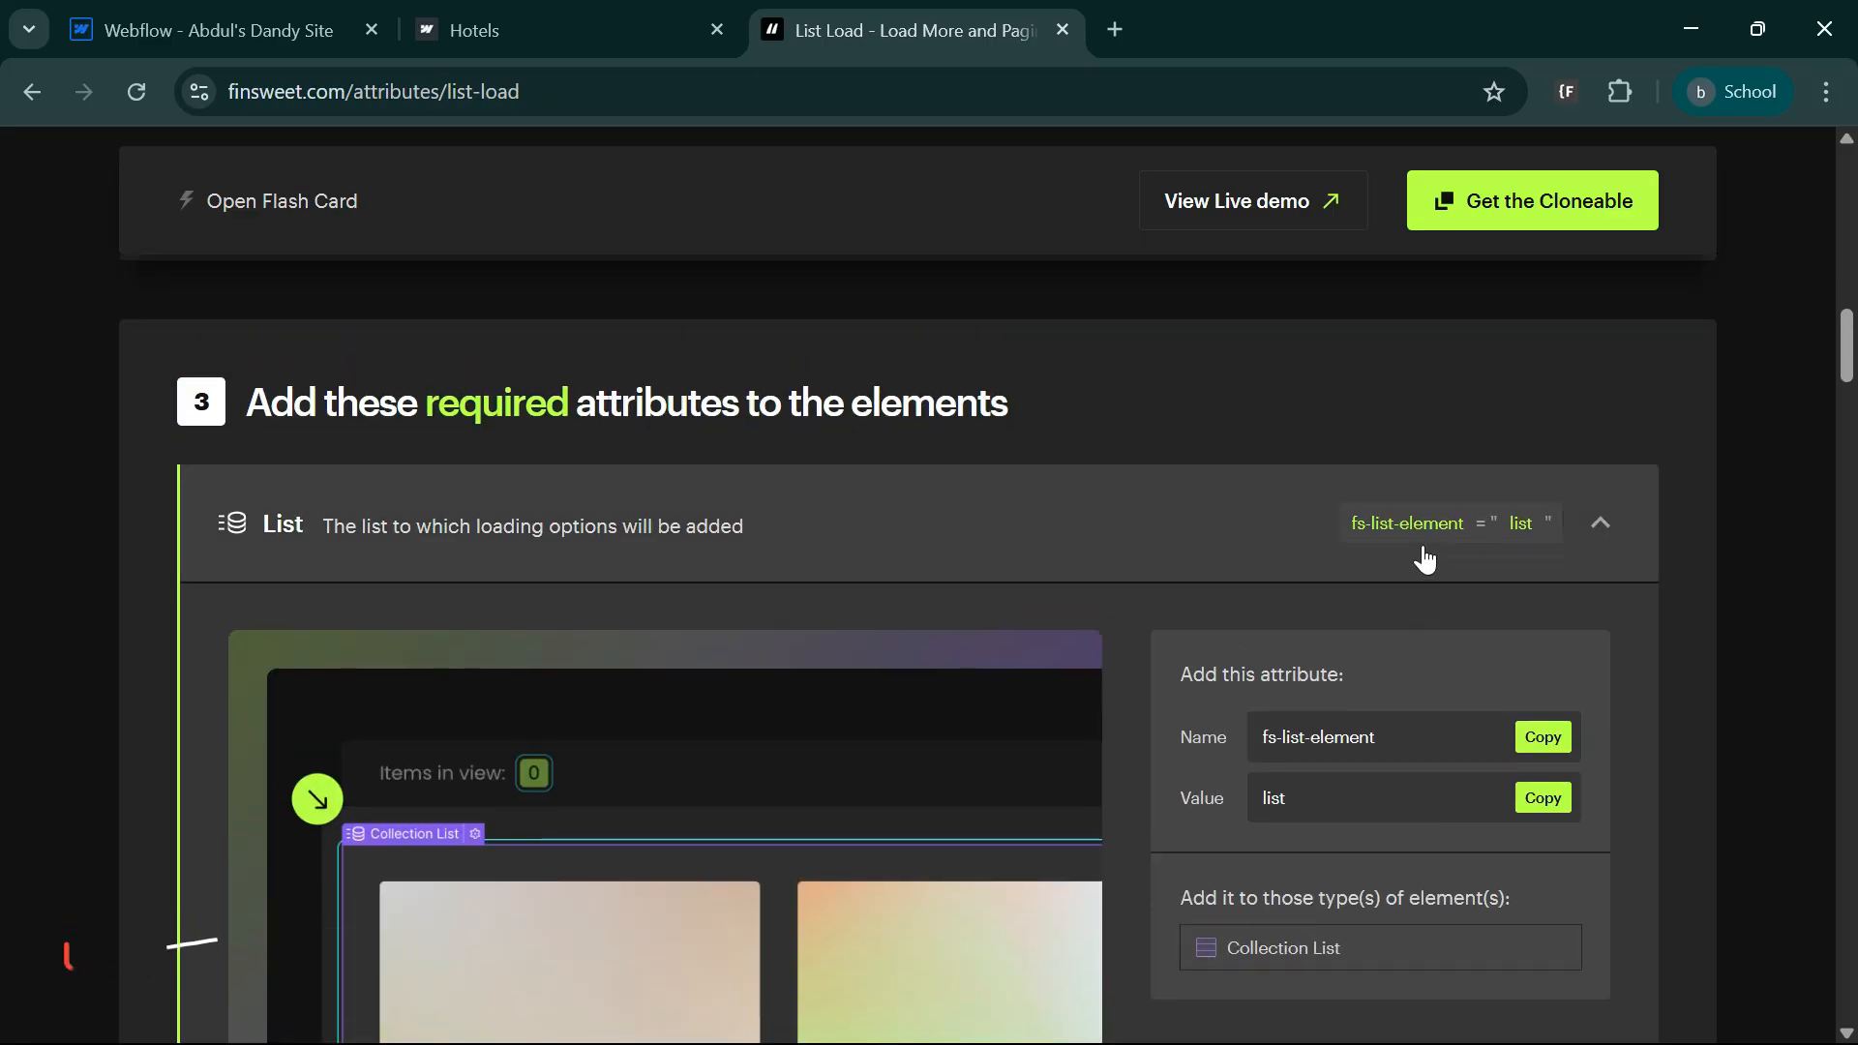
pyautogui.click(1515, 532)
pyautogui.scroll(-10, 834, 641)
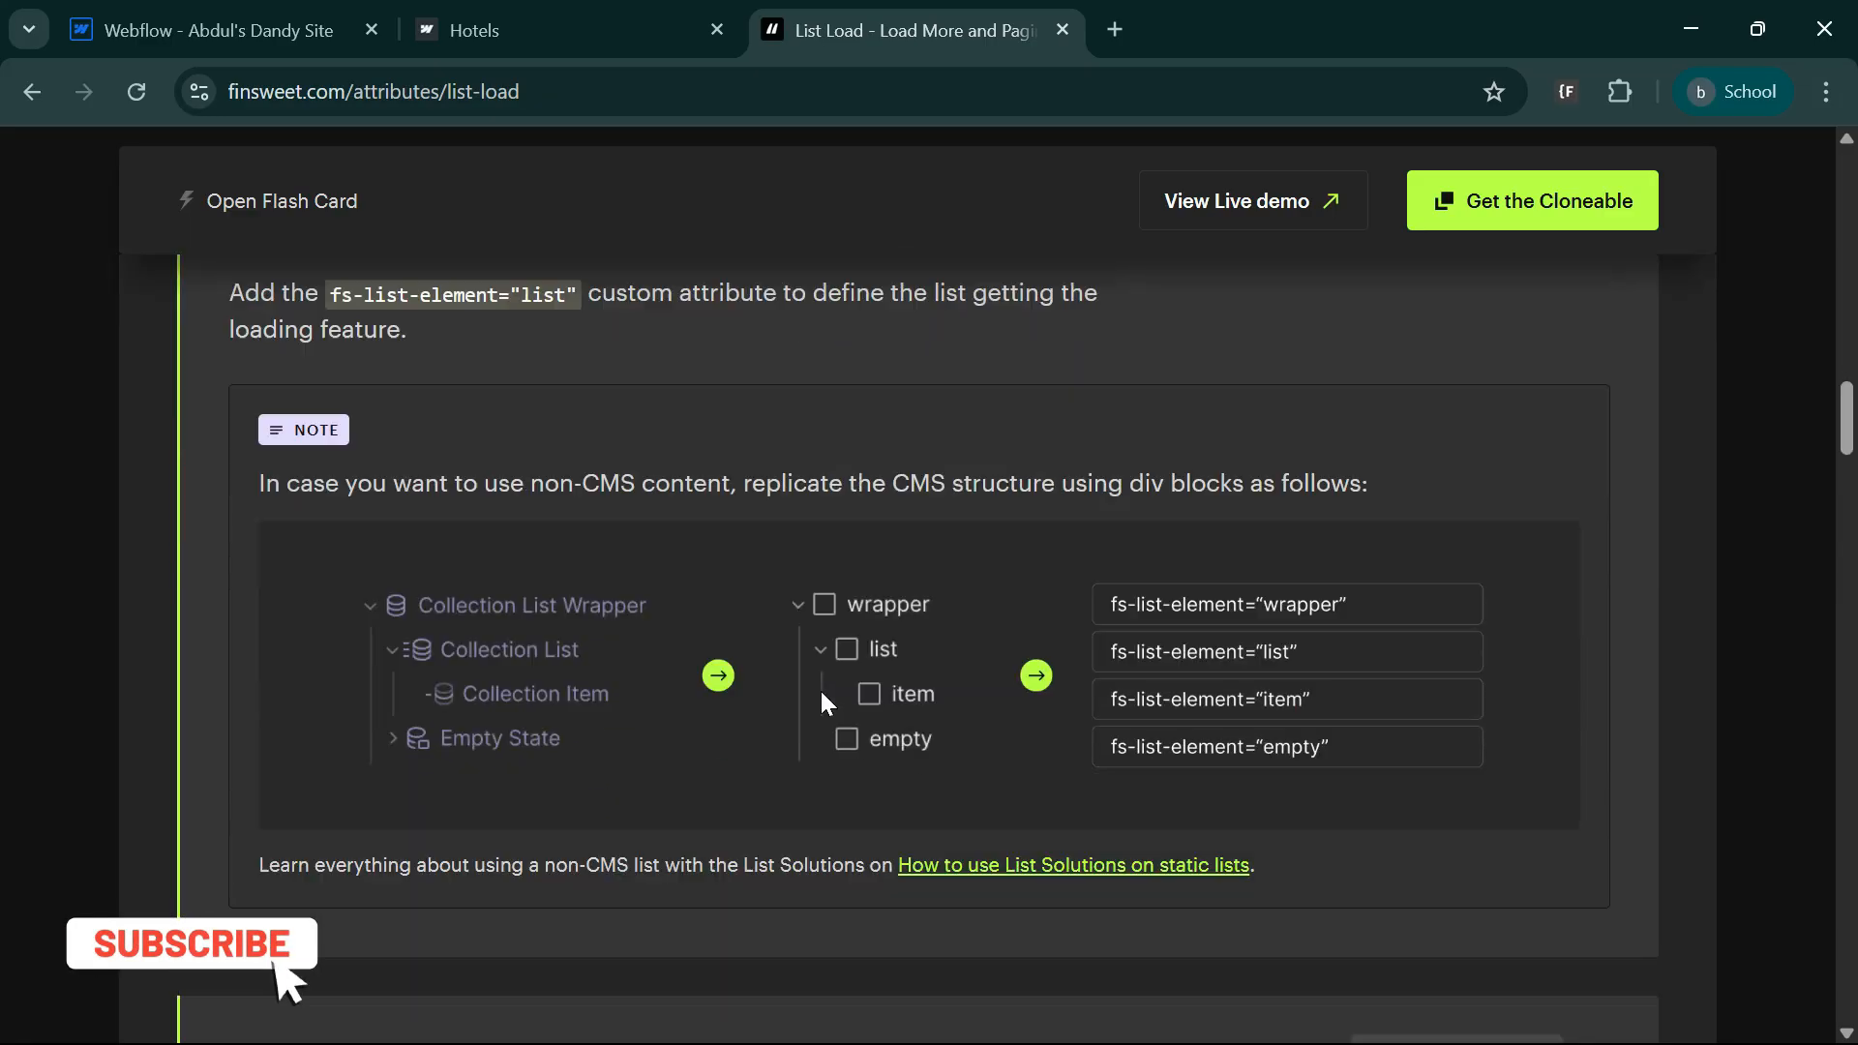
pyautogui.scroll(5, 763, 747)
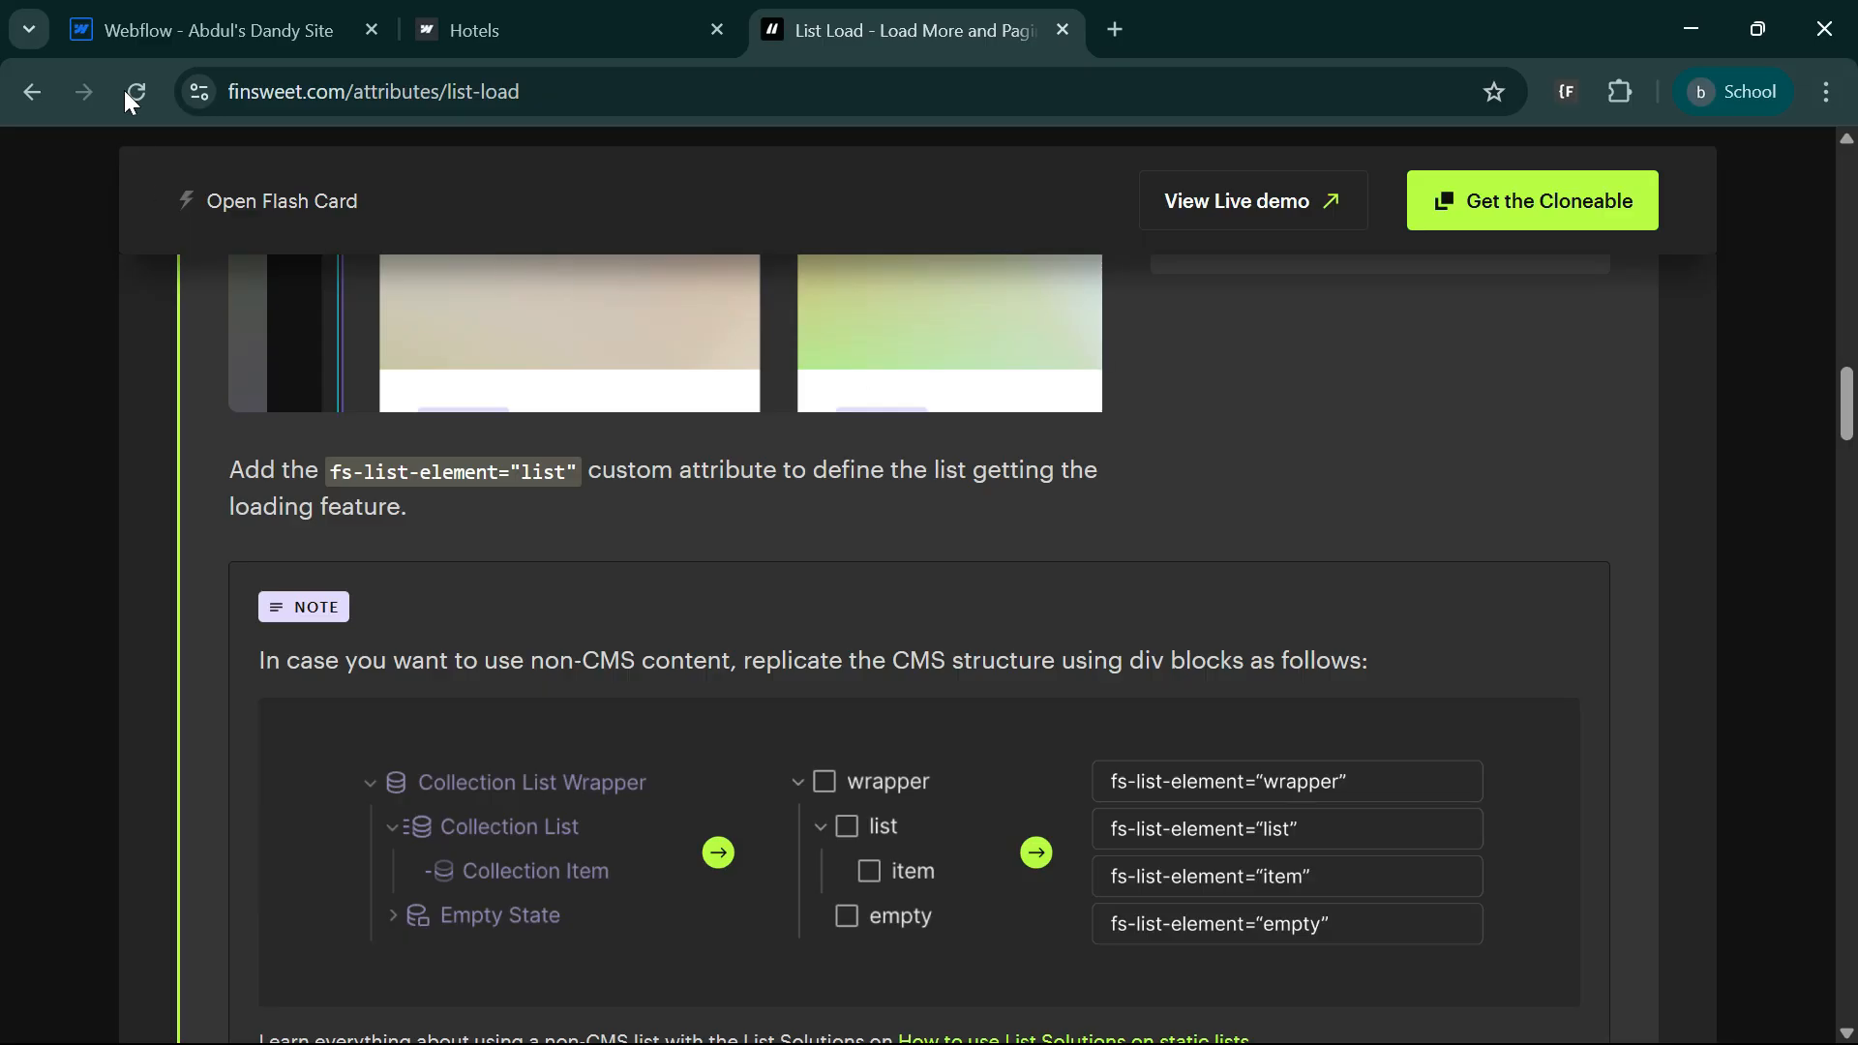
# - In Webflow, select the hotels collection list (Grid 1 Column) and check its pagination settings and custom attributes
pyautogui.click(208, 30)
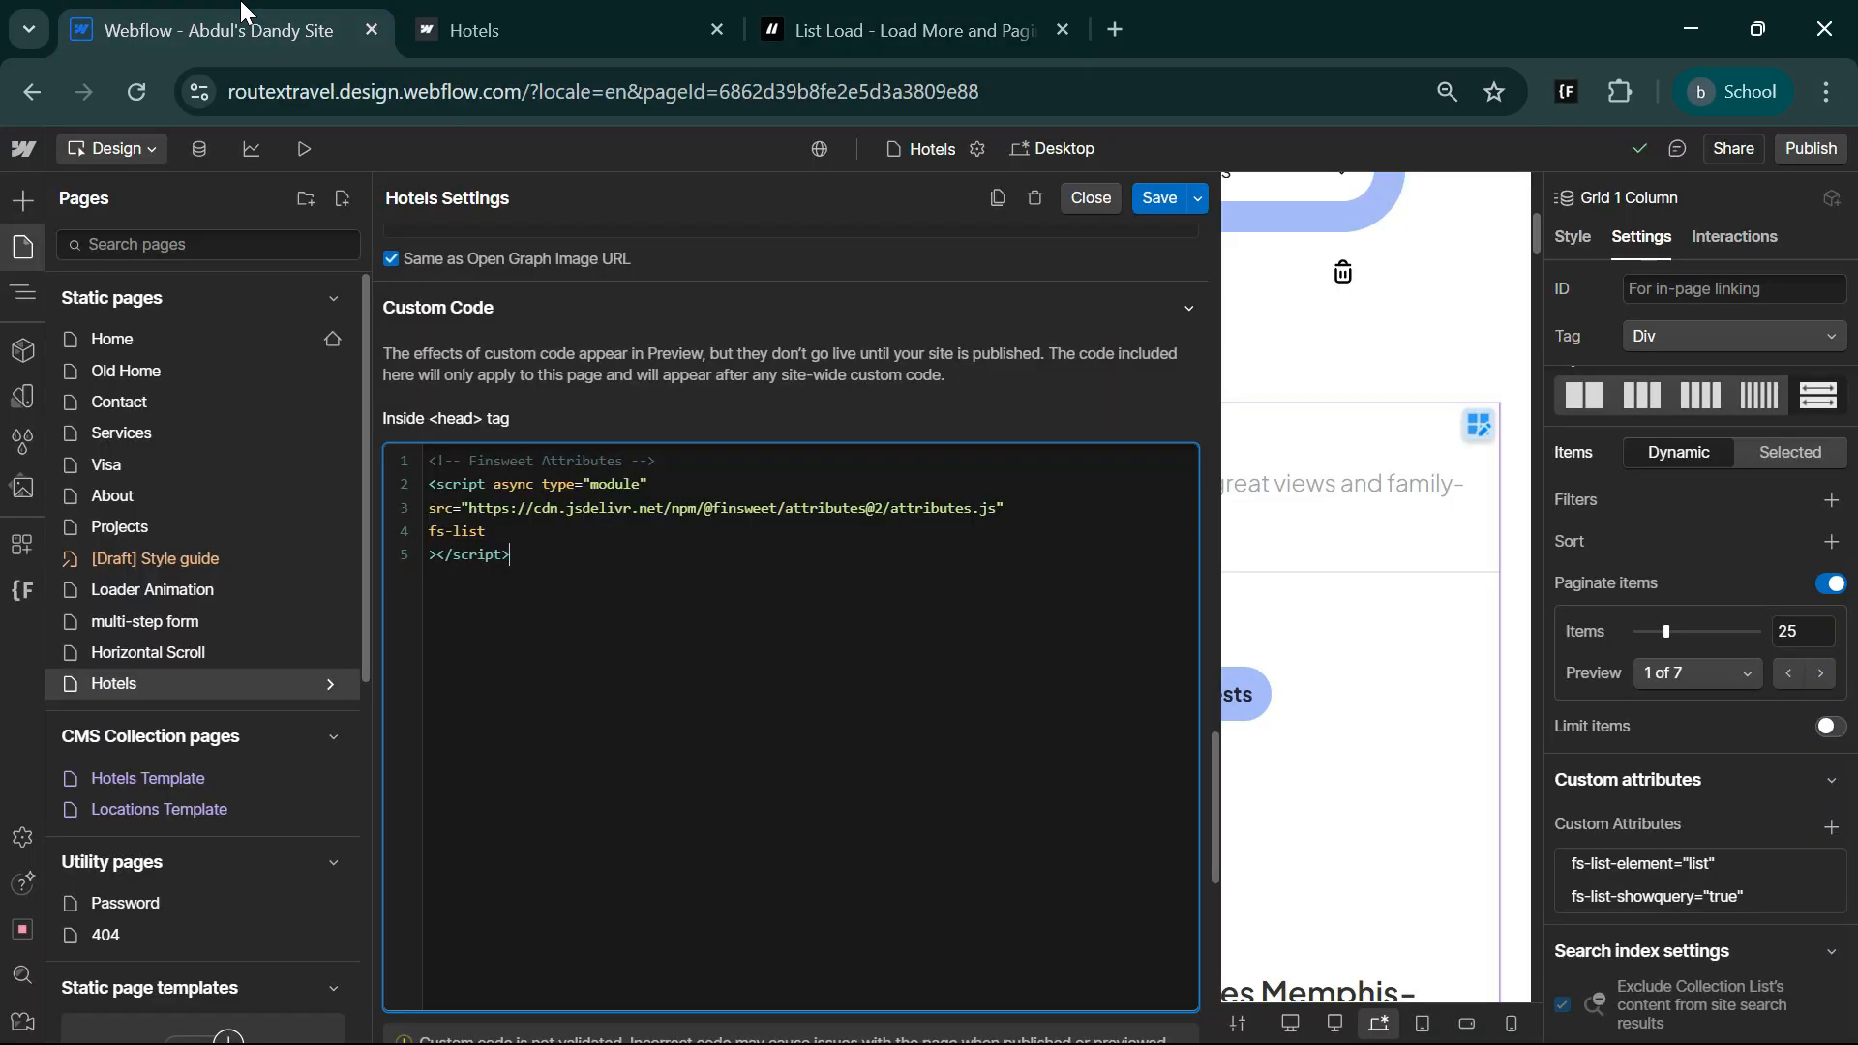
pyautogui.click(1407, 696)
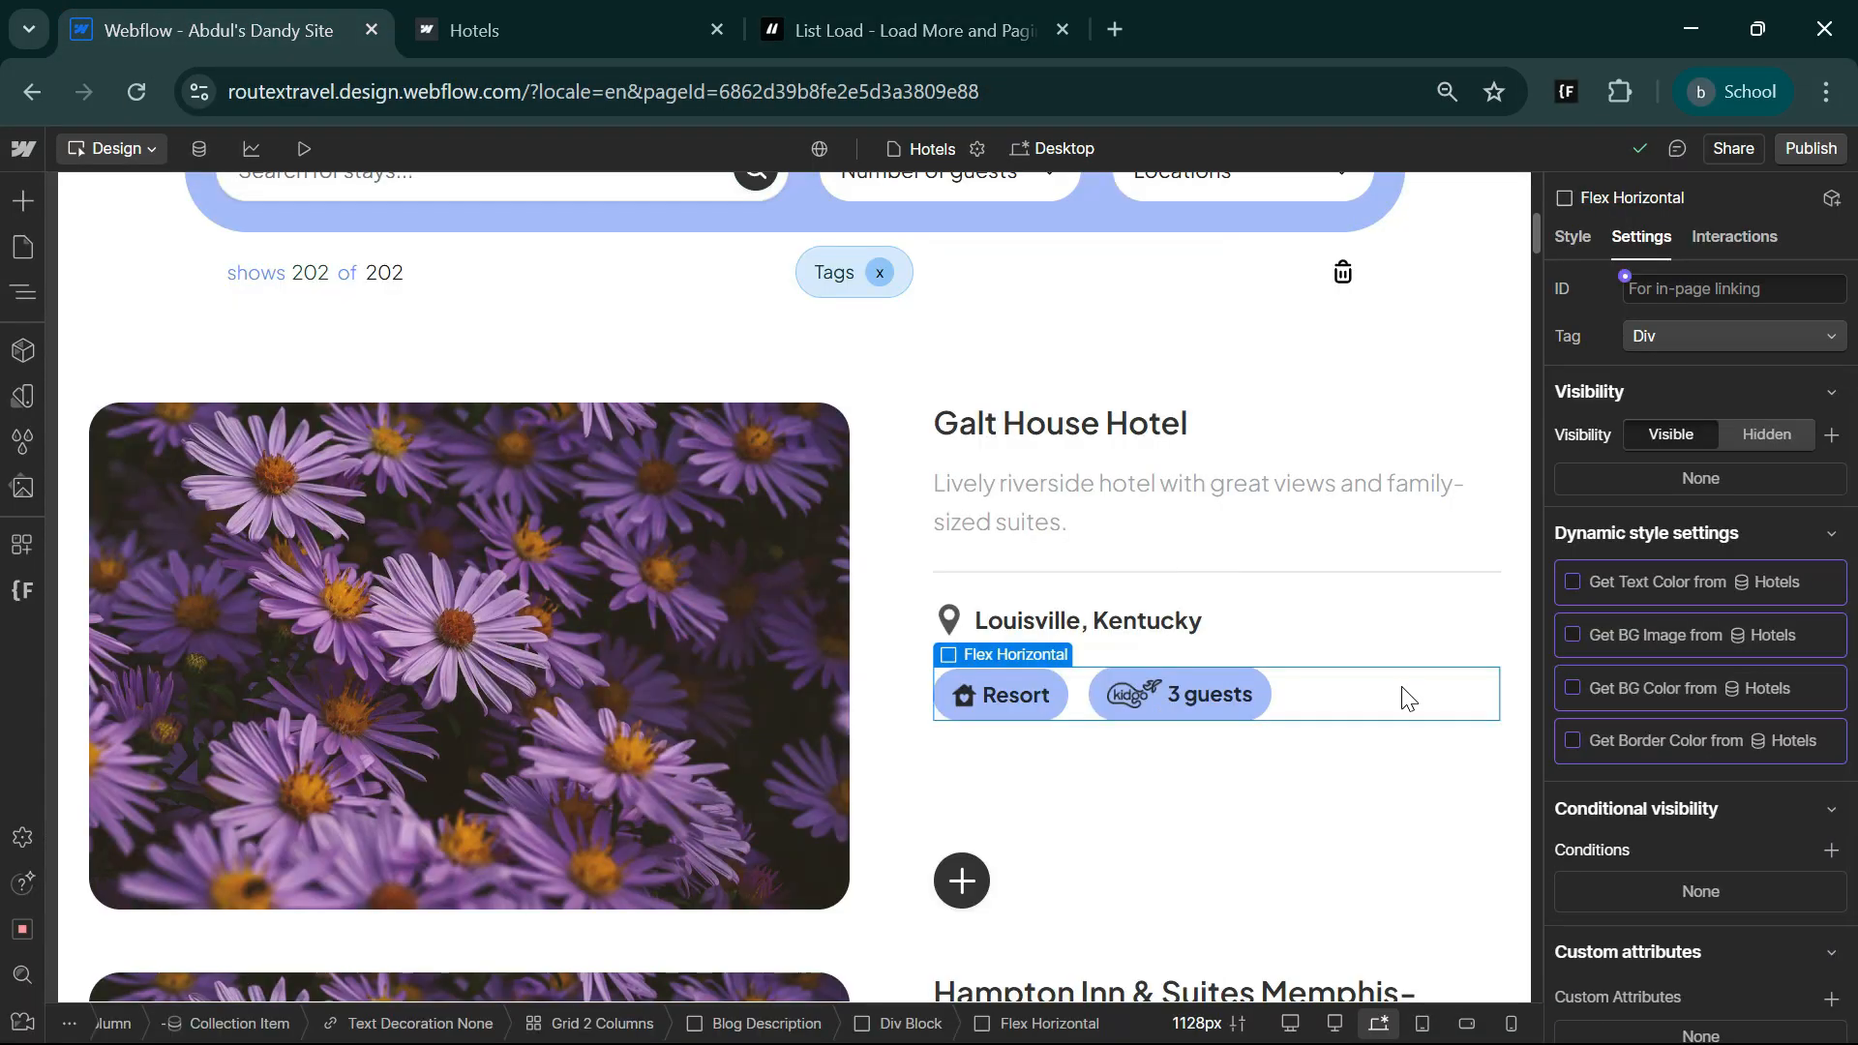
pyautogui.click(873, 678)
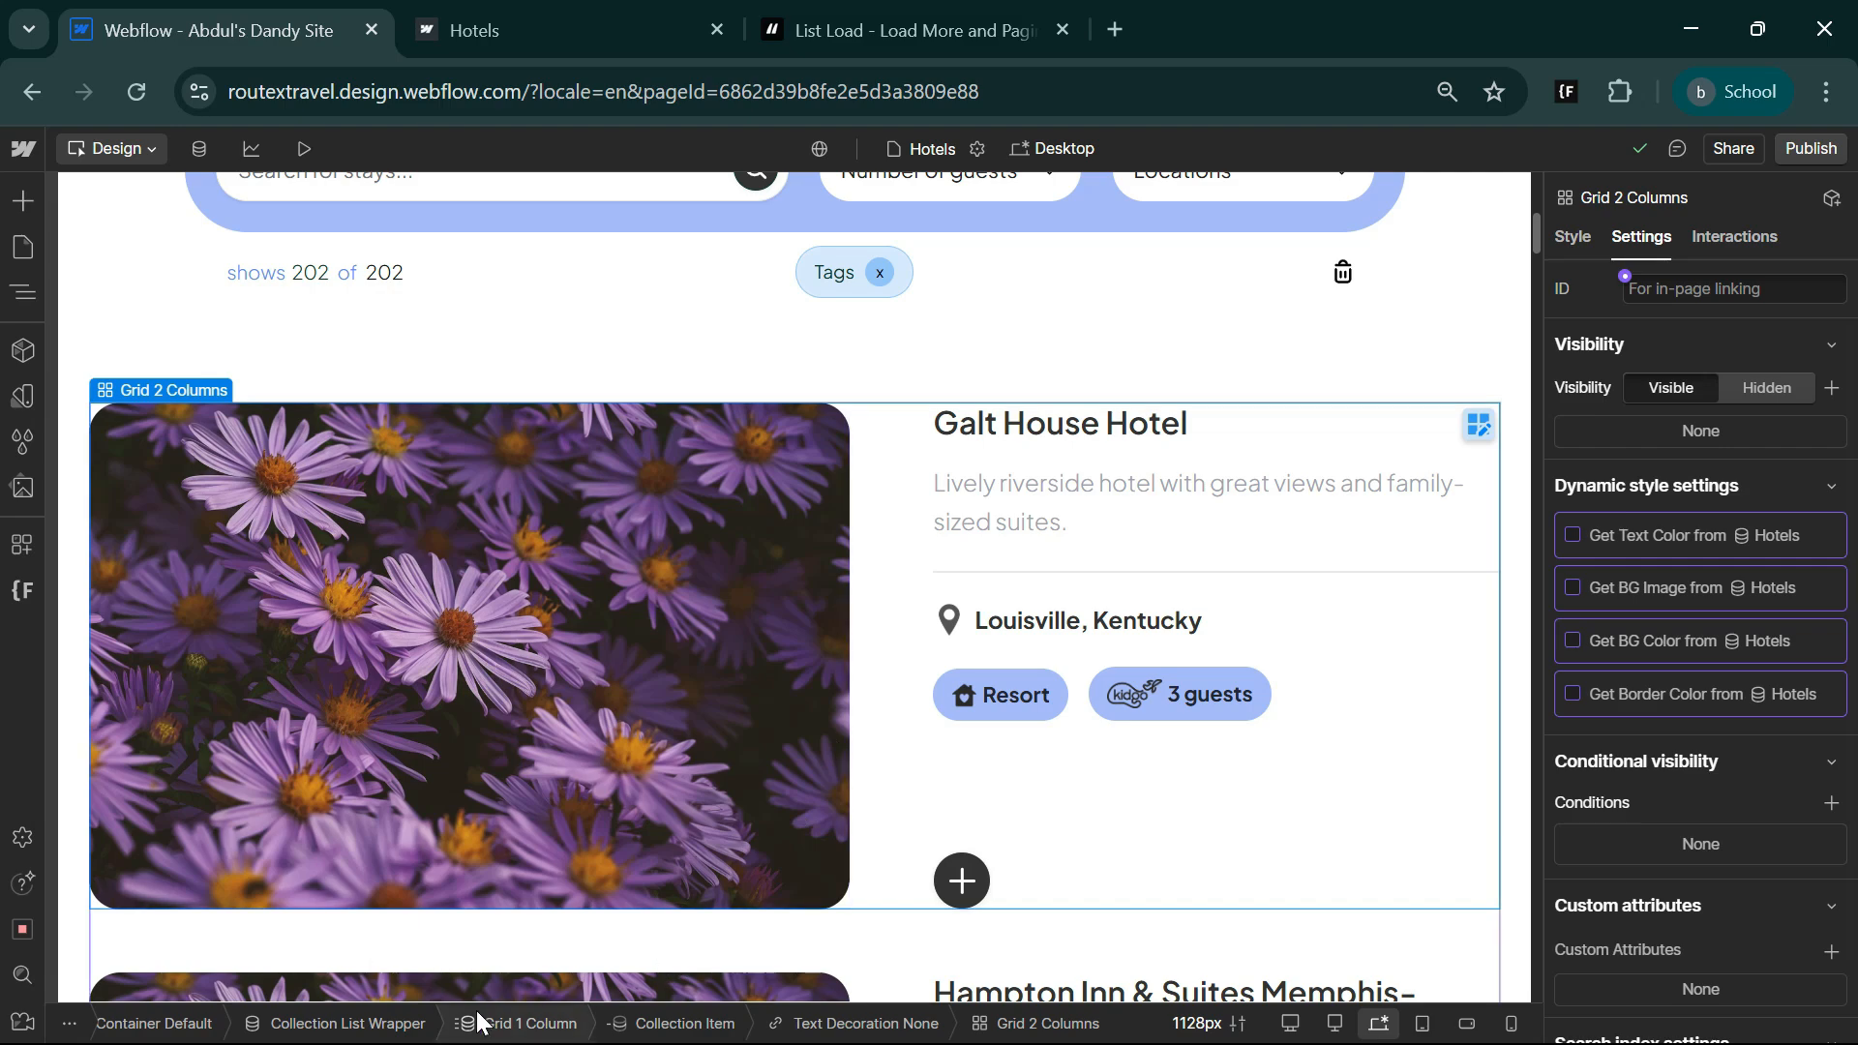
pyautogui.click(527, 1033)
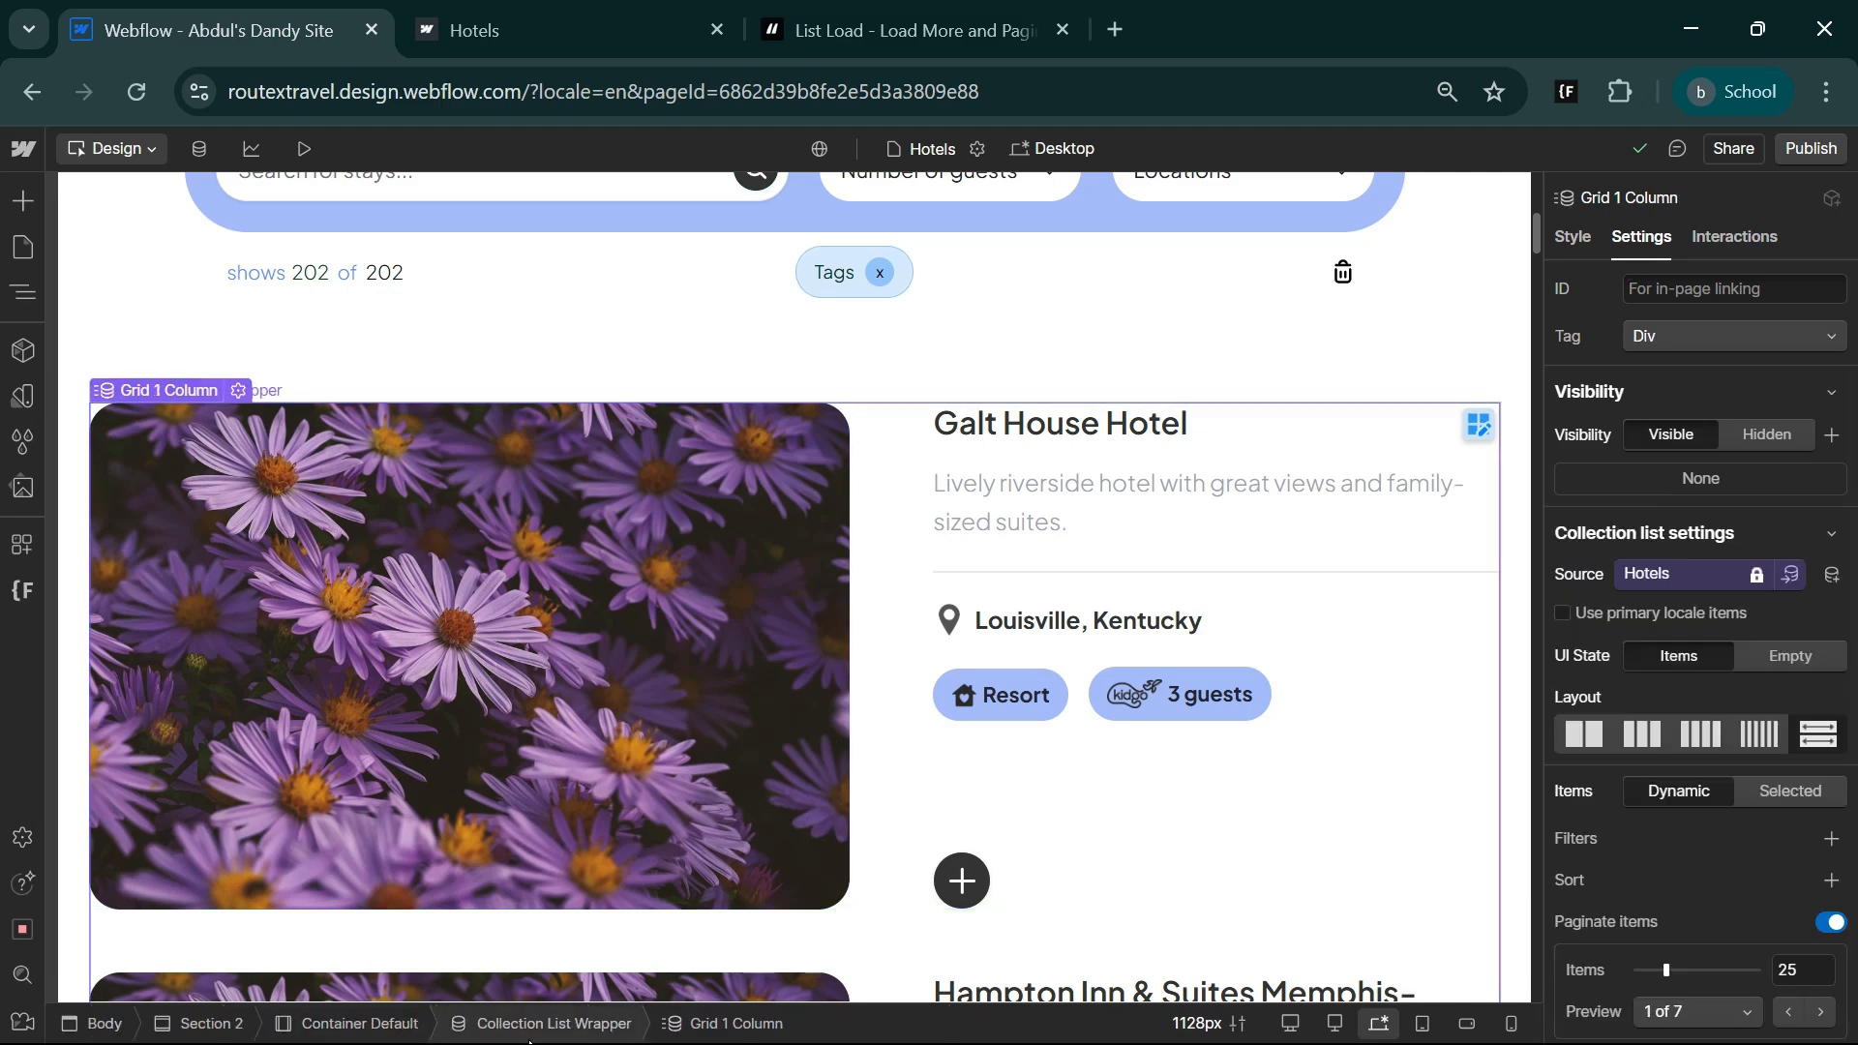
pyautogui.scroll(-3, 1692, 890)
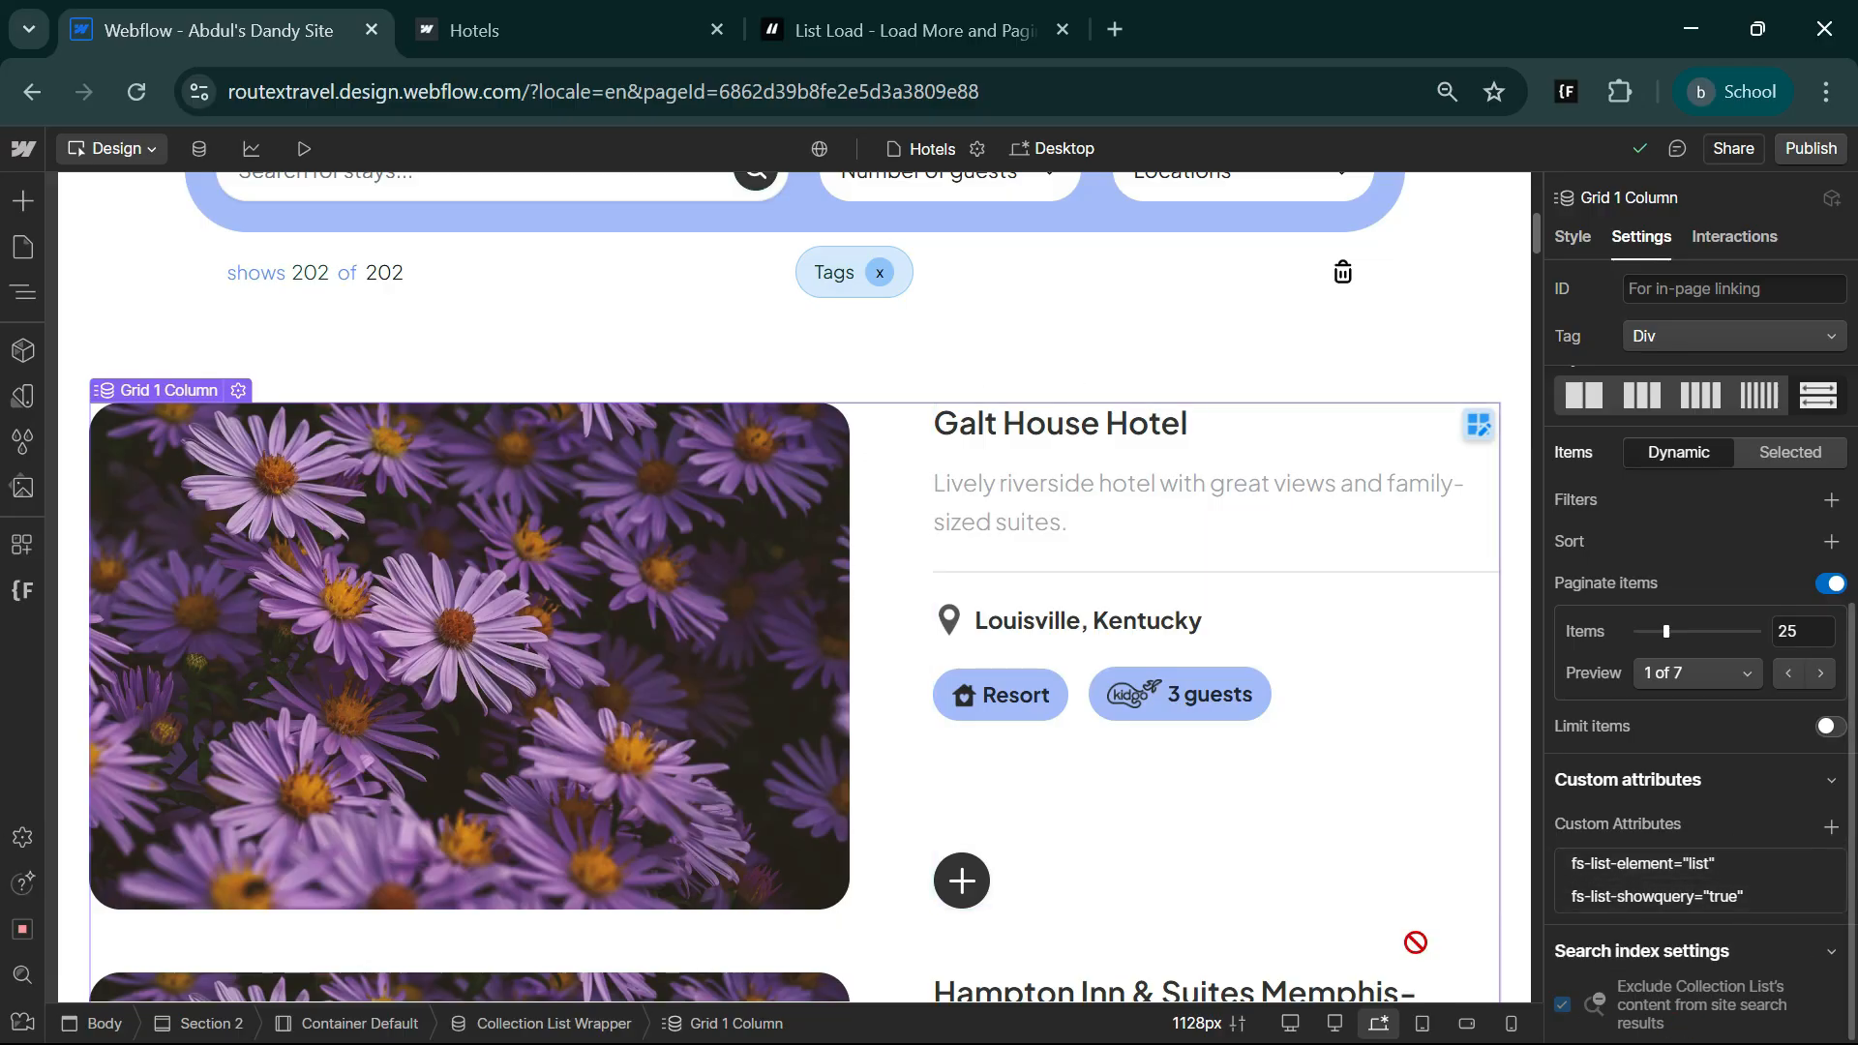
# - On the Finsweet List Load page, expand the Mode: Load More details and copy the attribute name fs-list-load
pyautogui.click(813, 10)
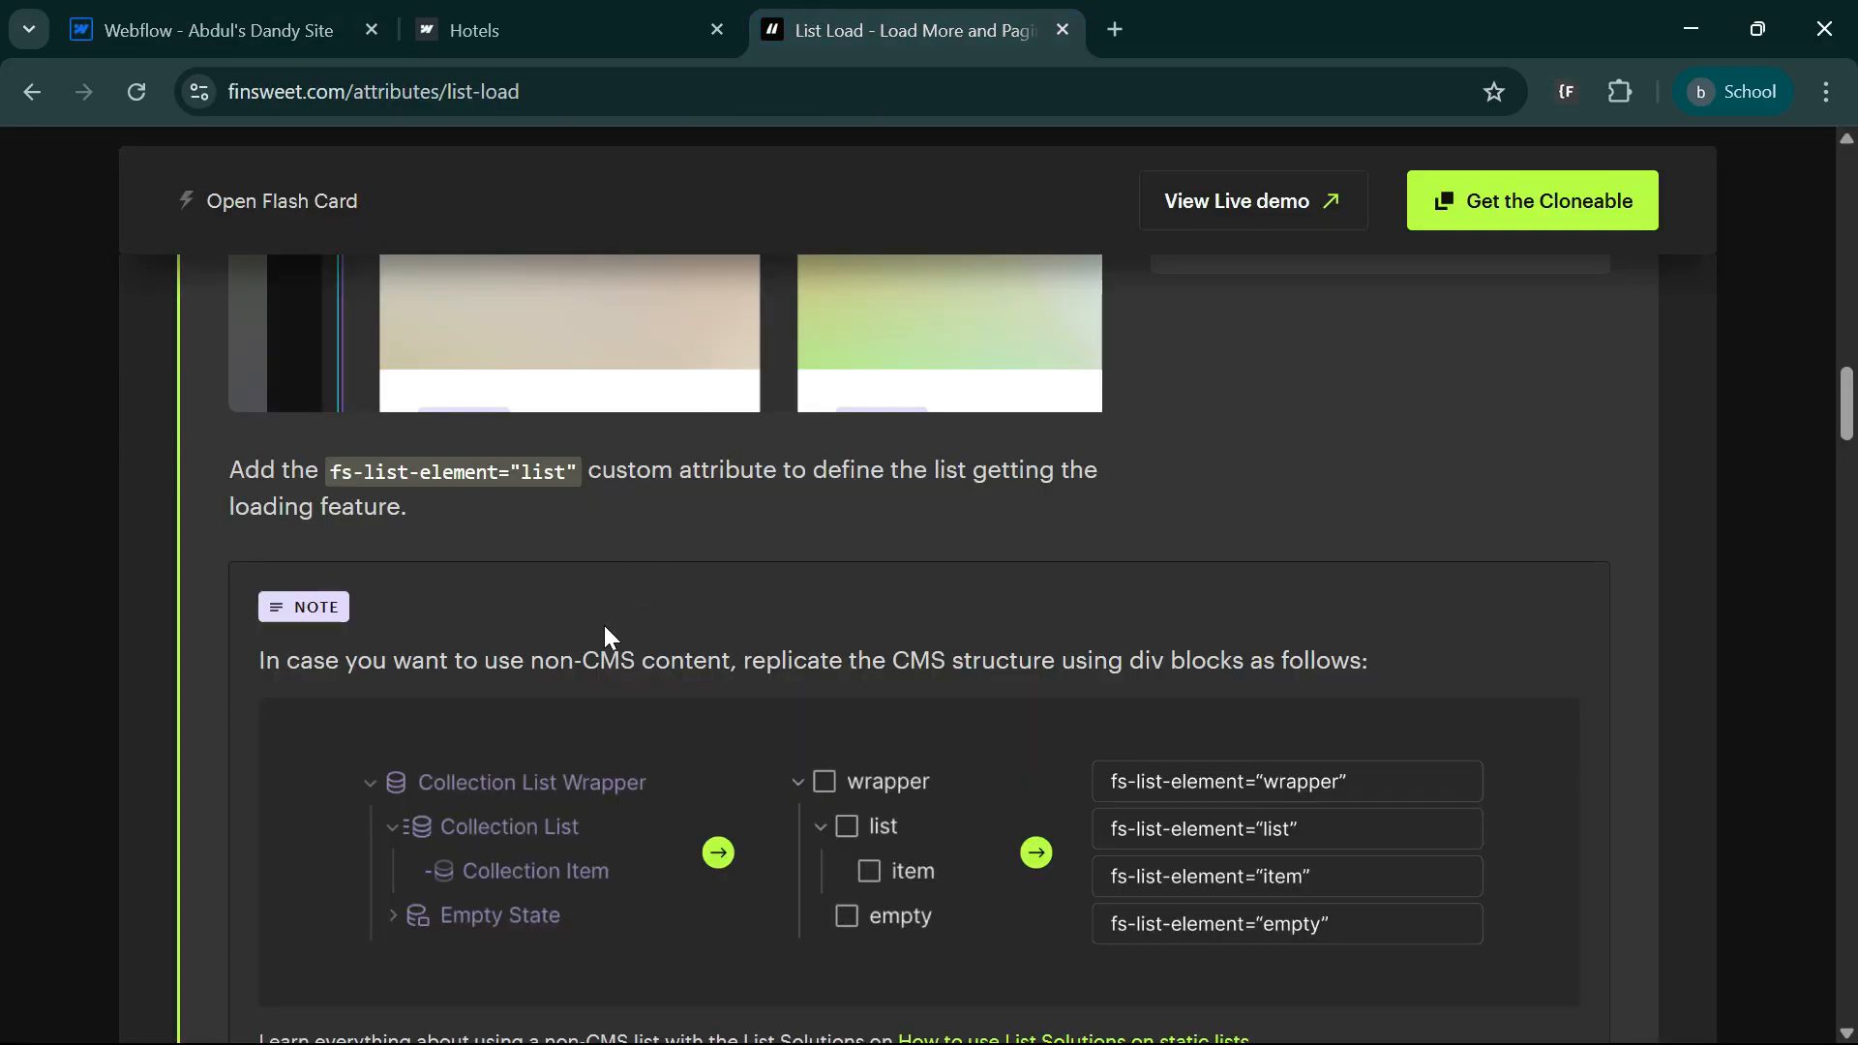
pyautogui.scroll(9, 581, 769)
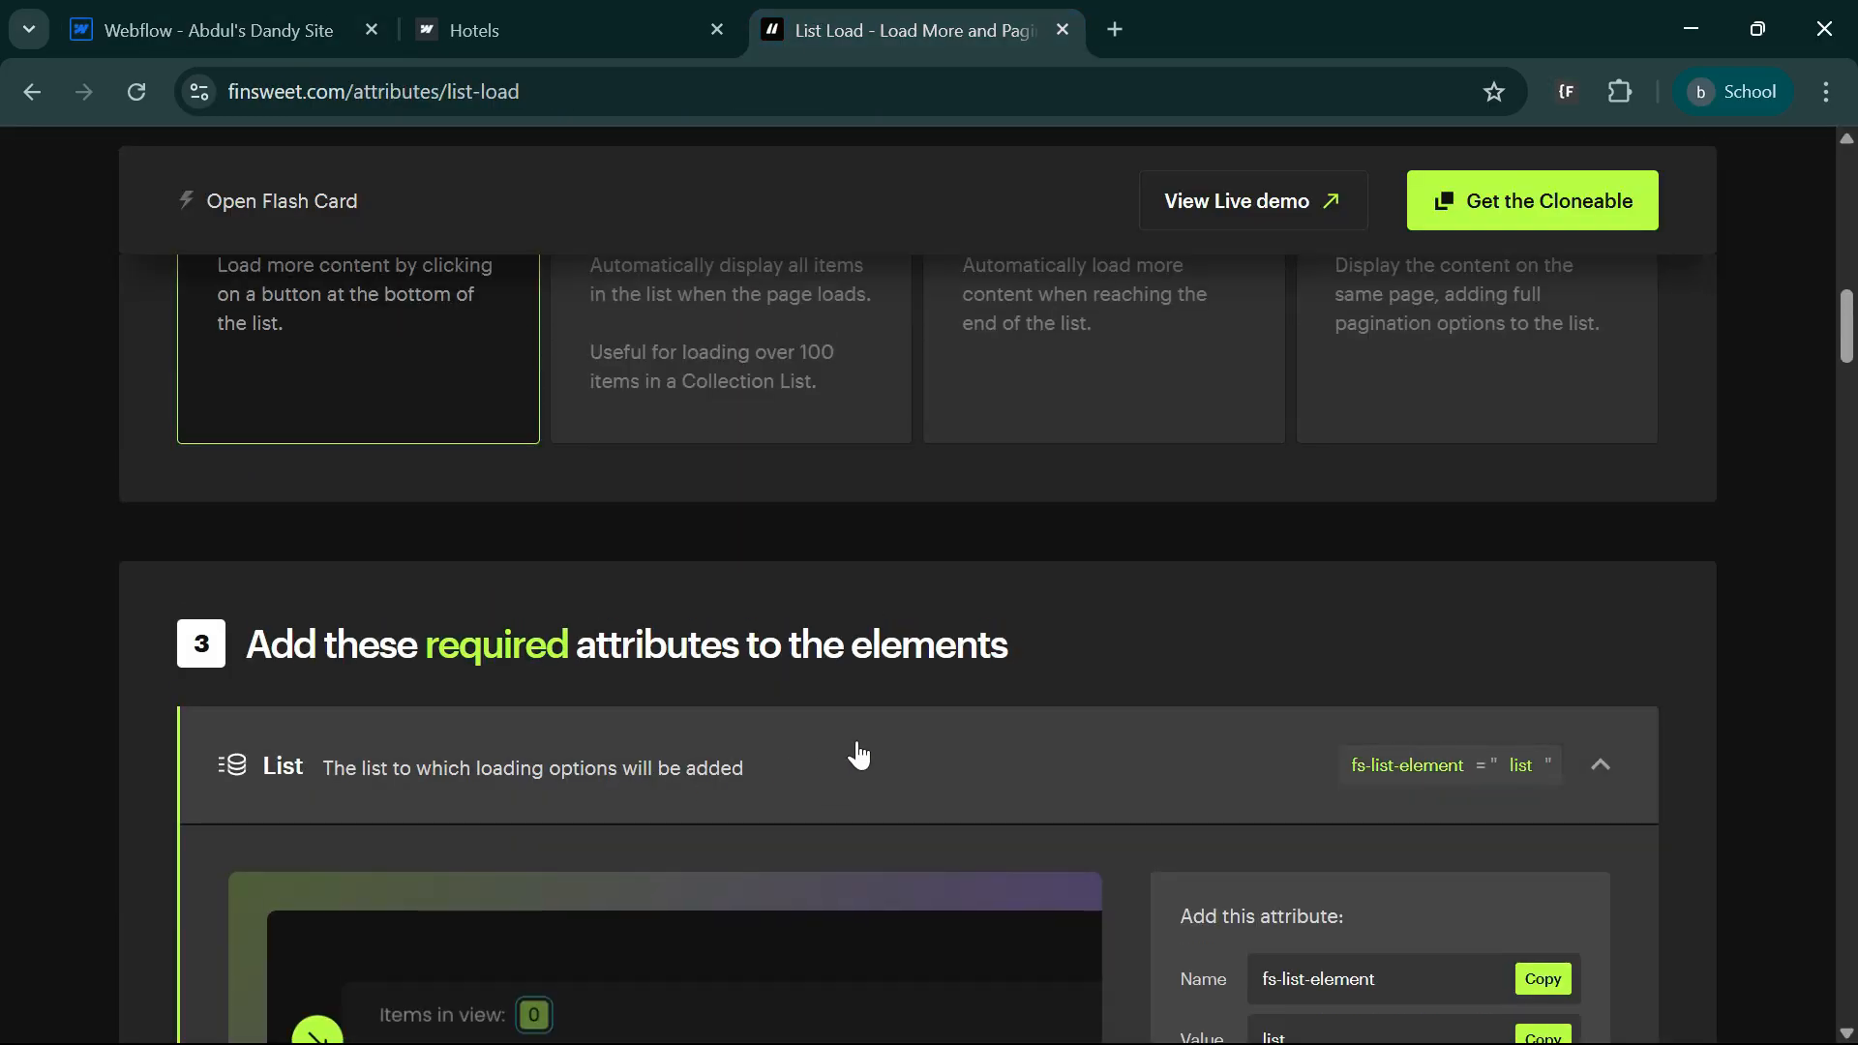
pyautogui.click(1007, 757)
pyautogui.scroll(-5, 668, 829)
pyautogui.scroll(2, 558, 801)
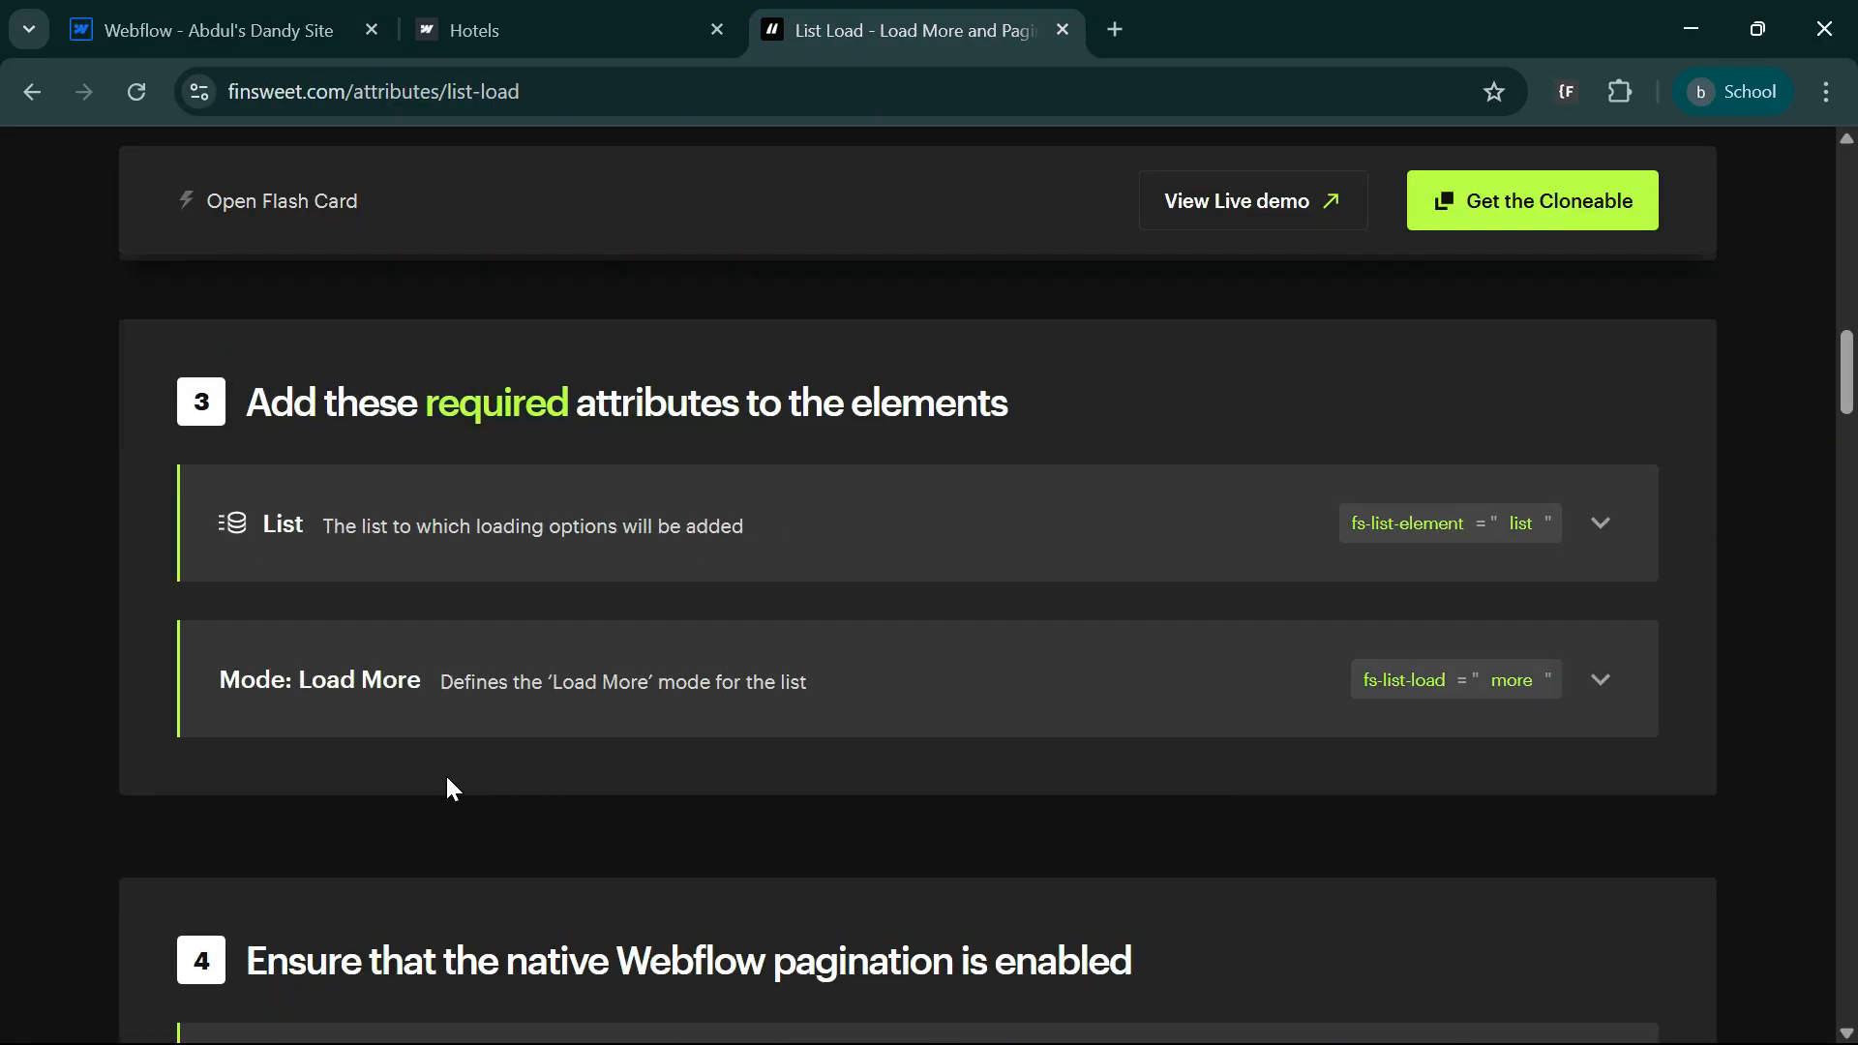
pyautogui.click(893, 687)
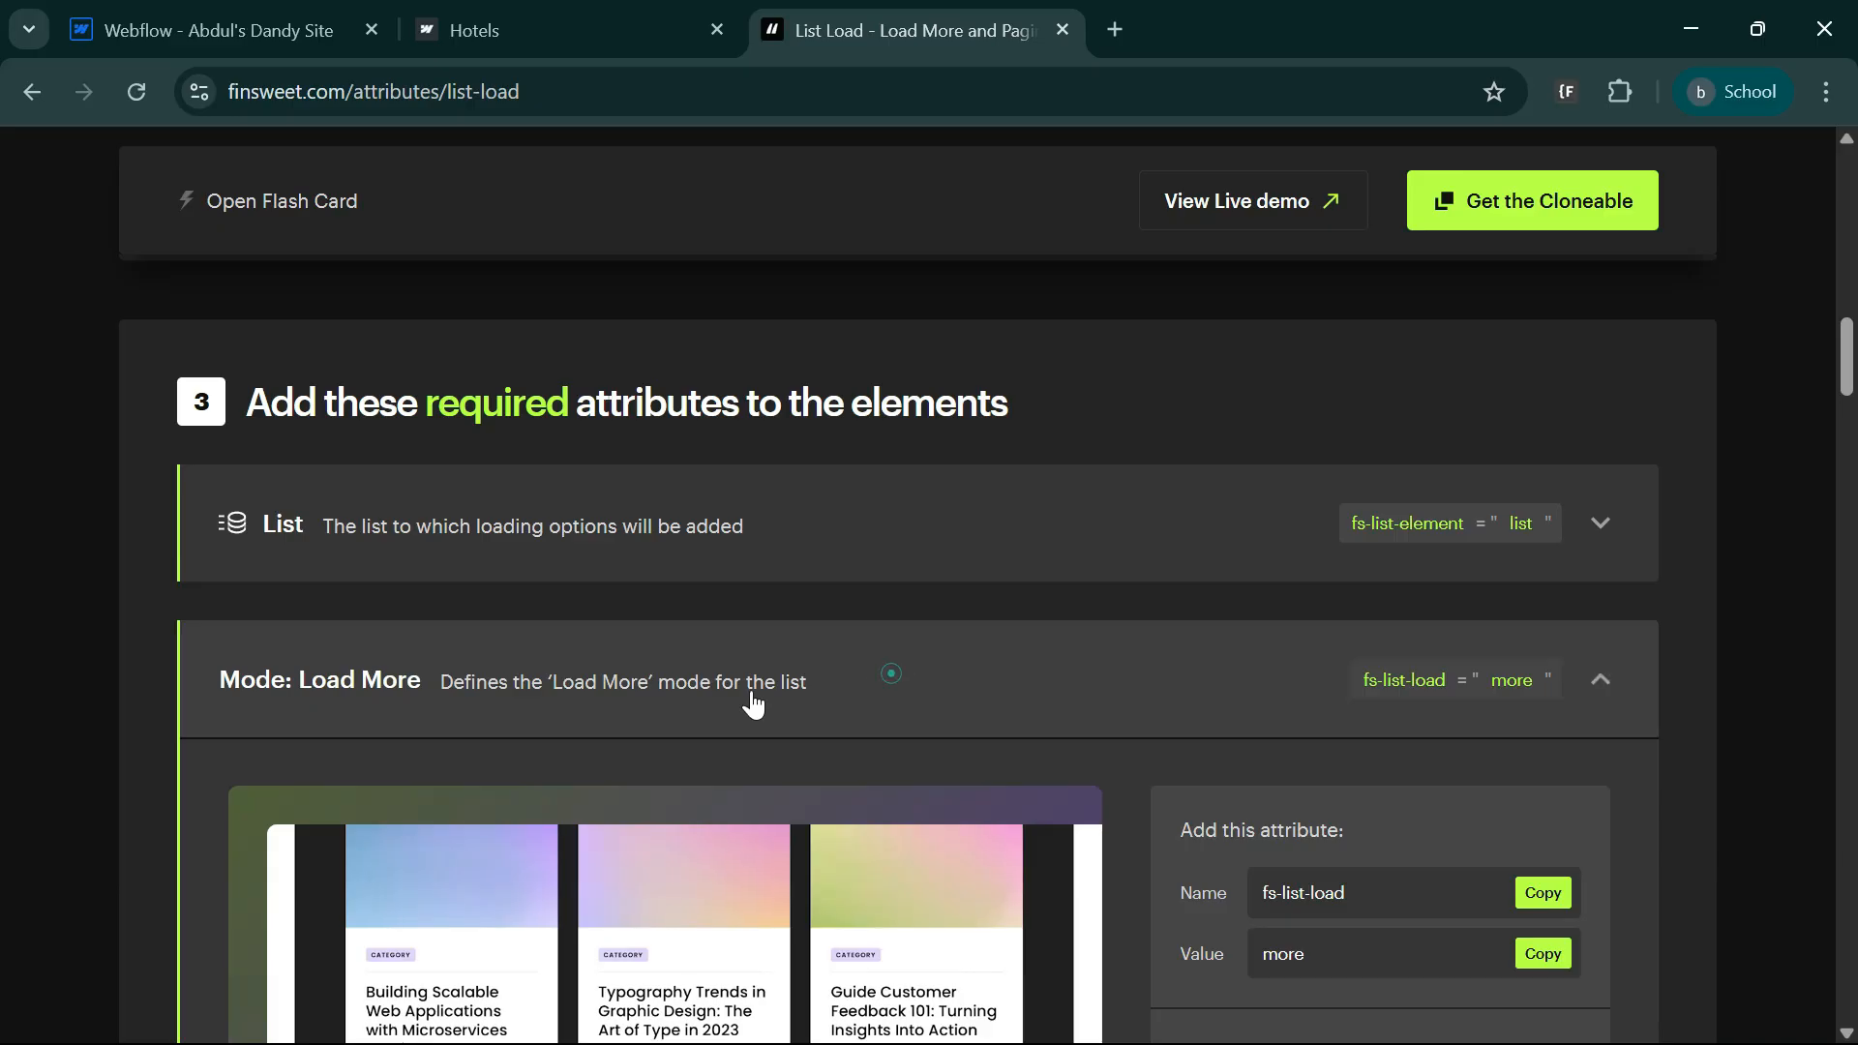
pyautogui.scroll(-5, 751, 700)
pyautogui.scroll(2, 1144, 881)
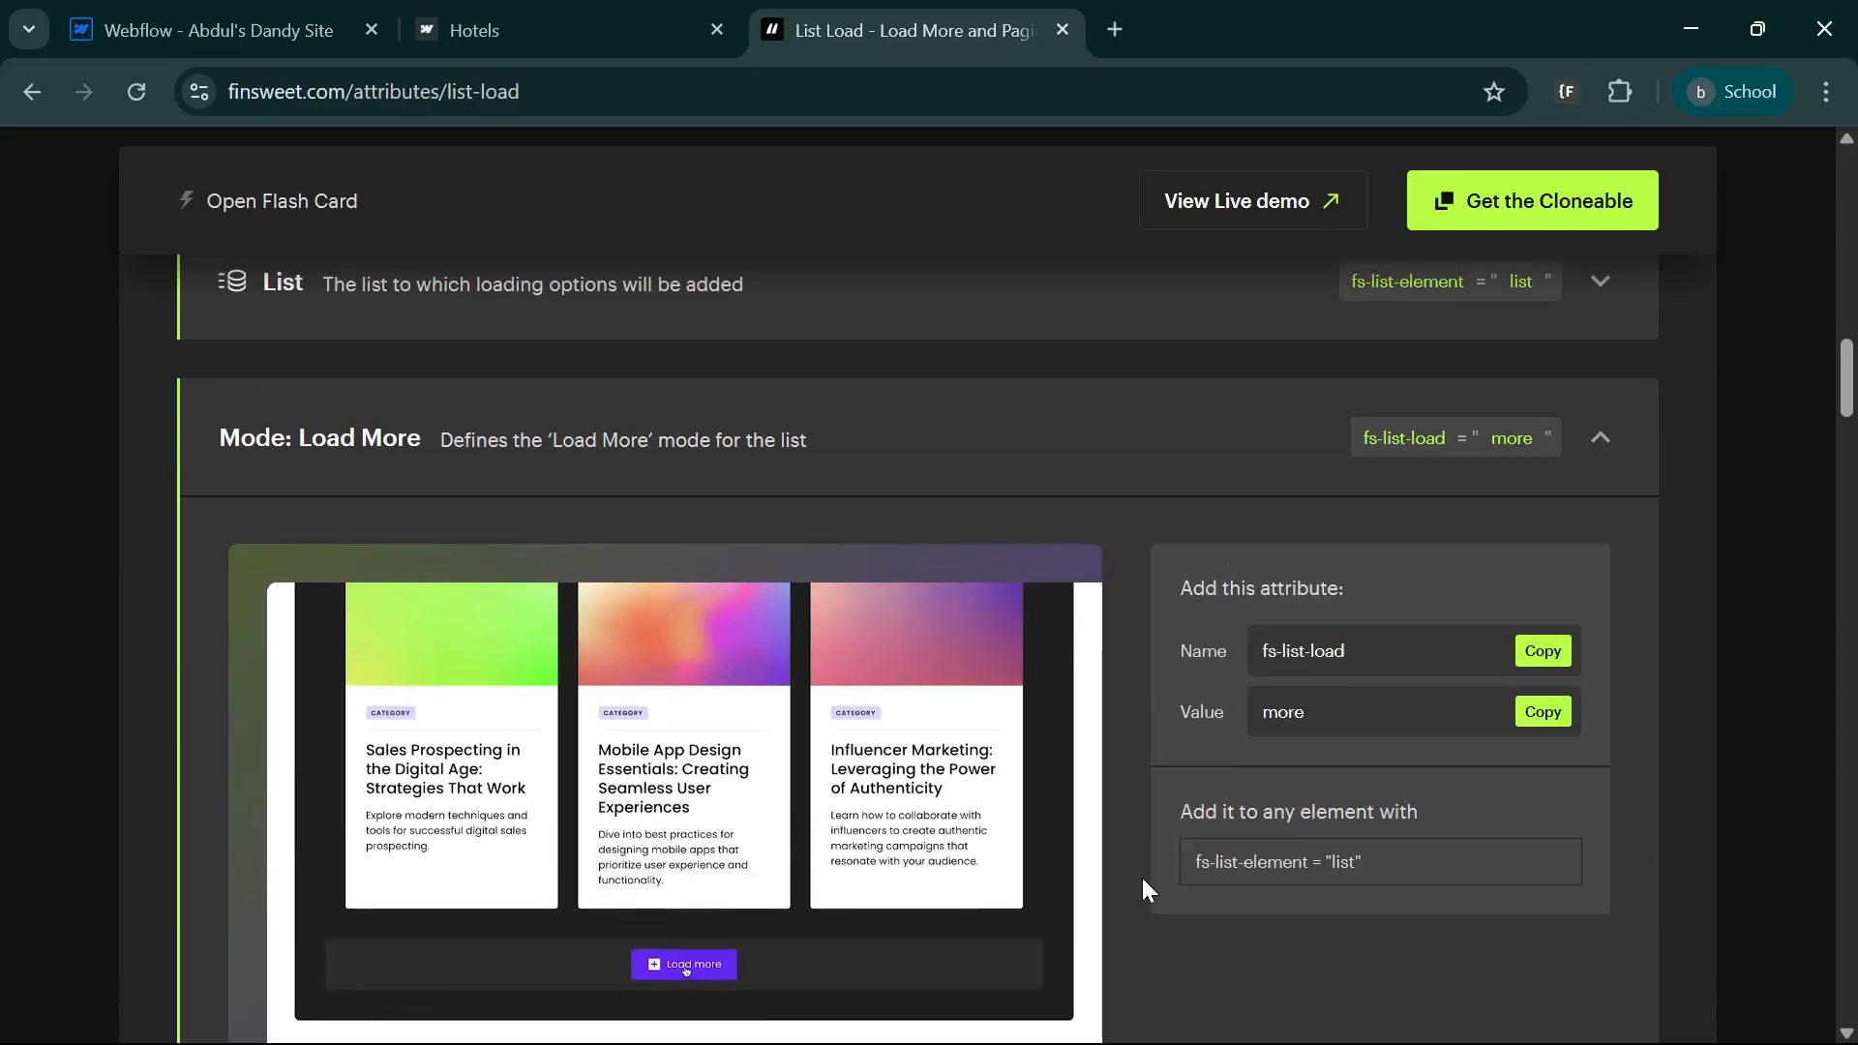
pyautogui.click(1544, 650)
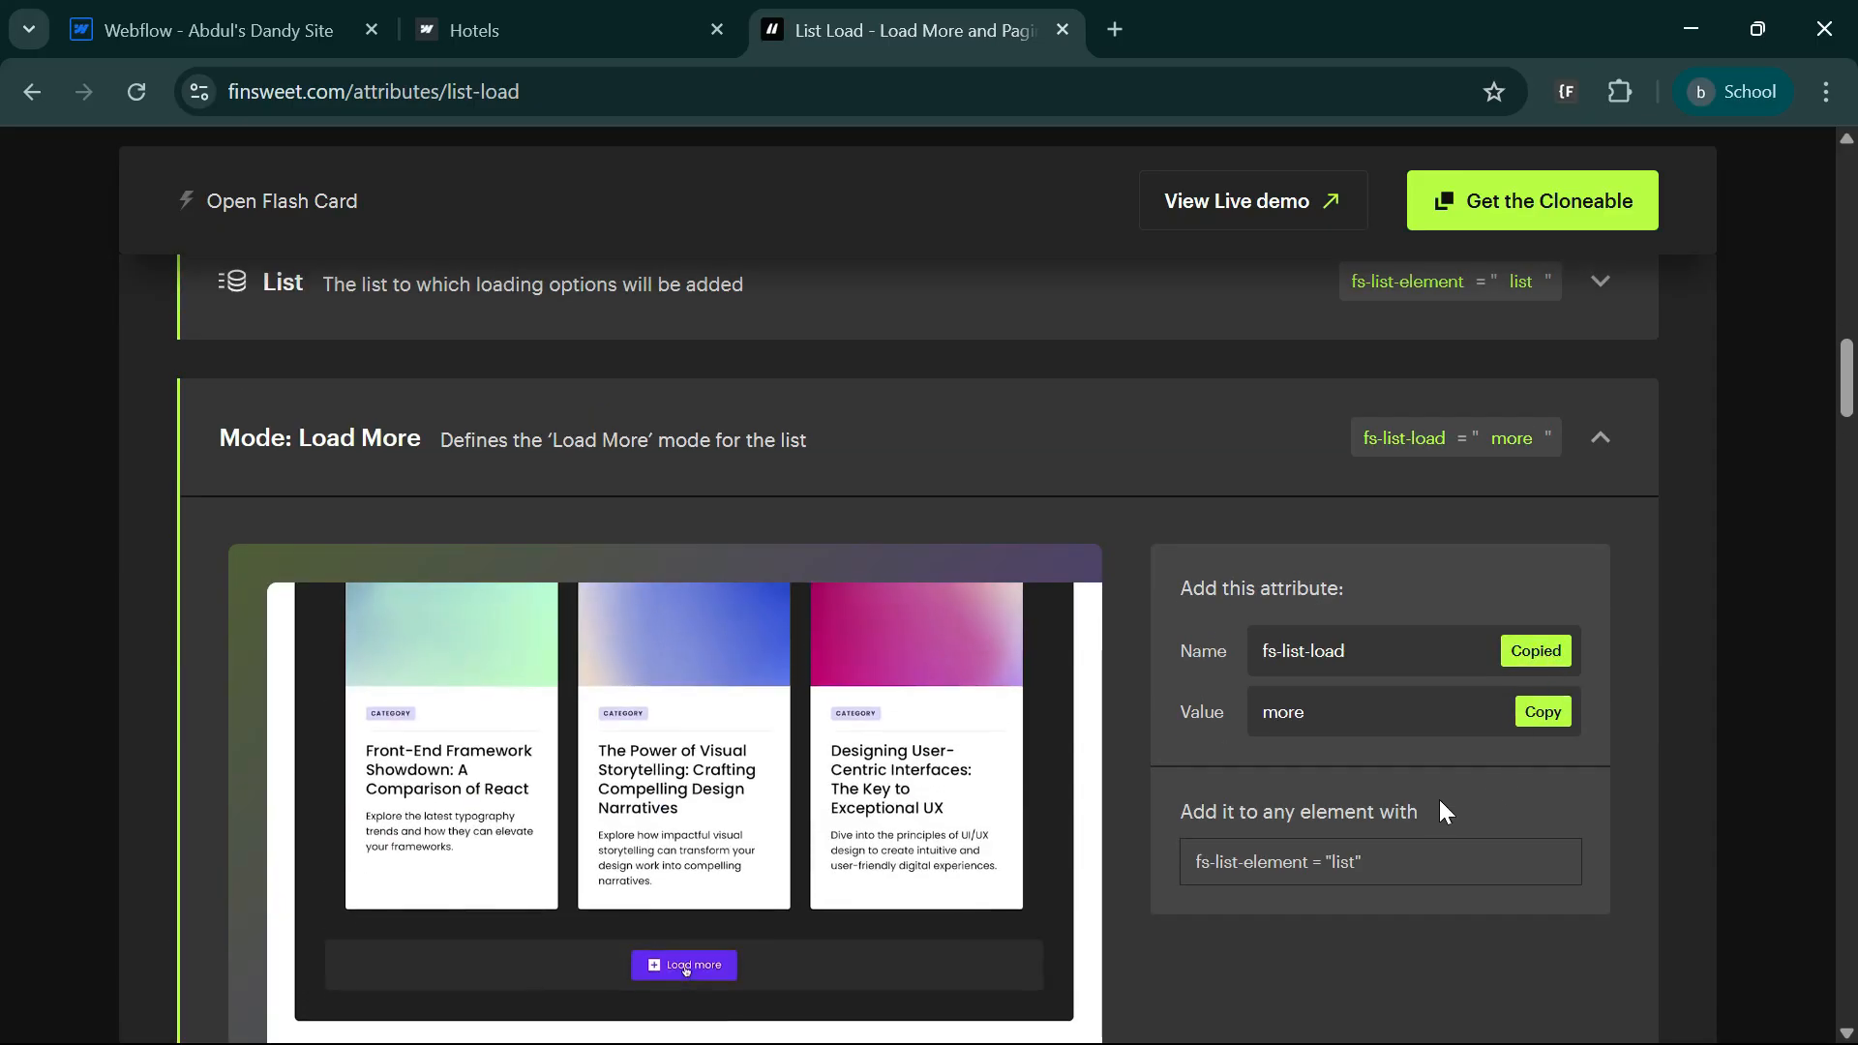
# - Add the custom attribute fs-list-load with value more to the hotels collection list in Webflow, copying the value from the documentation
pyautogui.click(205, 35)
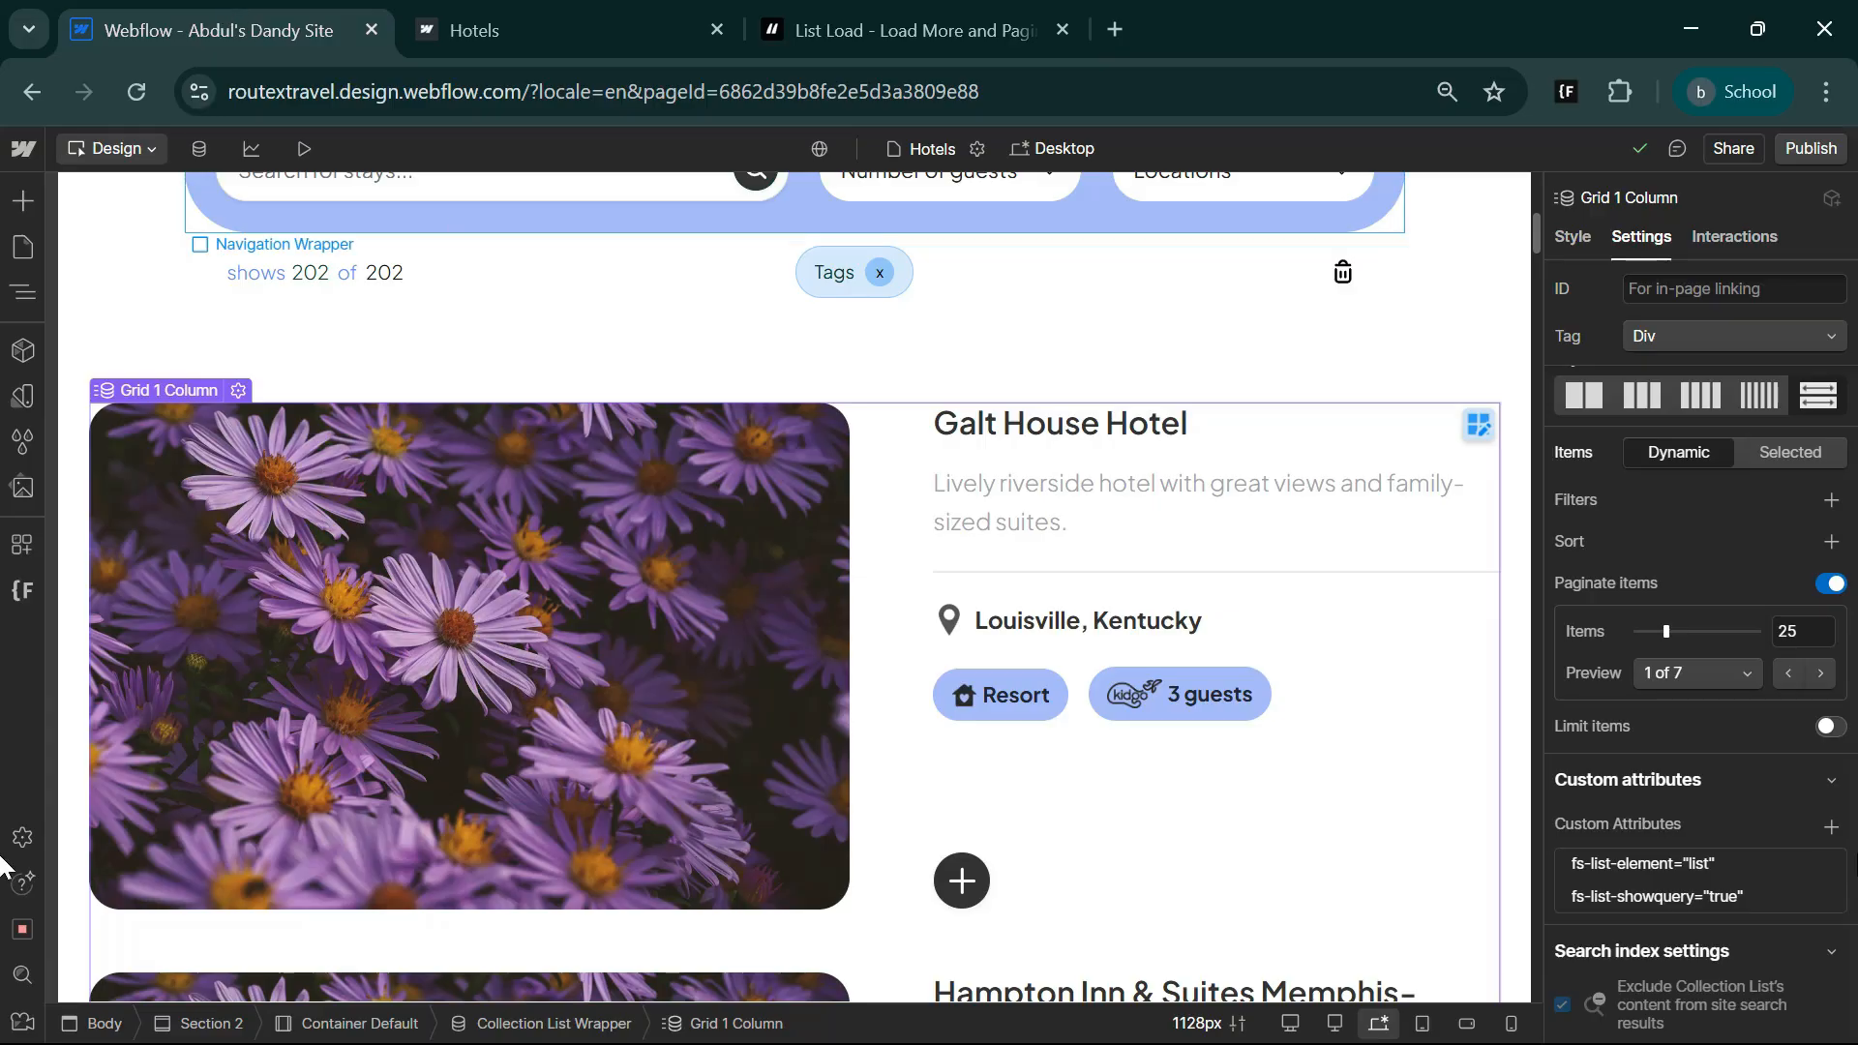
pyautogui.click(1832, 829)
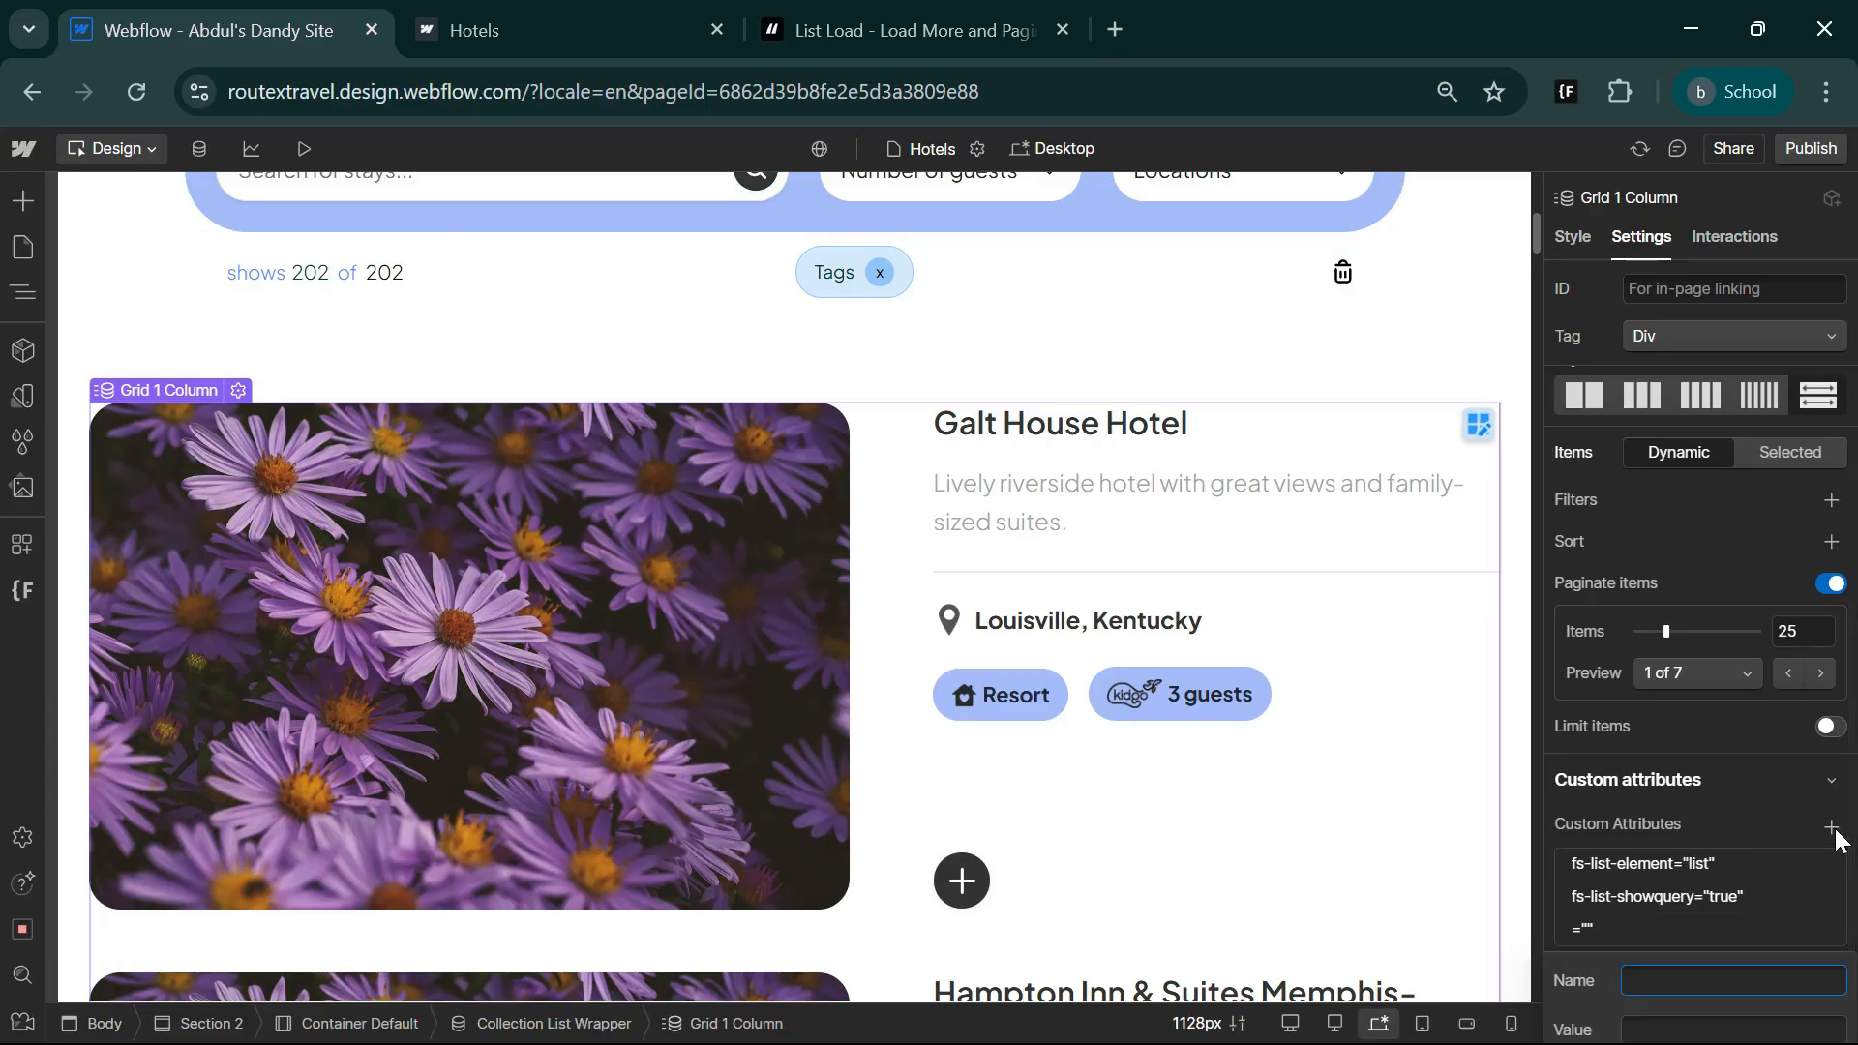
pyautogui.hotkey('ctrl', 'v')
pyautogui.click(909, 30)
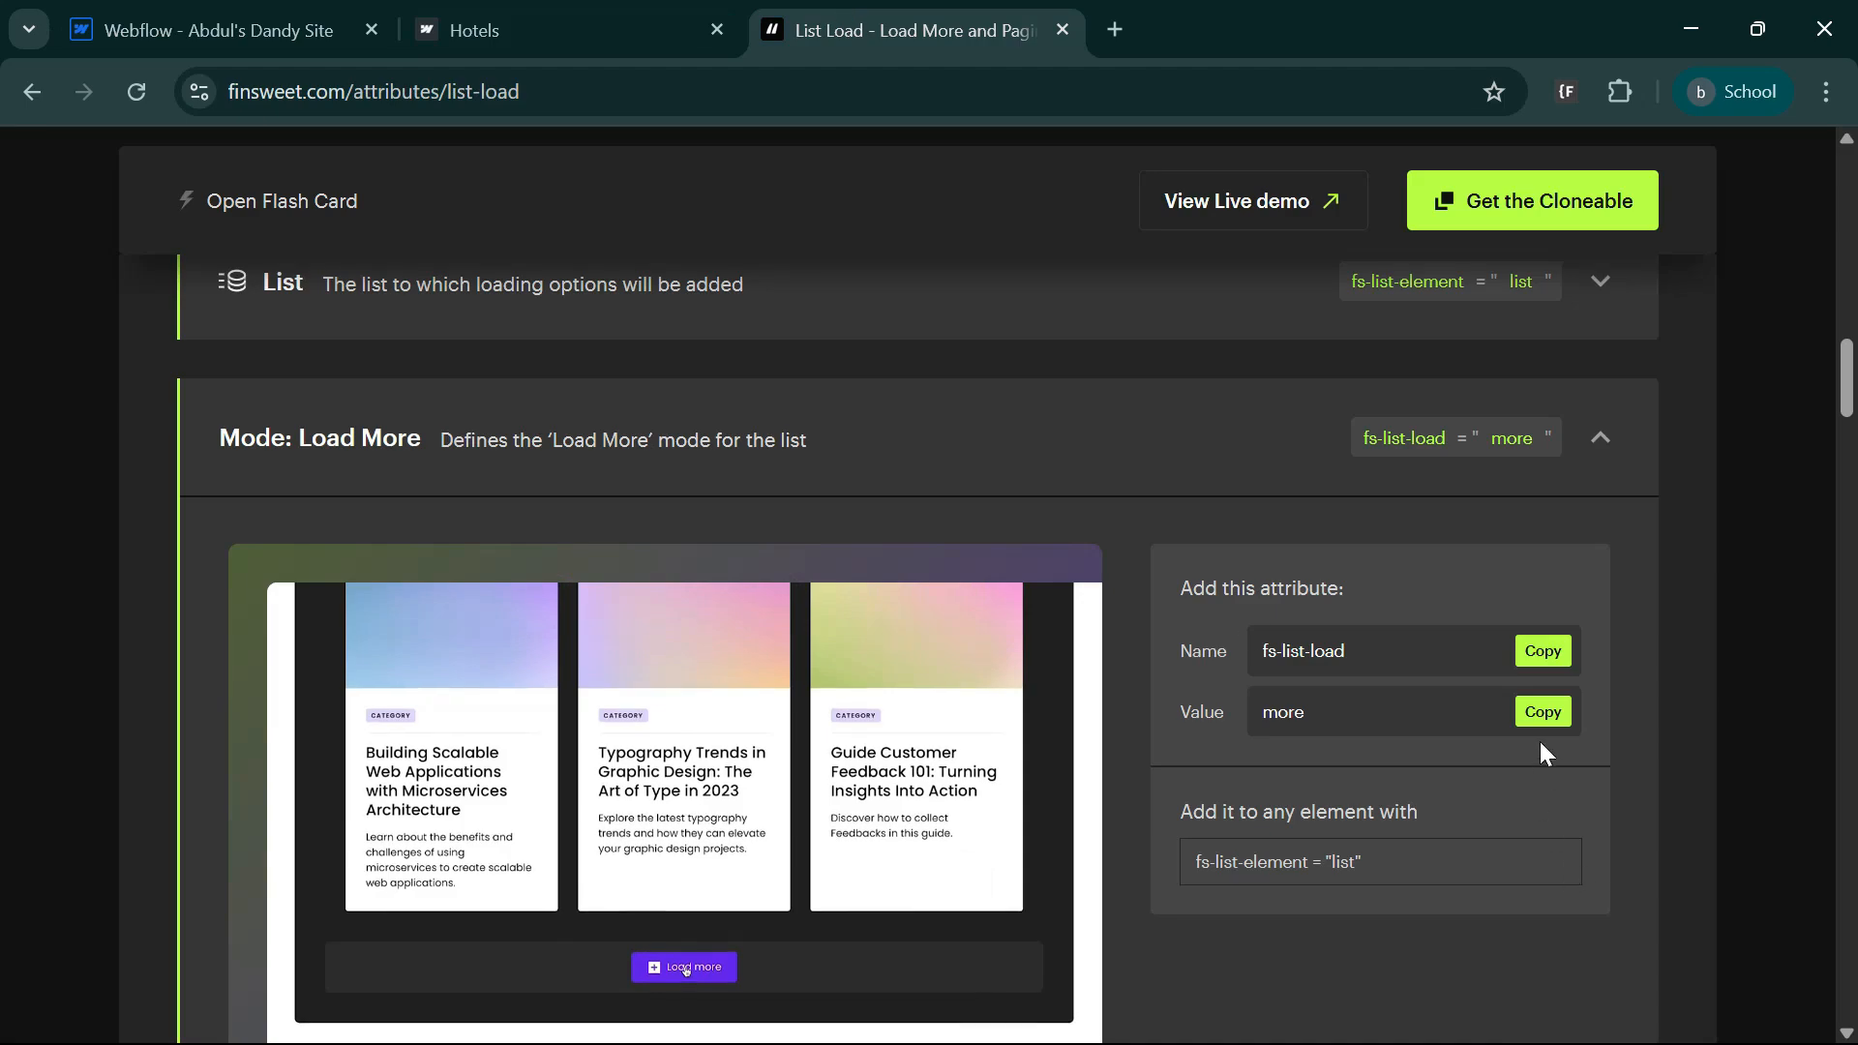
pyautogui.click(1542, 712)
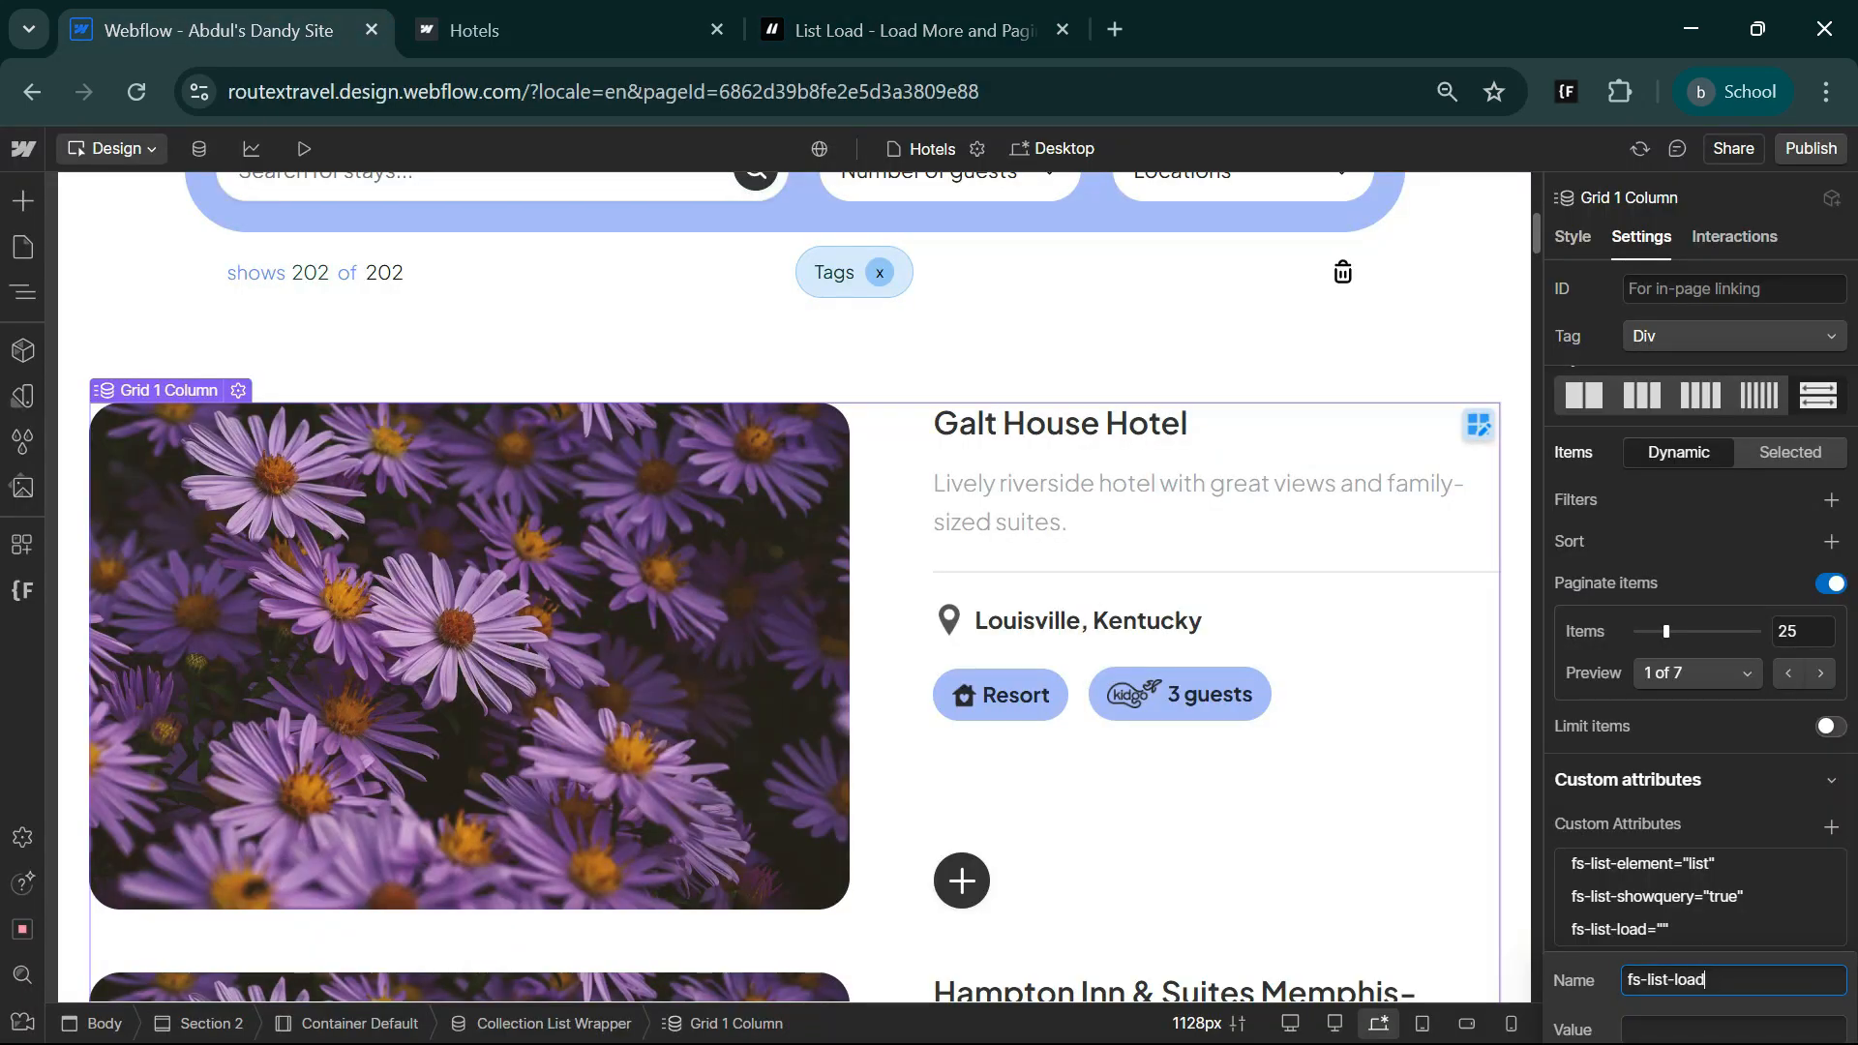
# - Review the List Load documentation's instructions for enabling native Webflow pagination, expanding the Enable 'Paginate Items' details
pyautogui.click(900, 30)
pyautogui.scroll(-2, 842, 751)
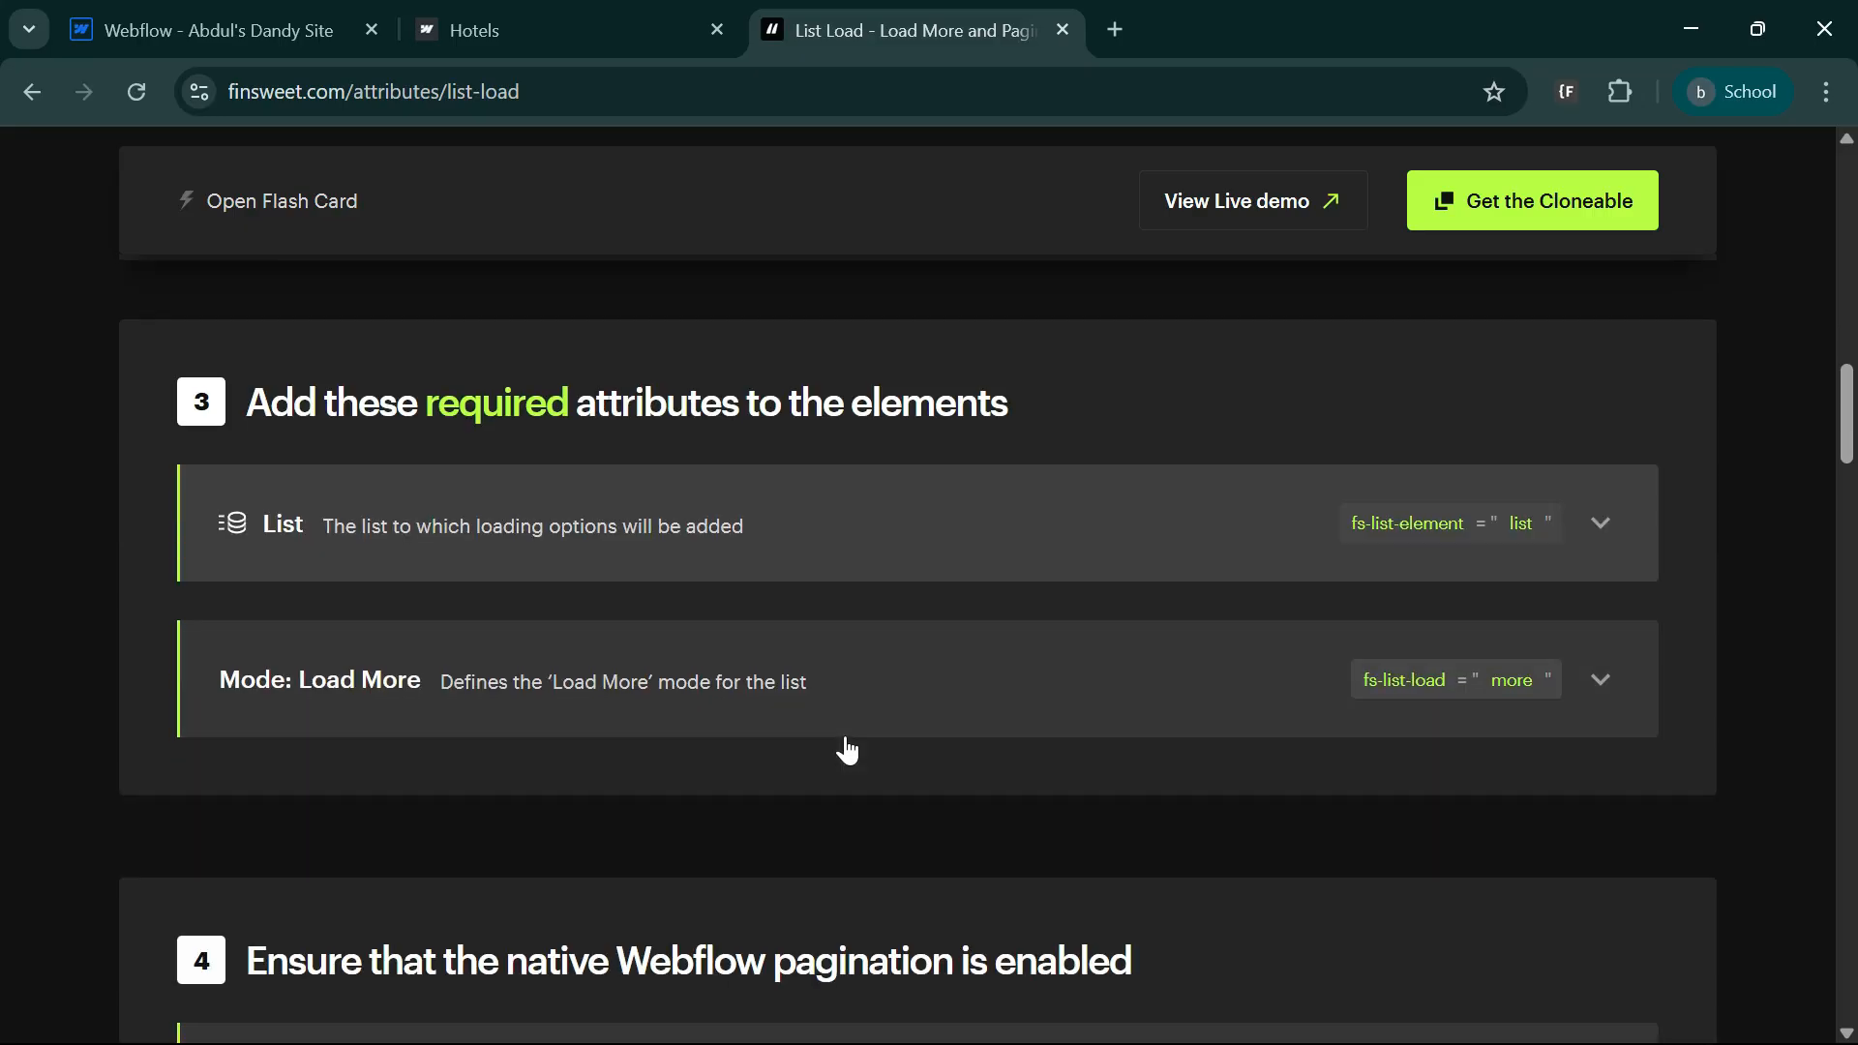
pyautogui.scroll(-5, 830, 685)
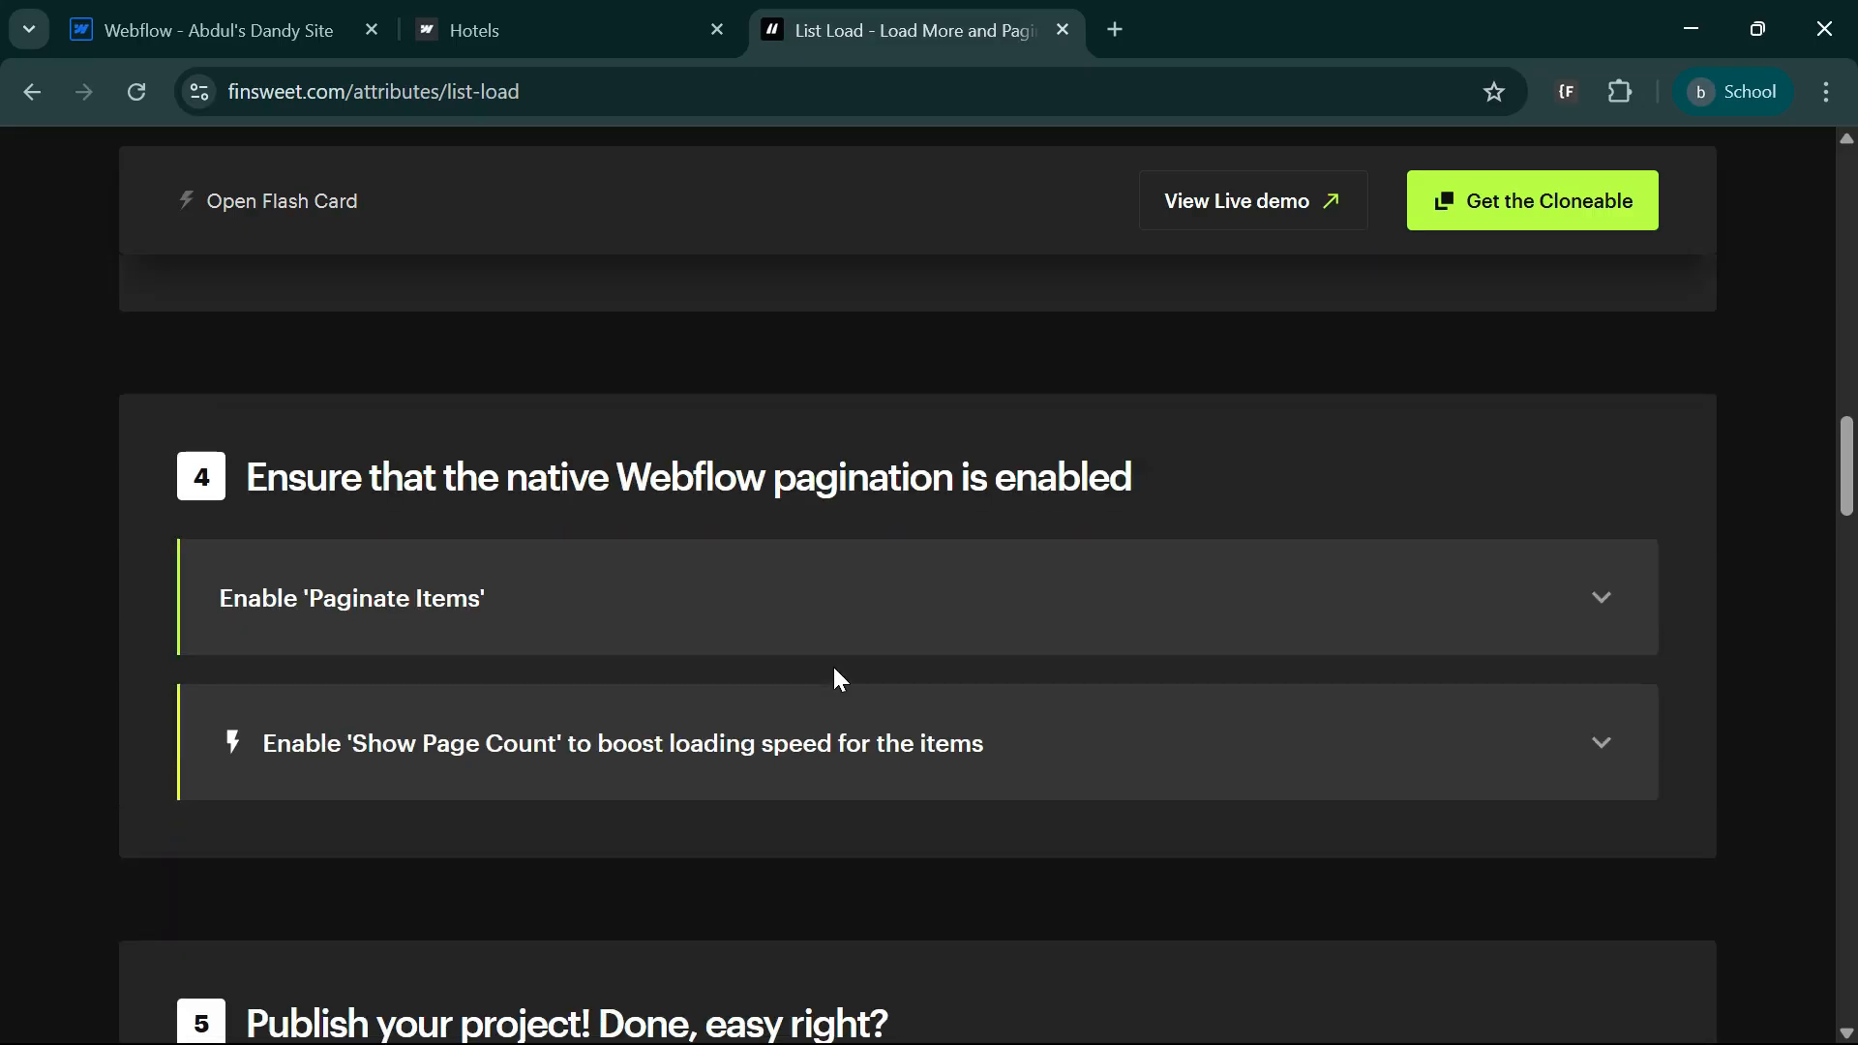
pyautogui.click(738, 610)
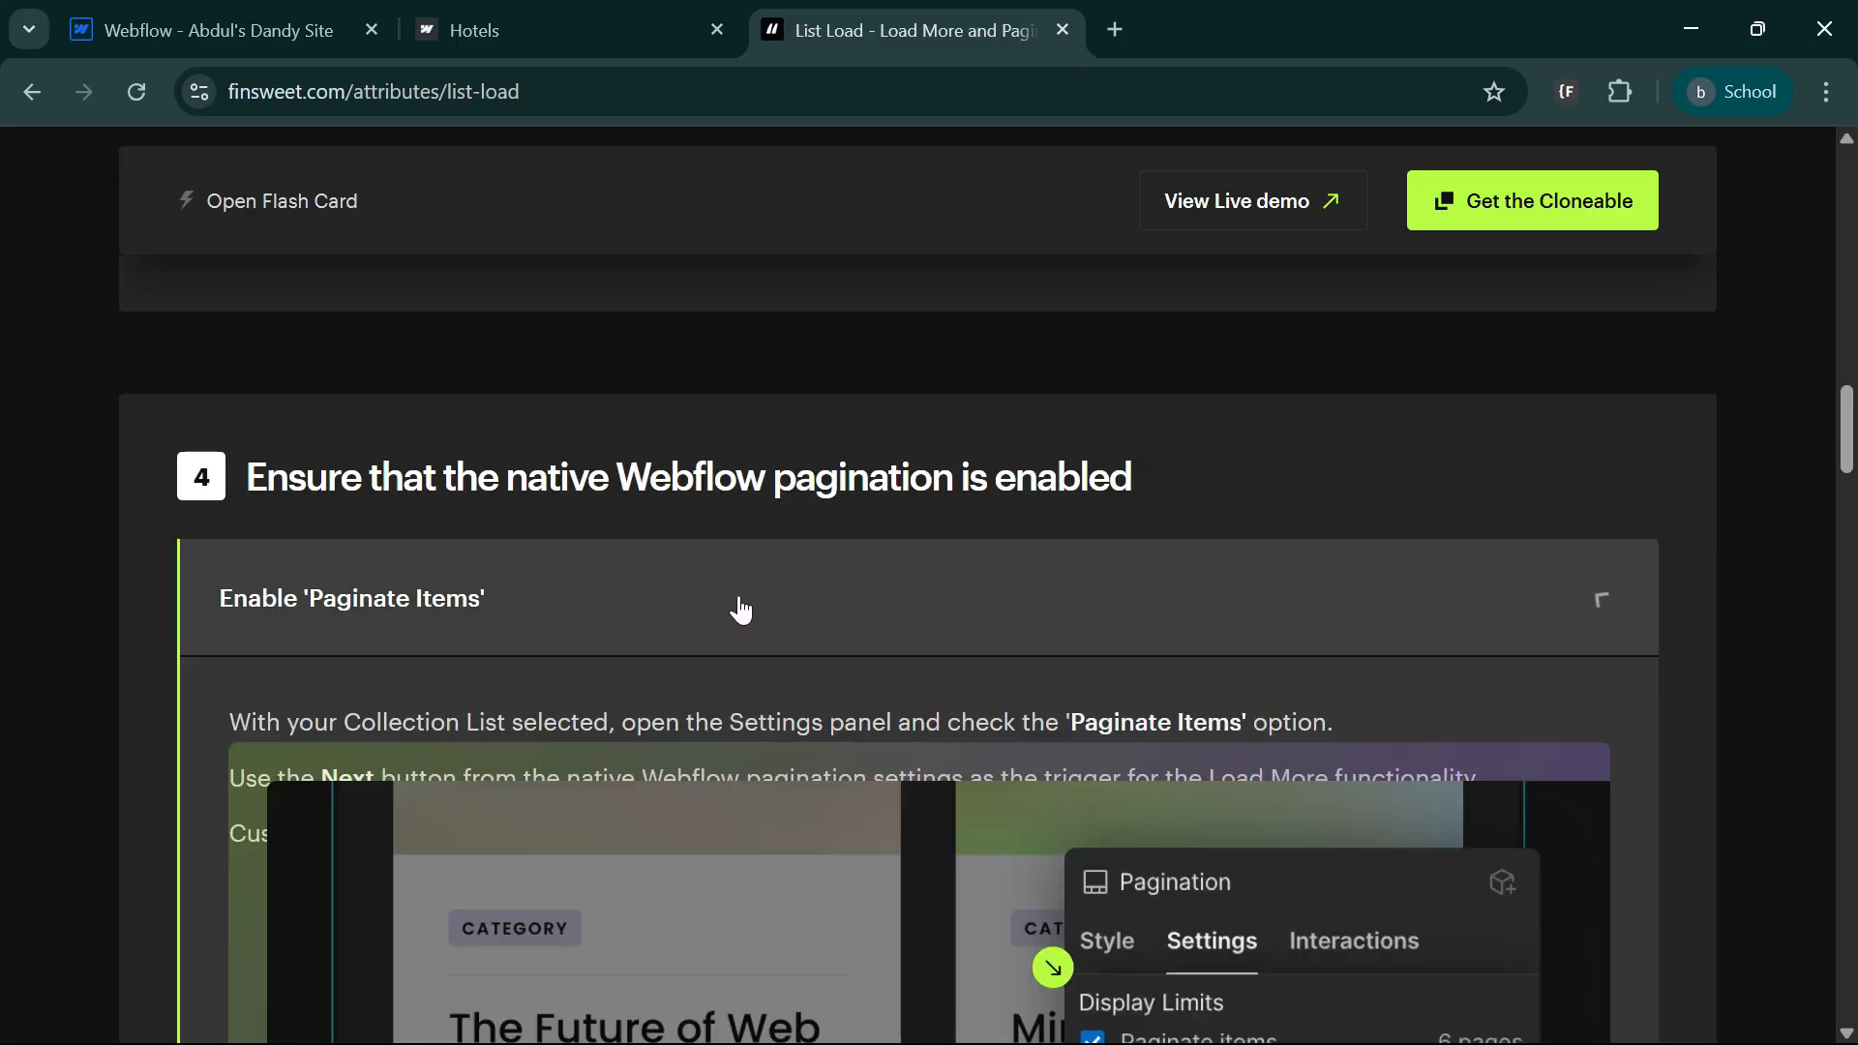
pyautogui.scroll(-5, 741, 607)
pyautogui.scroll(-3, 743, 607)
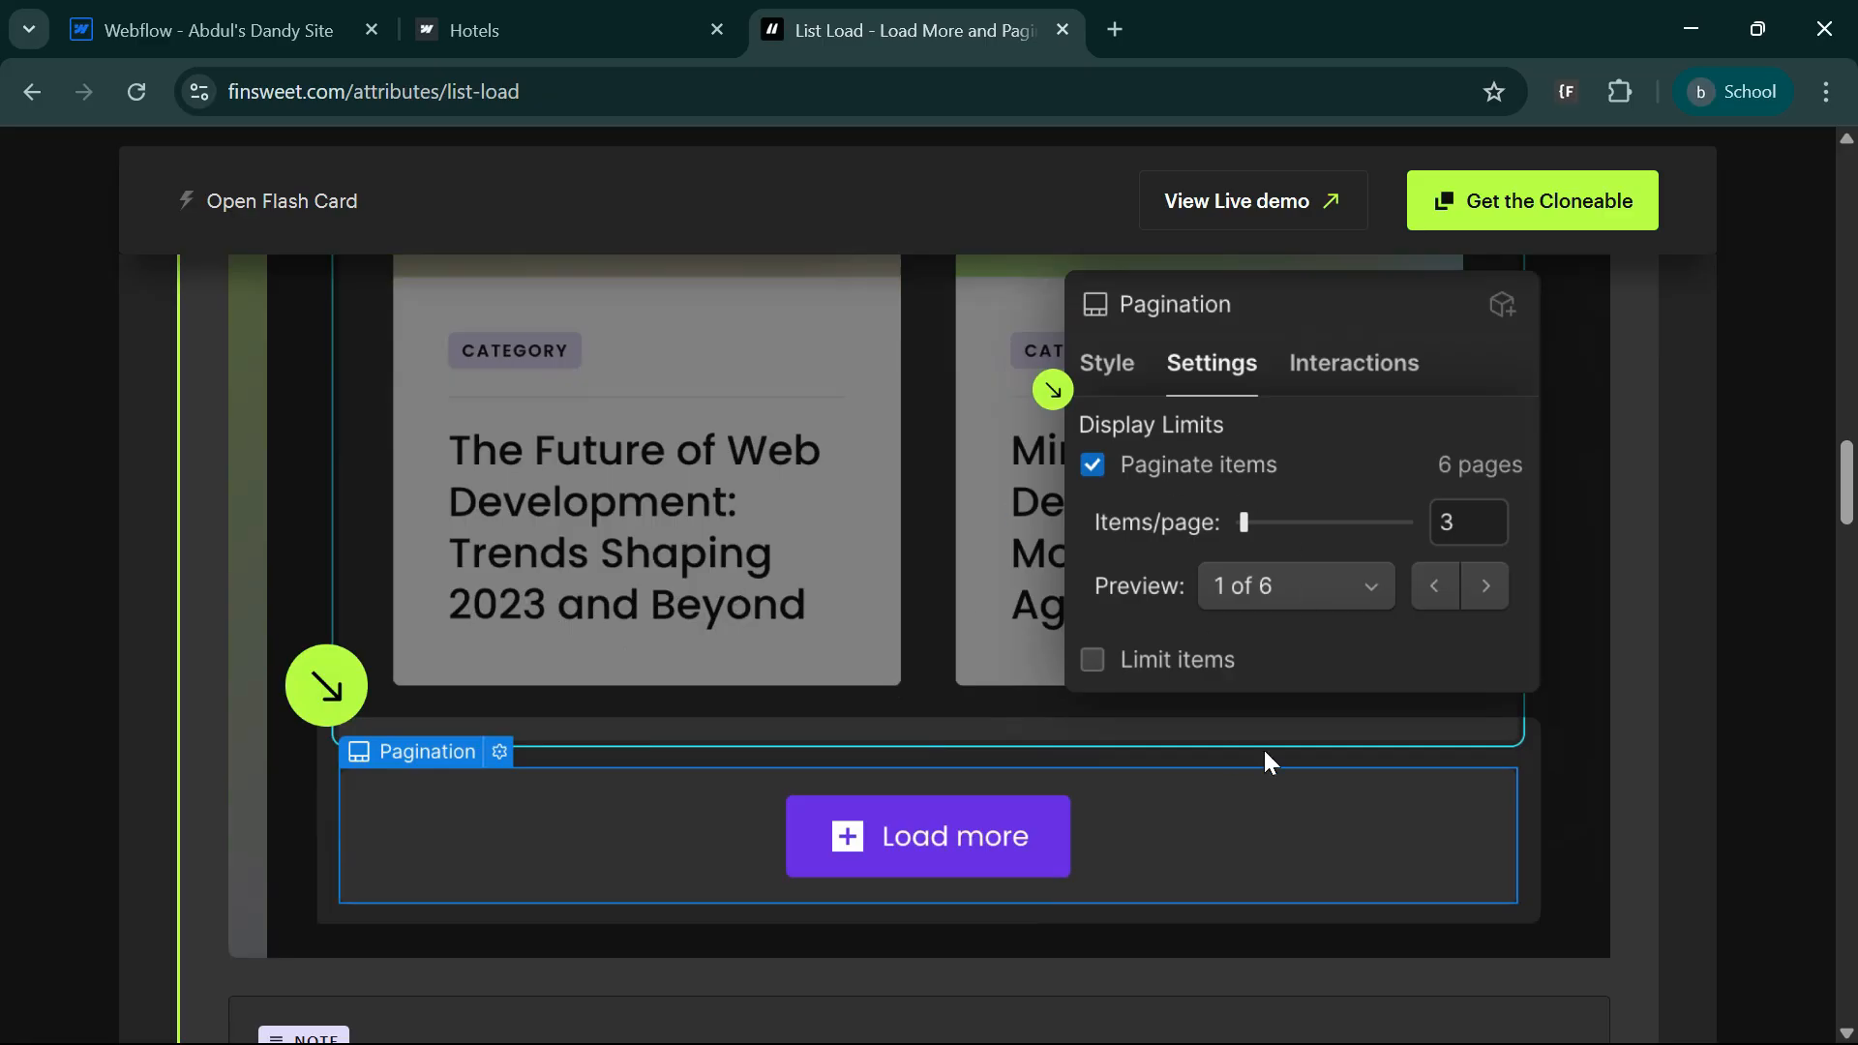
# - In Webflow, keep Paginate items enabled for the hotels collection list and set it to 10 items per page
pyautogui.click(250, 5)
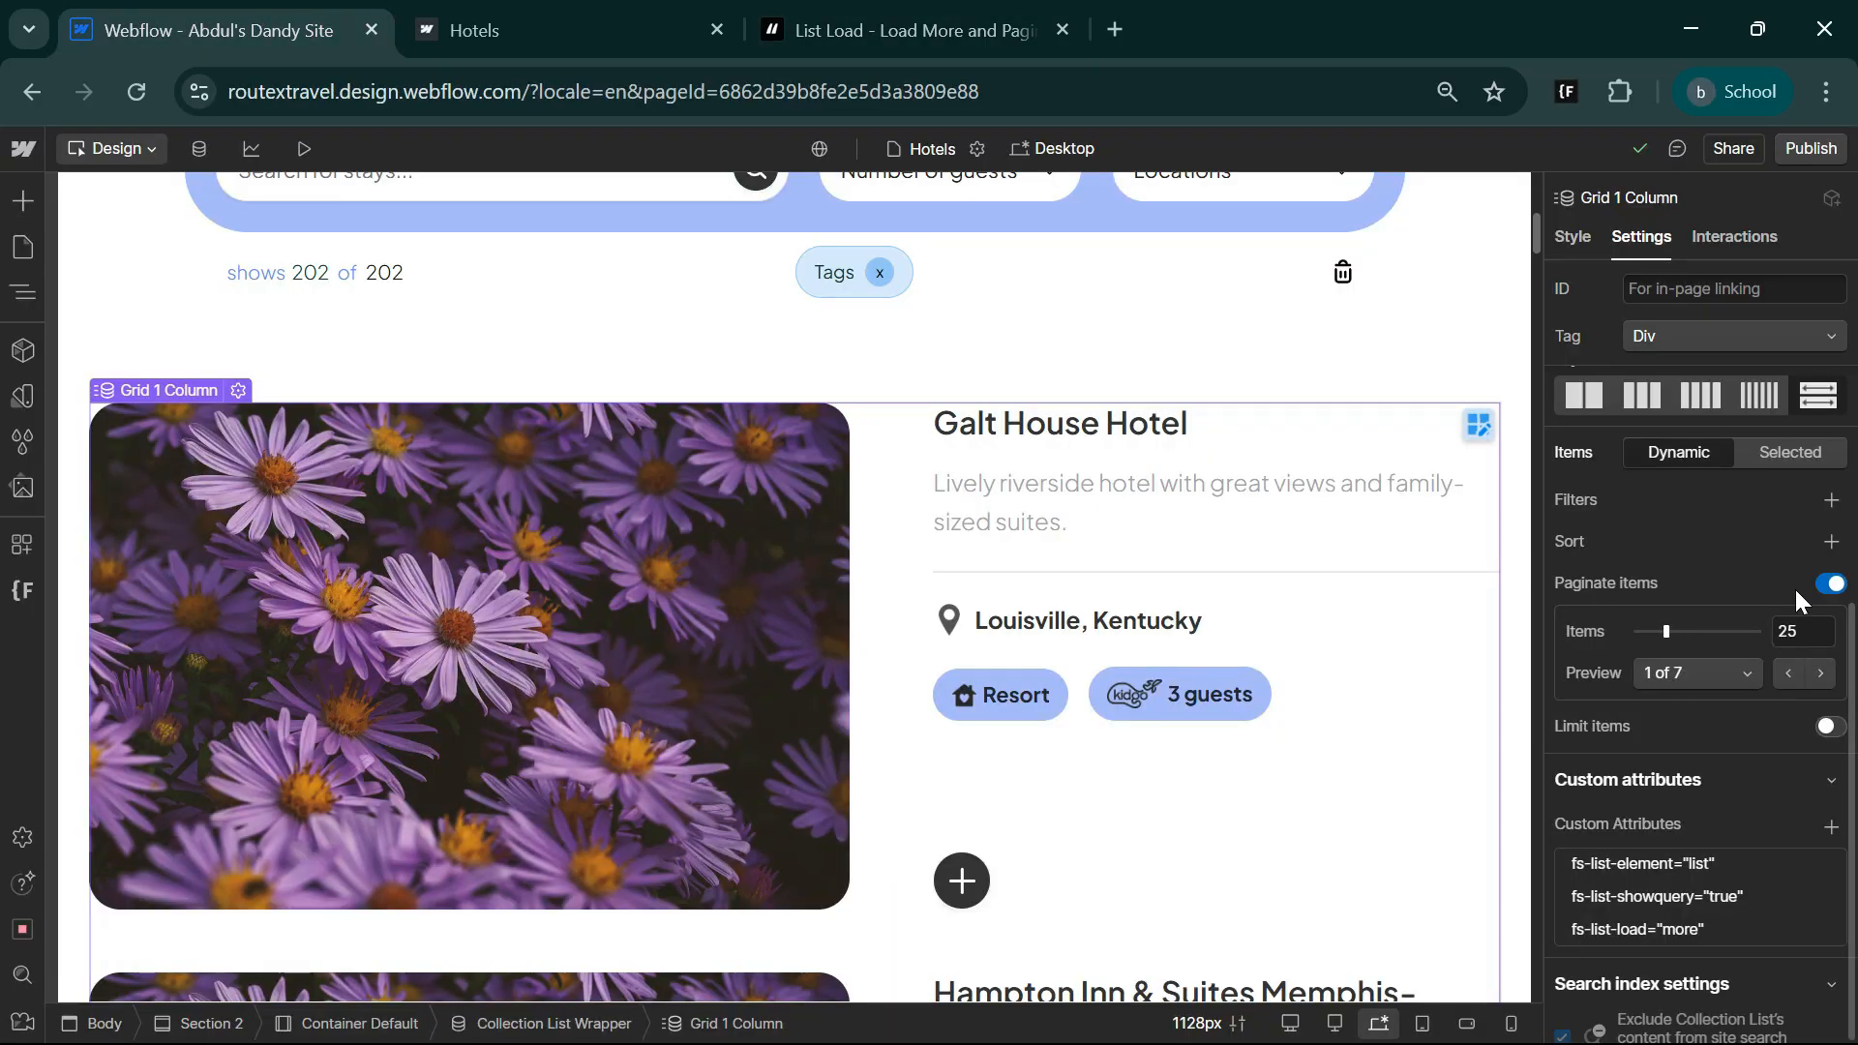
pyautogui.click(1831, 584)
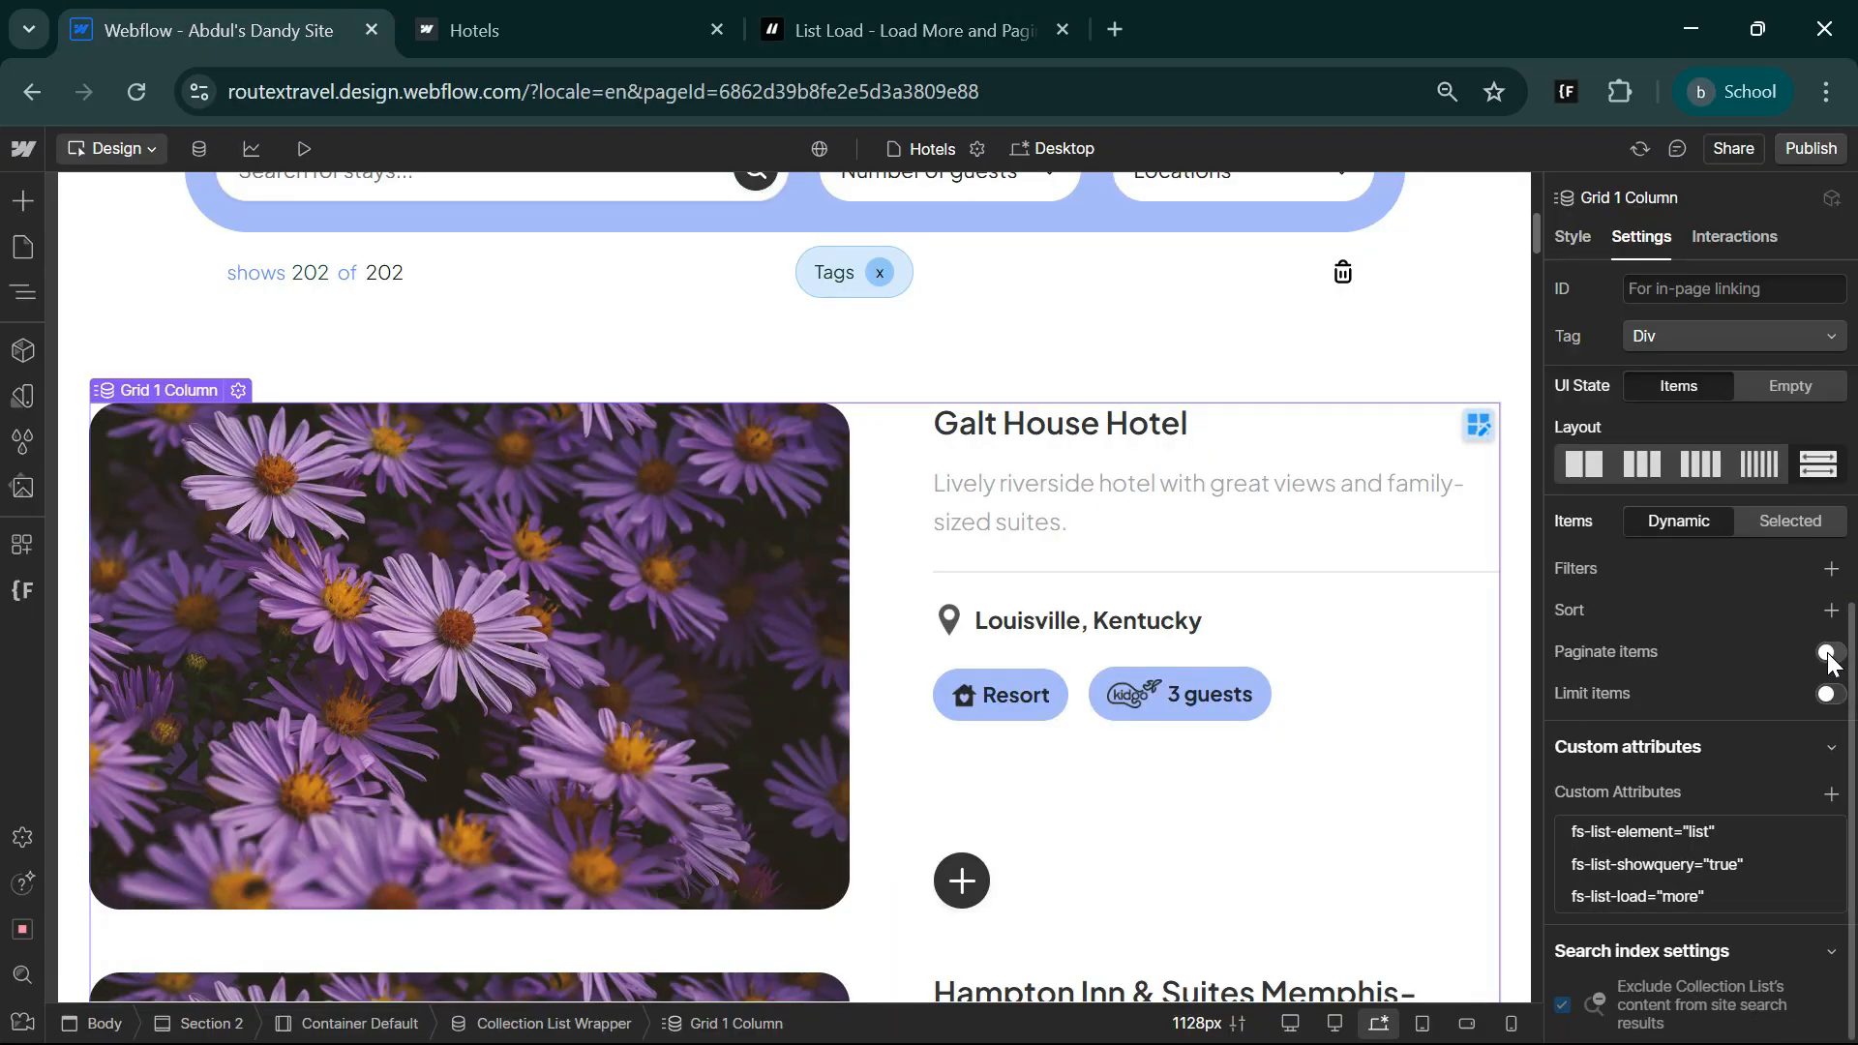
pyautogui.click(1828, 654)
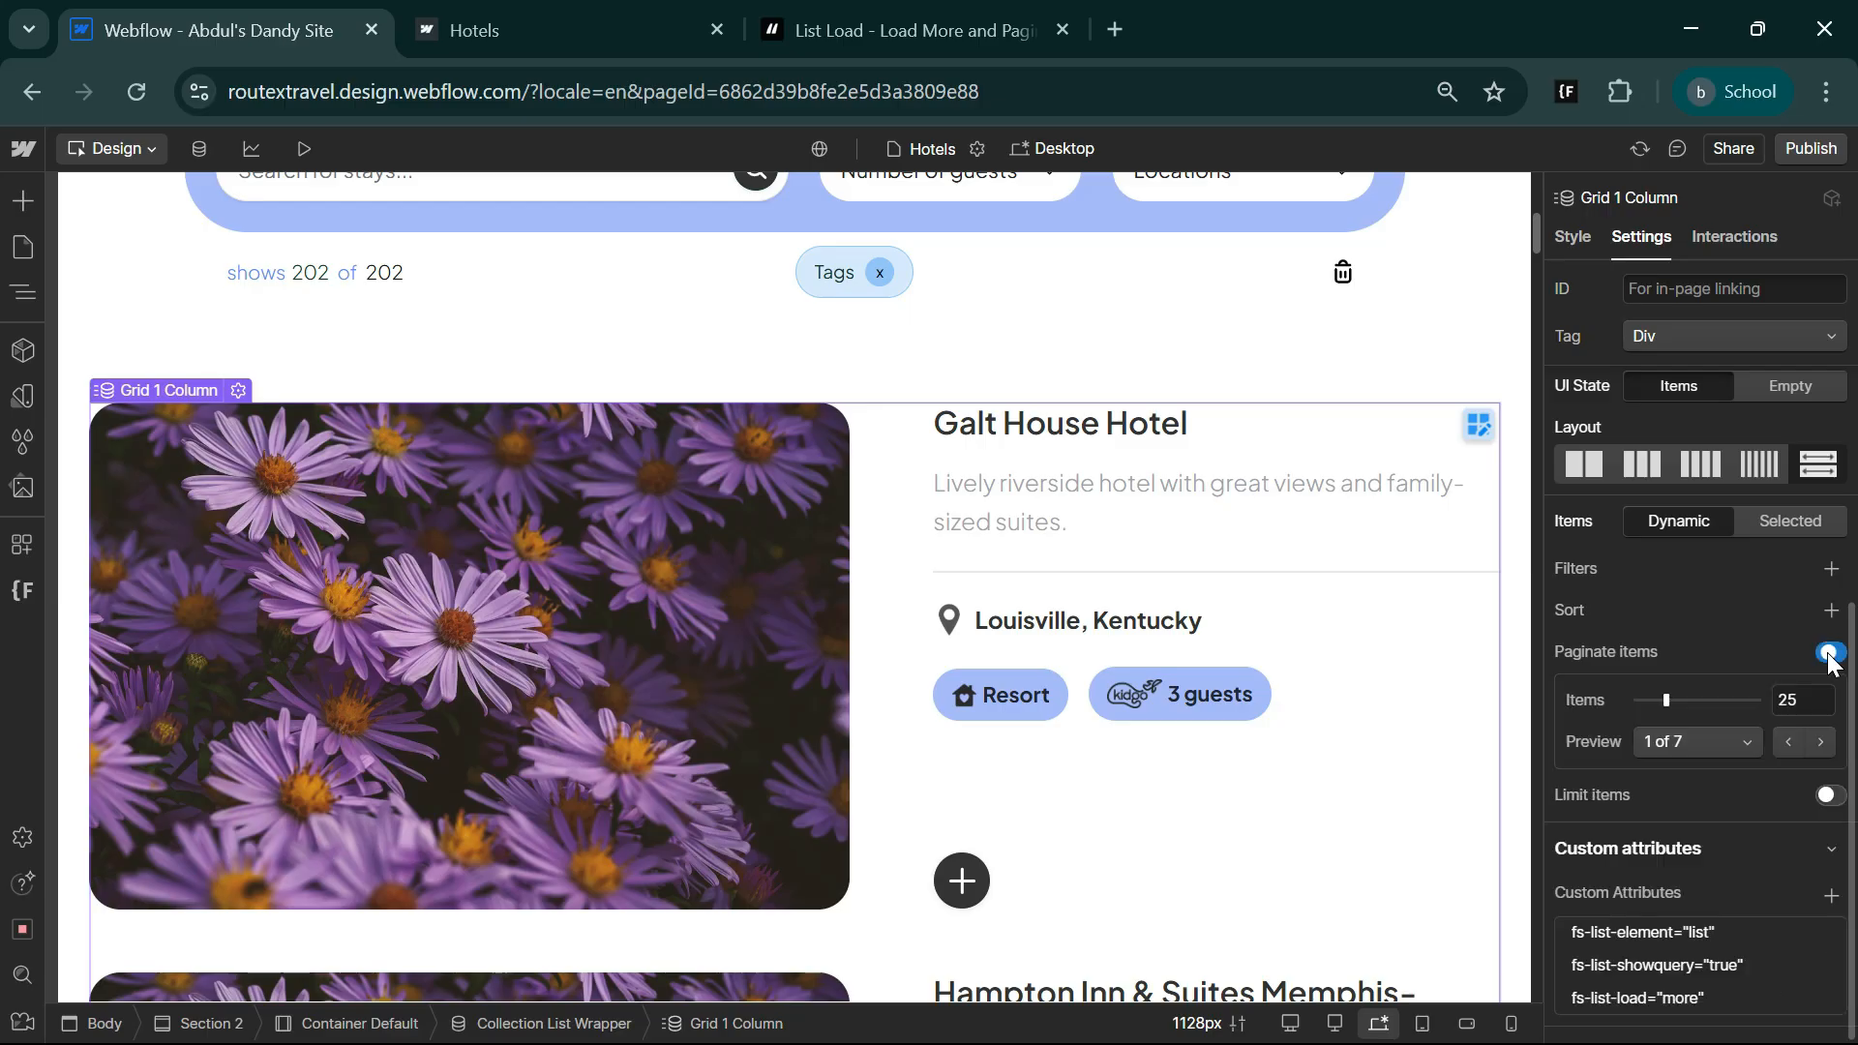
pyautogui.click(1788, 701)
pyautogui.hotkey('ctrl', 'a')
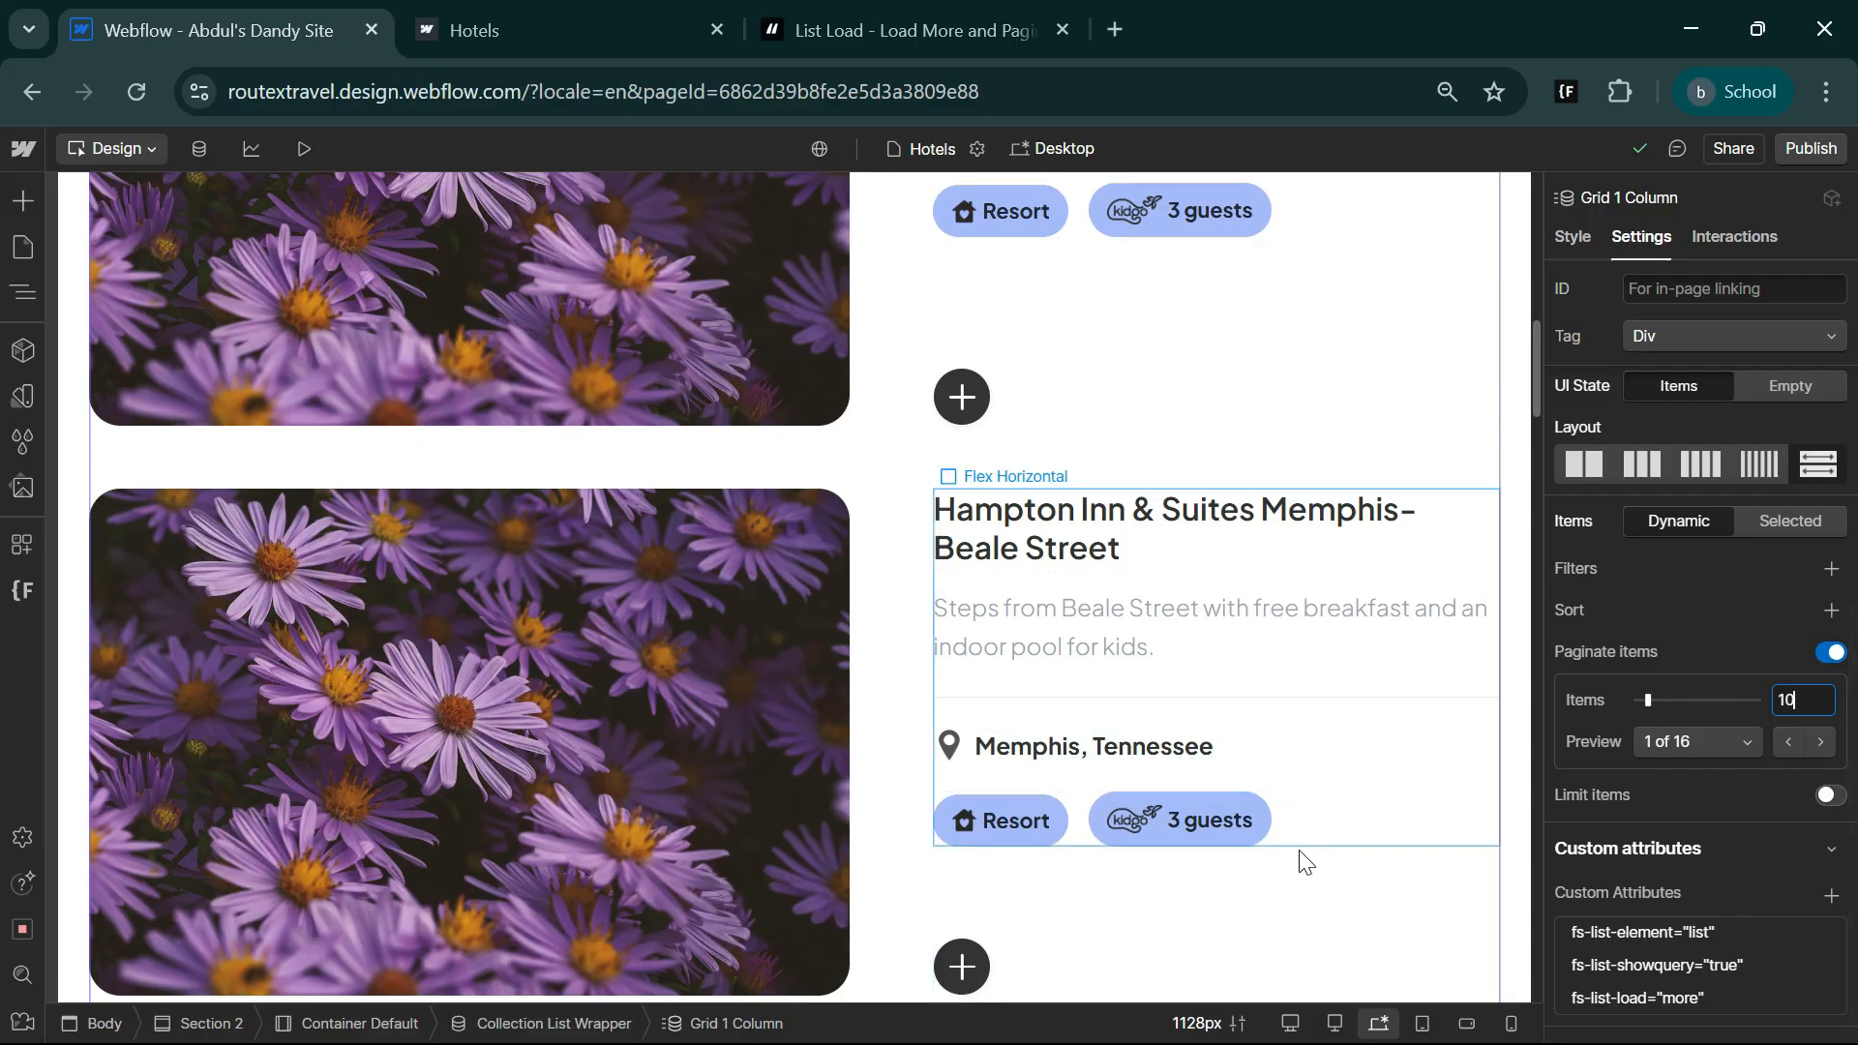
# - Check the 'Show Page Count' instructions in the documentation and enable Show page count on the hotel list's Pagination element
pyautogui.click(302, 774)
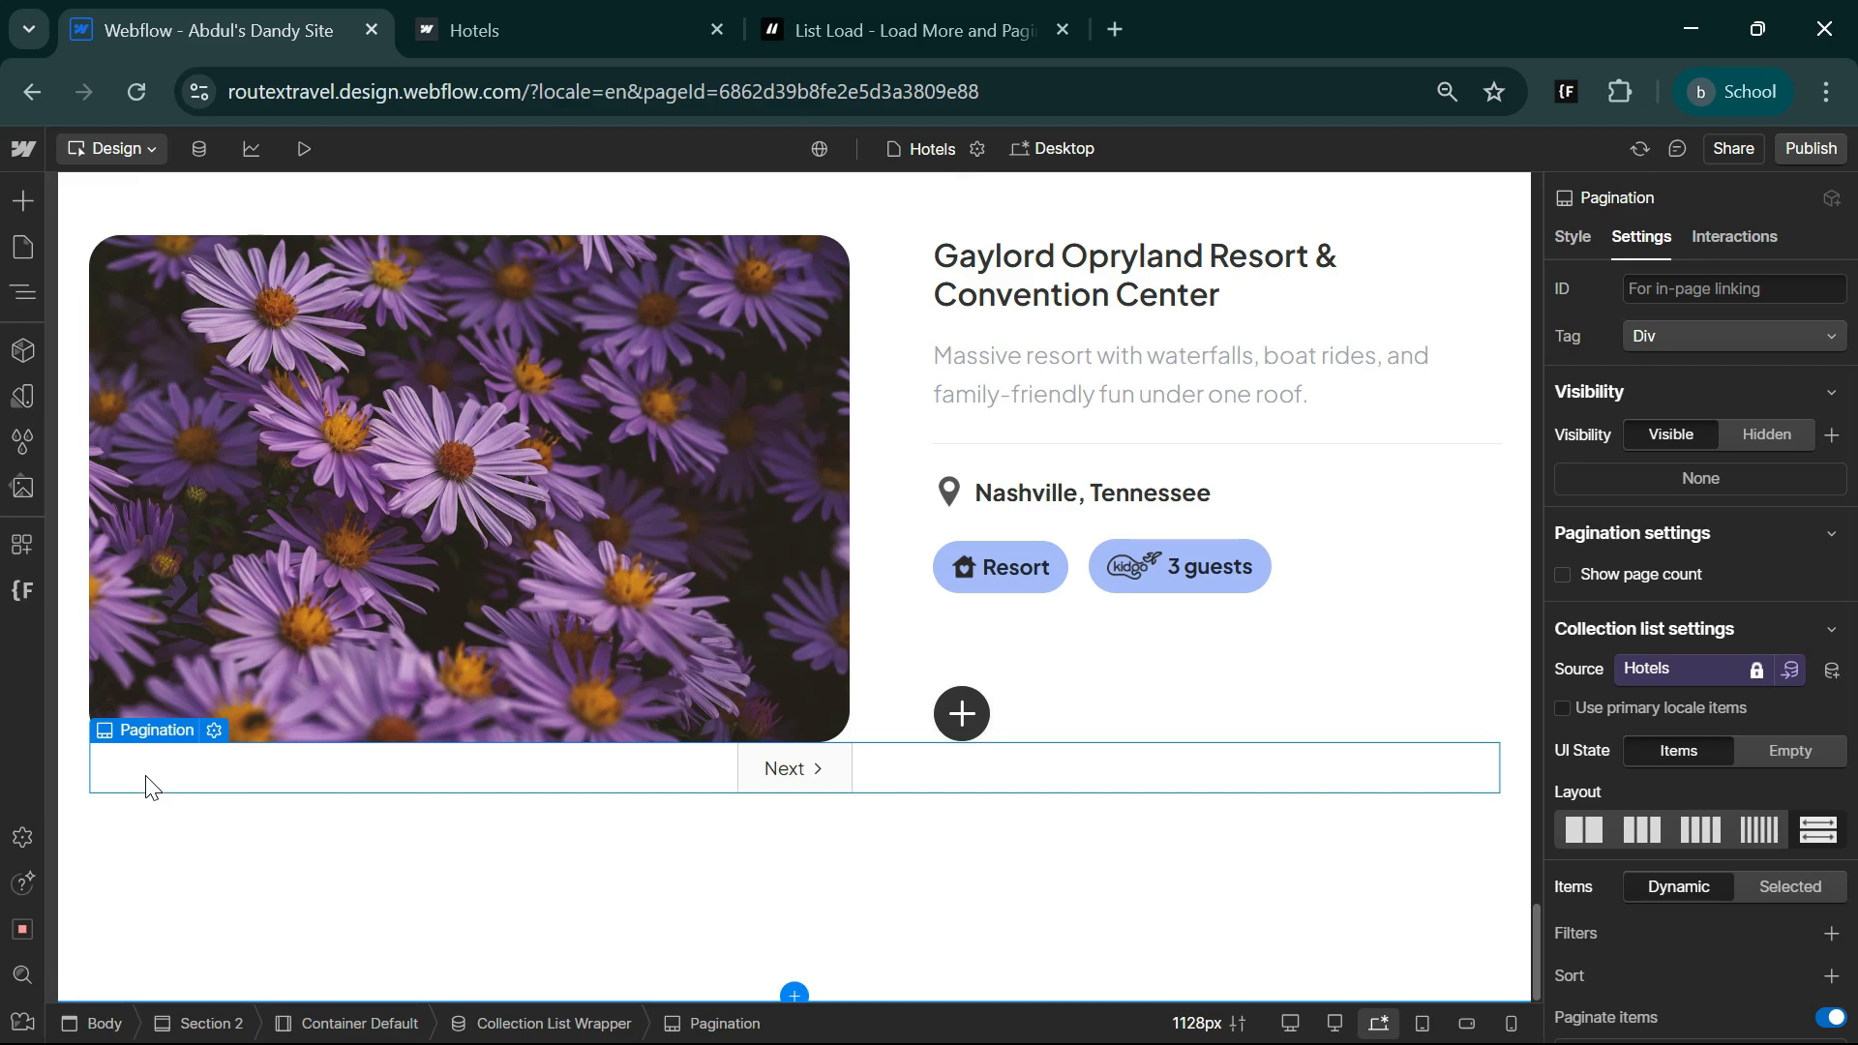
pyautogui.click(875, 30)
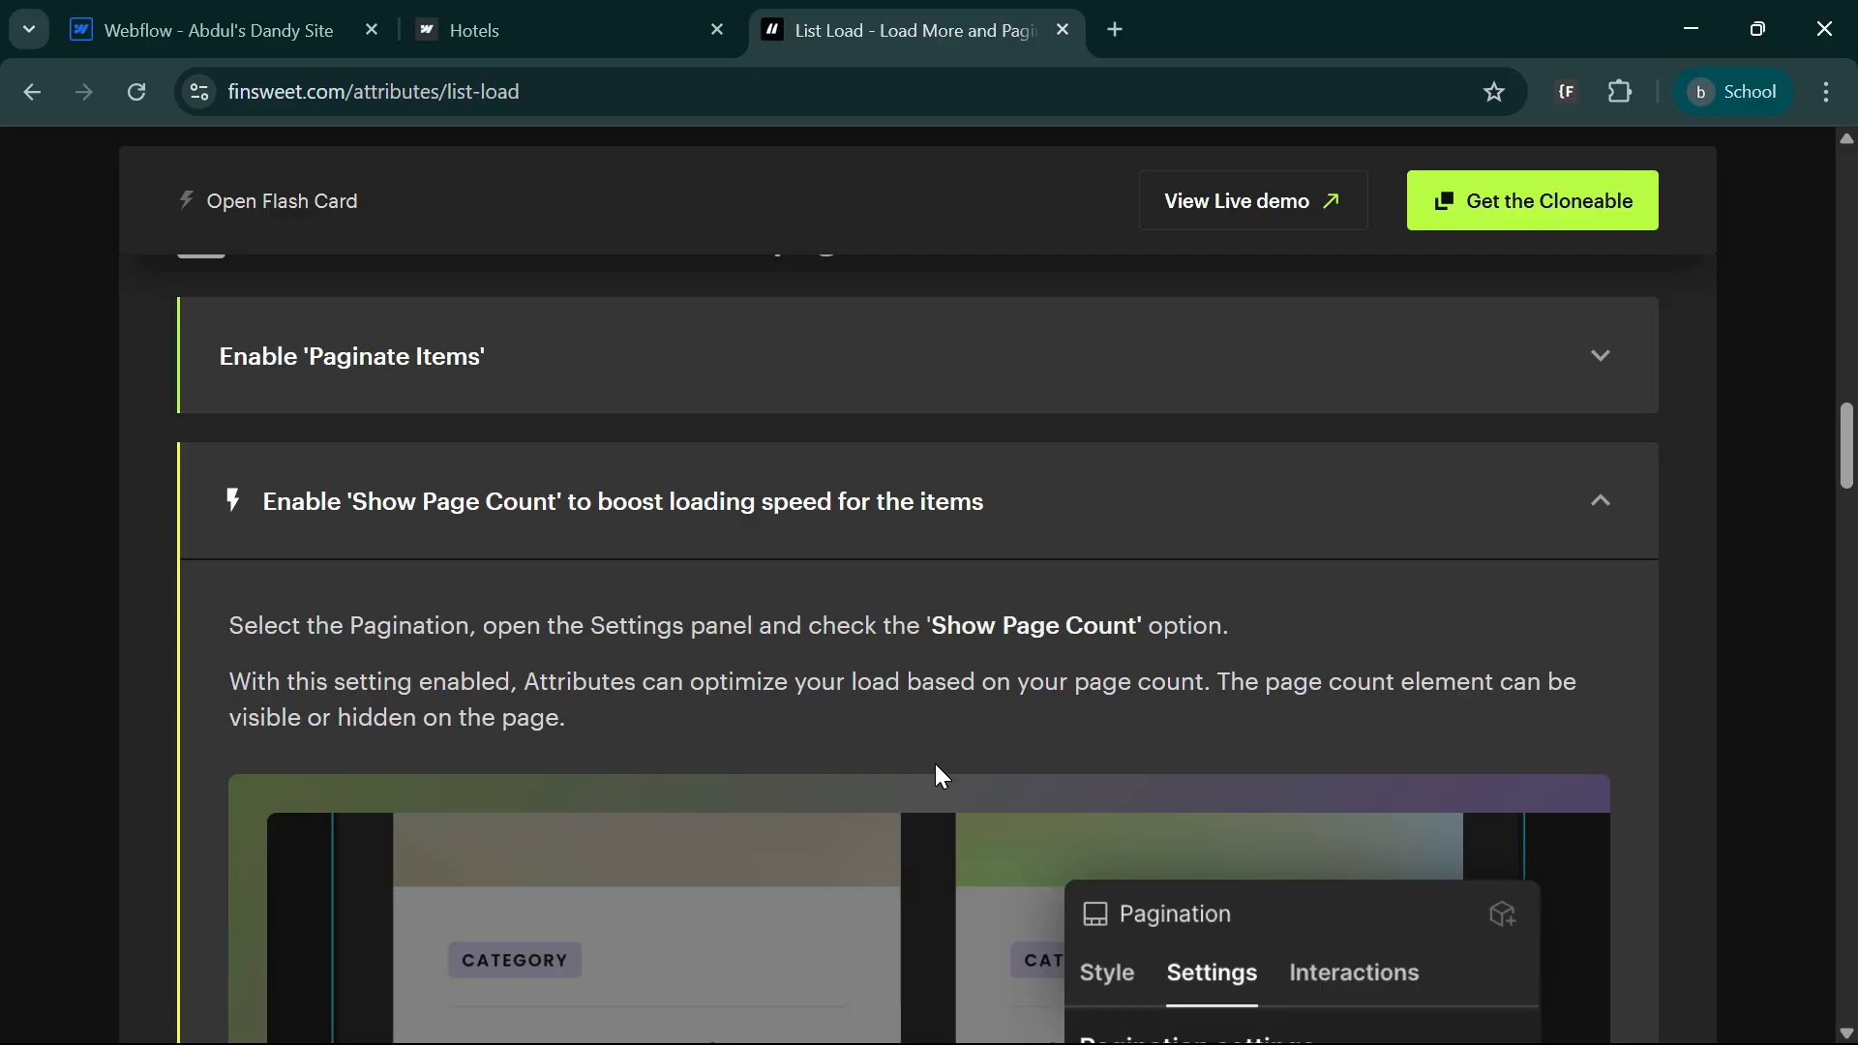
pyautogui.scroll(-5, 934, 765)
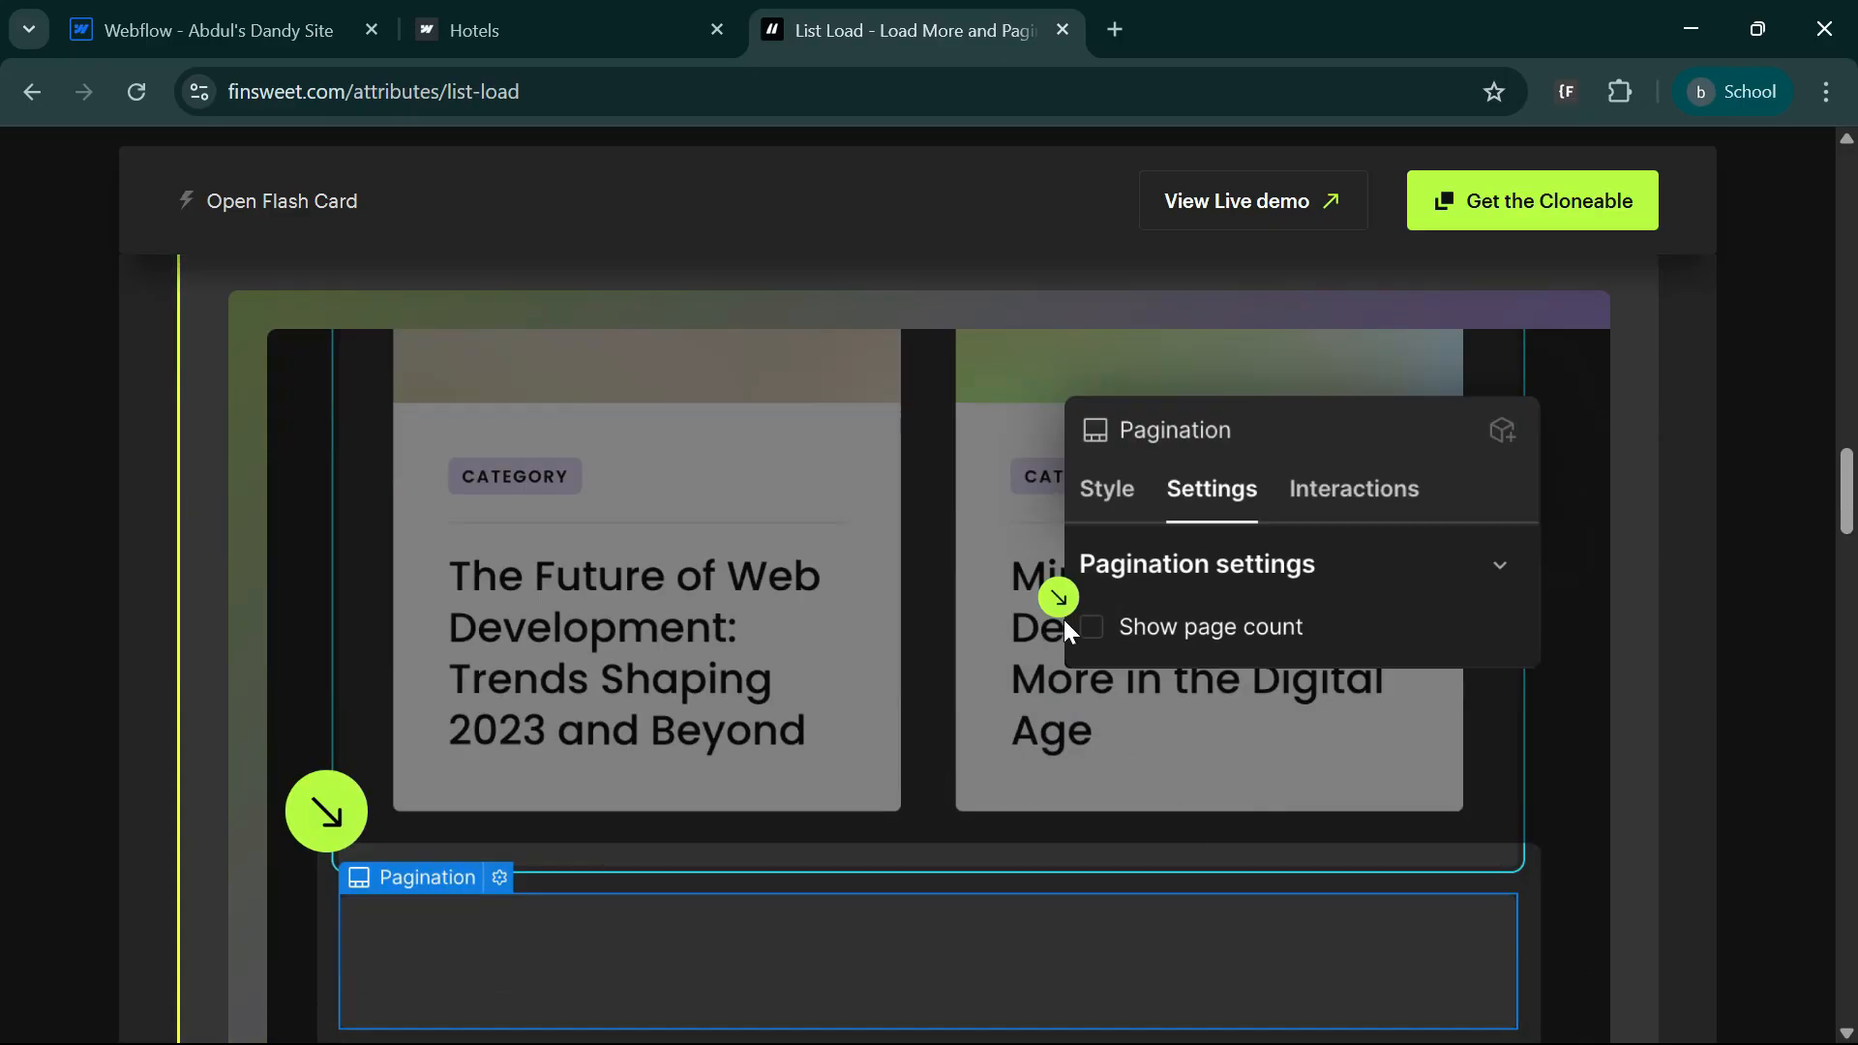
pyautogui.click(145, 19)
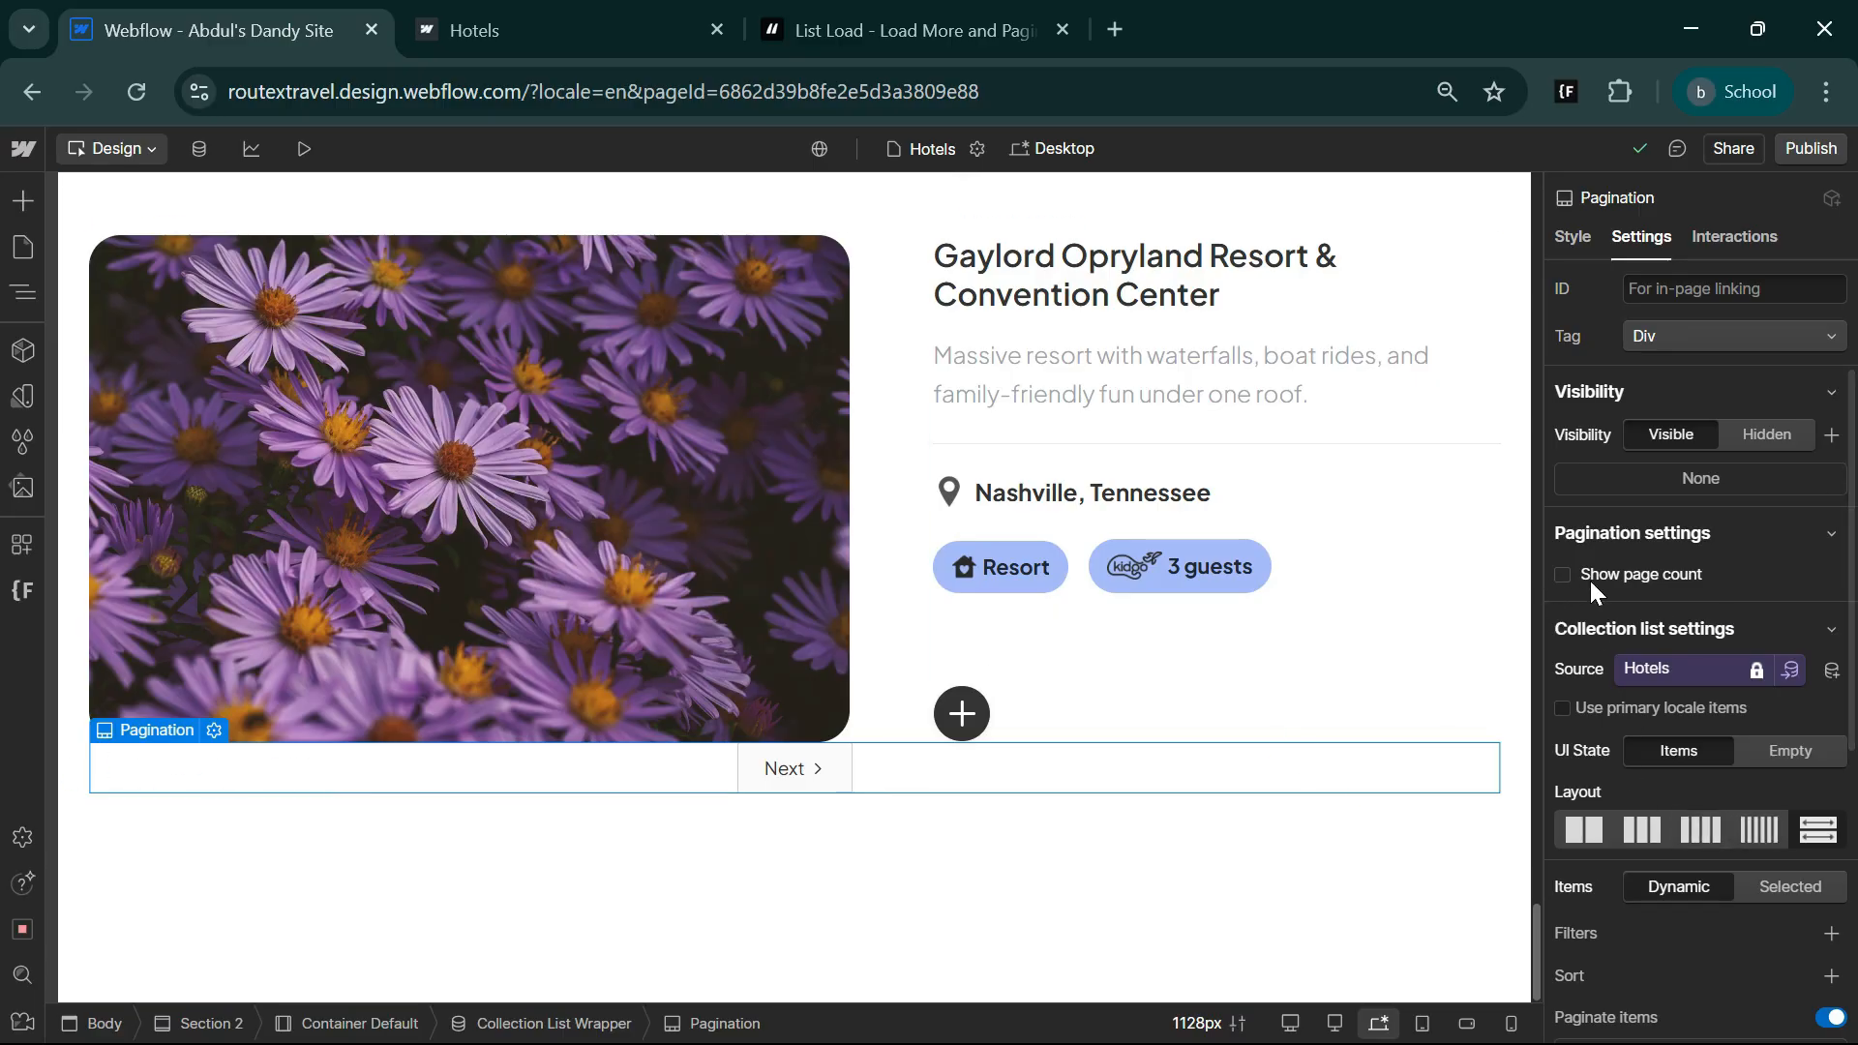
pyautogui.click(1563, 574)
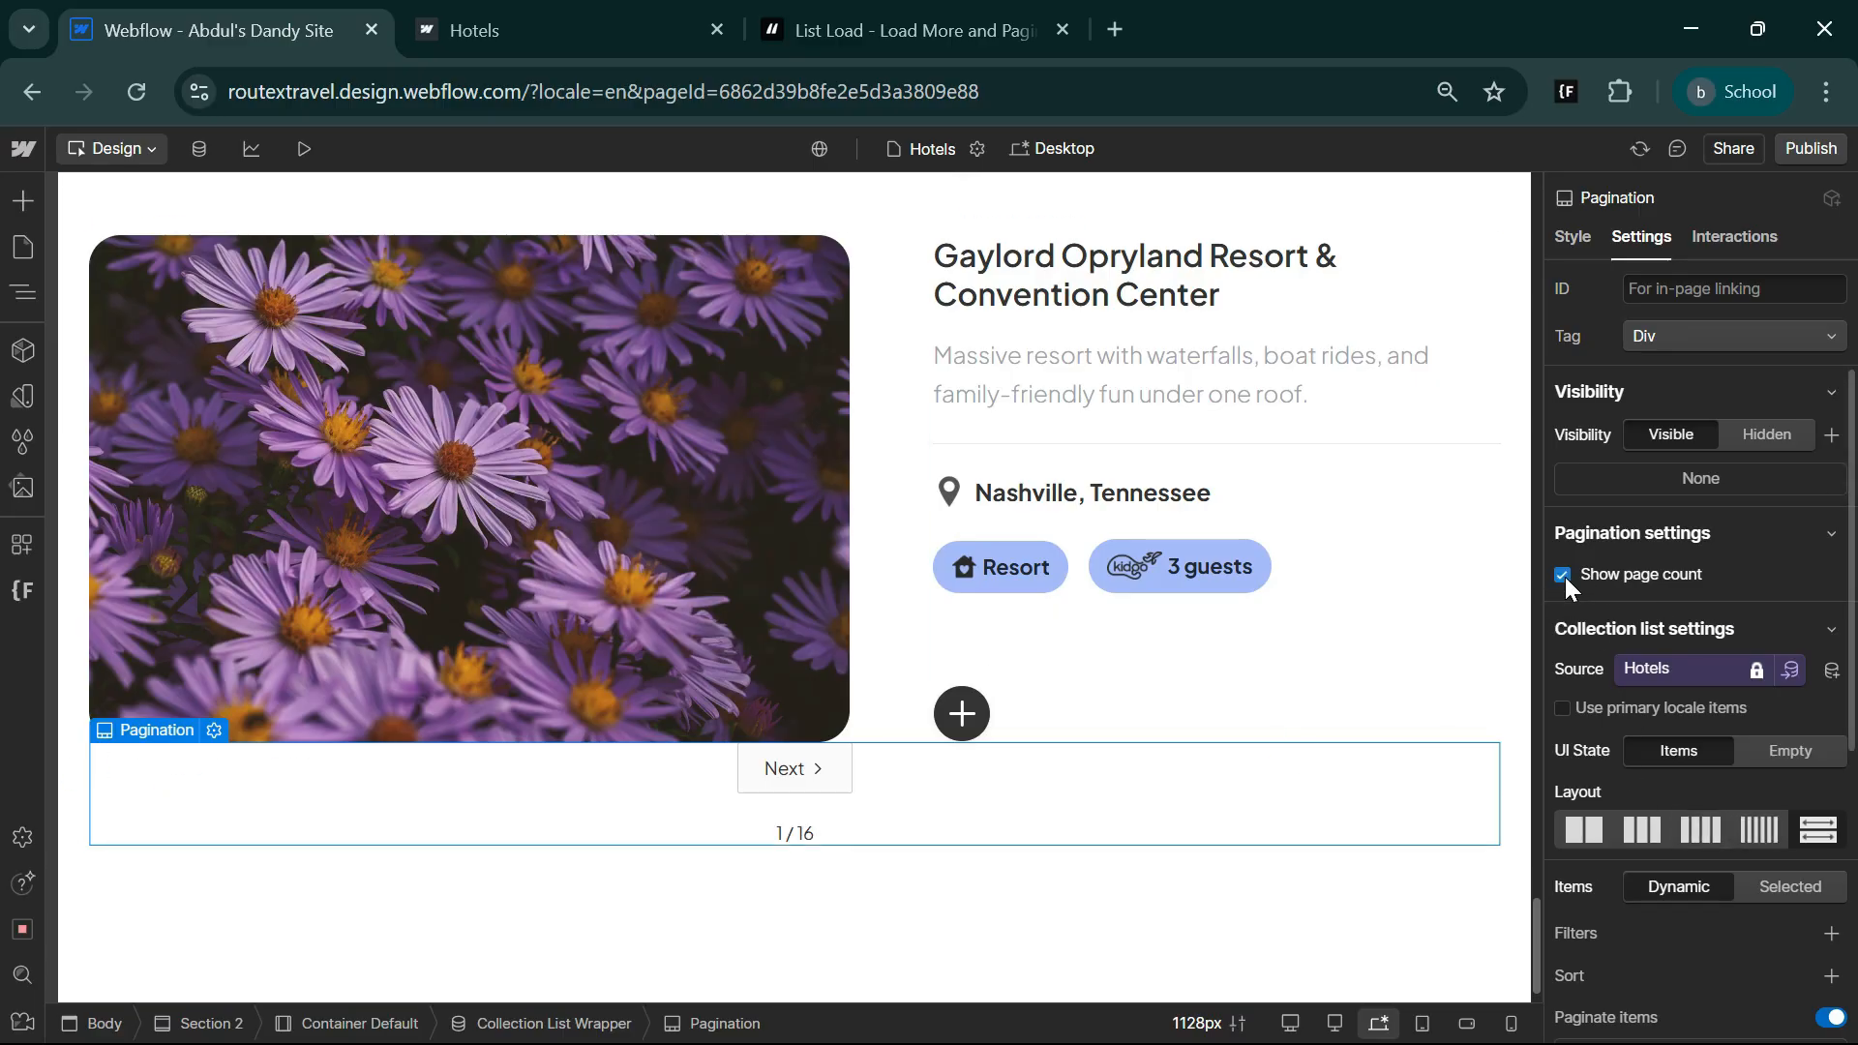
# - Hide the Page Count element below the Next button by setting its display to None
pyautogui.click(646, 840)
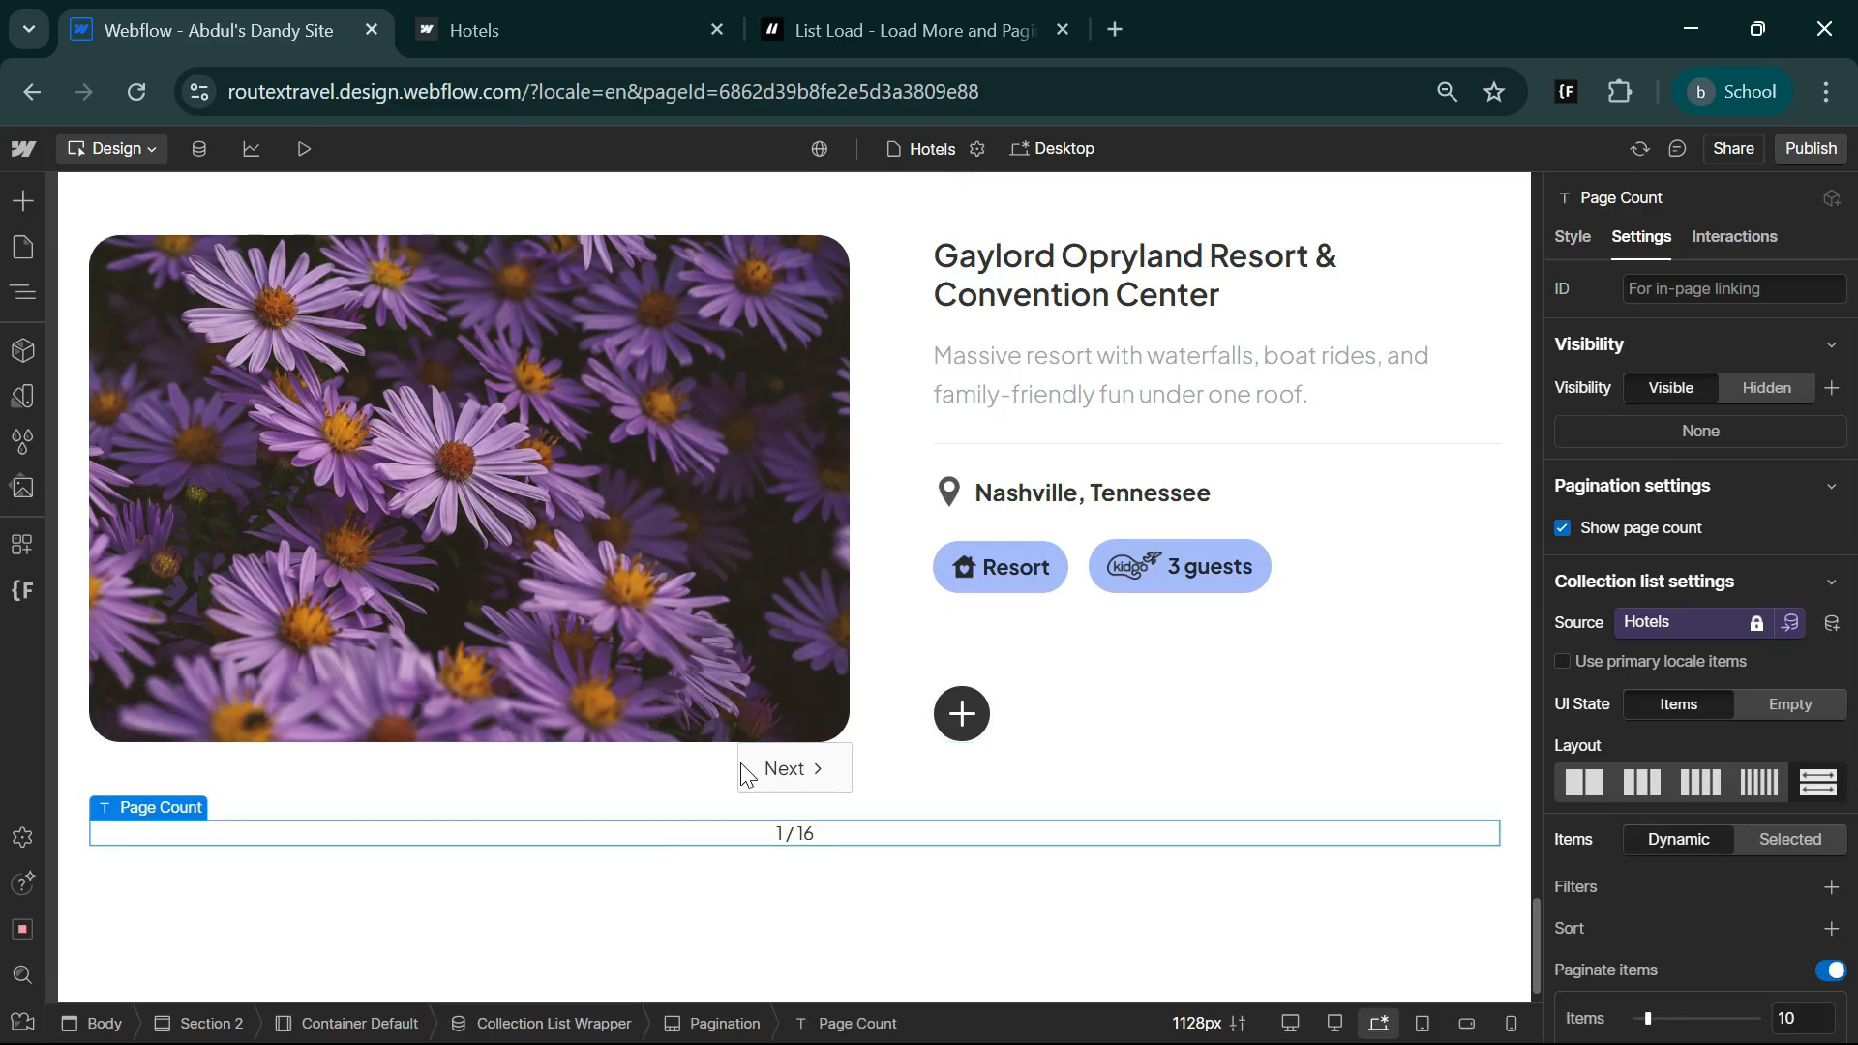
pyautogui.click(1572, 236)
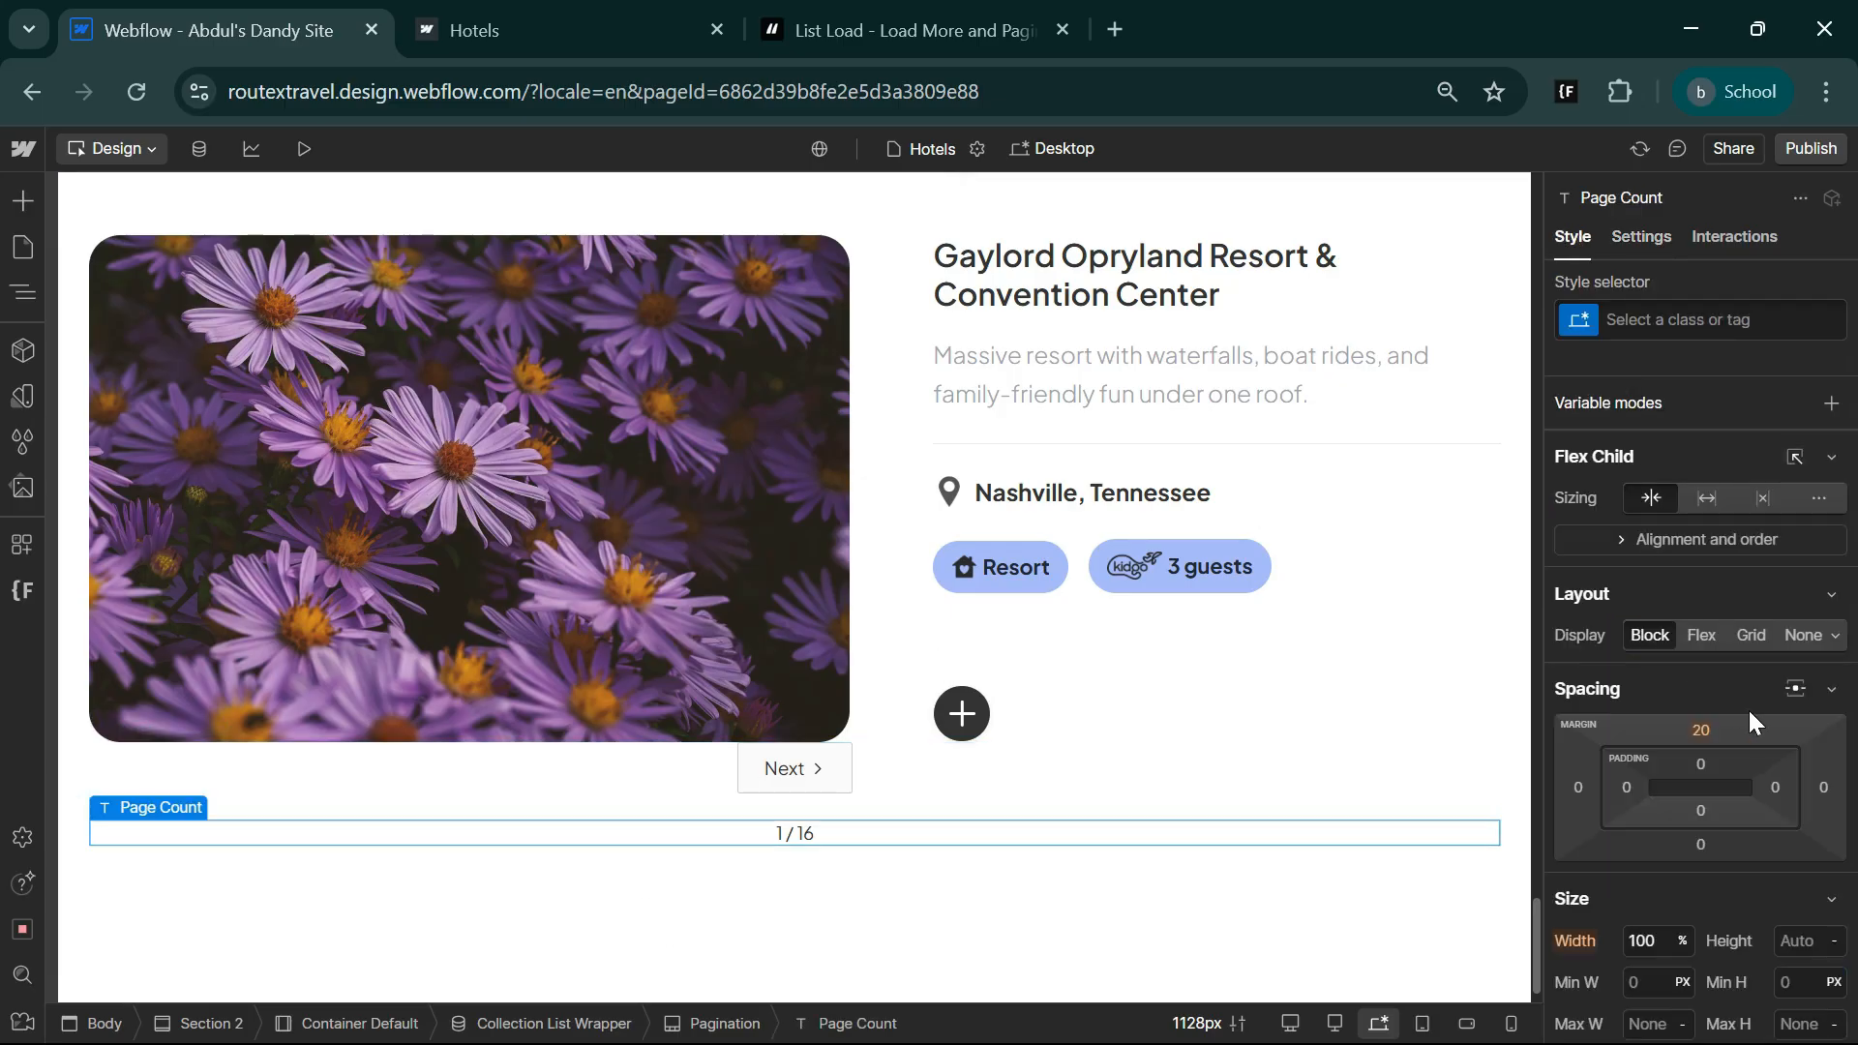
pyautogui.click(1804, 634)
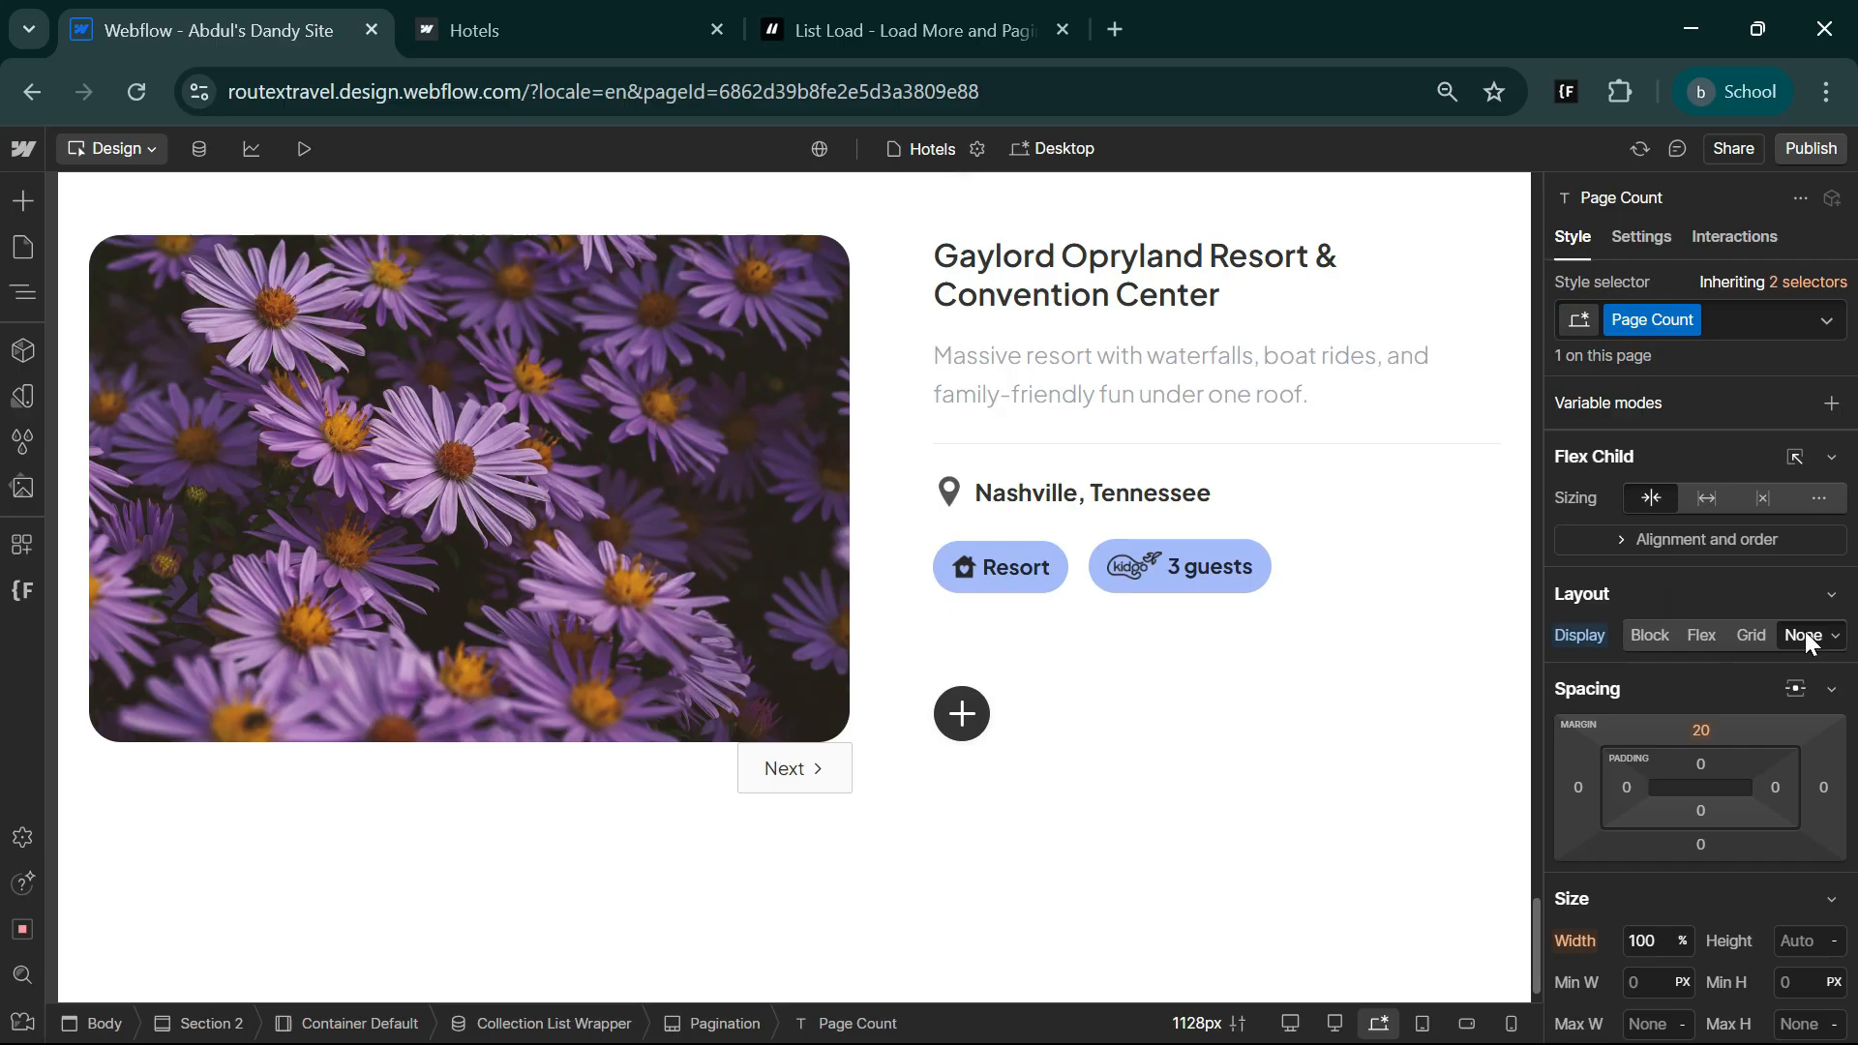
# - Relabel the pagination's Next button as Load More and give the Pagination element a 20 px top margin
pyautogui.click(899, 767)
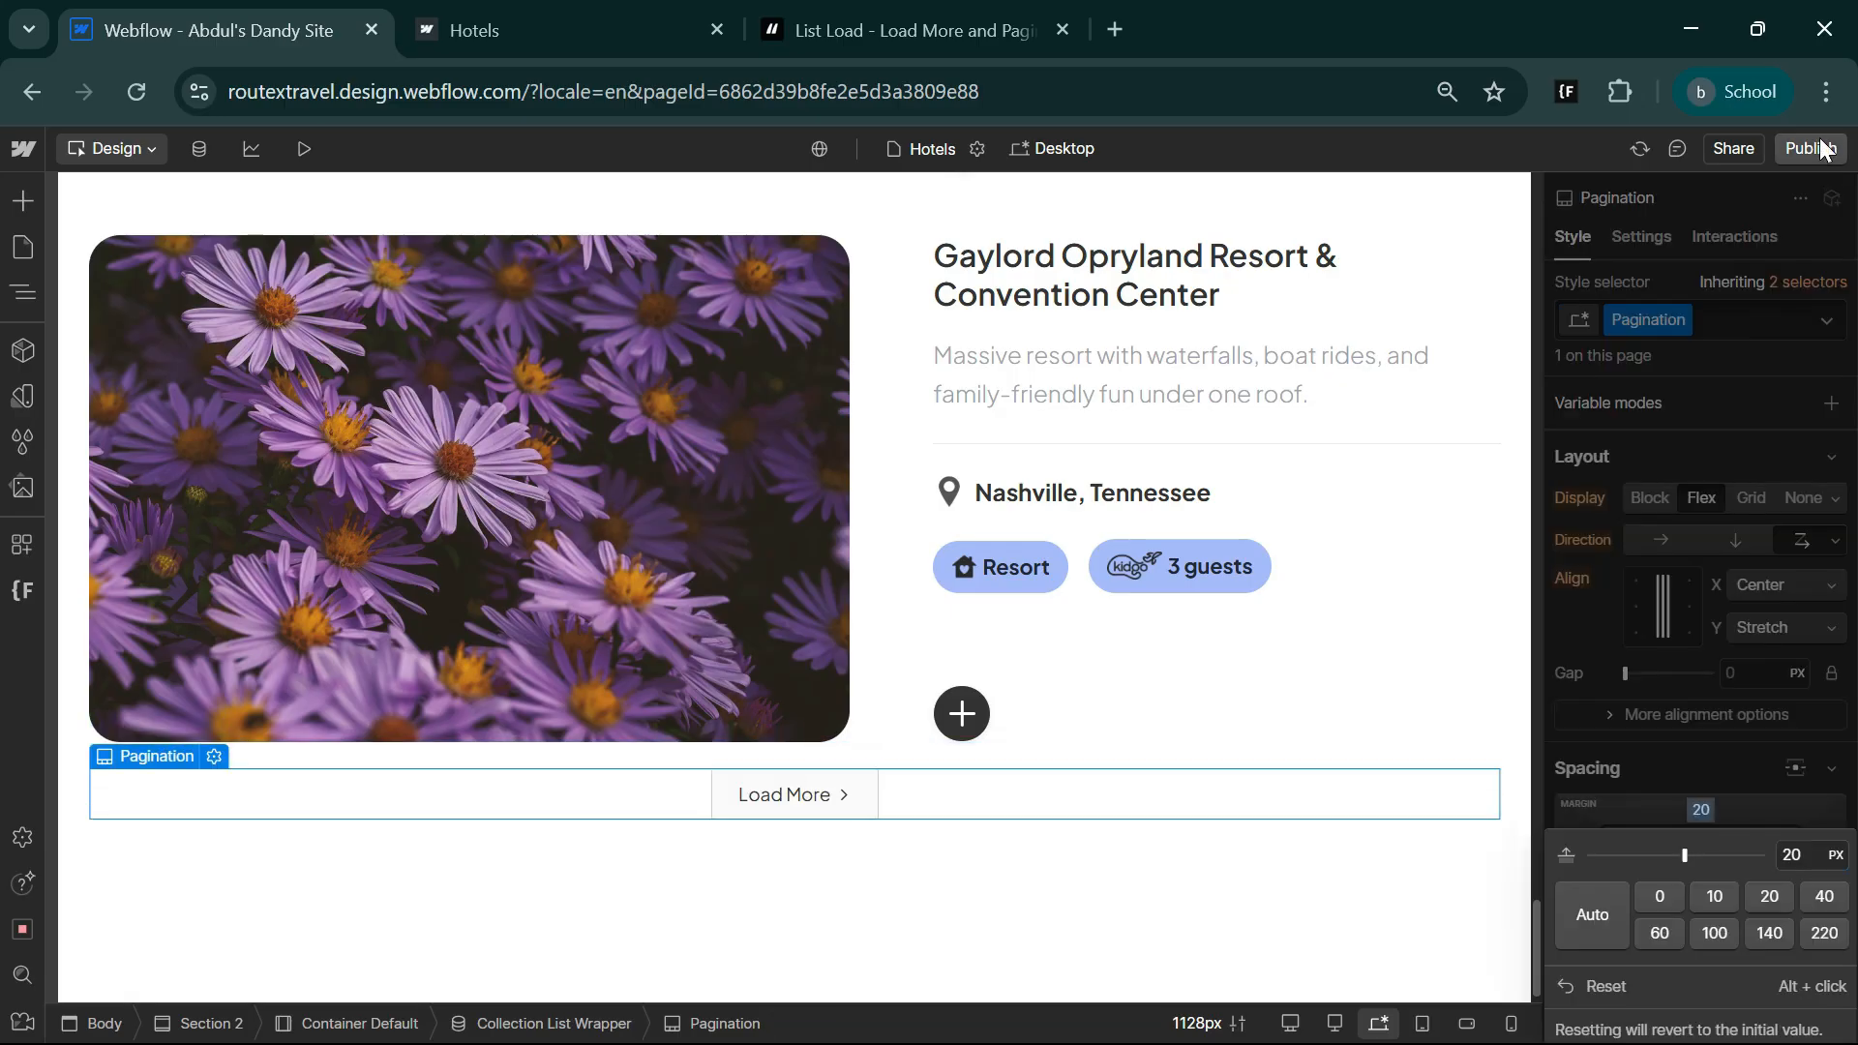
# - Publish the site and inspect the live Hotels page's list down to its Load More button
pyautogui.click(1819, 148)
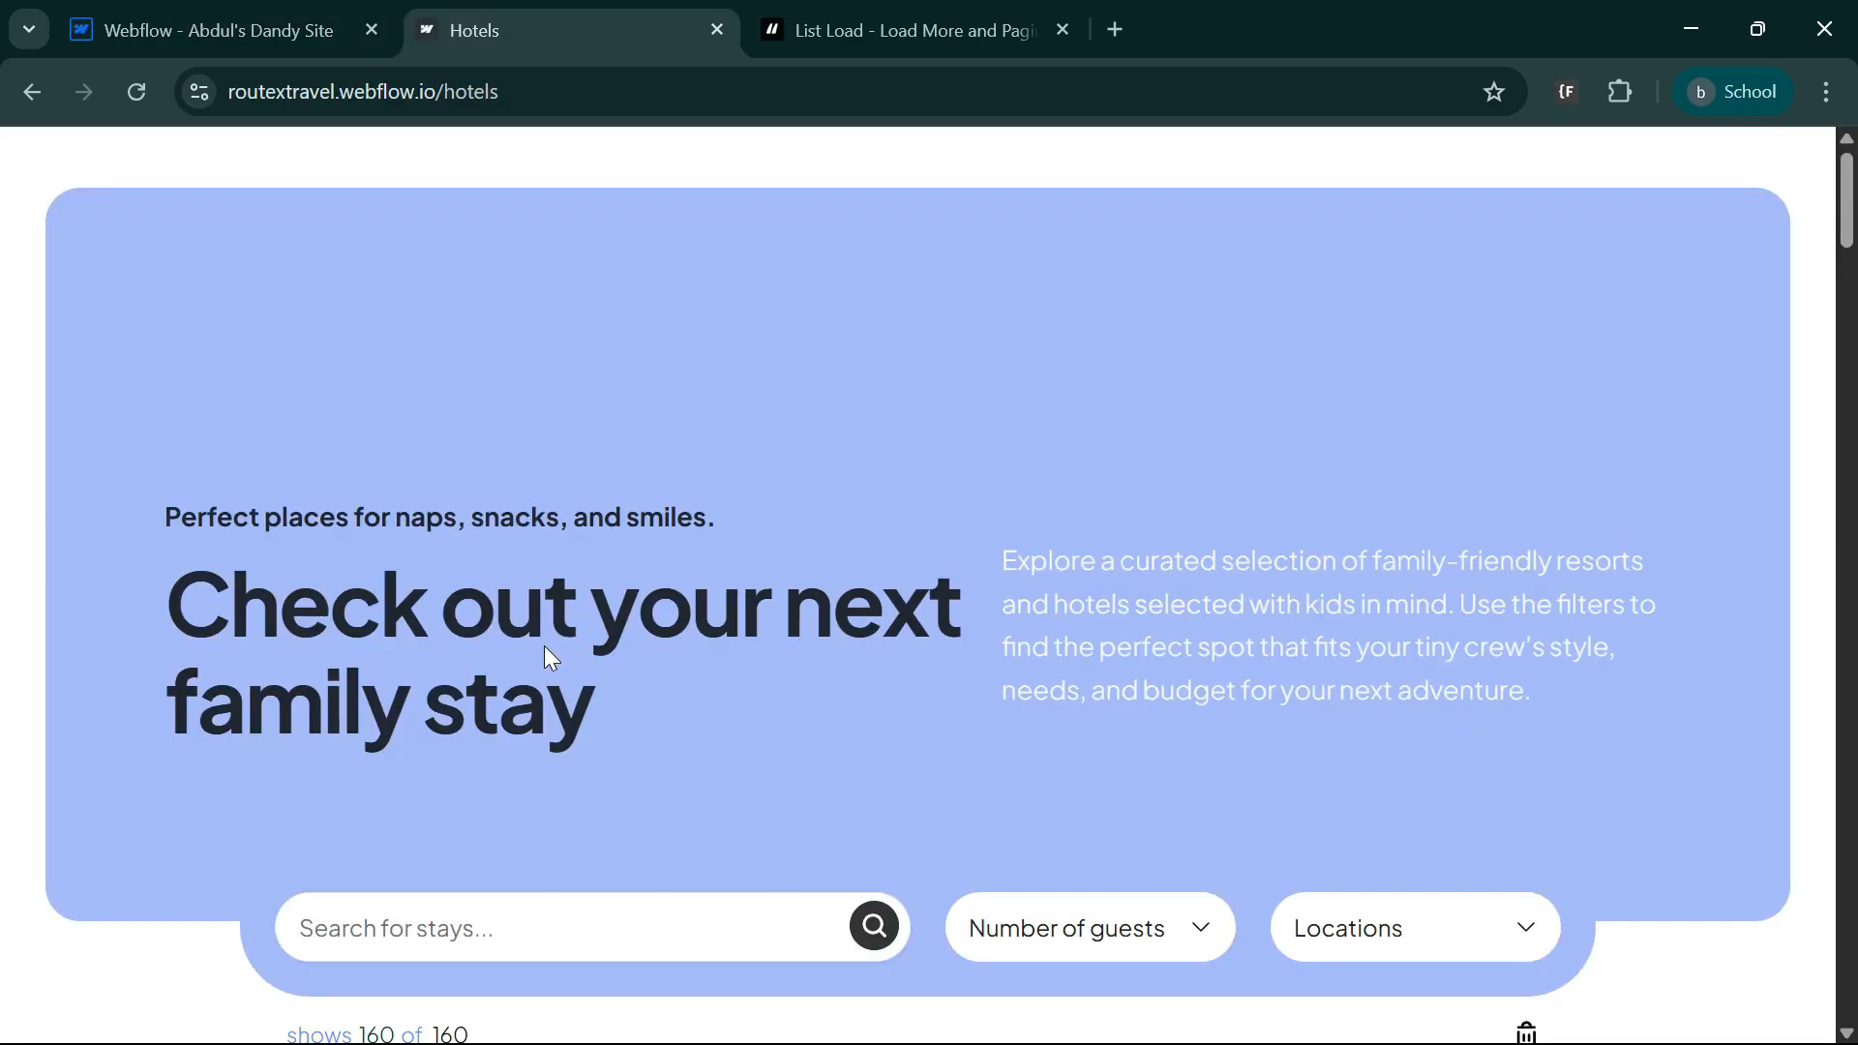
pyautogui.scroll(-5, 573, 604)
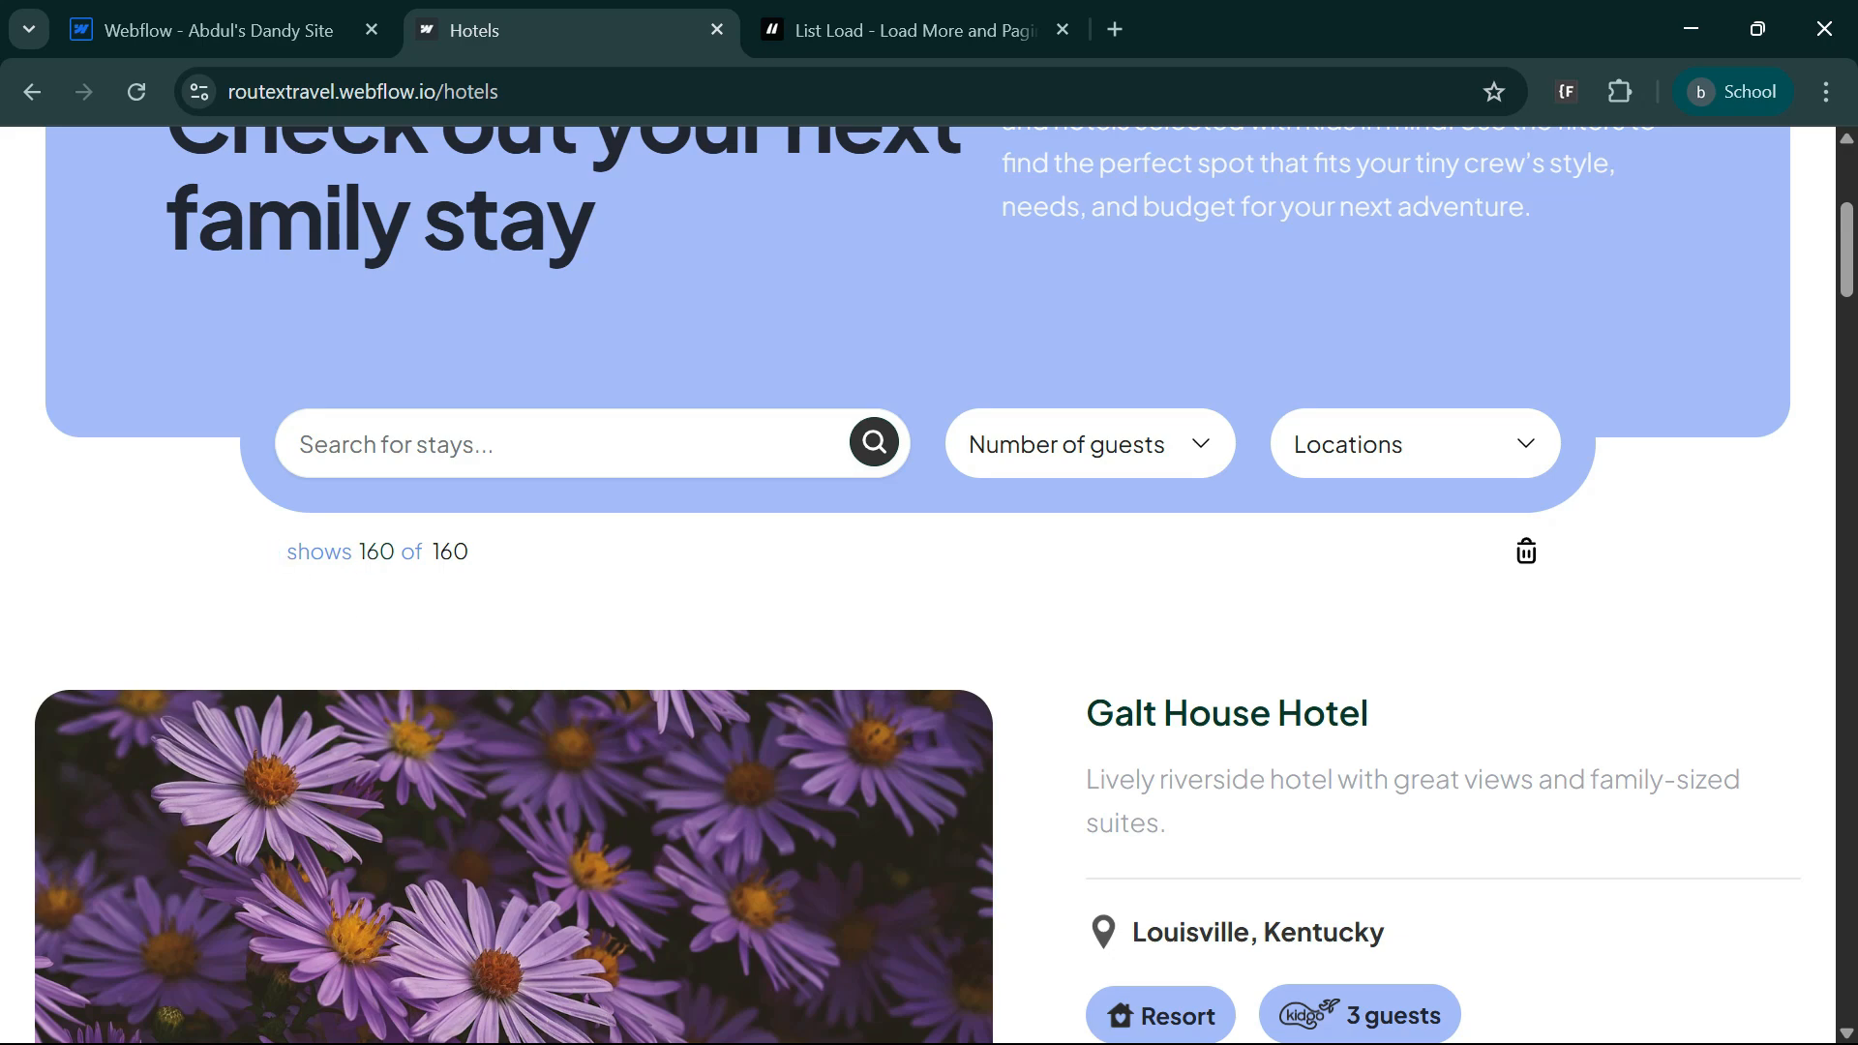
pyautogui.scroll(2, 665, 900)
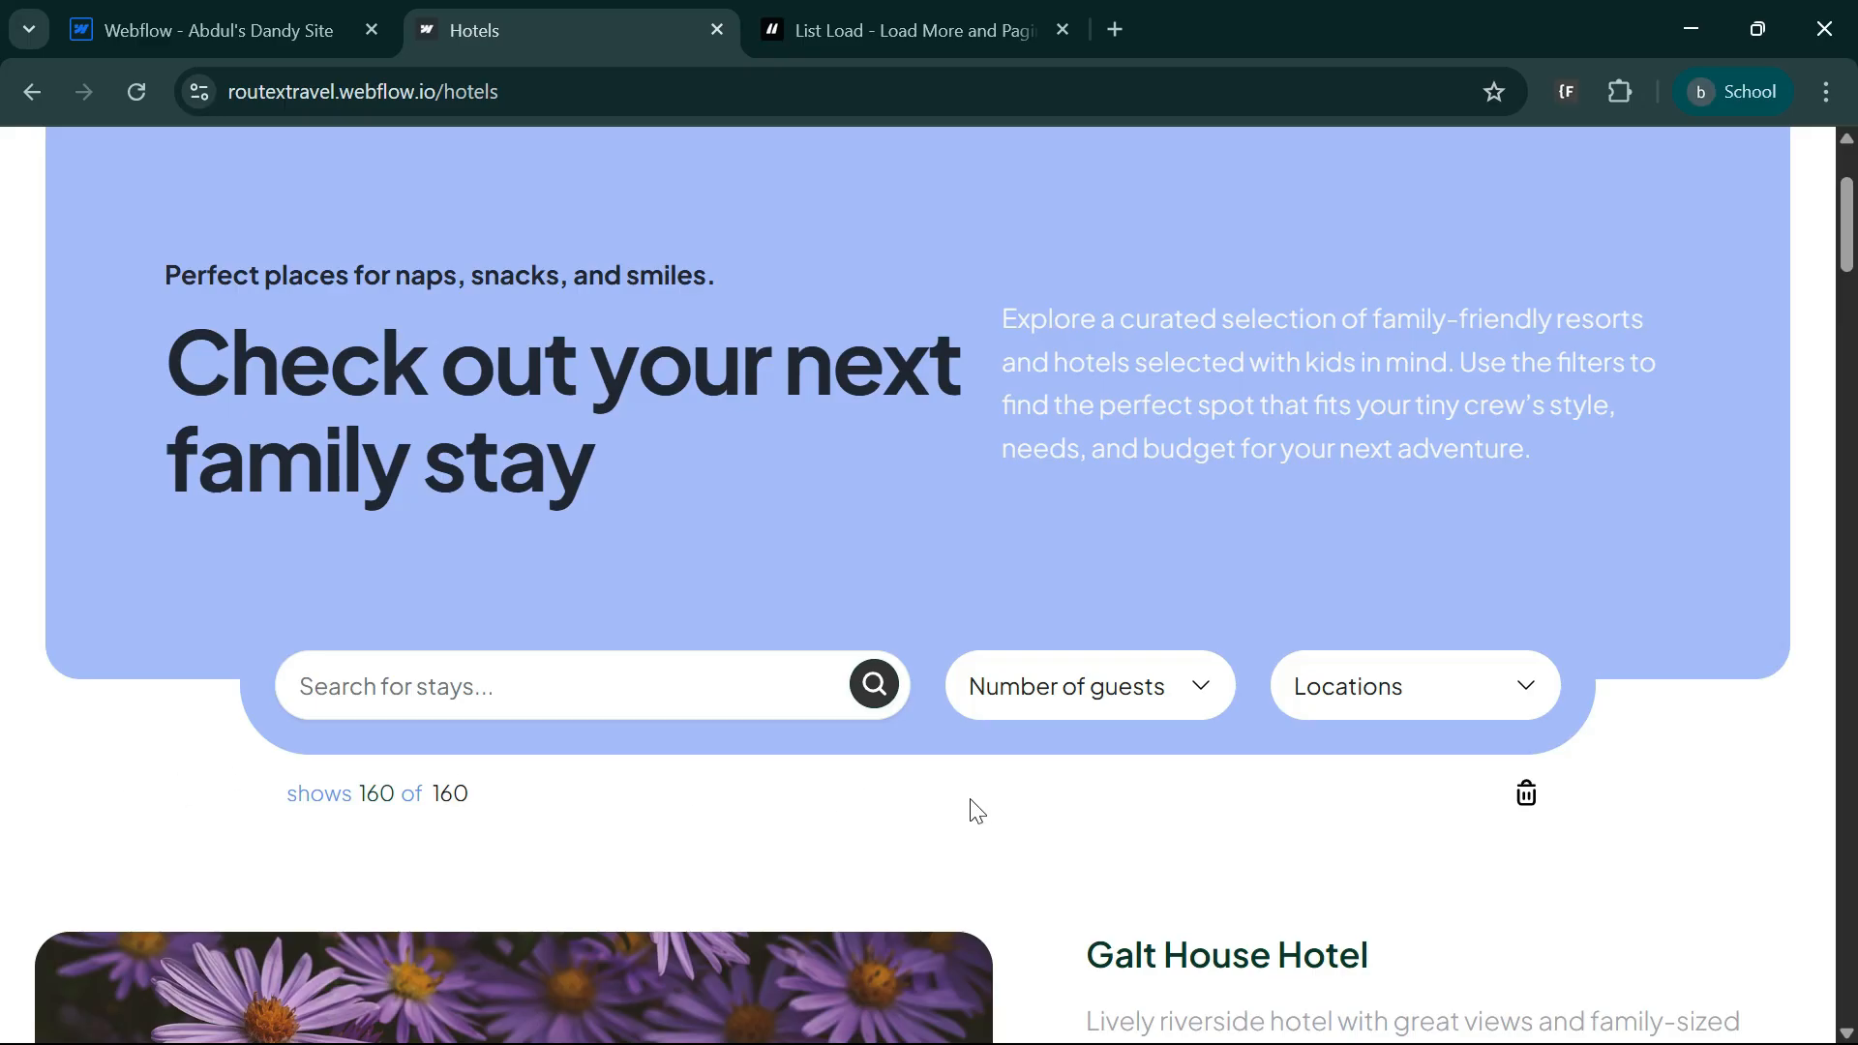
pyautogui.scroll(-20, 975, 810)
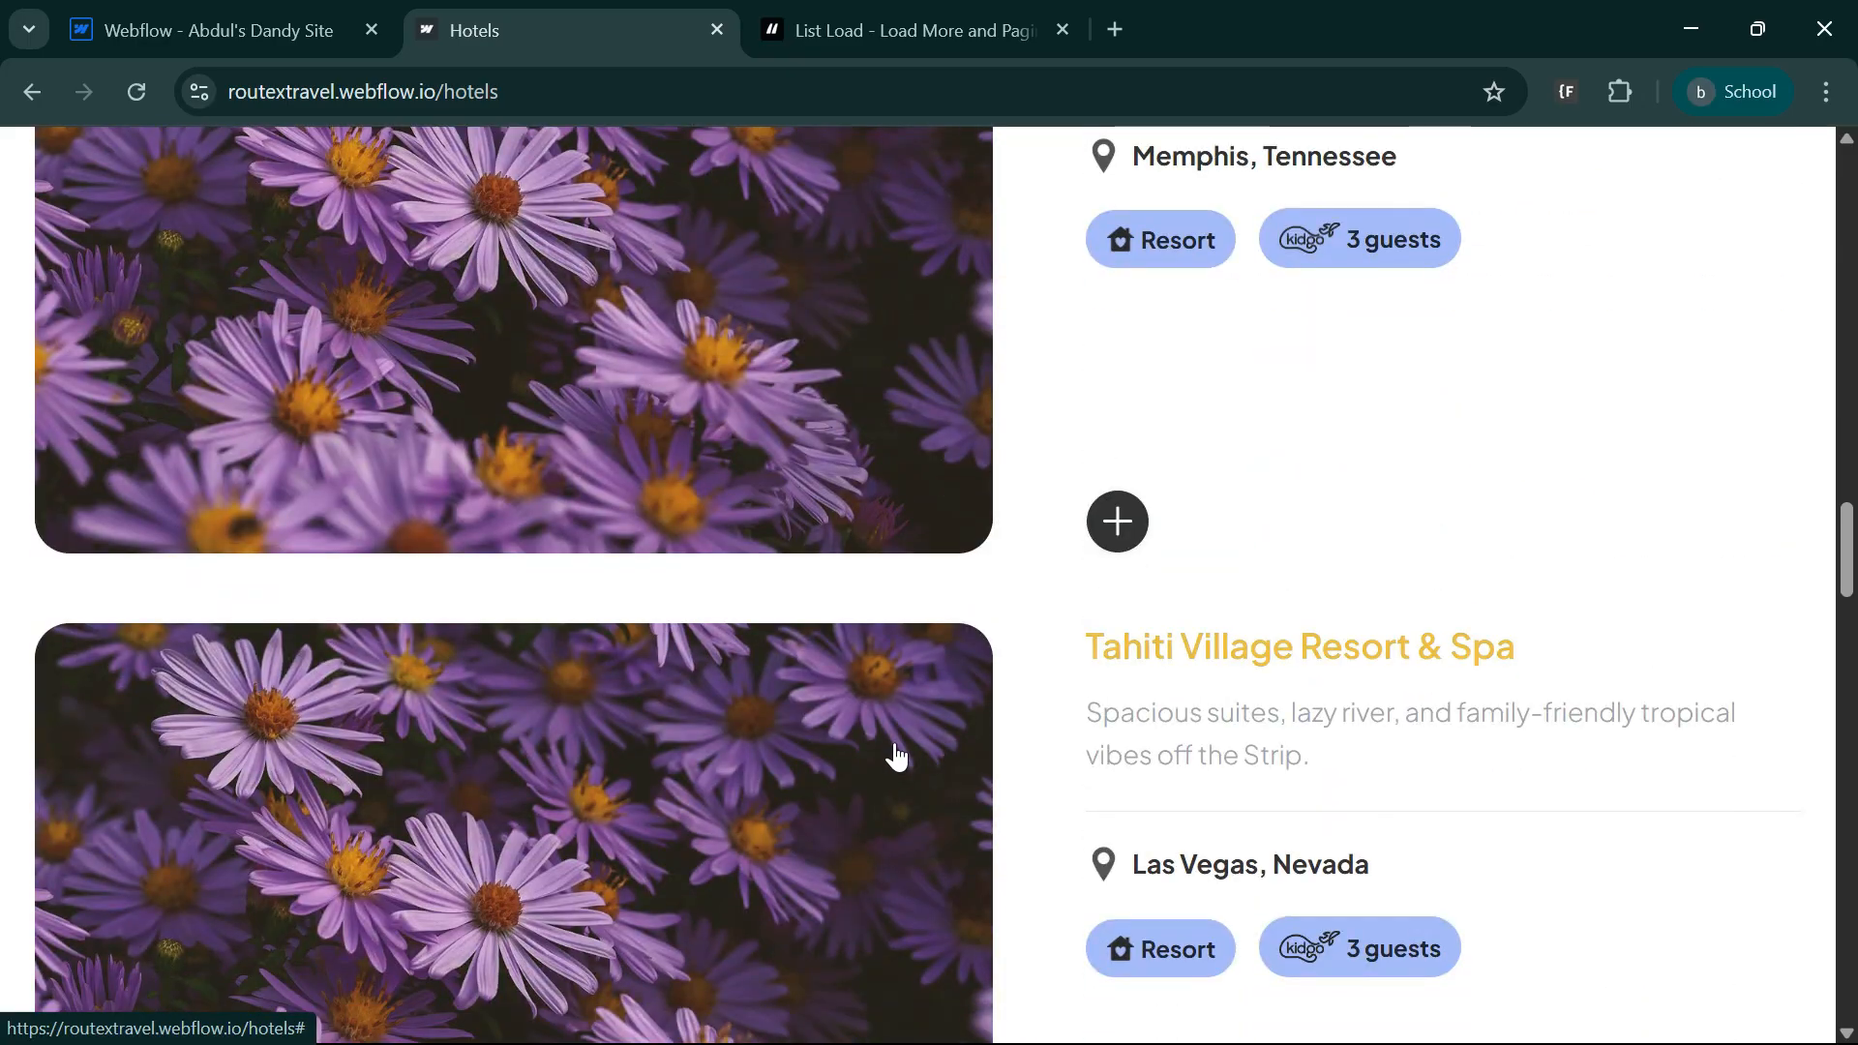
pyautogui.scroll(-20, 896, 756)
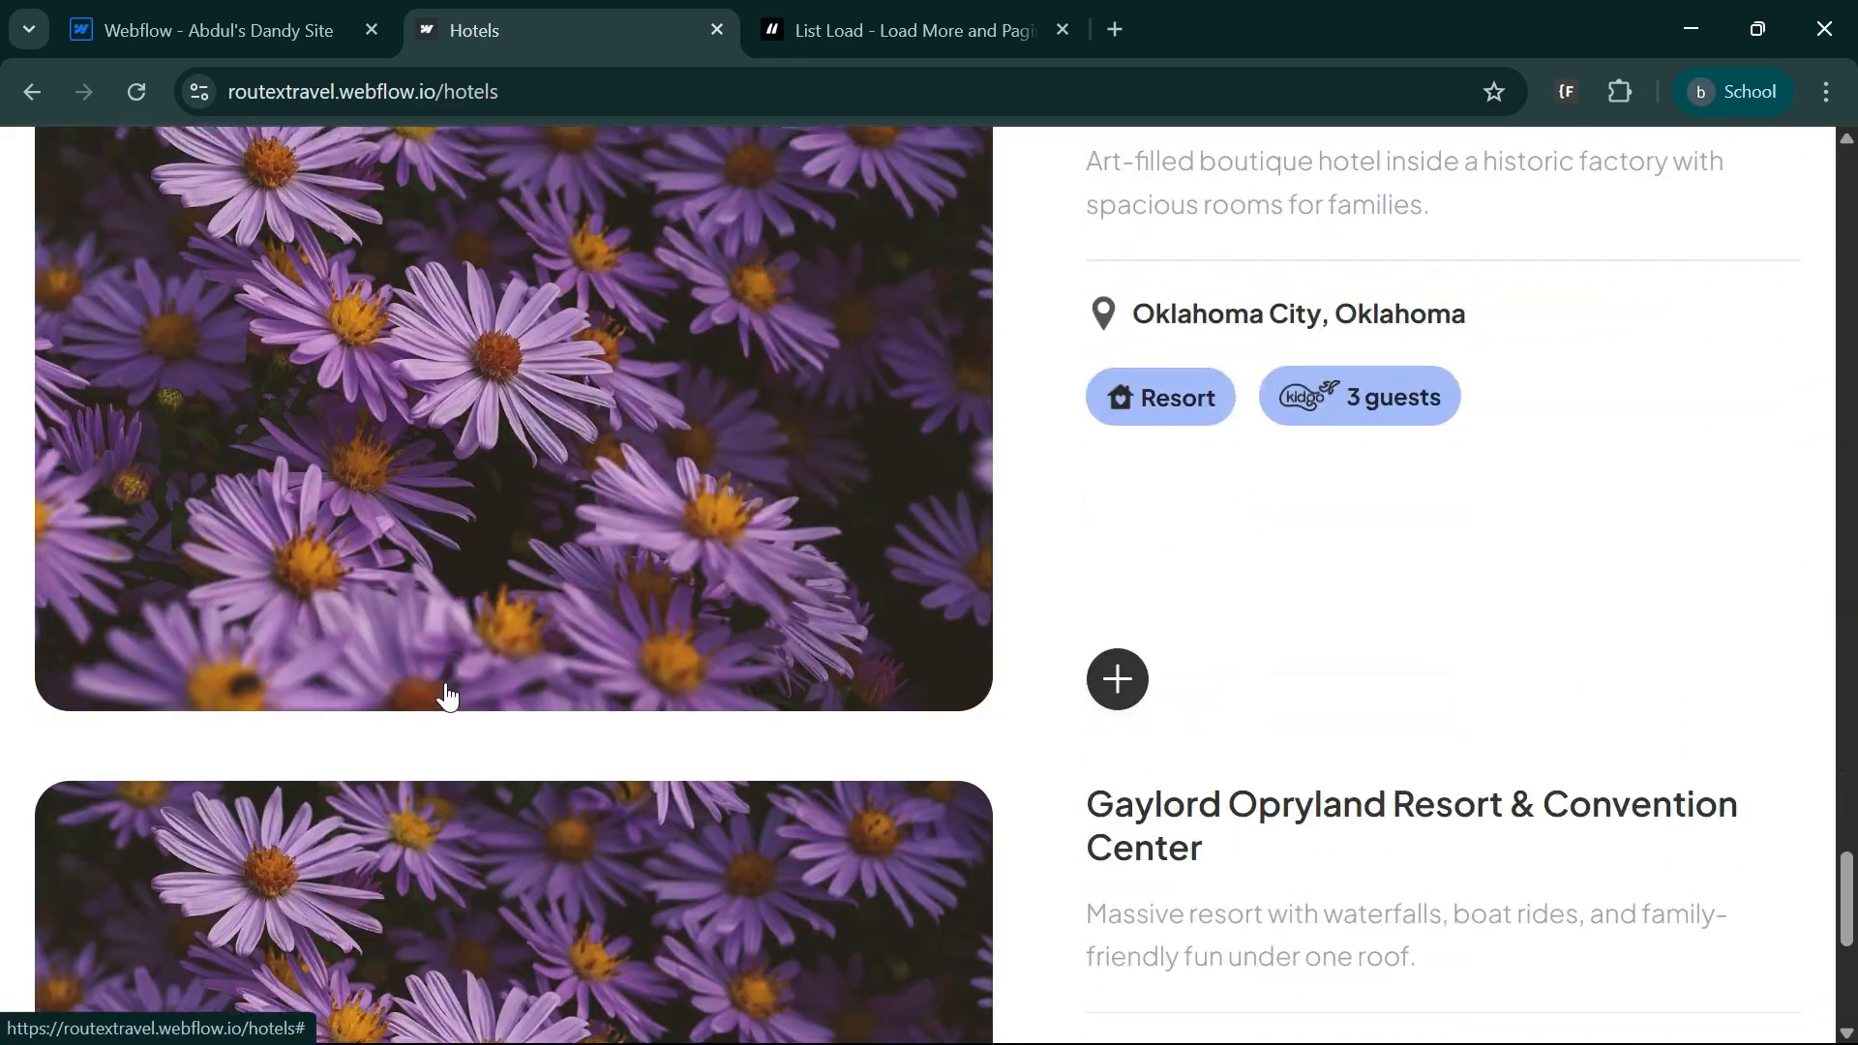
pyautogui.scroll(-7, 447, 695)
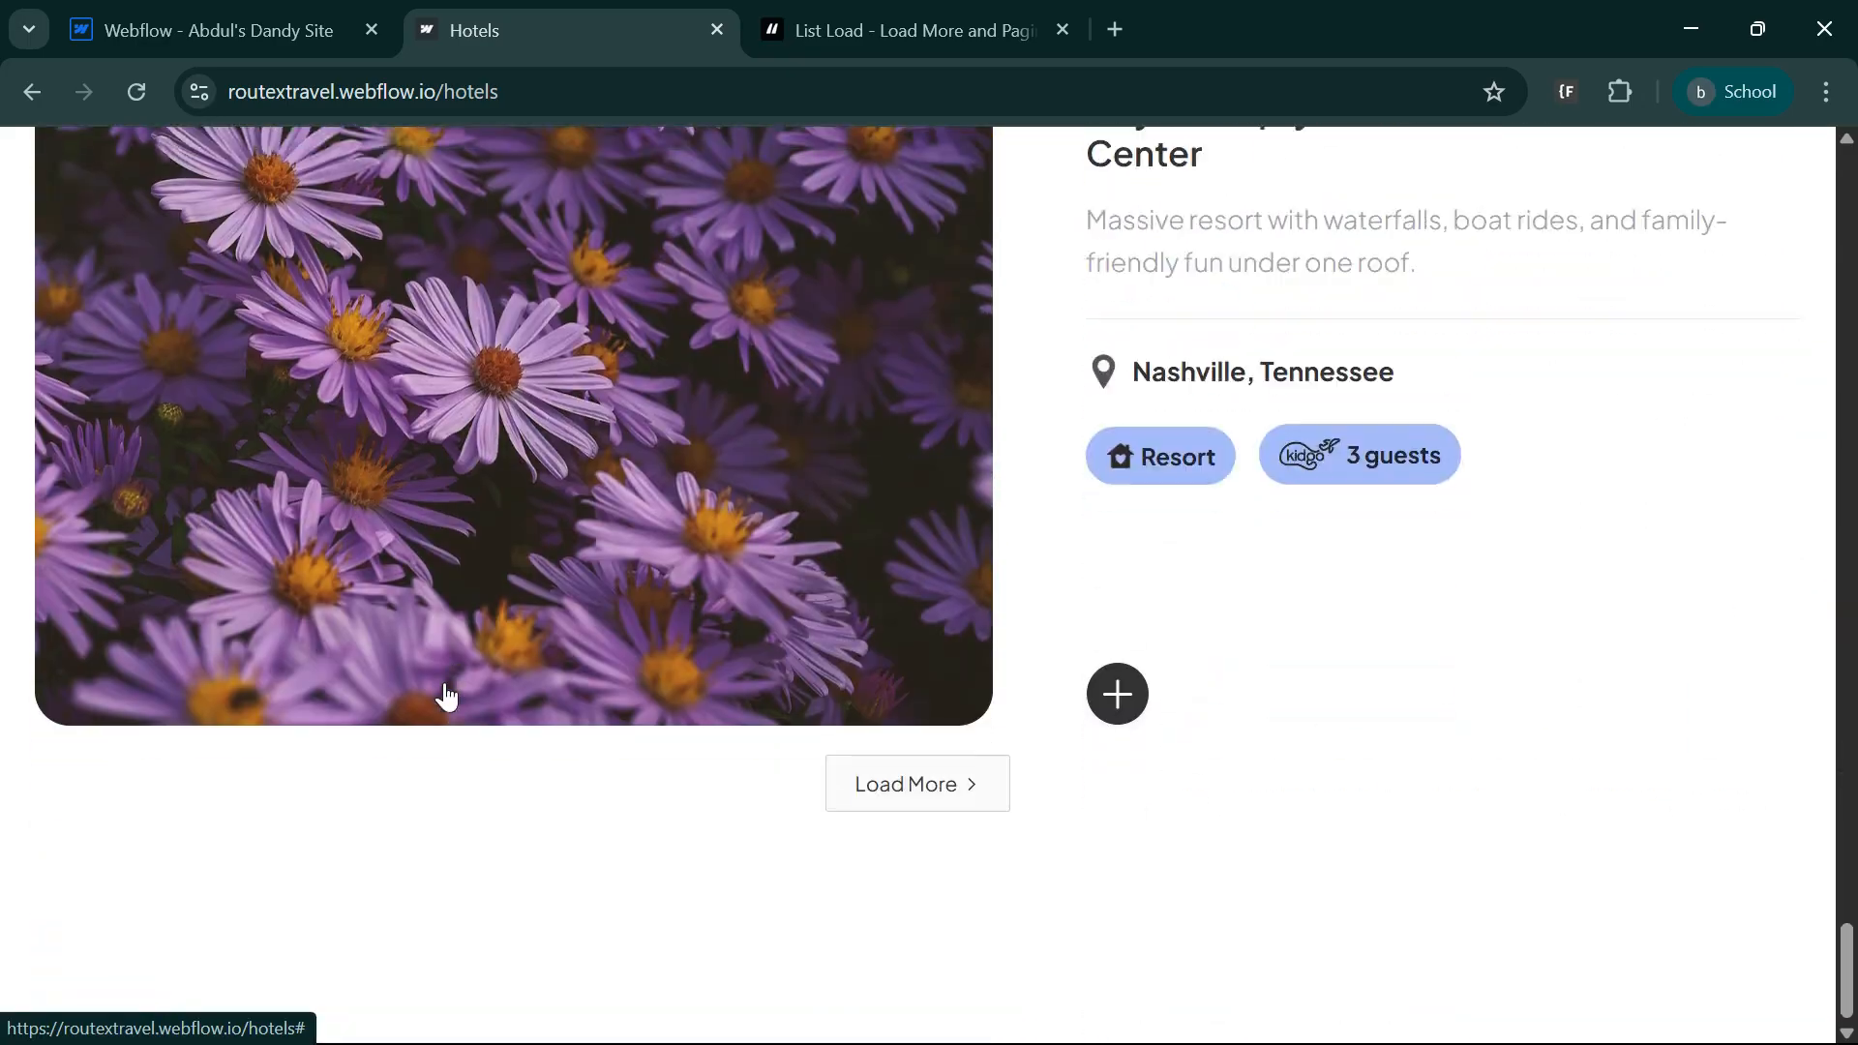
# - Test Load More on the live Hotels page by loading two further batches of hotels and looking through them
pyautogui.click(911, 795)
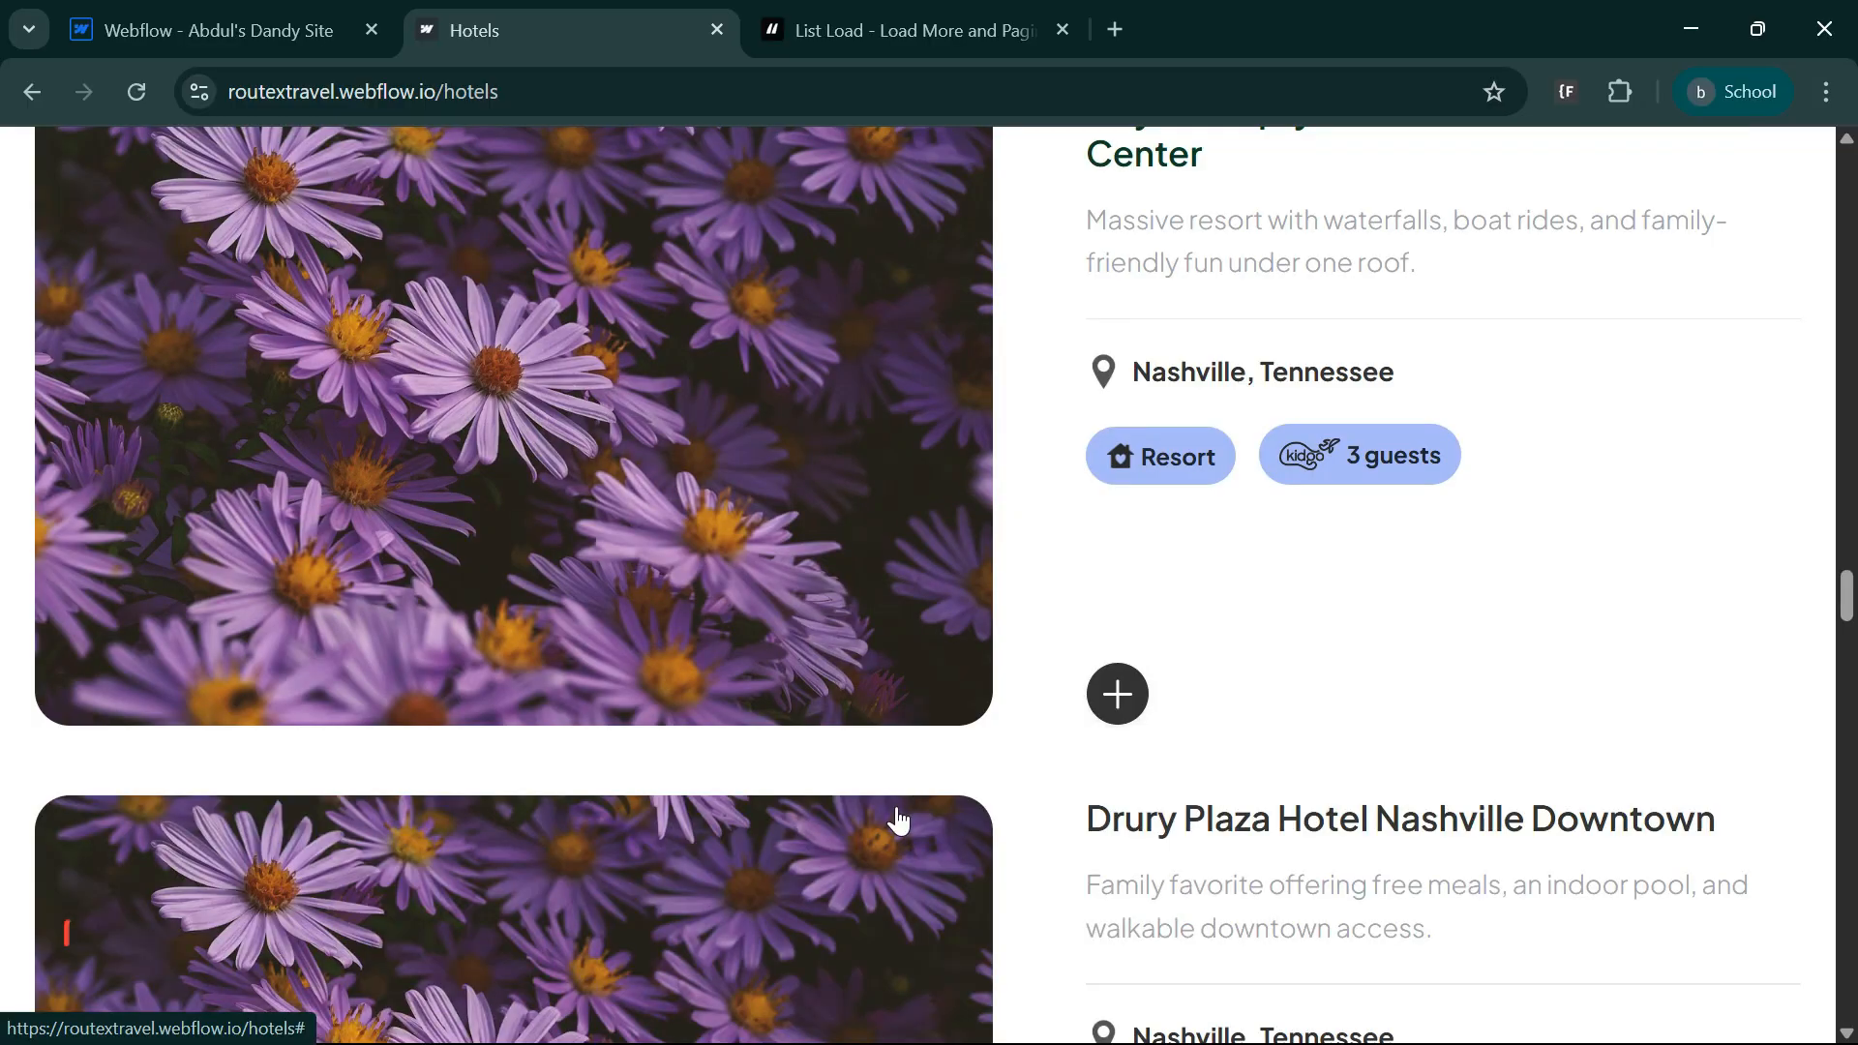
pyautogui.scroll(-1, 898, 819)
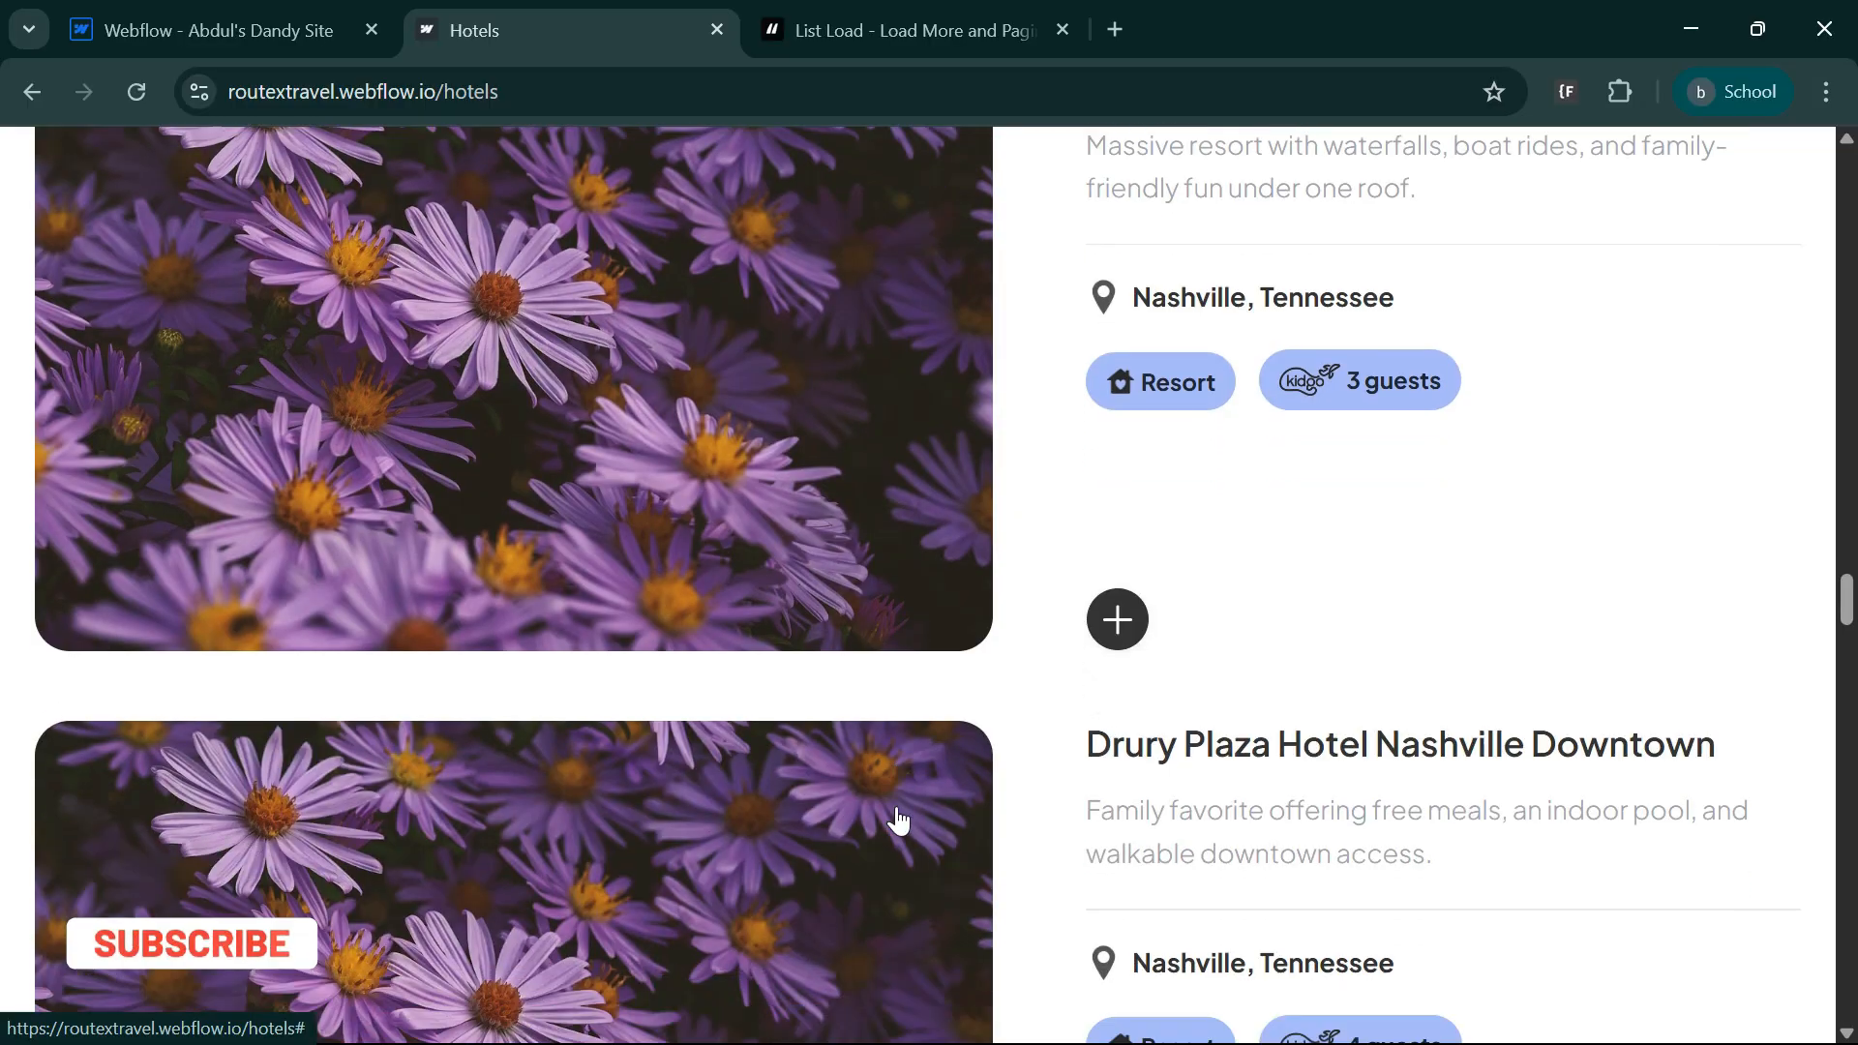
pyautogui.scroll(-20, 898, 820)
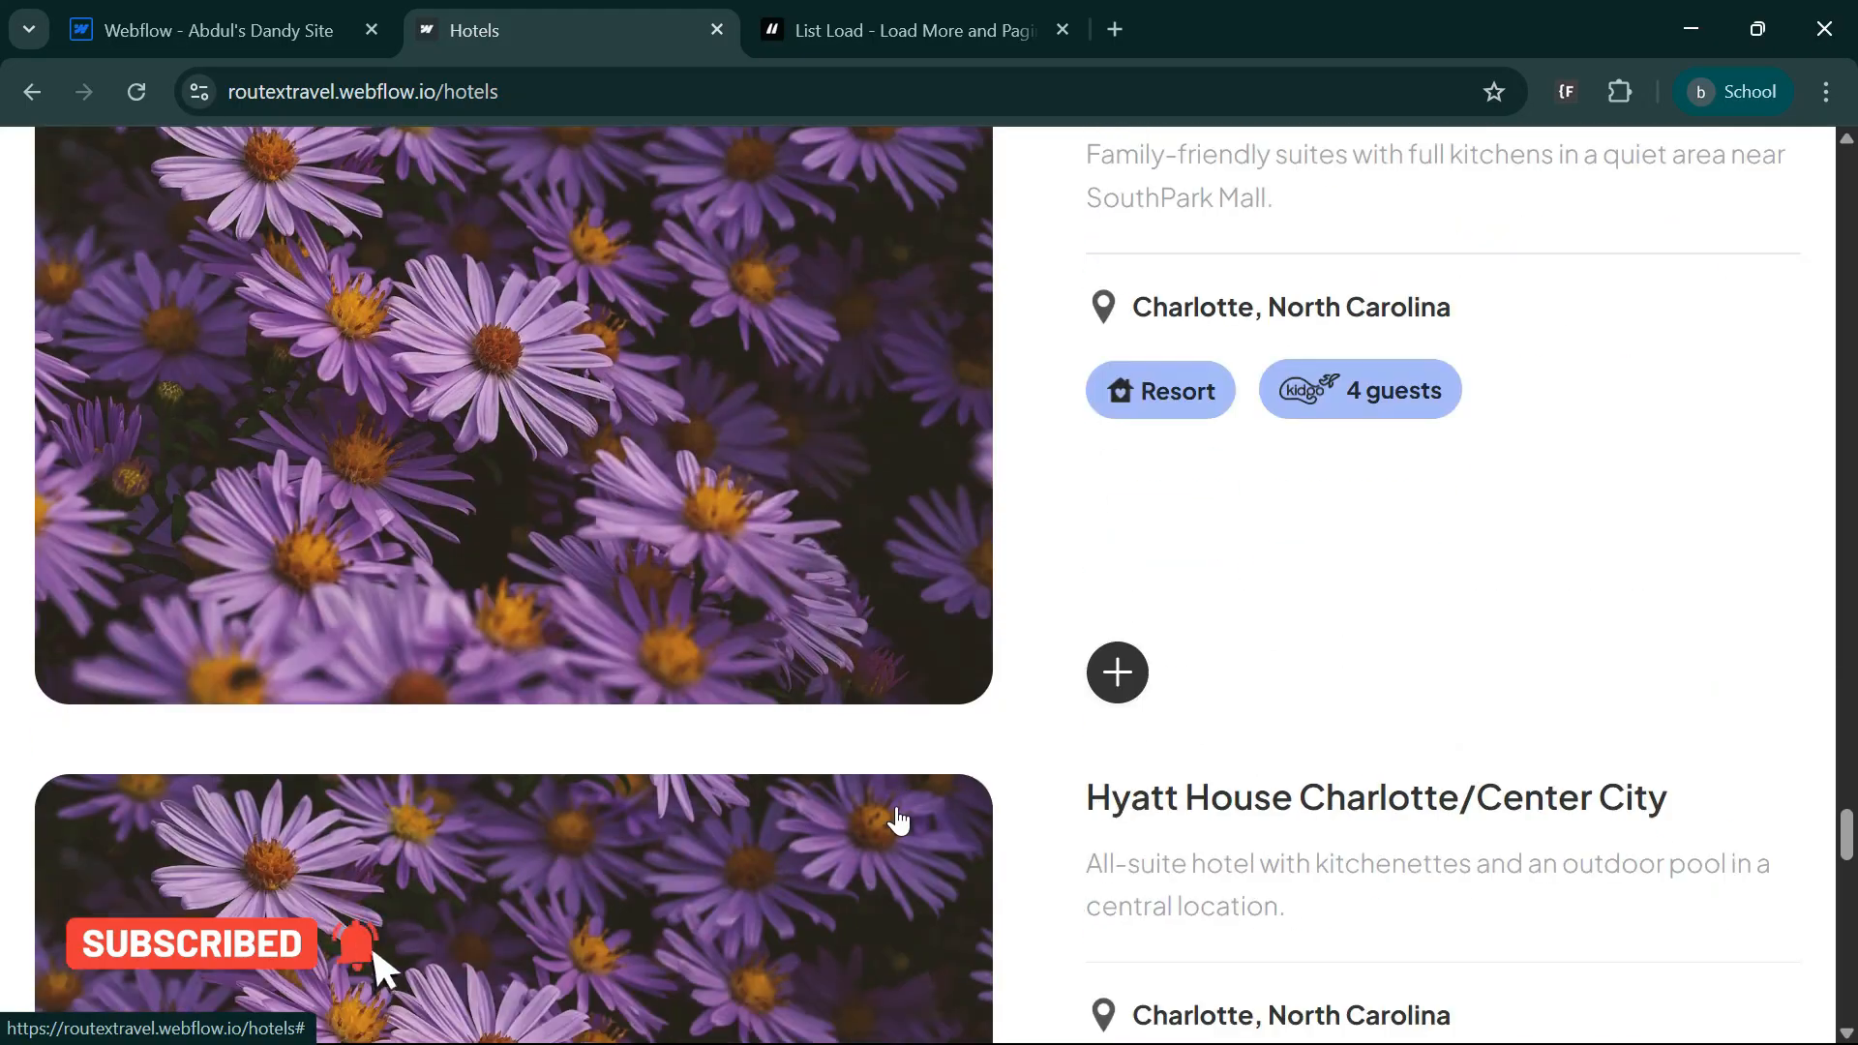
pyautogui.scroll(-20, 898, 820)
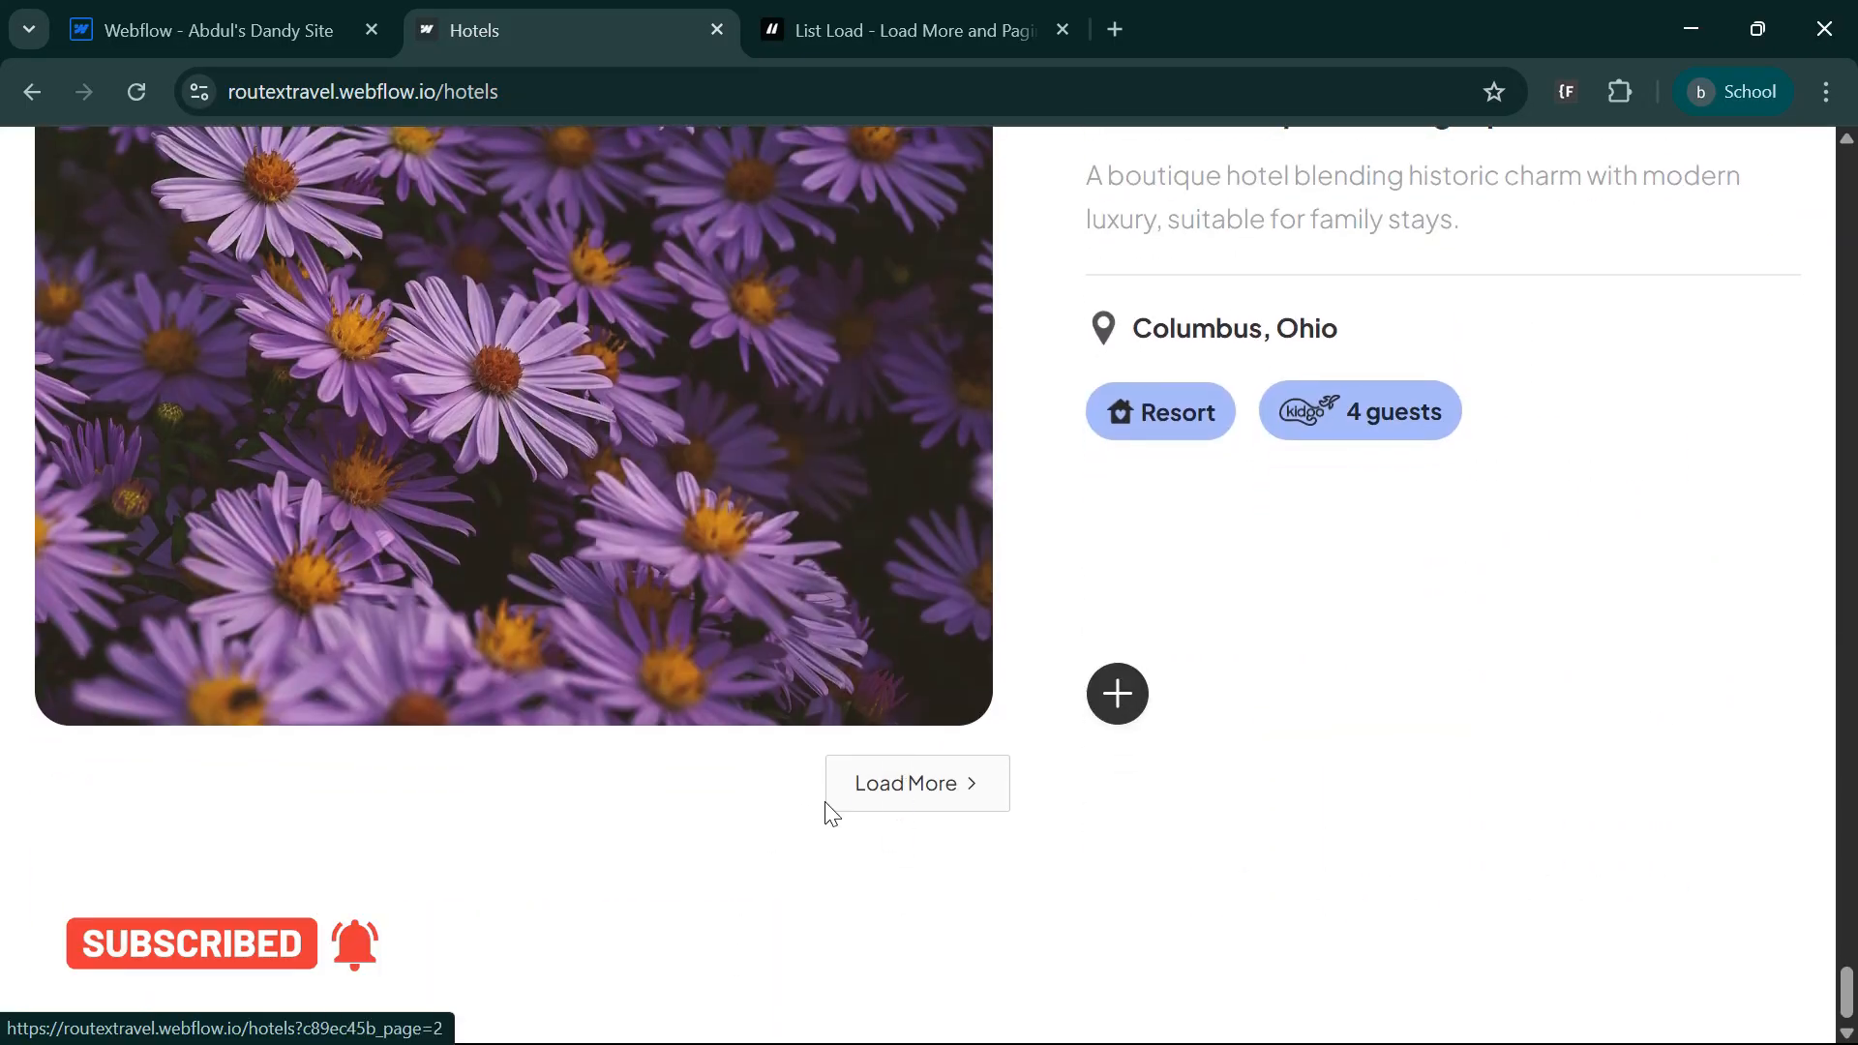
pyautogui.click(945, 789)
pyautogui.scroll(-20, 884, 829)
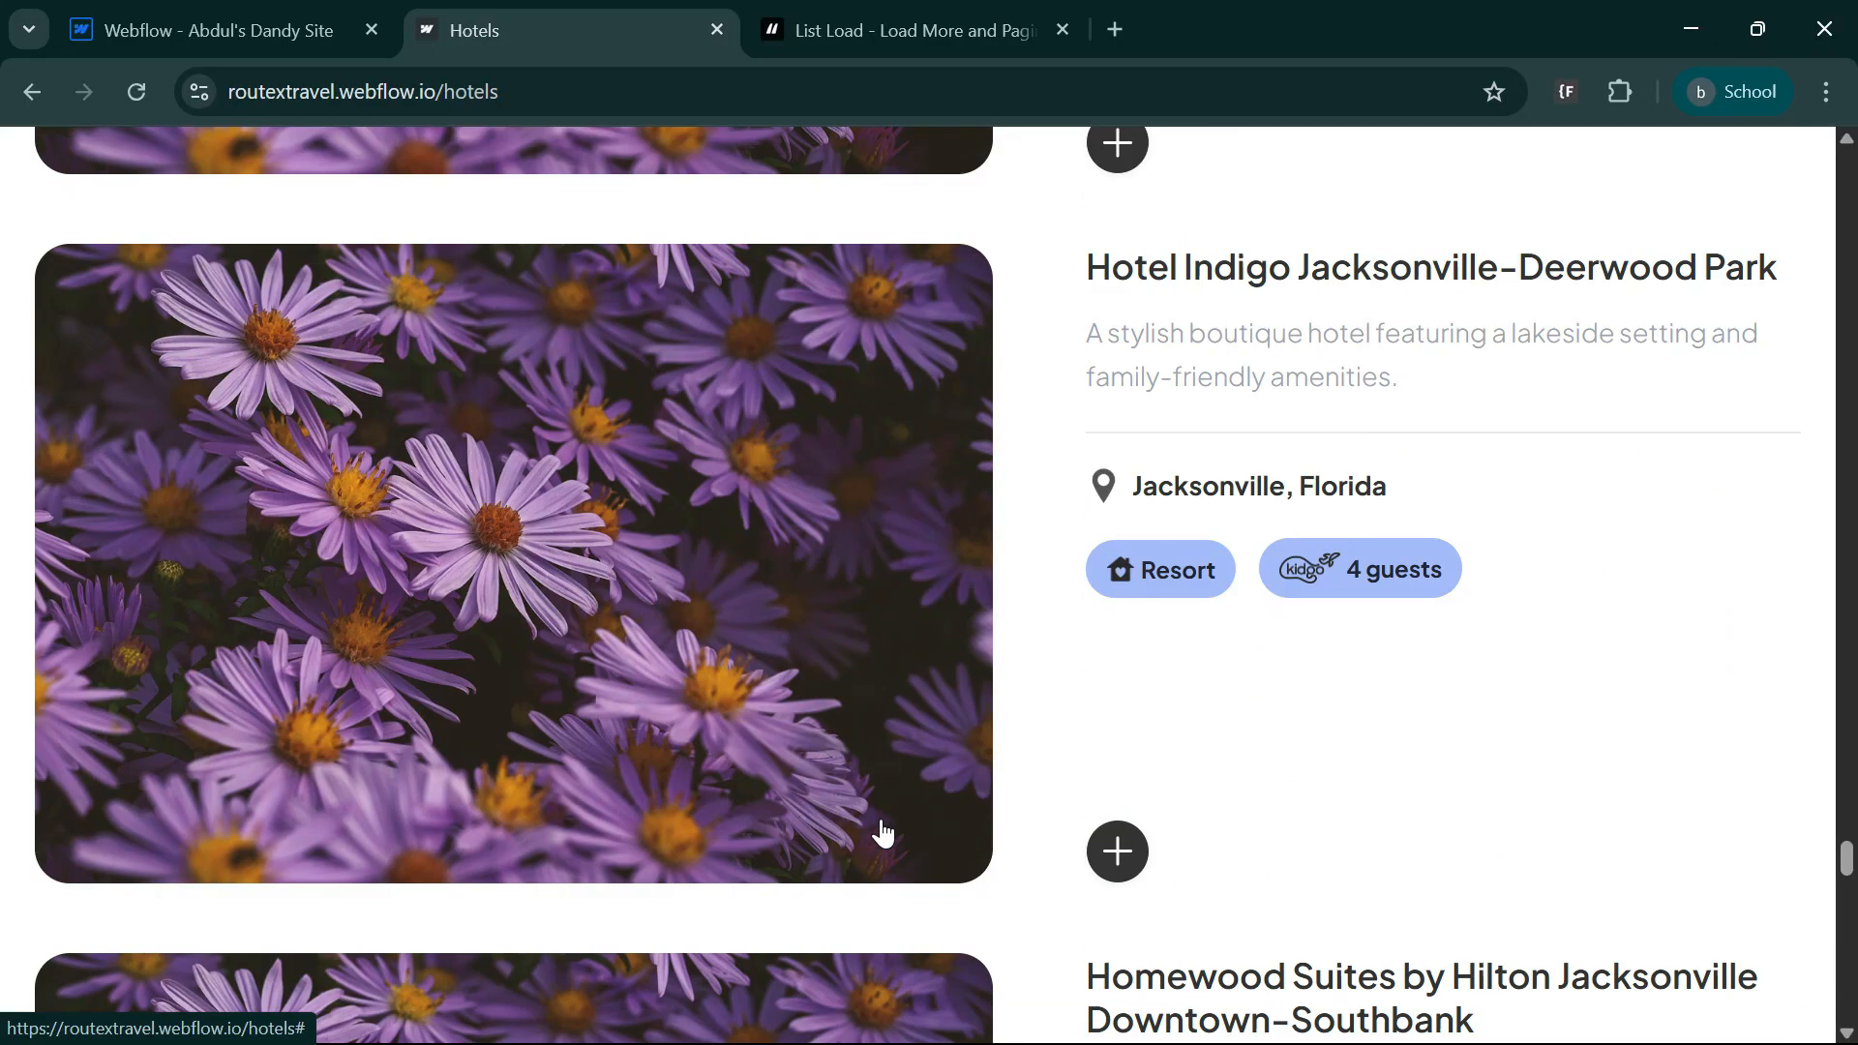
pyautogui.scroll(-20, 884, 829)
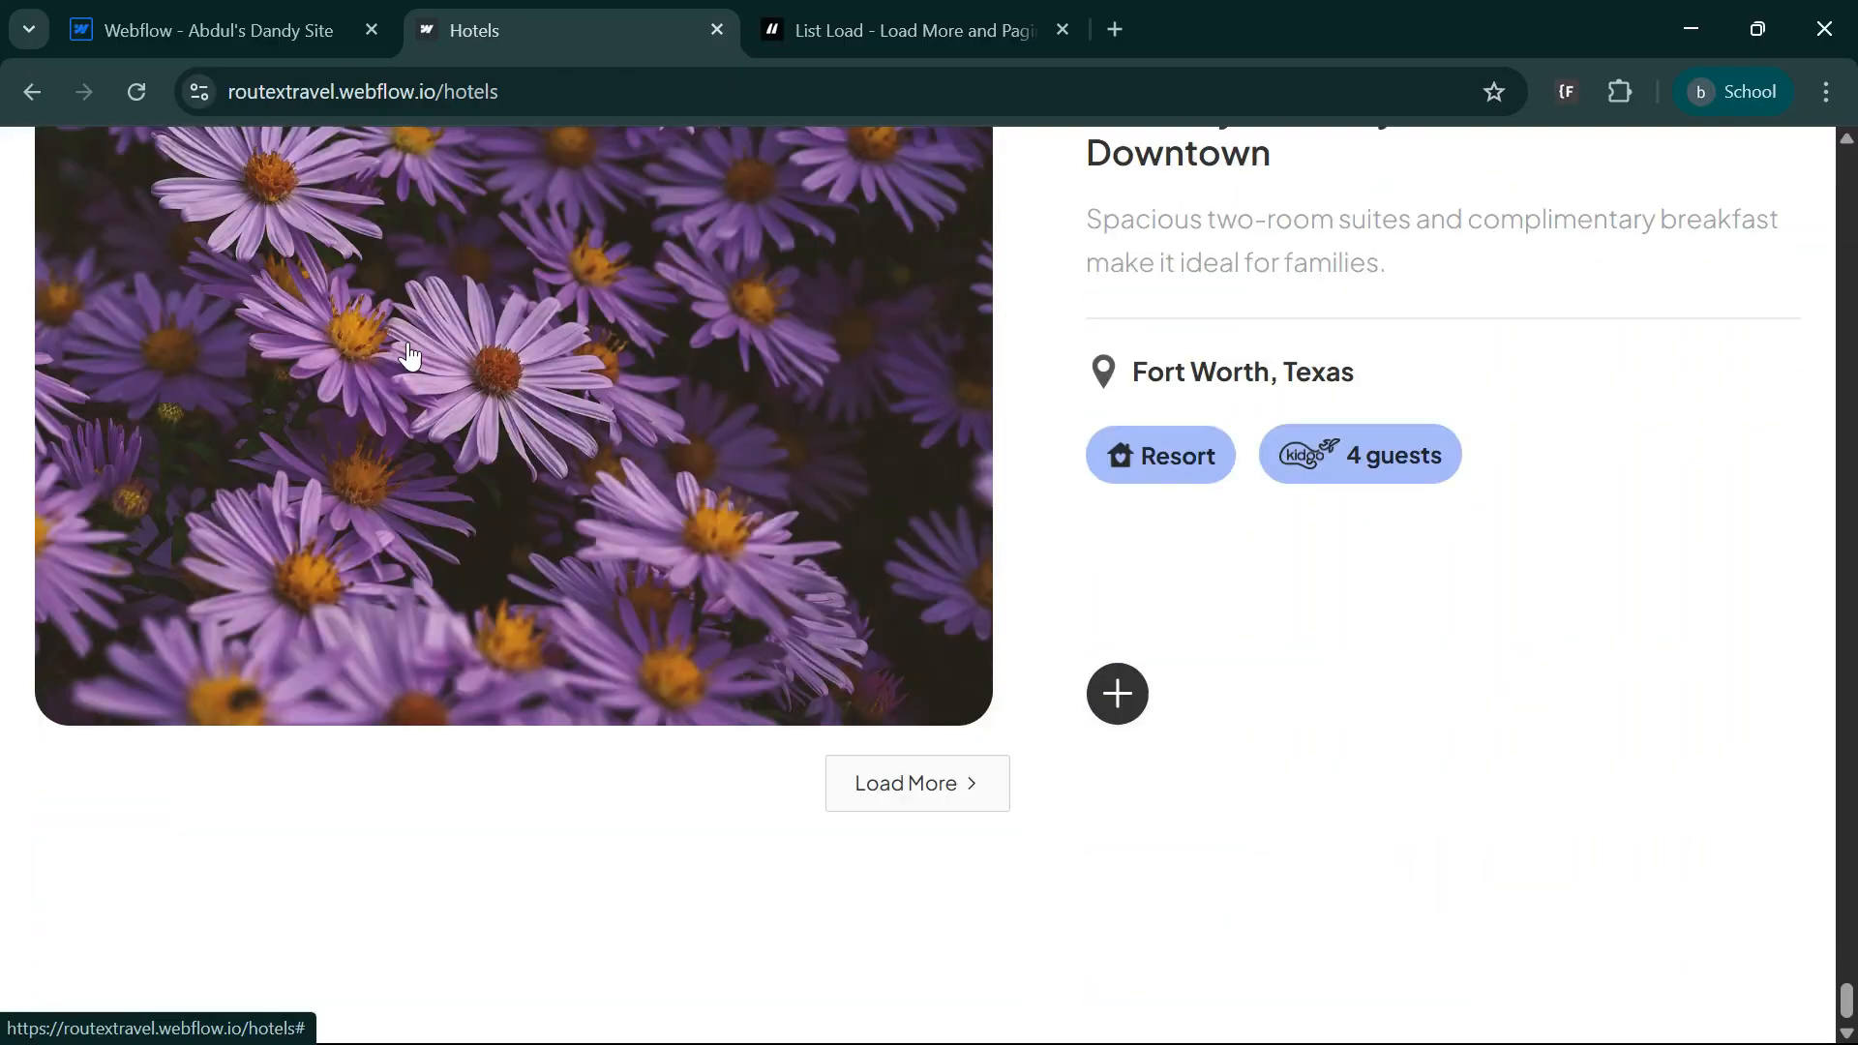
# - Review the optional count elements in the Finsweet List Load documentation and open the Load More live demo
pyautogui.click(822, 13)
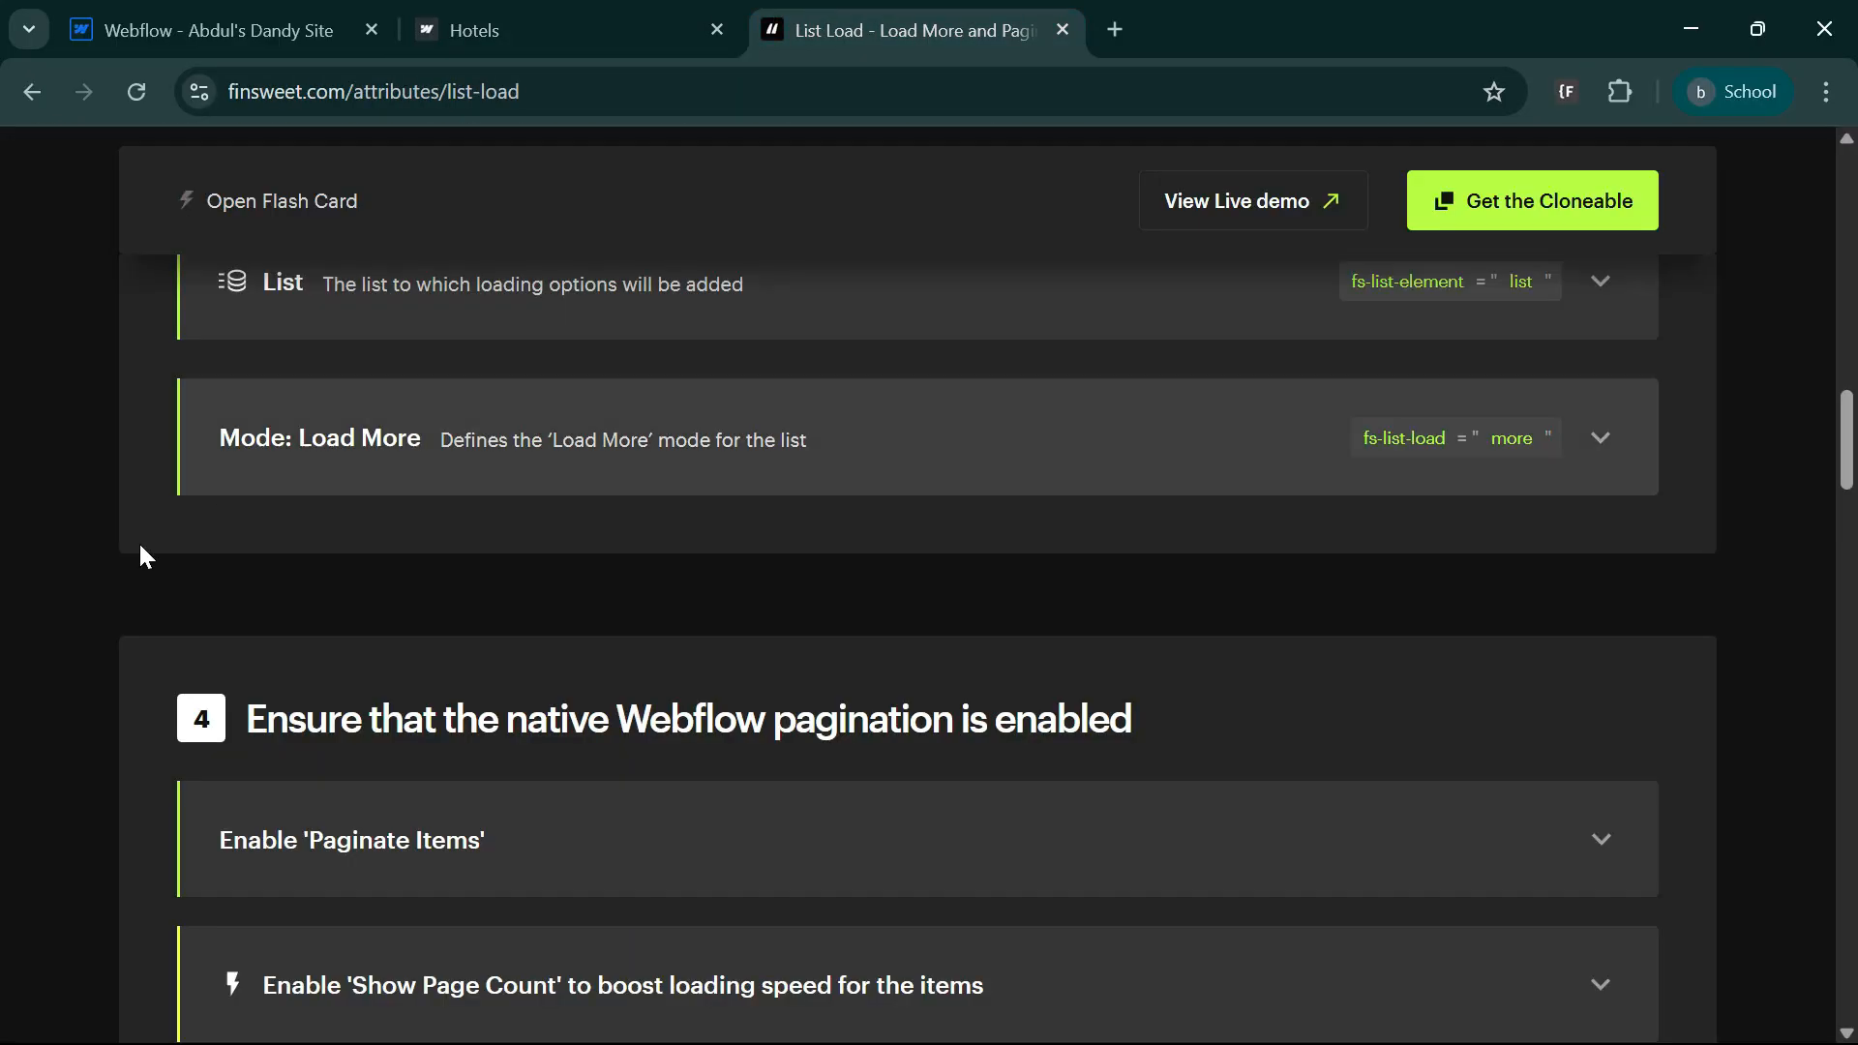
pyautogui.scroll(-5, 402, 705)
pyautogui.scroll(-10, 511, 870)
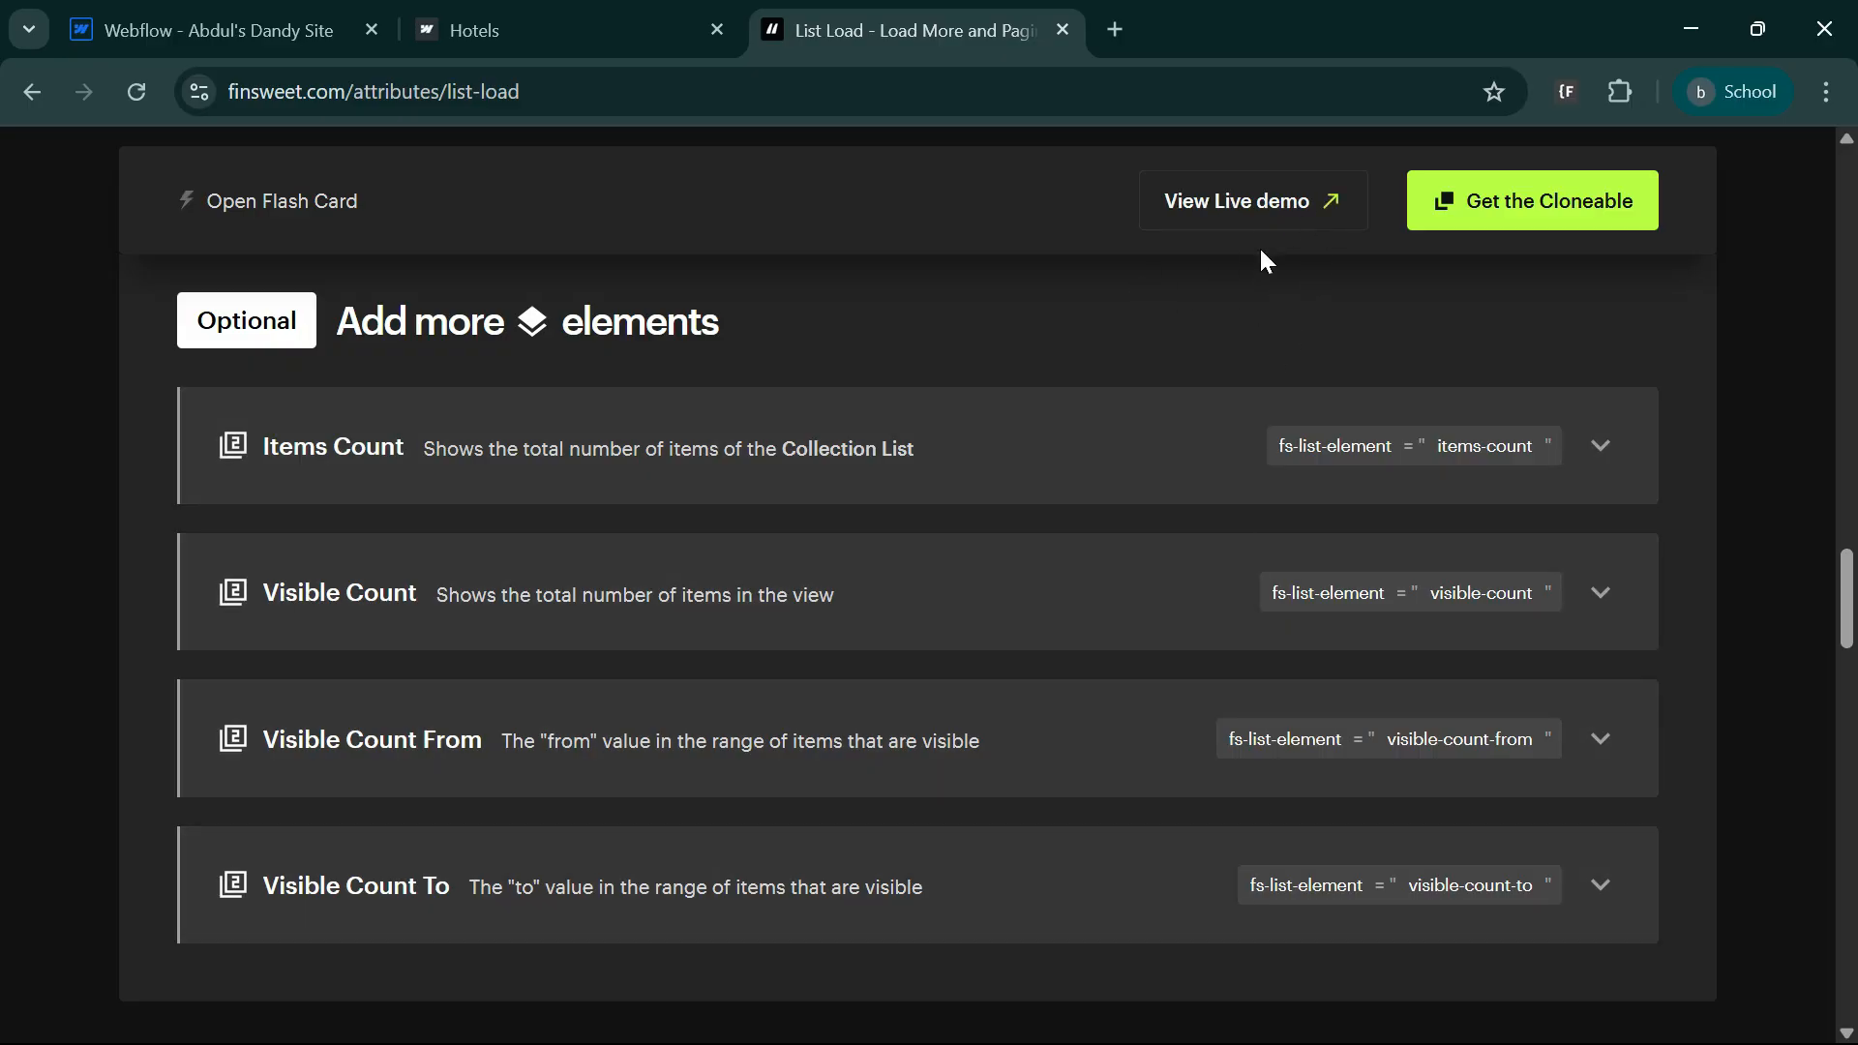
pyautogui.click(1273, 213)
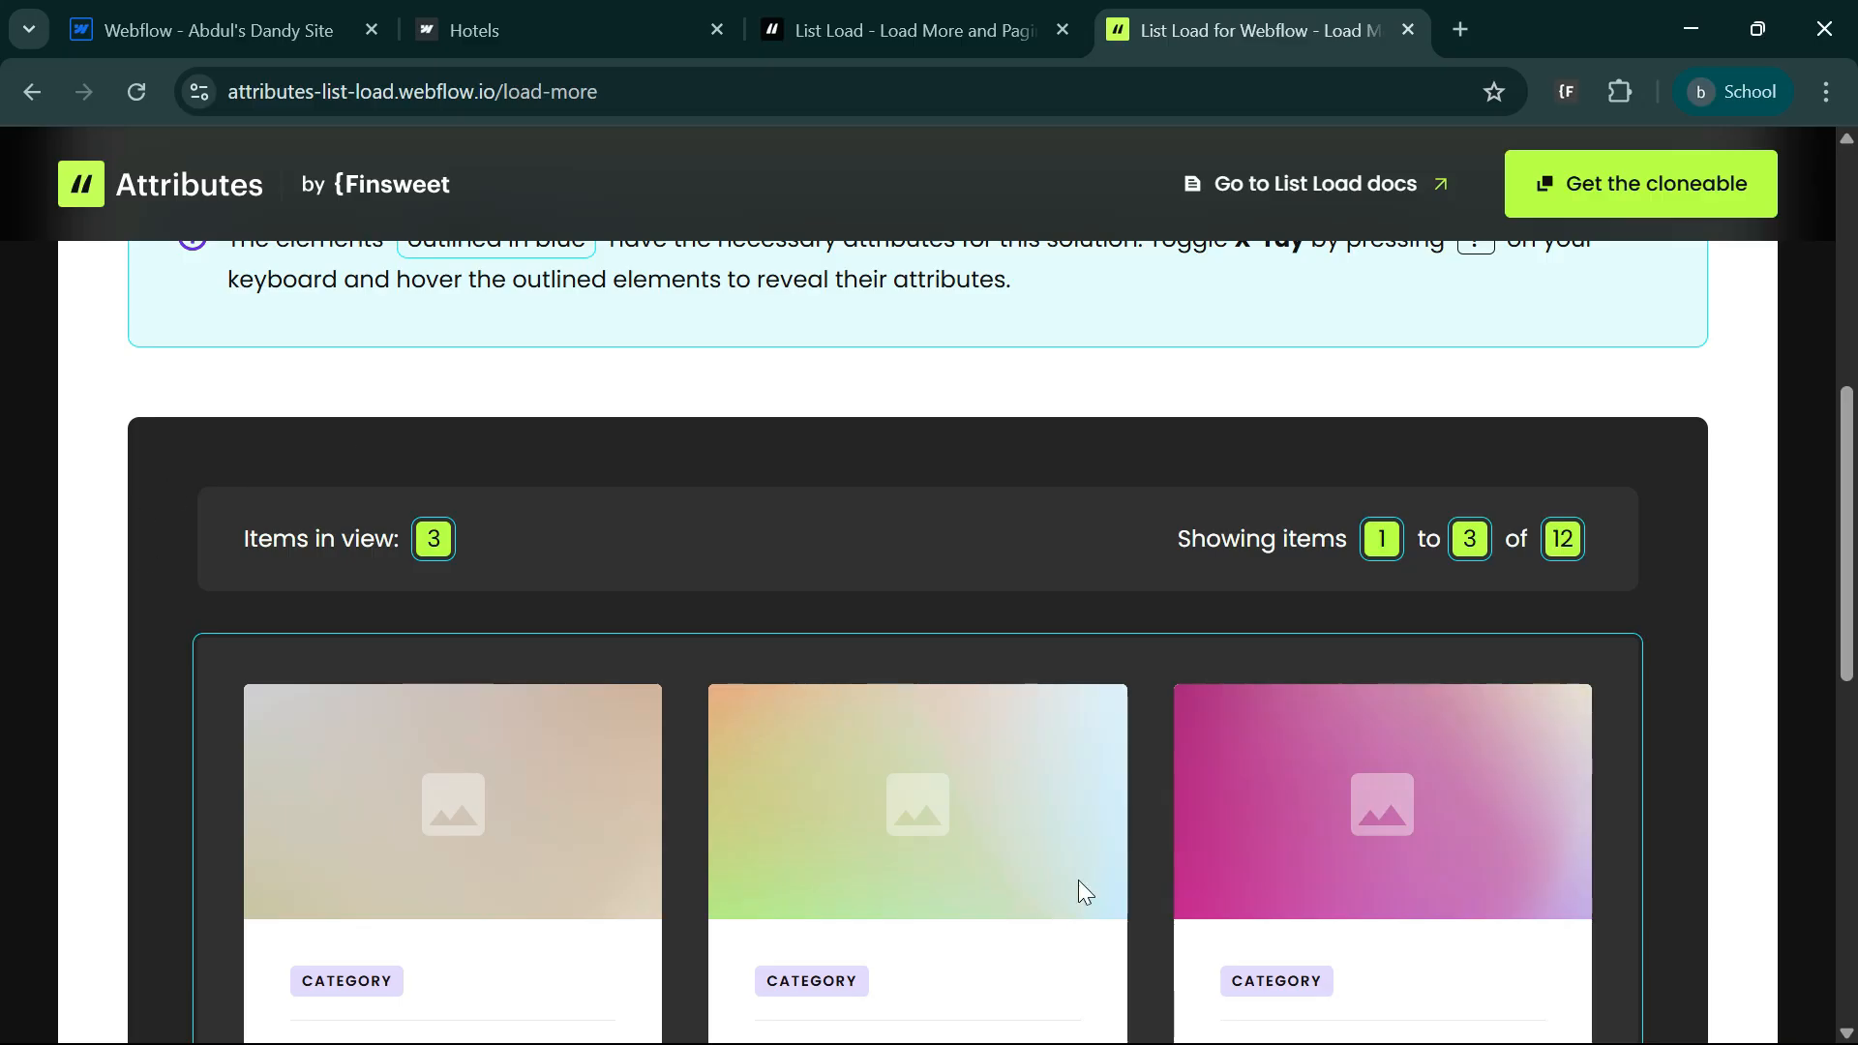
pyautogui.moveTo(859, 760)
# - Expand the Visible Count instructions in the documentation, and load more items in the live demo to watch its item counters
pyautogui.click(852, 24)
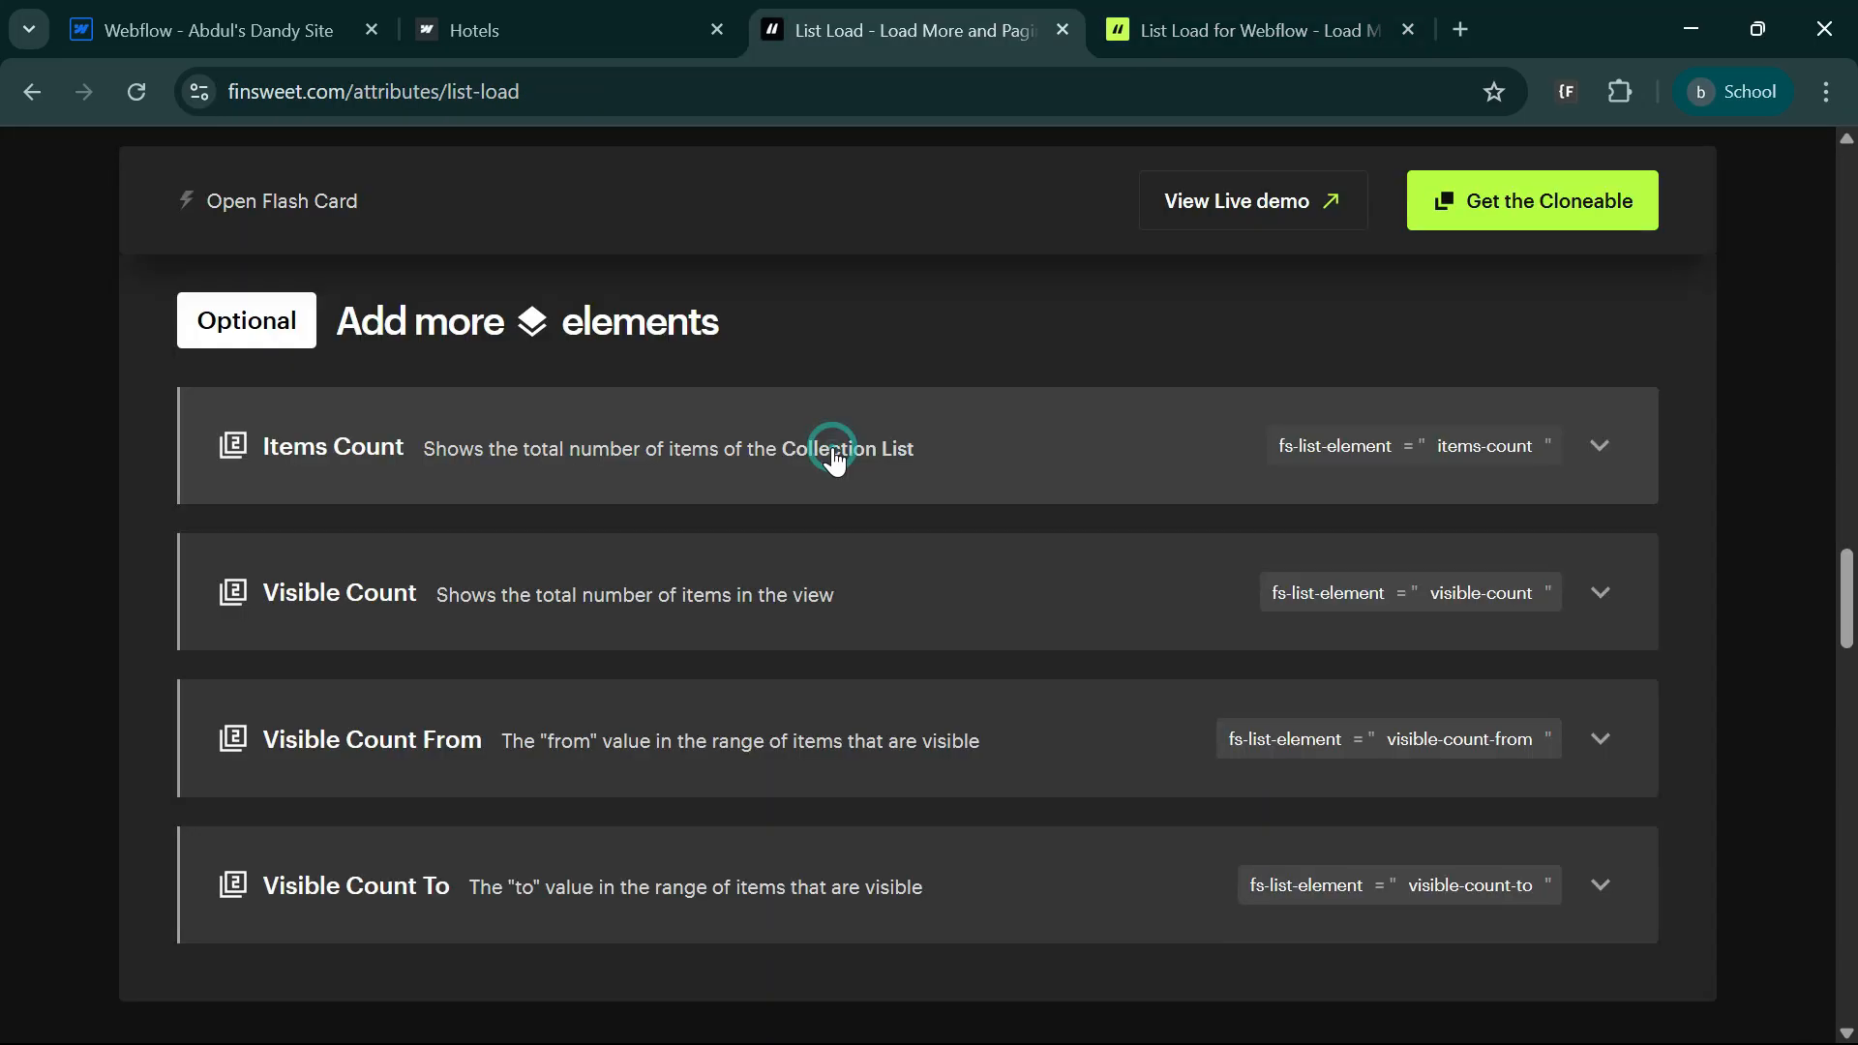
pyautogui.click(516, 619)
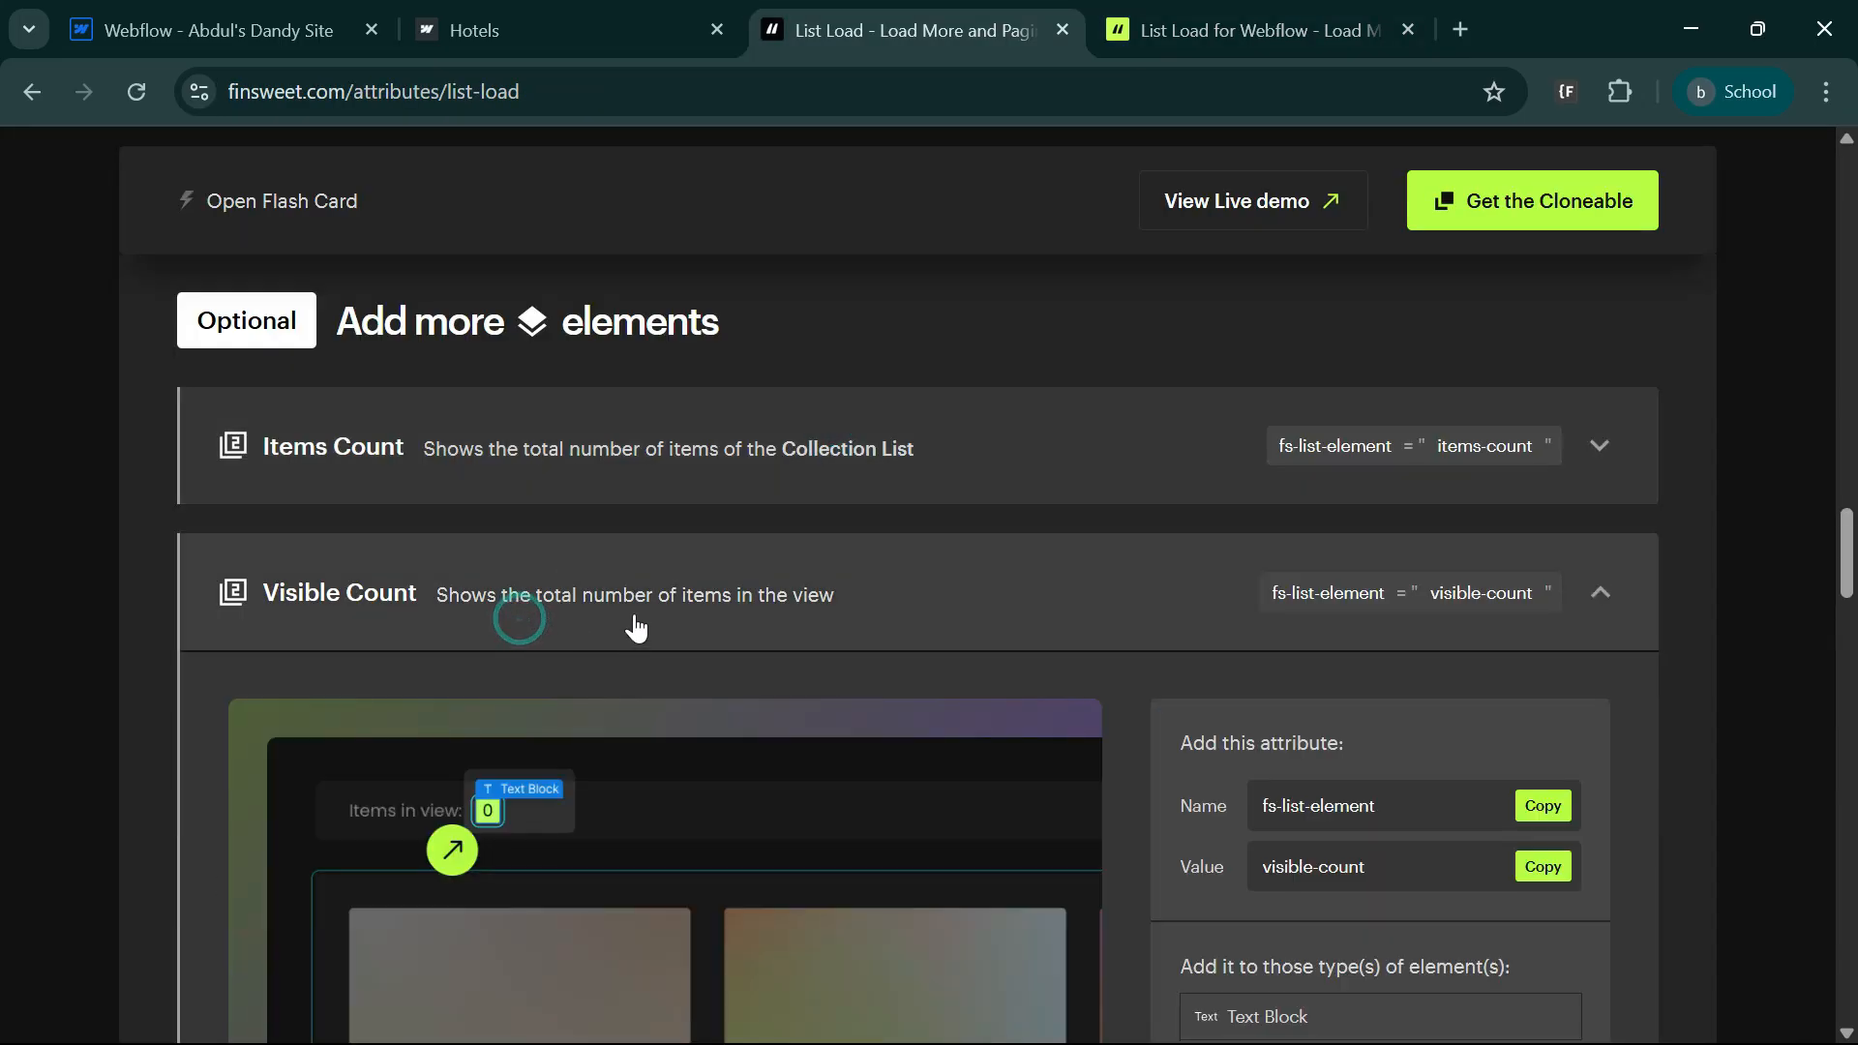
pyautogui.click(1132, 30)
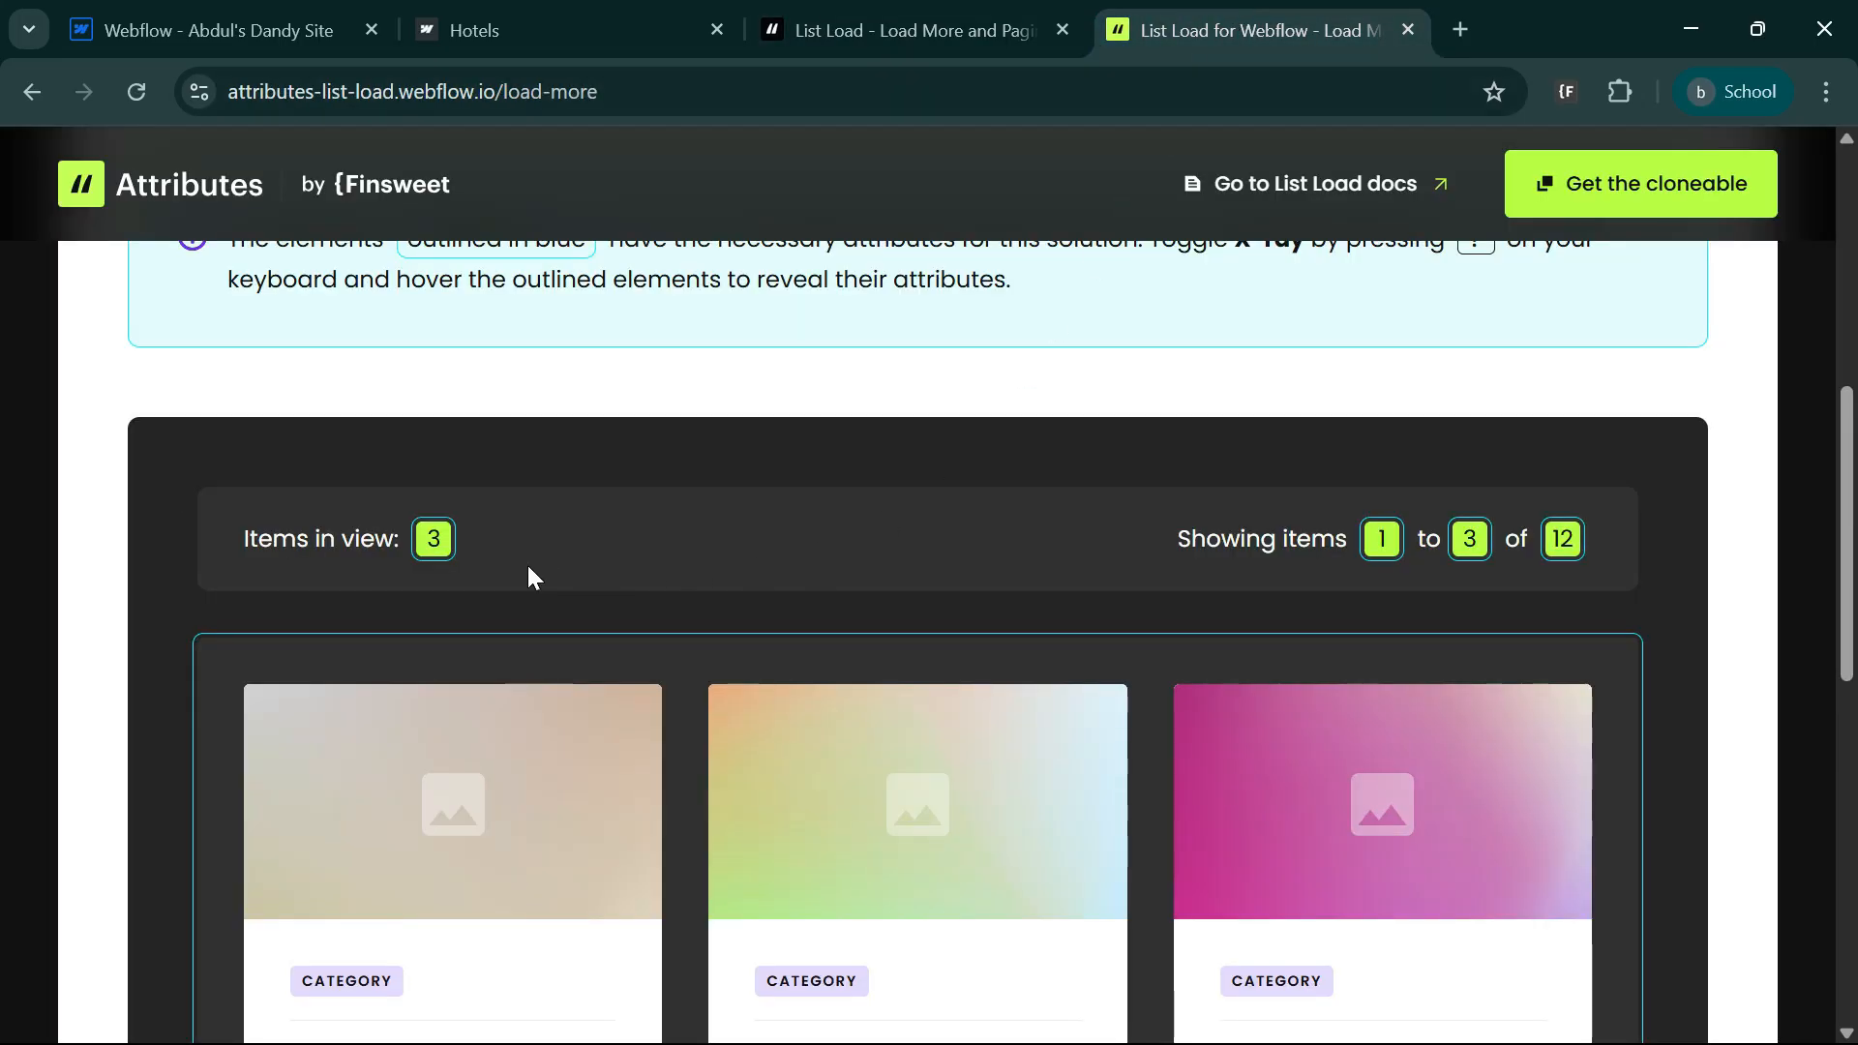
pyautogui.scroll(-10, 514, 576)
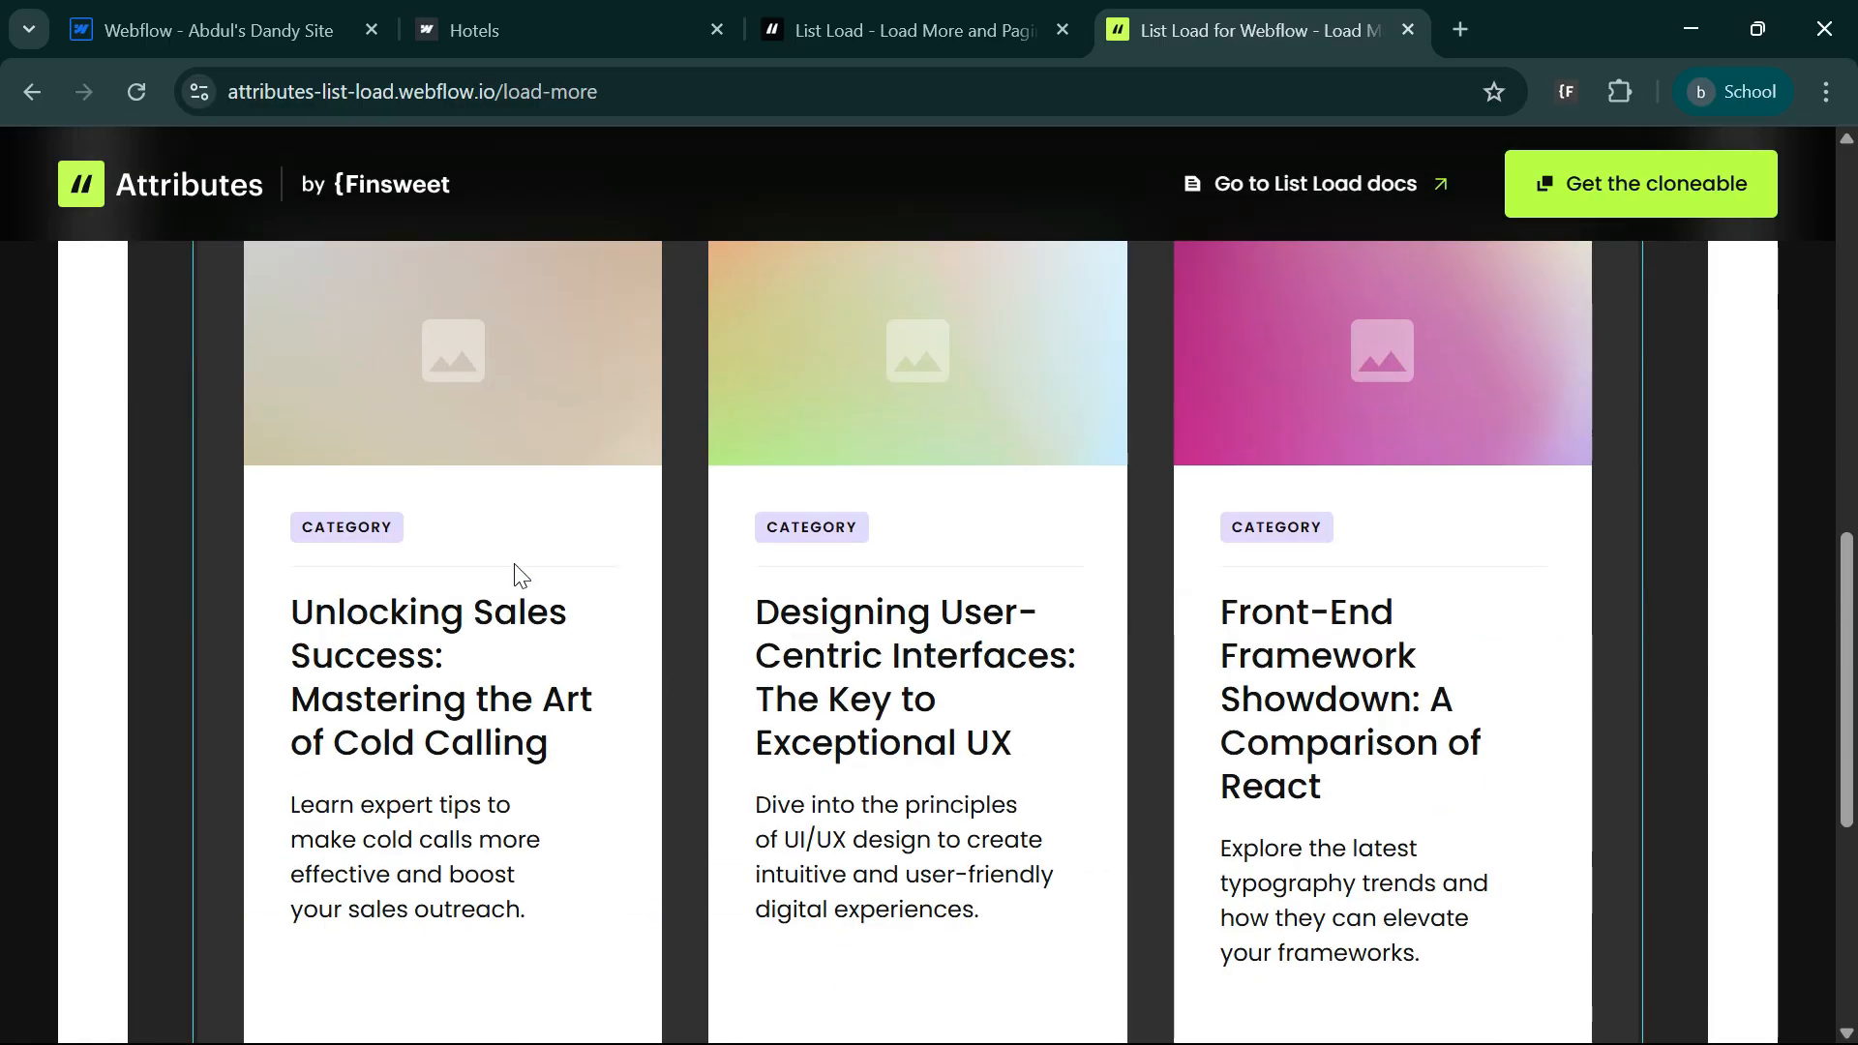
pyautogui.scroll(9, 502, 622)
pyautogui.scroll(-9, 610, 642)
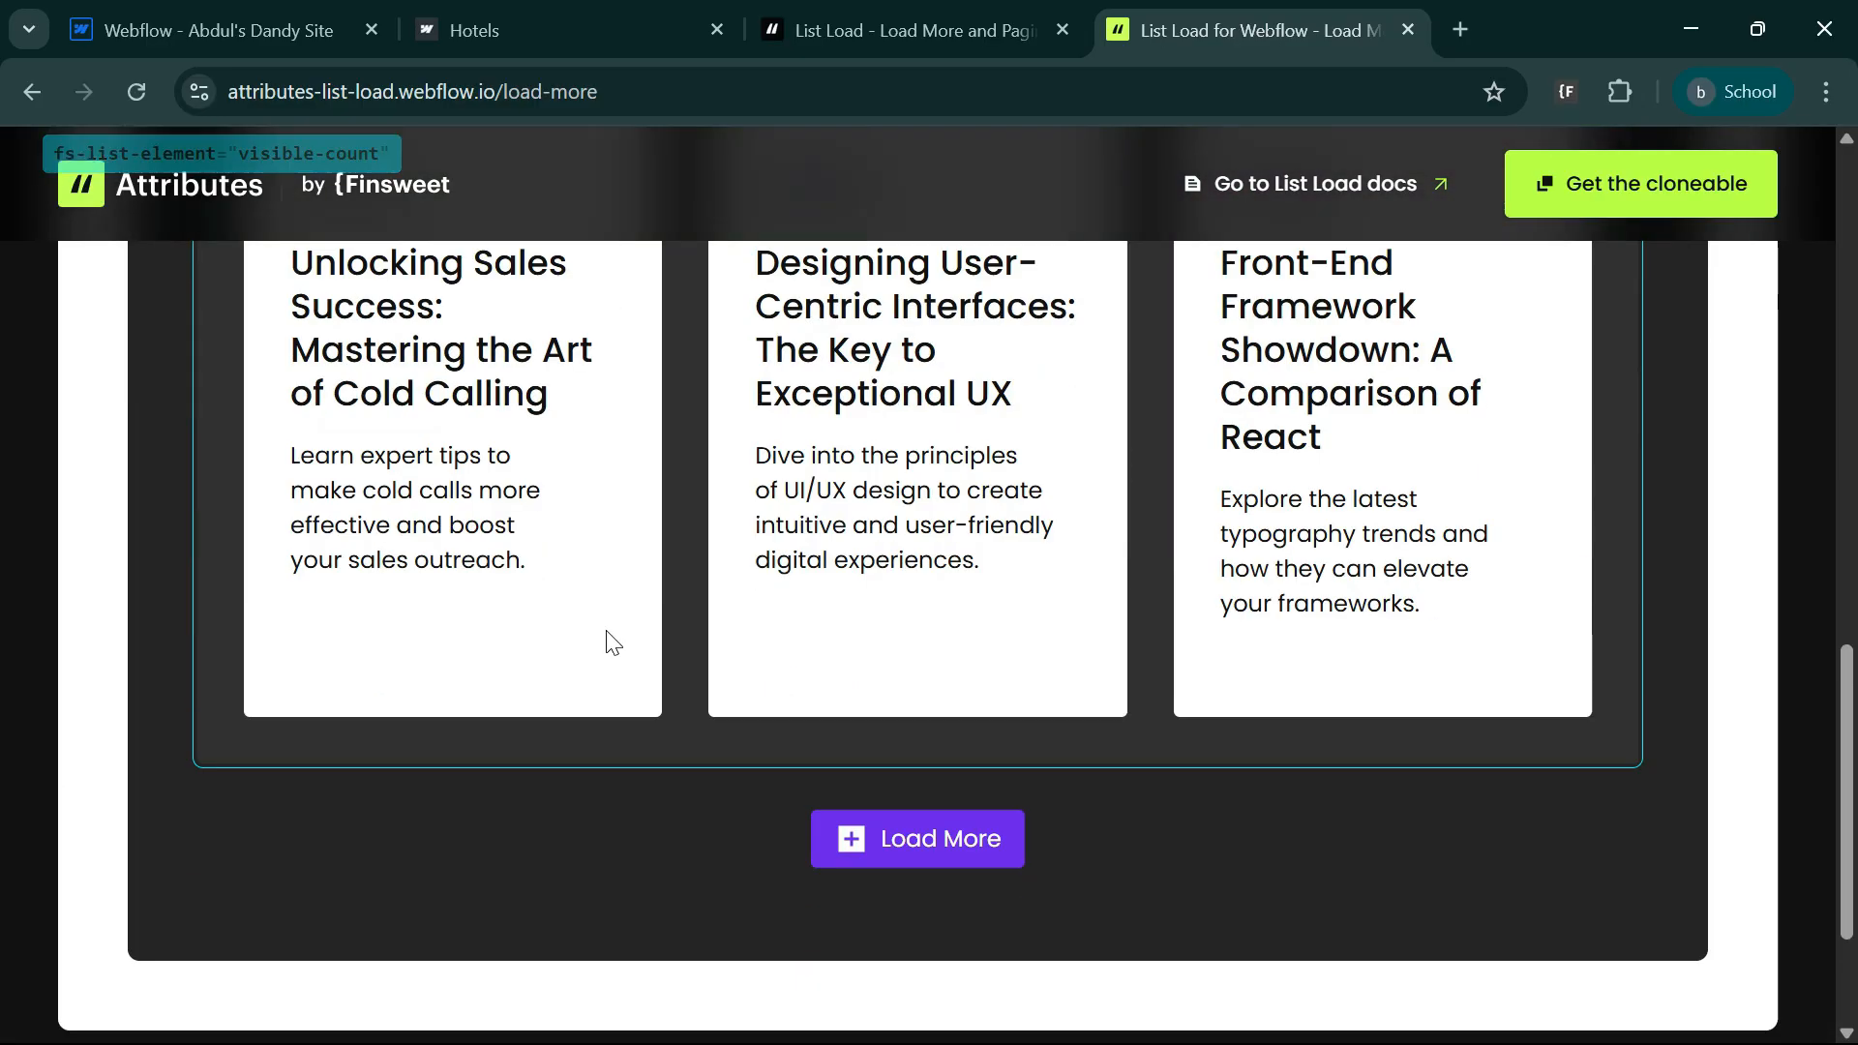
pyautogui.click(869, 597)
pyautogui.scroll(10, 869, 595)
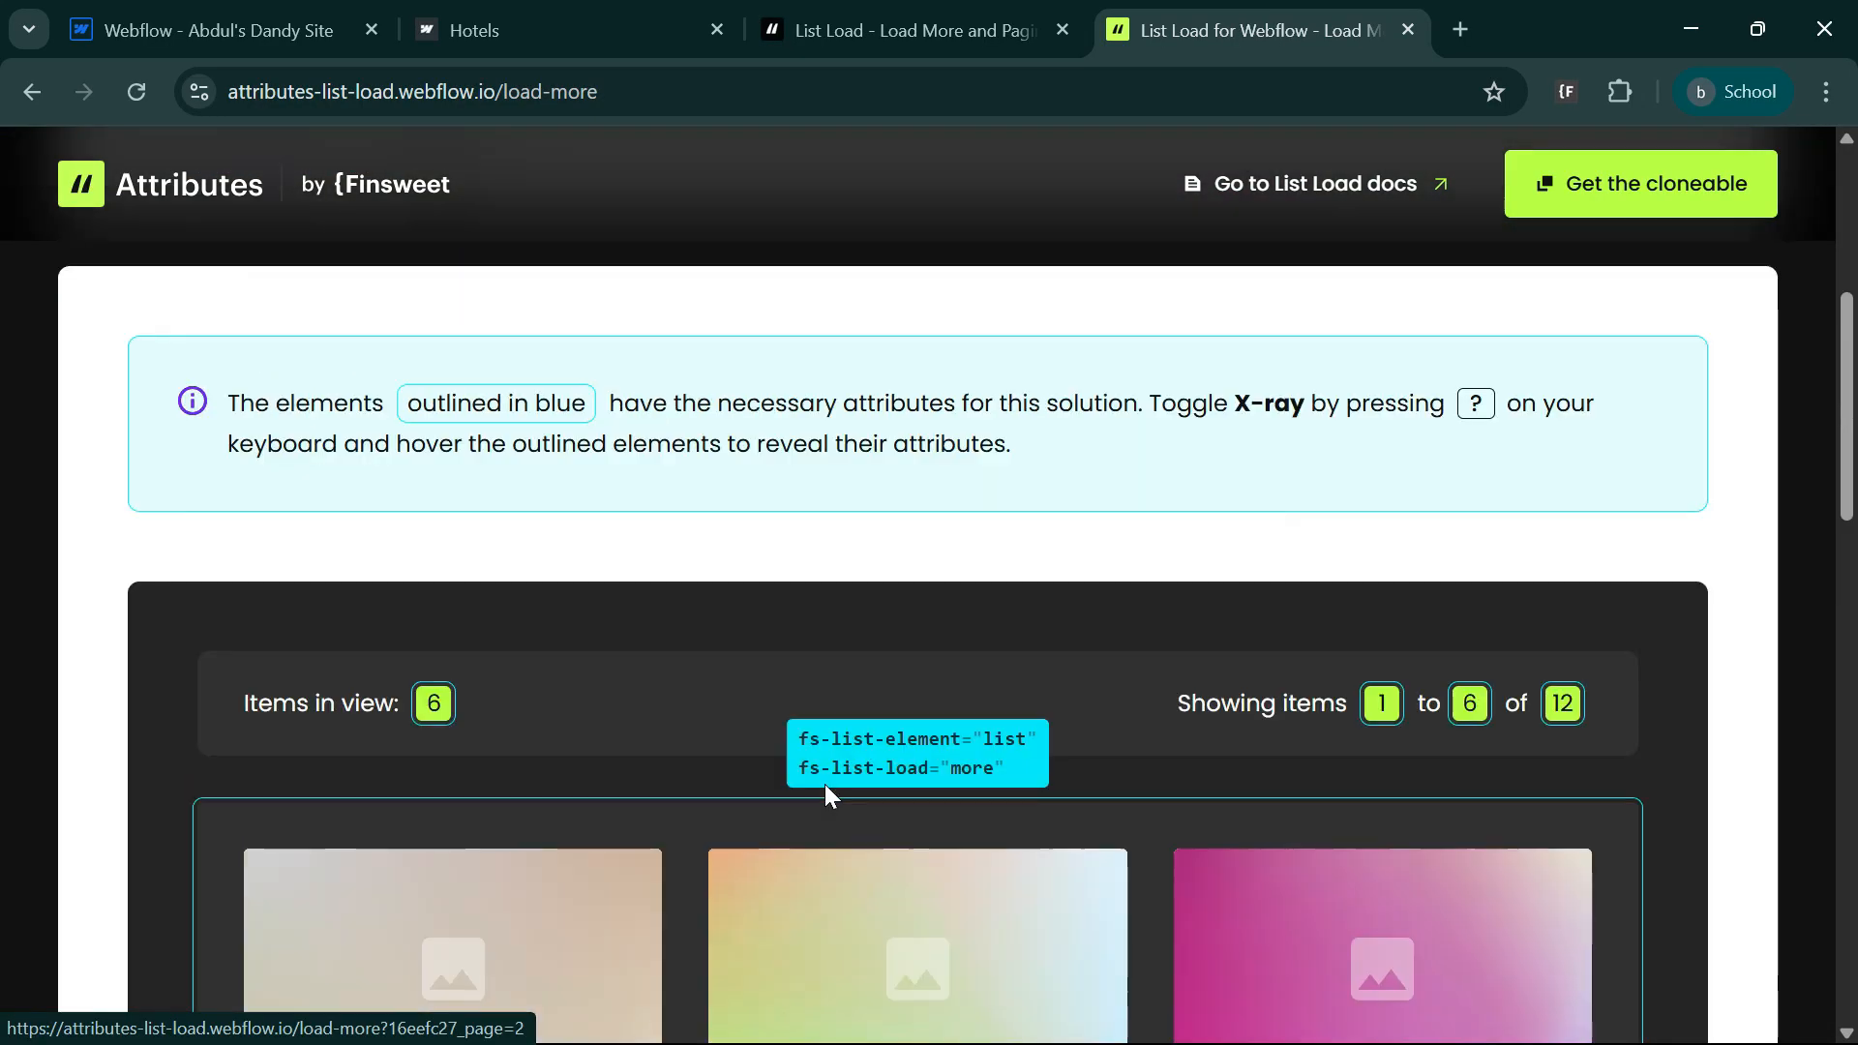
pyautogui.scroll(-5, 634, 717)
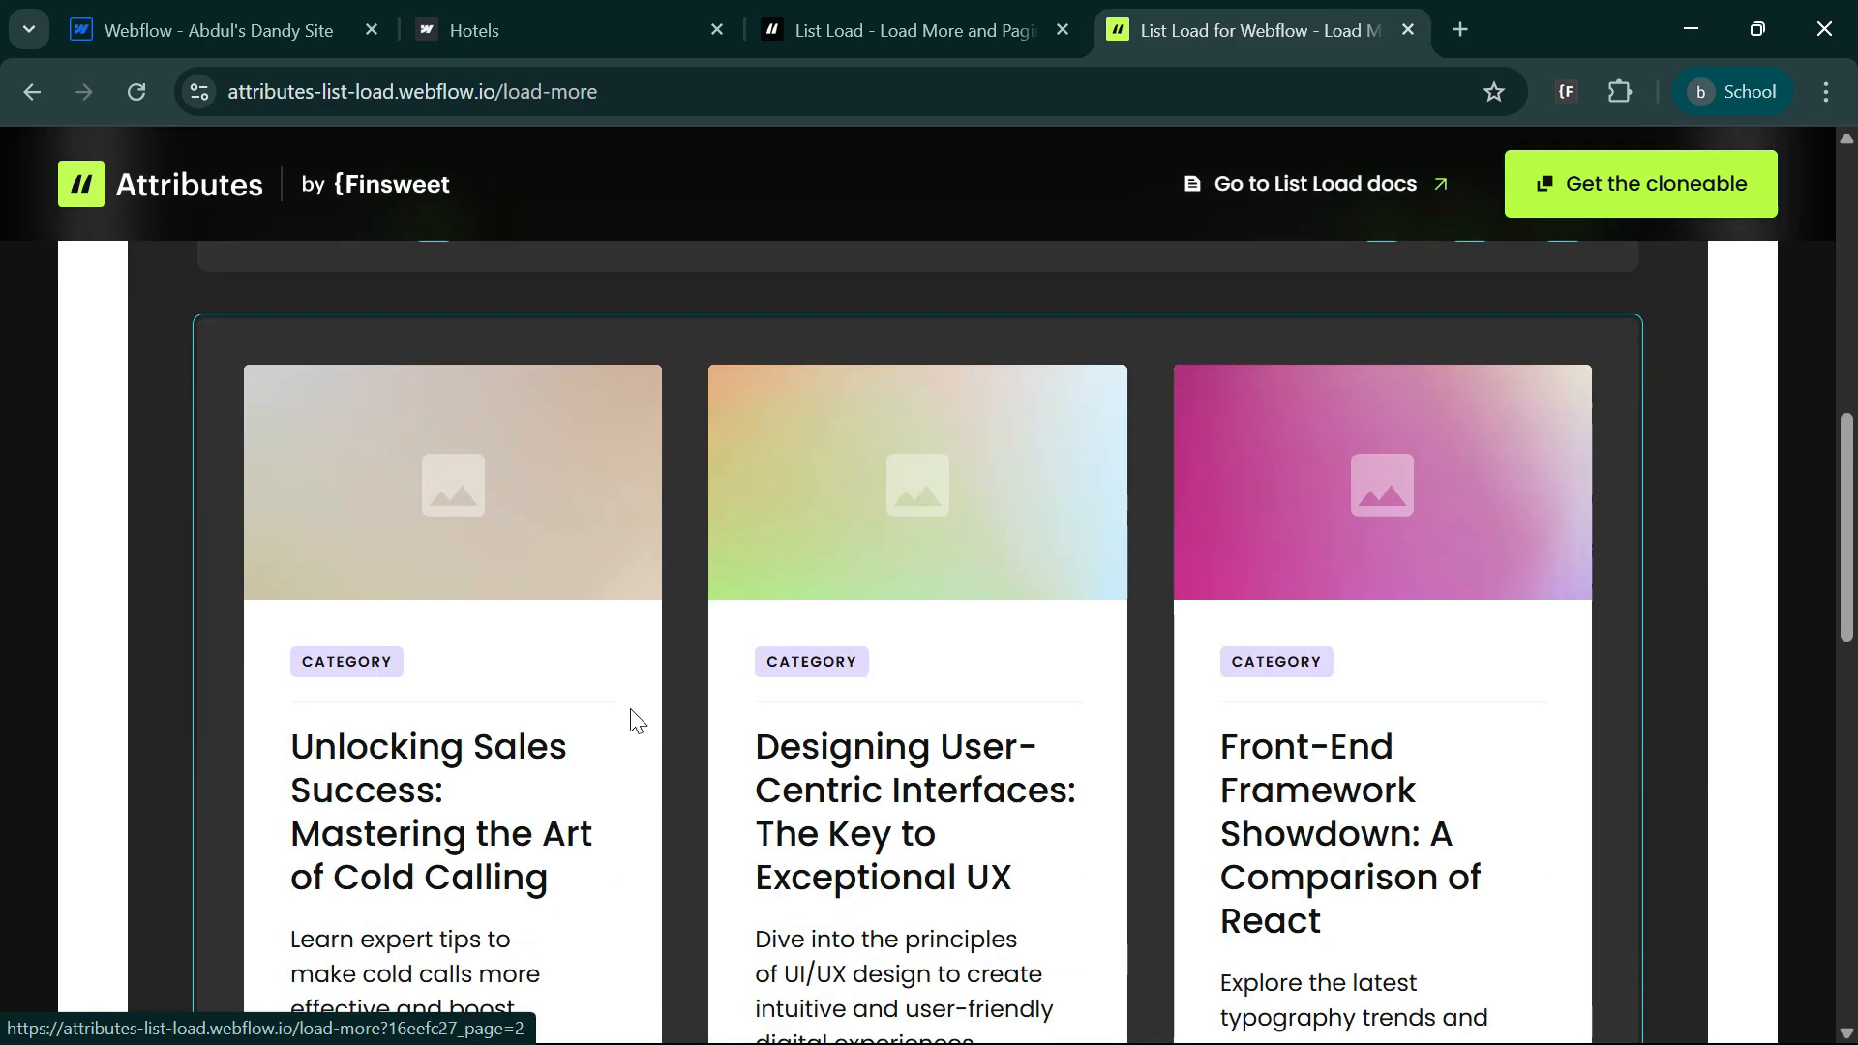
# - Collapse the Visible Count instructions and load another batch in the demo to compare its 'Showing items' range with the documented count elements
pyautogui.click(878, 32)
pyautogui.click(592, 624)
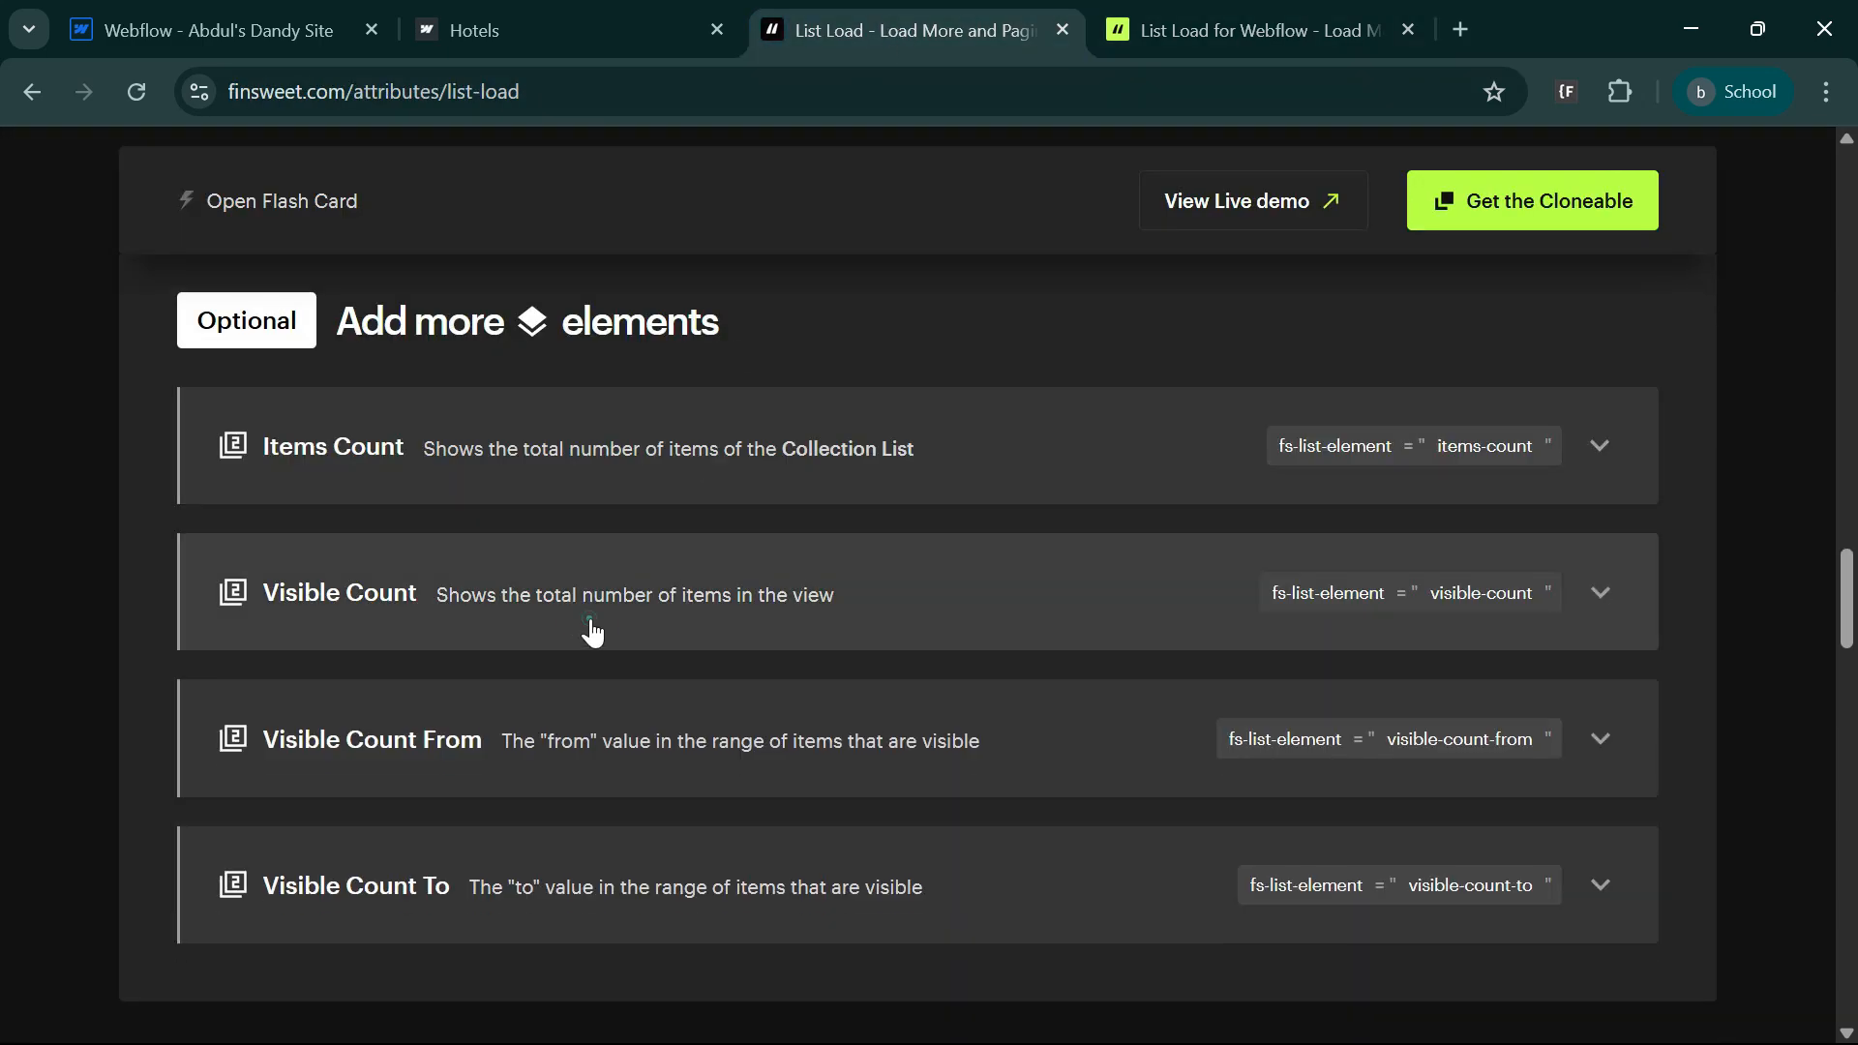
pyautogui.hotkey('ctrl', 'Tab')
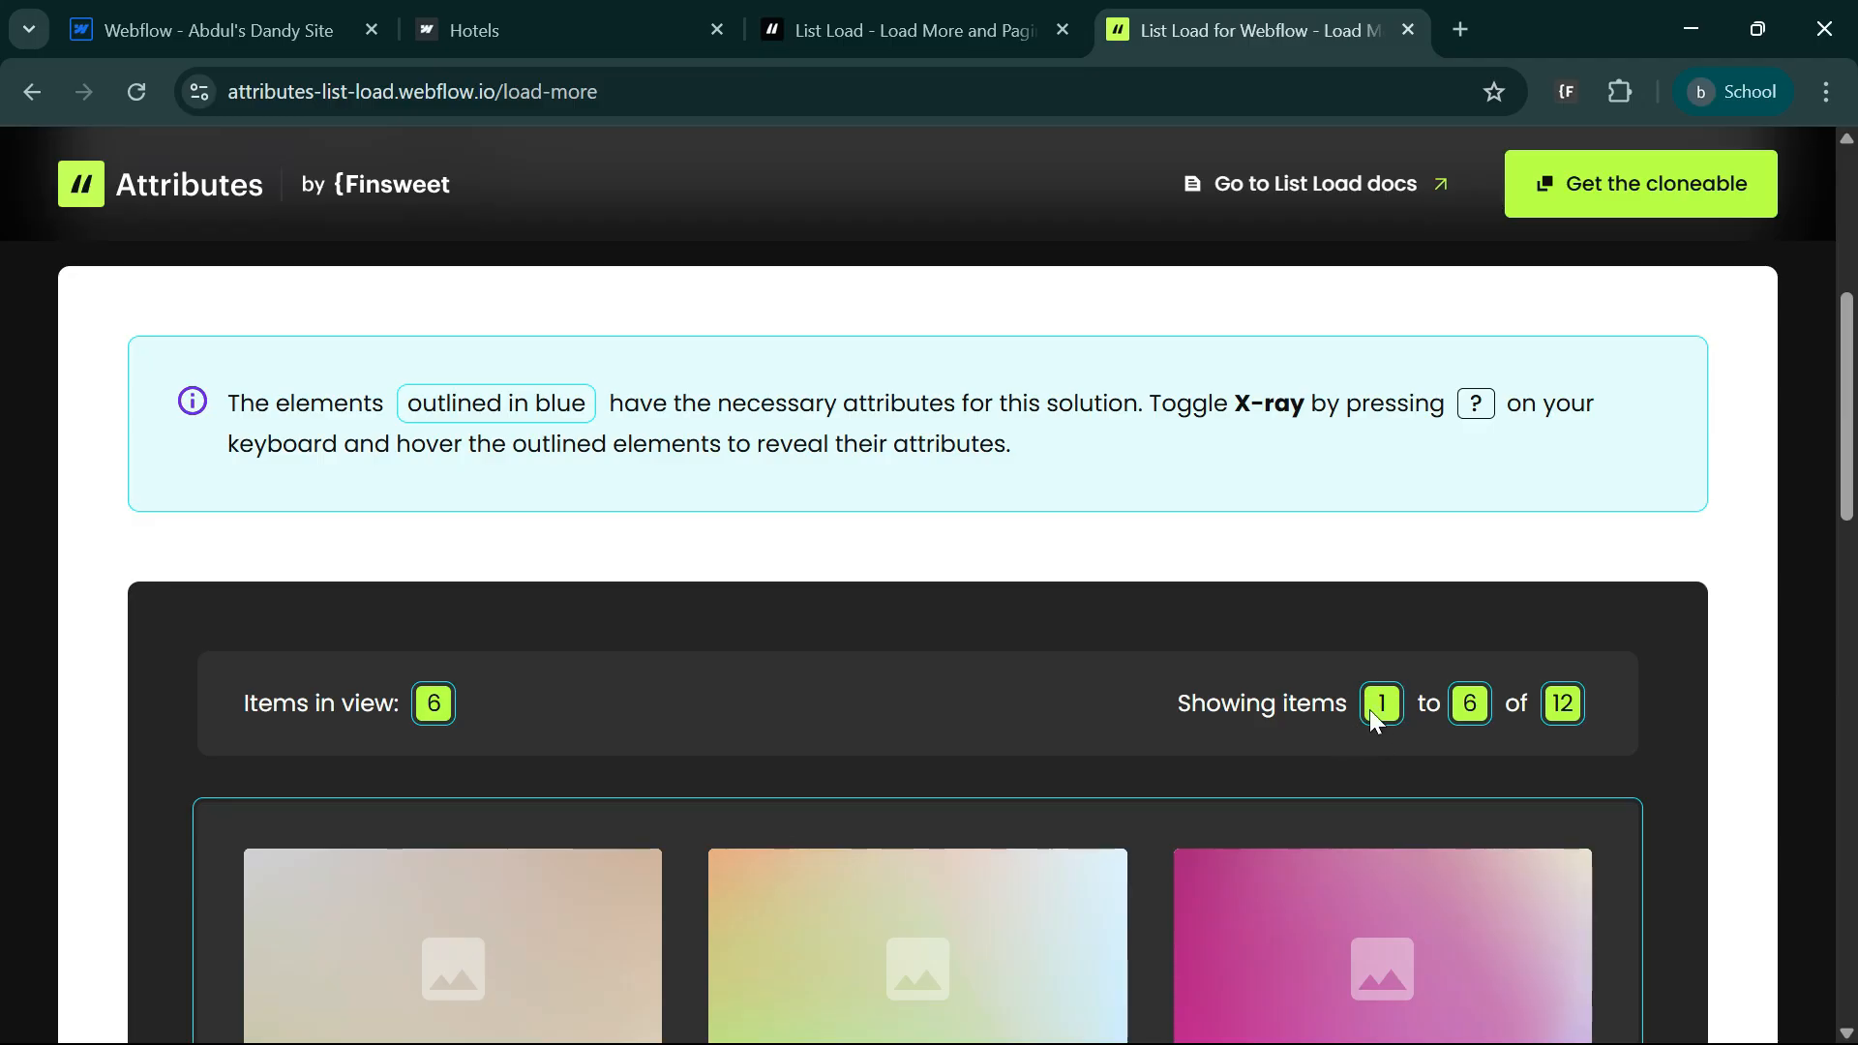
pyautogui.scroll(-15, 1408, 741)
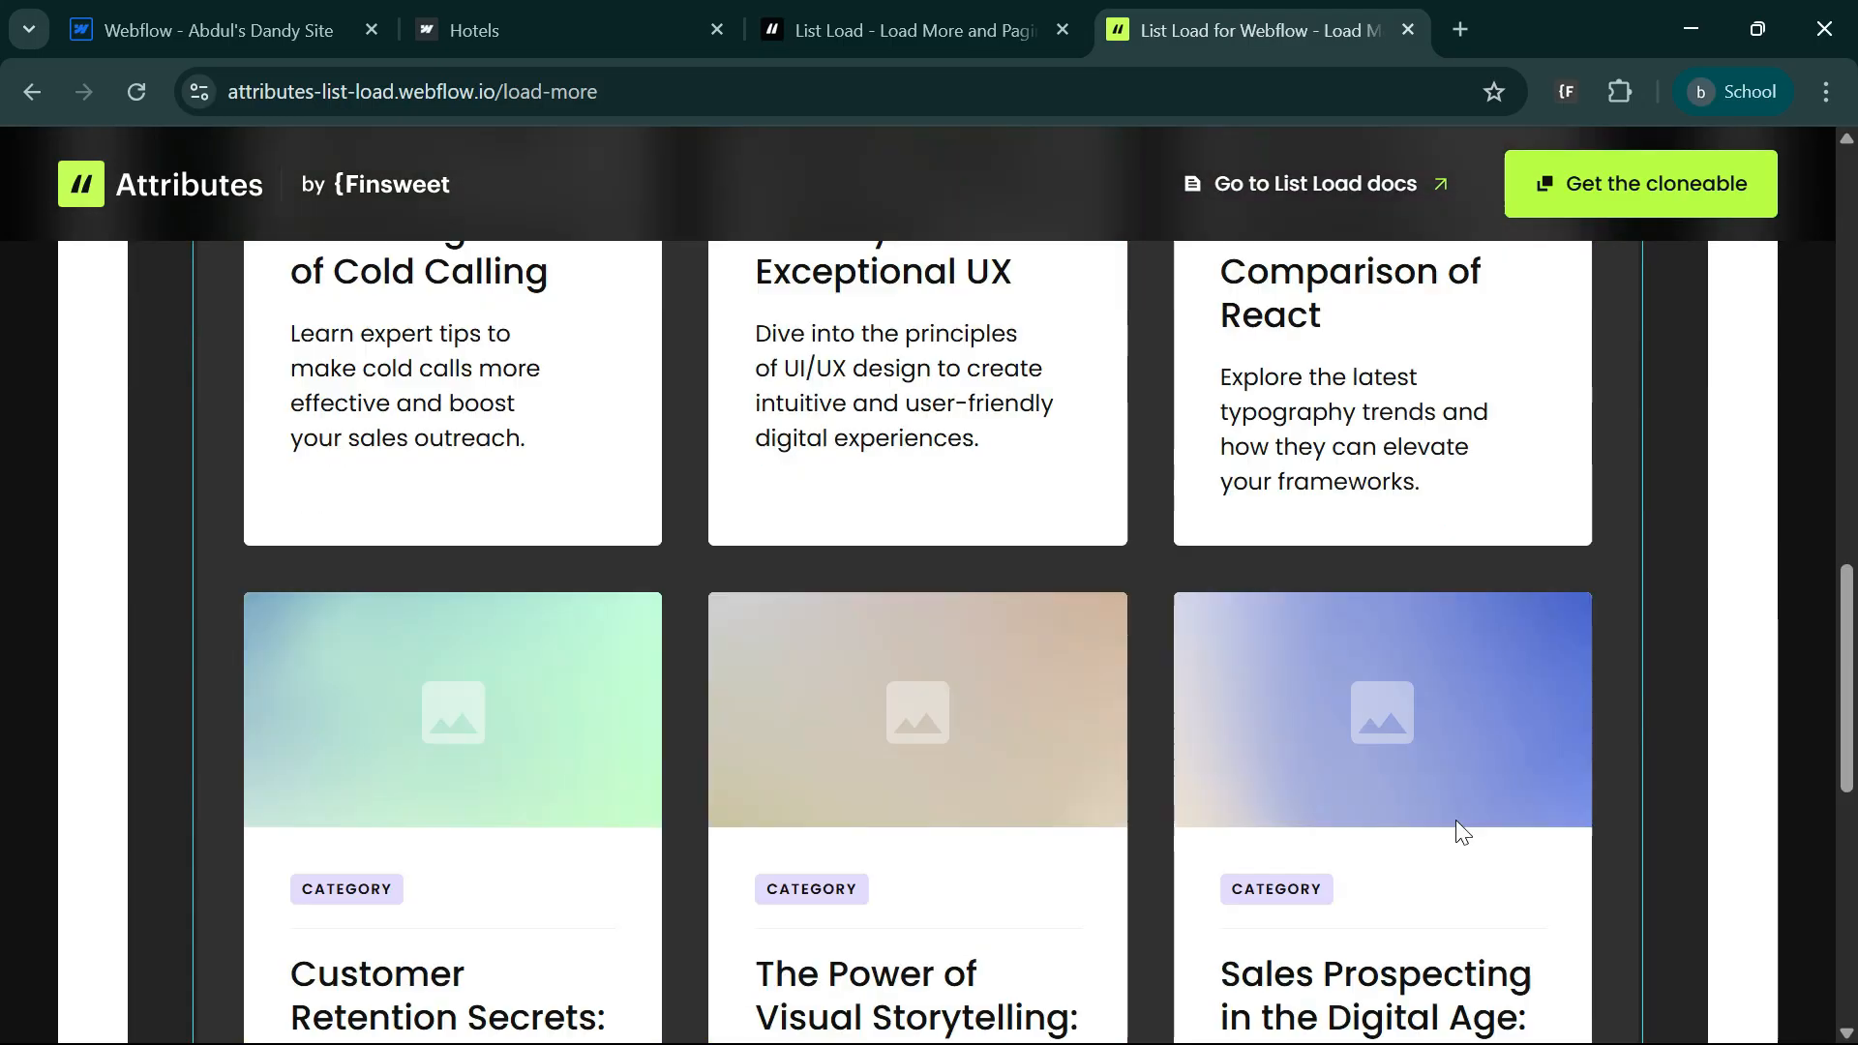
pyautogui.scroll(5, 945, 813)
pyautogui.scroll(15, 1492, 664)
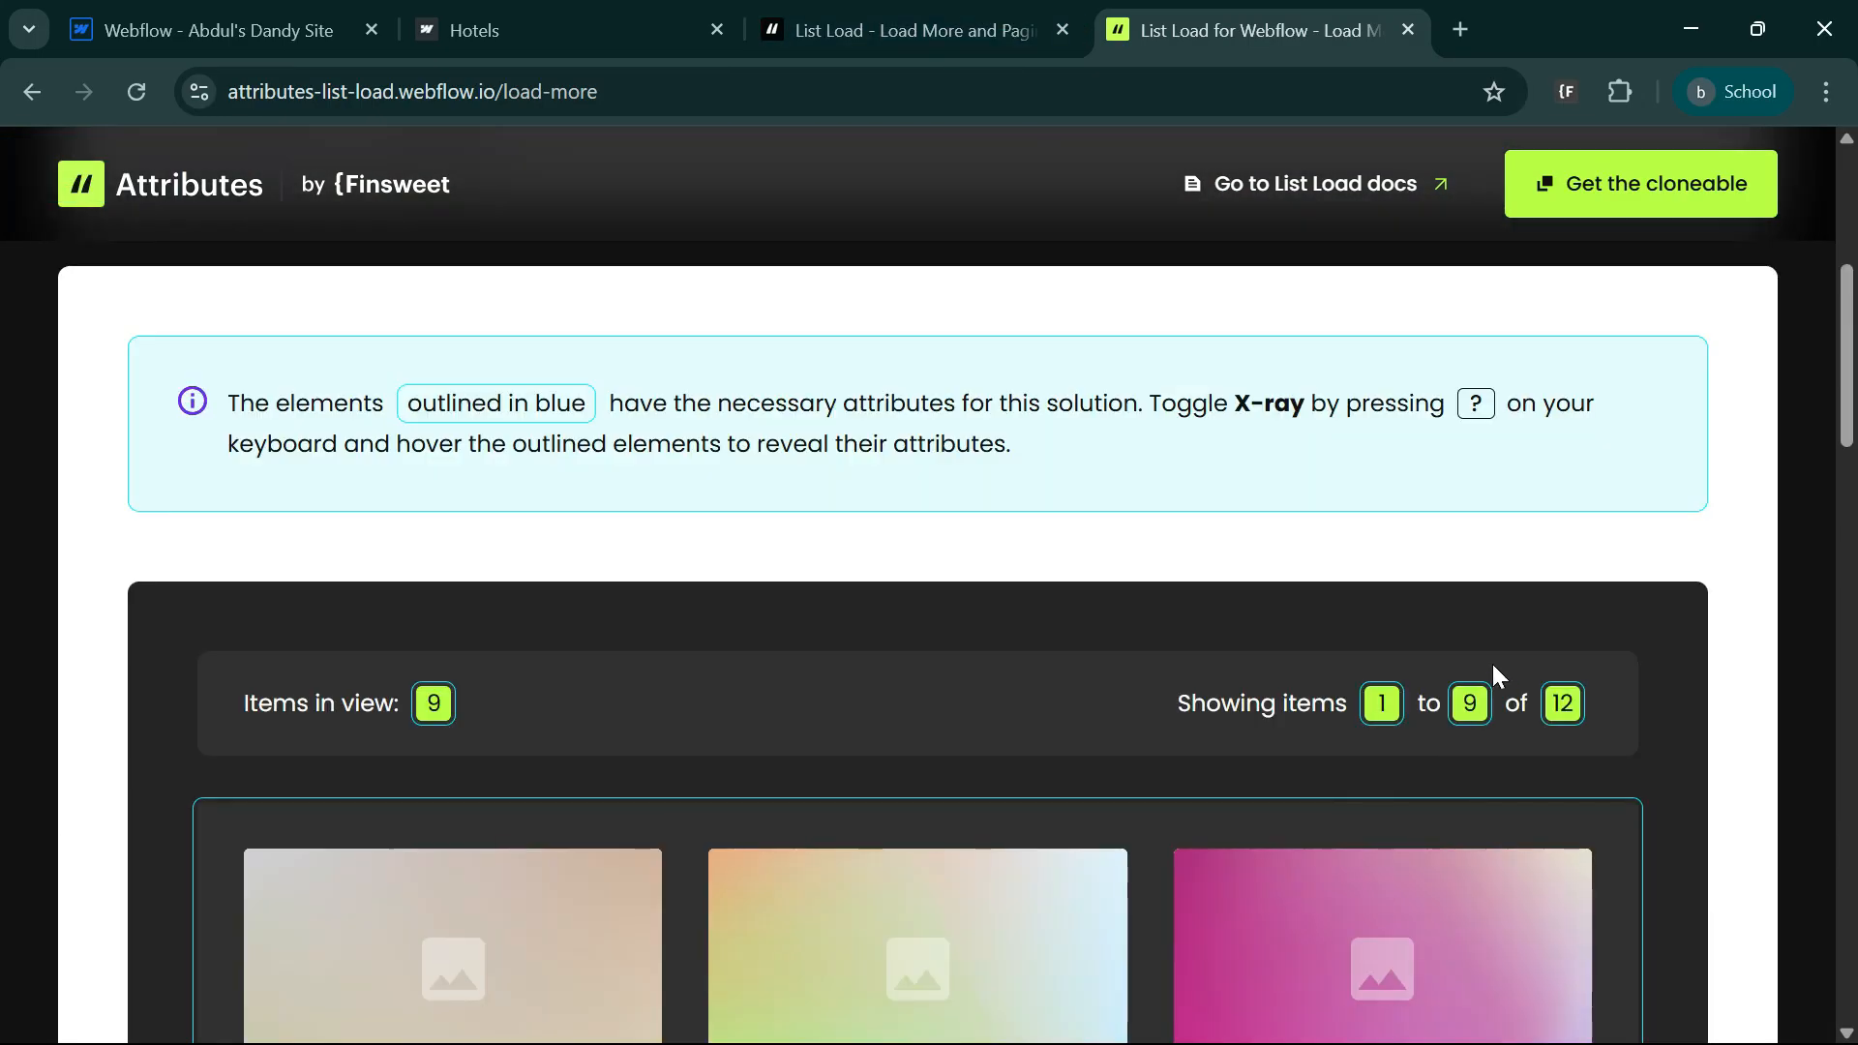
pyautogui.hotkey('ctrl', 'shift', 'Tab')
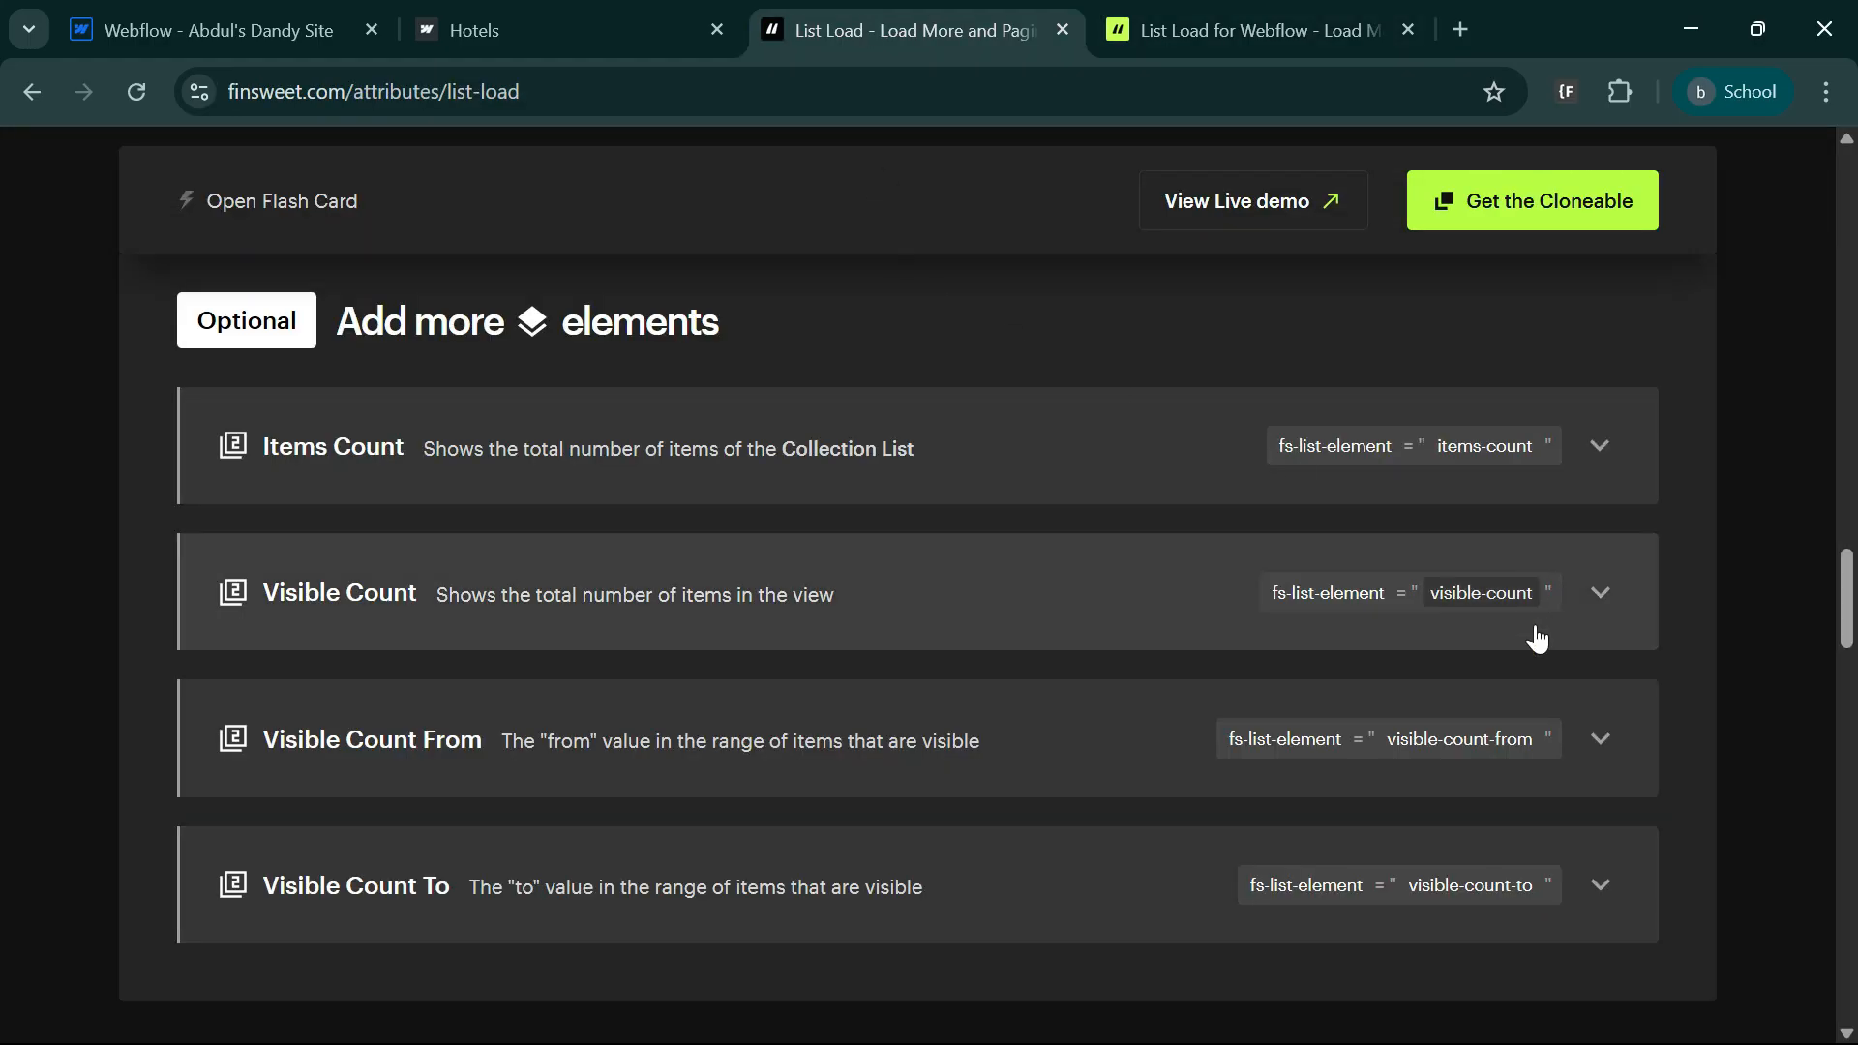
pyautogui.click(1239, 21)
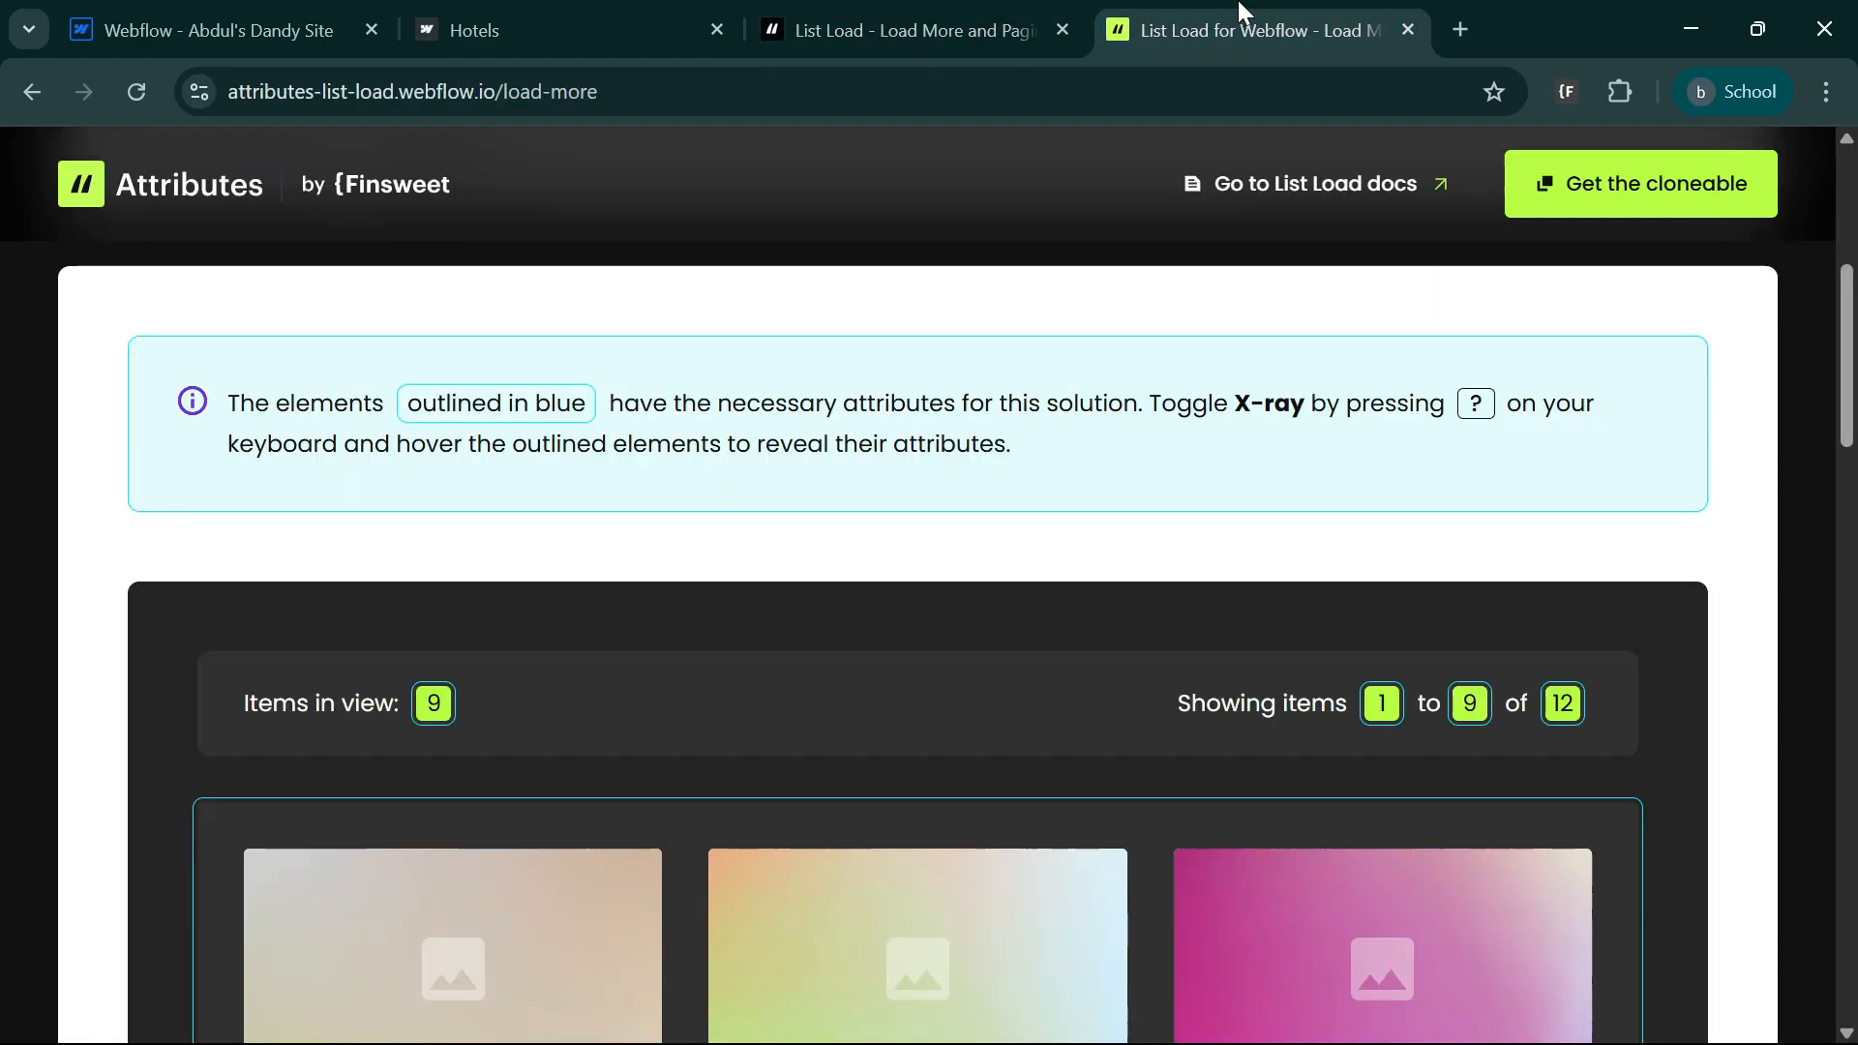
# - Expand the optional Load Count setting in the List Load documentation and read its NUMBER value instructions
pyautogui.click(900, 29)
pyautogui.scroll(-7, 49, 703)
pyautogui.click(485, 556)
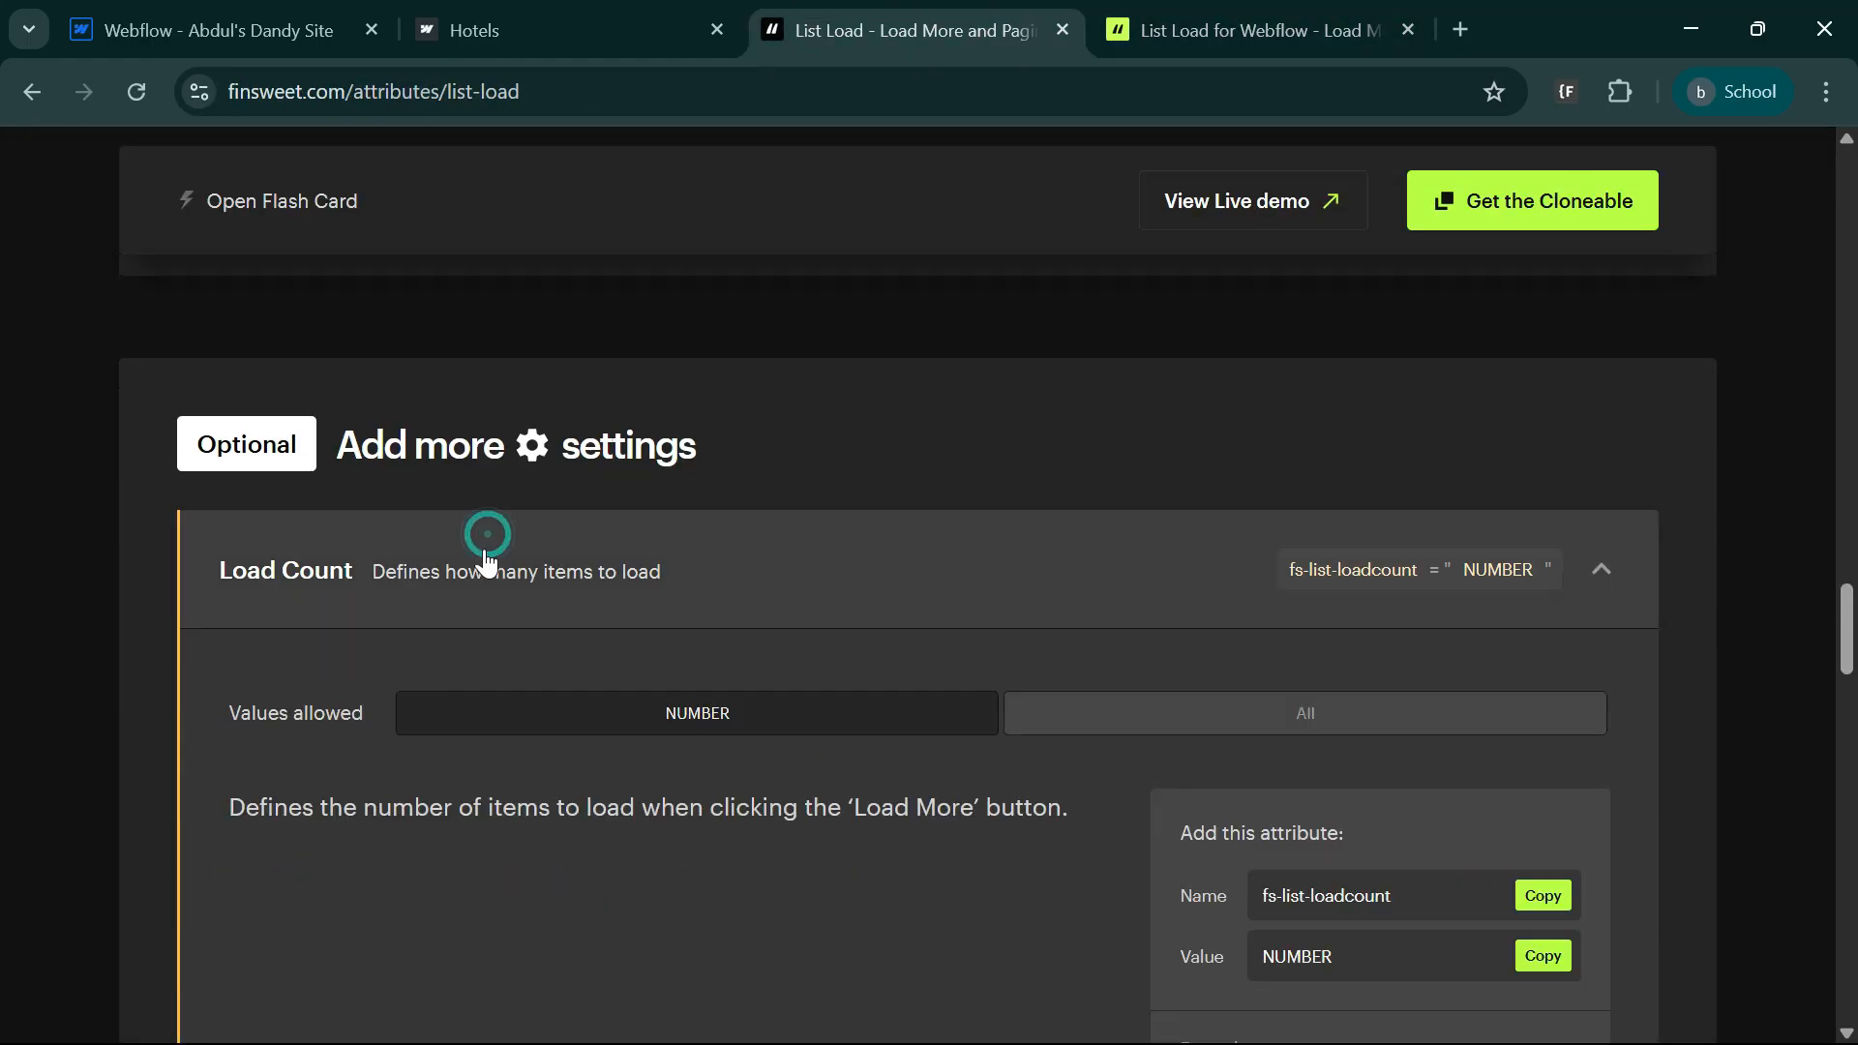
pyautogui.scroll(-2, 484, 581)
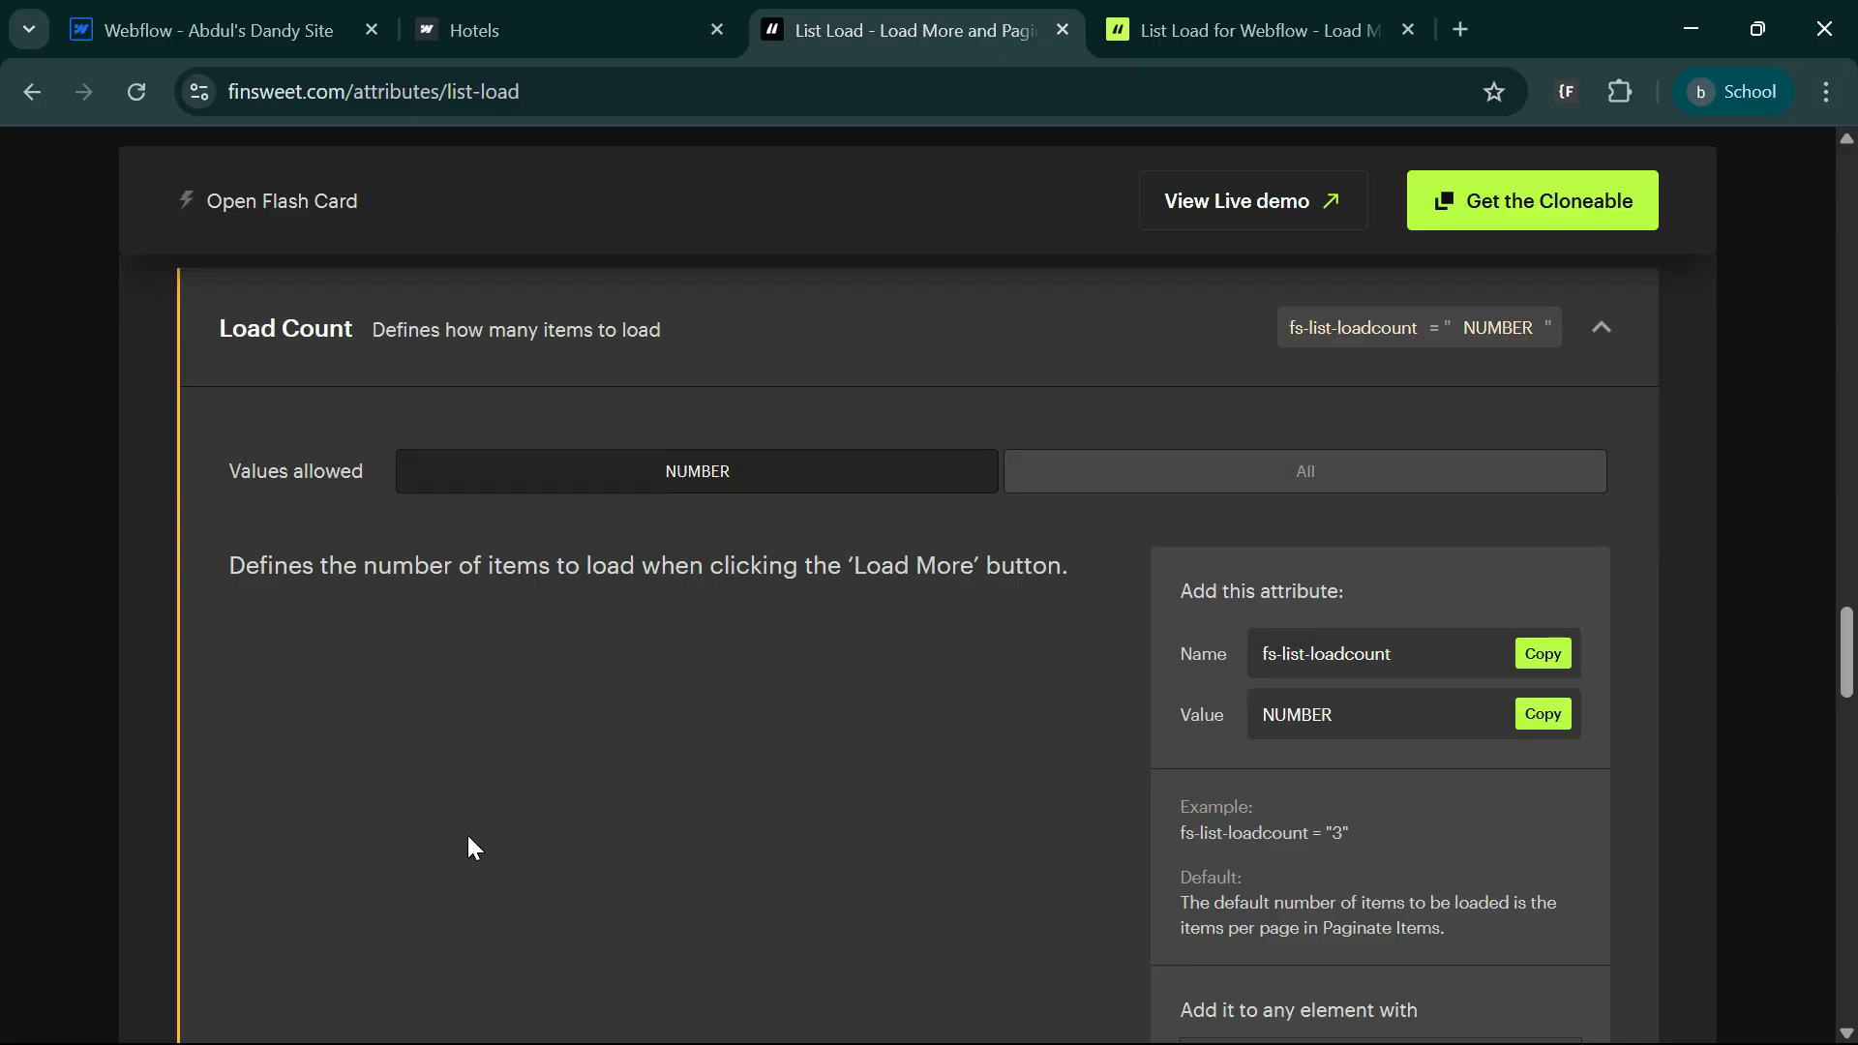
# - Load one more batch of hotels on the live Hotels page and look through the added items
pyautogui.click(605, 24)
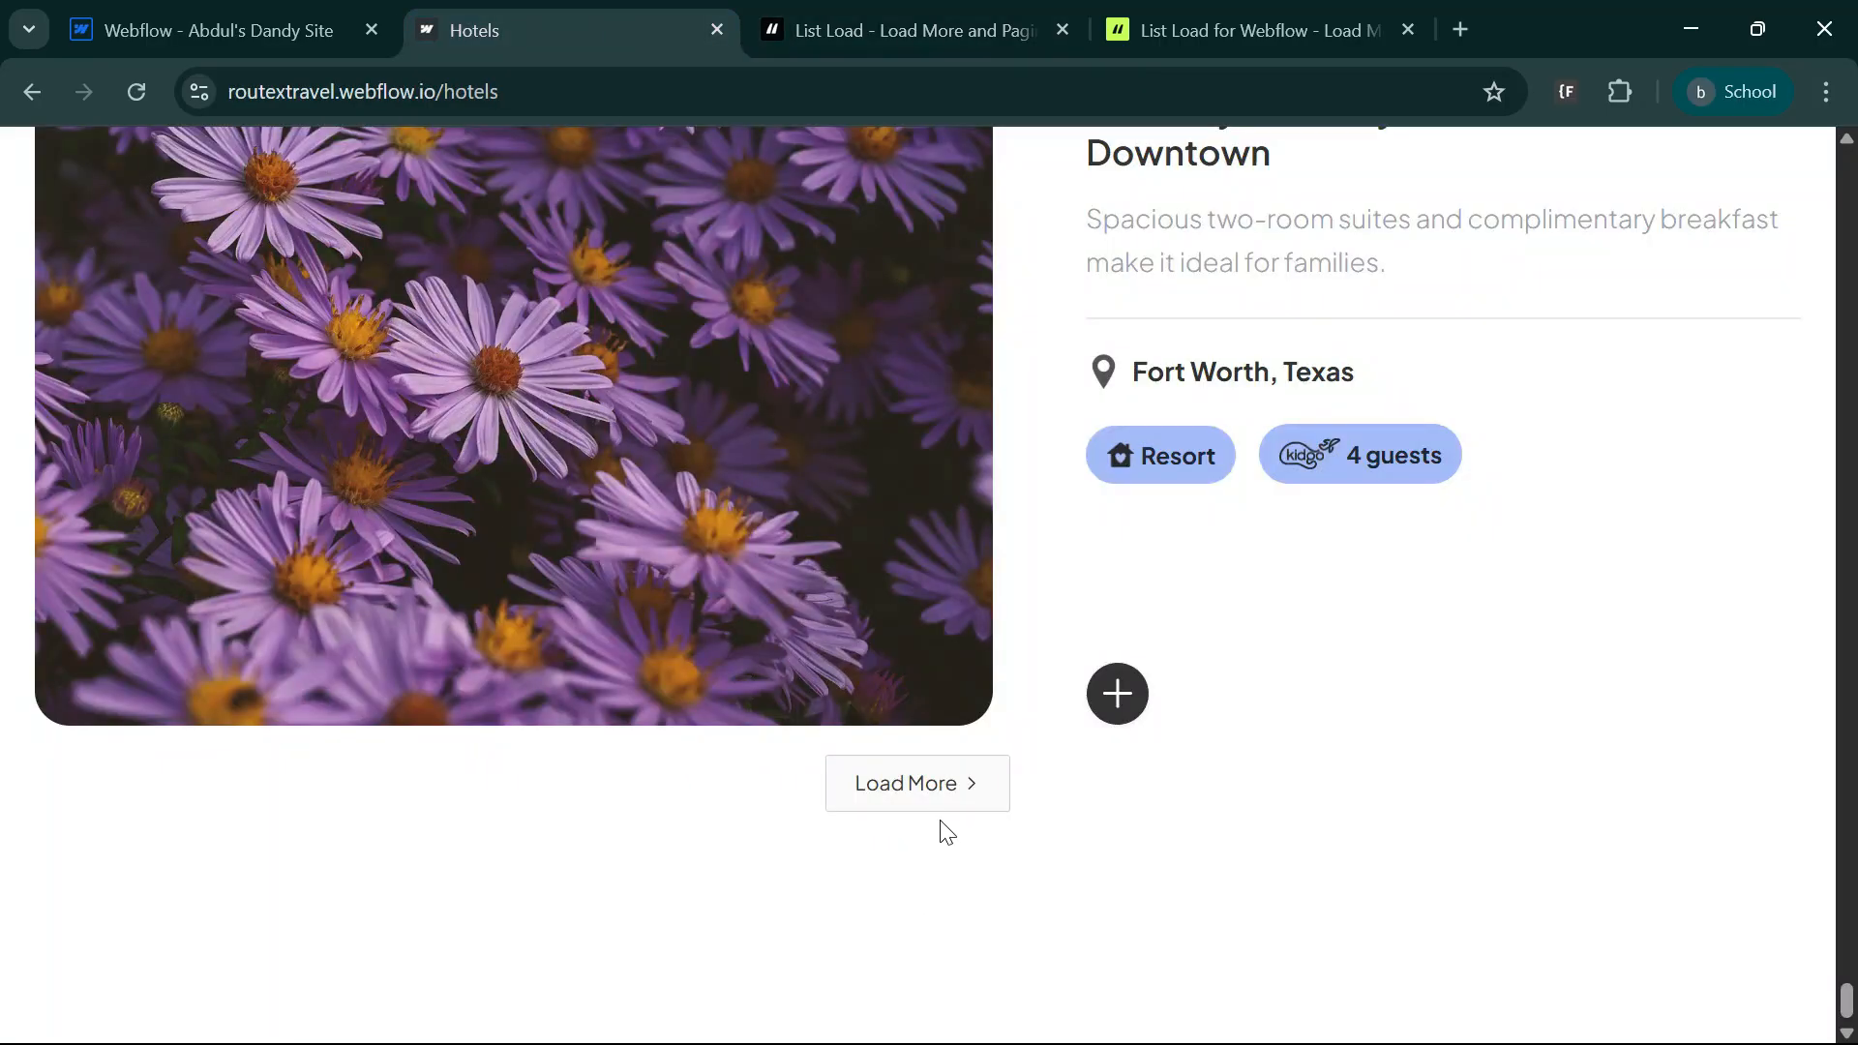
pyautogui.click(929, 801)
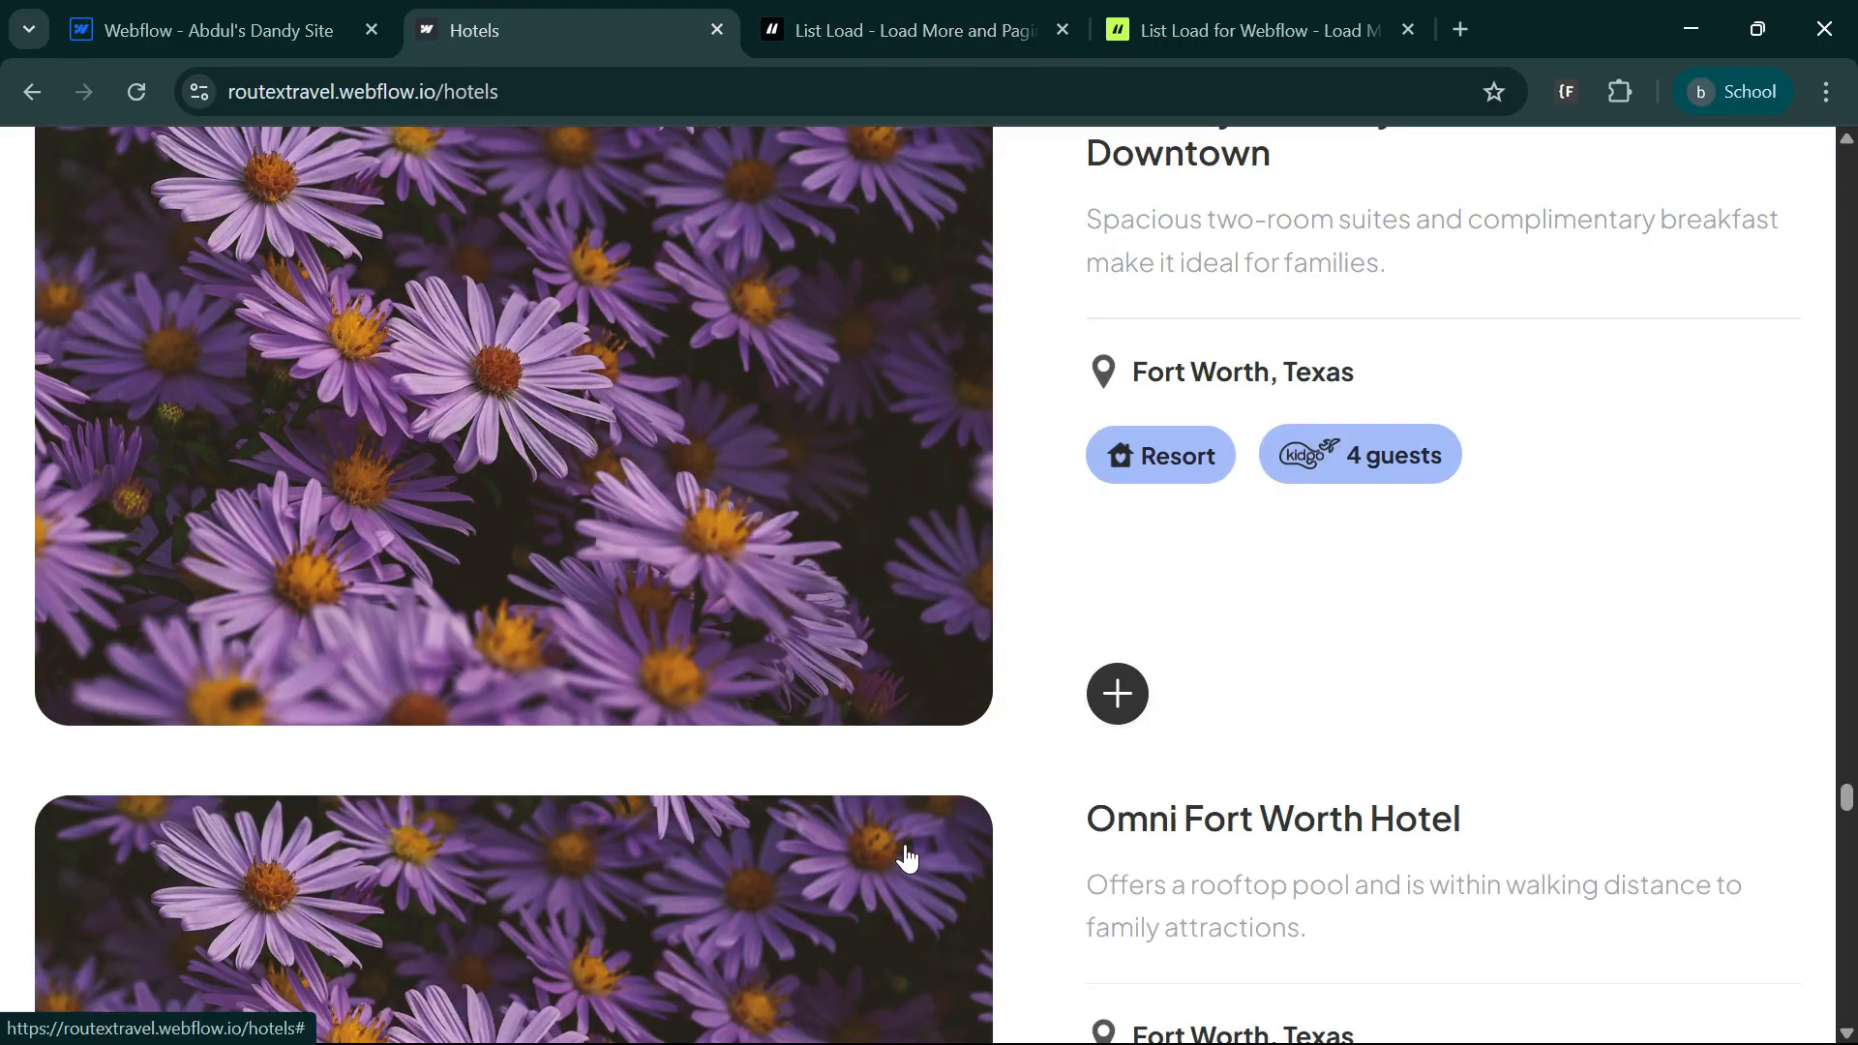
pyautogui.scroll(-5, 907, 858)
pyautogui.scroll(-15, 907, 858)
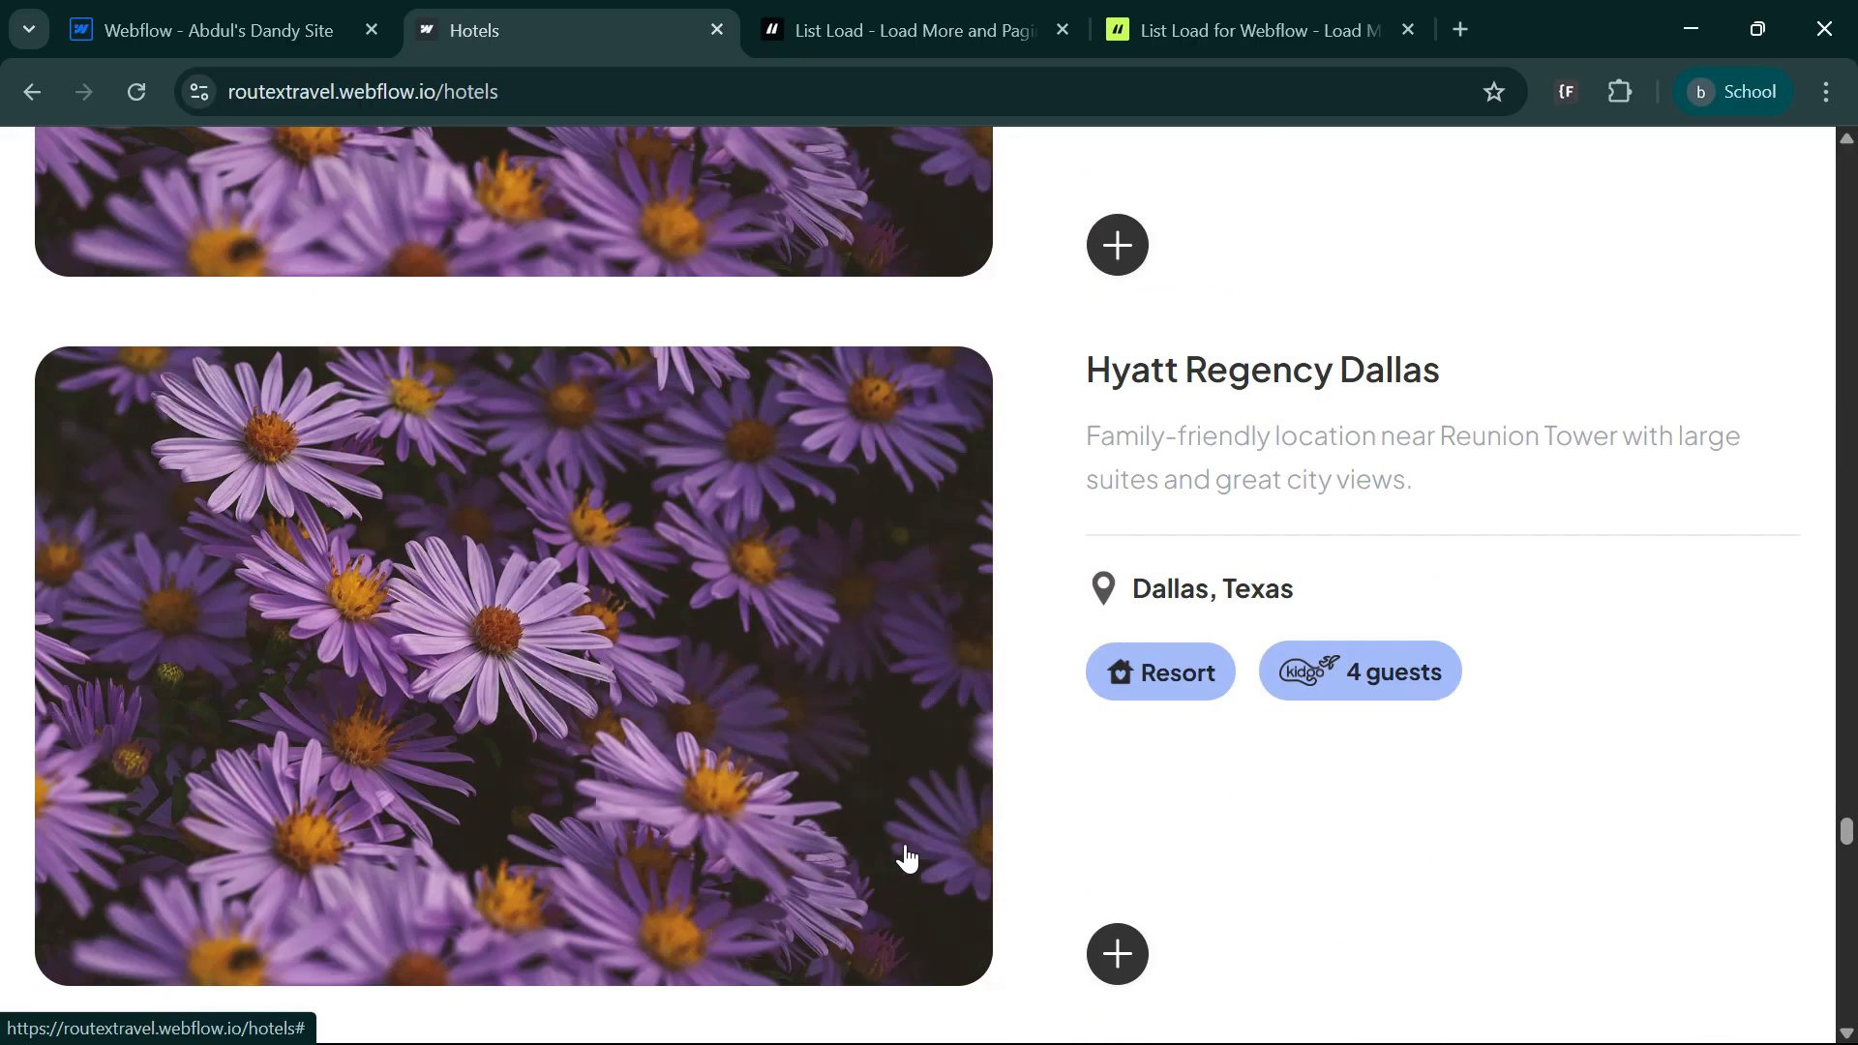
# - Return to the List Load documentation and view the All value of the Load Count setting
pyautogui.click(876, 12)
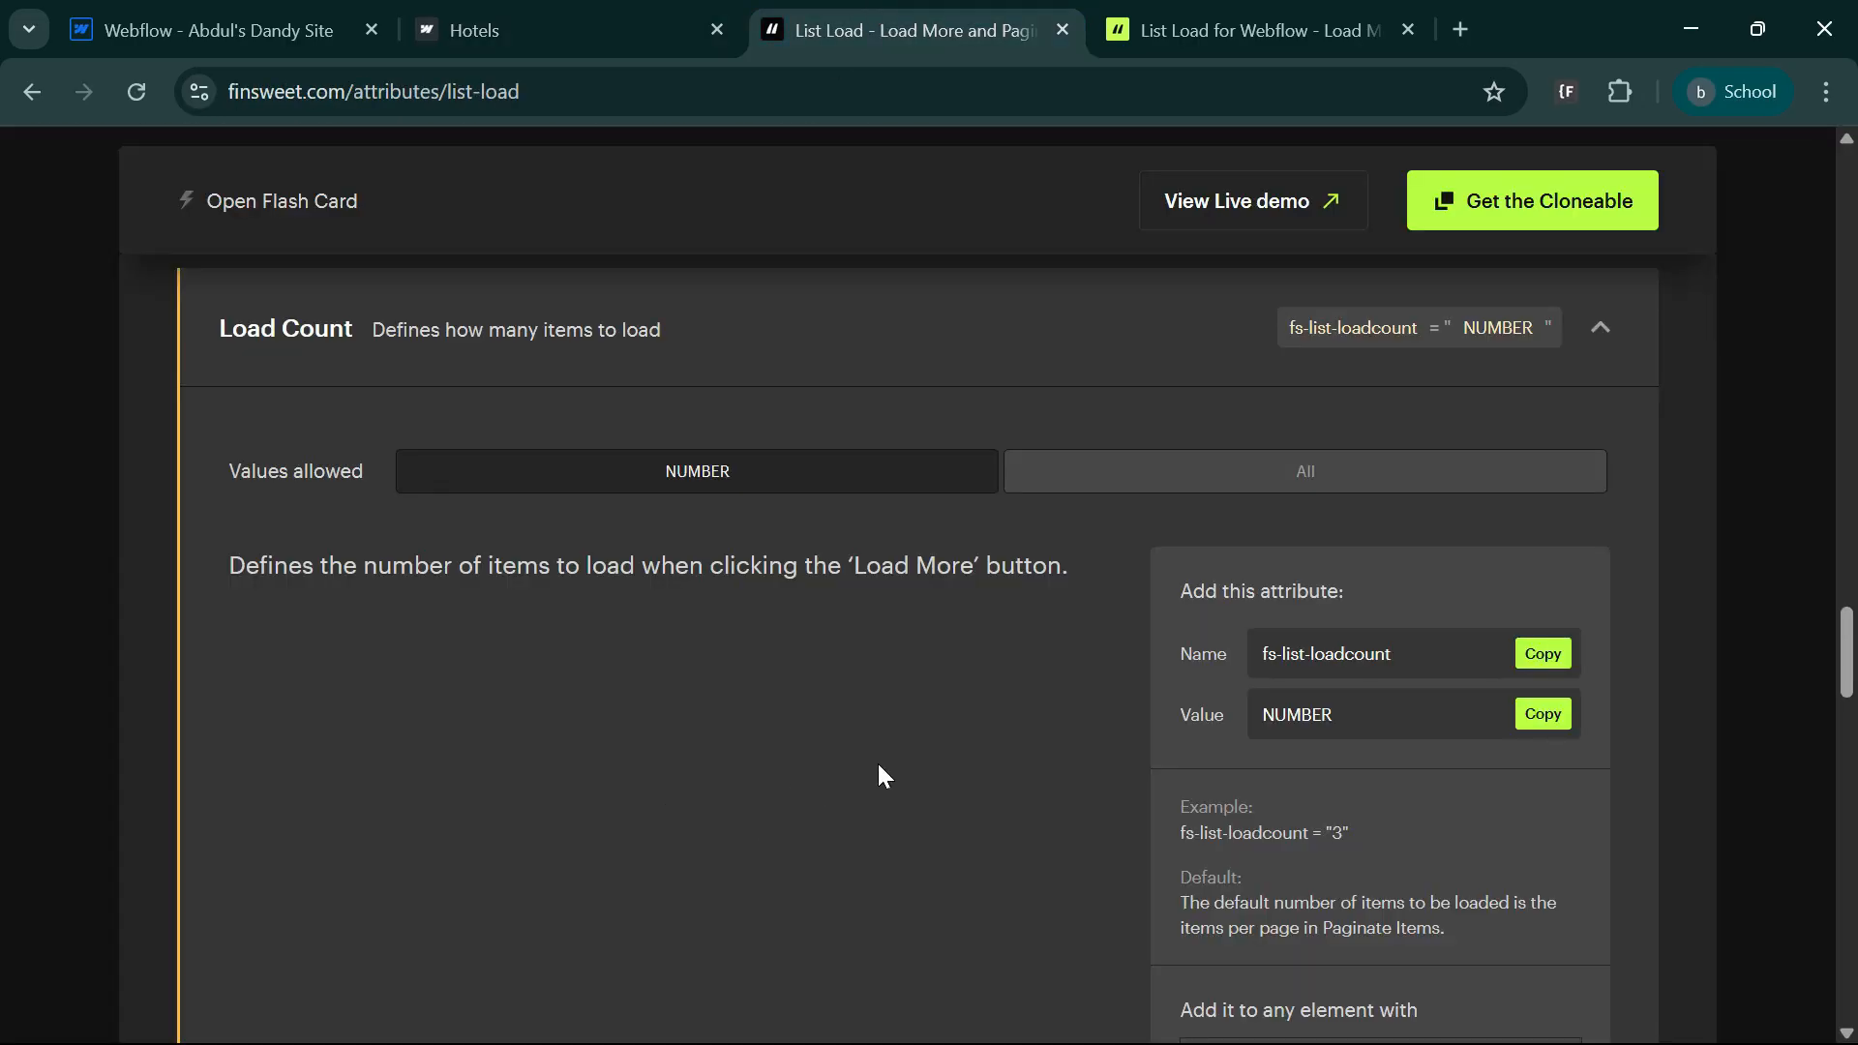
pyautogui.click(1327, 482)
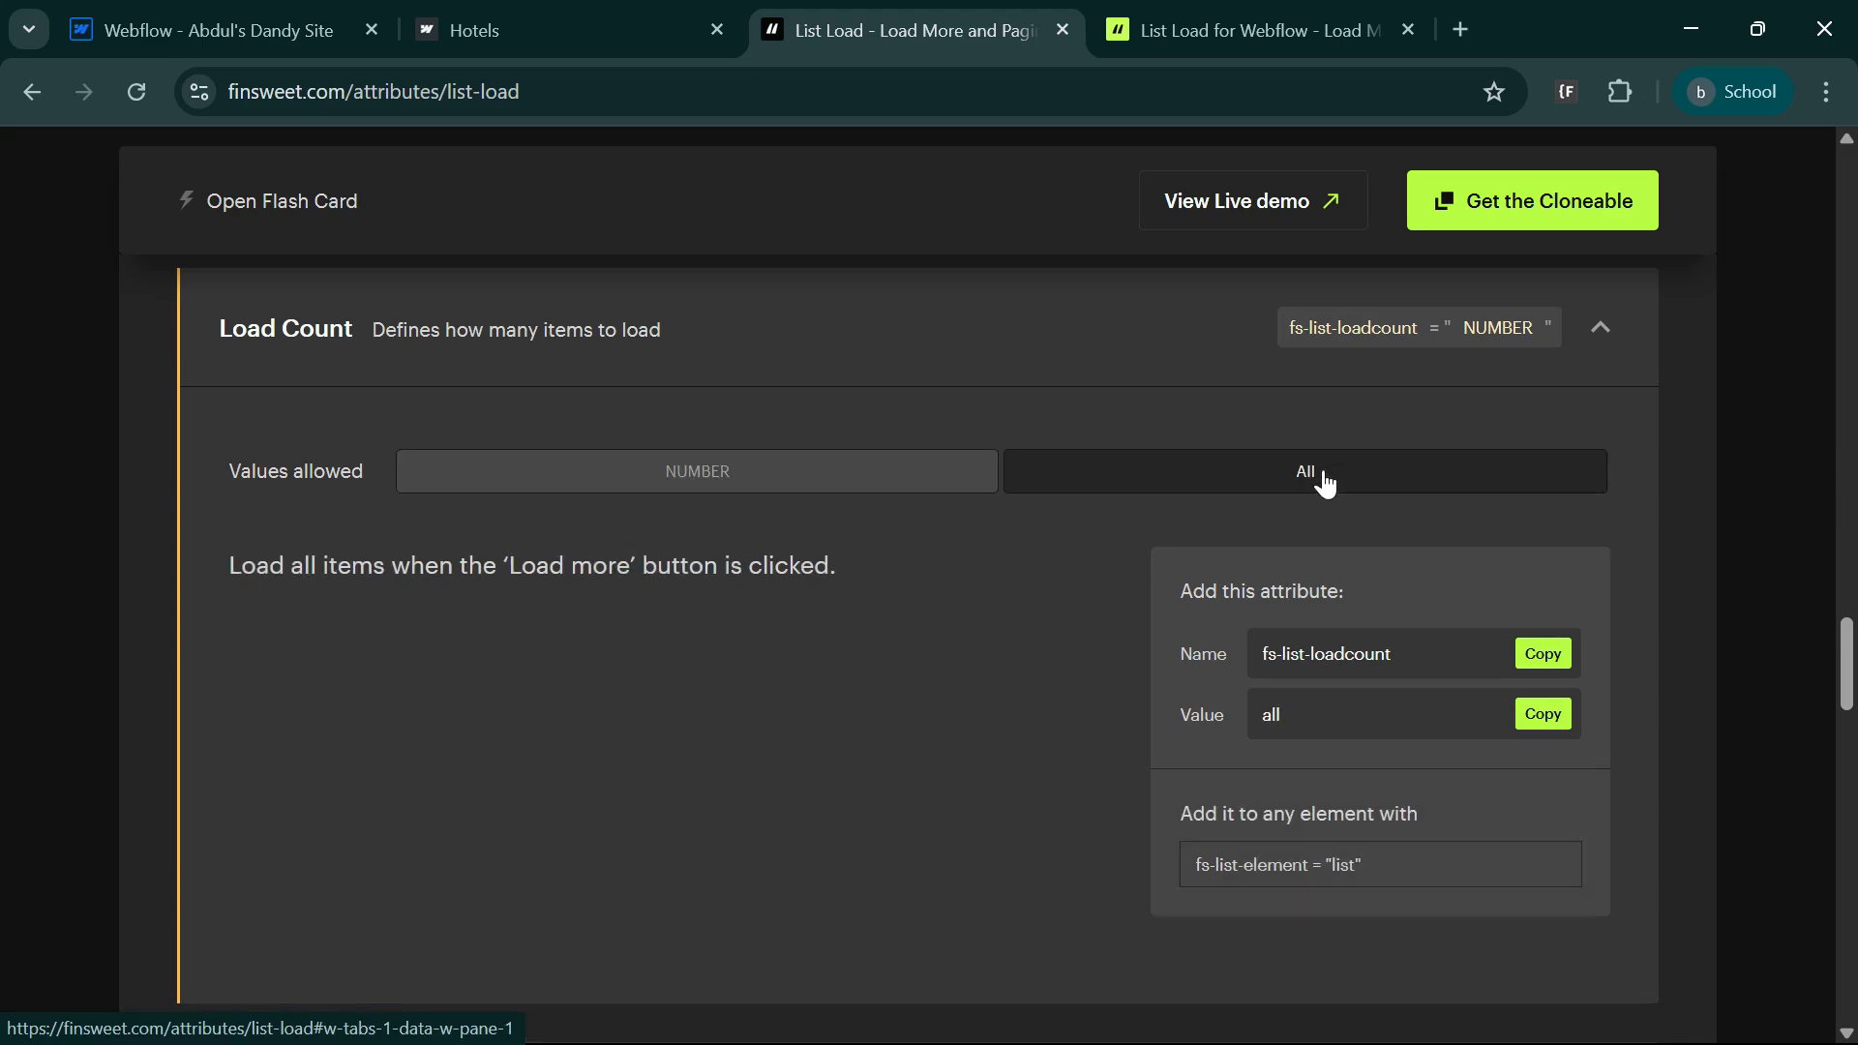
# - Show the NUMBER value of the Load Count setting and copy the fs-list-loadcount attribute name
pyautogui.click(815, 489)
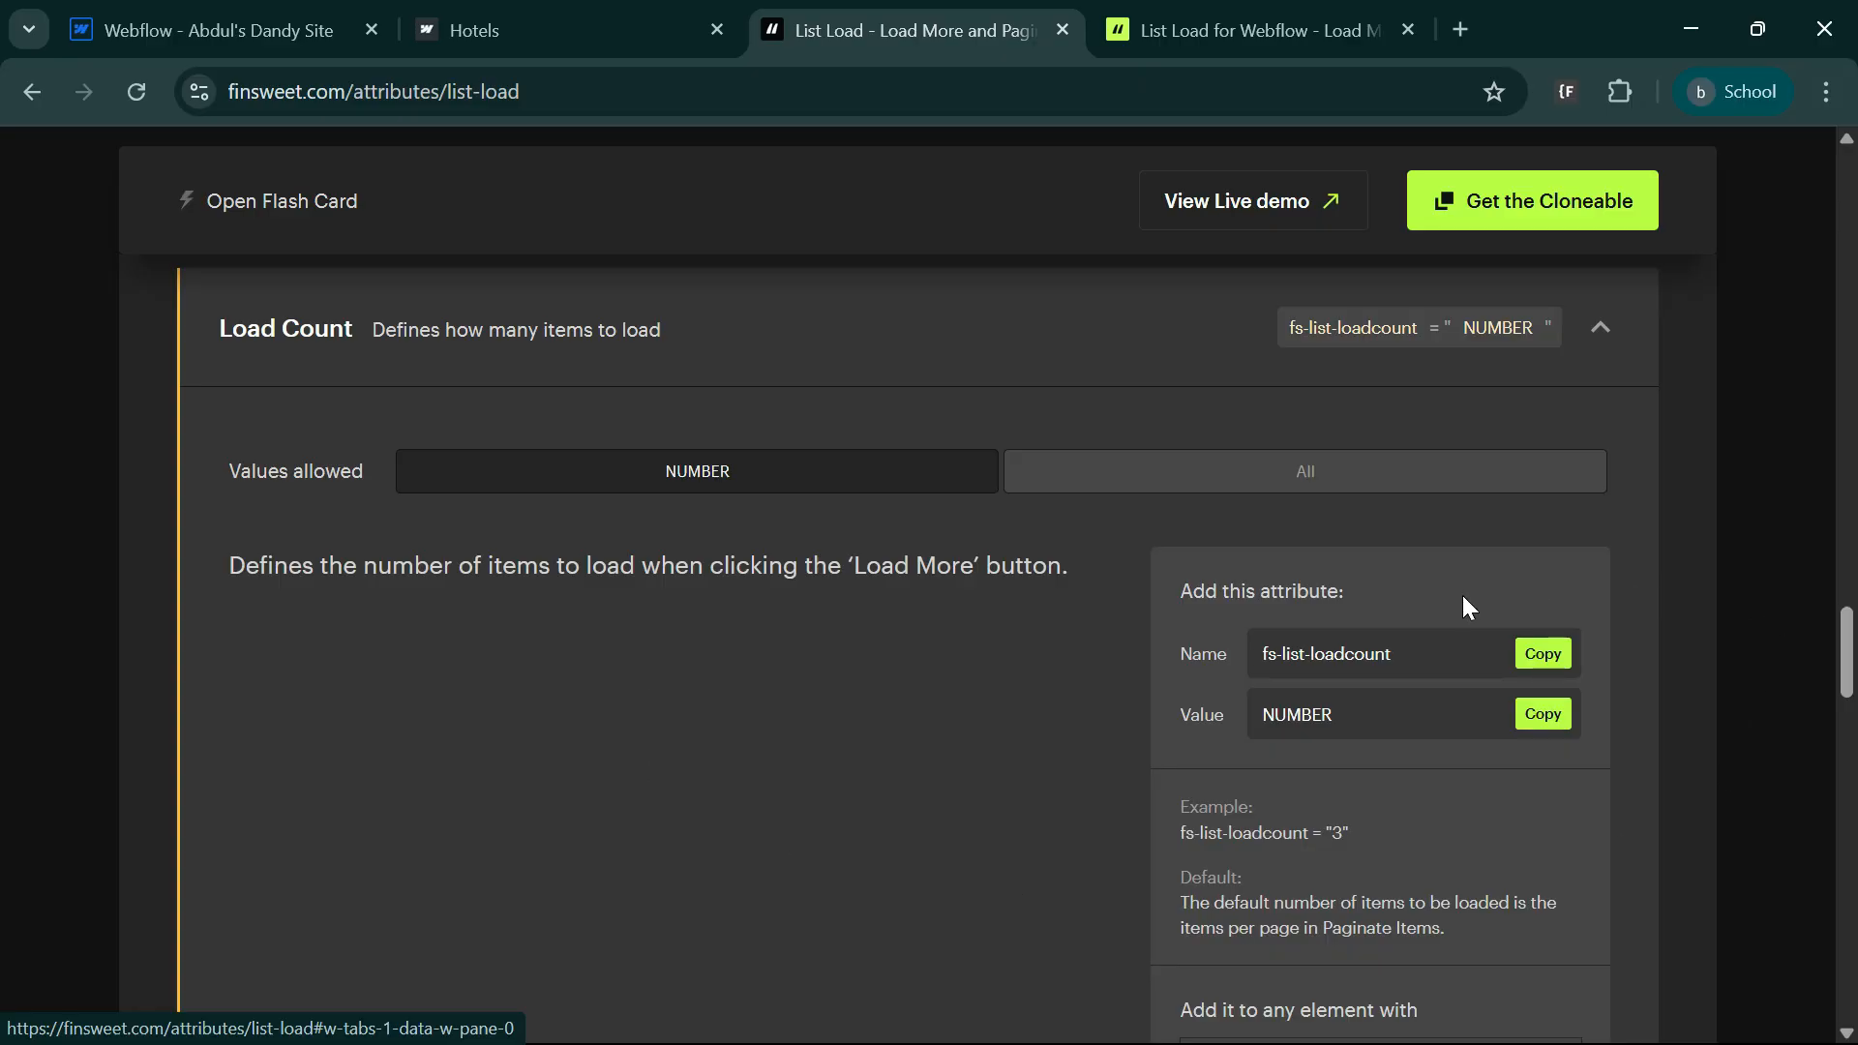
pyautogui.scroll(-3, 1283, 867)
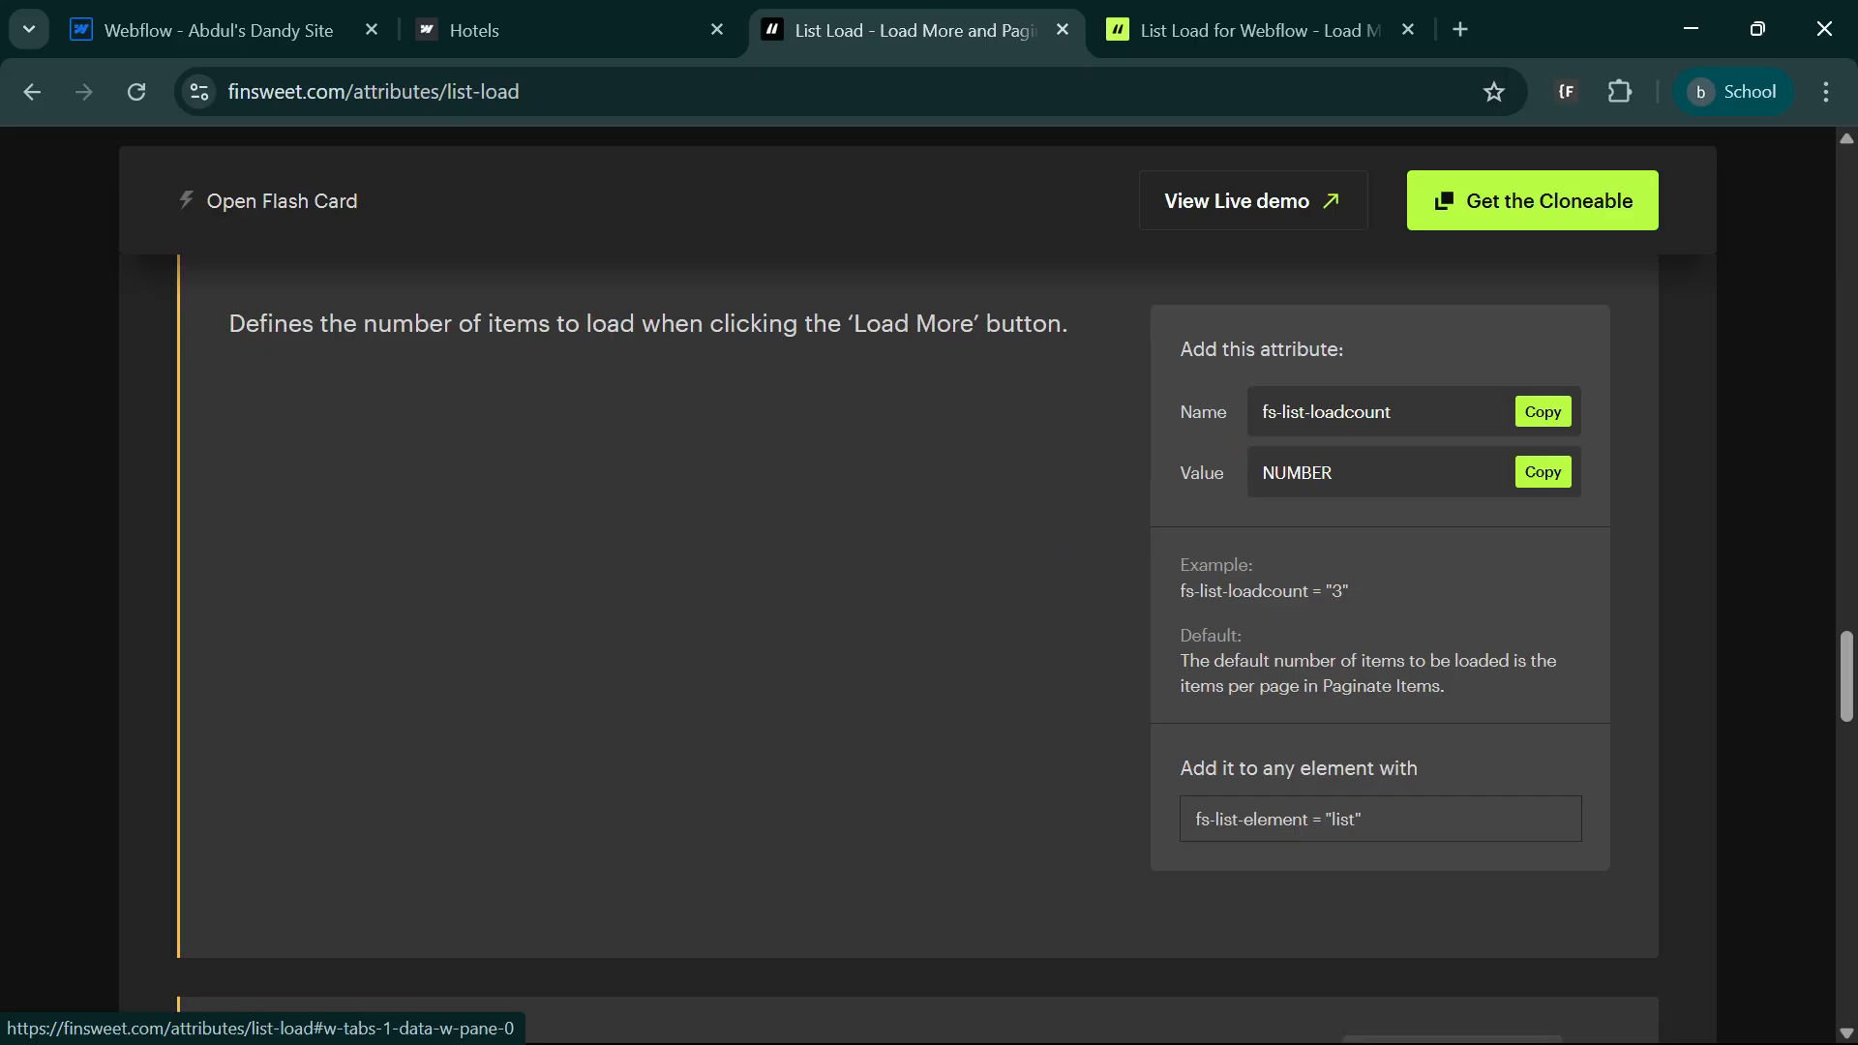
pyautogui.click(1544, 412)
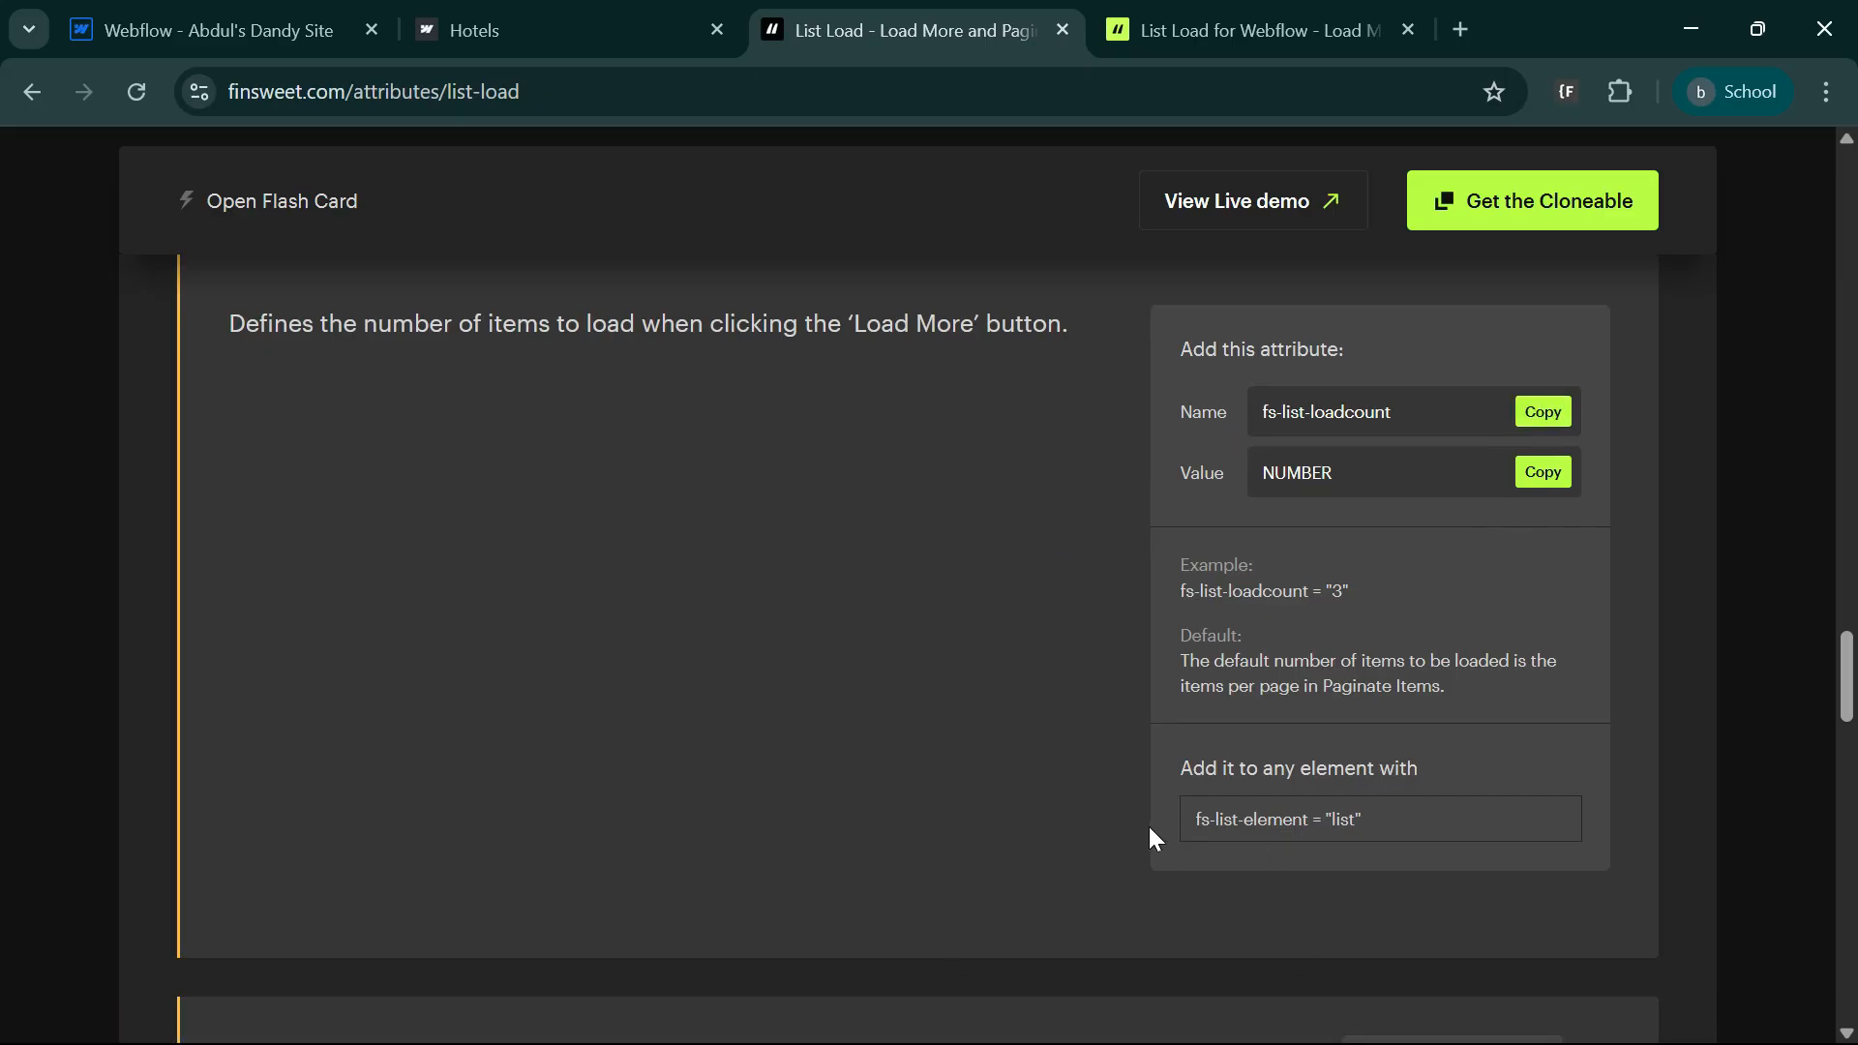
# - In the Webflow Designer, add the custom attribute fs-list-loadcount with value 5 to the Grid 1 Column hotel collection list
pyautogui.click(277, 14)
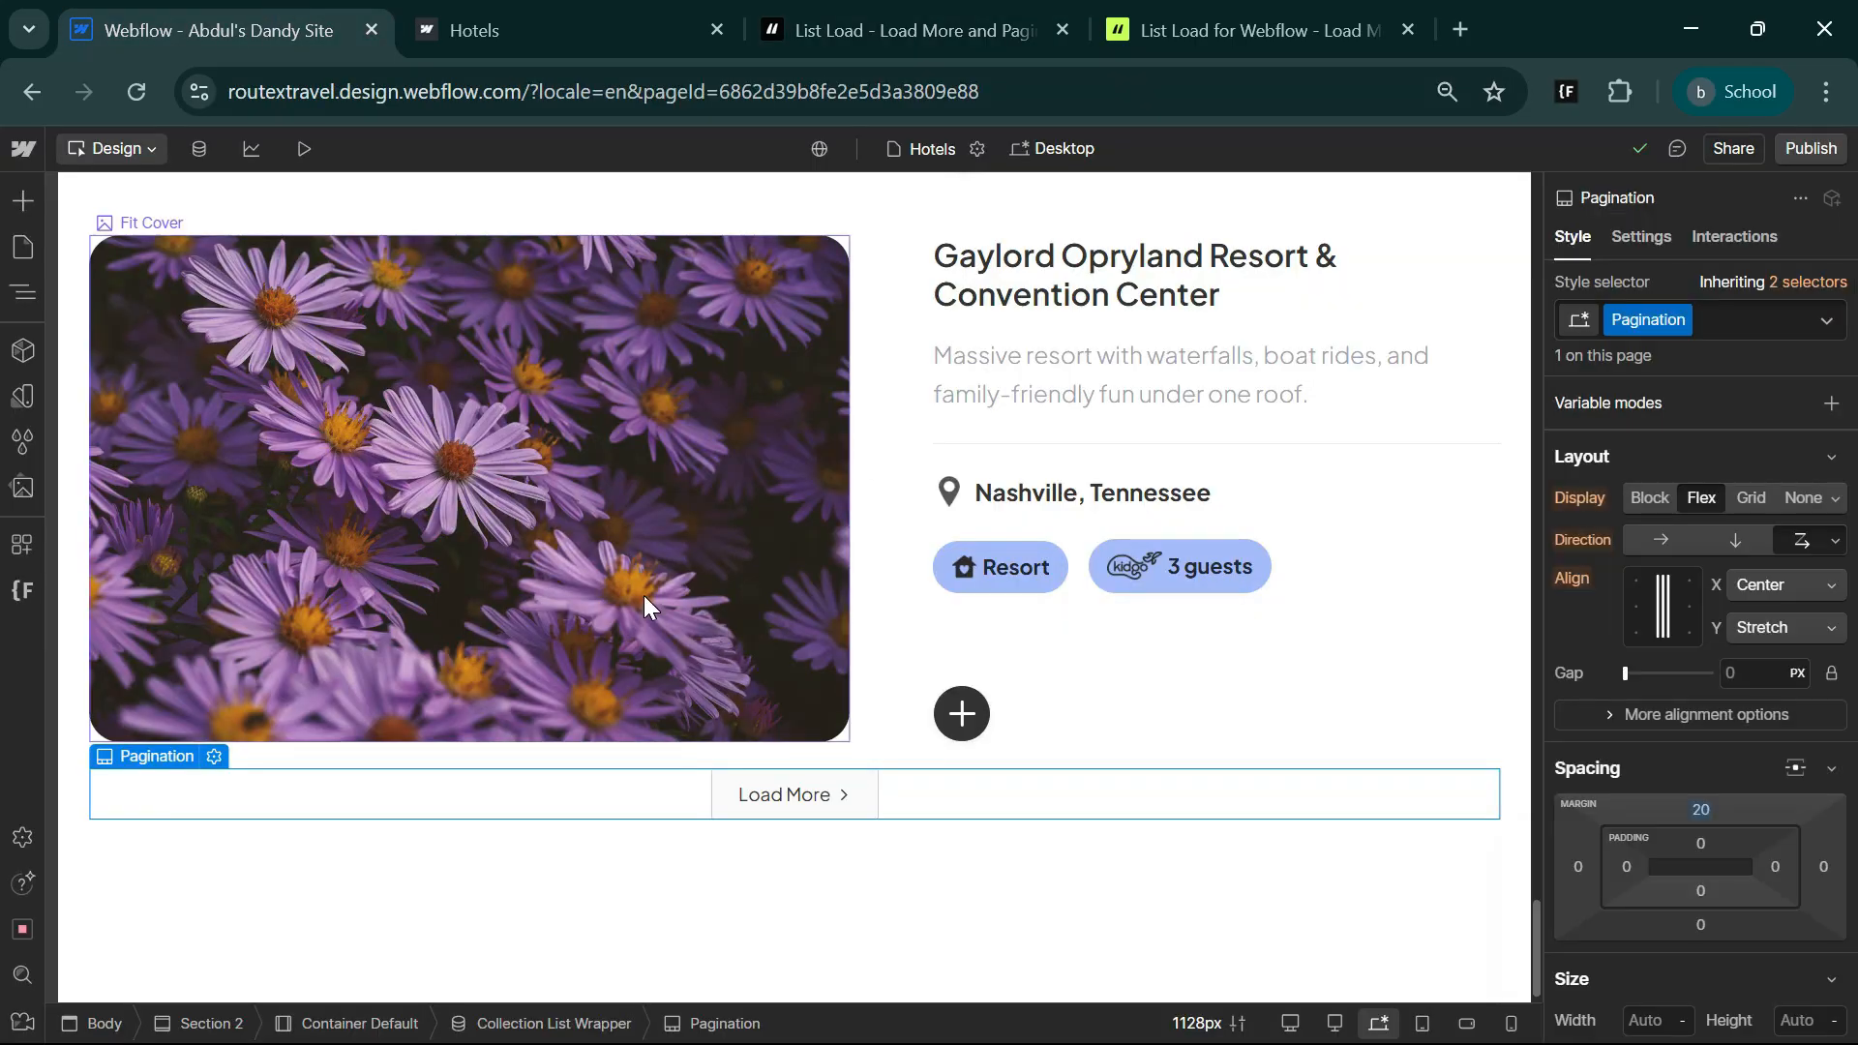
pyautogui.click(643, 595)
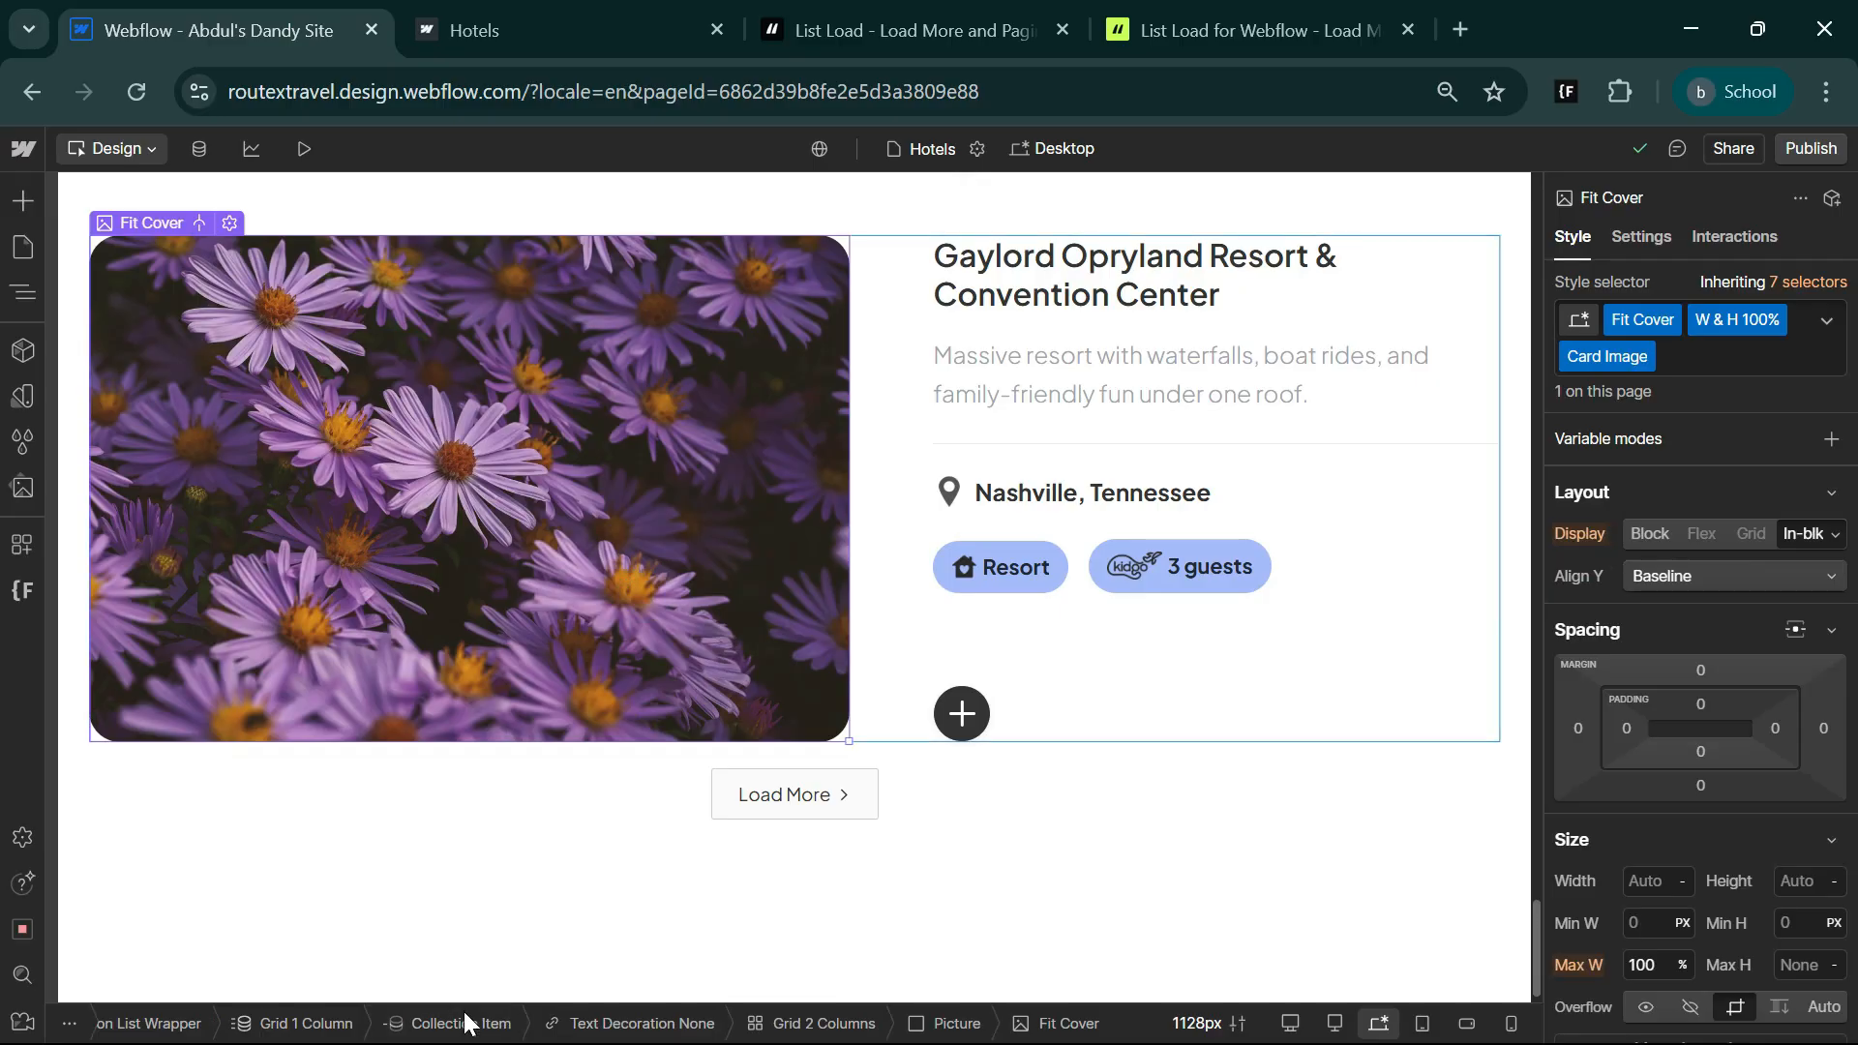
pyautogui.click(287, 1028)
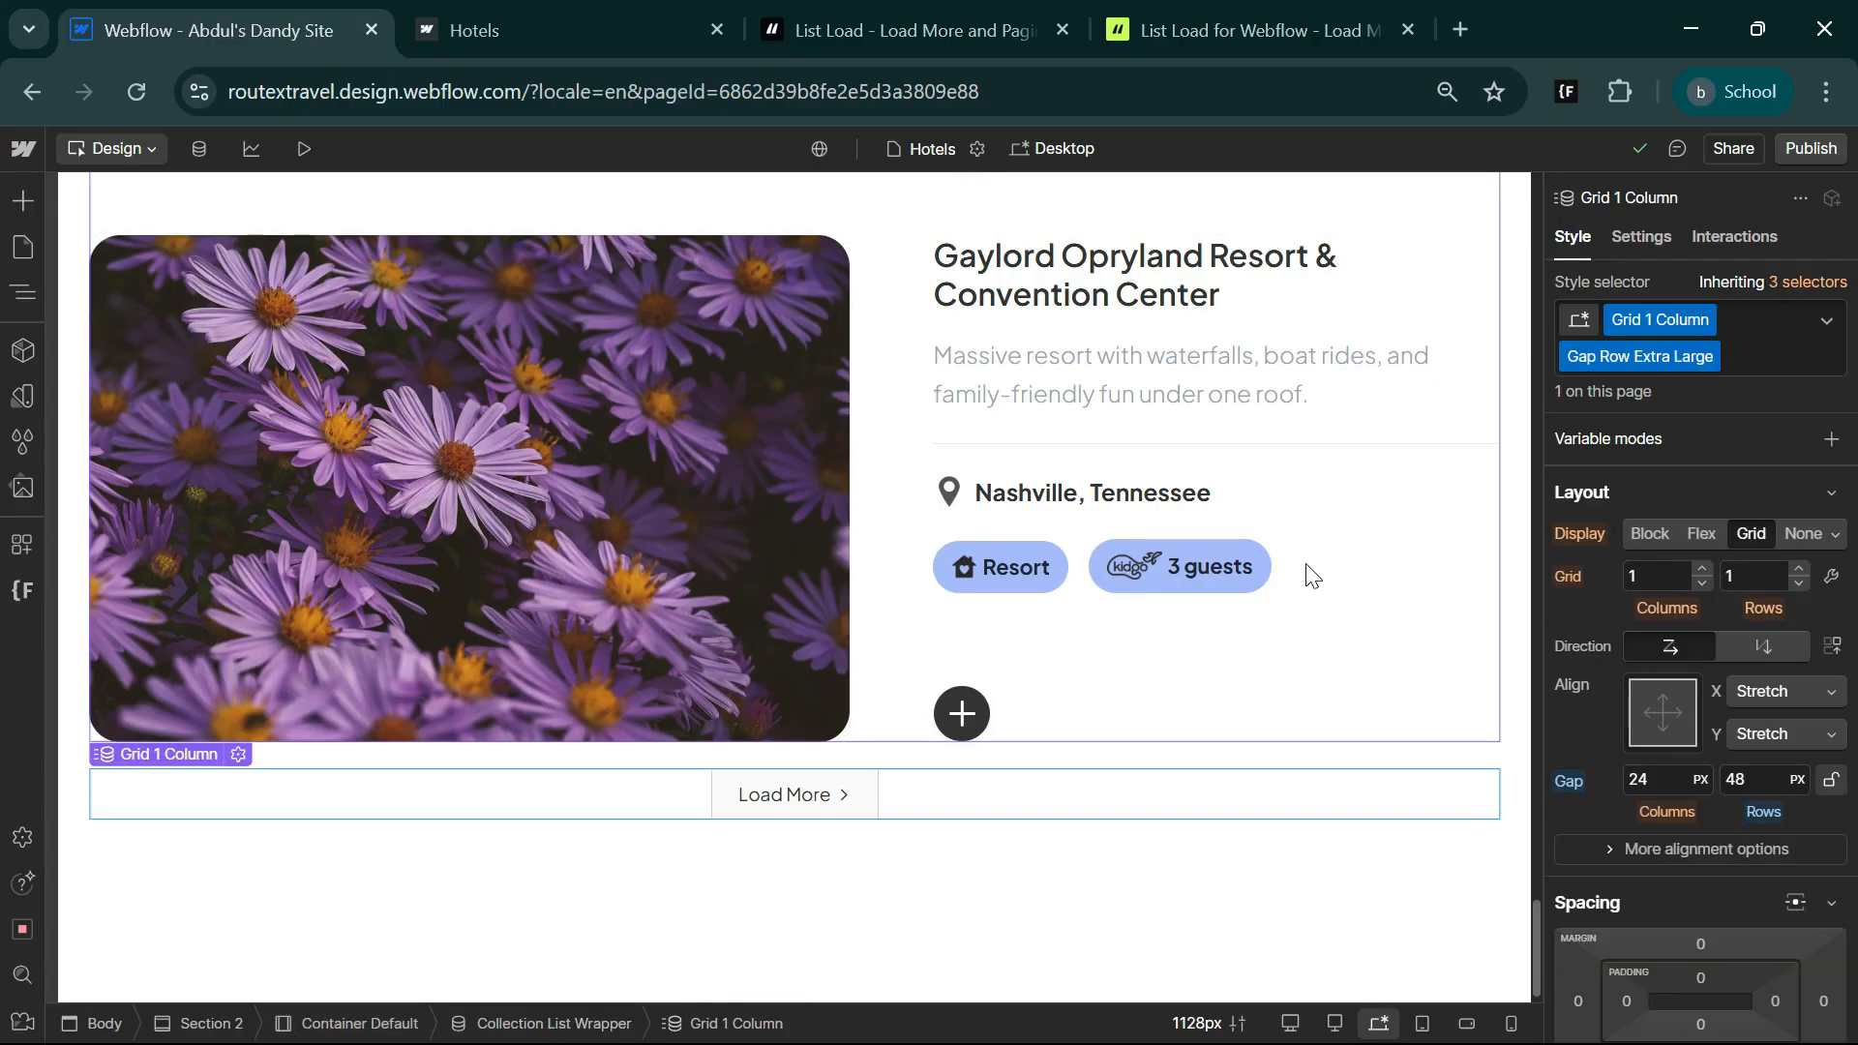
pyautogui.click(1633, 234)
pyautogui.scroll(-4, 1703, 881)
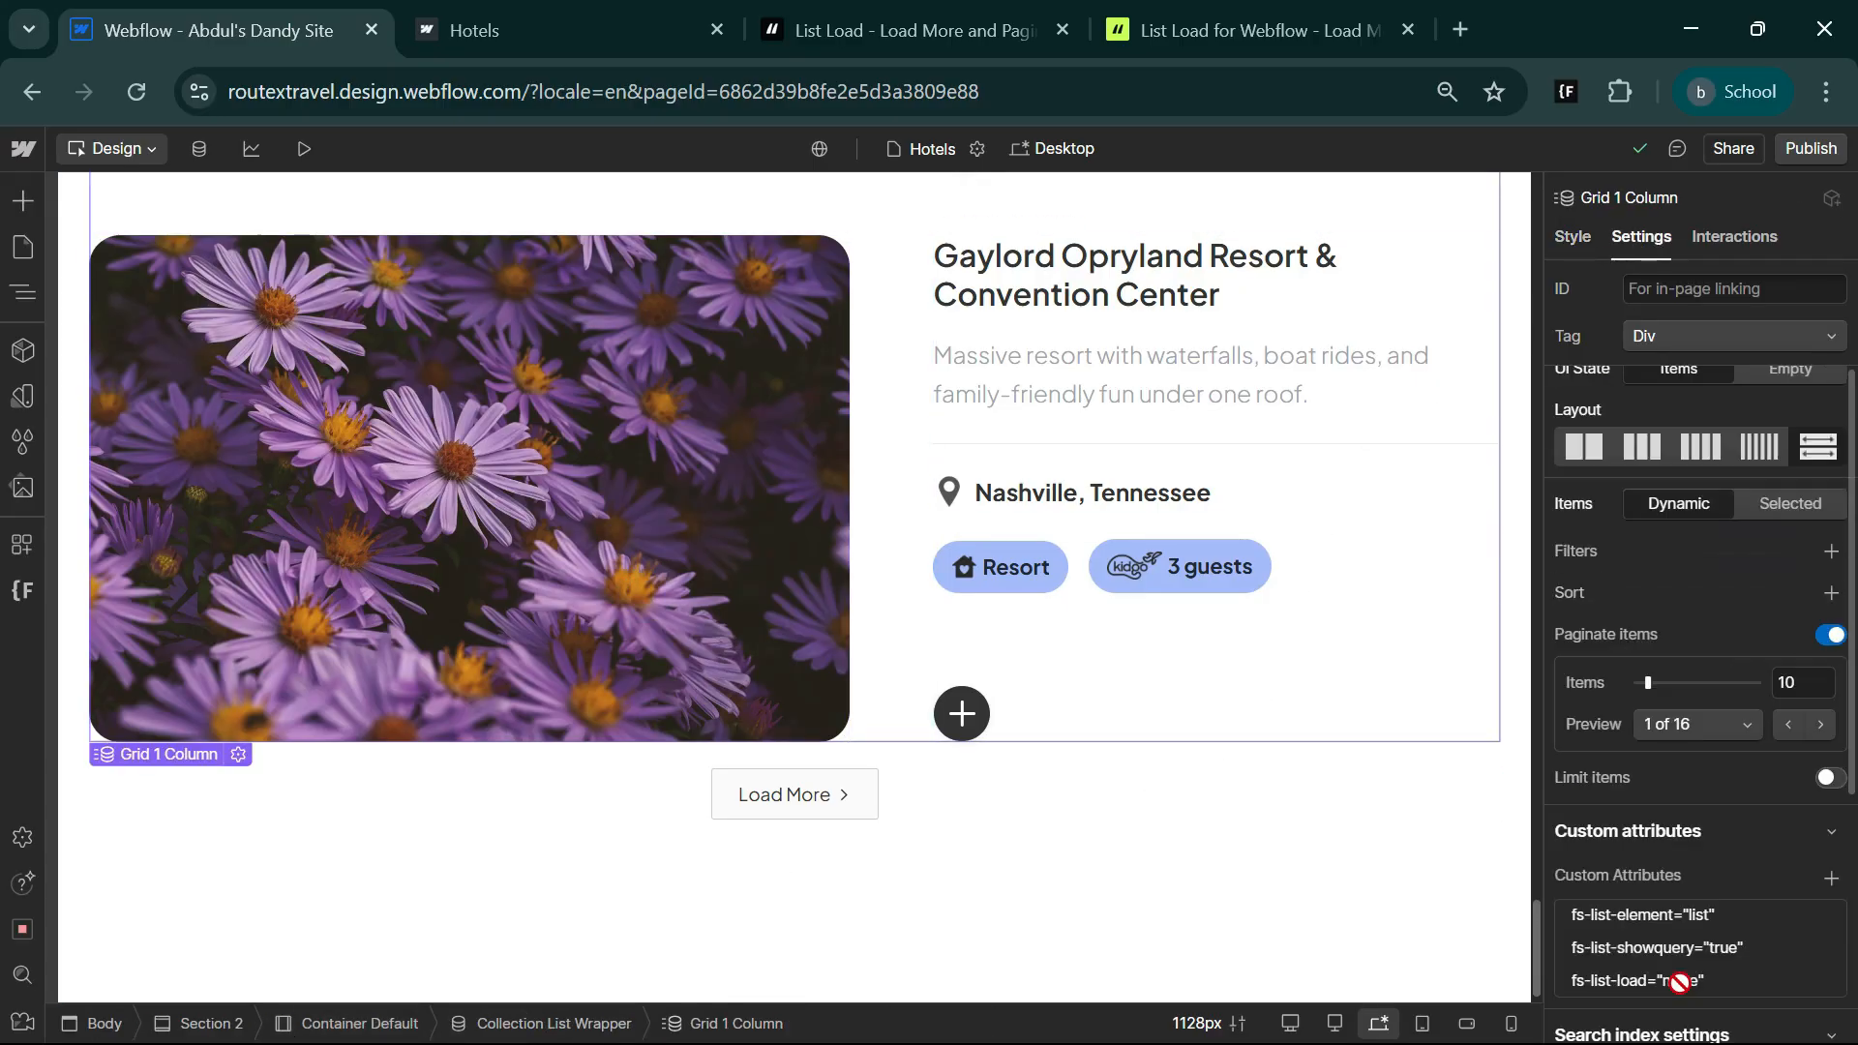
pyautogui.click(1831, 794)
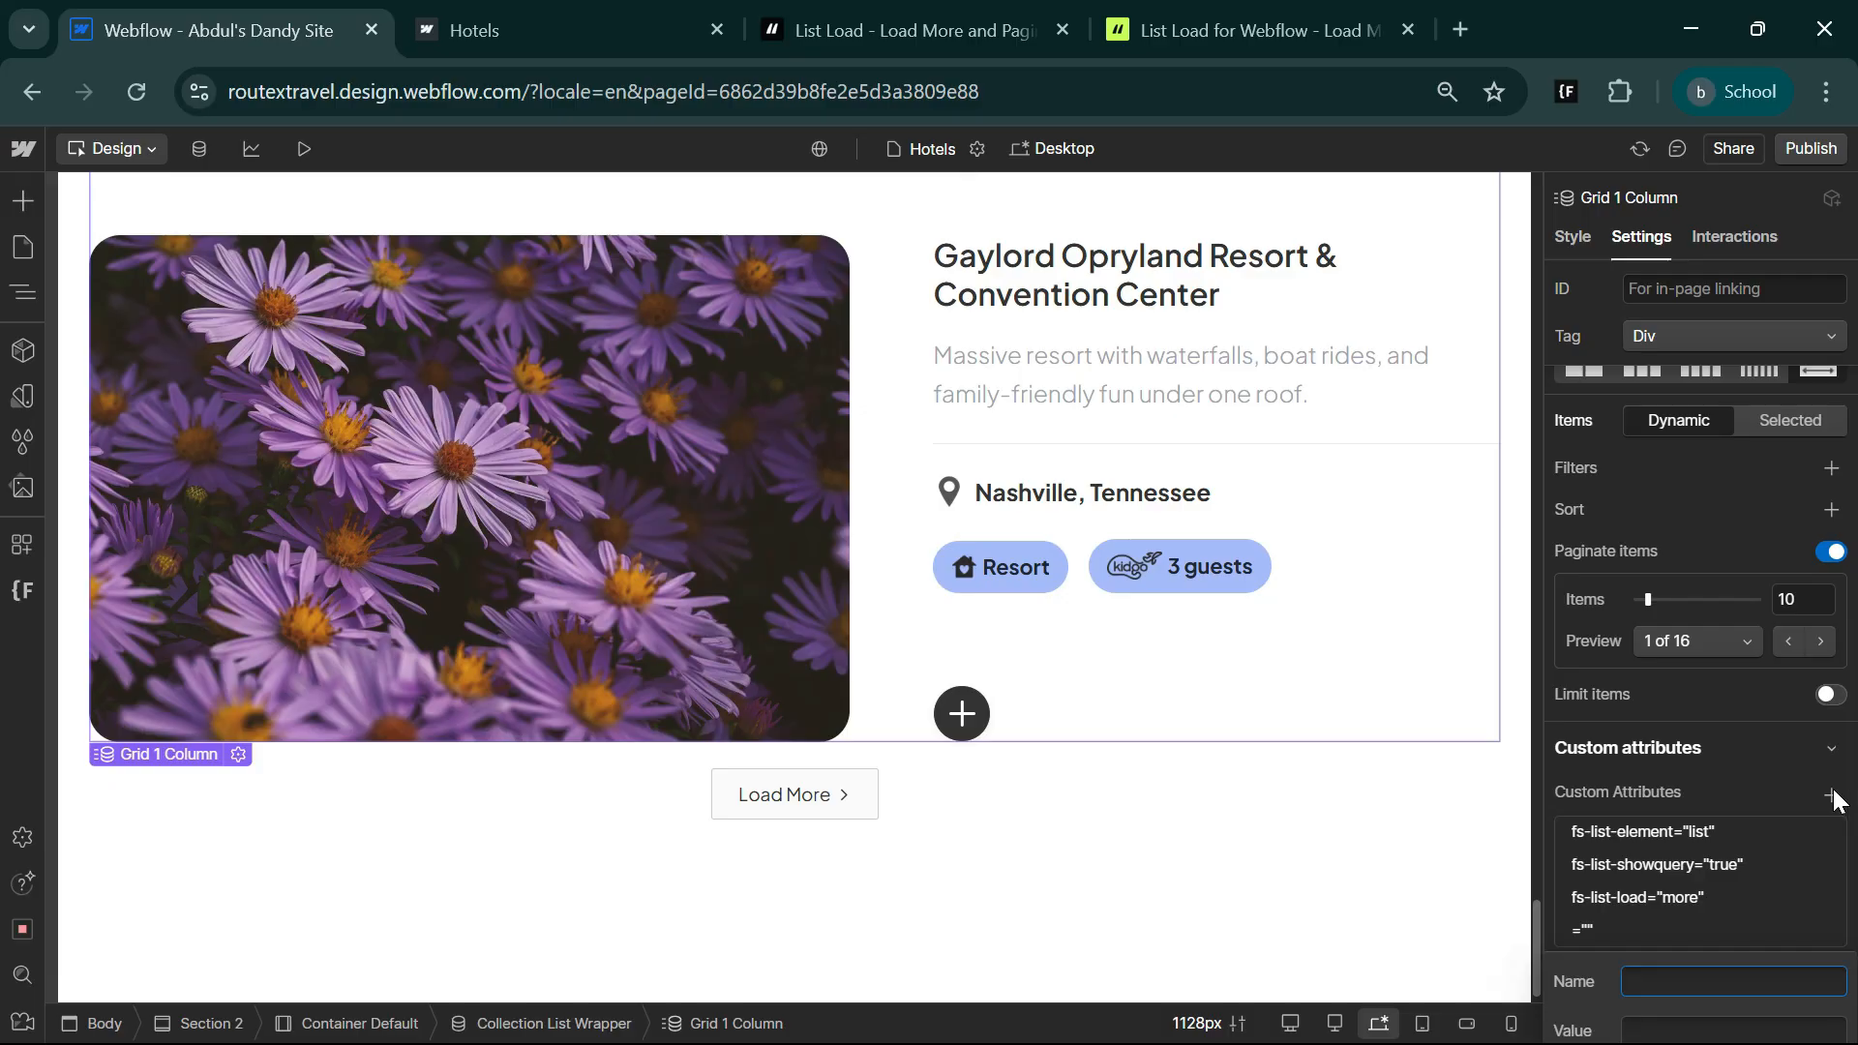
pyautogui.hotkey('ctrl', 'v')
pyautogui.click(1693, 1029)
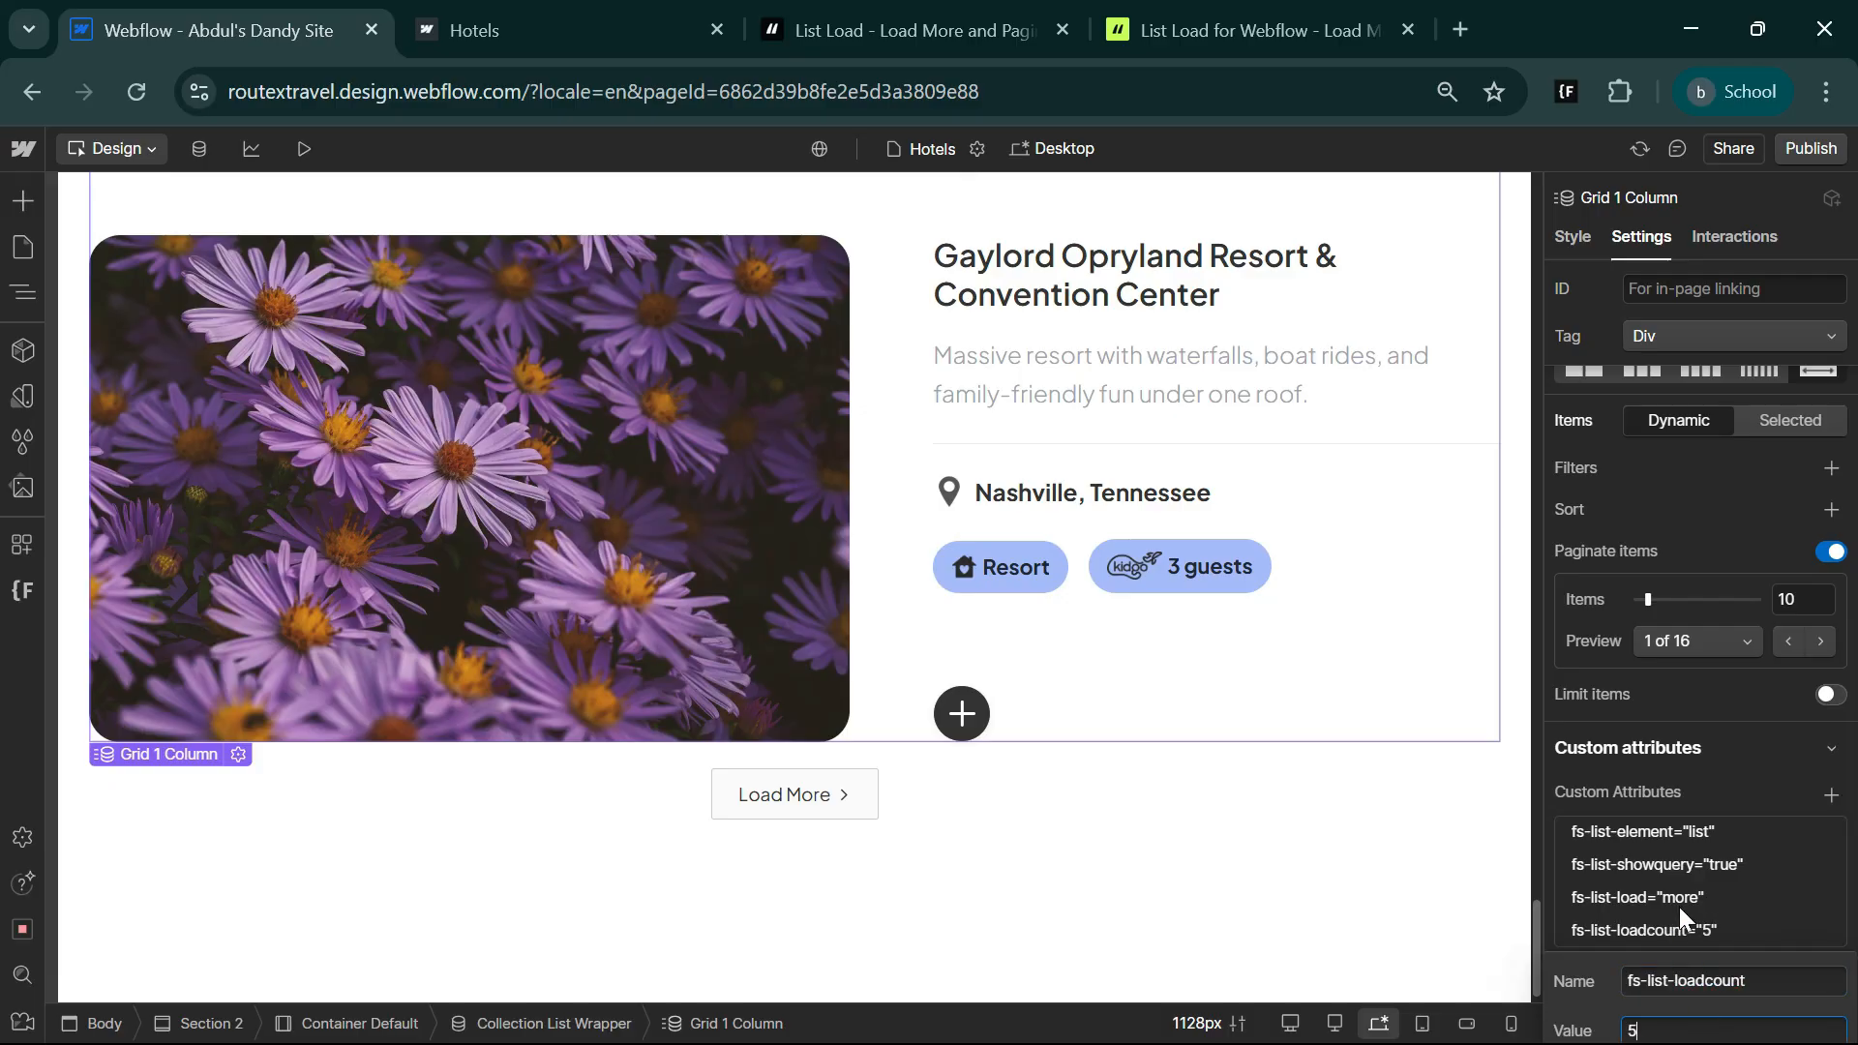
pyautogui.press('Return')
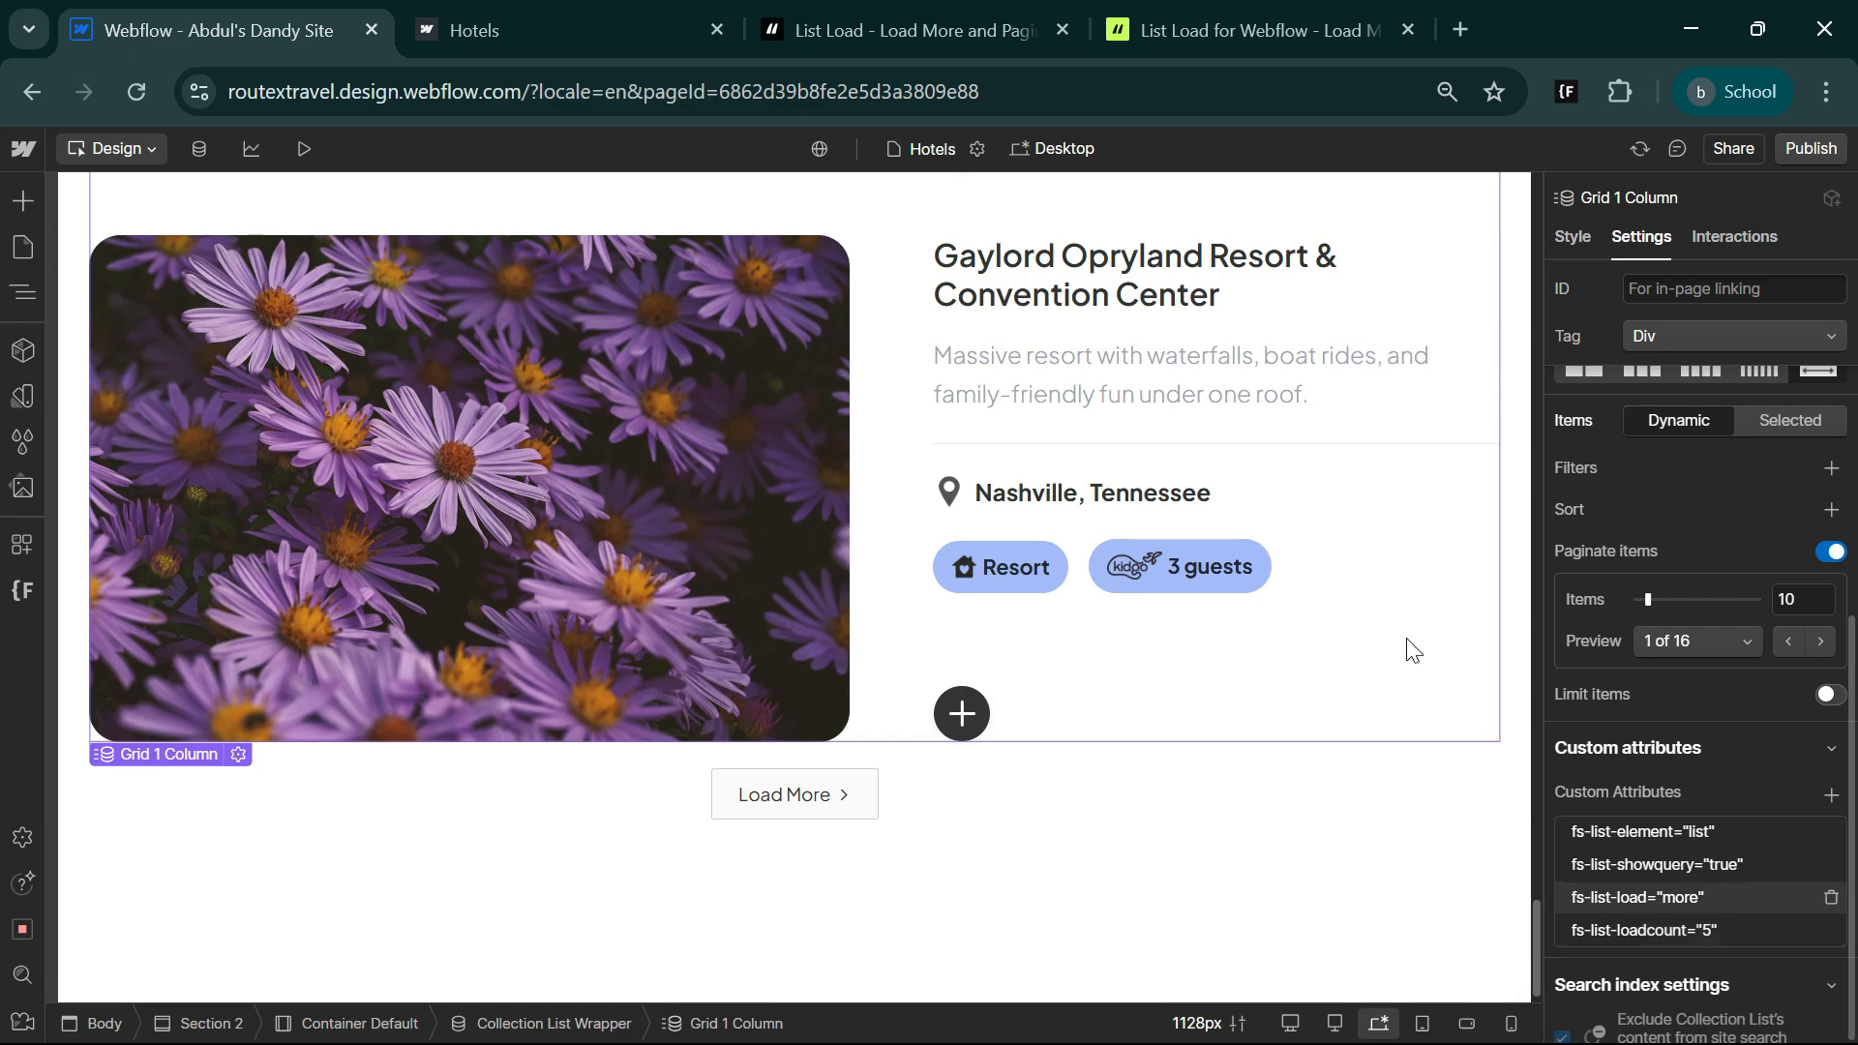
# - Publish the site to the routextravel.webflow.io staging domain and switch to the live Hotels page
pyautogui.click(1812, 153)
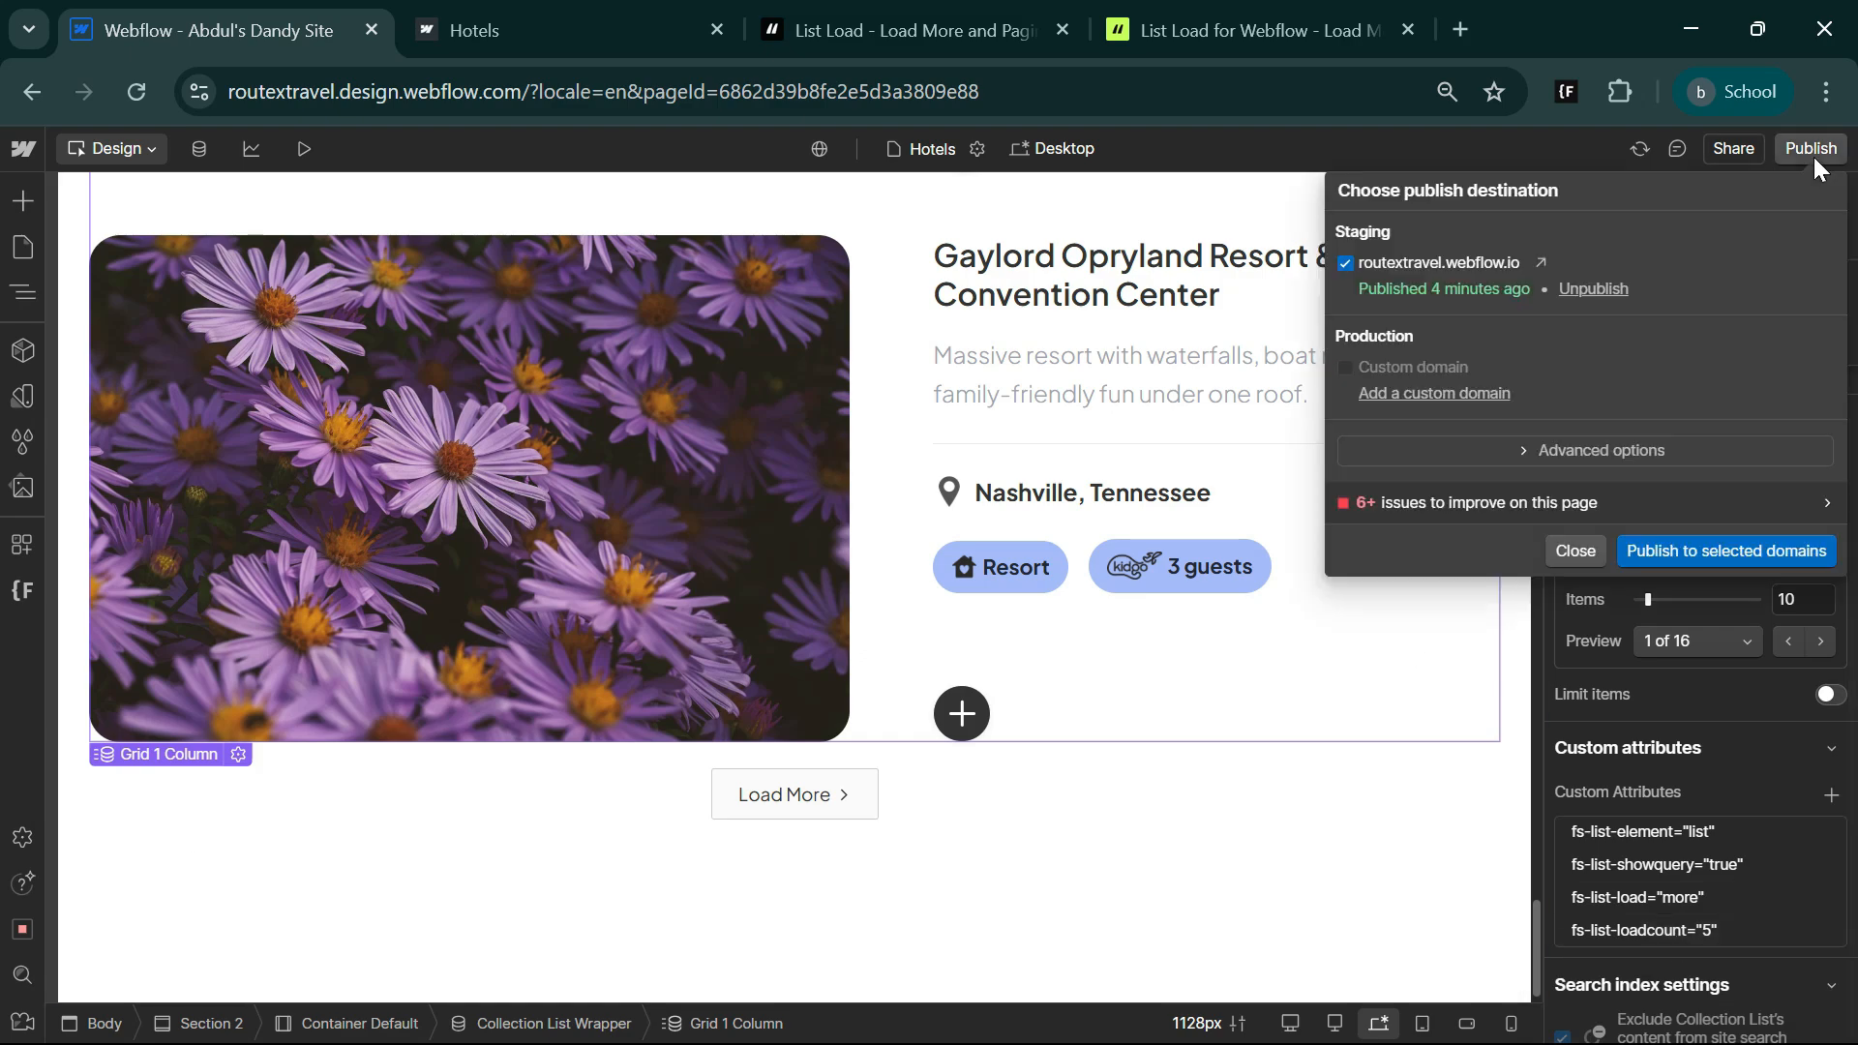
pyautogui.click(1651, 543)
pyautogui.hotkey('ctrl', 'Tab')
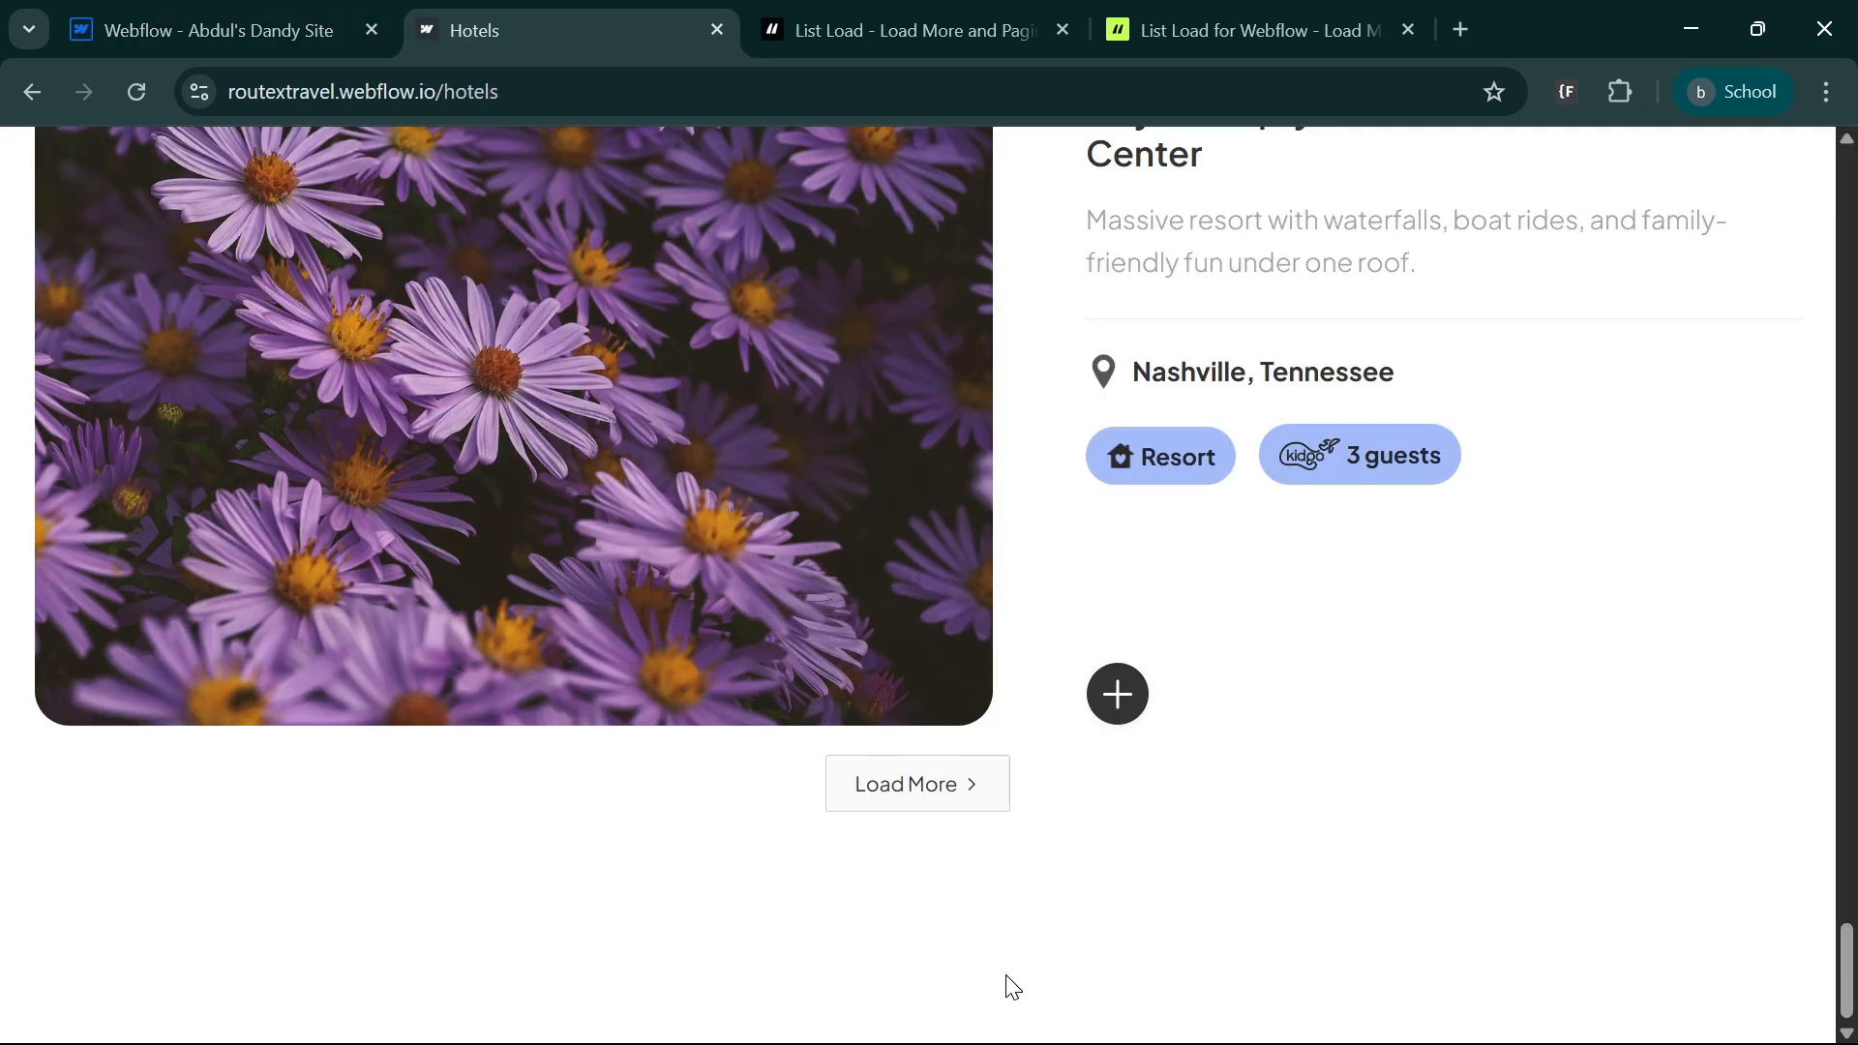
# - Load two more batches of hotels on the live page and look through the added items to check the batch size
pyautogui.click(930, 792)
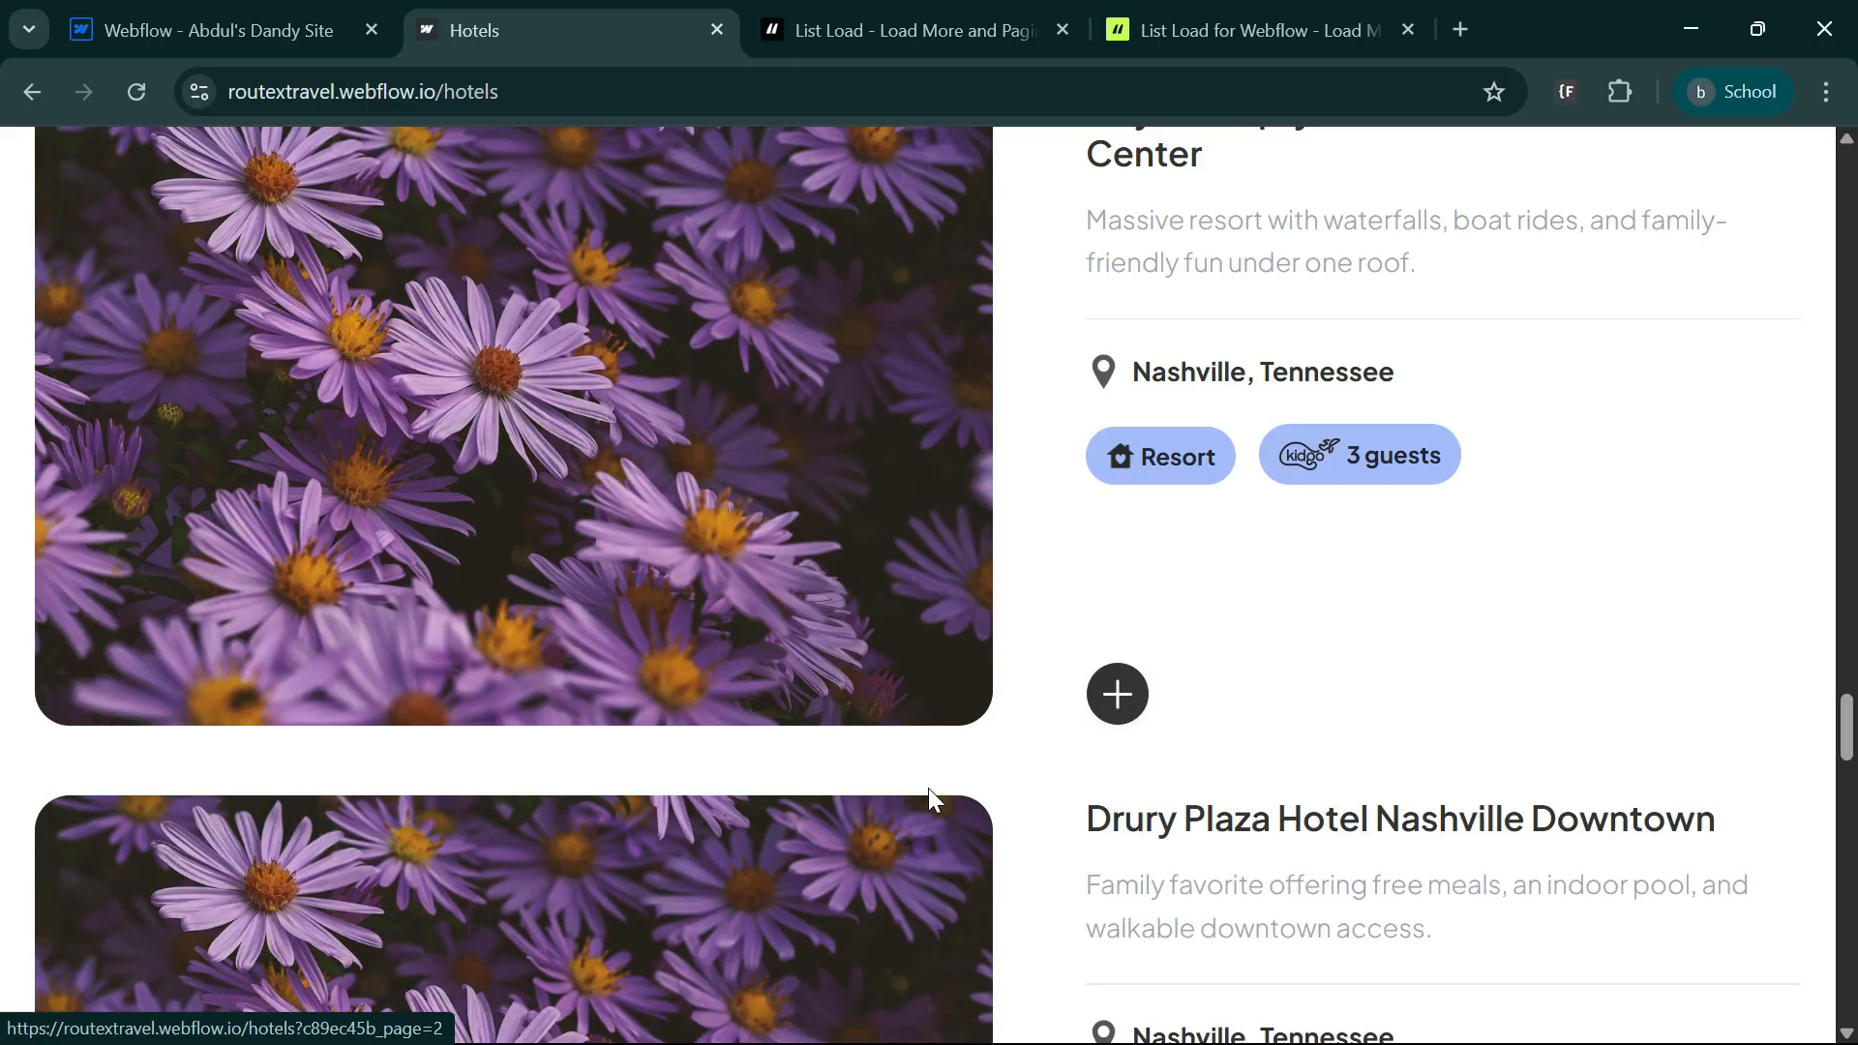
pyautogui.scroll(-10, 876, 677)
pyautogui.scroll(-15, 729, 718)
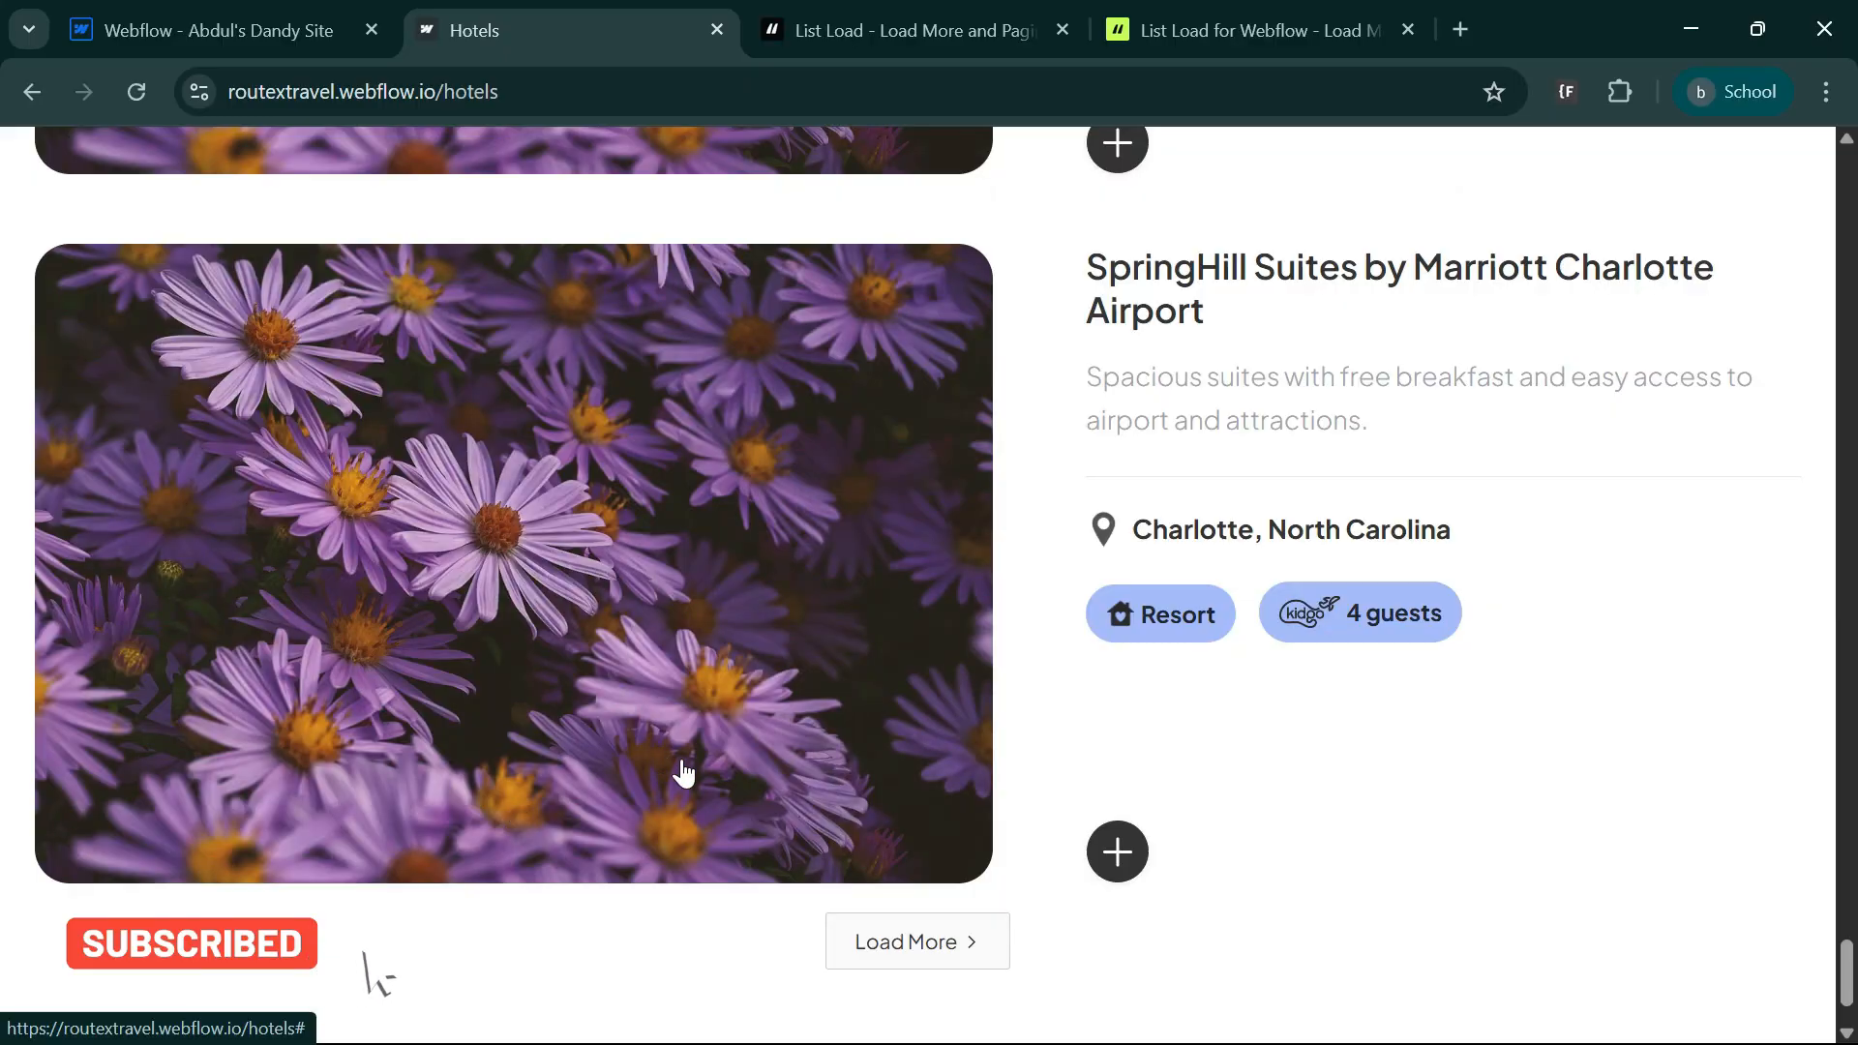
pyautogui.scroll(-2, 658, 774)
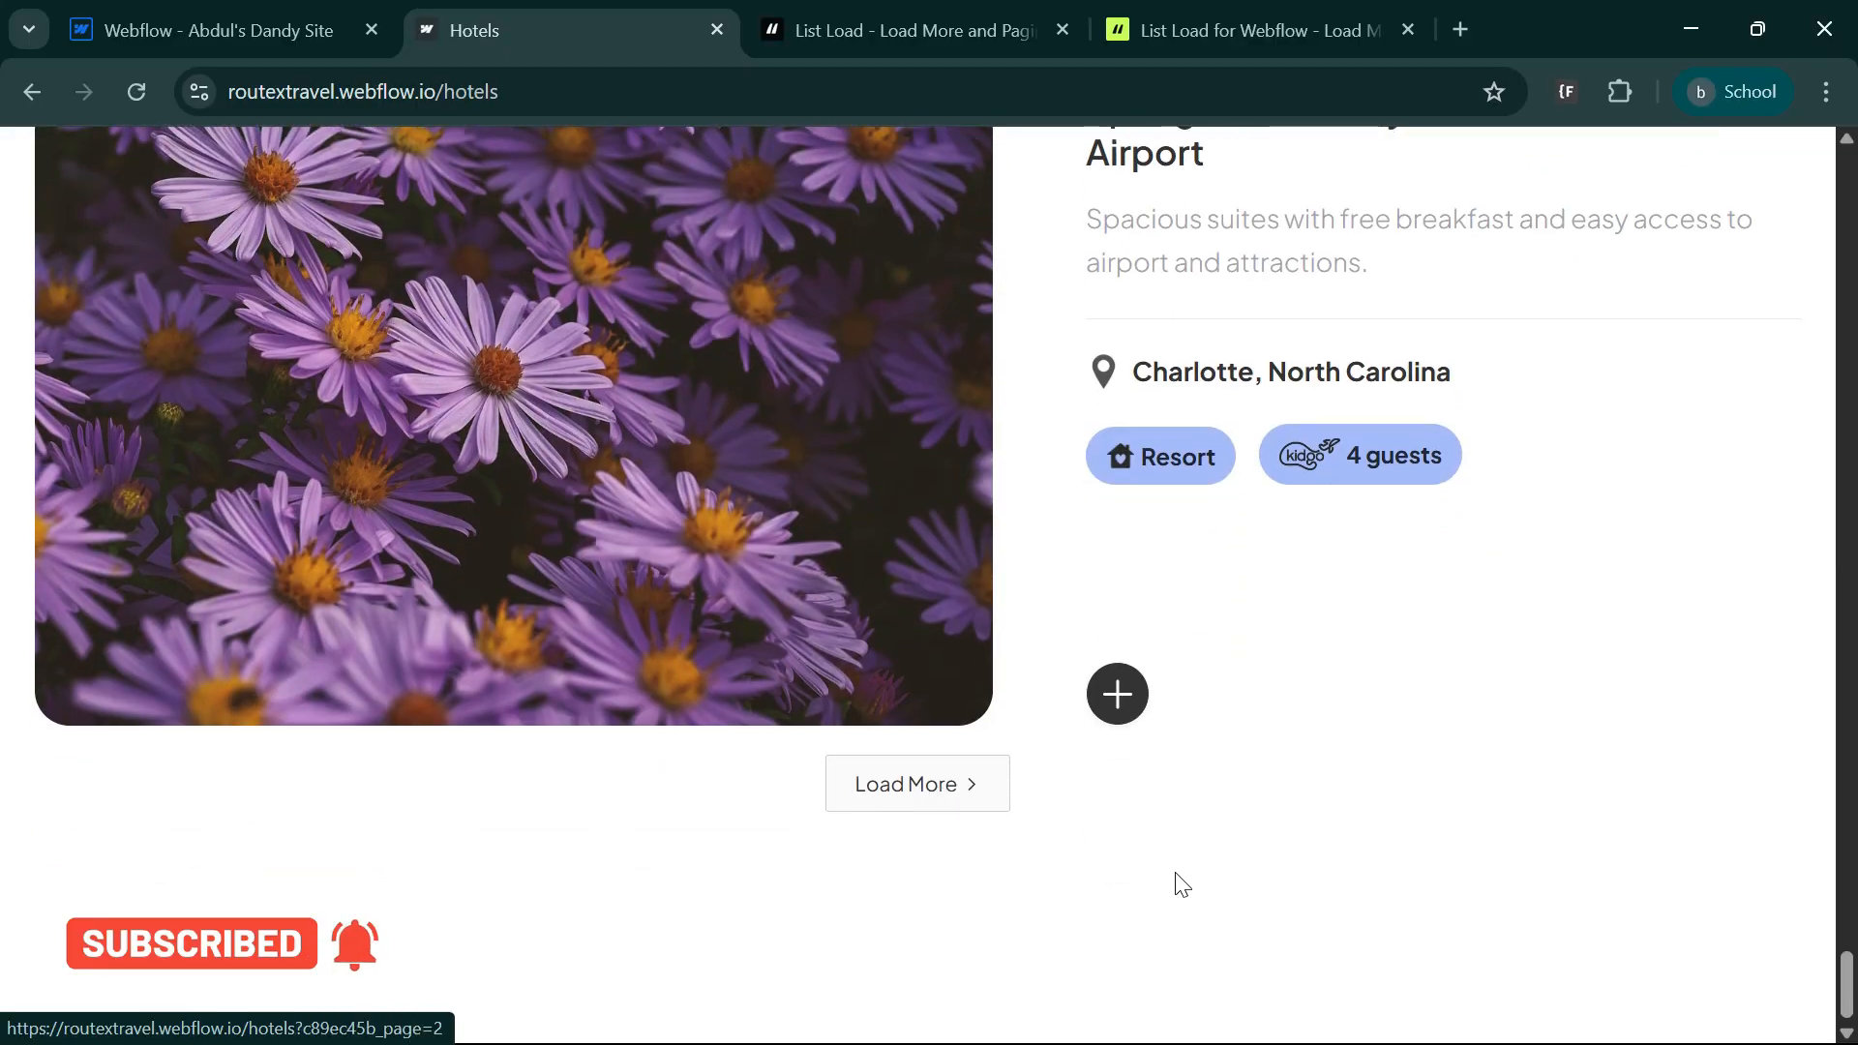
pyautogui.click(959, 807)
pyautogui.scroll(-5, 870, 832)
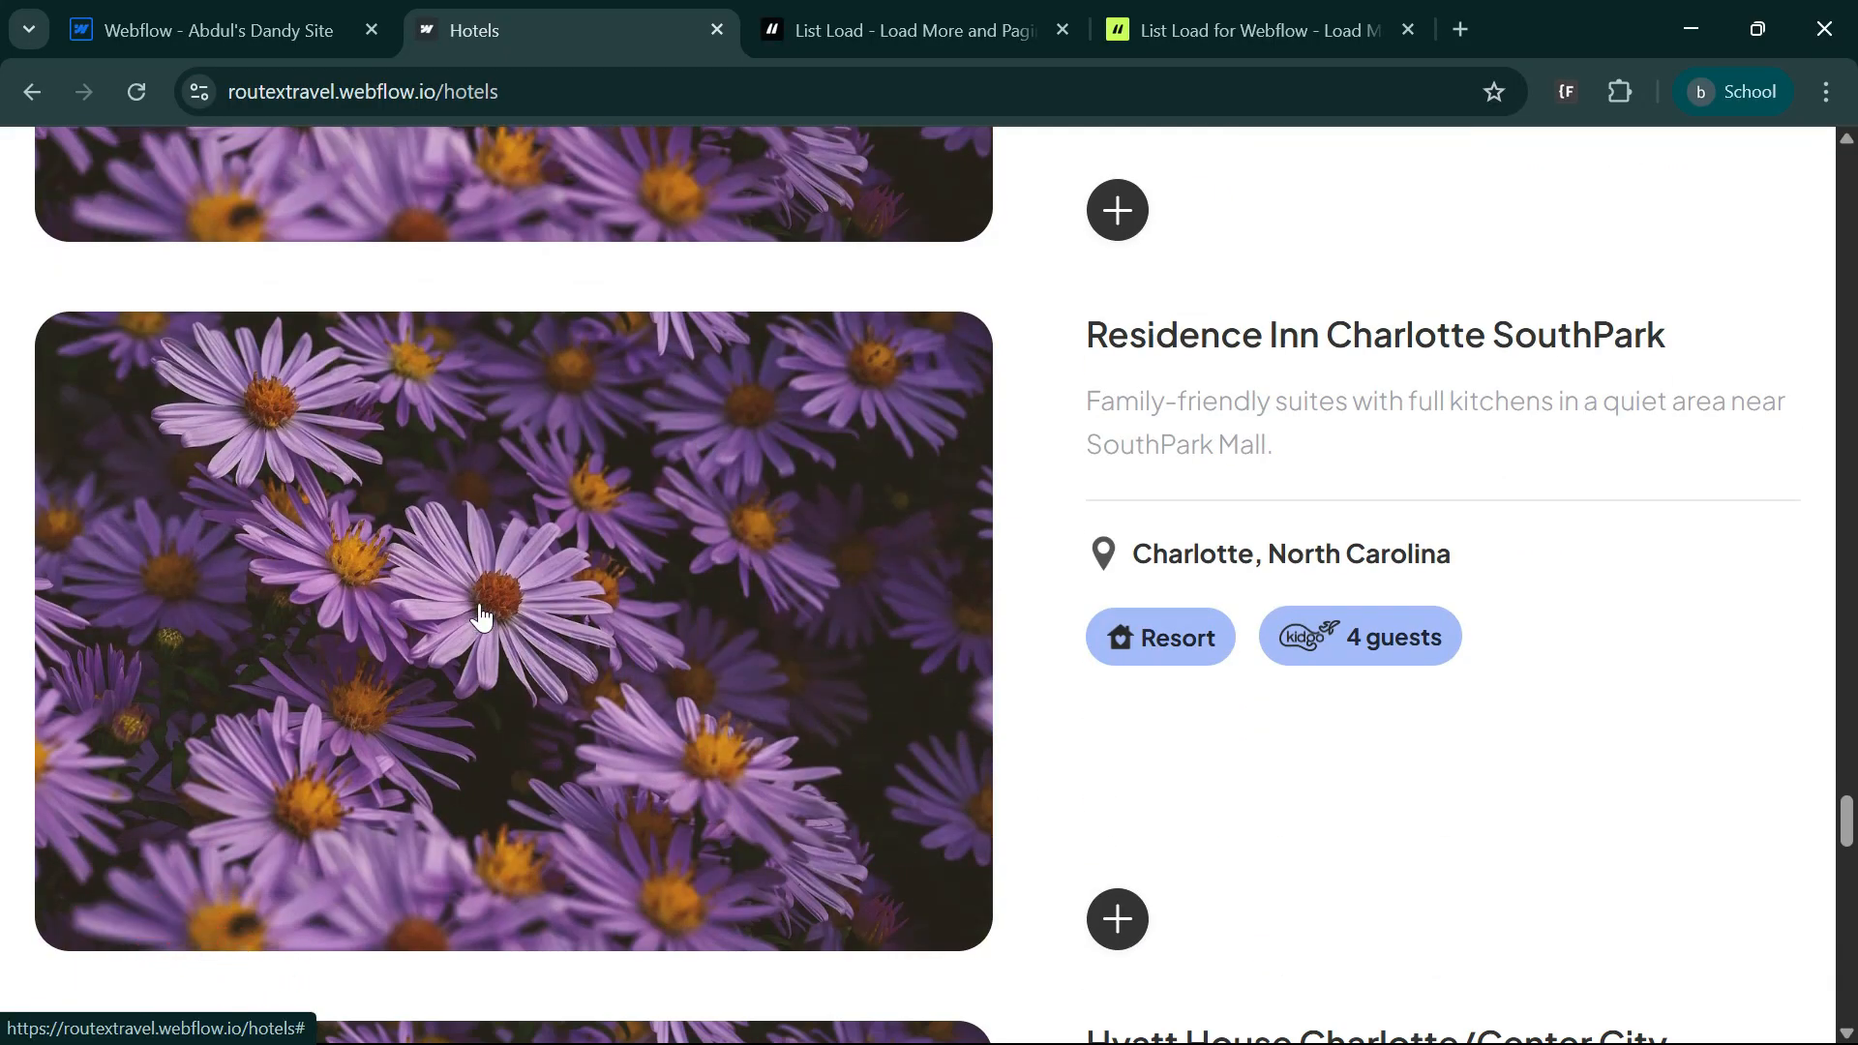
pyautogui.scroll(-8, 332, 830)
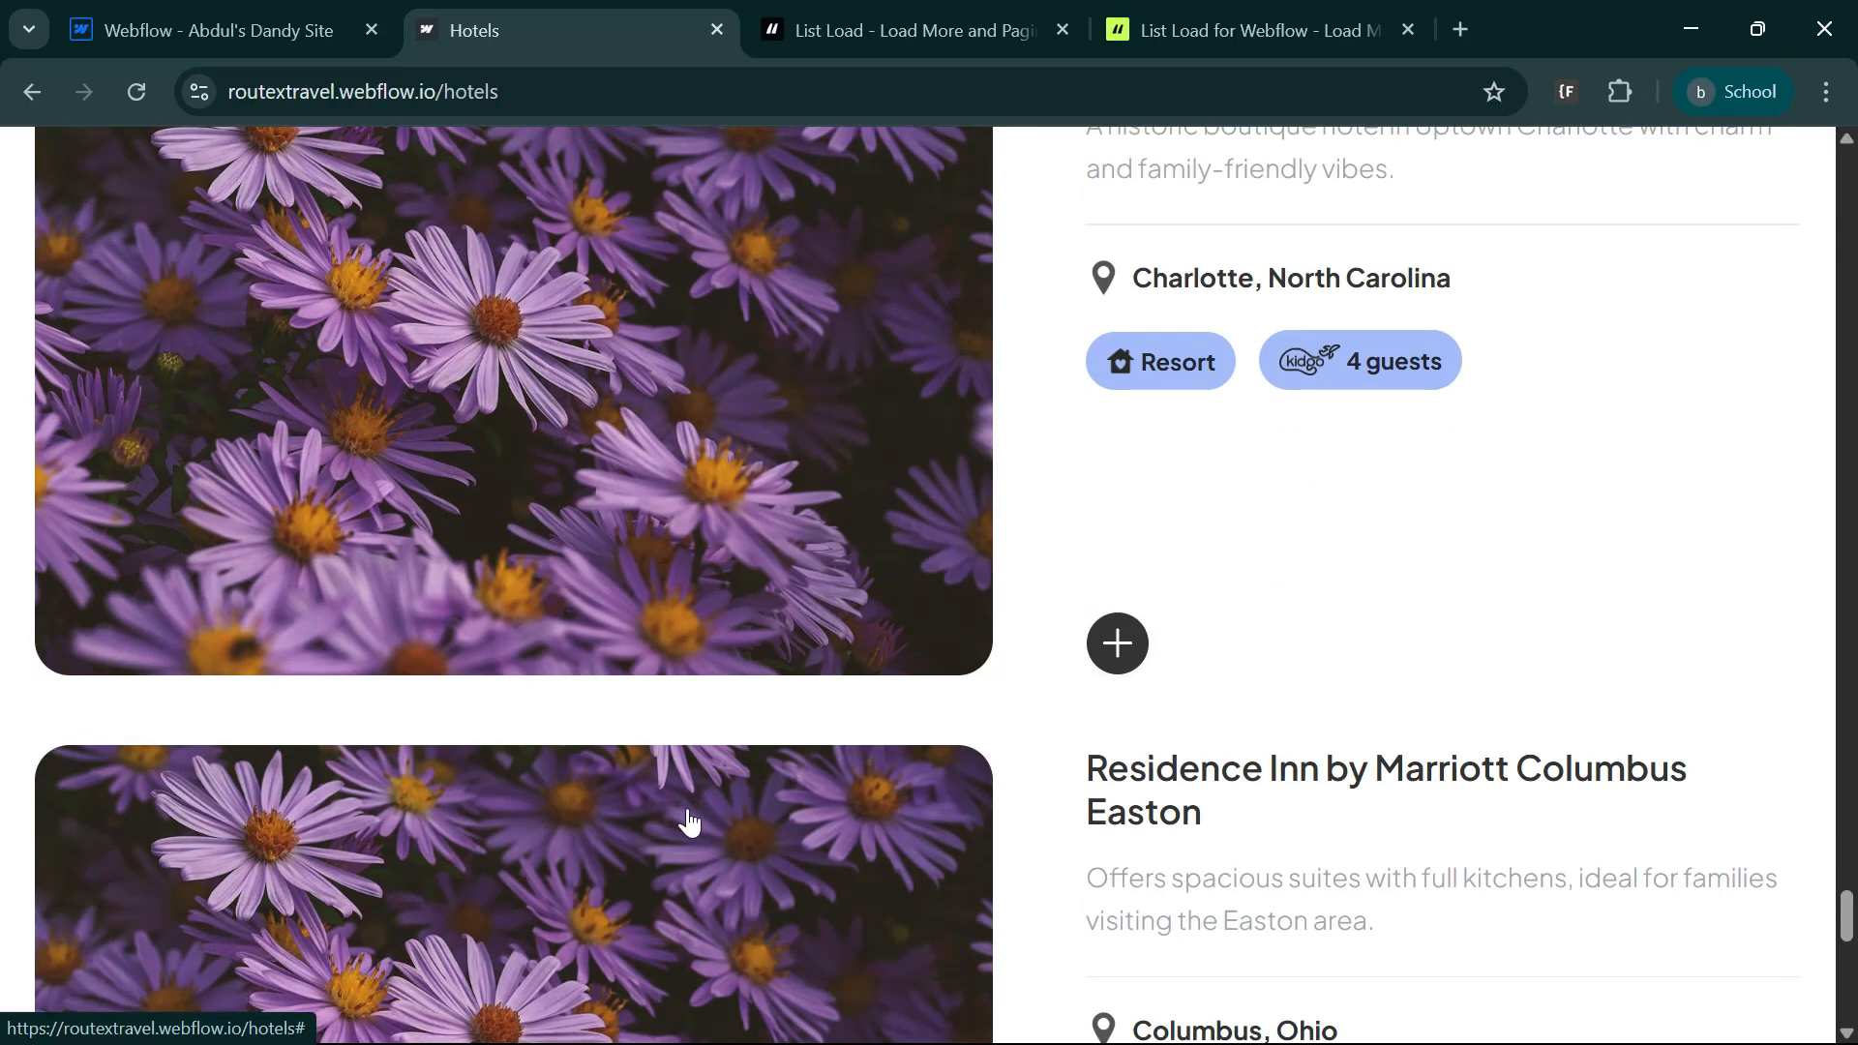
# - Return to the List Load documentation, collapse Load Count and expand the Reset Interactions instructions
pyautogui.hotkey('ctrl', 'Tab')
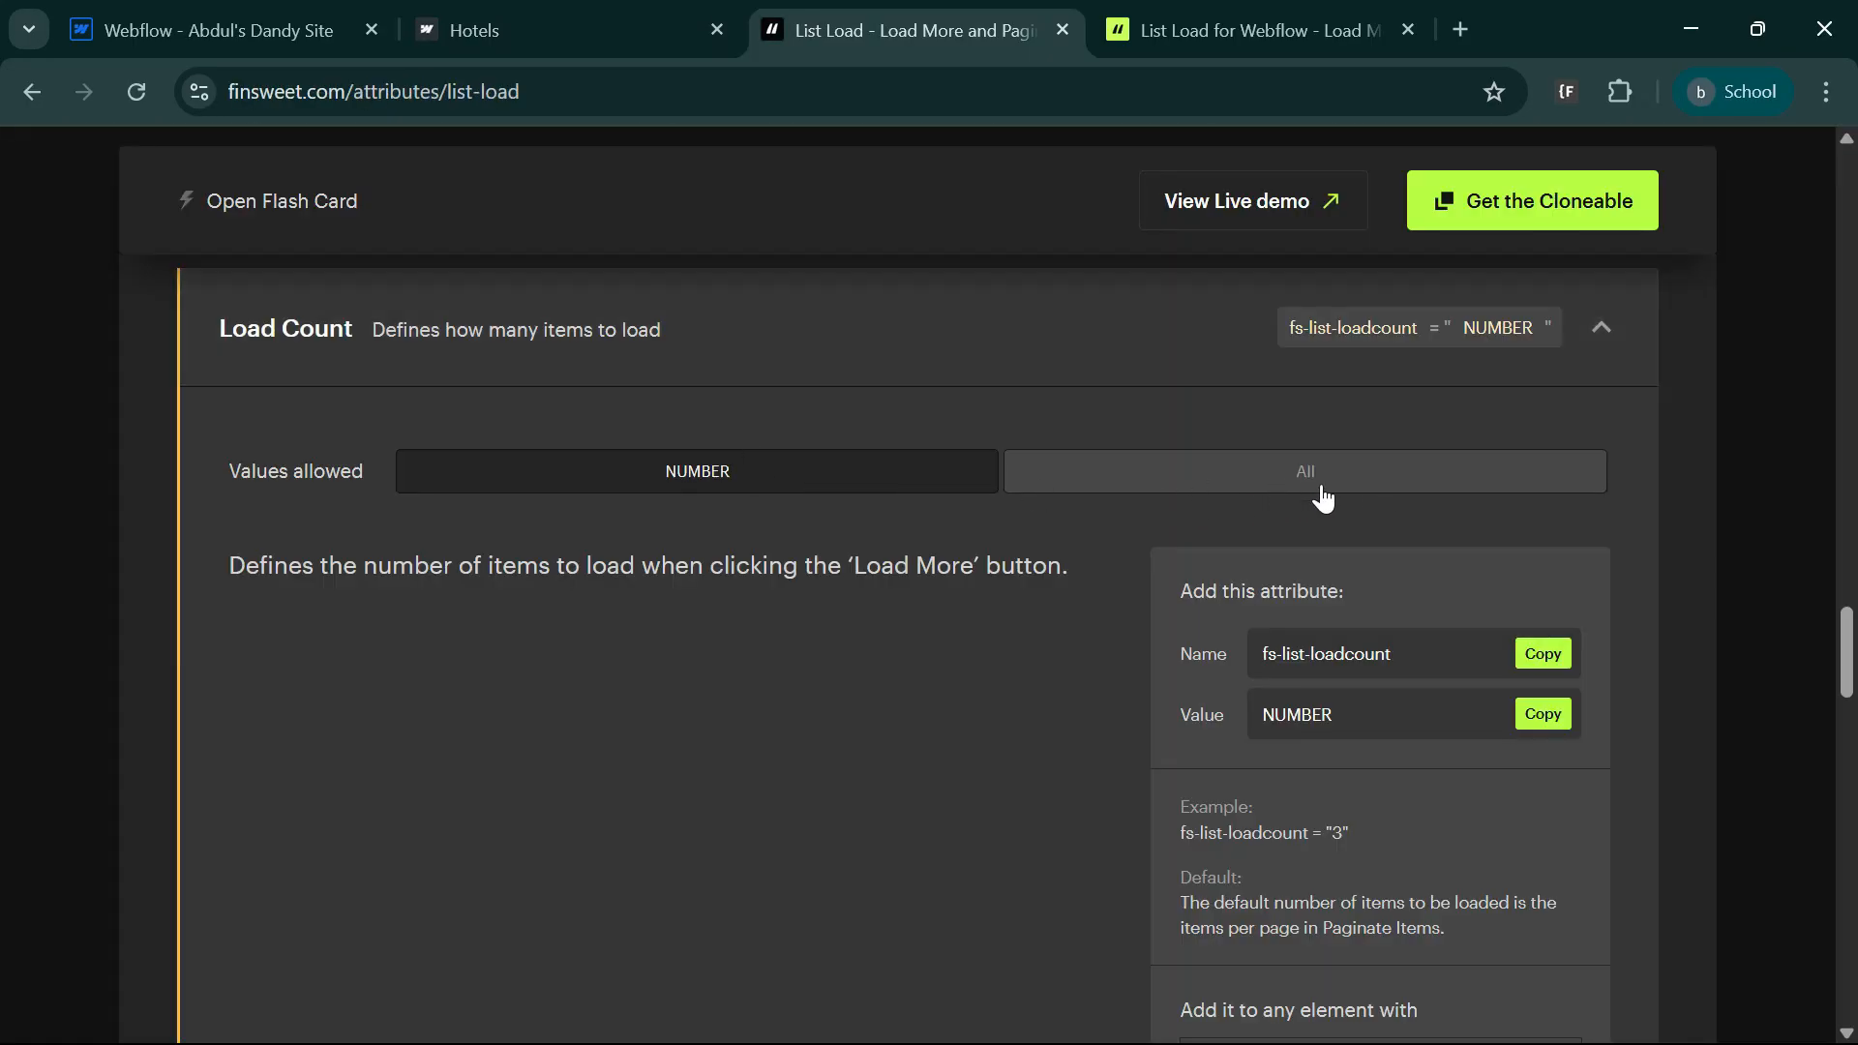
pyautogui.click(1117, 349)
pyautogui.click(455, 701)
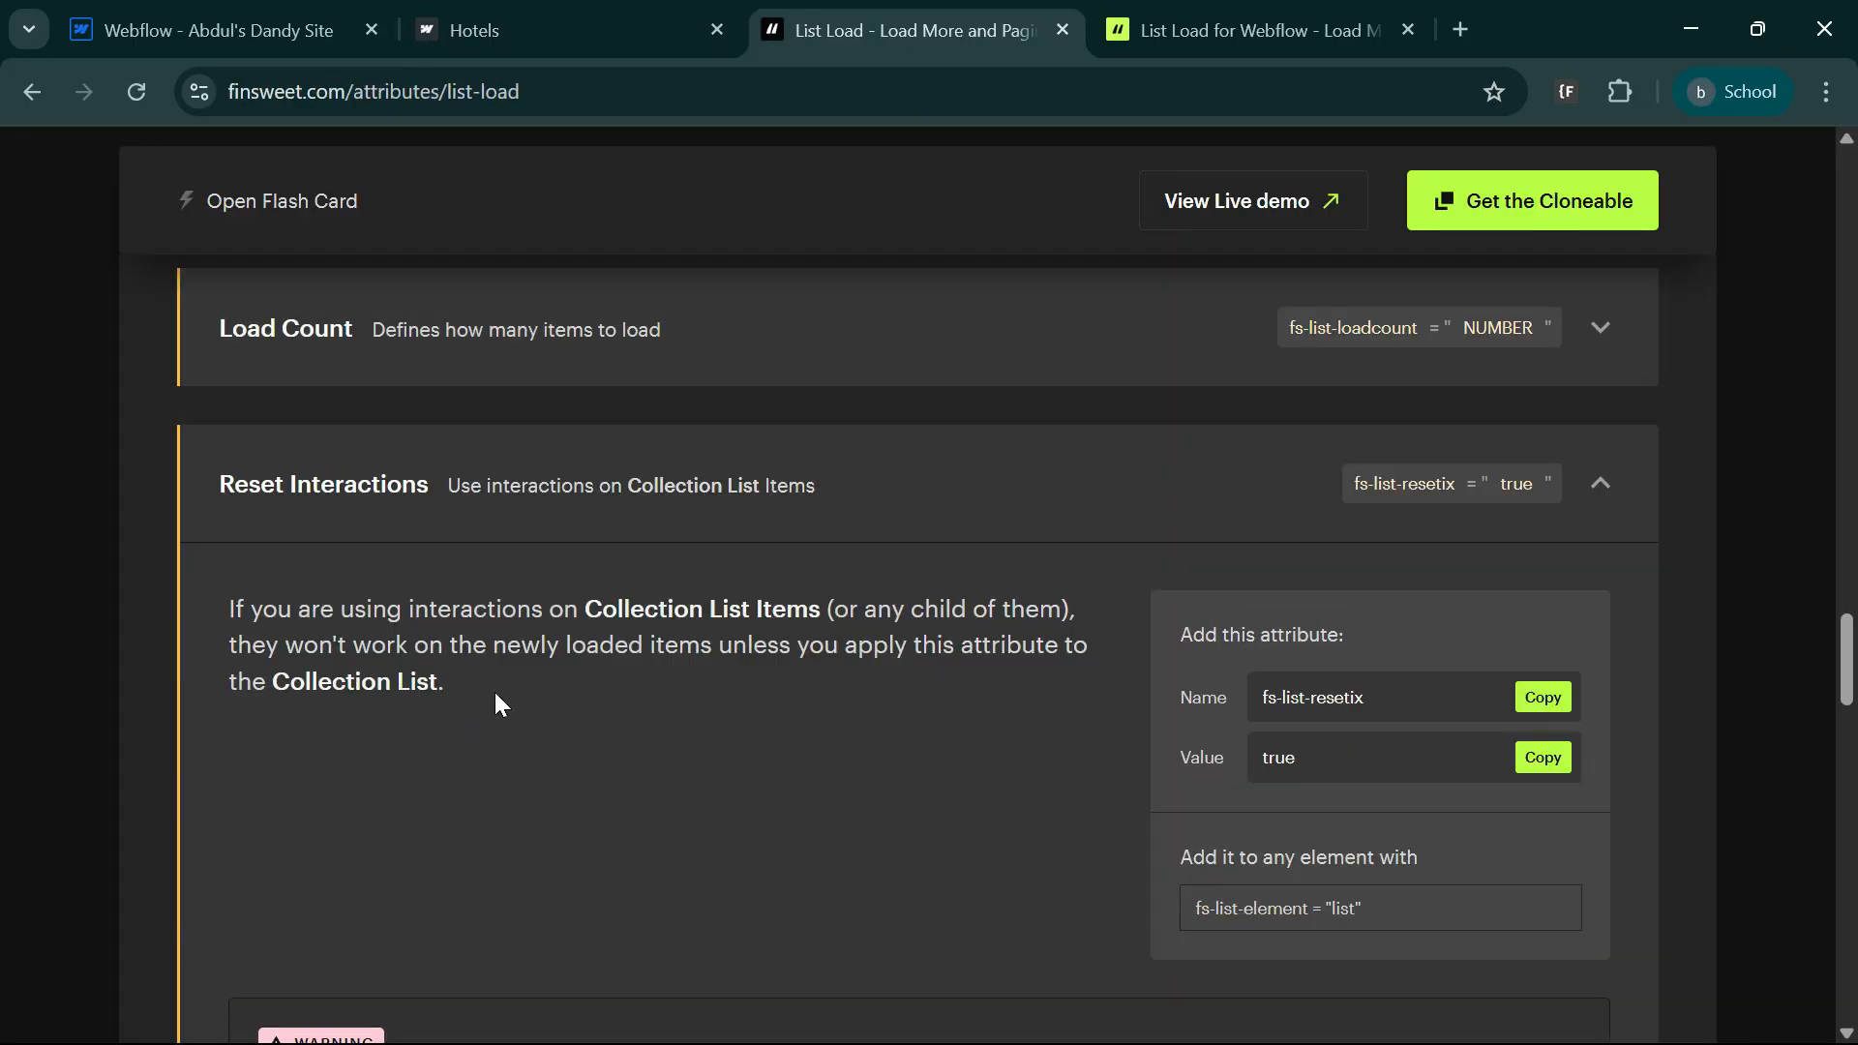
# - On the live Hotels page, load another batch and compare the interactions on the original and newly loaded hotel items
pyautogui.click(541, 30)
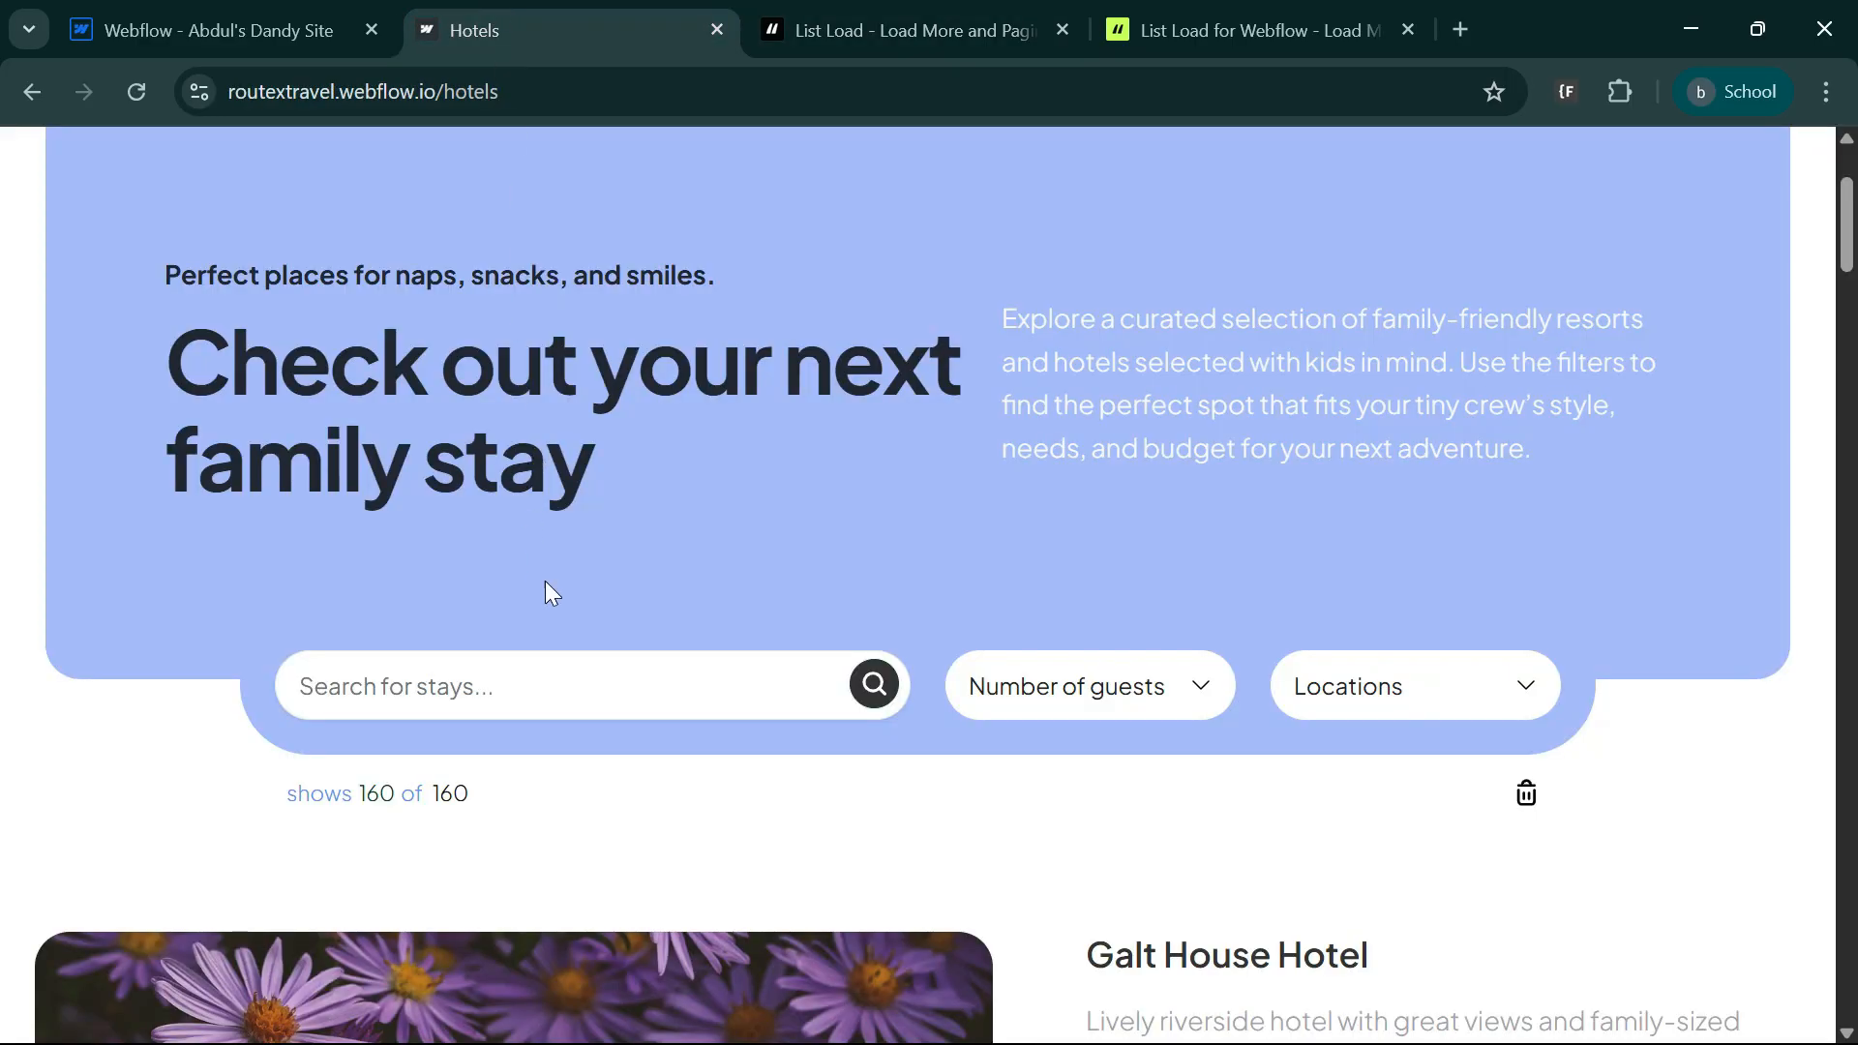
pyautogui.scroll(-5, 564, 672)
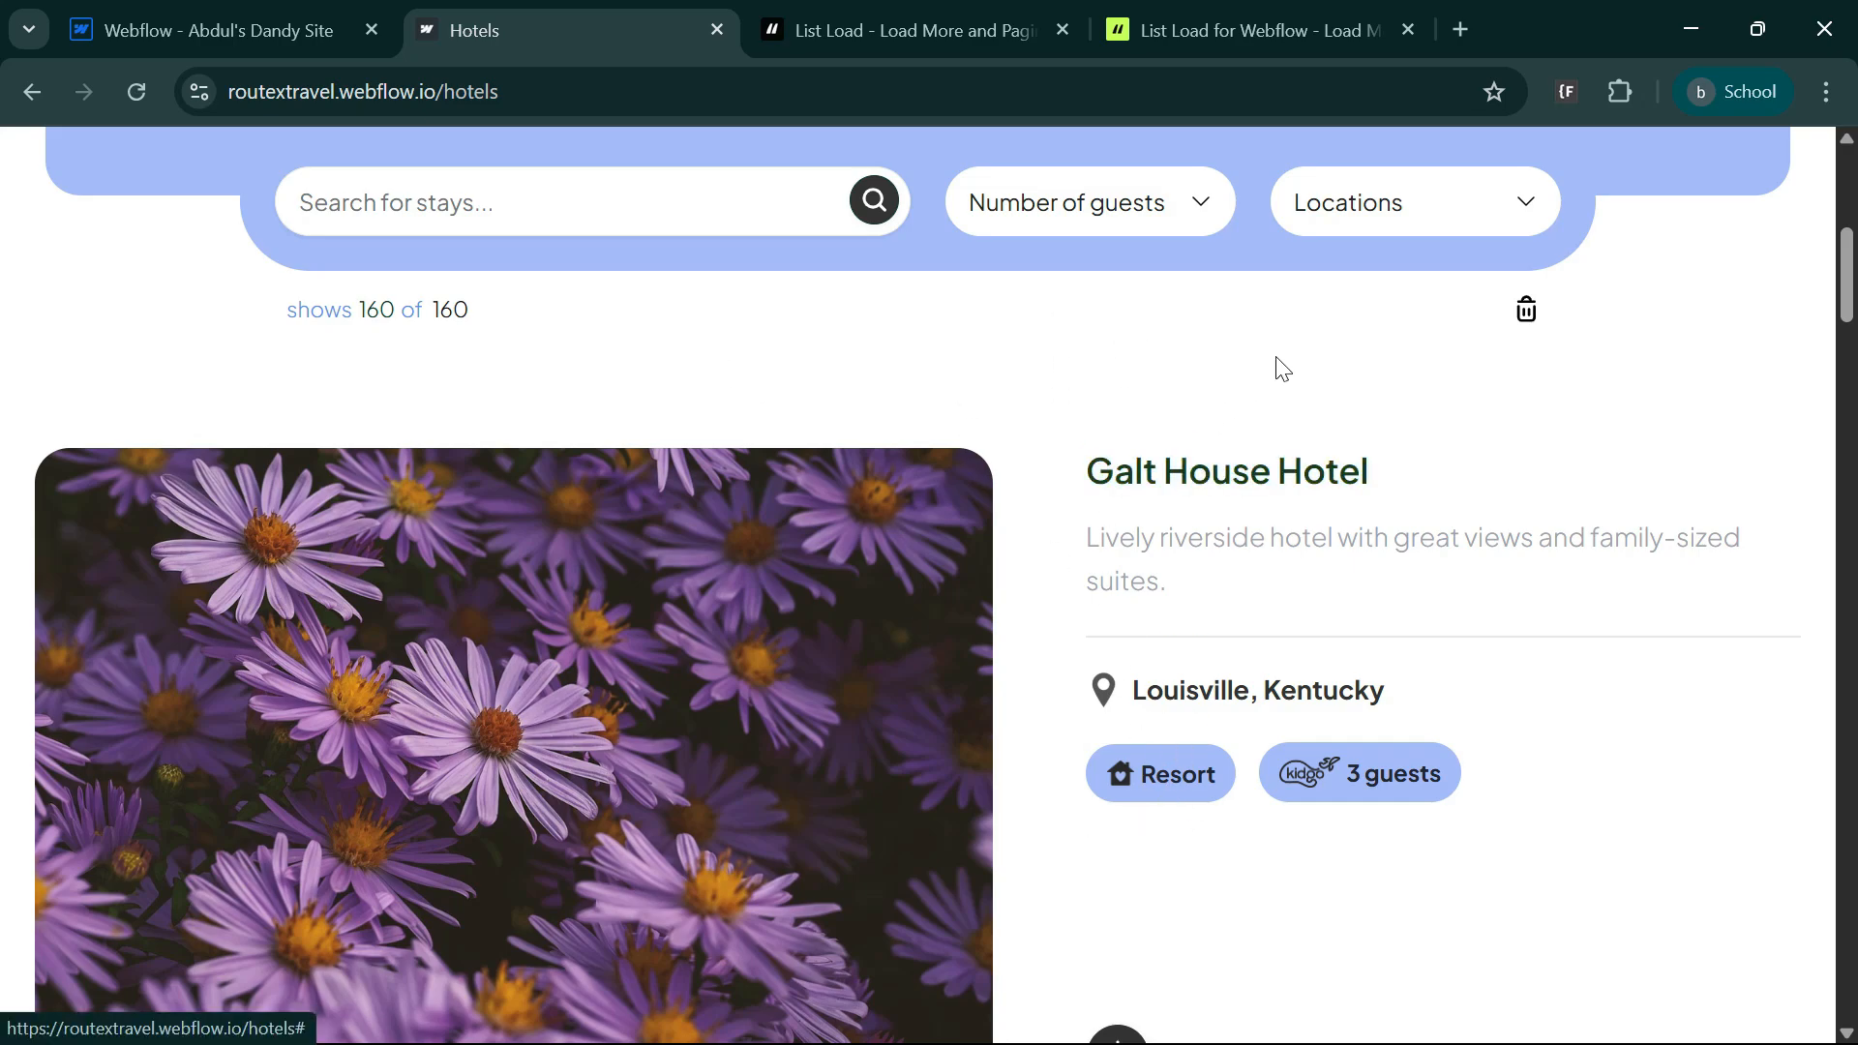
pyautogui.scroll(-6, 1040, 716)
pyautogui.scroll(-15, 1030, 694)
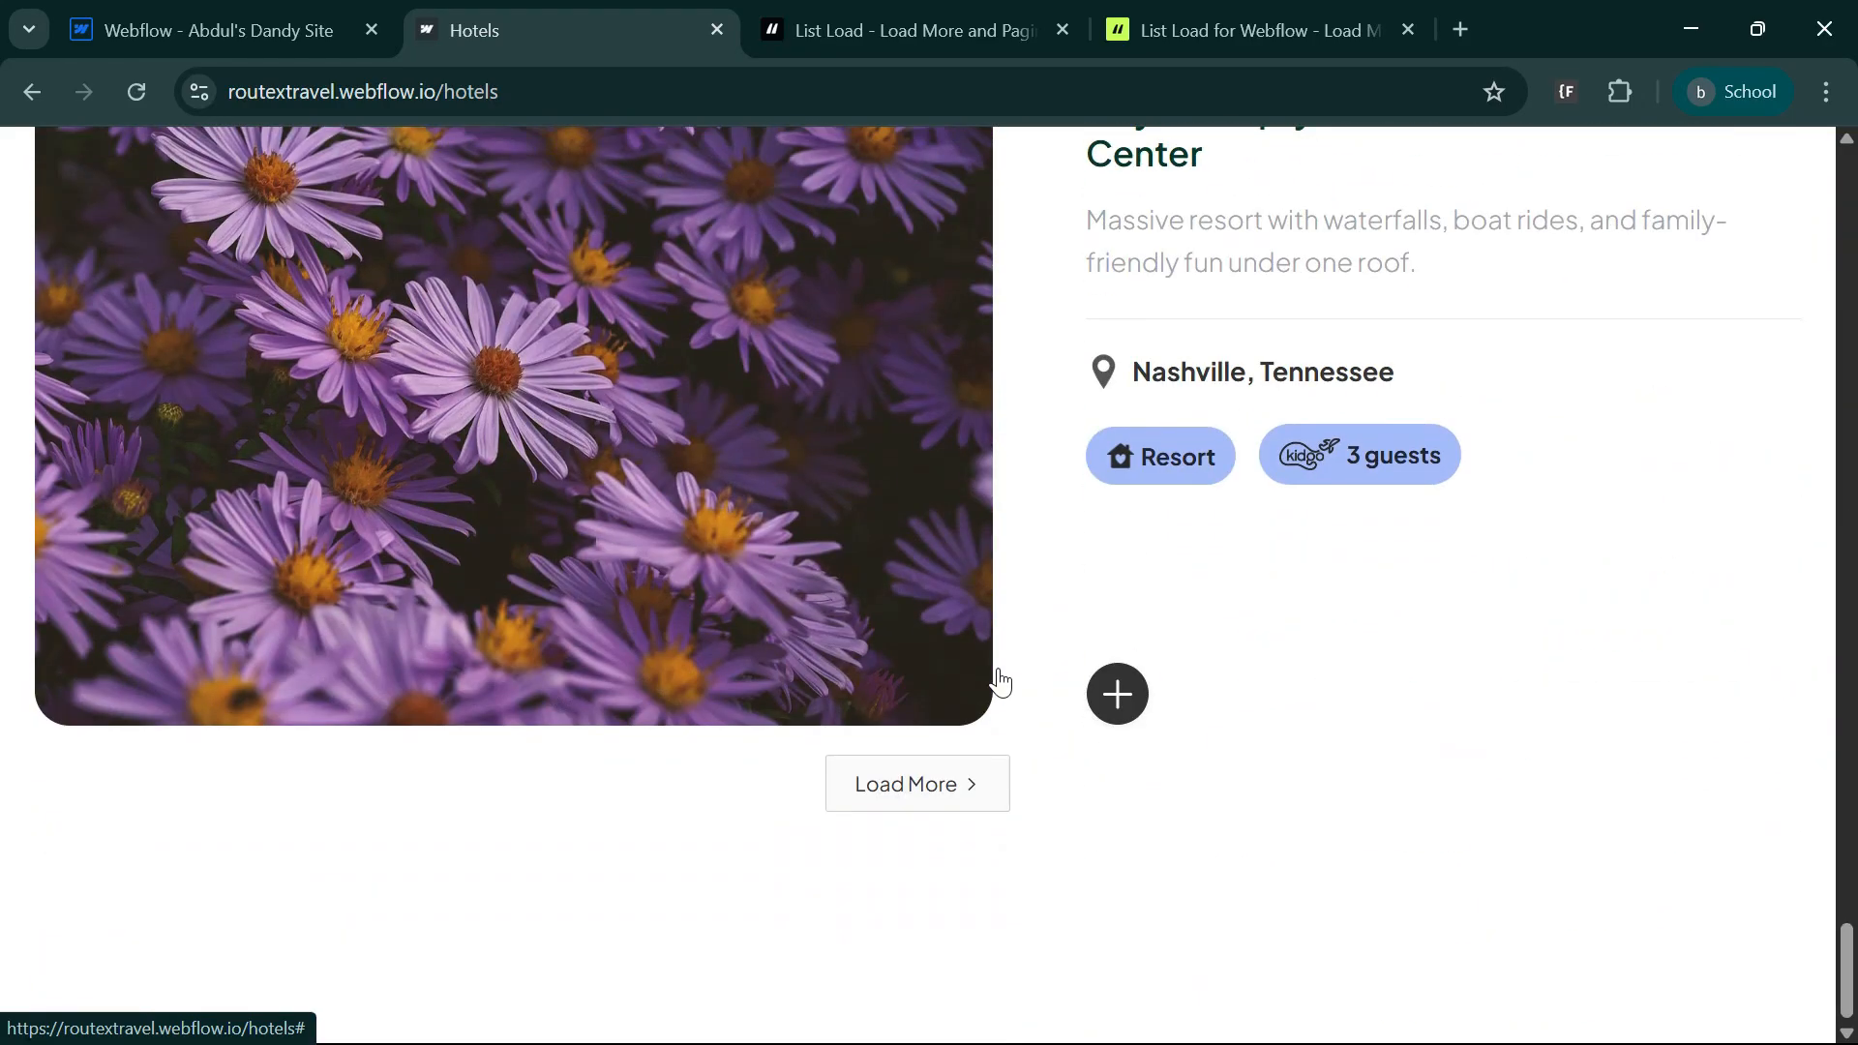
pyautogui.click(915, 788)
pyautogui.scroll(-5, 1064, 755)
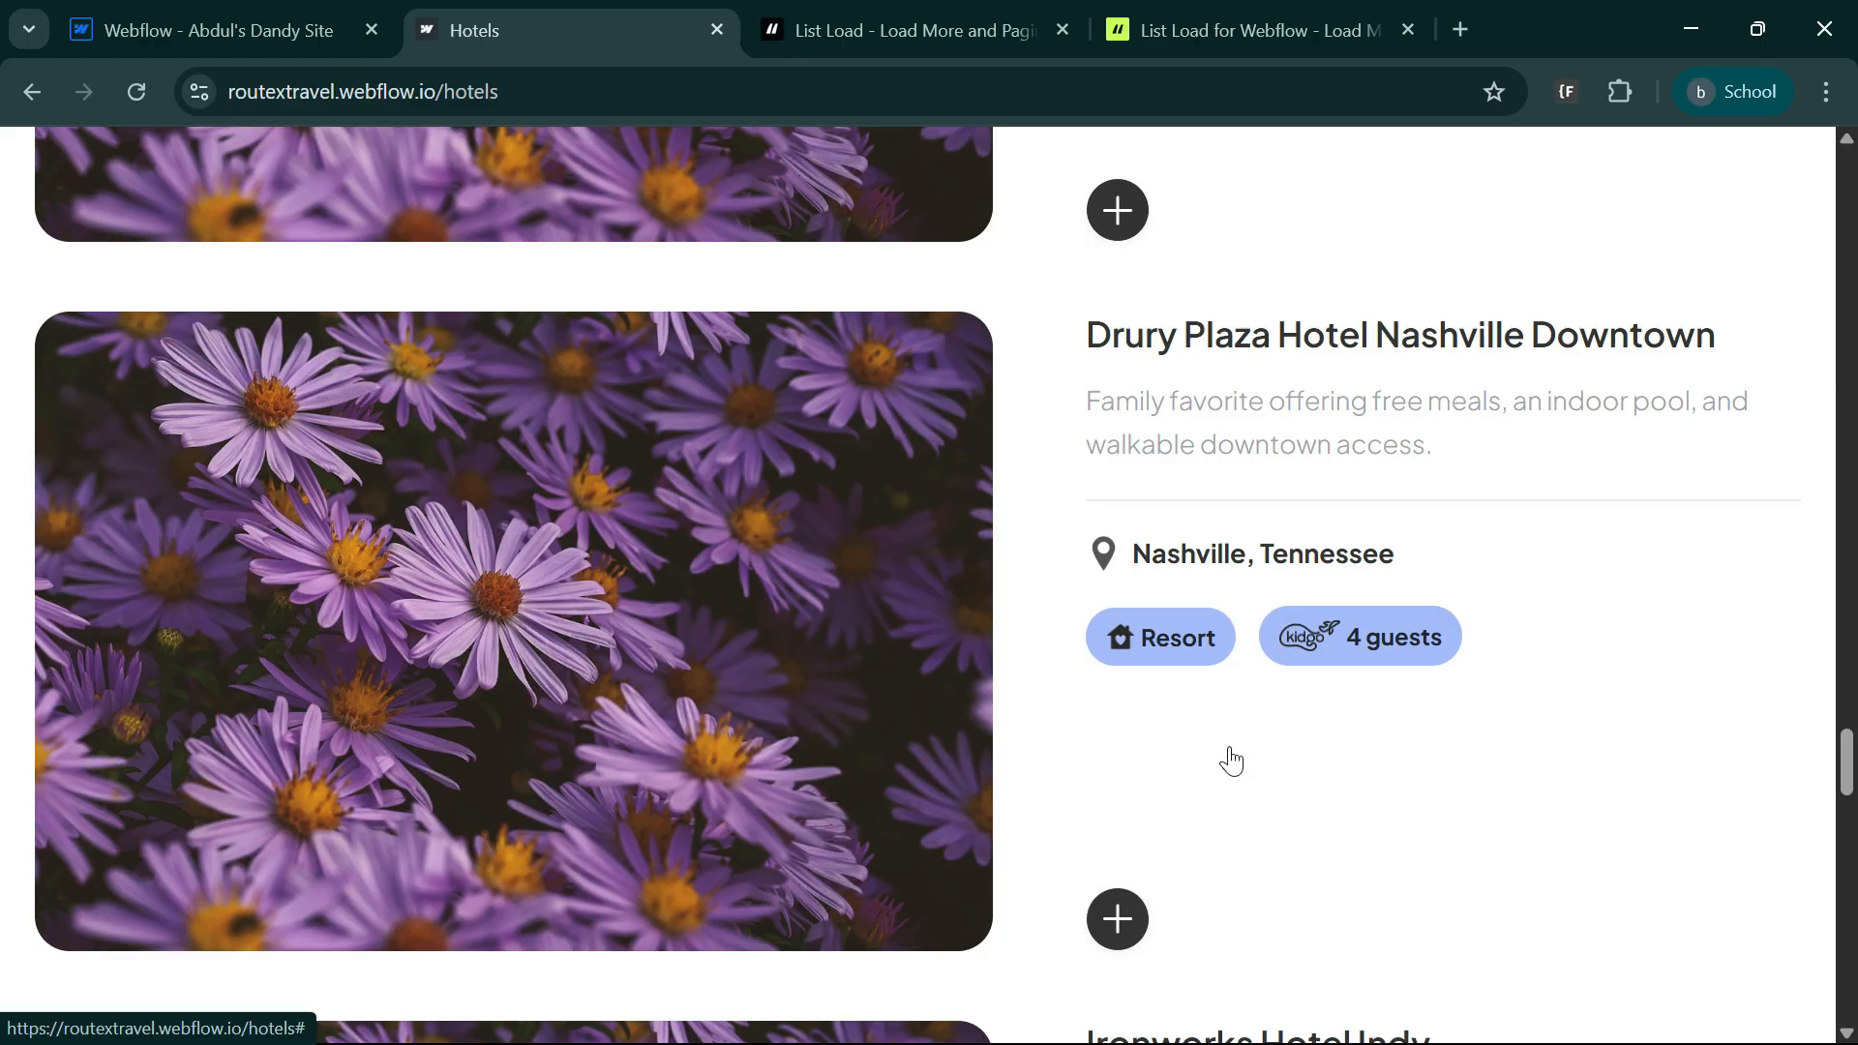
pyautogui.scroll(2, 1214, 642)
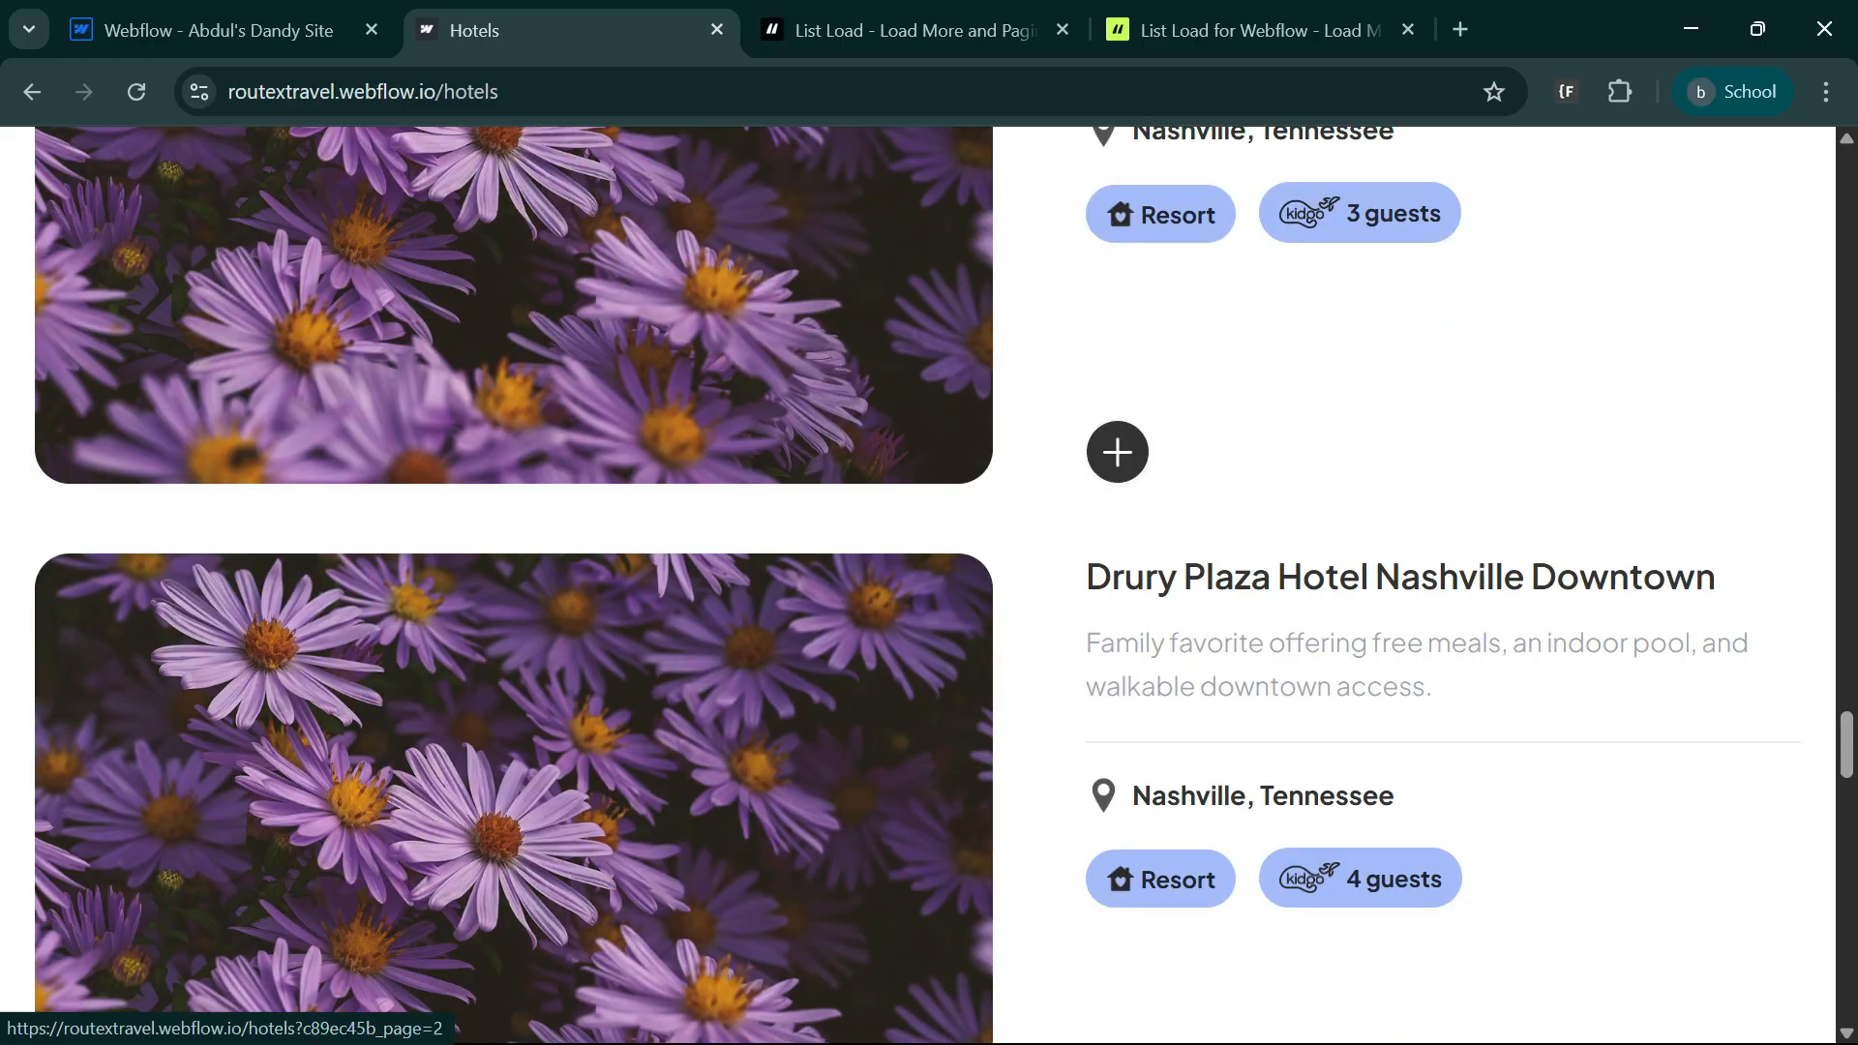
# - Copy the fs-list-resetix name from the documentation and add it as a new custom attribute on the Grid 1 Column hotel list in Webflow
pyautogui.click(900, 30)
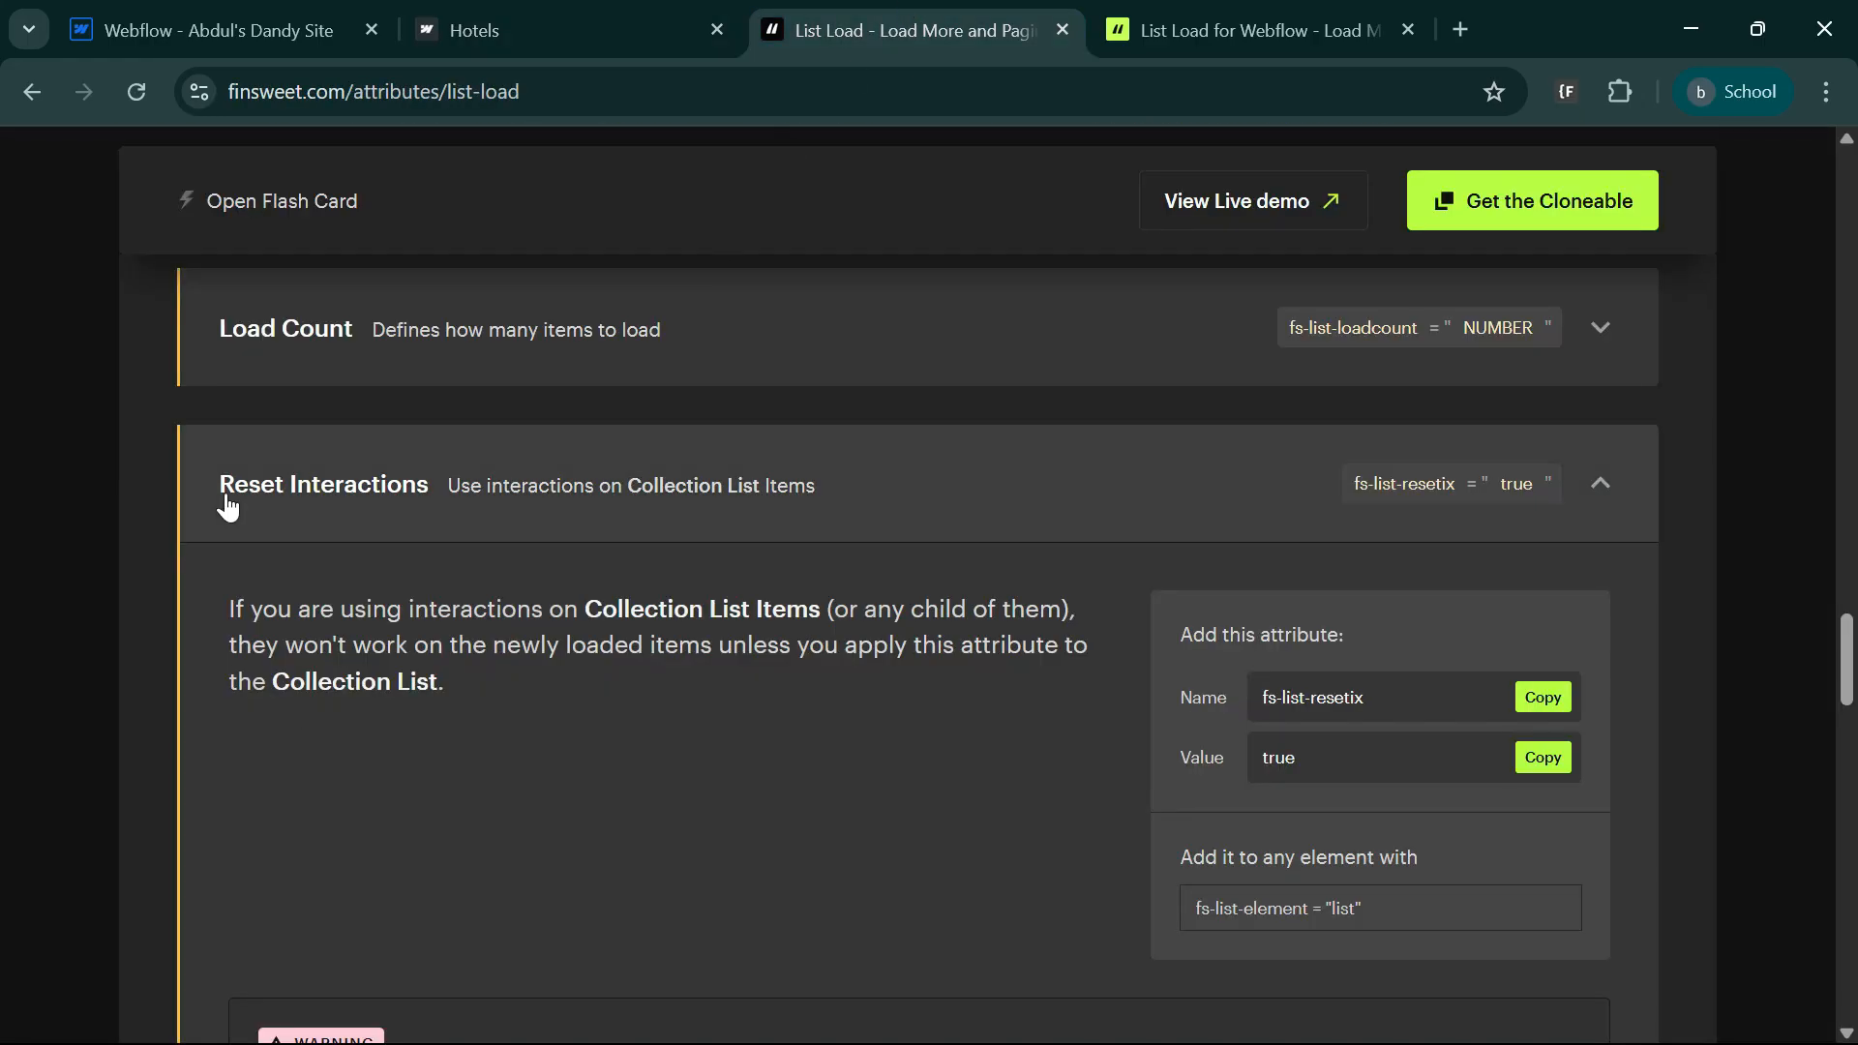
pyautogui.click(1544, 711)
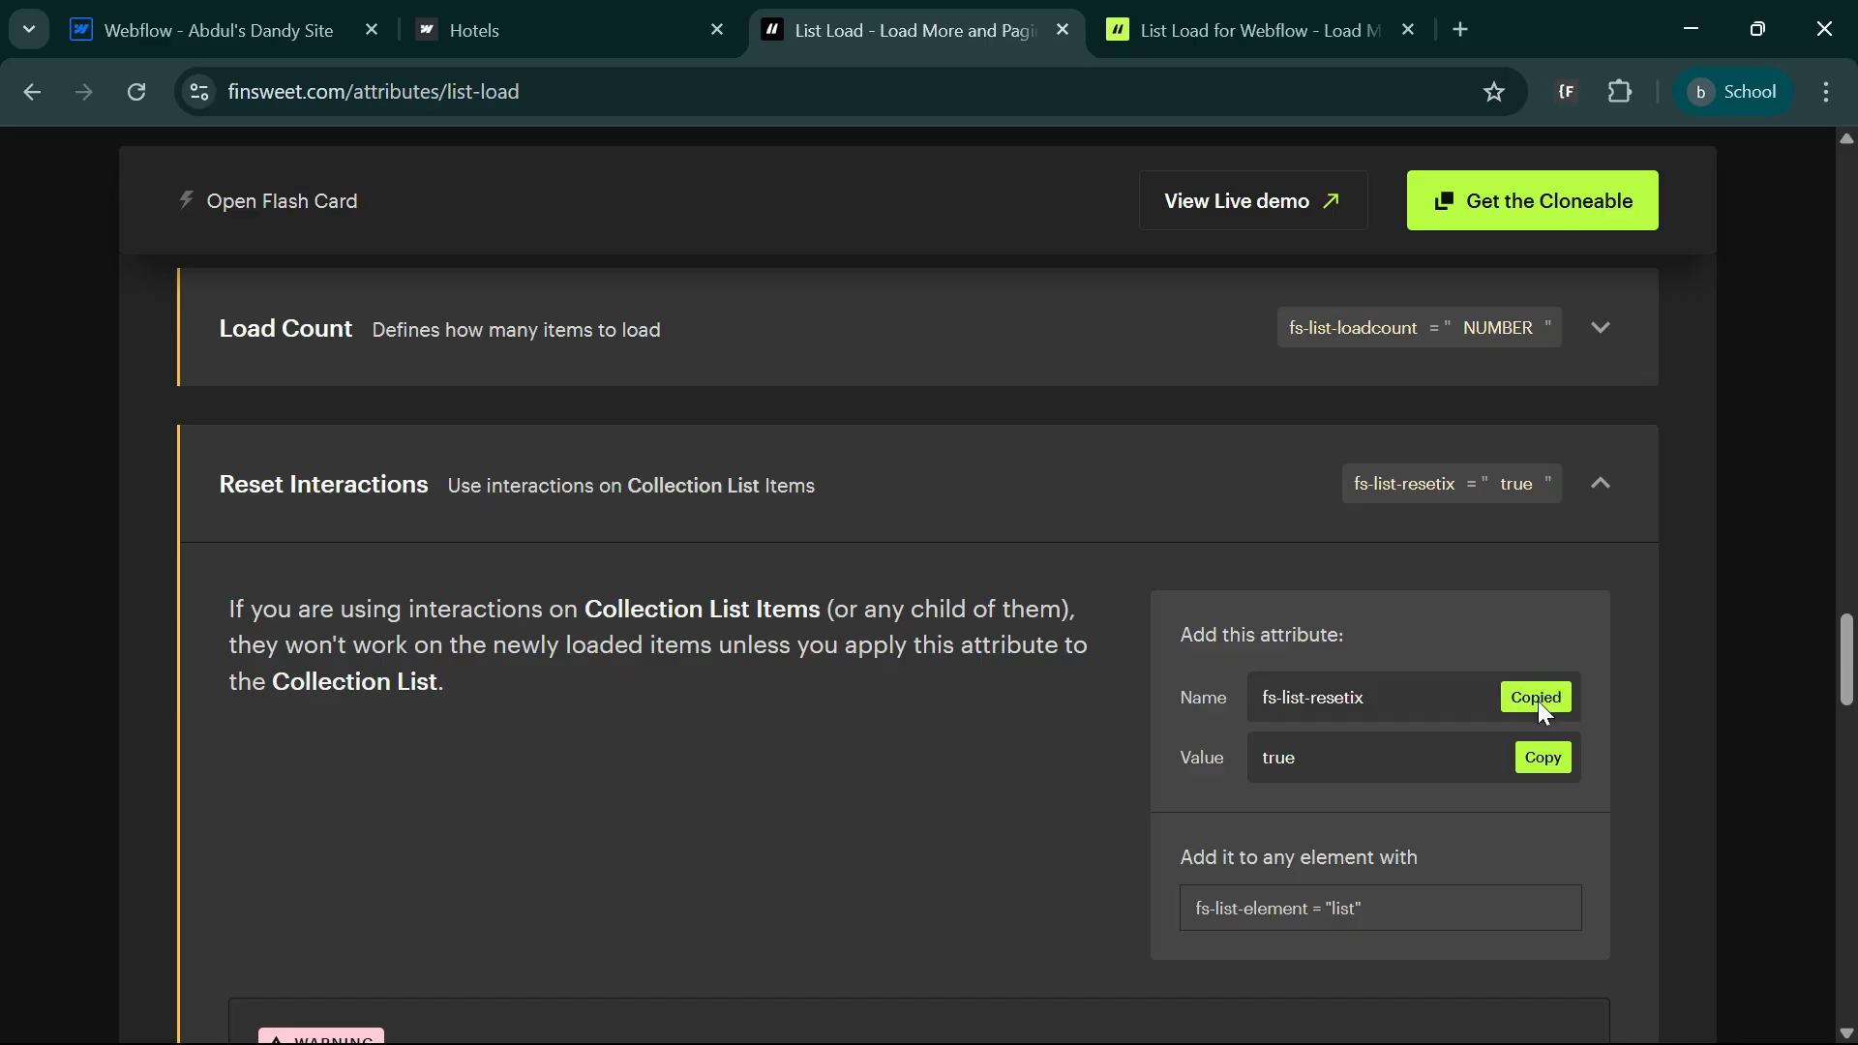
pyautogui.click(348, 14)
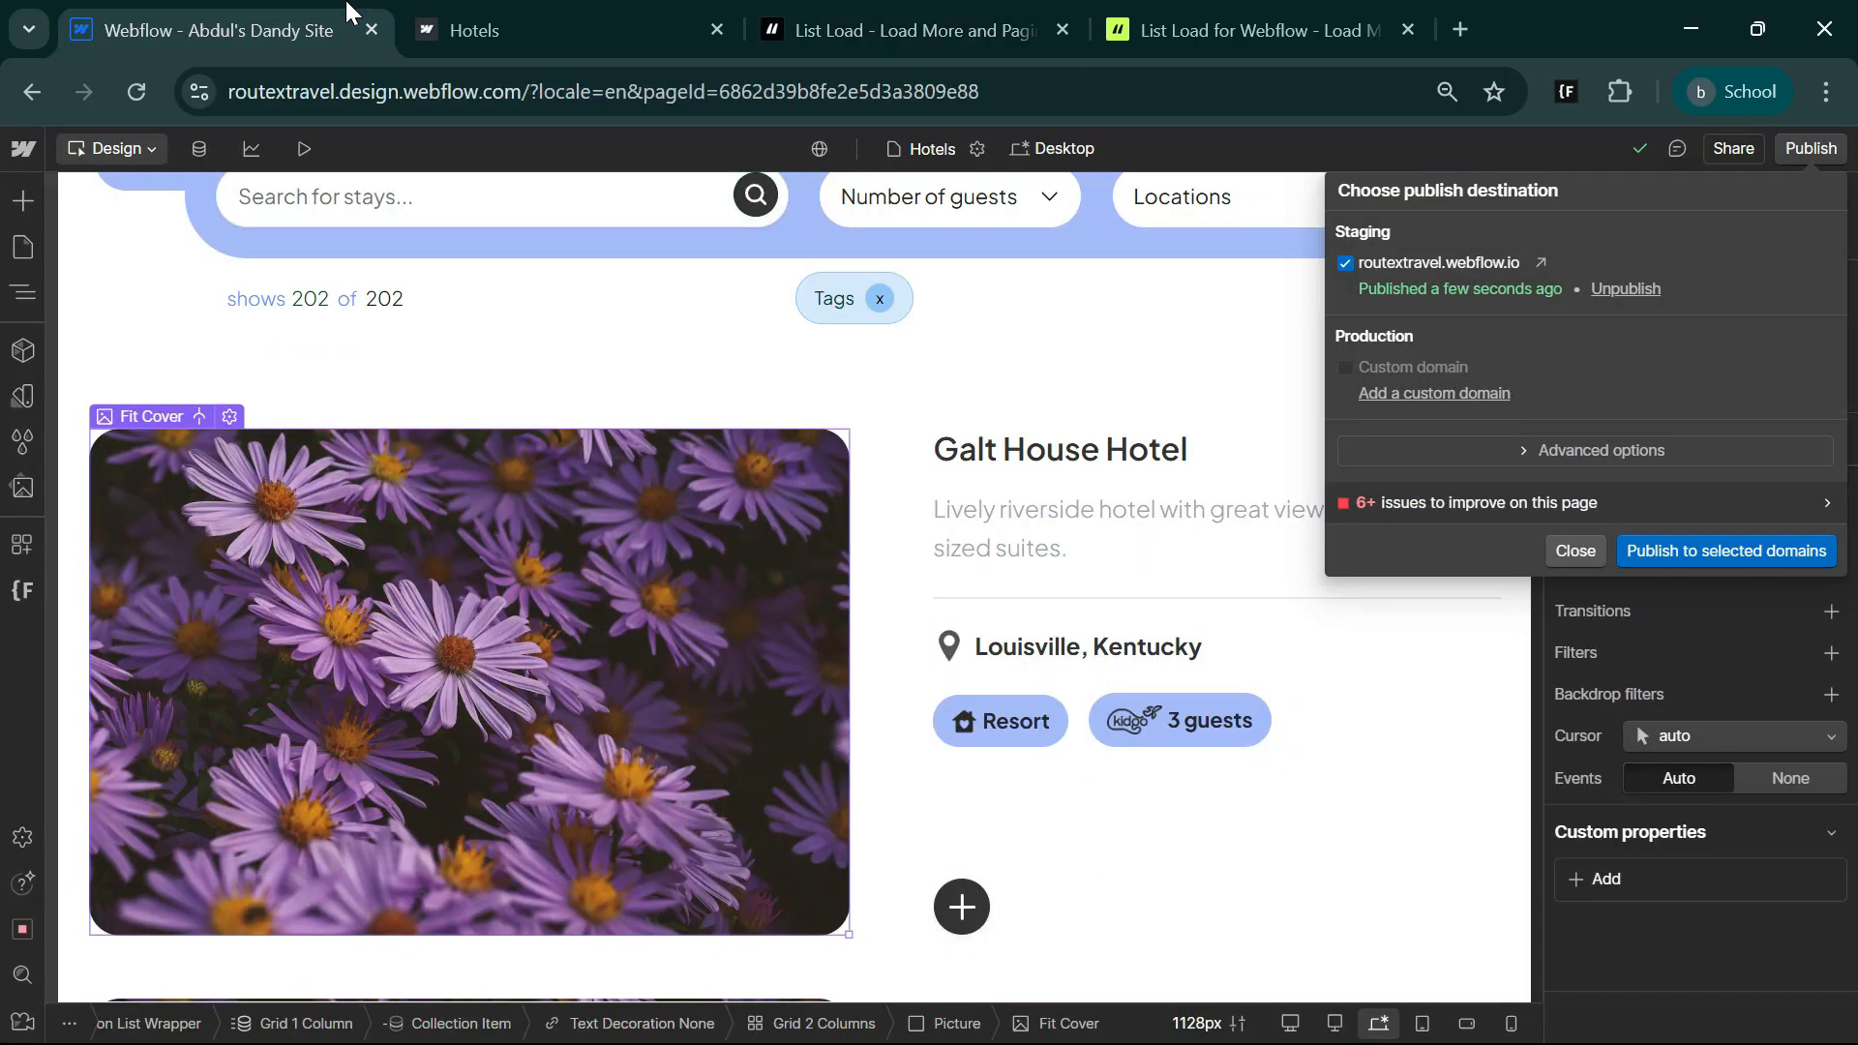
pyautogui.click(1515, 580)
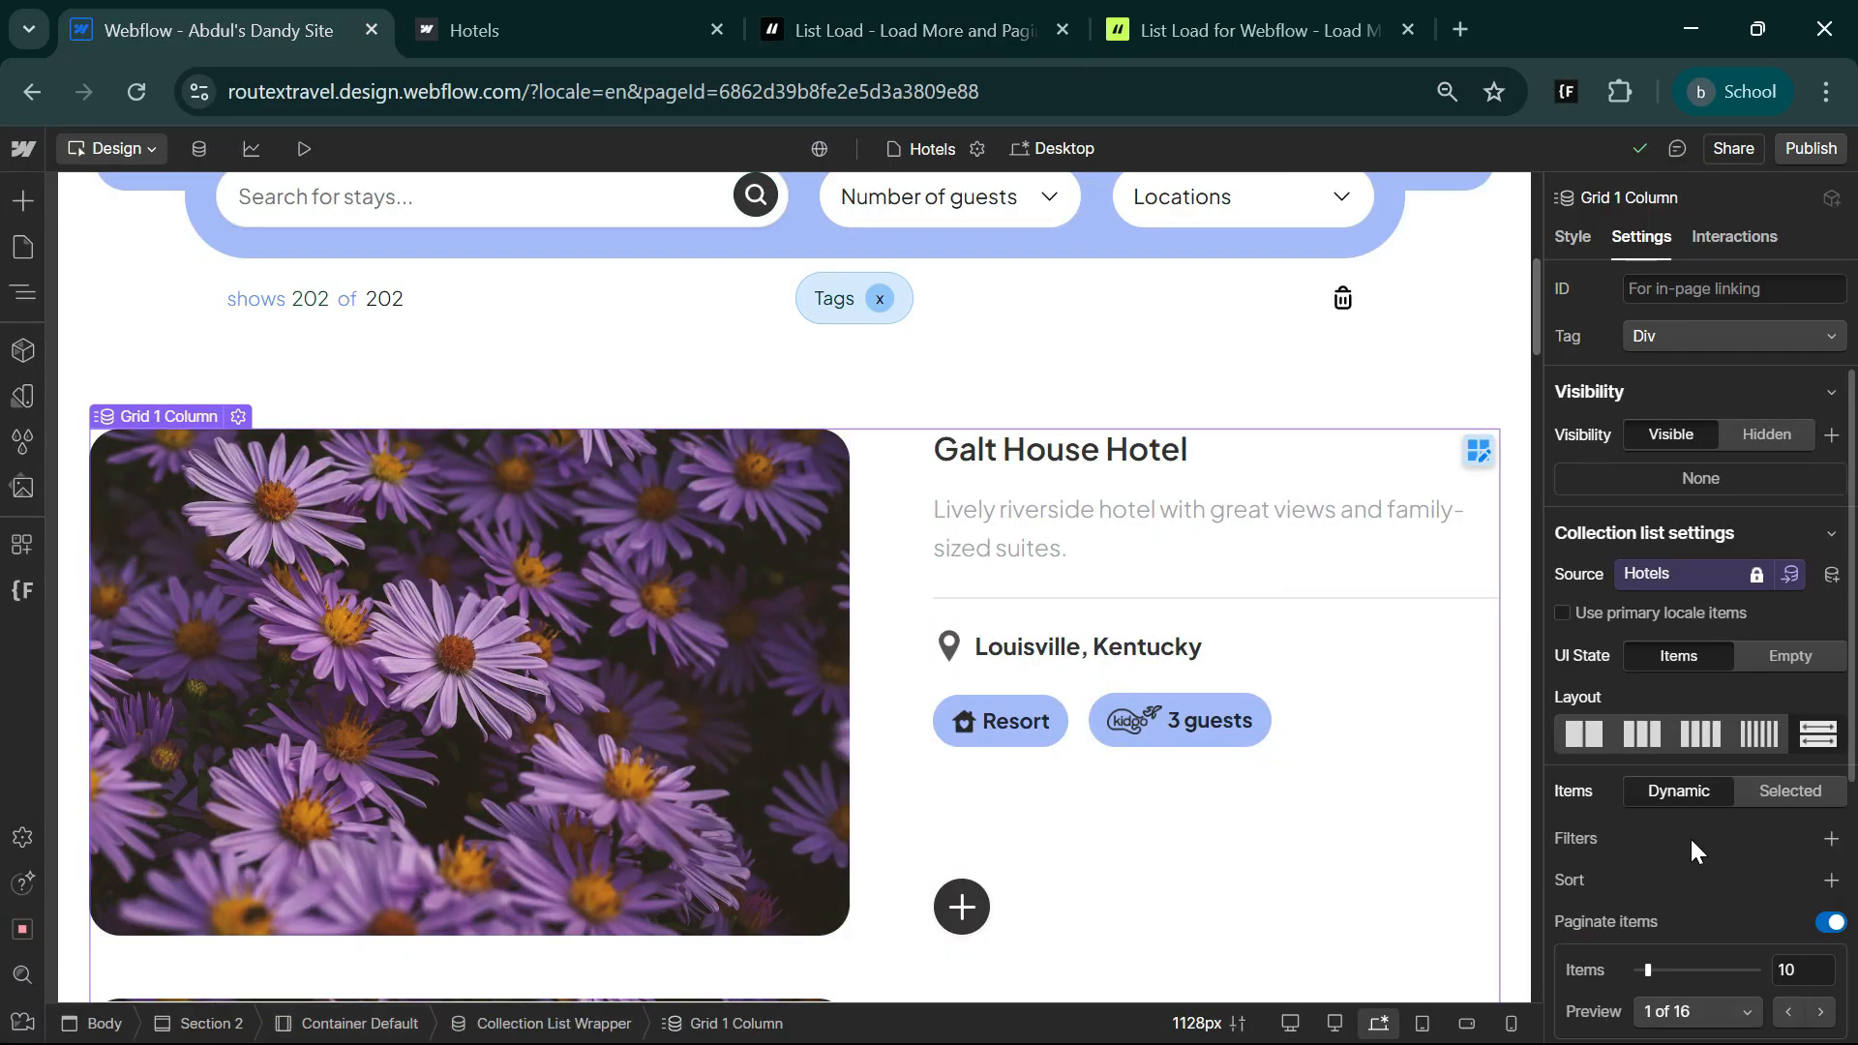
pyautogui.scroll(-4, 1690, 836)
pyautogui.click(1832, 763)
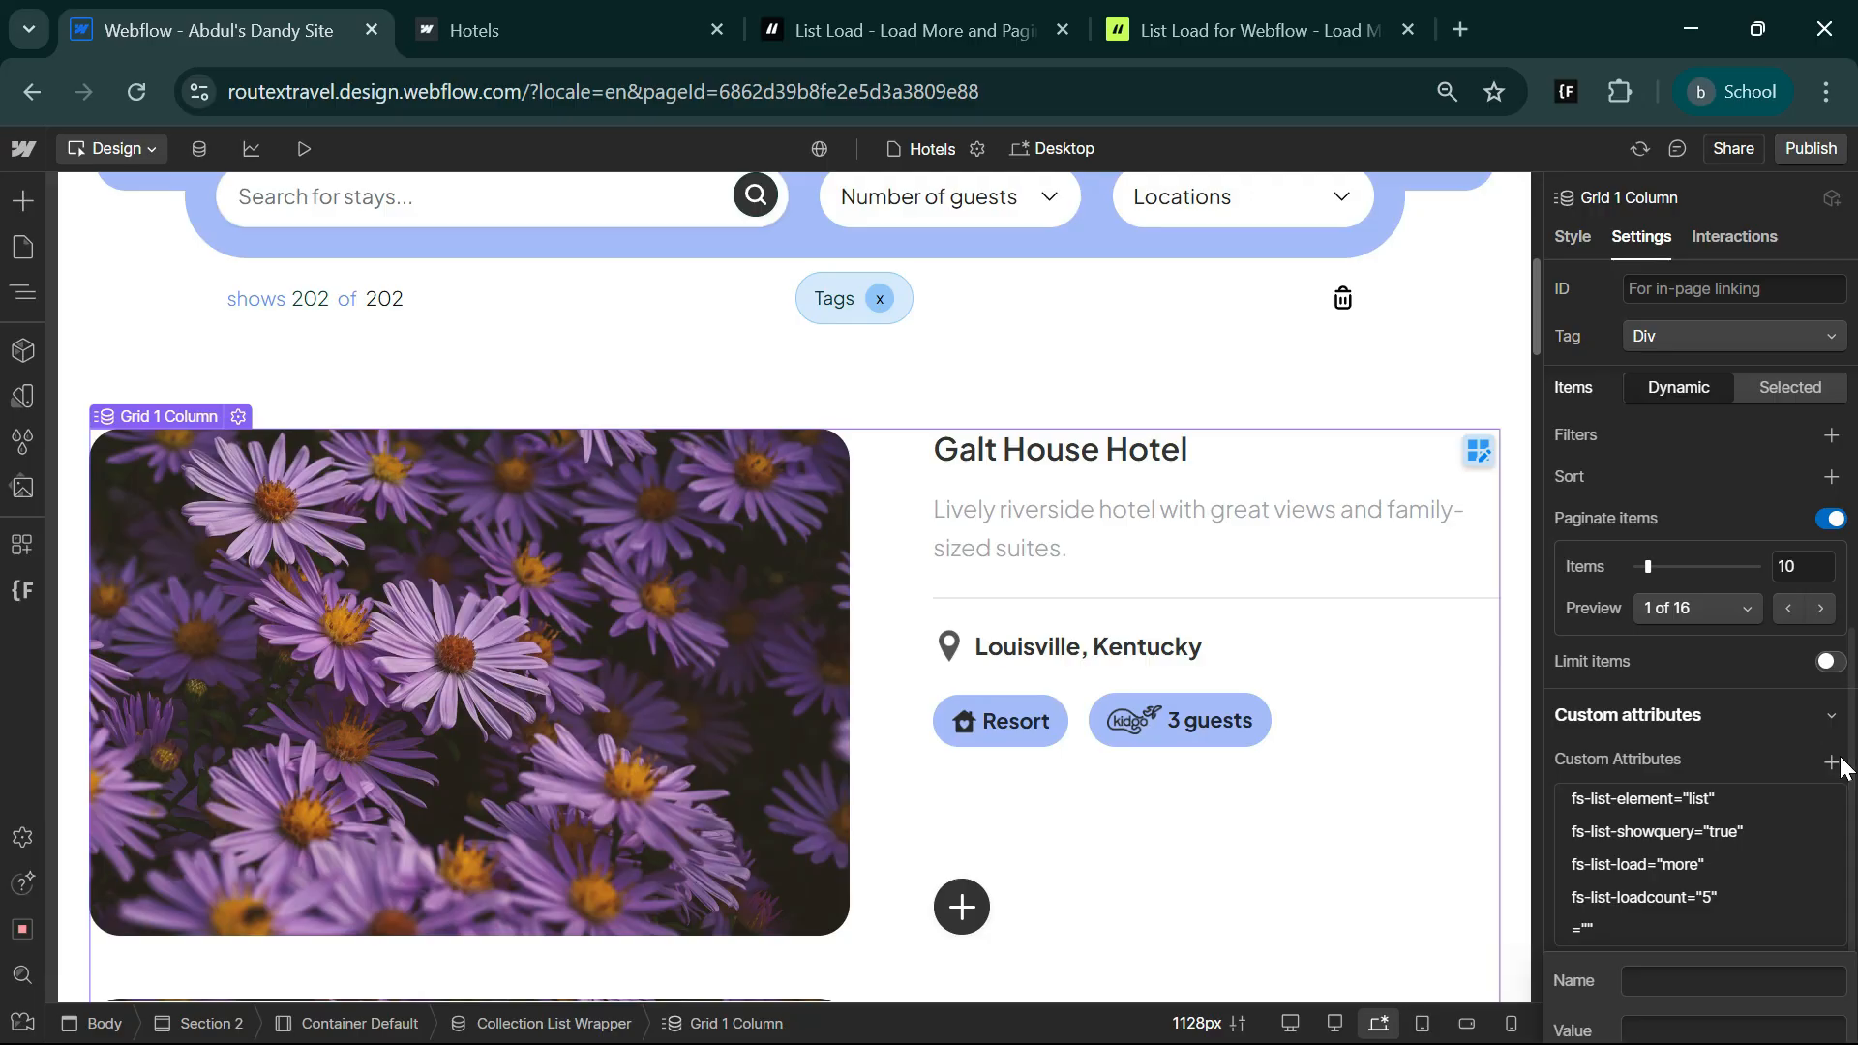
pyautogui.hotkey('ctrl', 'v')
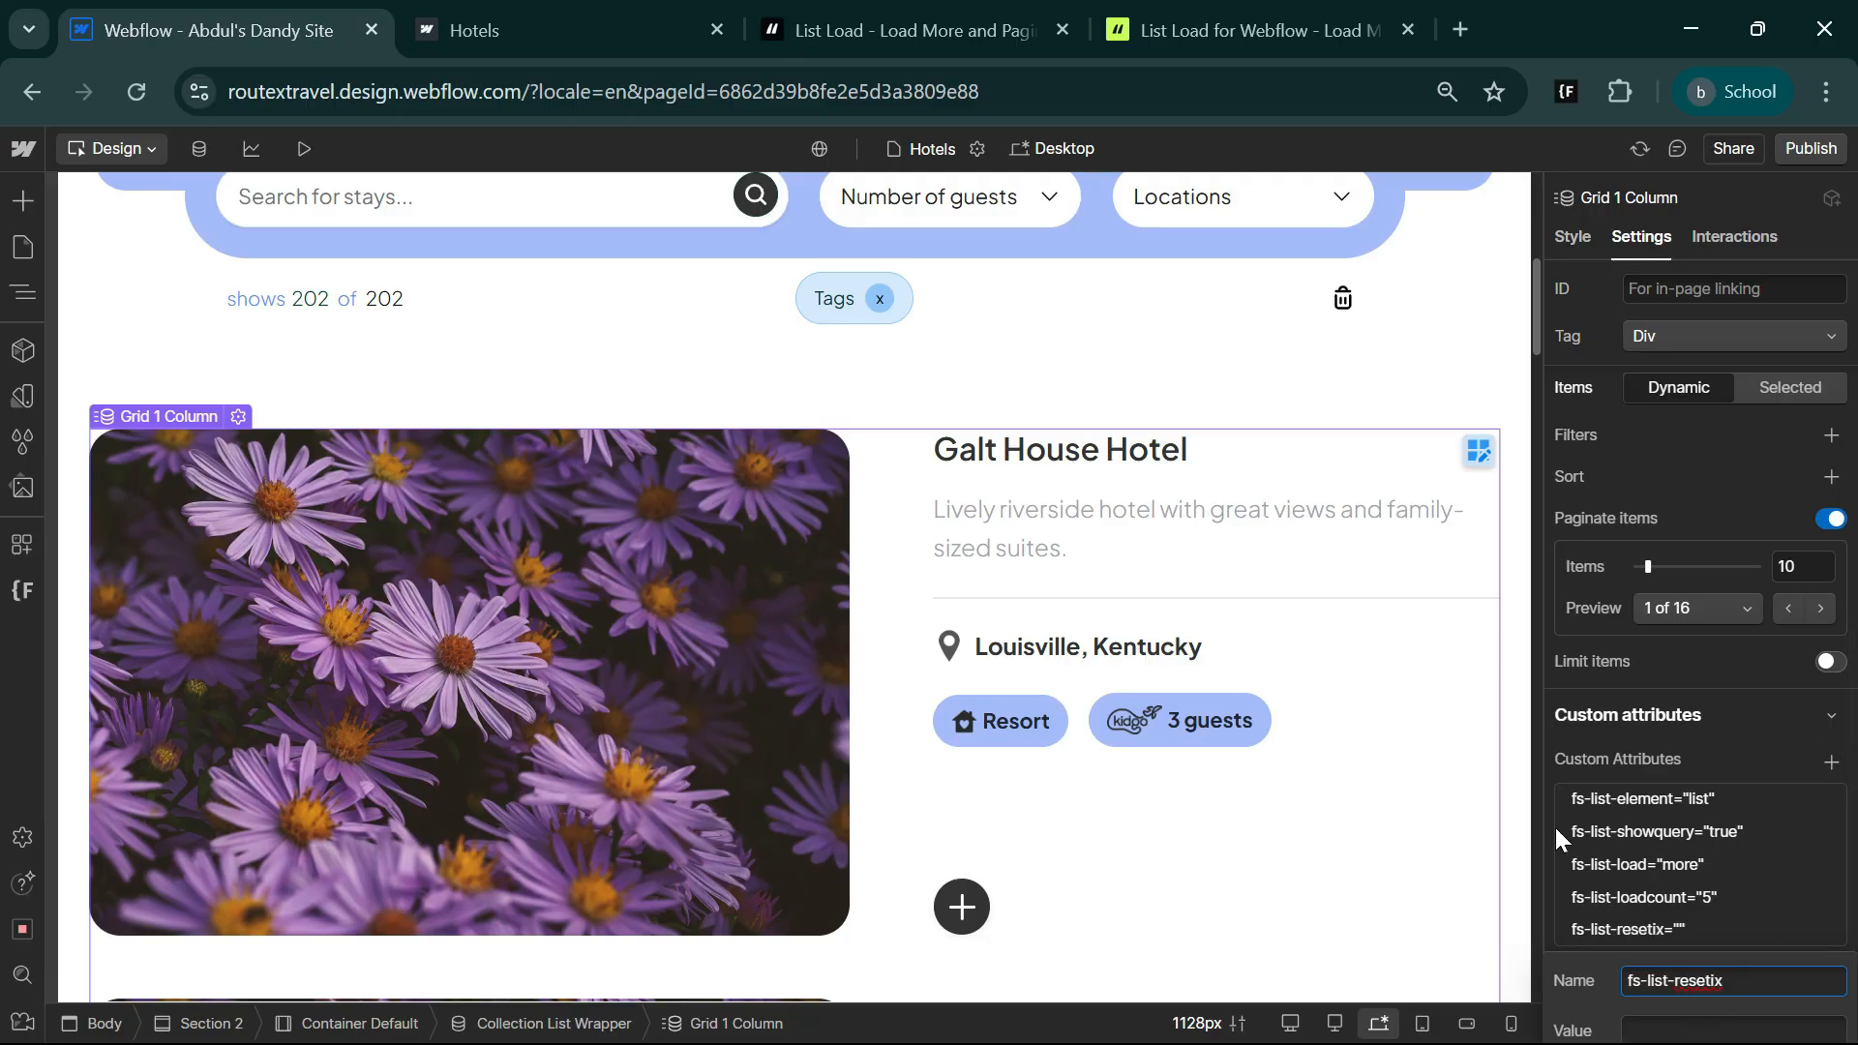
# - Take the documented value for fs-list-resetix and set the new custom attribute's value to true
pyautogui.hotkey('ctrl', '3')
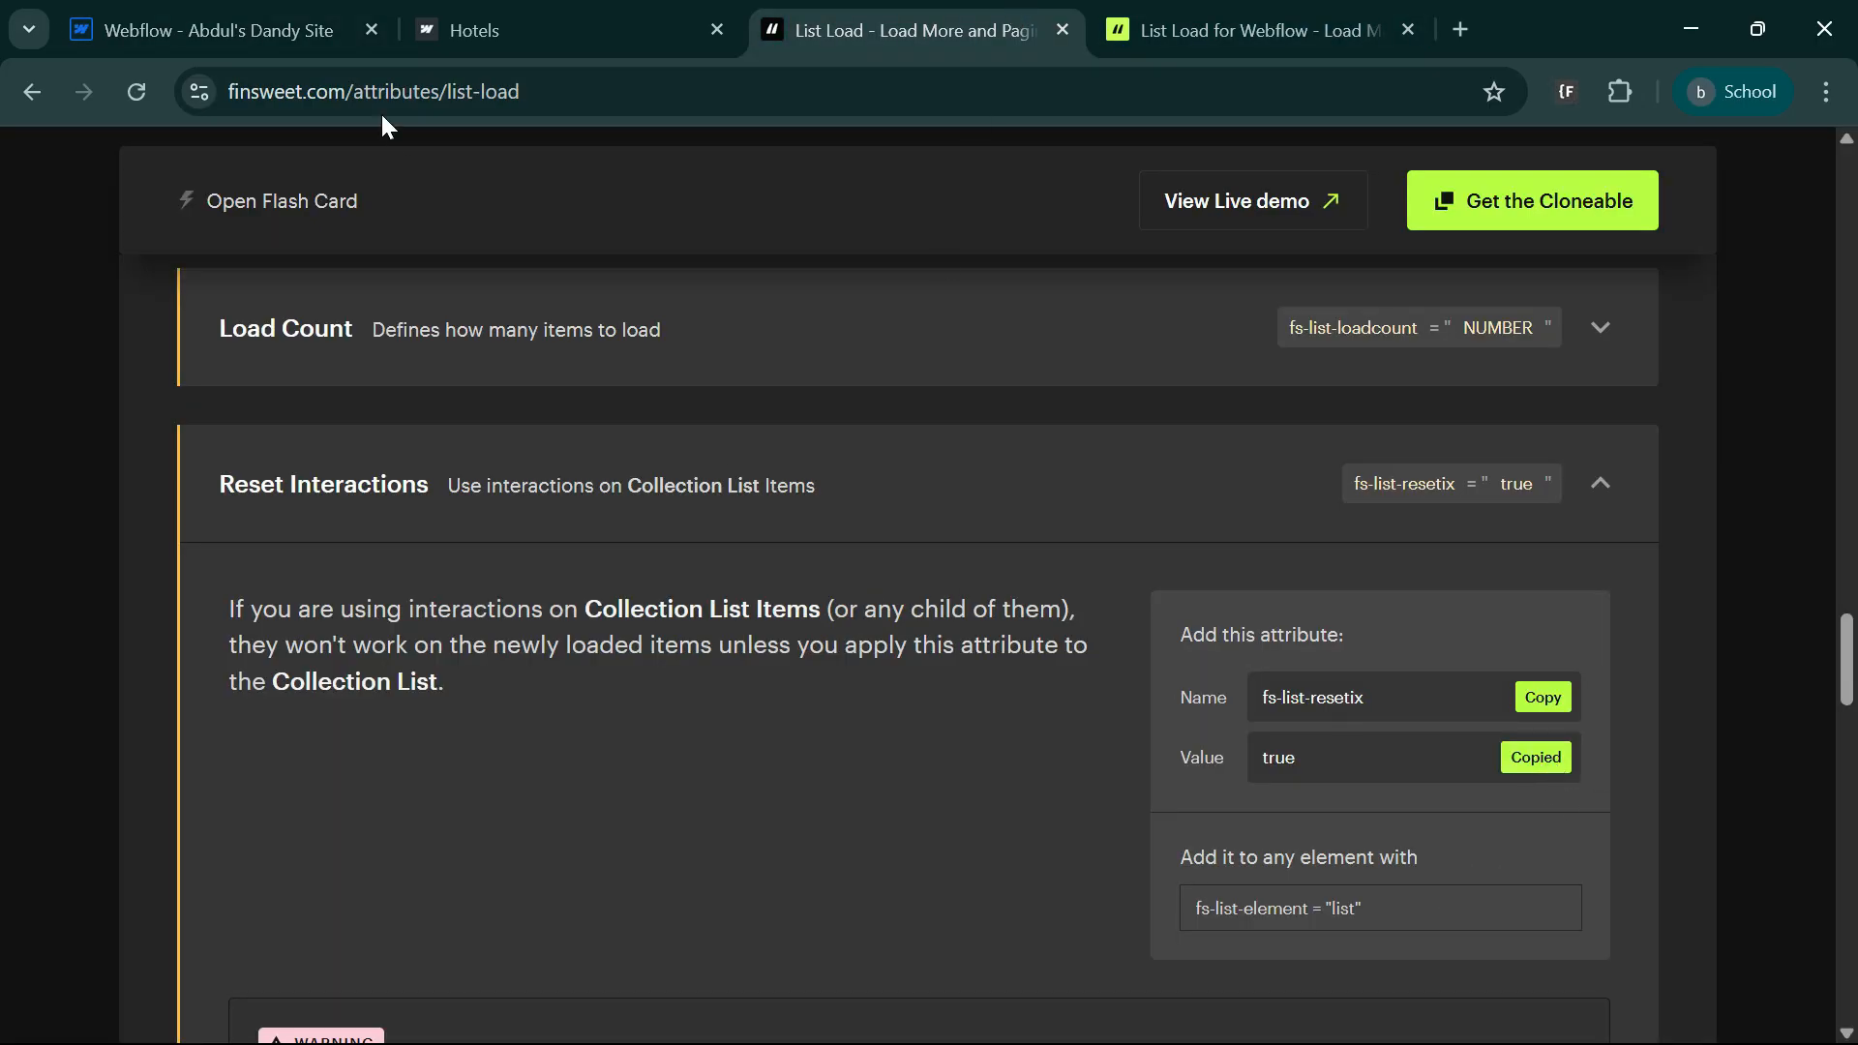
pyautogui.click(299, 27)
pyautogui.press('Tab')
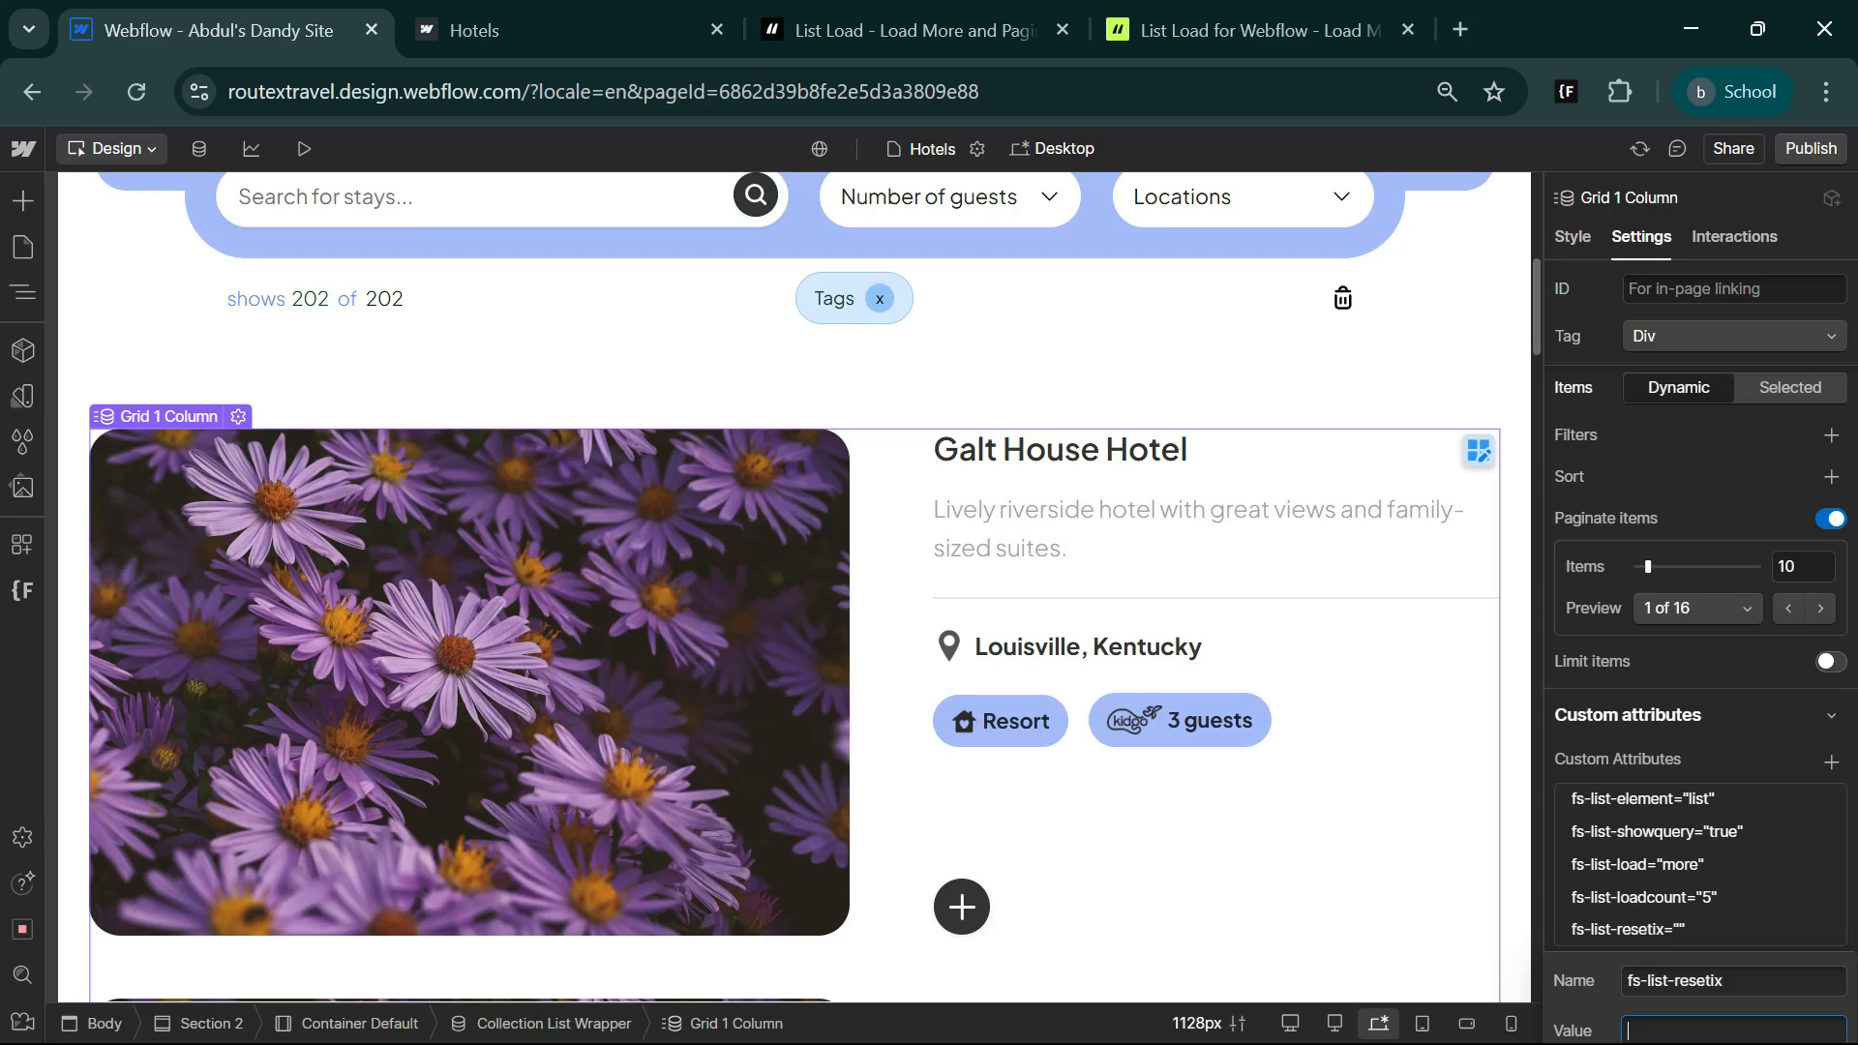
pyautogui.write('true')
pyautogui.press('Return')
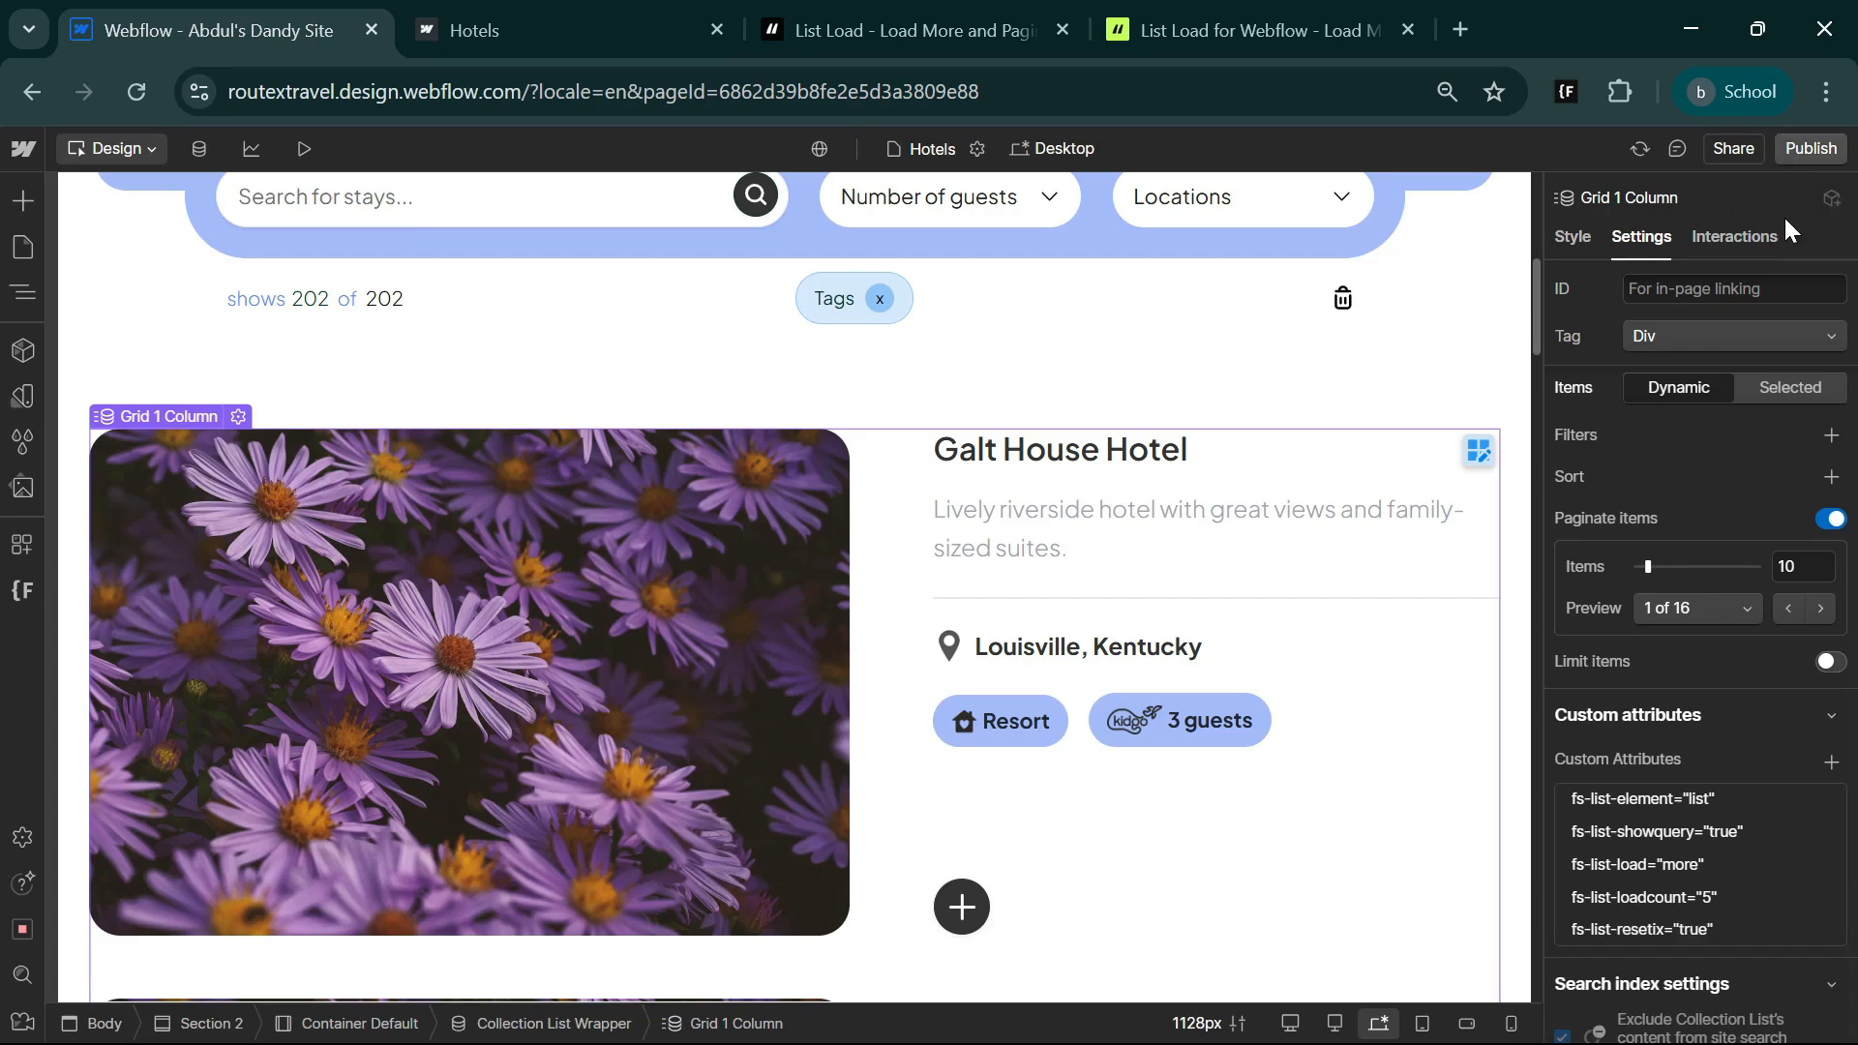
# - Publish the site to the selected staging domain and collapse the Reset Interactions instructions in the List Load documentation
pyautogui.hotkey('shift', 'p')
pyautogui.click(1664, 559)
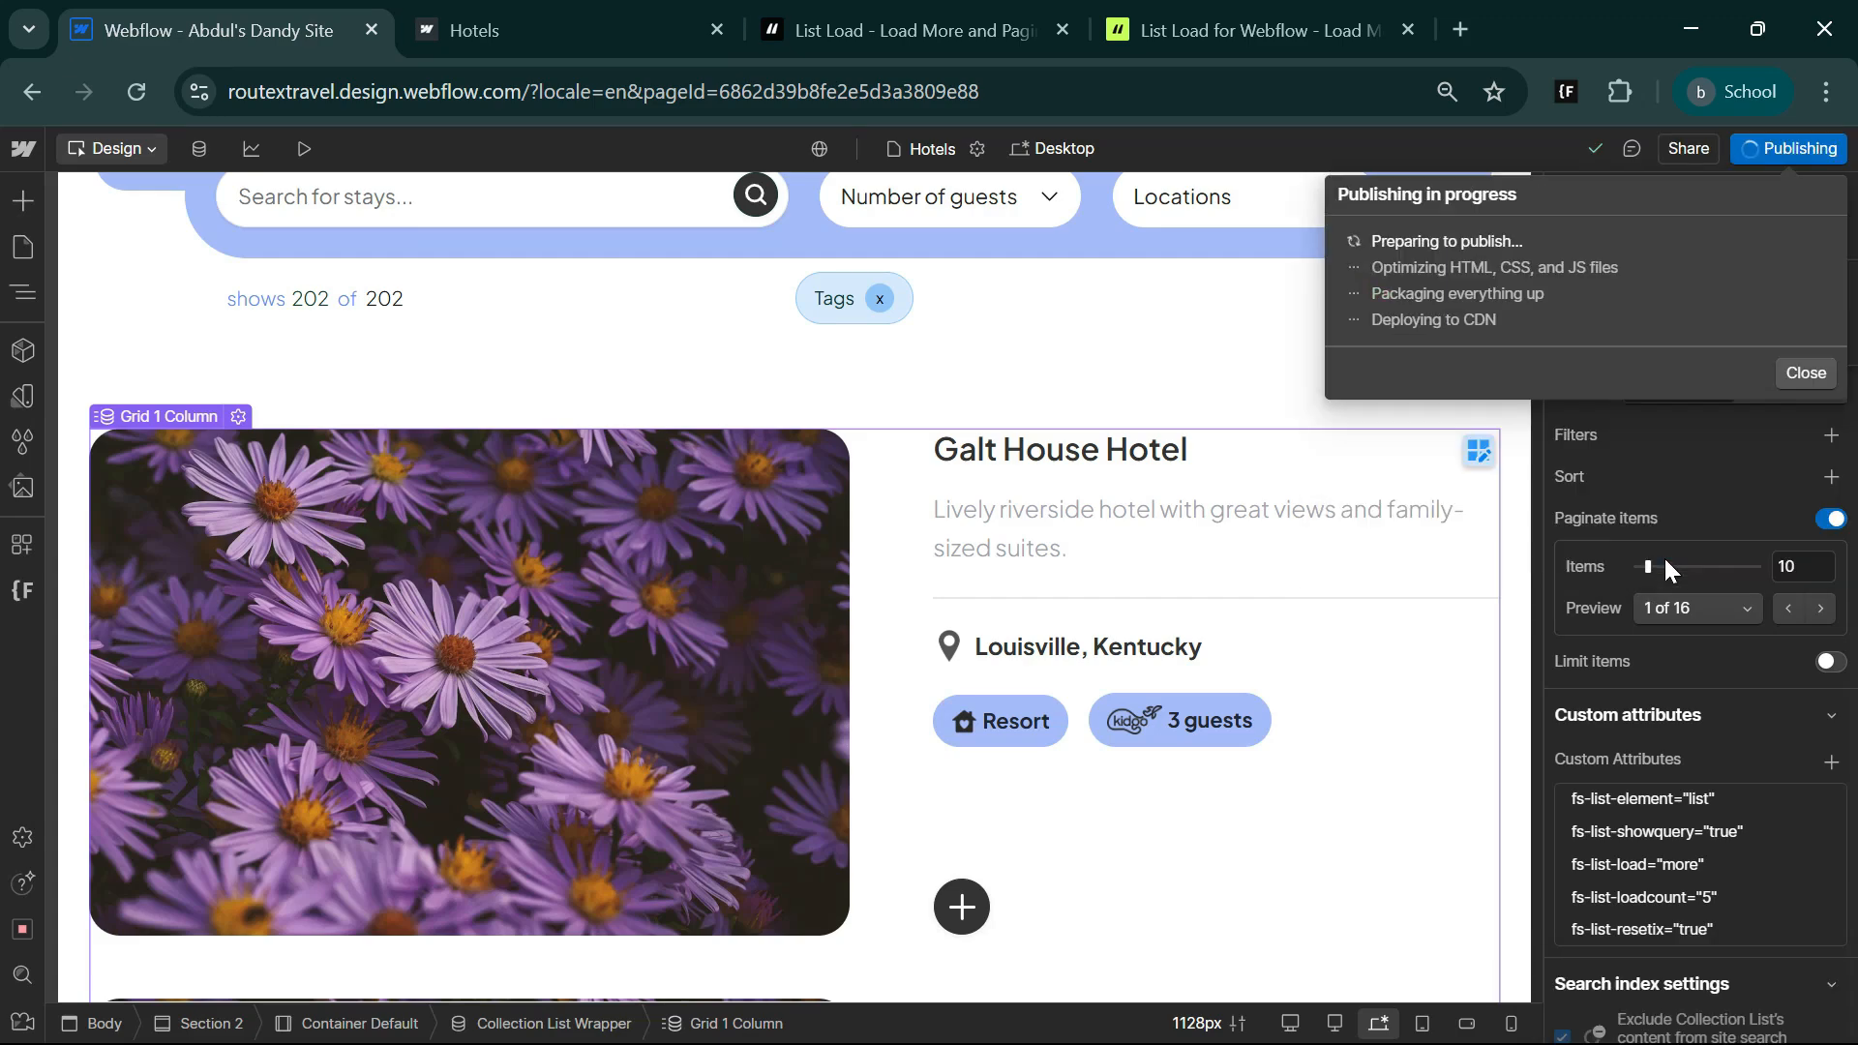
pyautogui.hotkey('ctrl', '3')
pyautogui.click(463, 472)
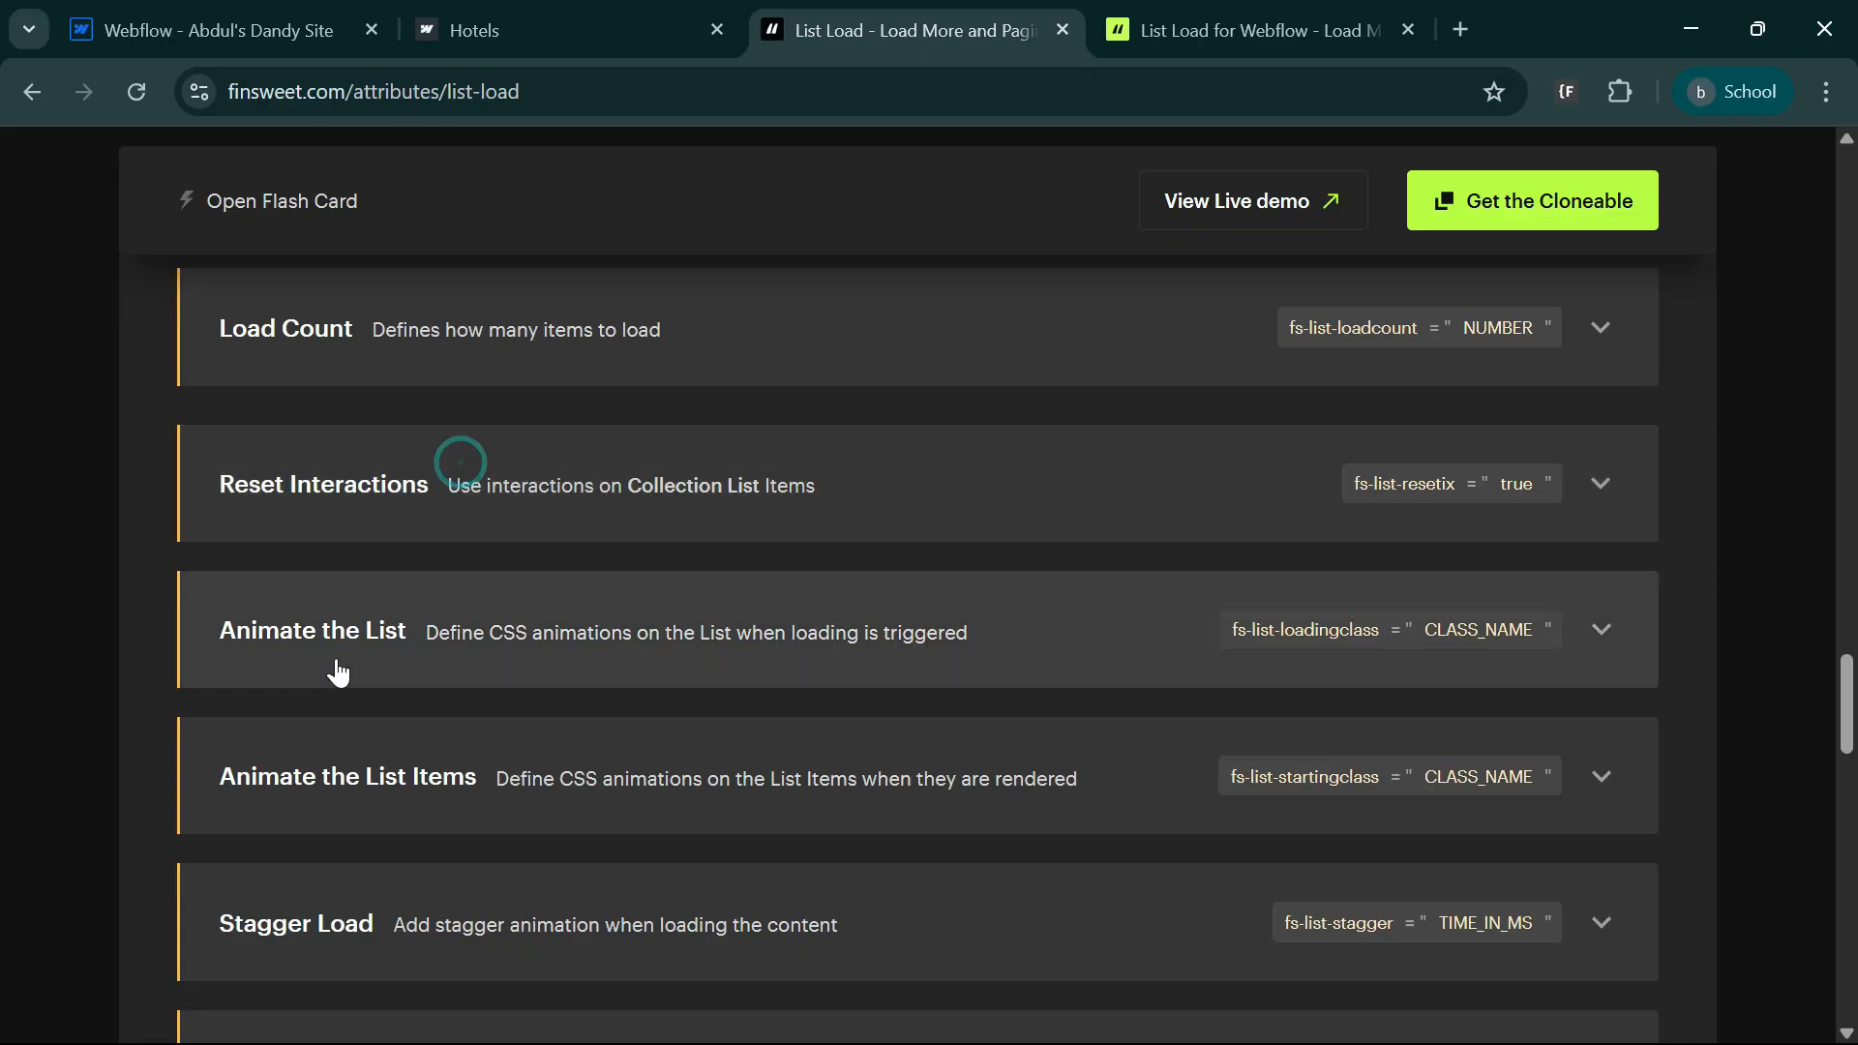
# - Expand the Animate the List instructions in the List Load documentation and review its default loading class name
pyautogui.scroll(-2, 767, 716)
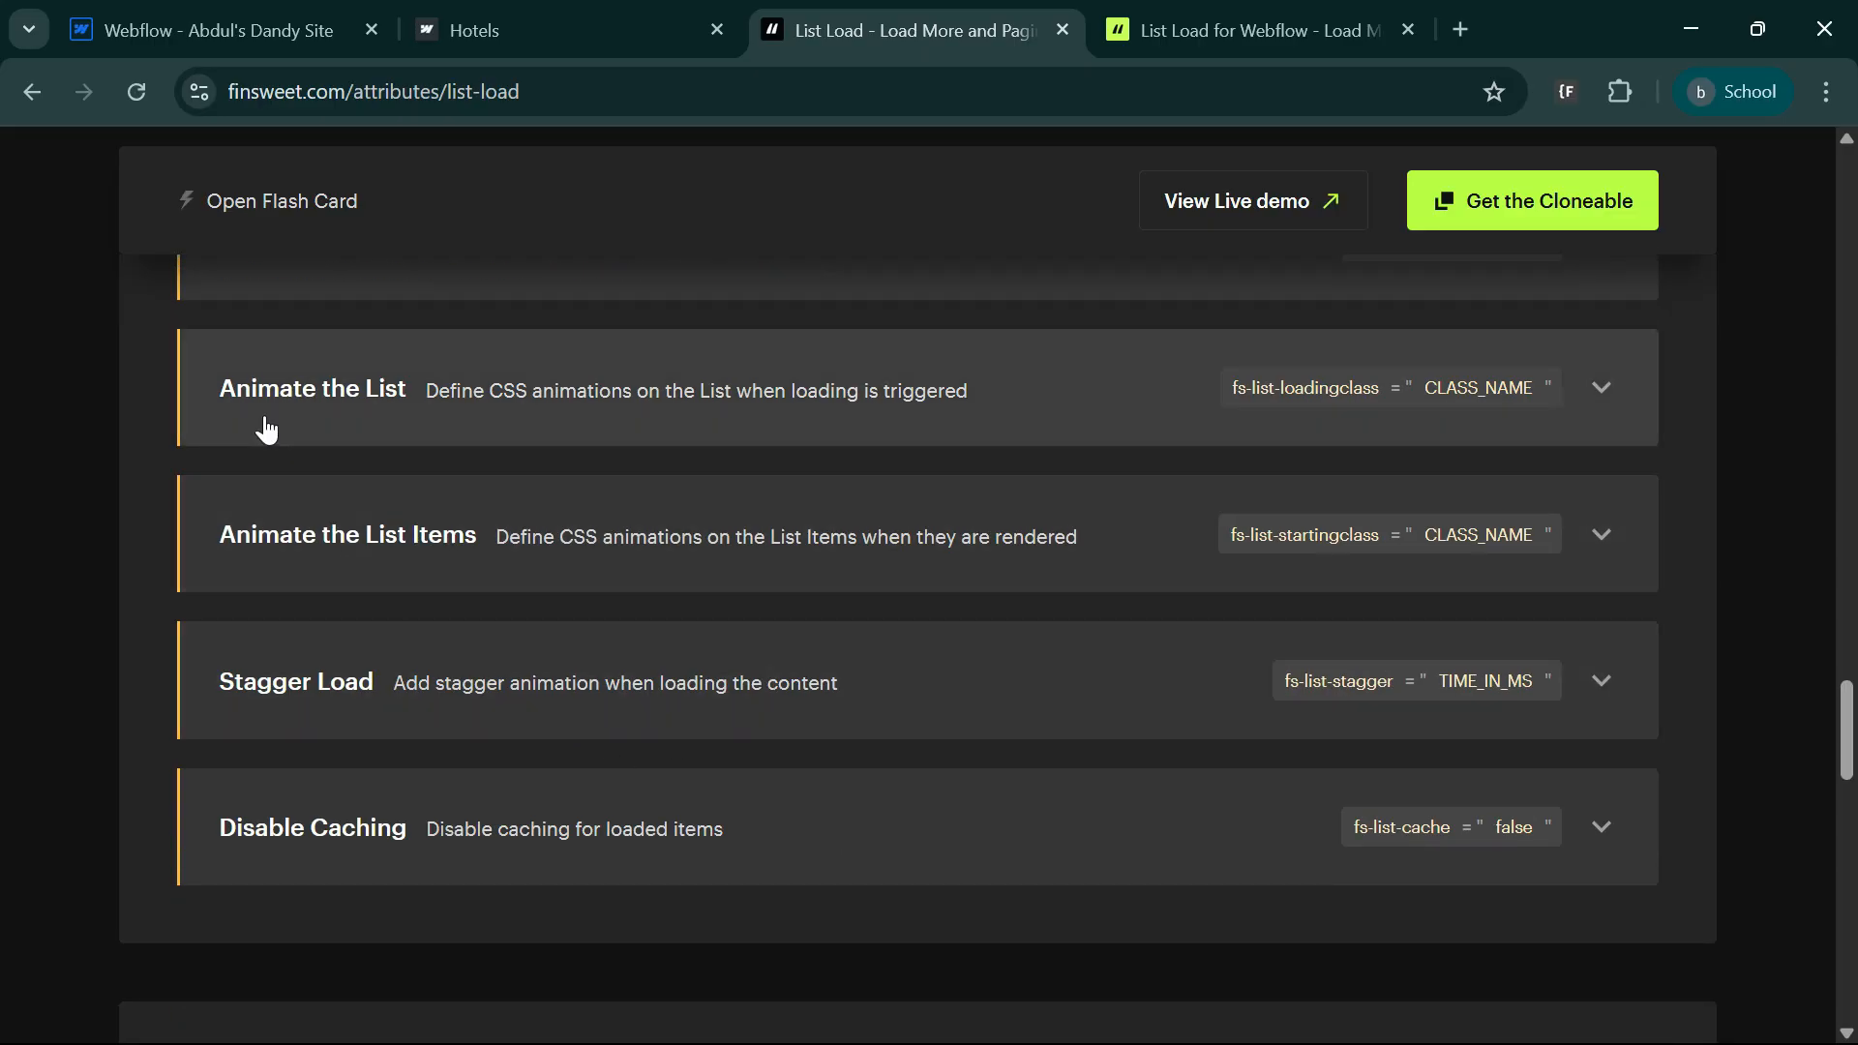
pyautogui.click(267, 429)
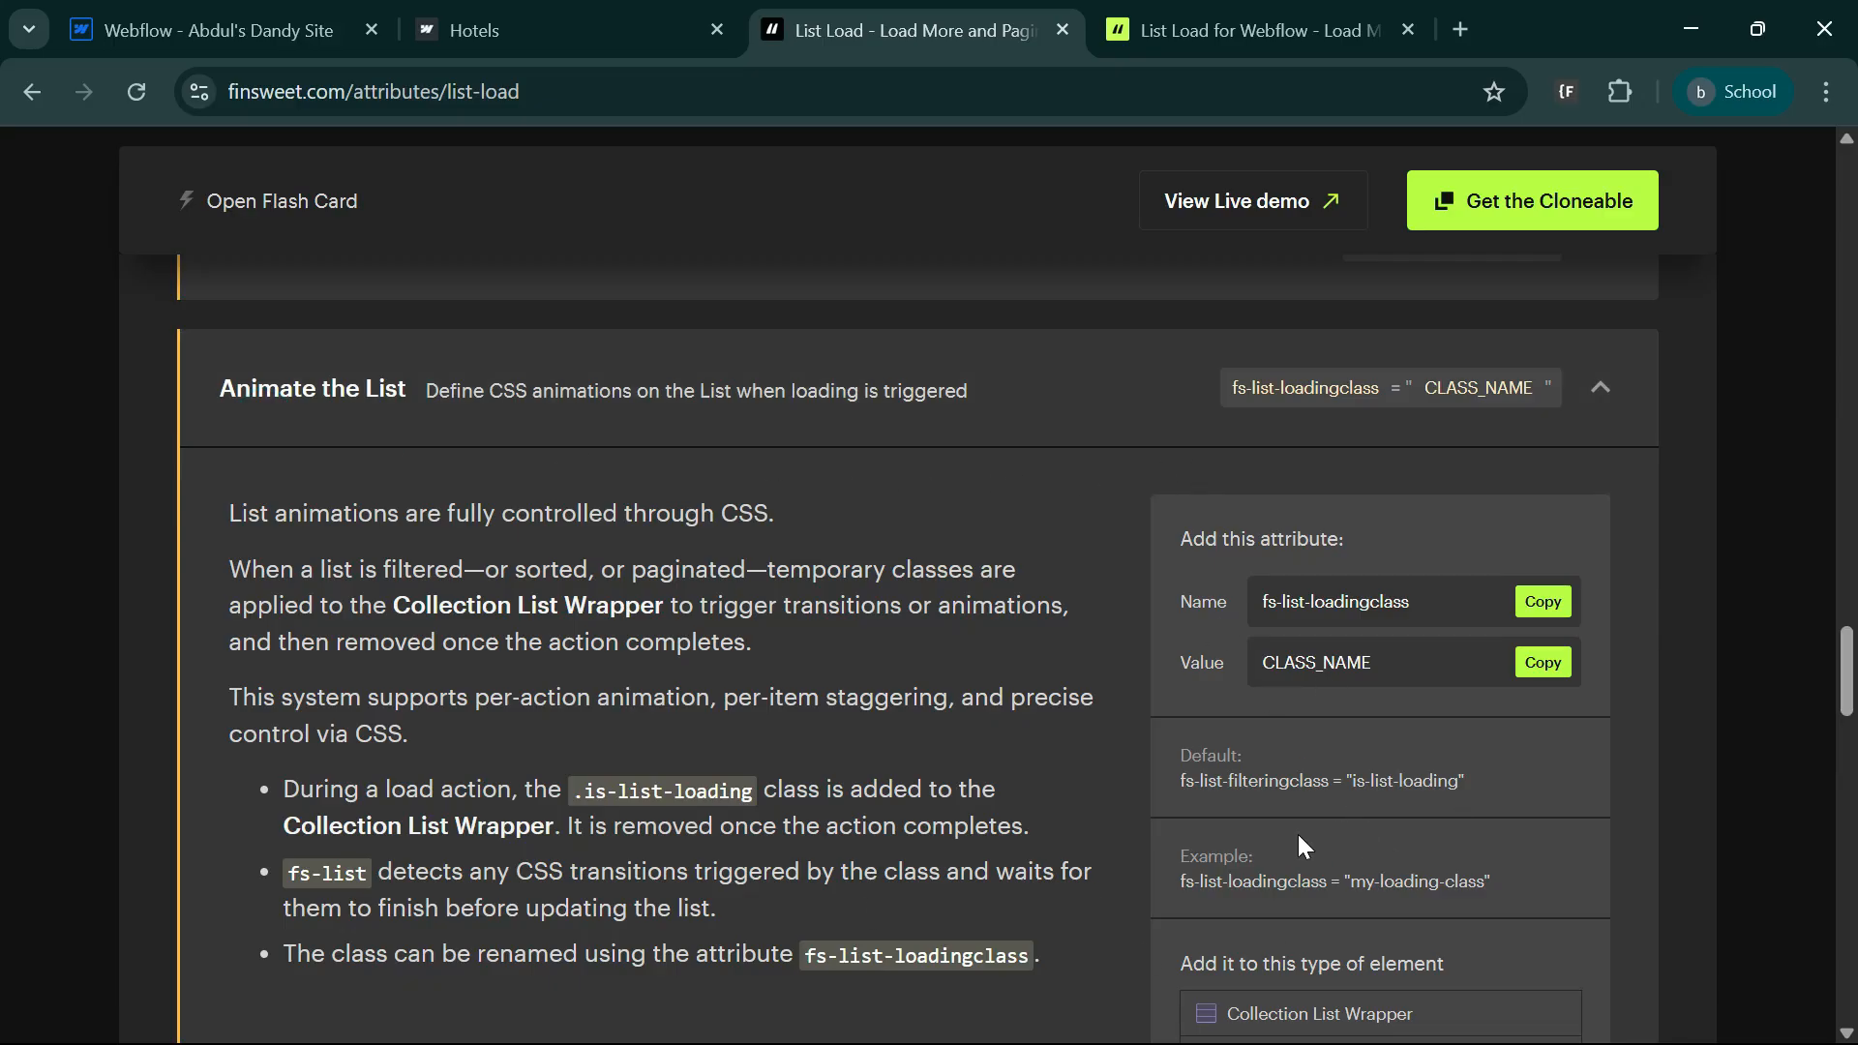
pyautogui.moveTo(1345, 781); pyautogui.dragTo(1448, 781)
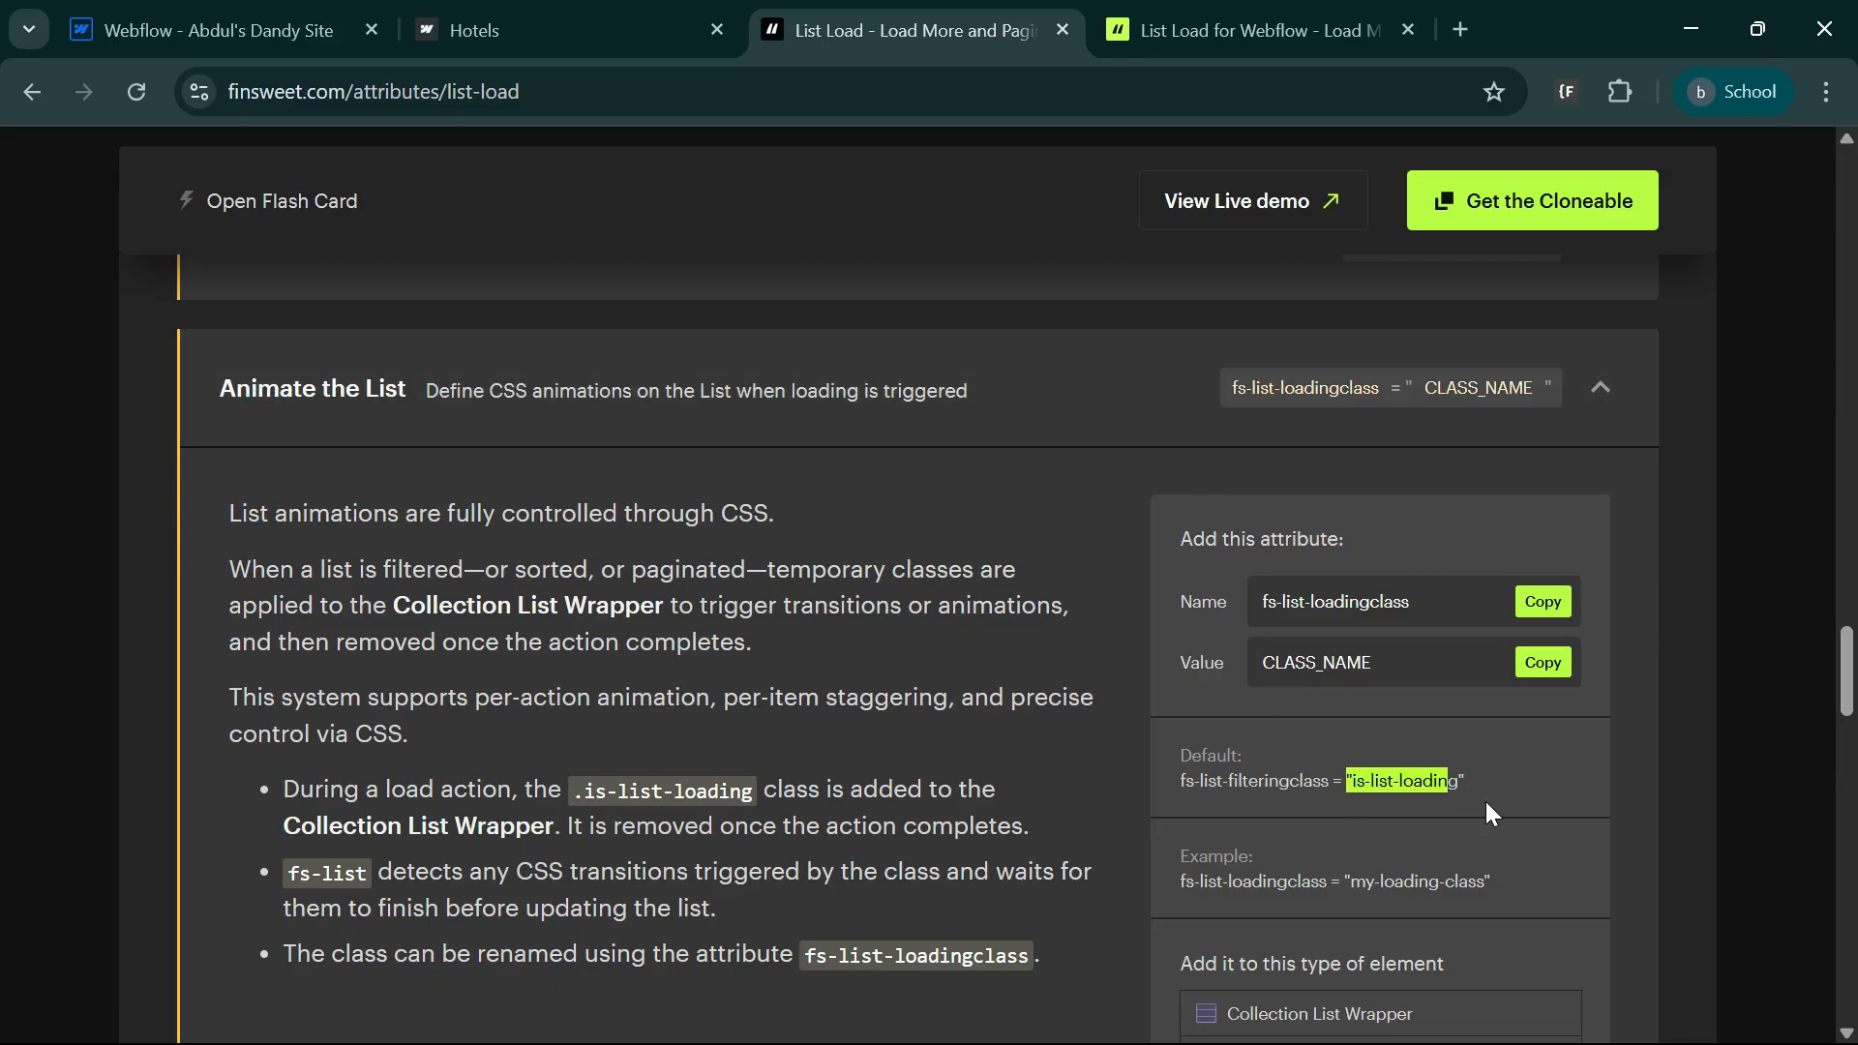
pyautogui.click(1485, 804)
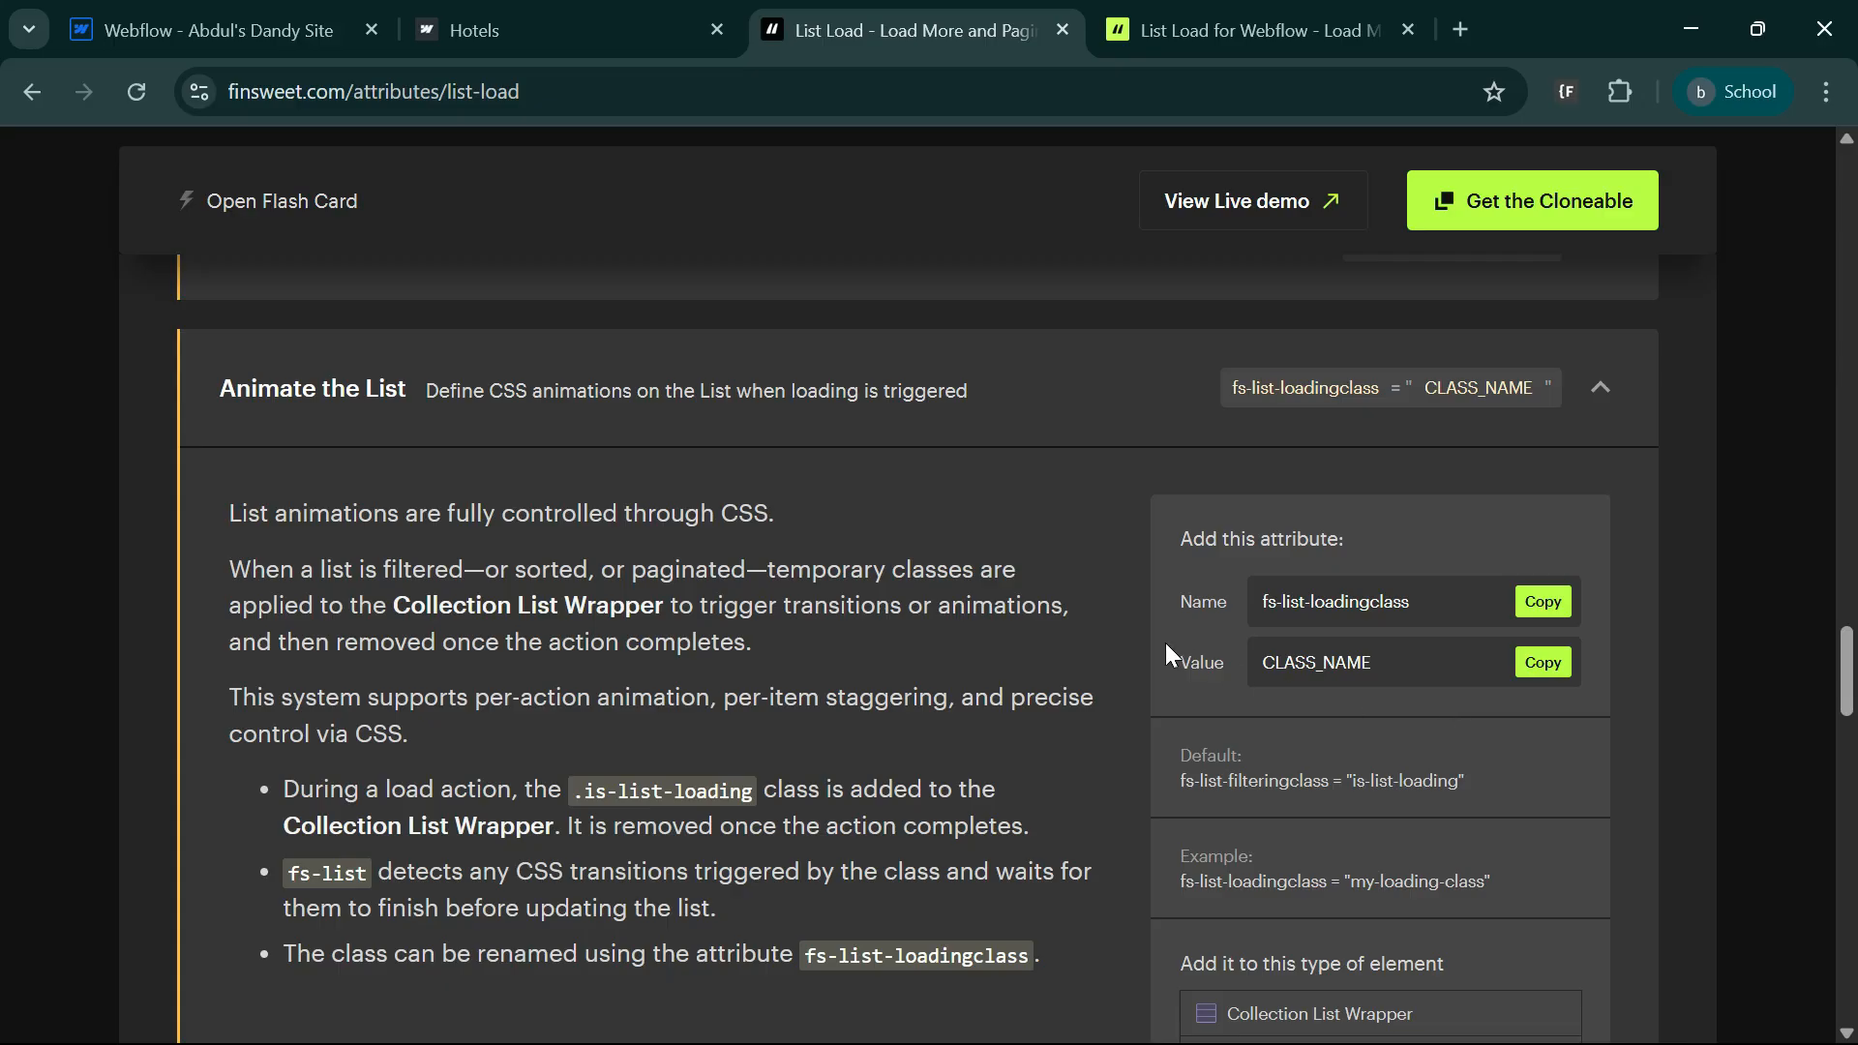
pyautogui.scroll(-3, 890, 892)
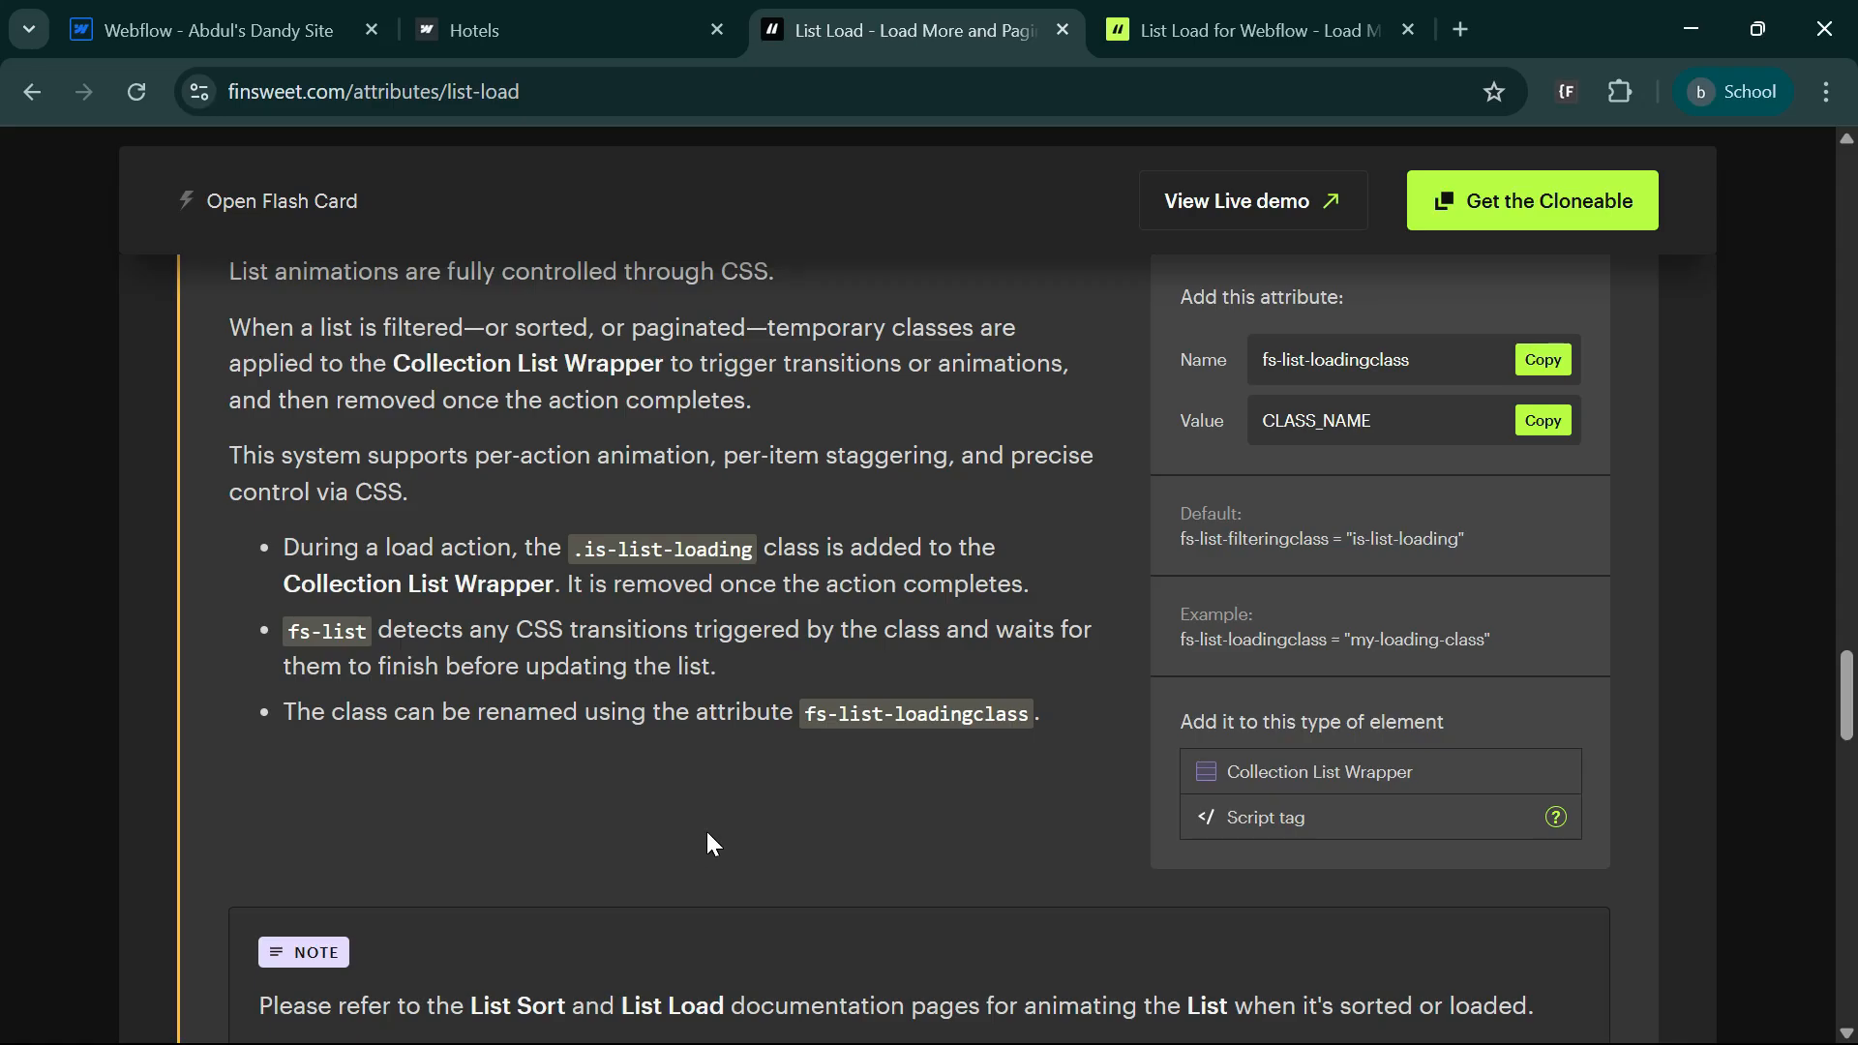
# - Copy the default class name is-list-loading from the documentation and add it as a class on the hotels' Collection List Wrapper in Webflow
pyautogui.moveTo(1351, 538); pyautogui.dragTo(1459, 538)
pyautogui.hotkey('ctrl', 'c')
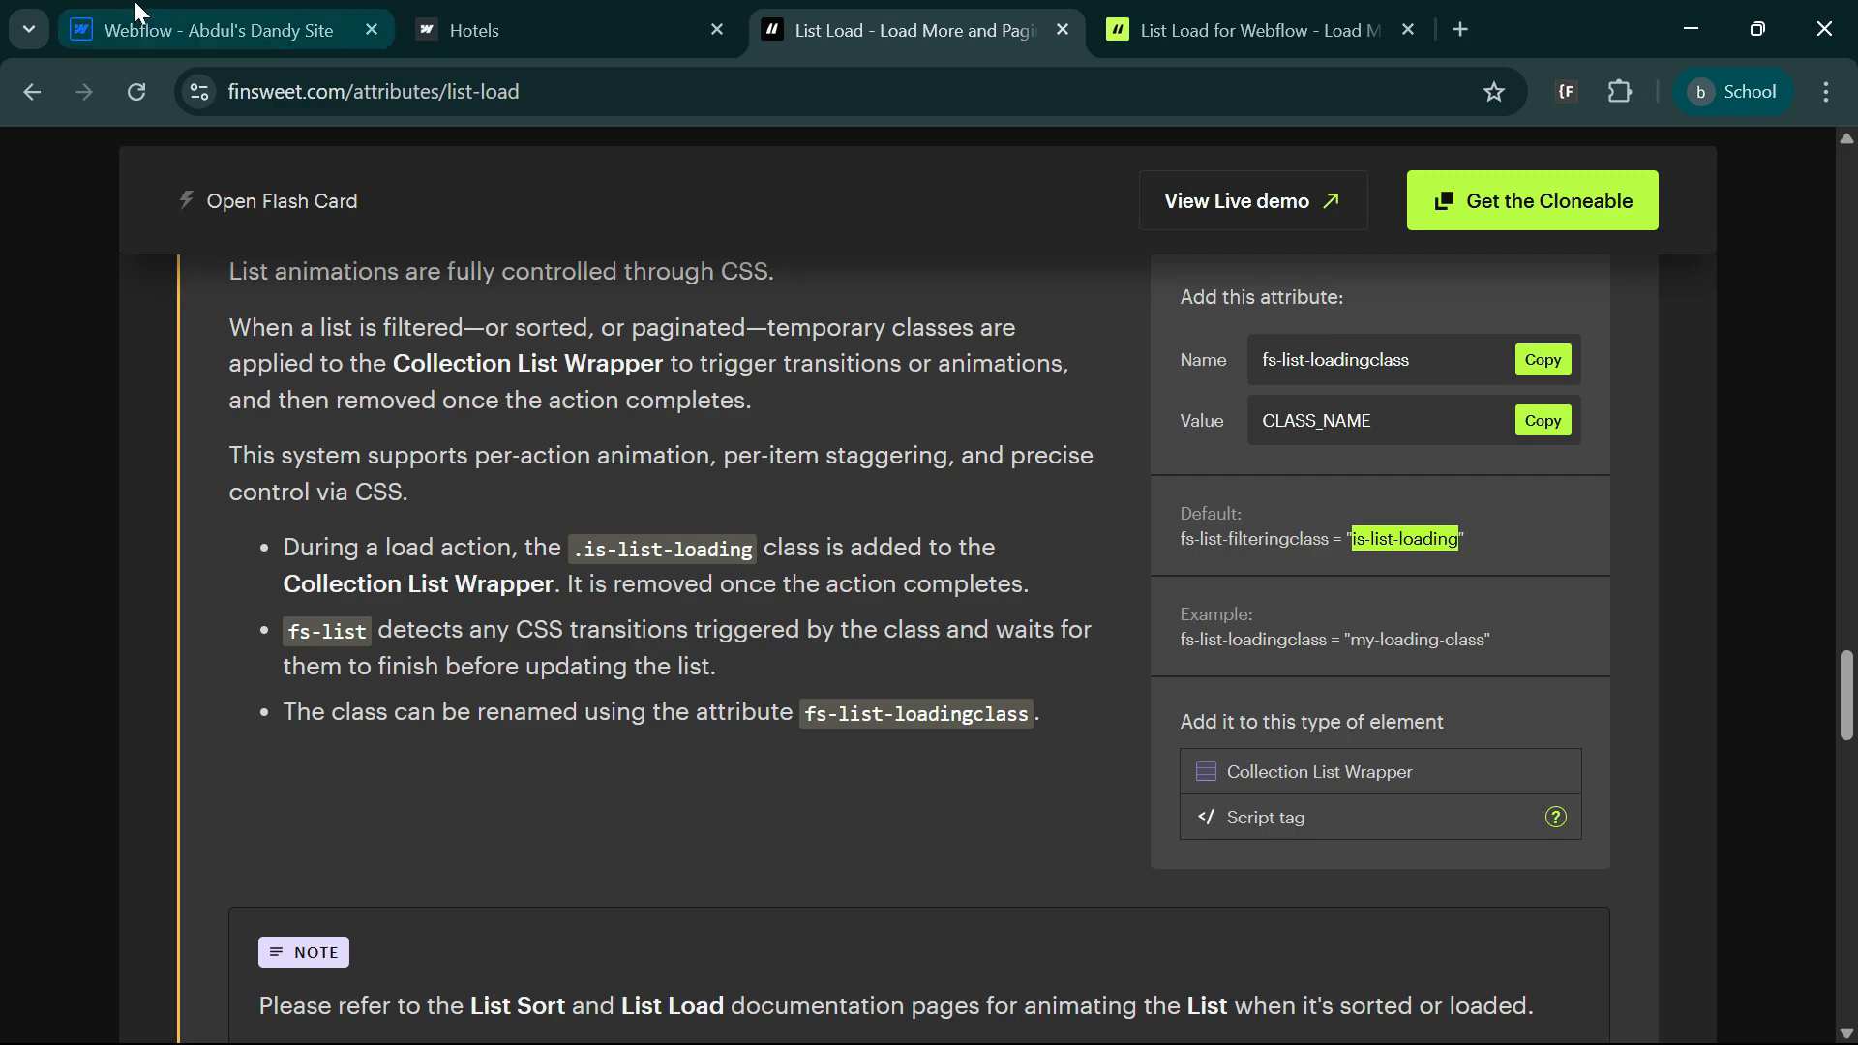
pyautogui.click(136, 5)
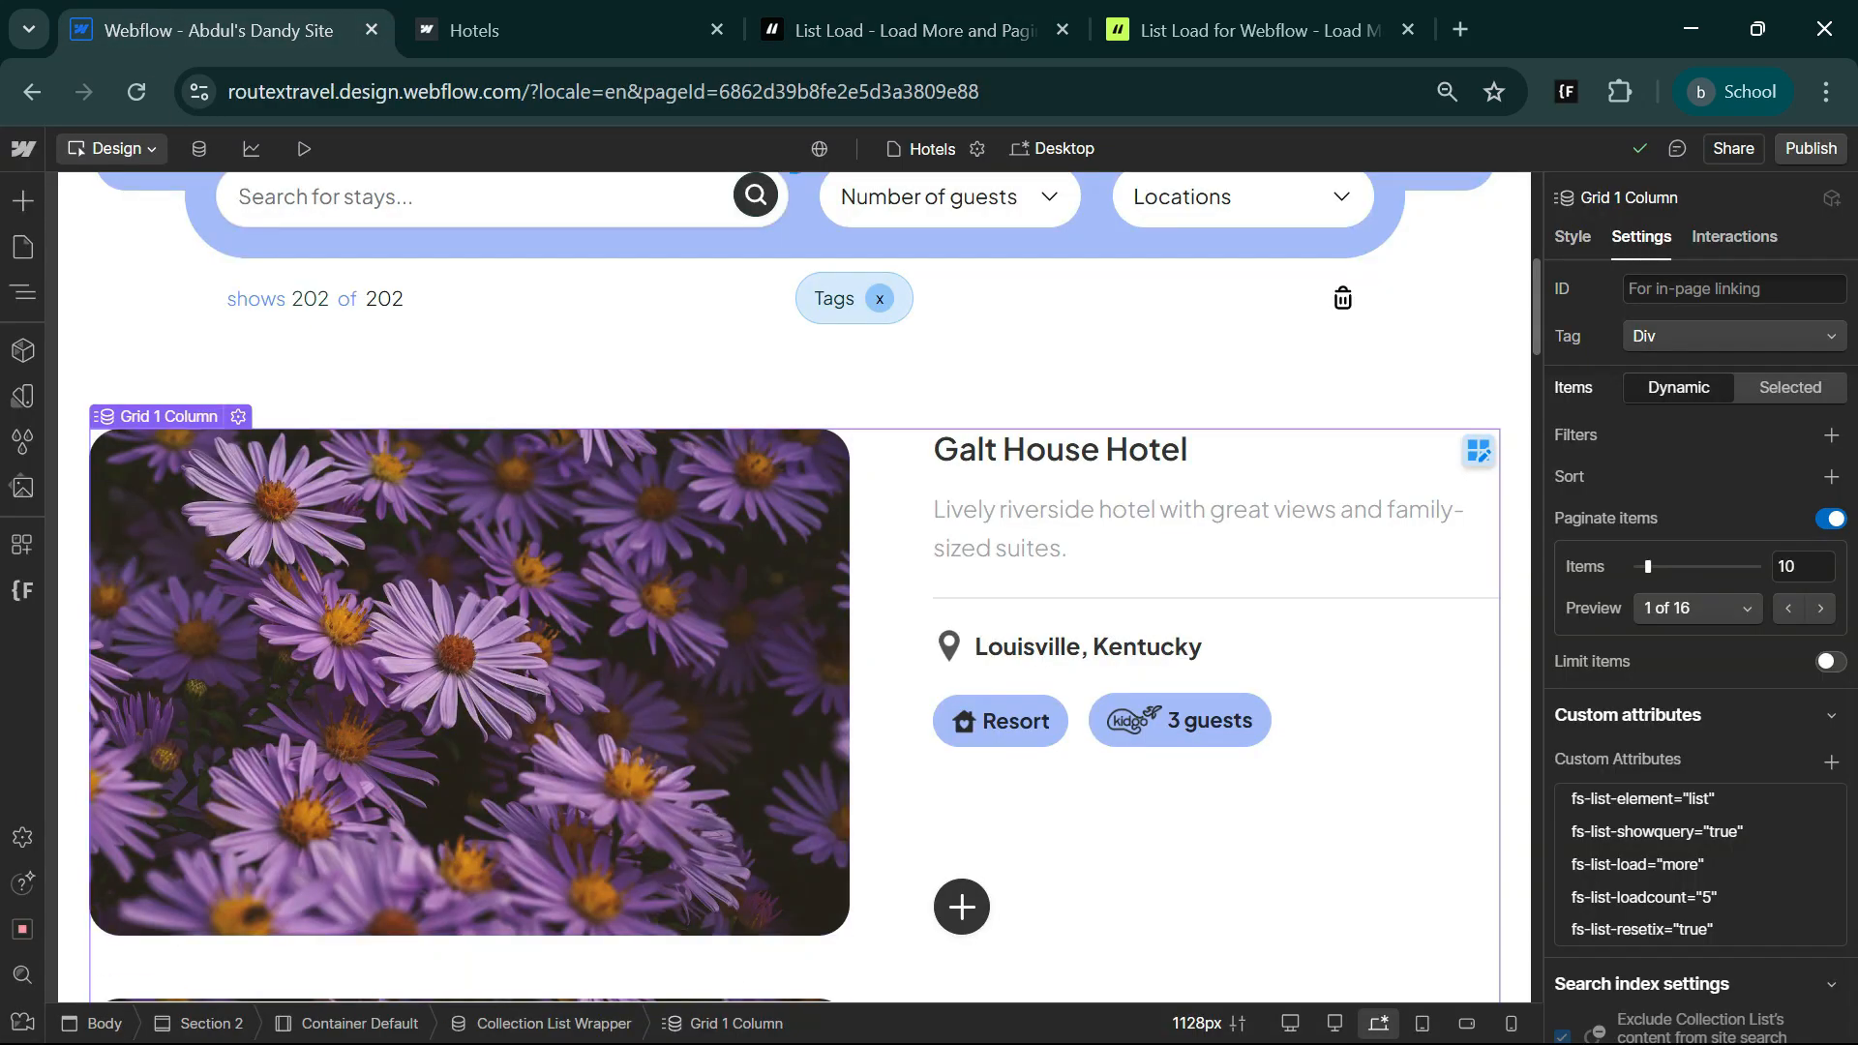
pyautogui.click(518, 1026)
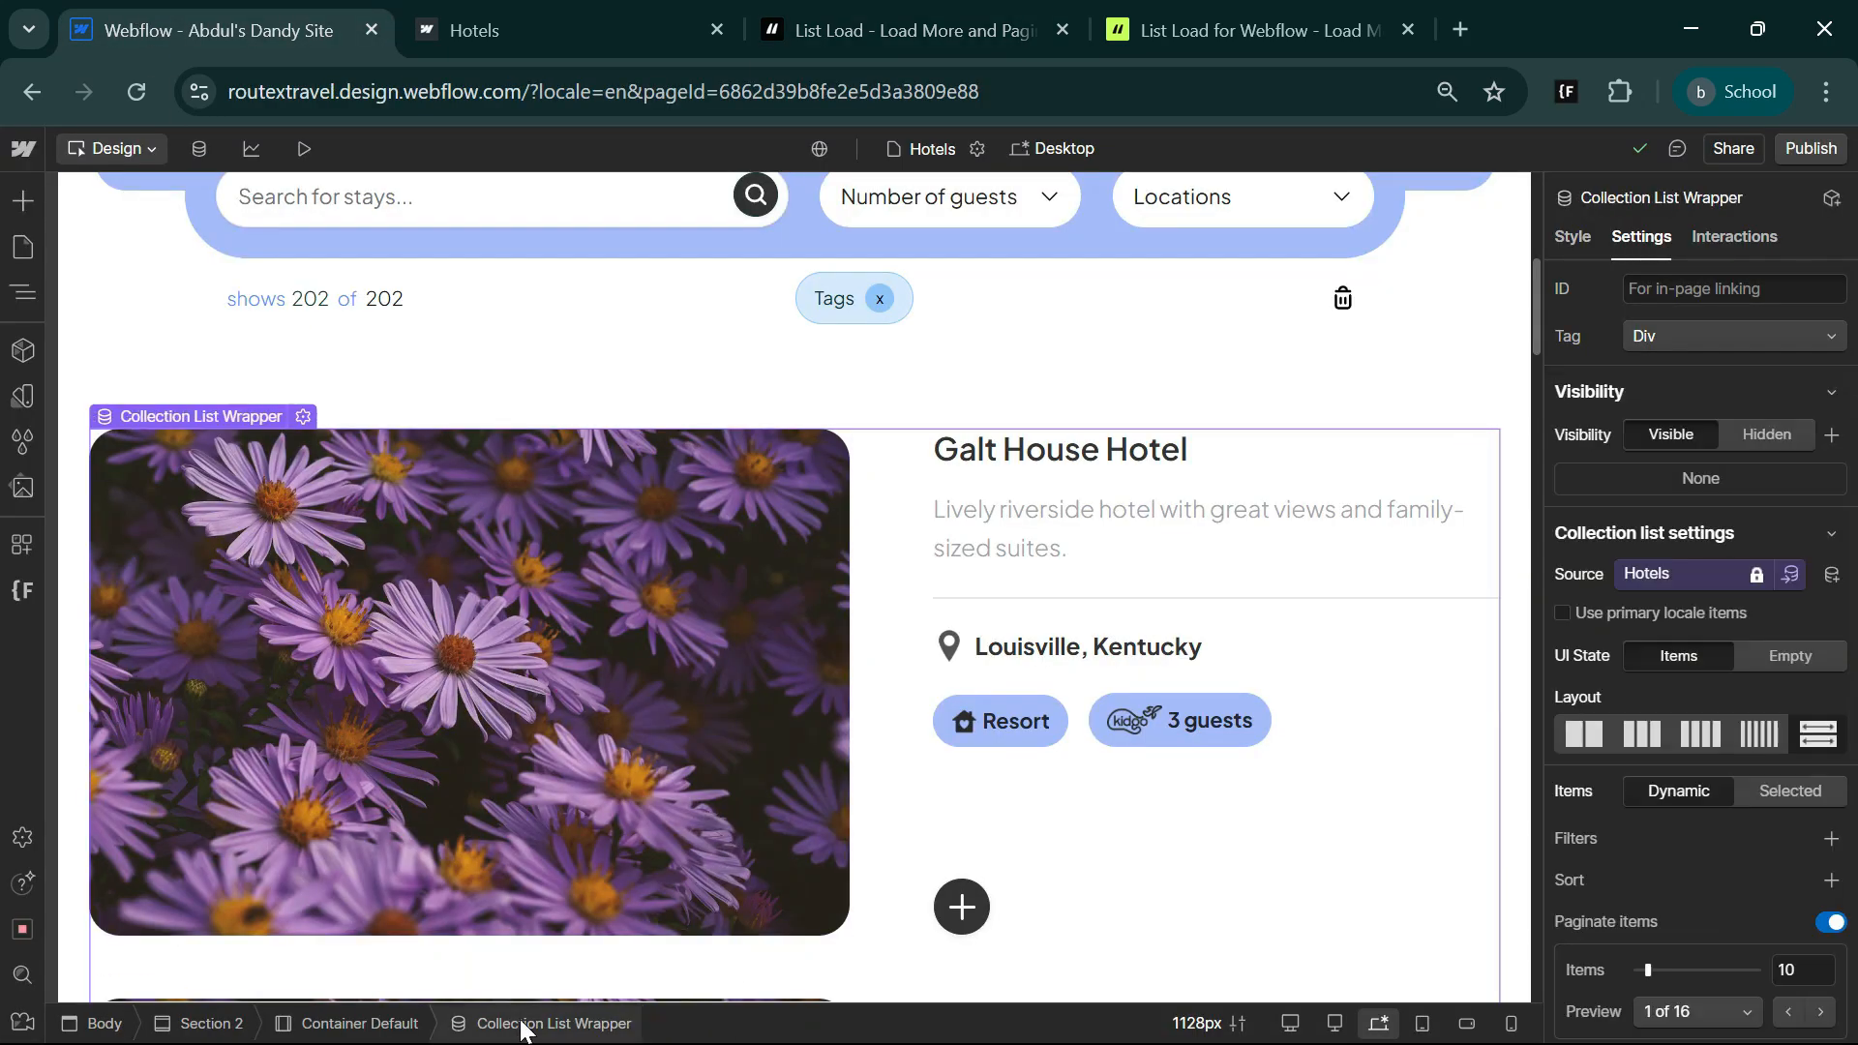
pyautogui.click(1569, 236)
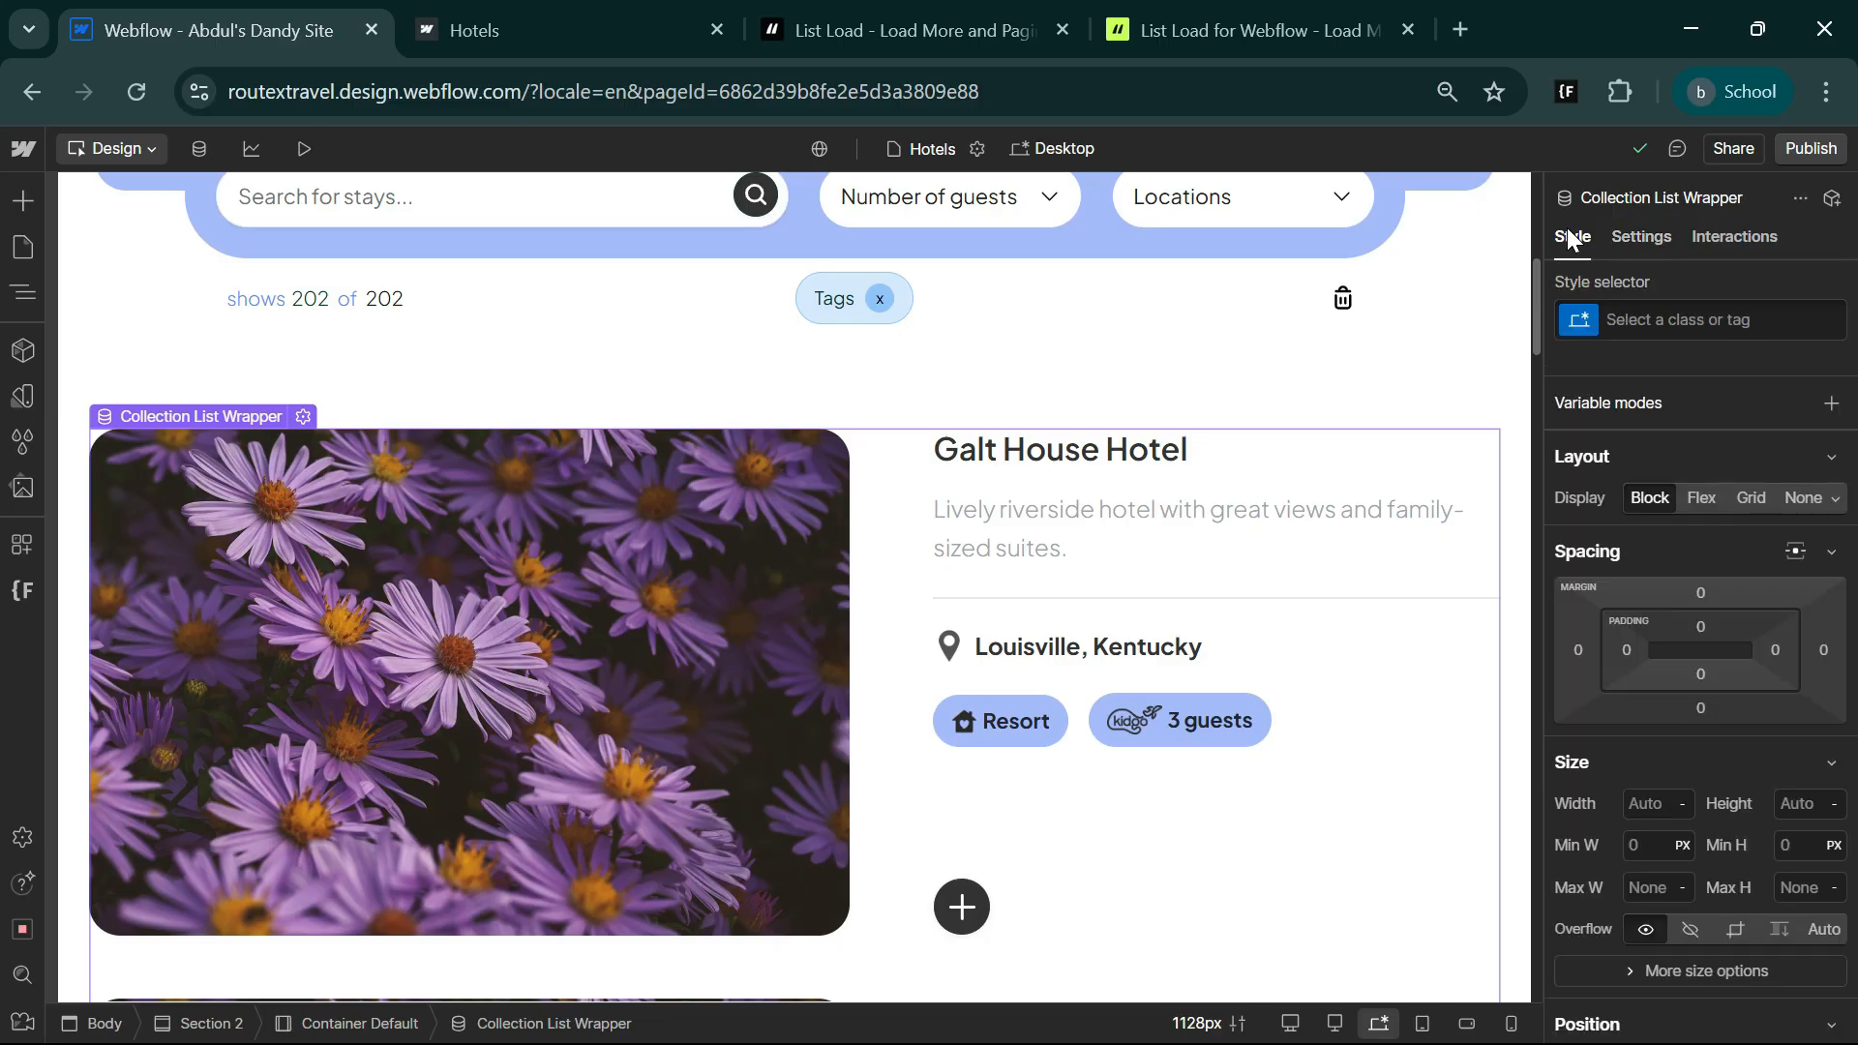
pyautogui.hotkey('ctrl', 'Return')
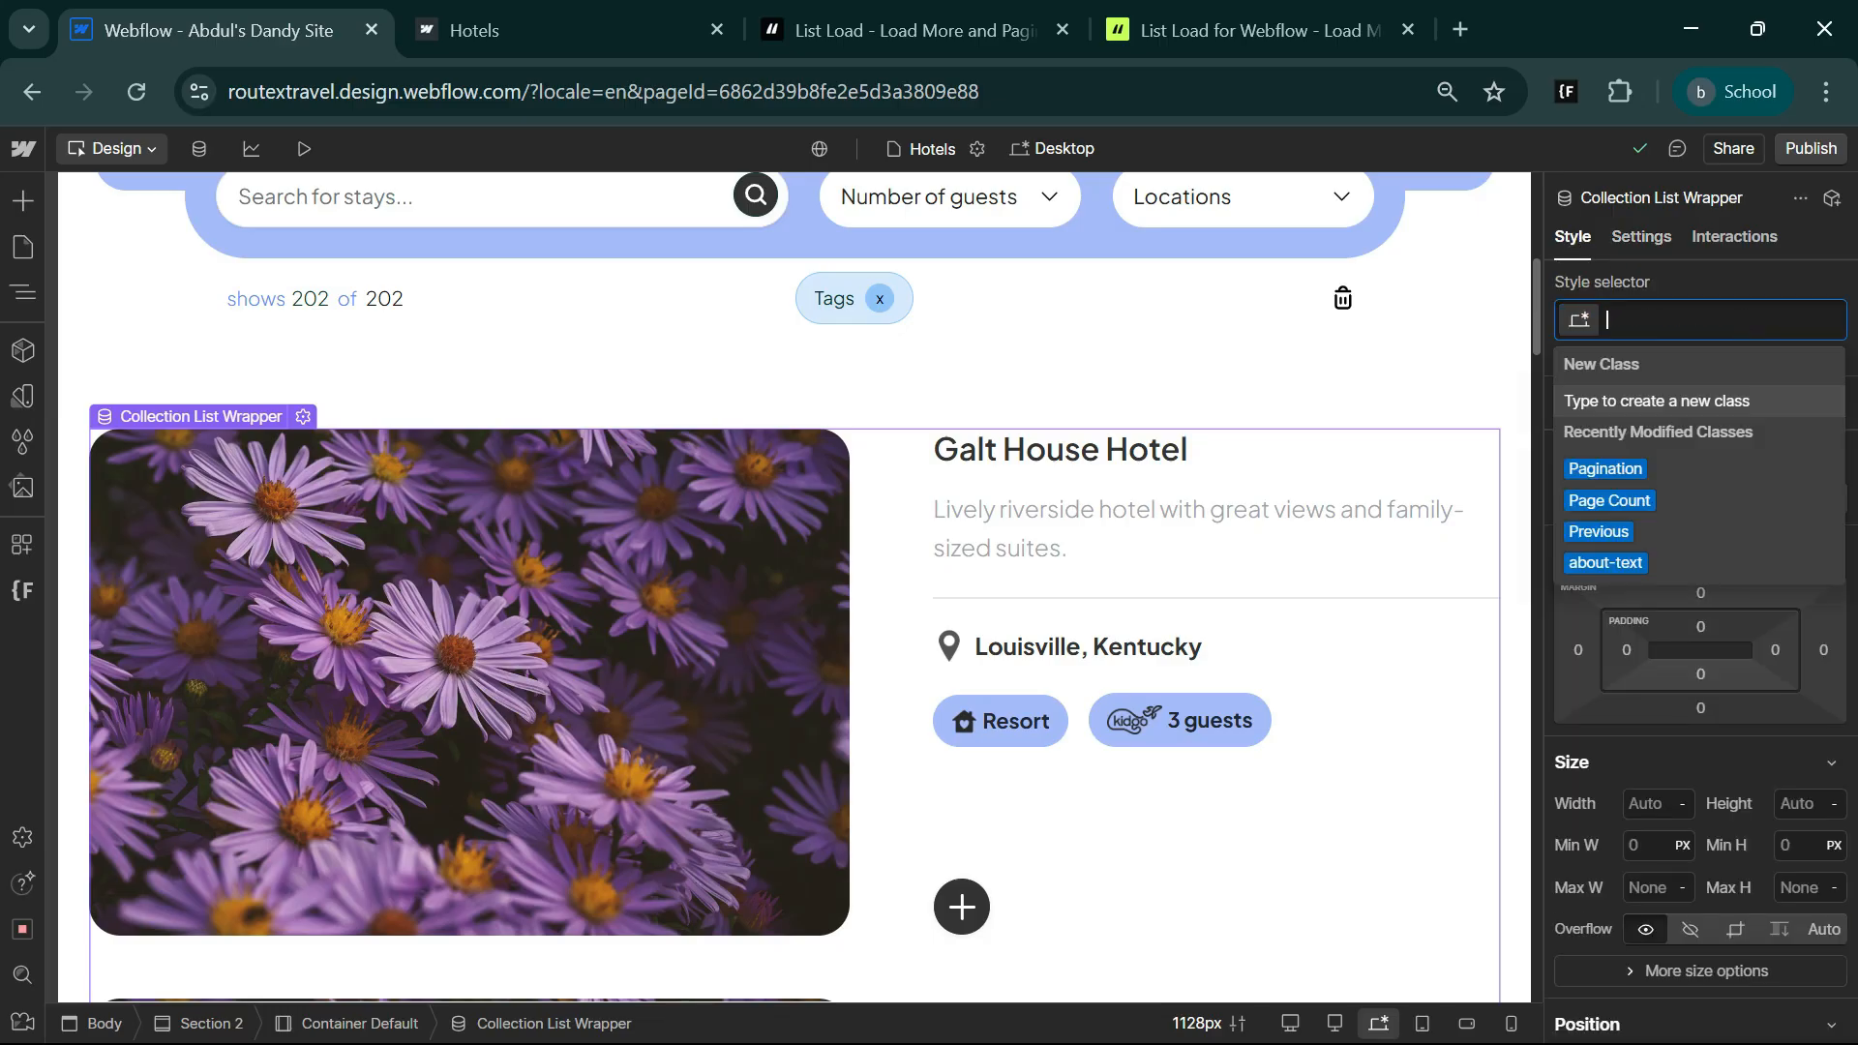
pyautogui.hotkey('ctrl', 'v')
pyautogui.press('Return')
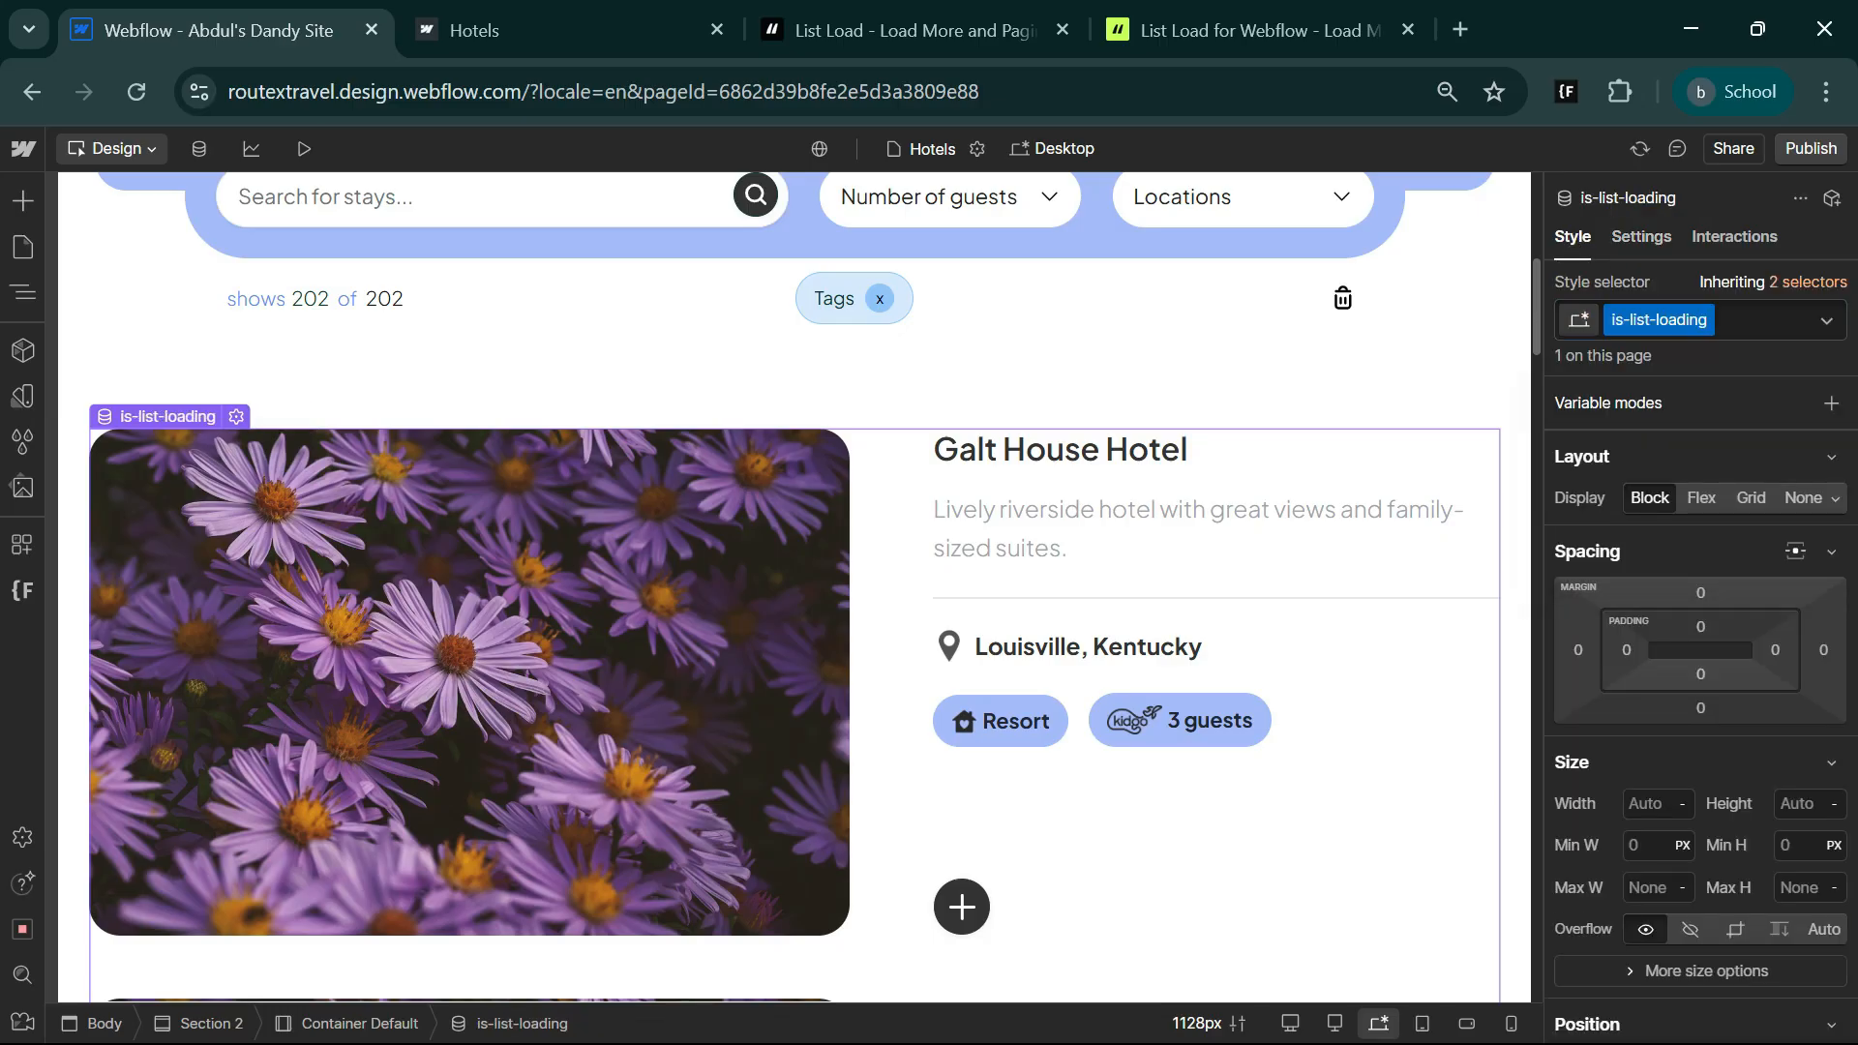
pyautogui.scroll(-10, 1739, 803)
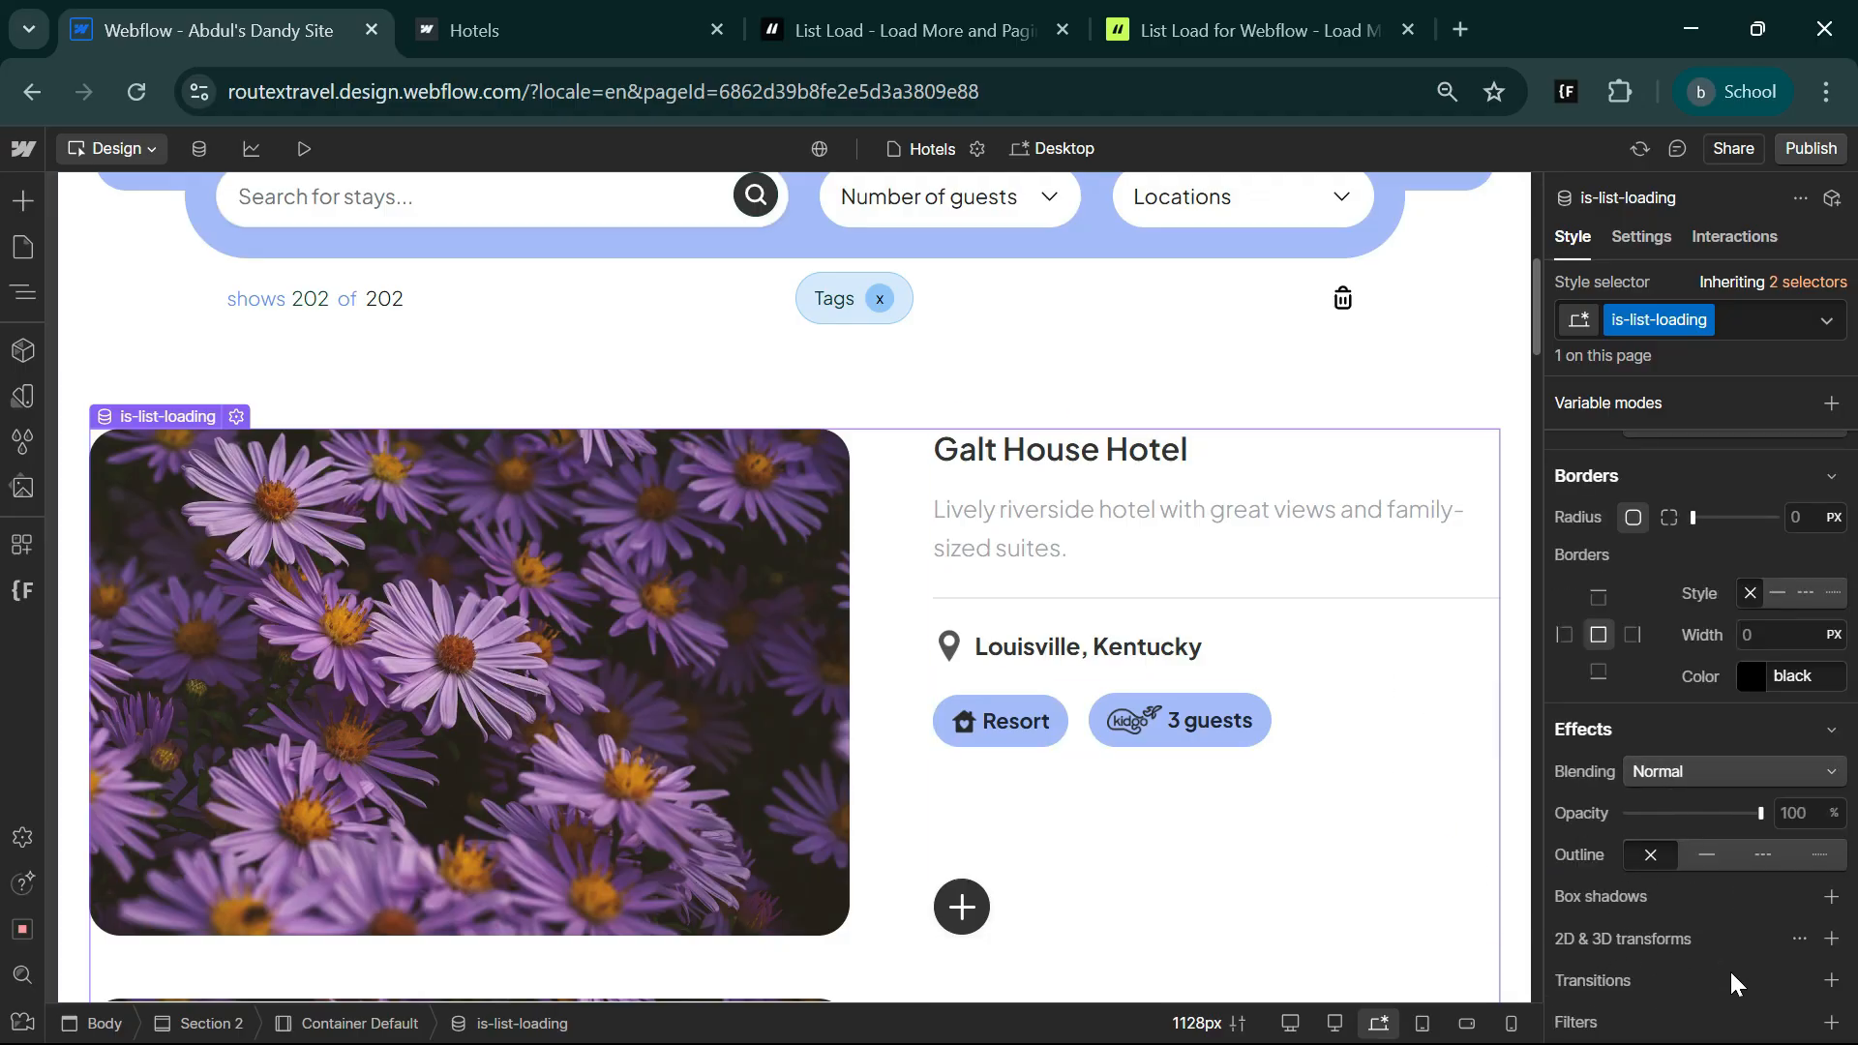
# - Remove the is-list-loading class from the hotels' Collection List Wrapper
pyautogui.click(1709, 317)
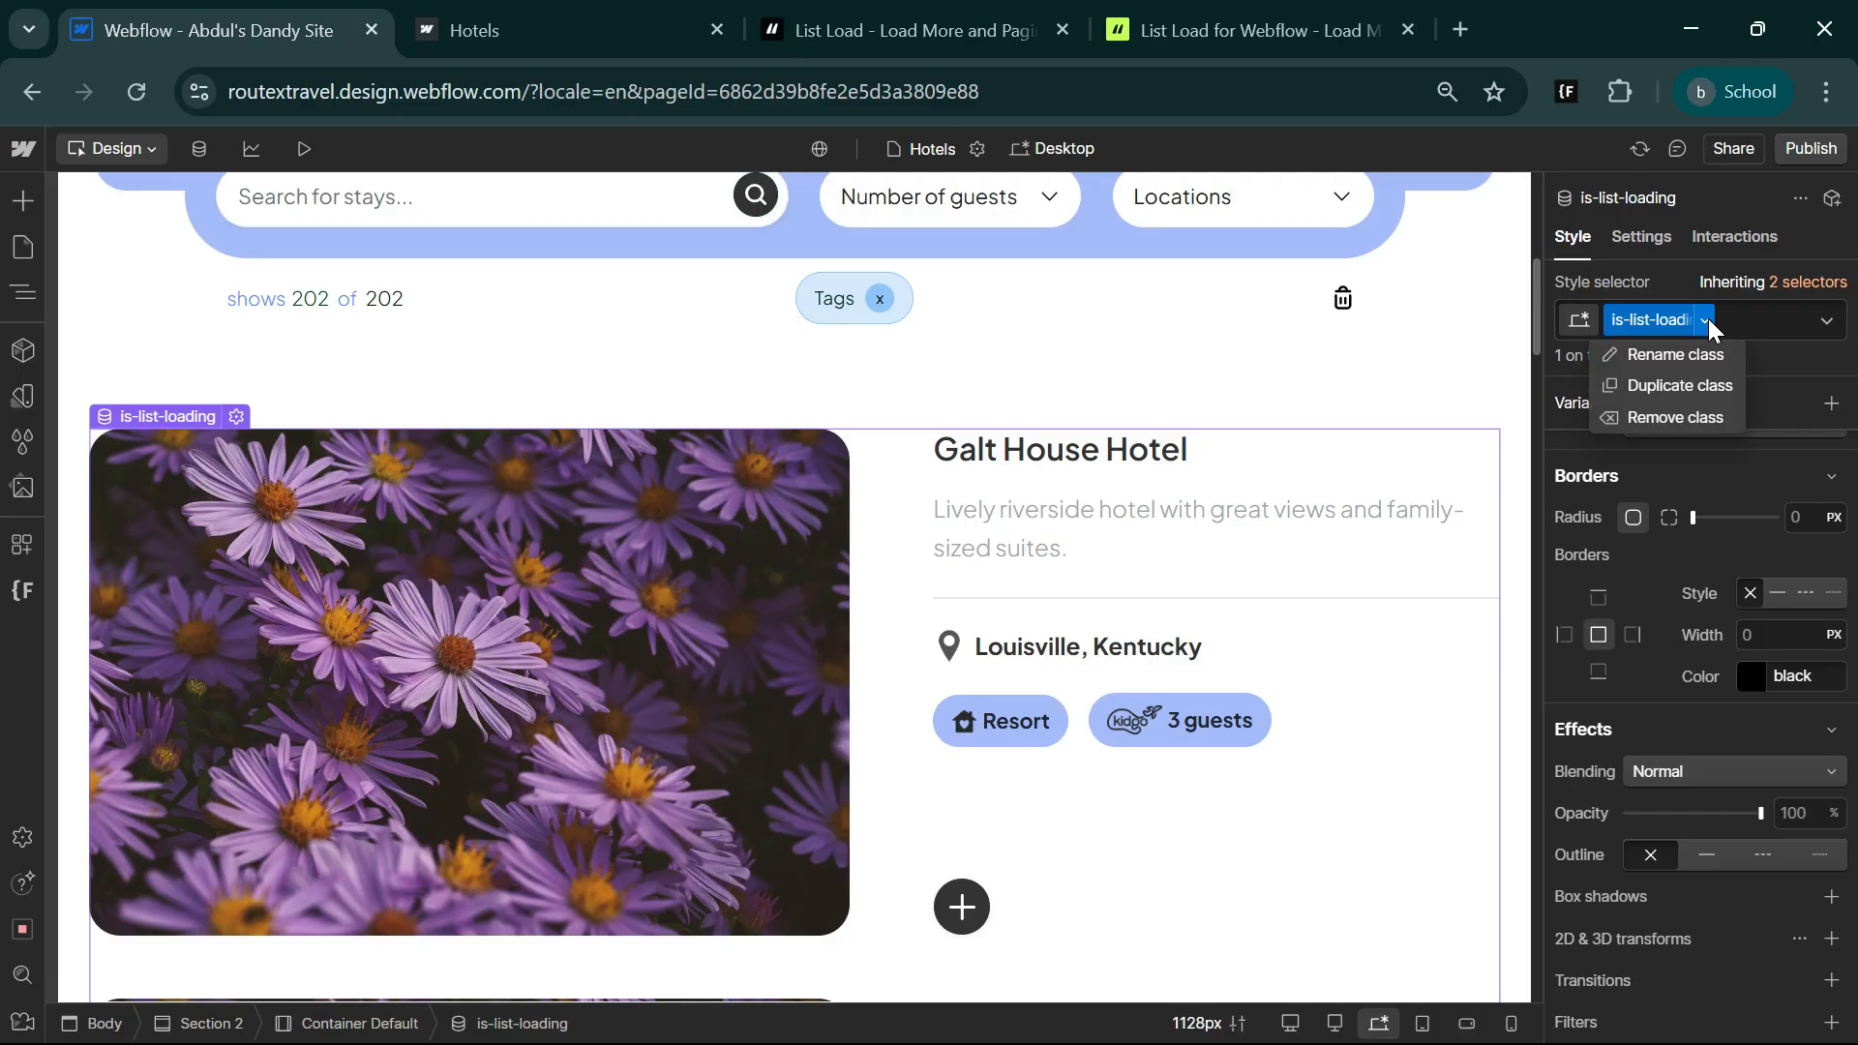
pyautogui.click(1656, 418)
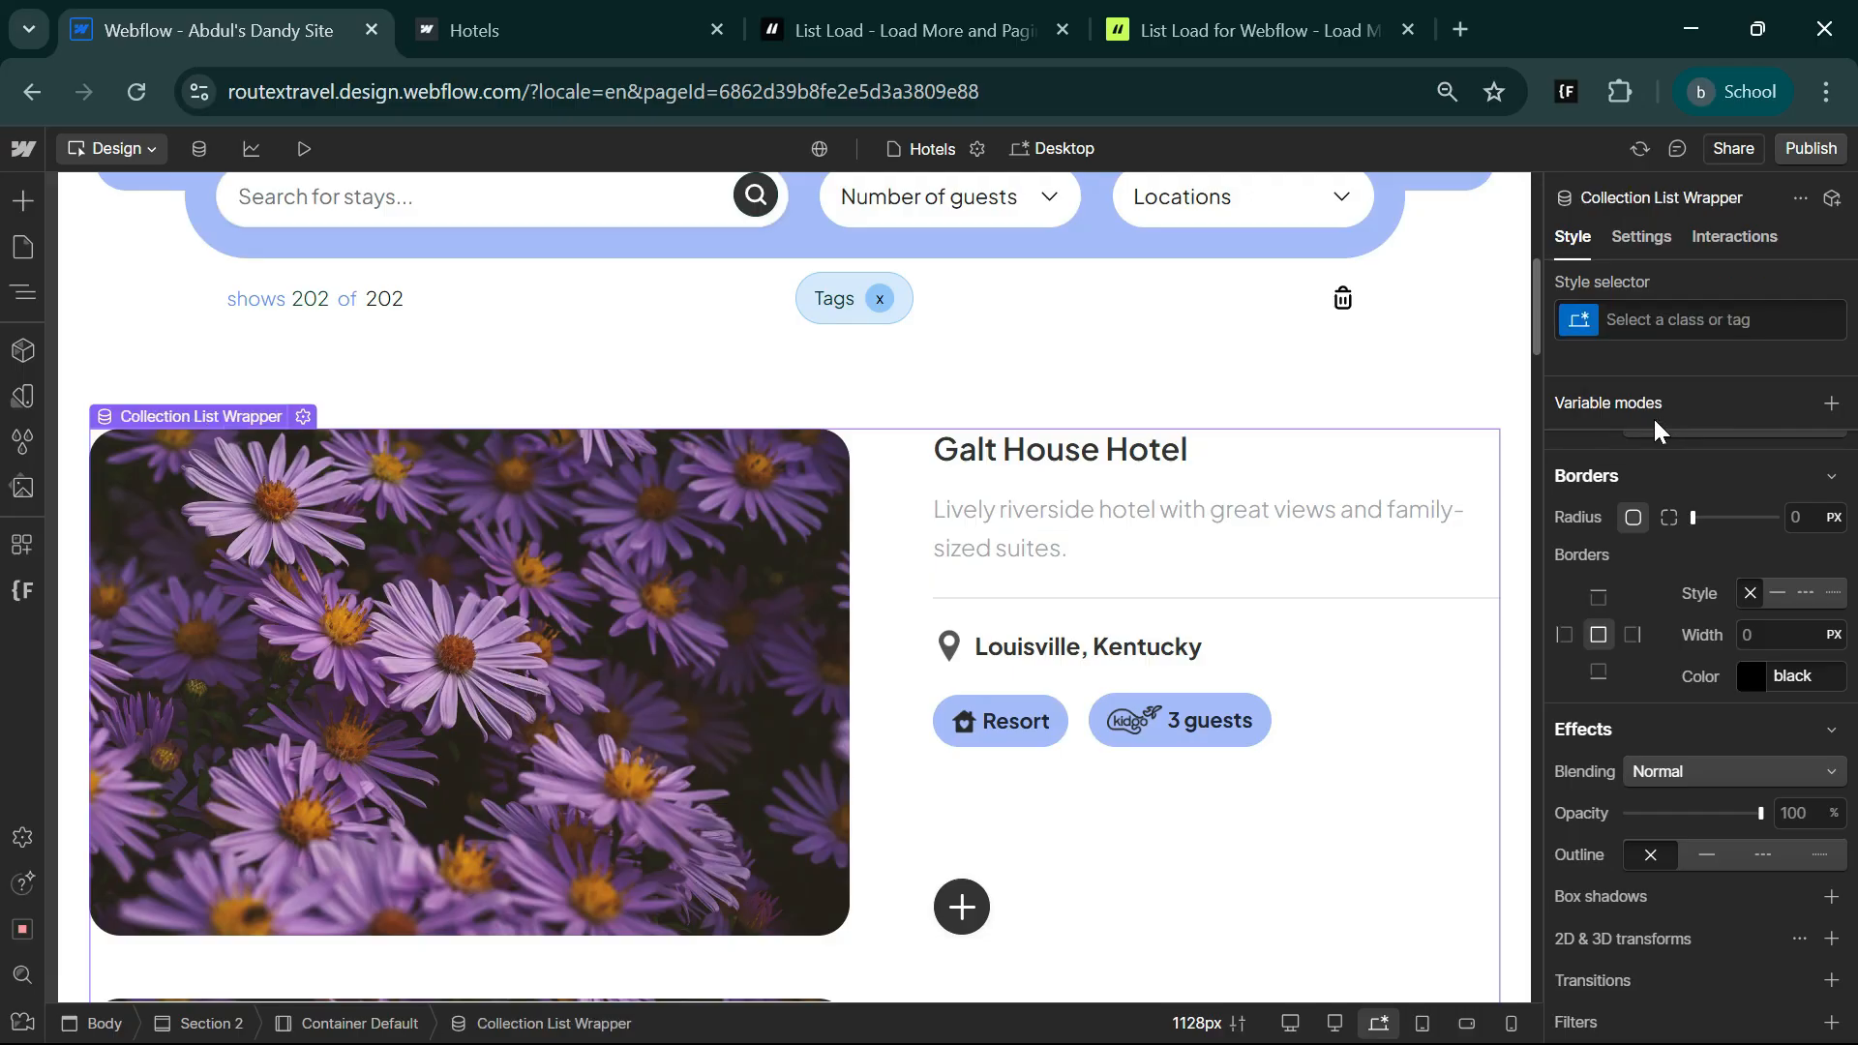
# - Back in the List Load documentation, collapse Animate the List and briefly view the Animate the List Items instructions
pyautogui.click(996, 13)
pyautogui.scroll(3, 703, 799)
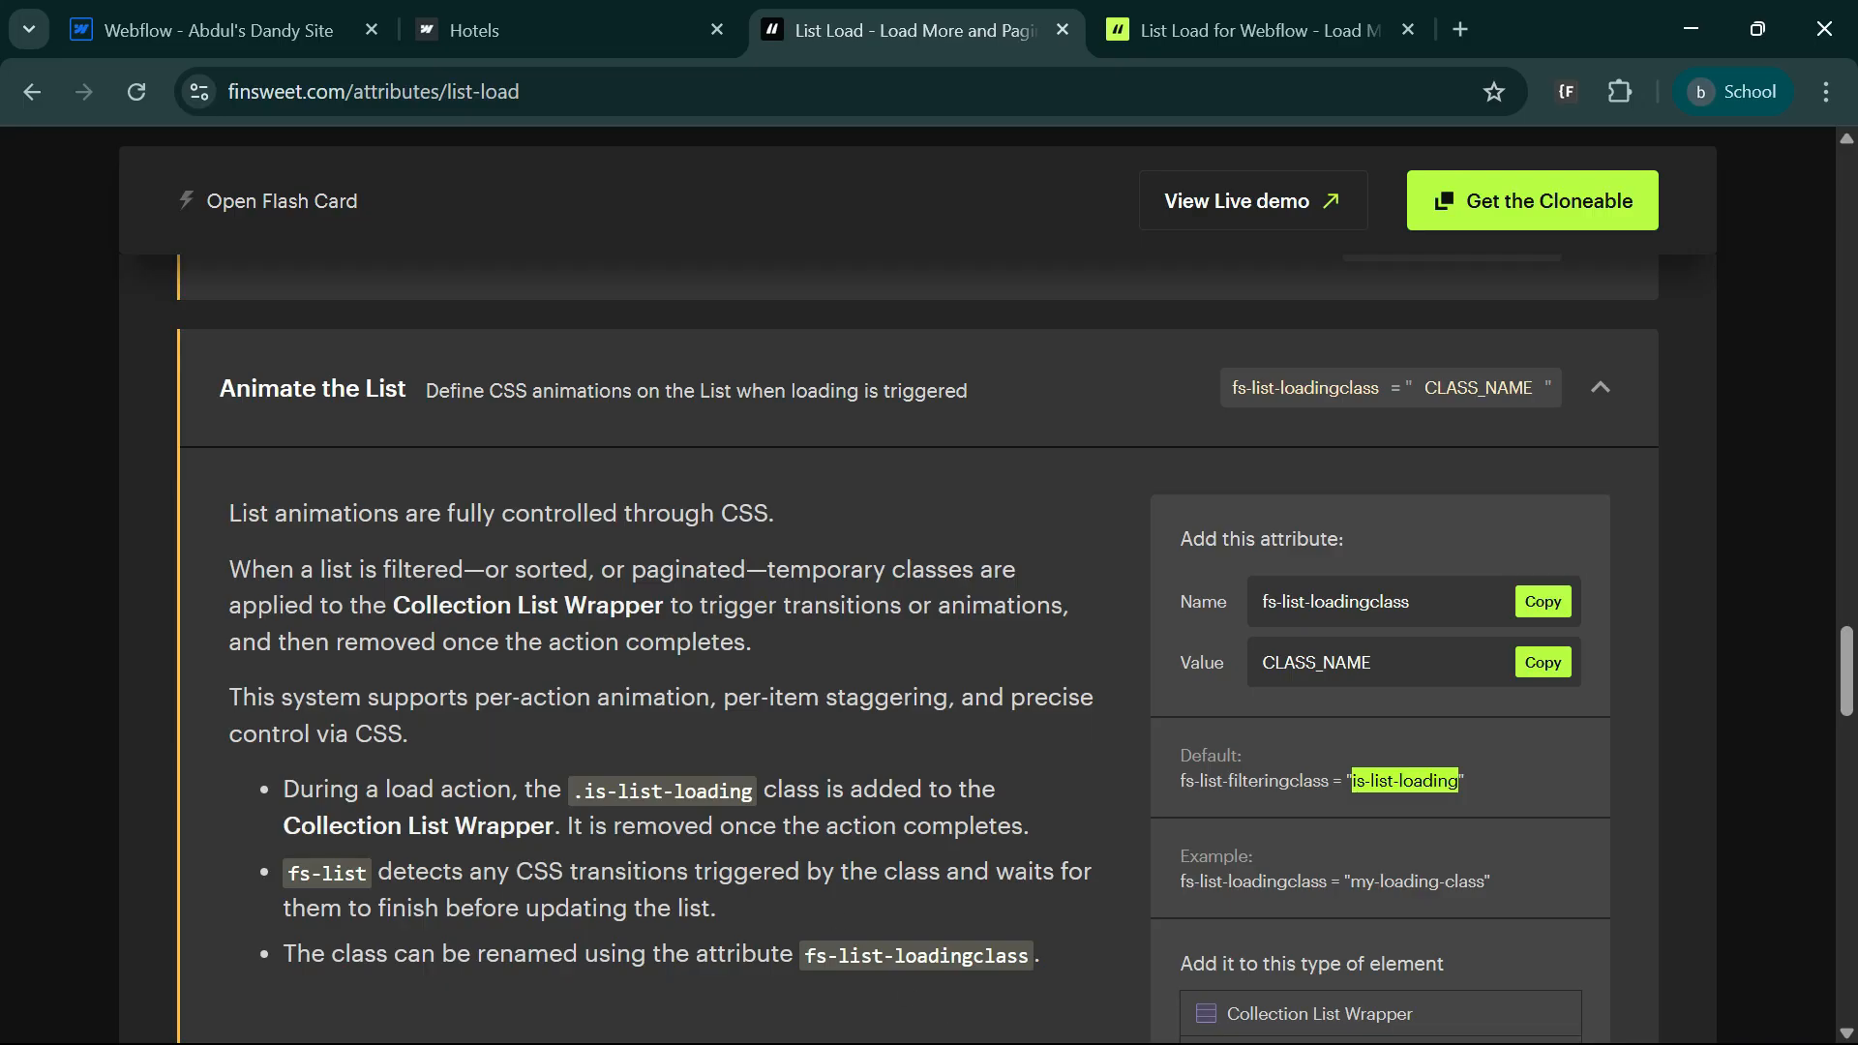
pyautogui.click(746, 411)
pyautogui.click(262, 540)
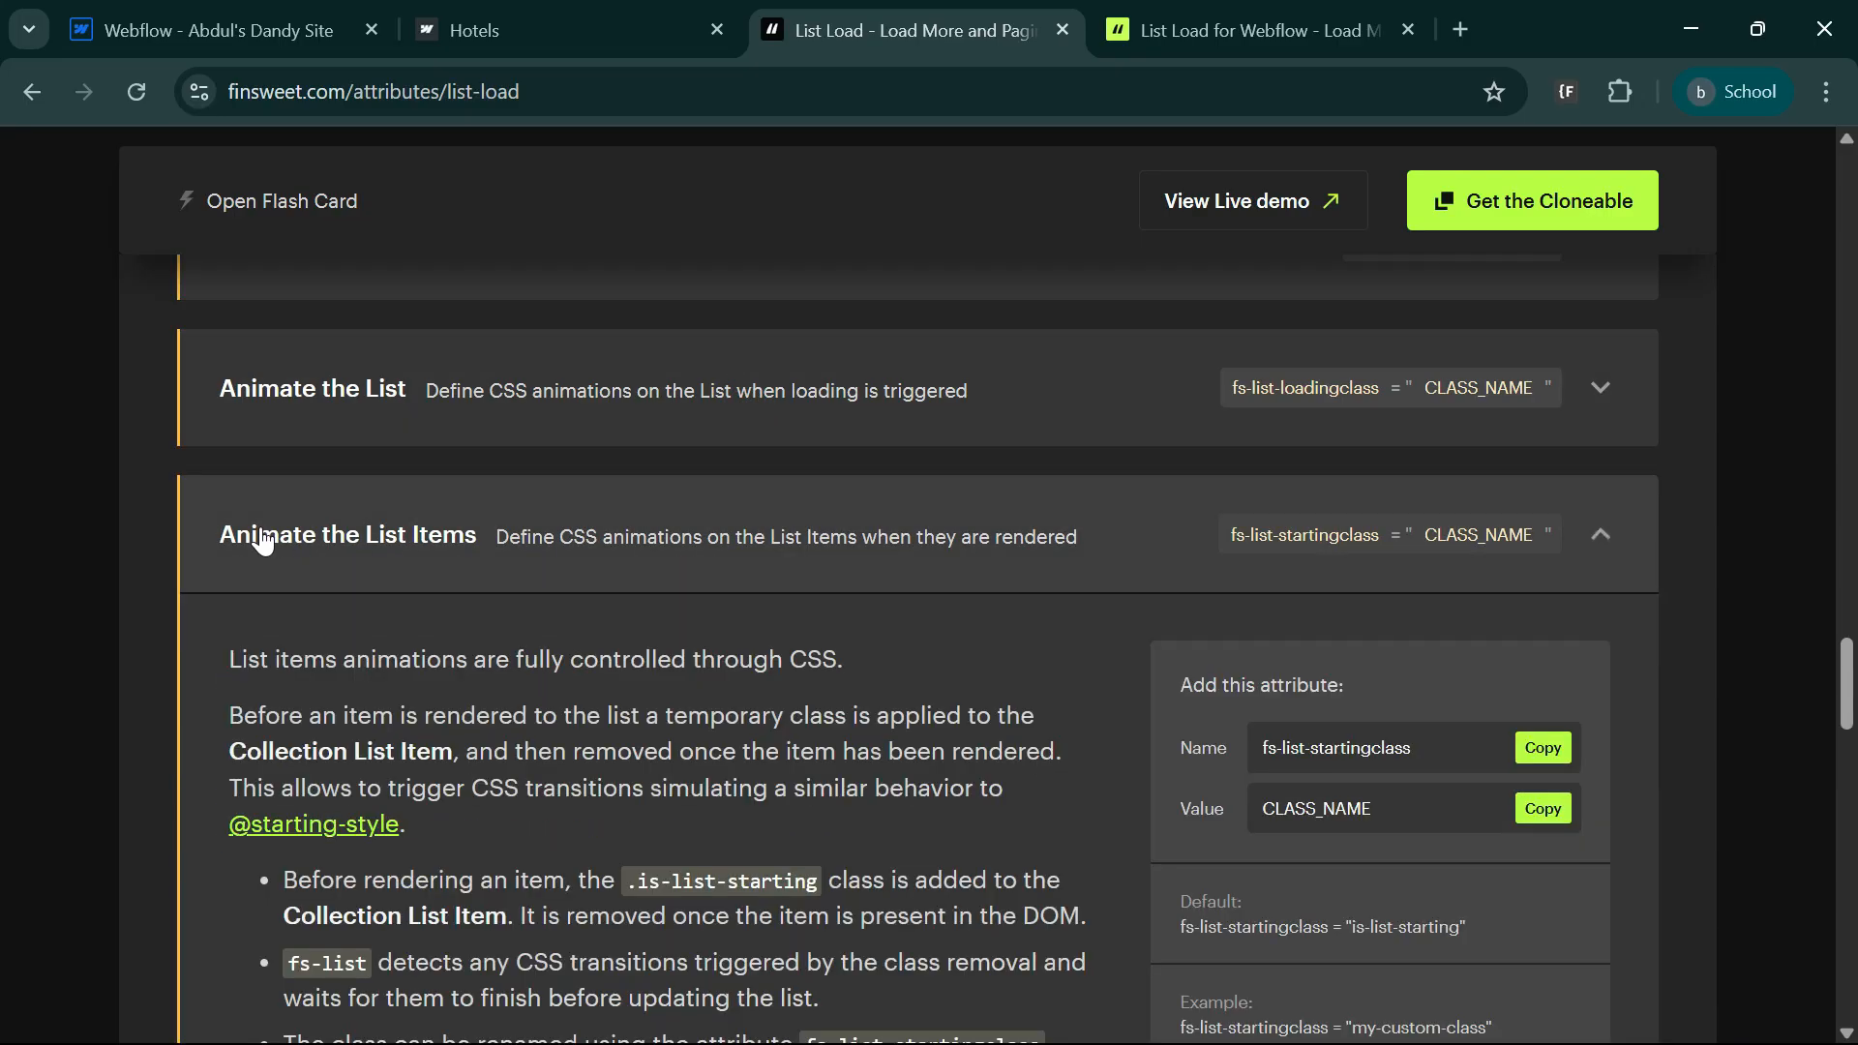
pyautogui.click(678, 558)
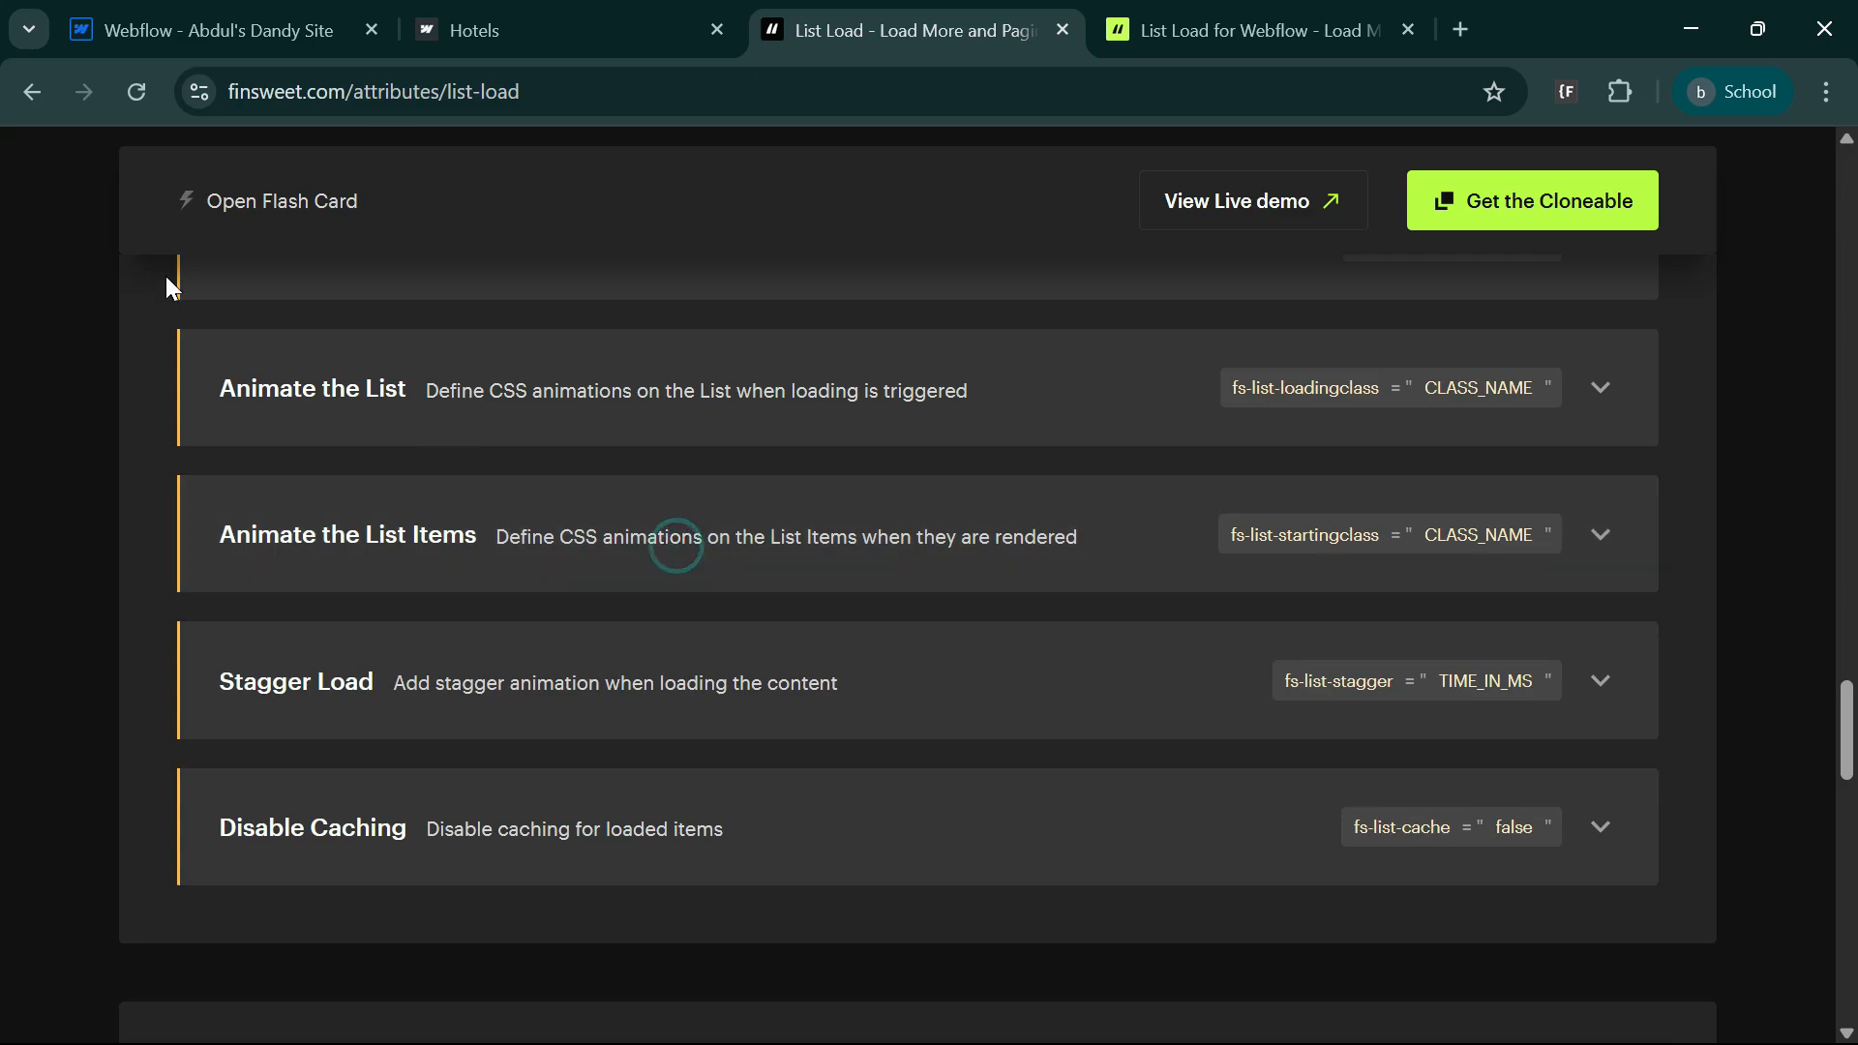
# - Open the List Load Flash Card and review its required and optional attributes
pyautogui.click(275, 205)
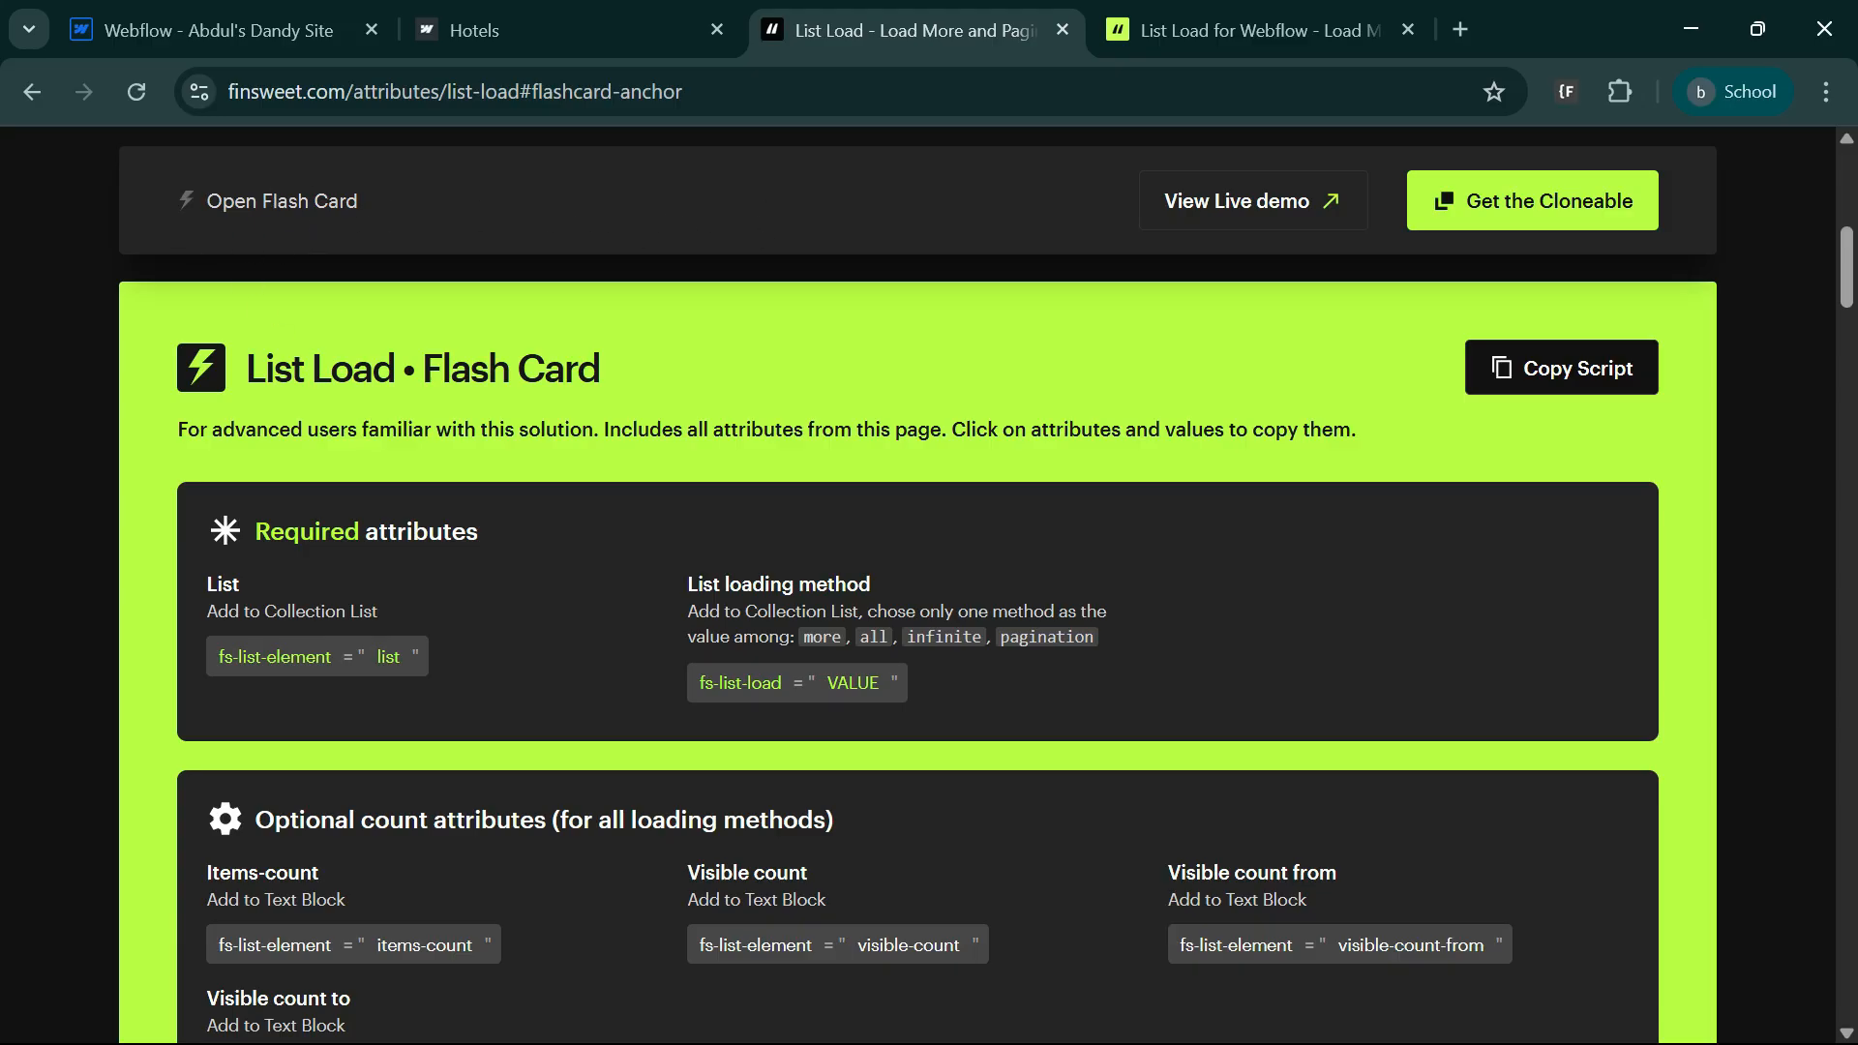
pyautogui.scroll(-3, 235, 502)
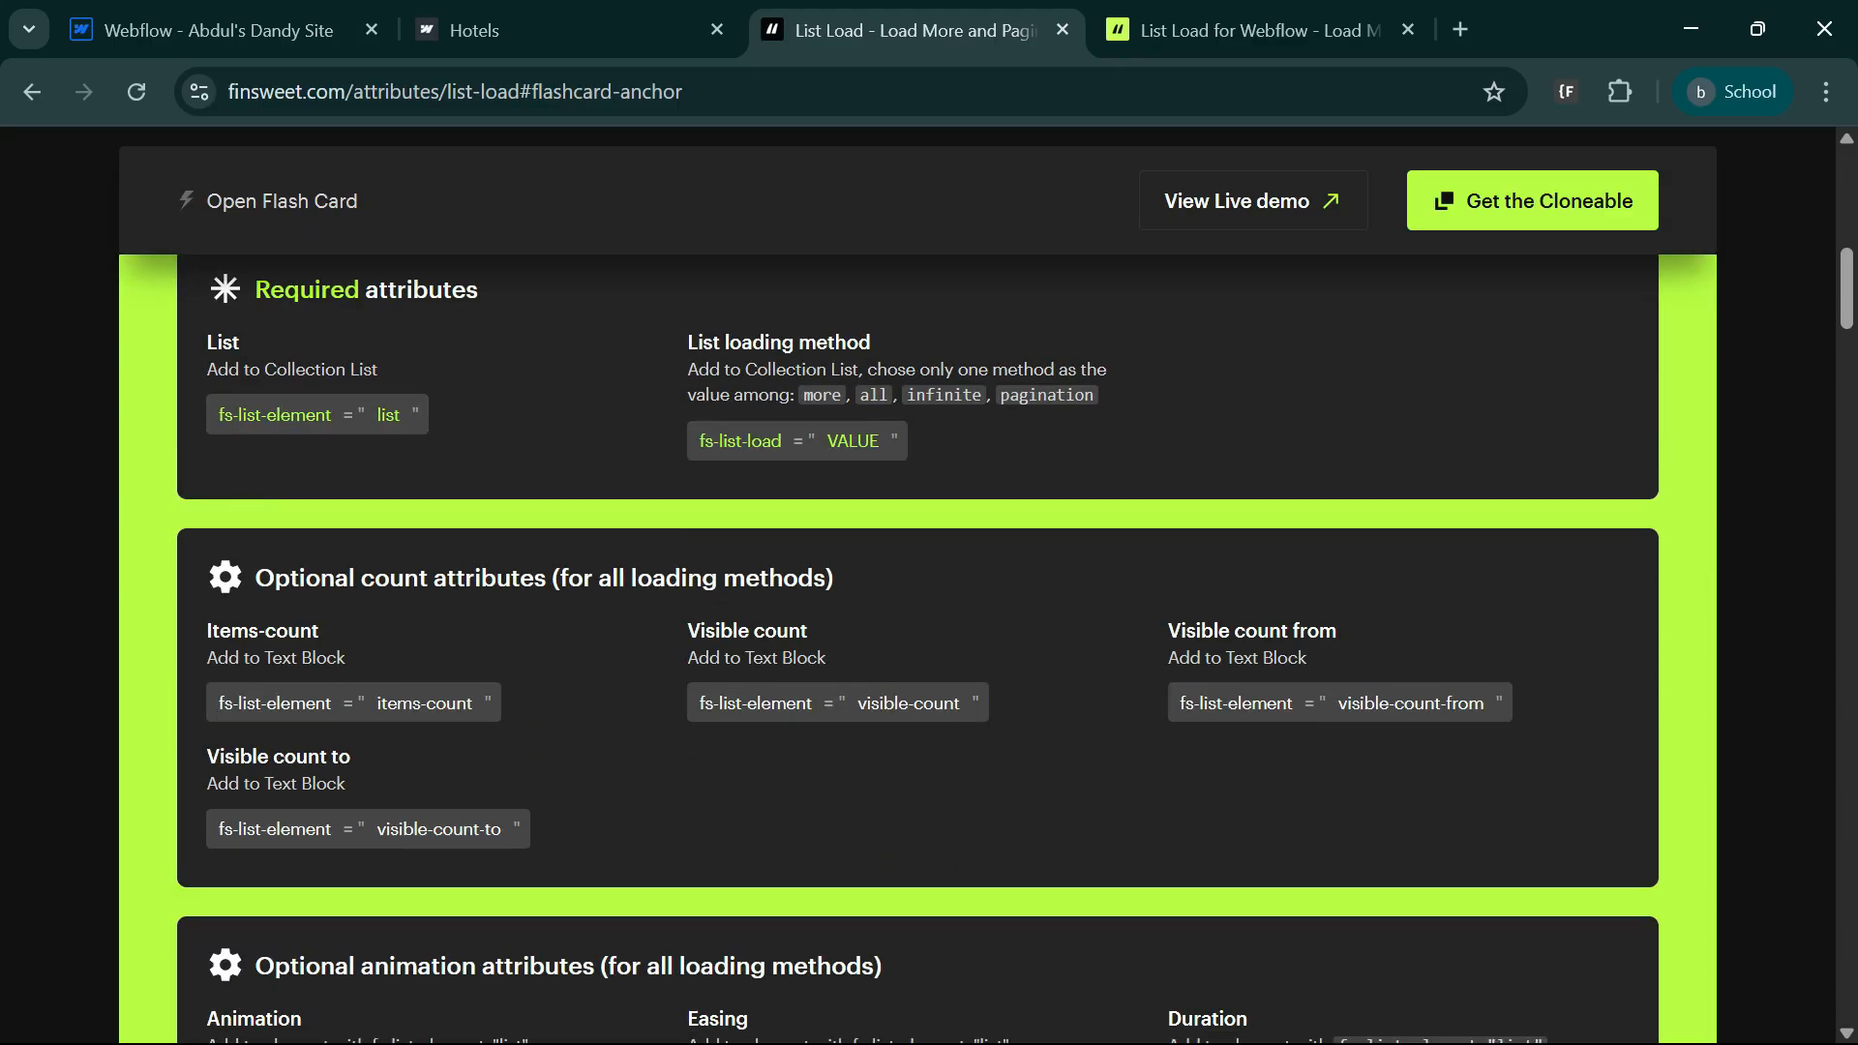
pyautogui.scroll(3, 161, 855)
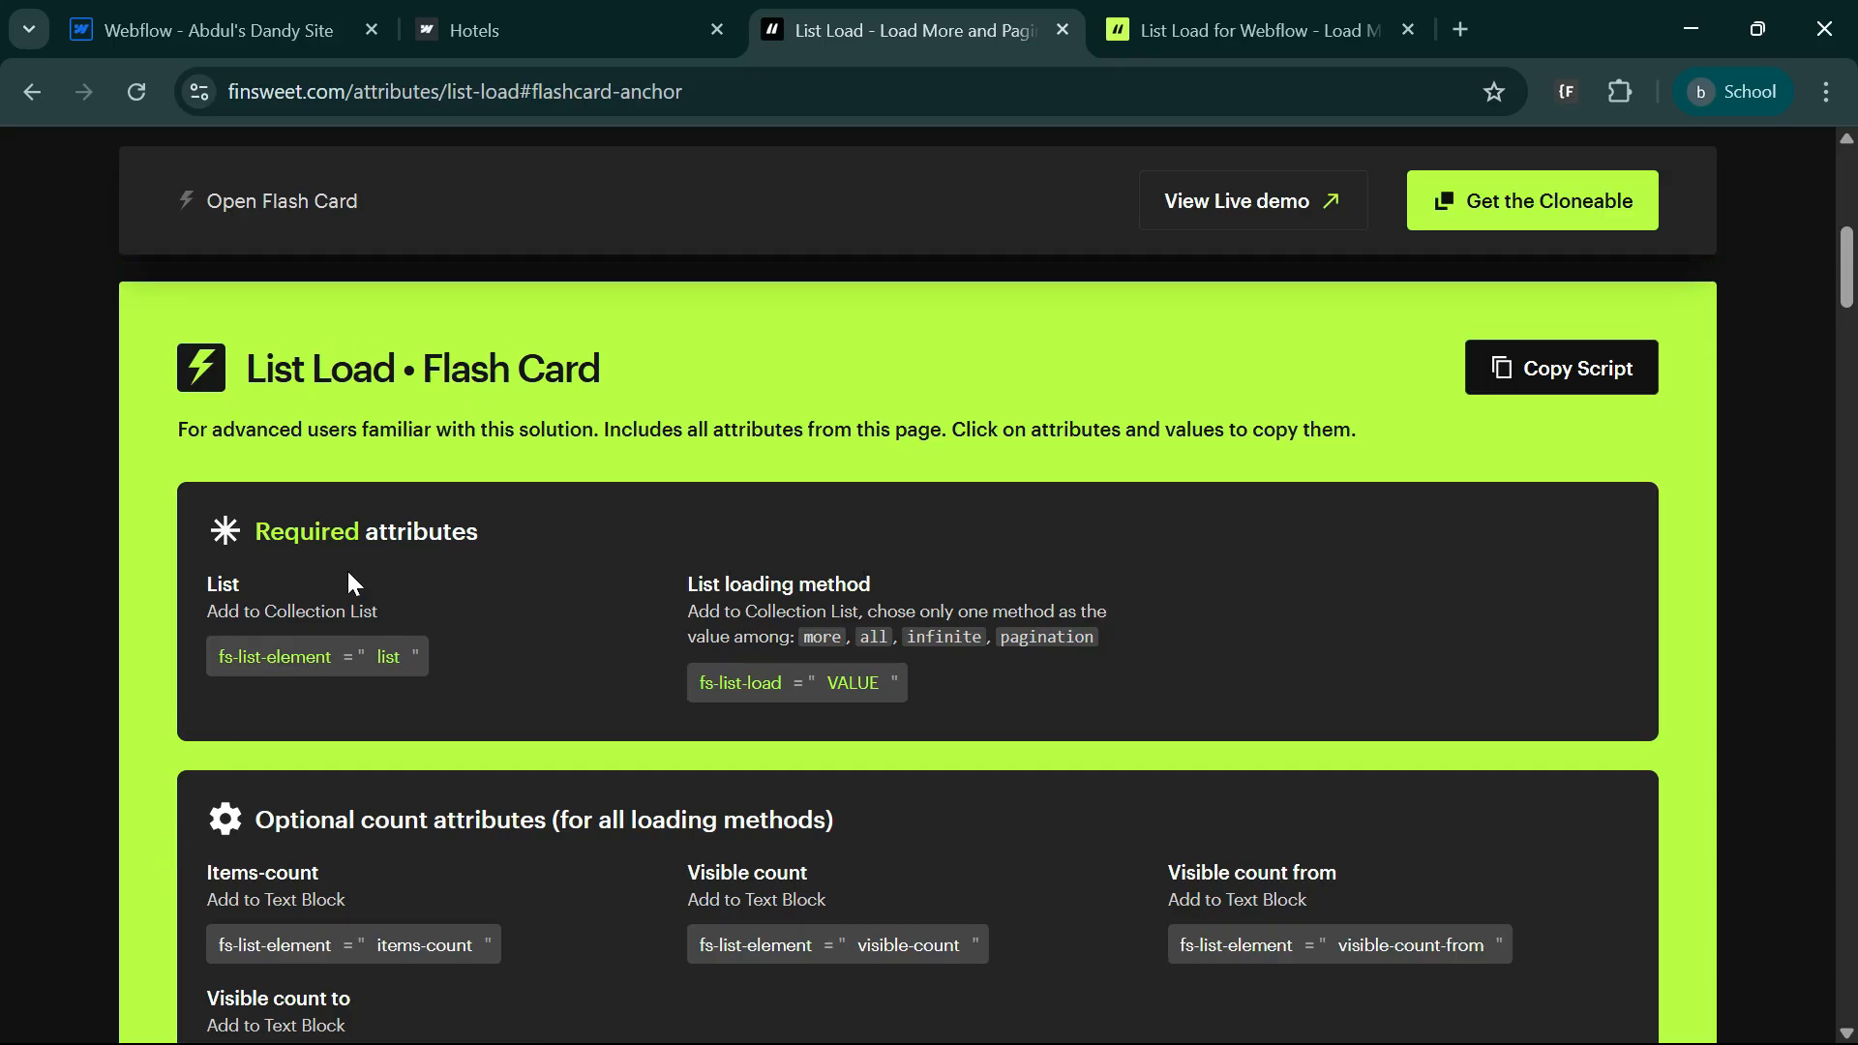
pyautogui.scroll(-3, 1031, 629)
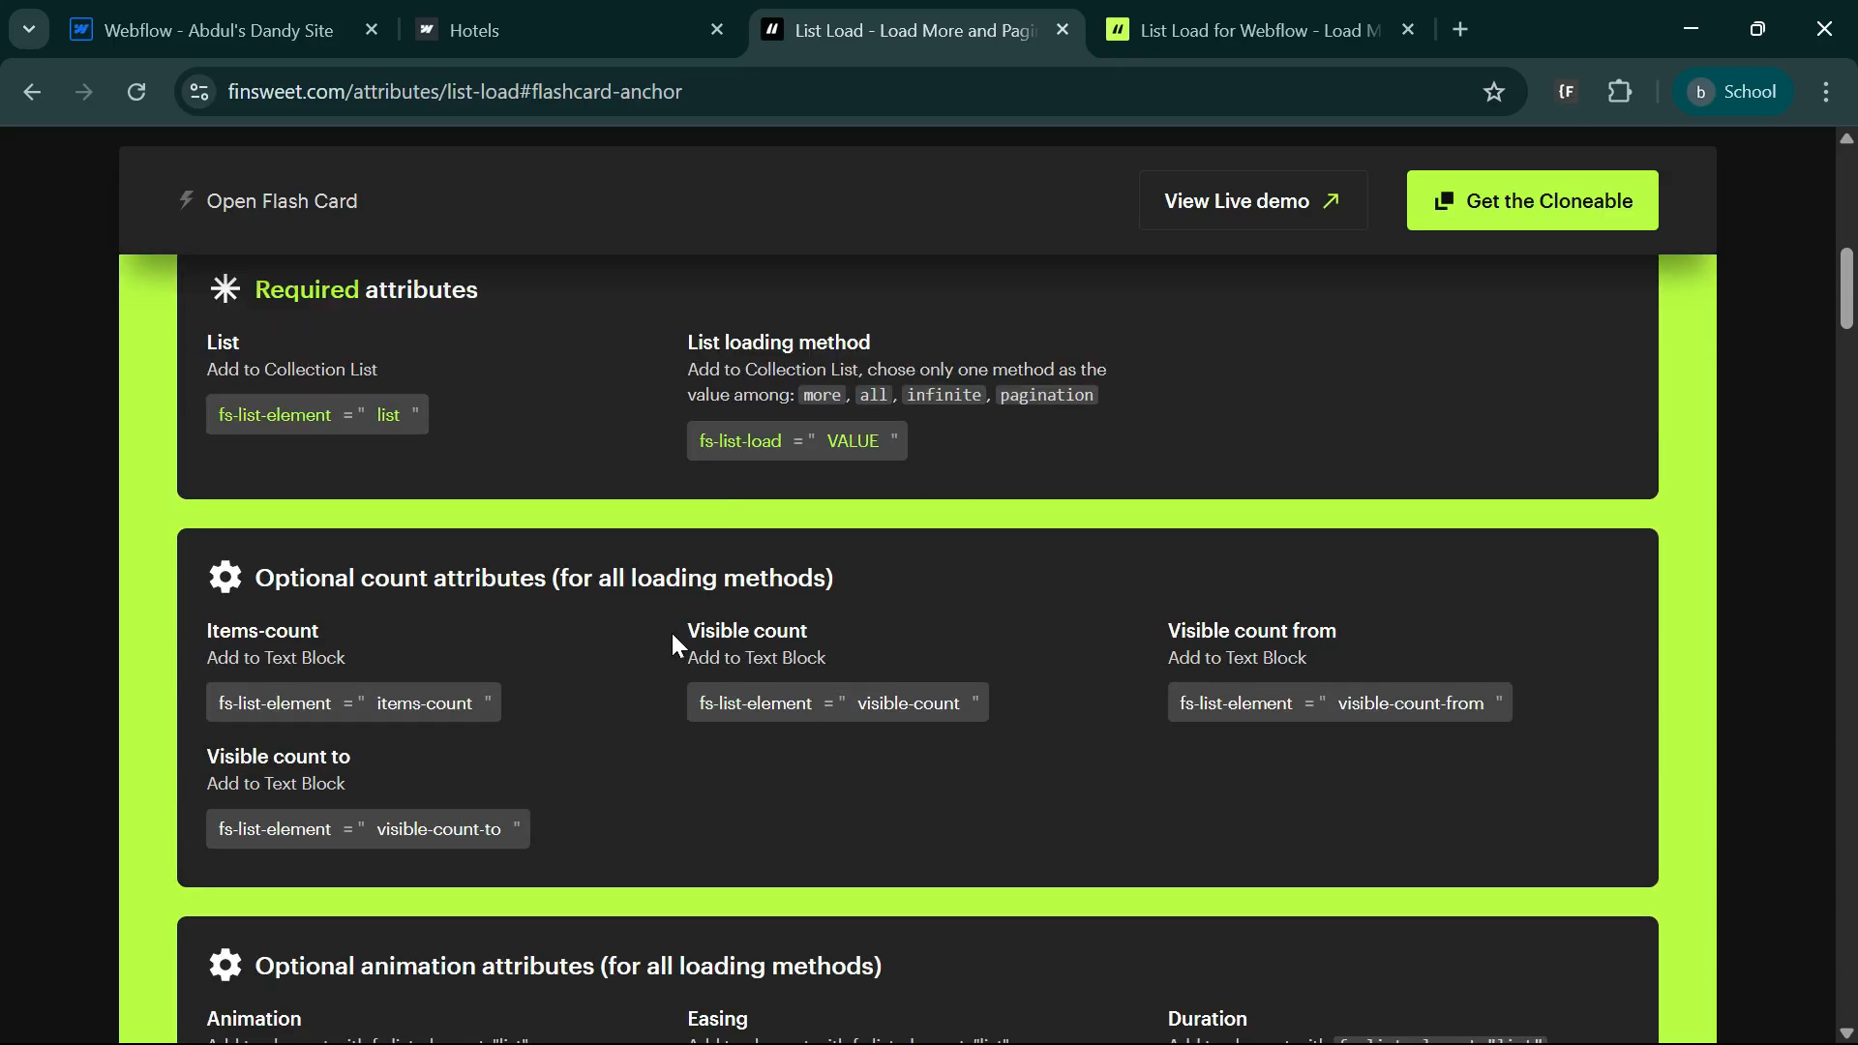
pyautogui.scroll(-3, 909, 689)
pyautogui.scroll(-3, 352, 773)
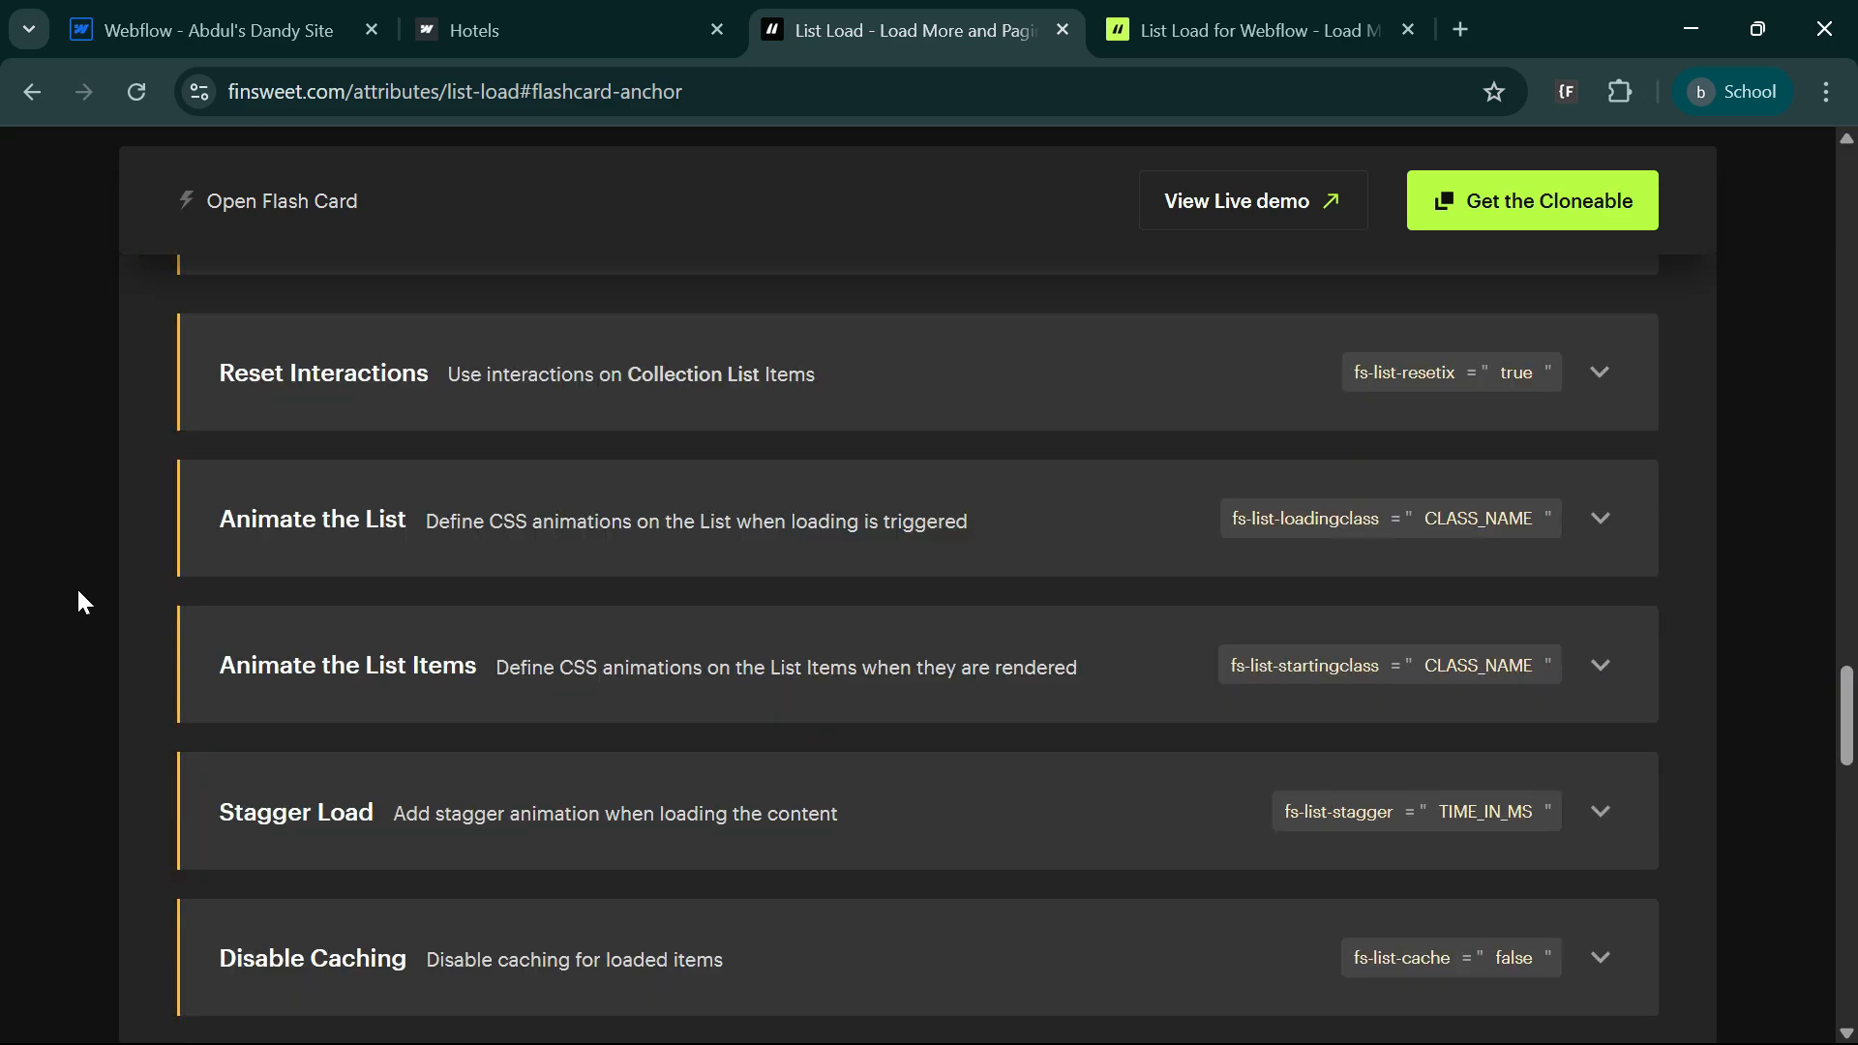
# - Expand the Disable Caching instructions in the documentation and review the fs-list-cache attribute
pyautogui.scroll(-1, 677, 840)
pyautogui.scroll(-2, 677, 840)
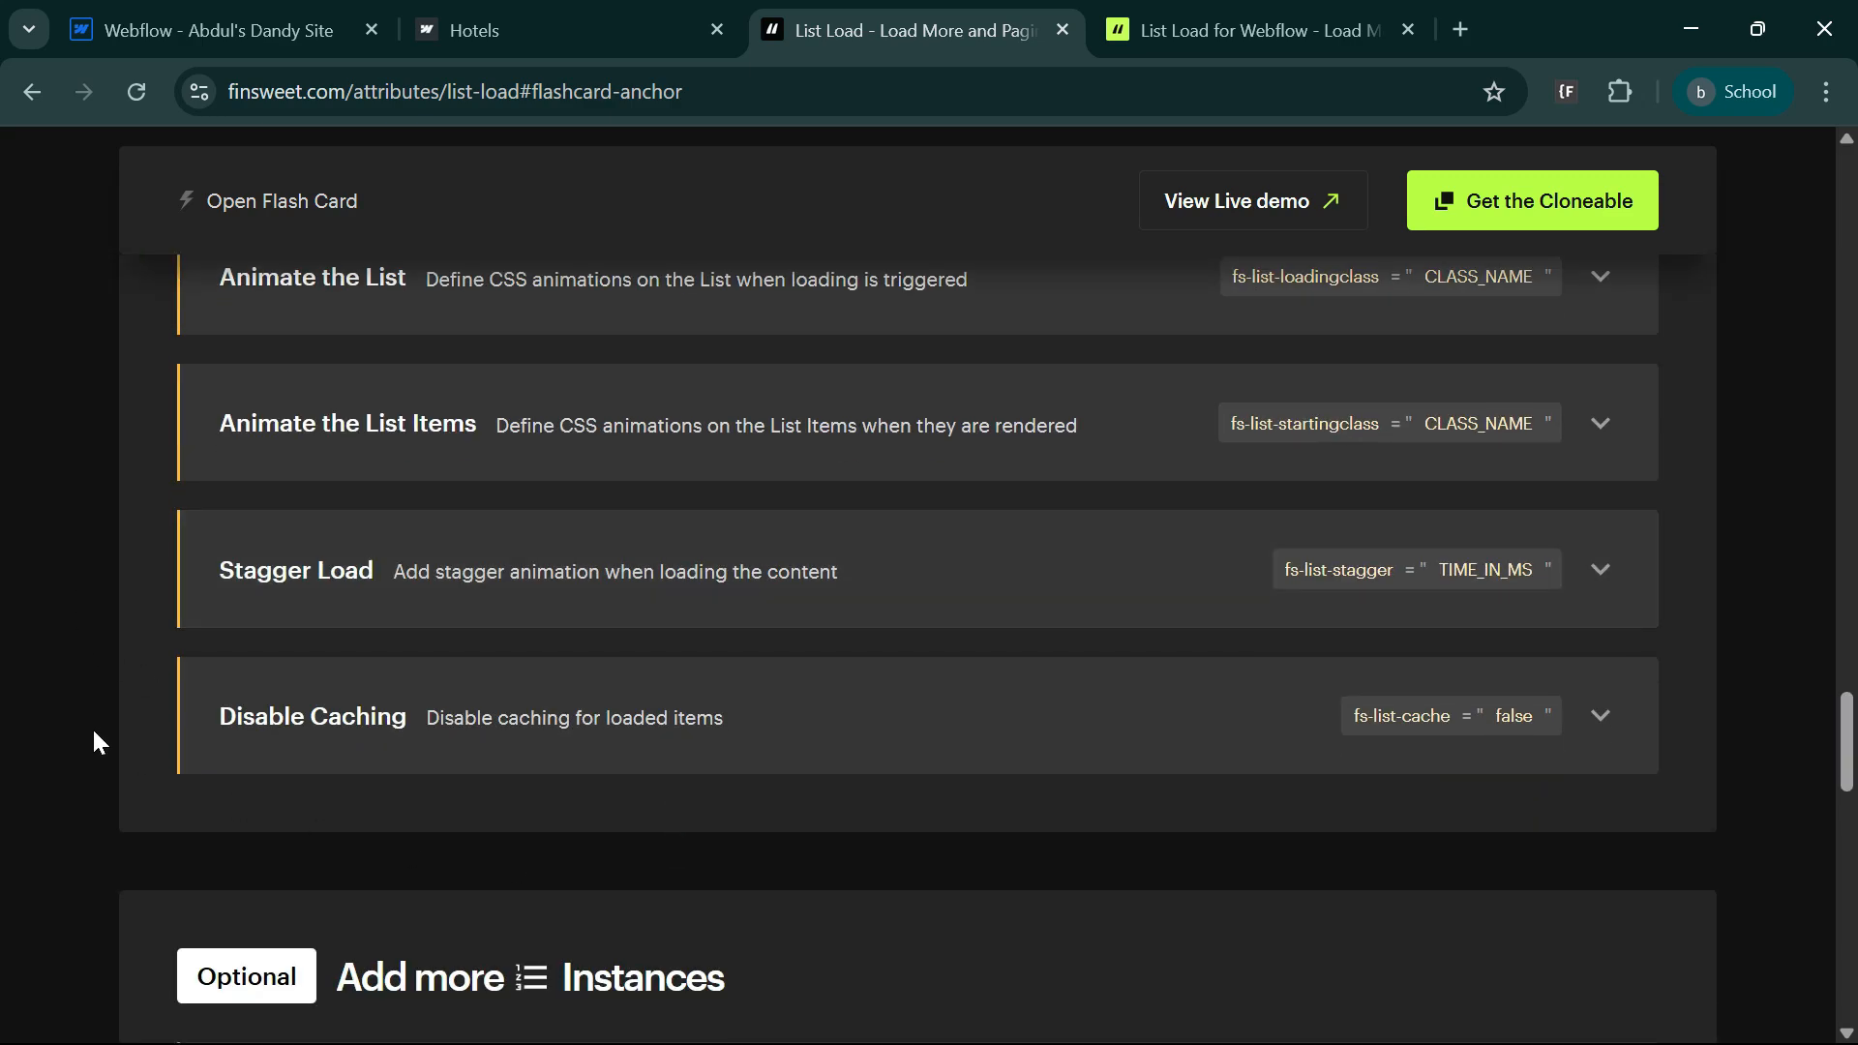
pyautogui.click(332, 738)
pyautogui.scroll(-3, 851, 924)
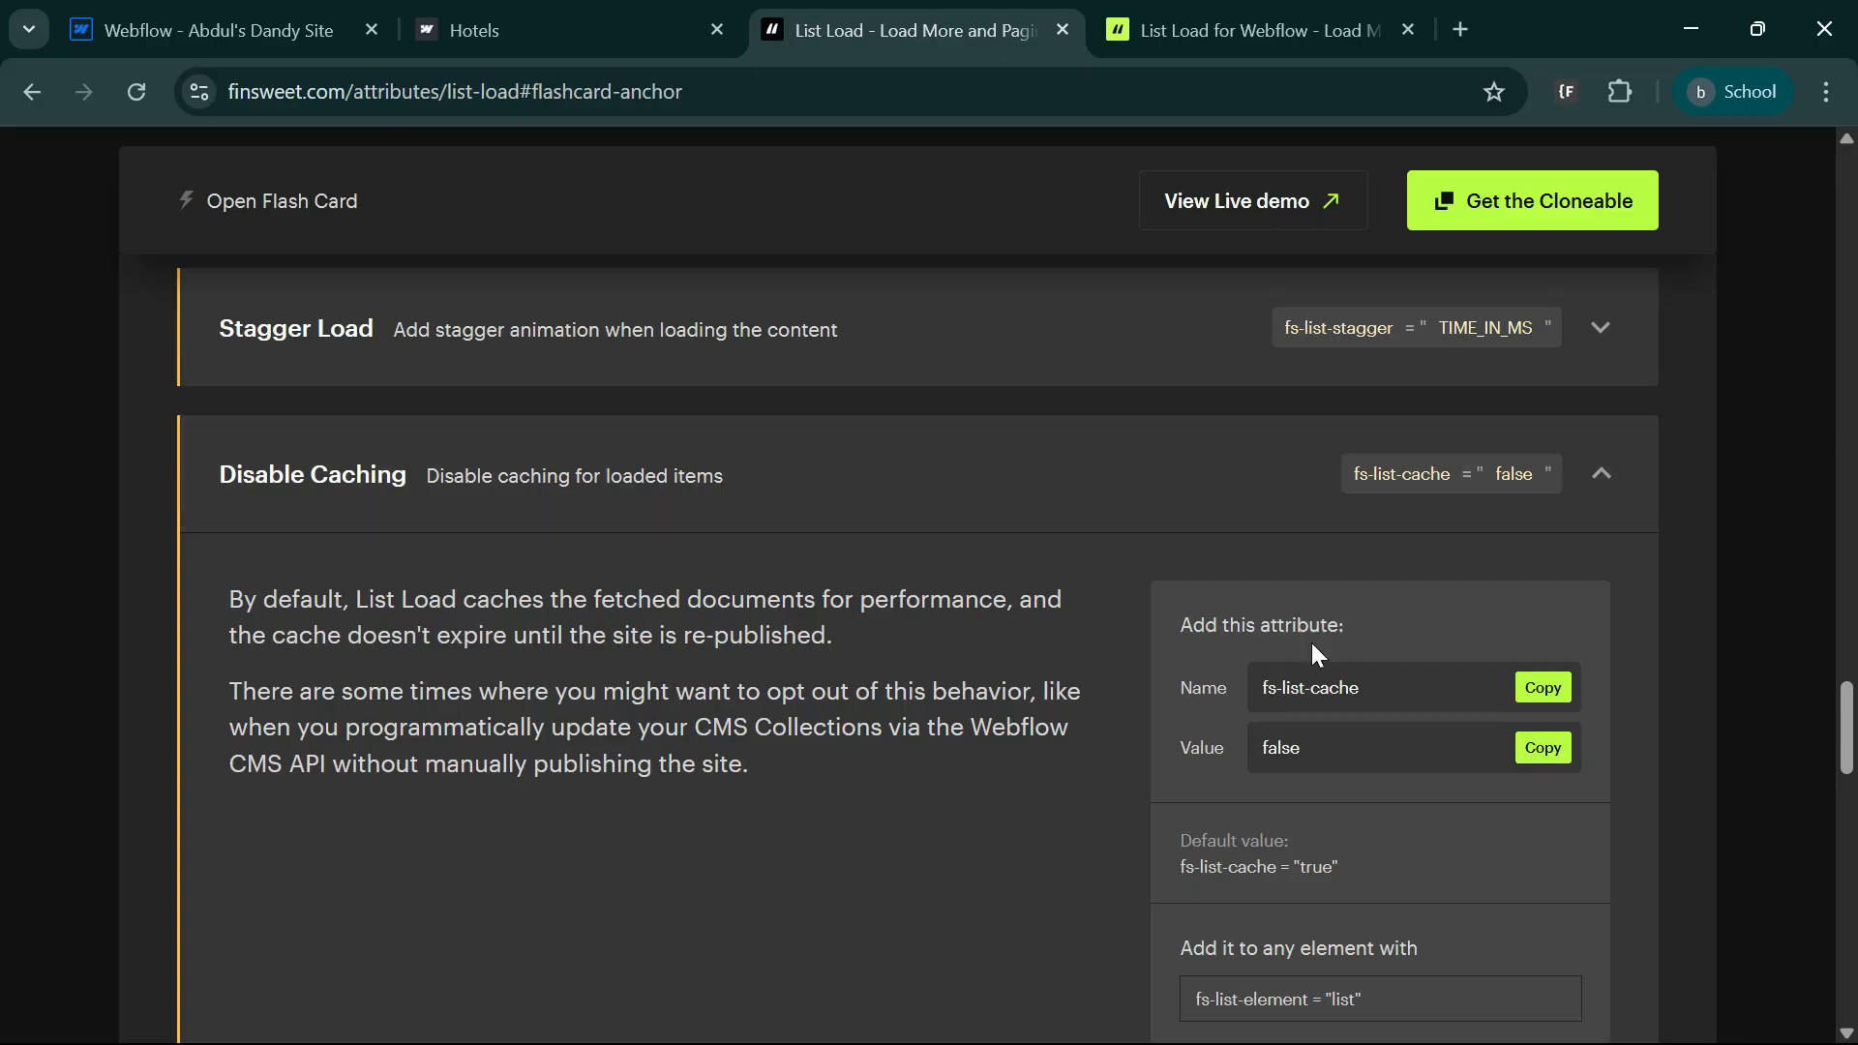
# - Return to the loading method choices in the documentation and select Render All
pyautogui.scroll(5, 664, 870)
pyautogui.scroll(10, 665, 861)
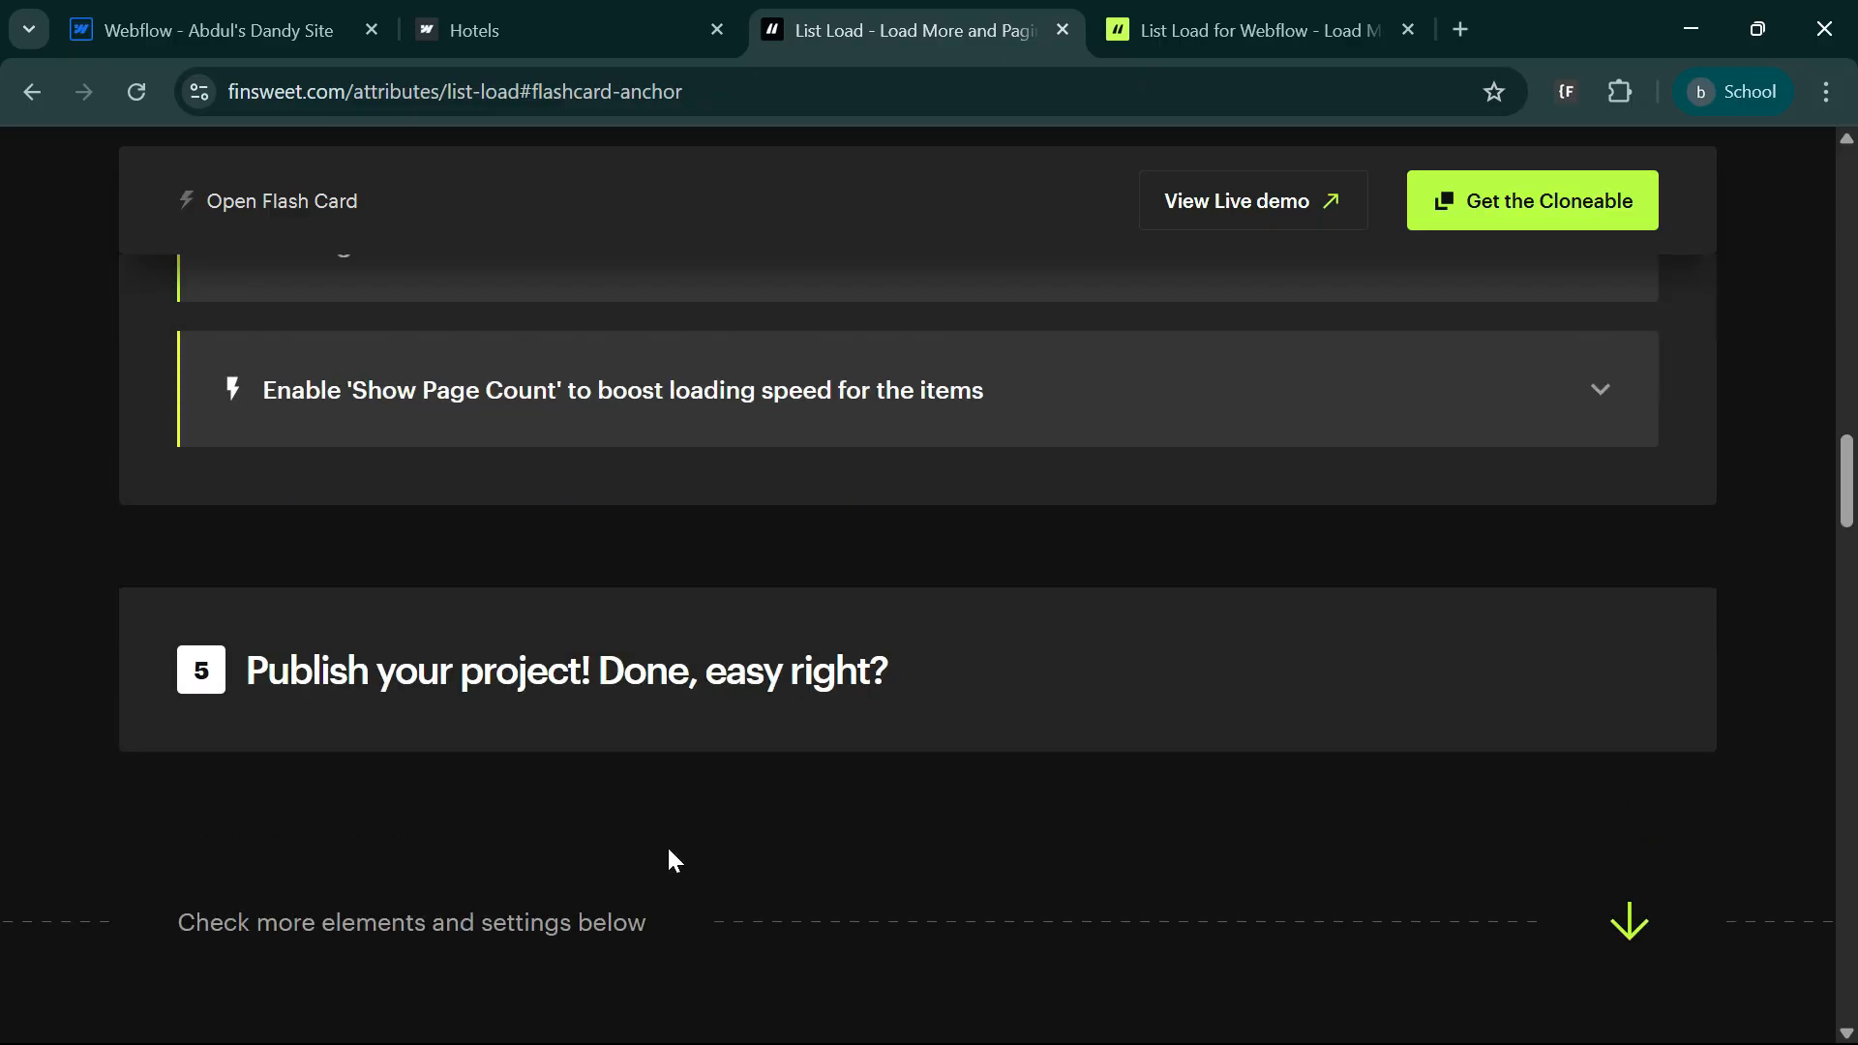
pyautogui.scroll(5, 667, 852)
pyautogui.scroll(3, 664, 842)
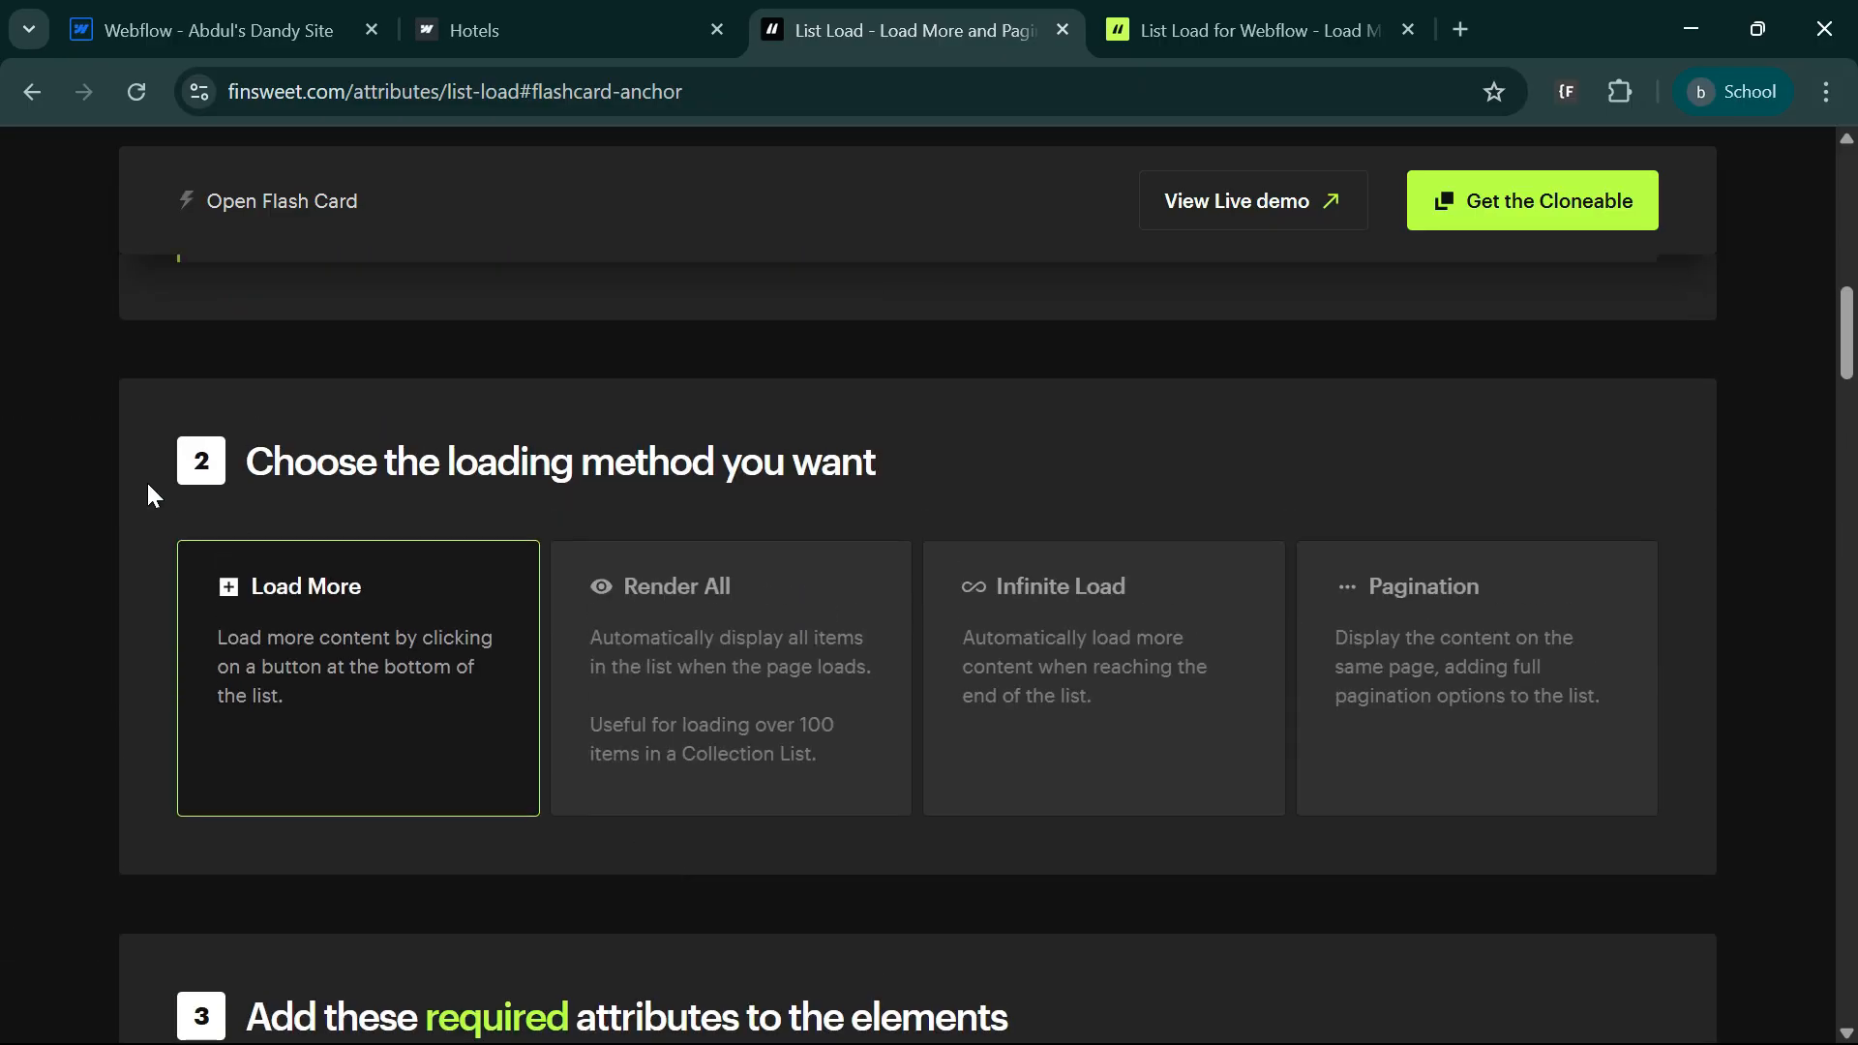
pyautogui.click(674, 651)
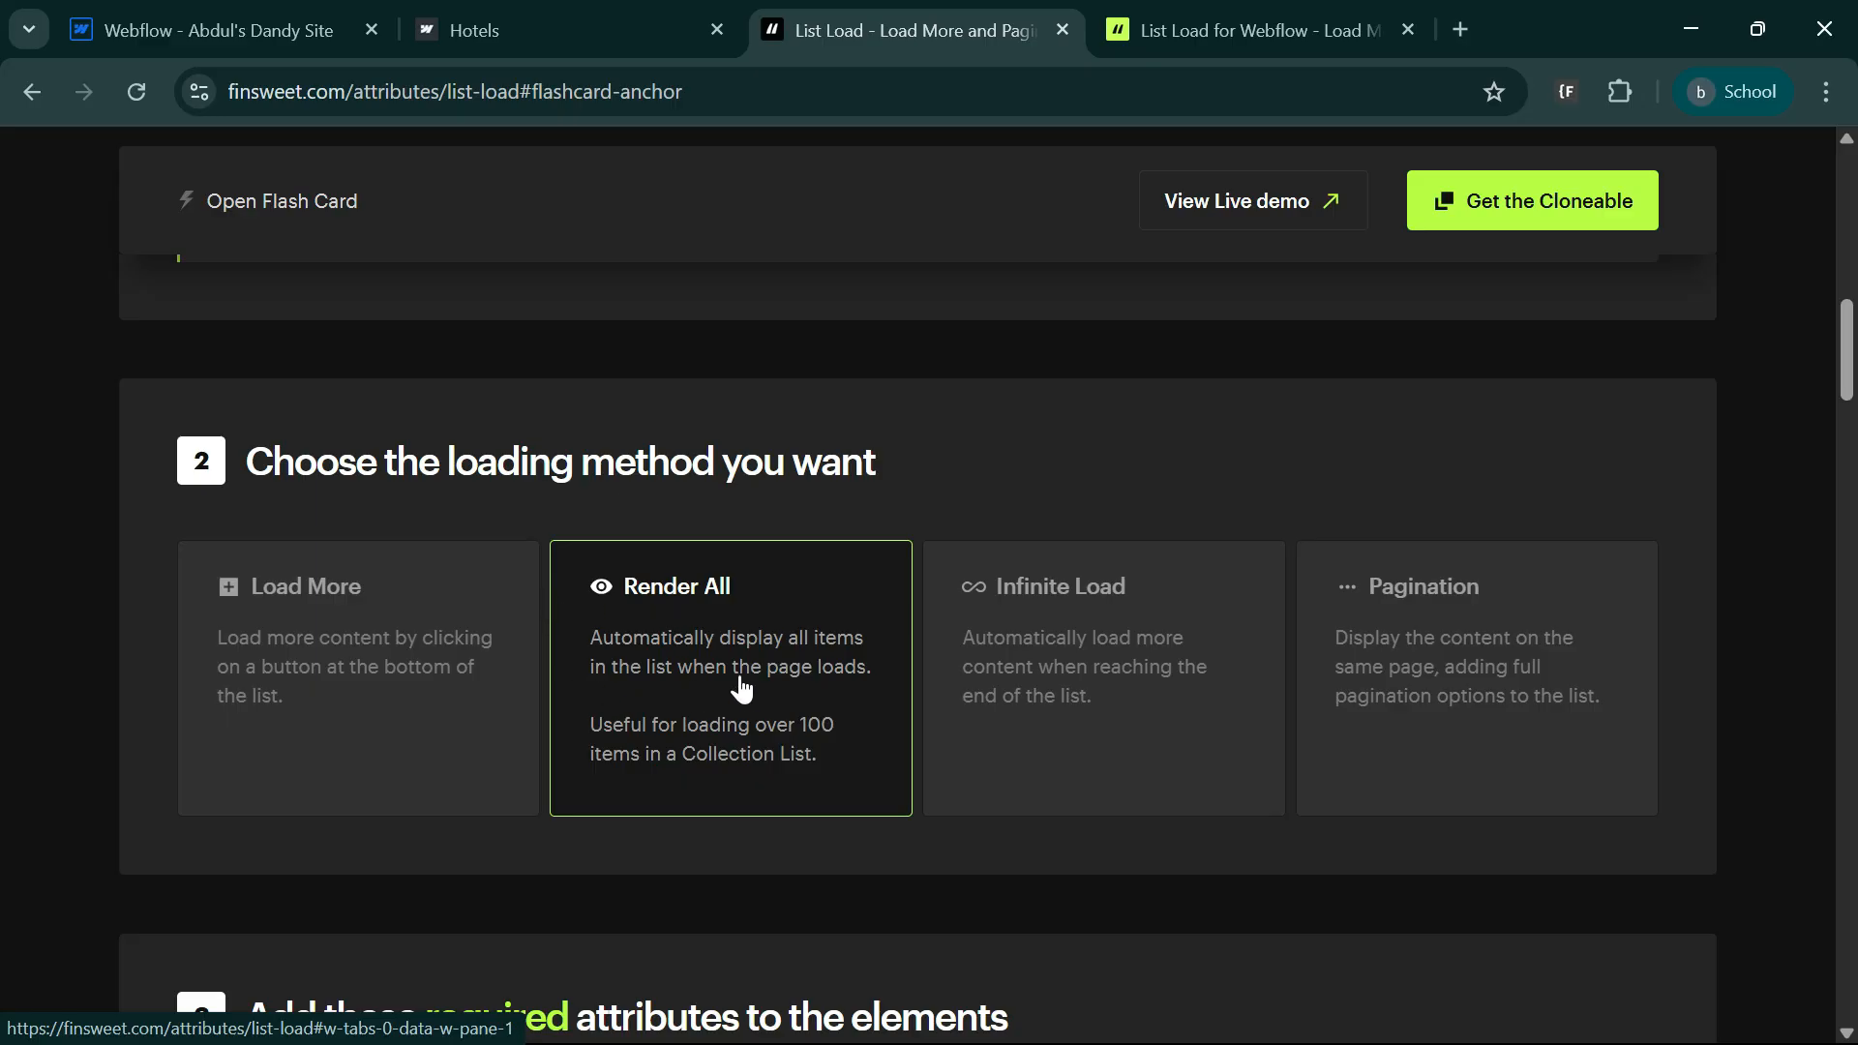
# - Look through the hotel list on the live Hotels page, then return to the Render All documentation
pyautogui.click(581, 29)
pyautogui.scroll(-5, 486, 725)
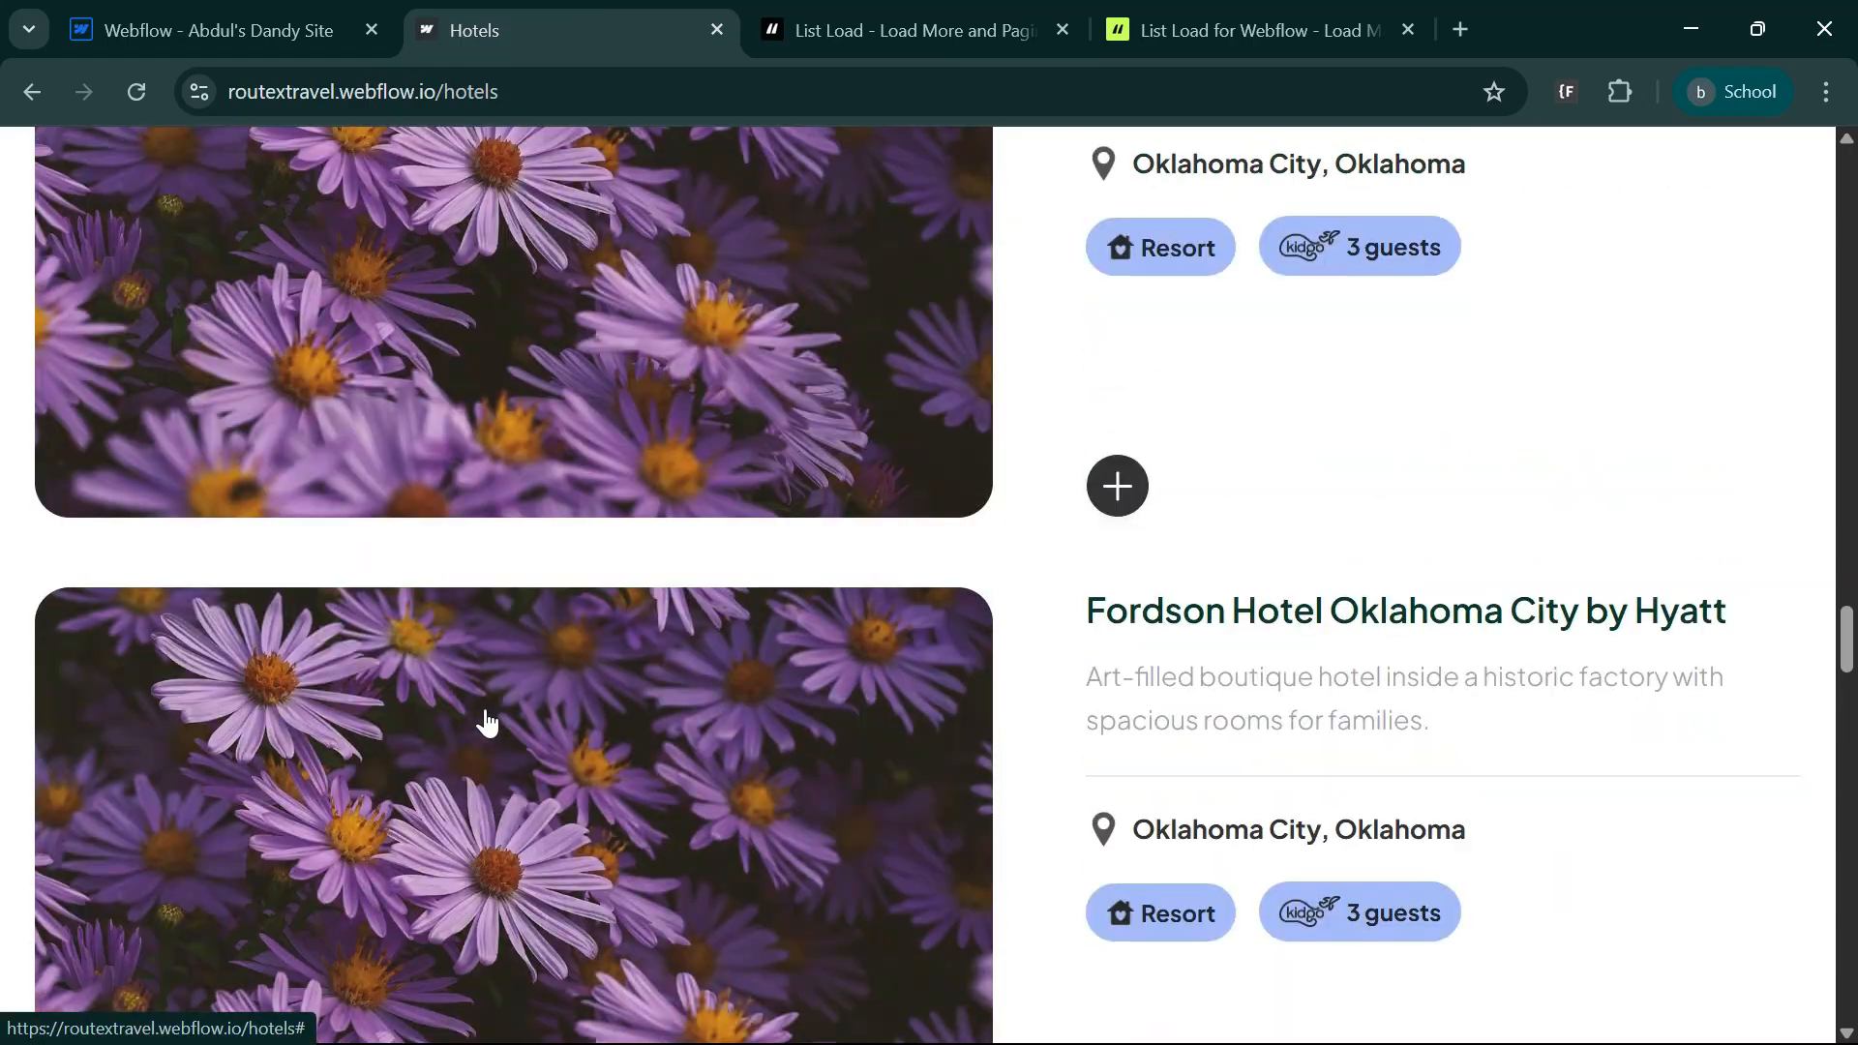
pyautogui.click(847, 14)
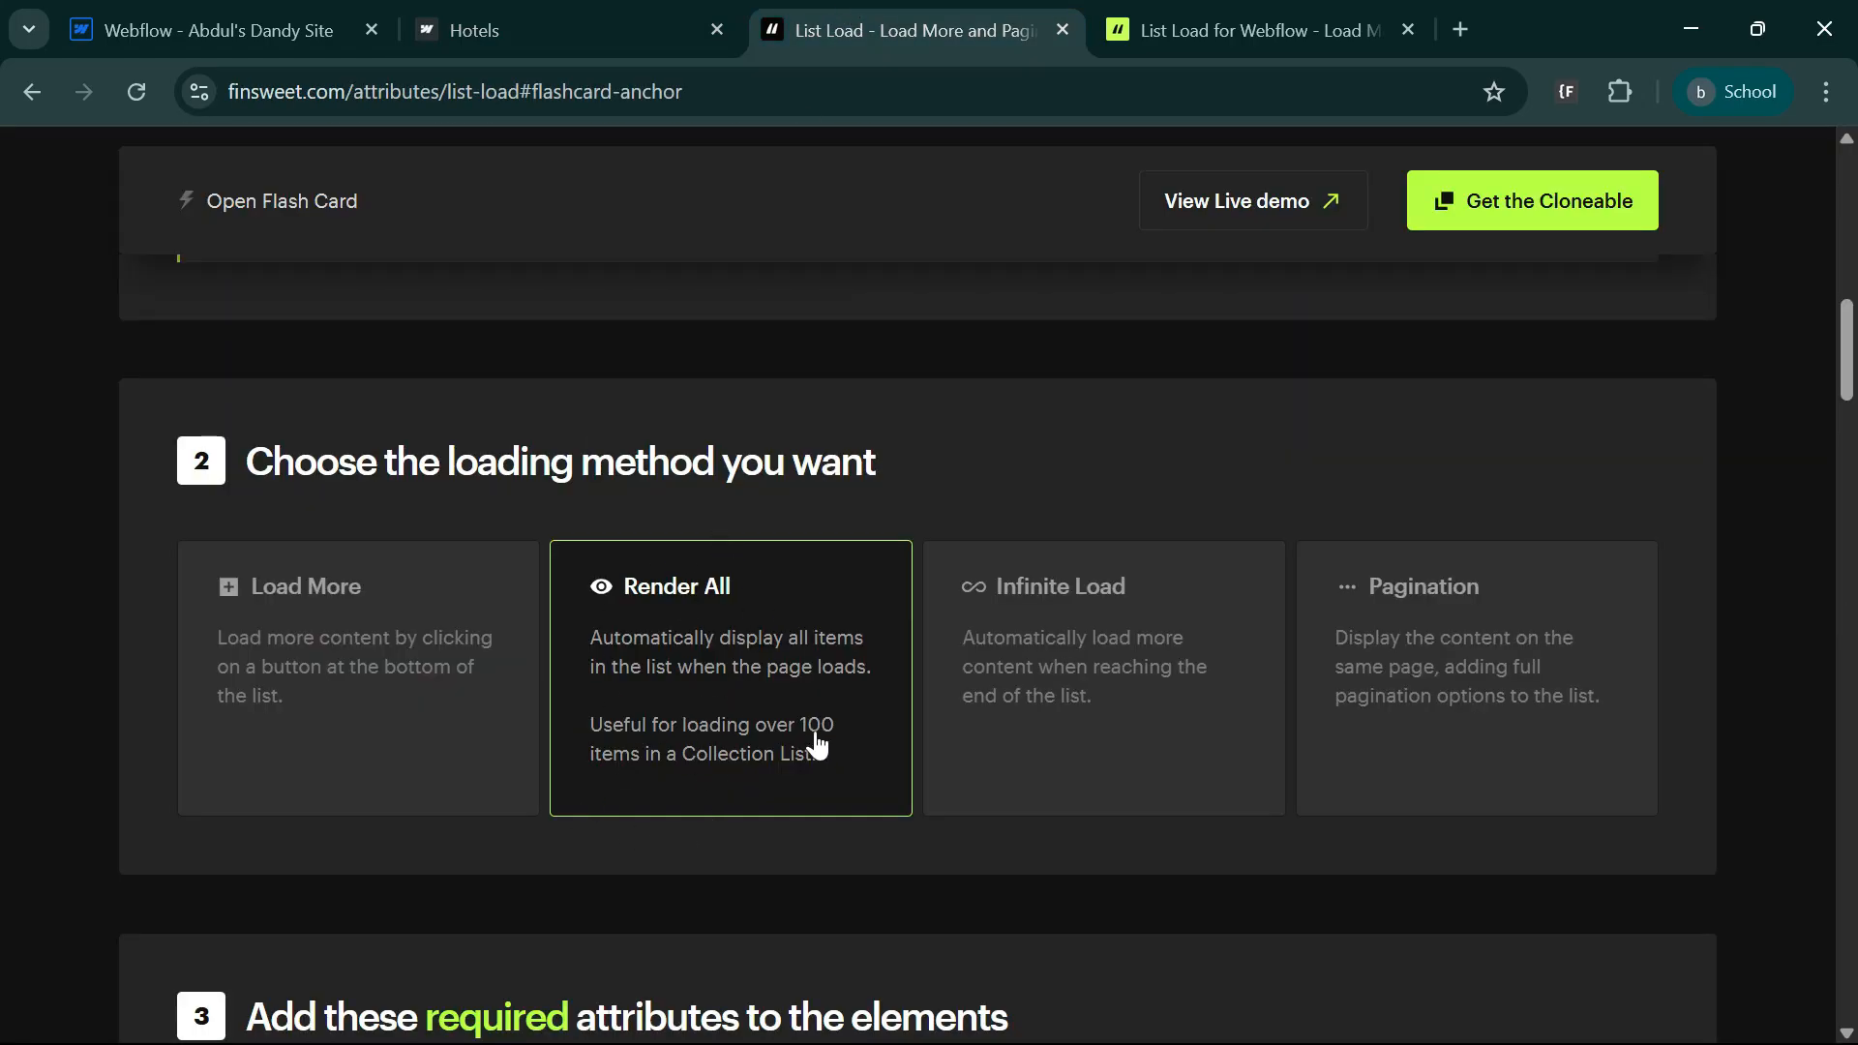
# - Check the List instructions among the required attributes for Render All and collapse them again
pyautogui.scroll(-6, 794, 745)
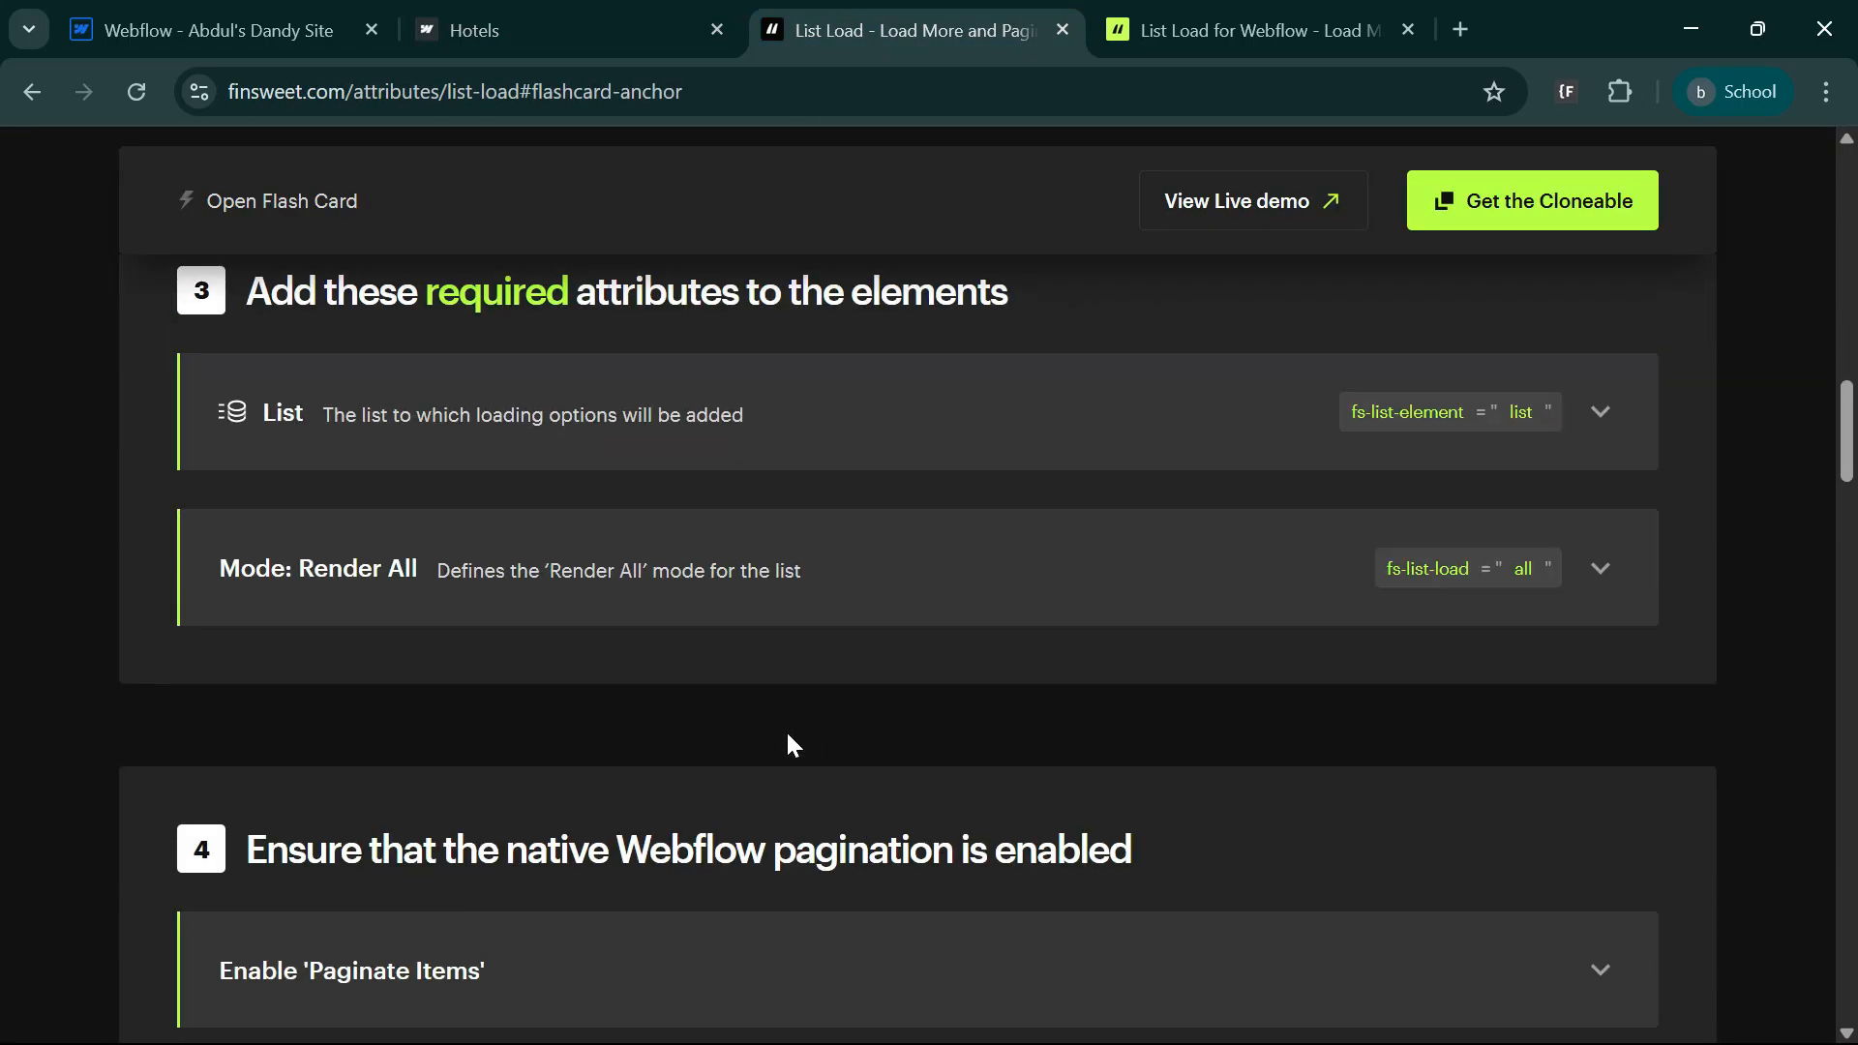
pyautogui.click(572, 448)
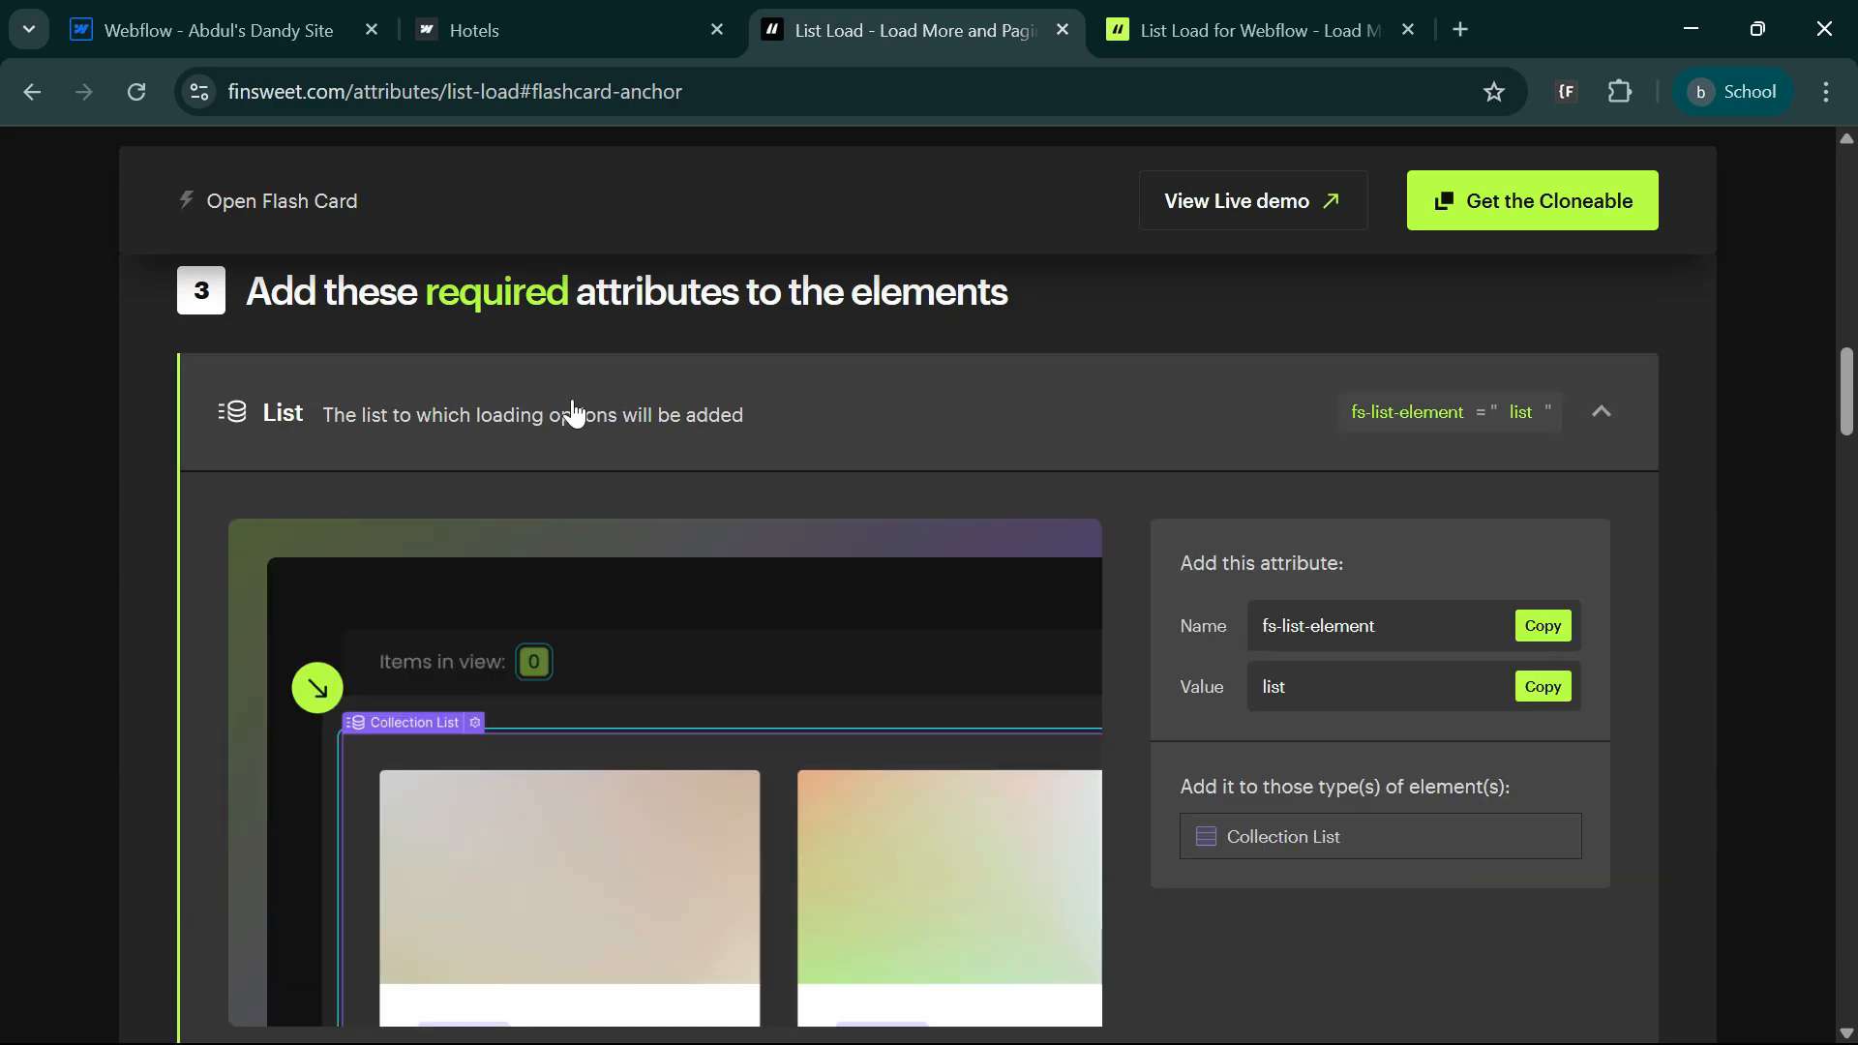
pyautogui.click(880, 416)
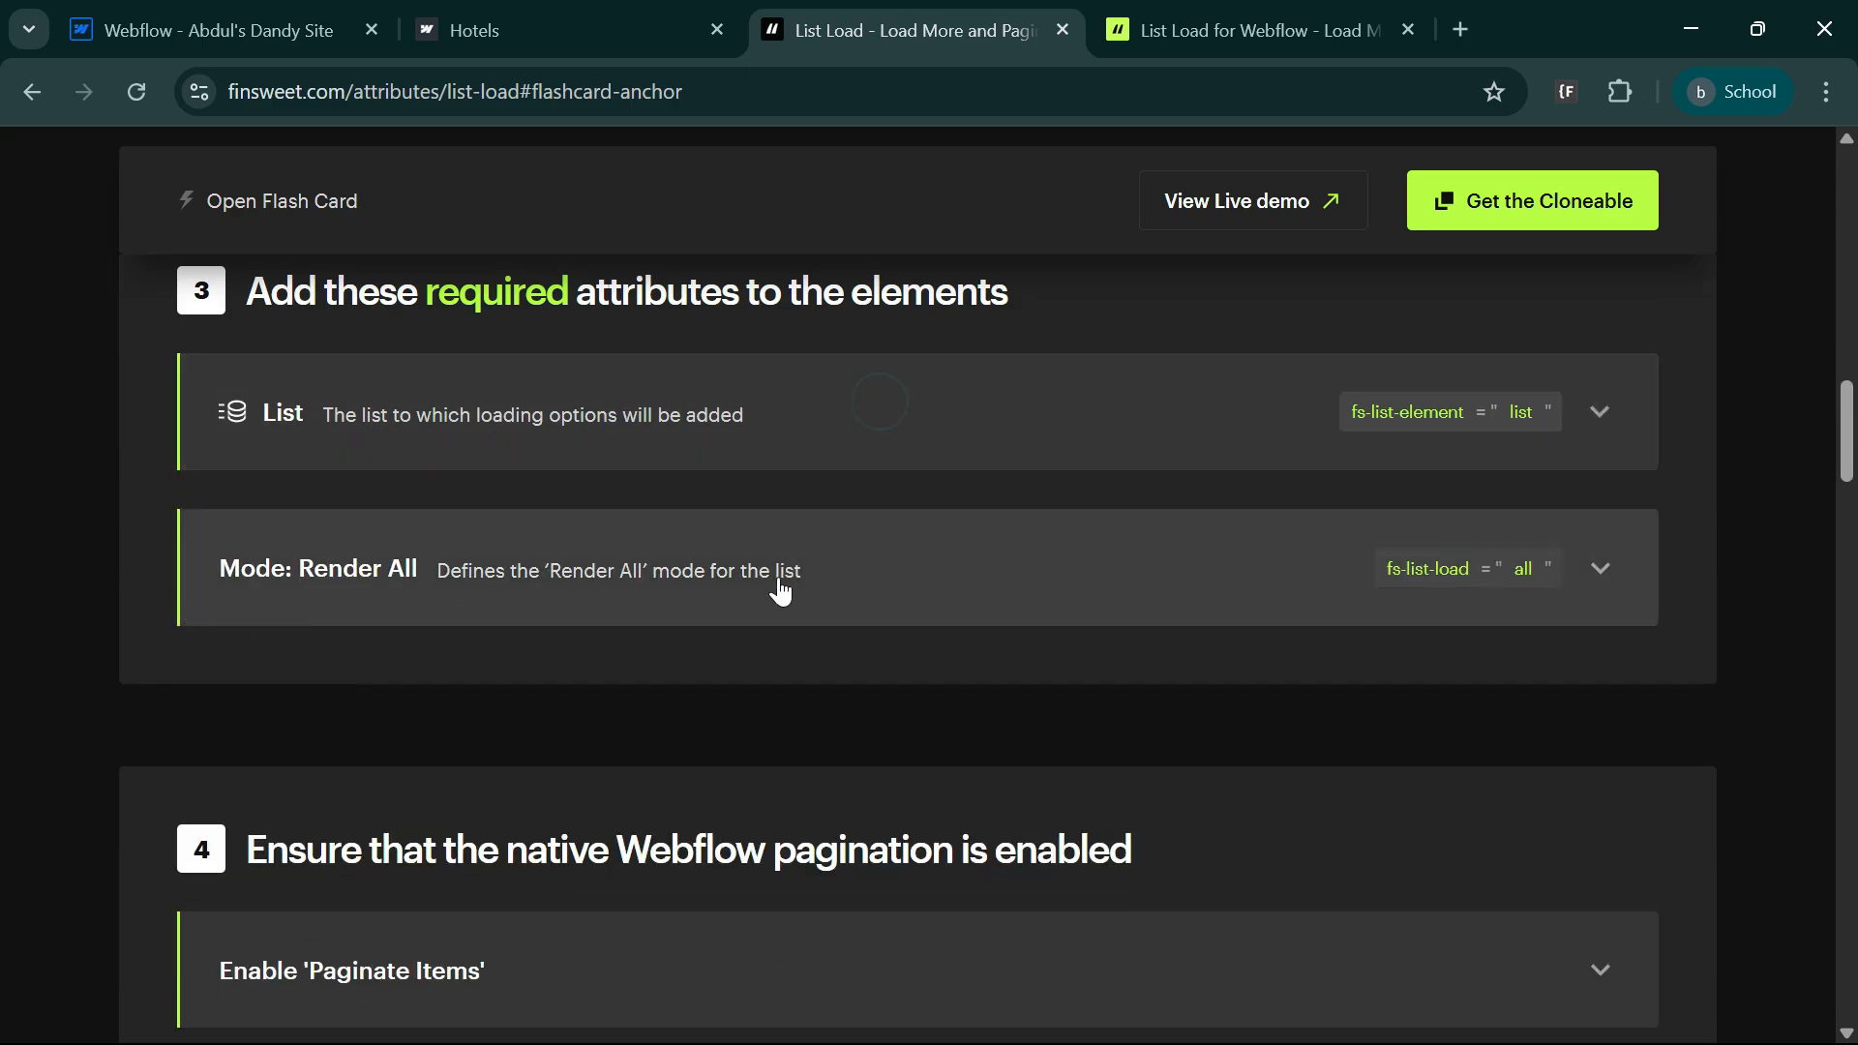
# - Copy the Mode: Render All value from the documentation and set fs-list-load to all on the hotel collection list in Webflow
pyautogui.click(817, 572)
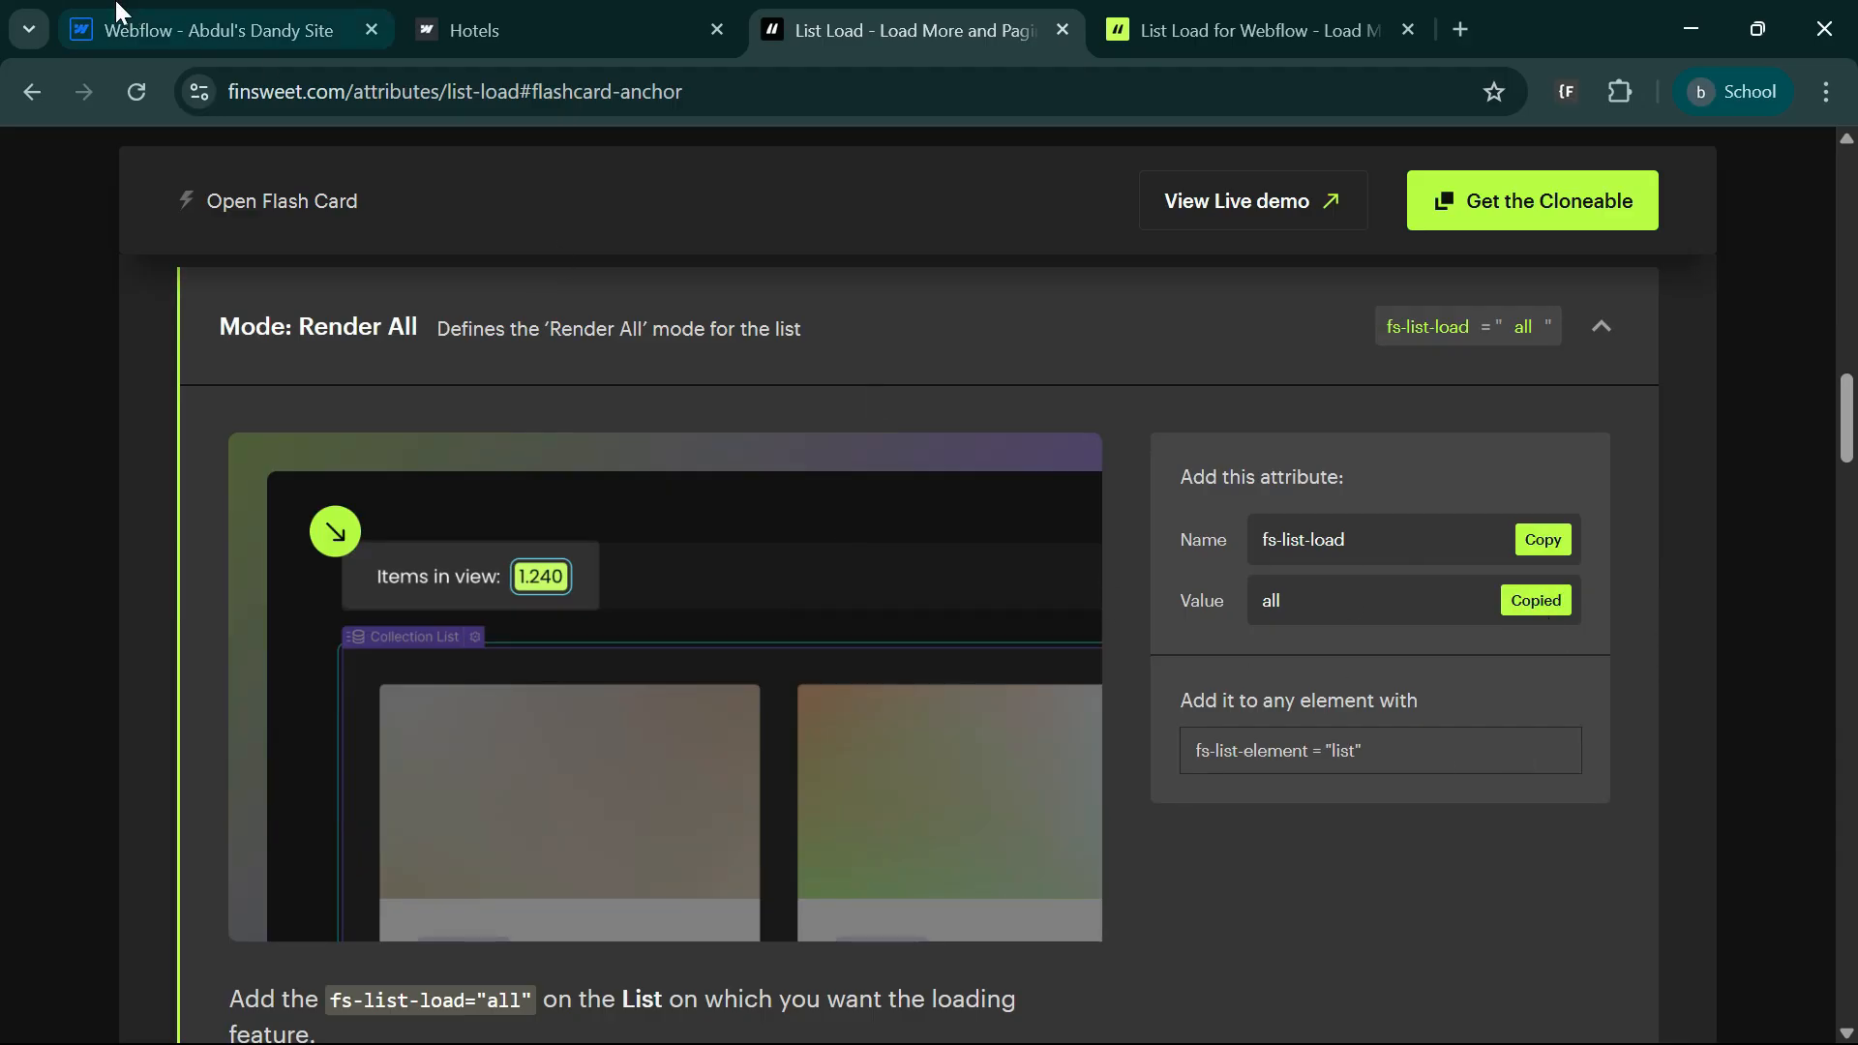
pyautogui.click(149, 21)
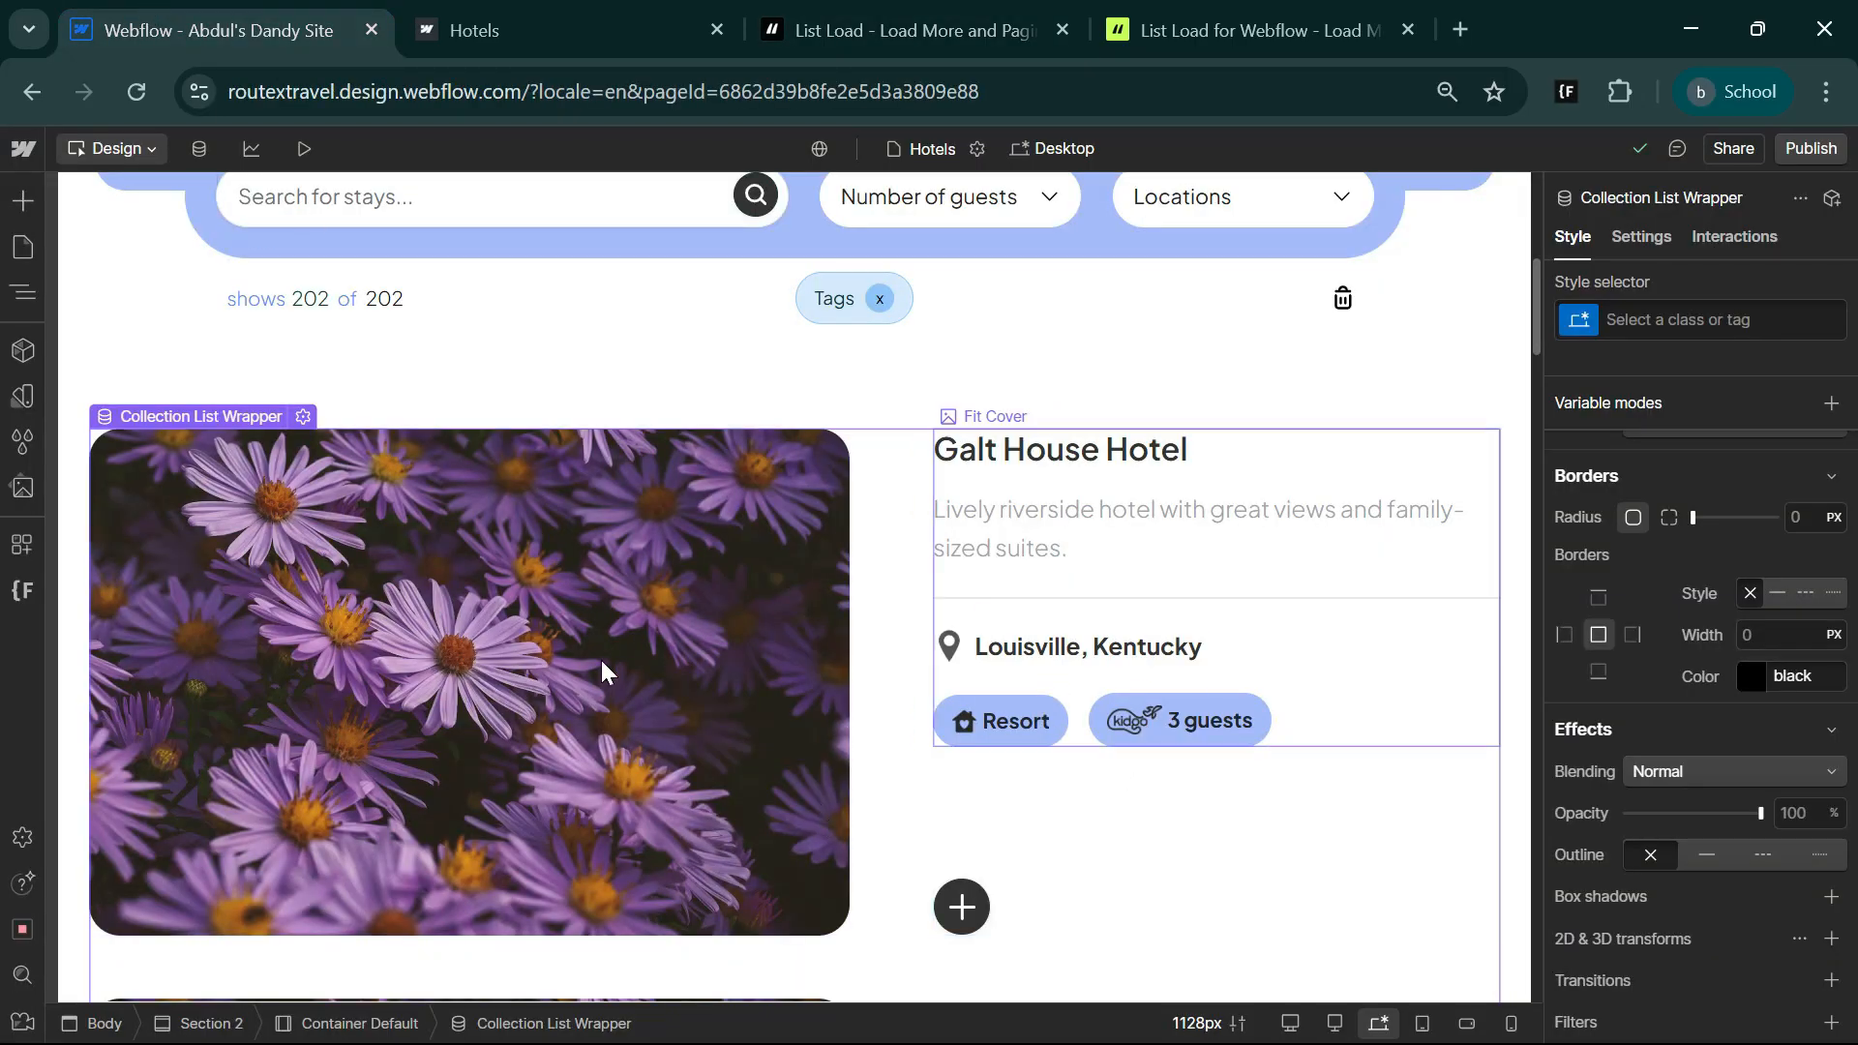
pyautogui.click(692, 752)
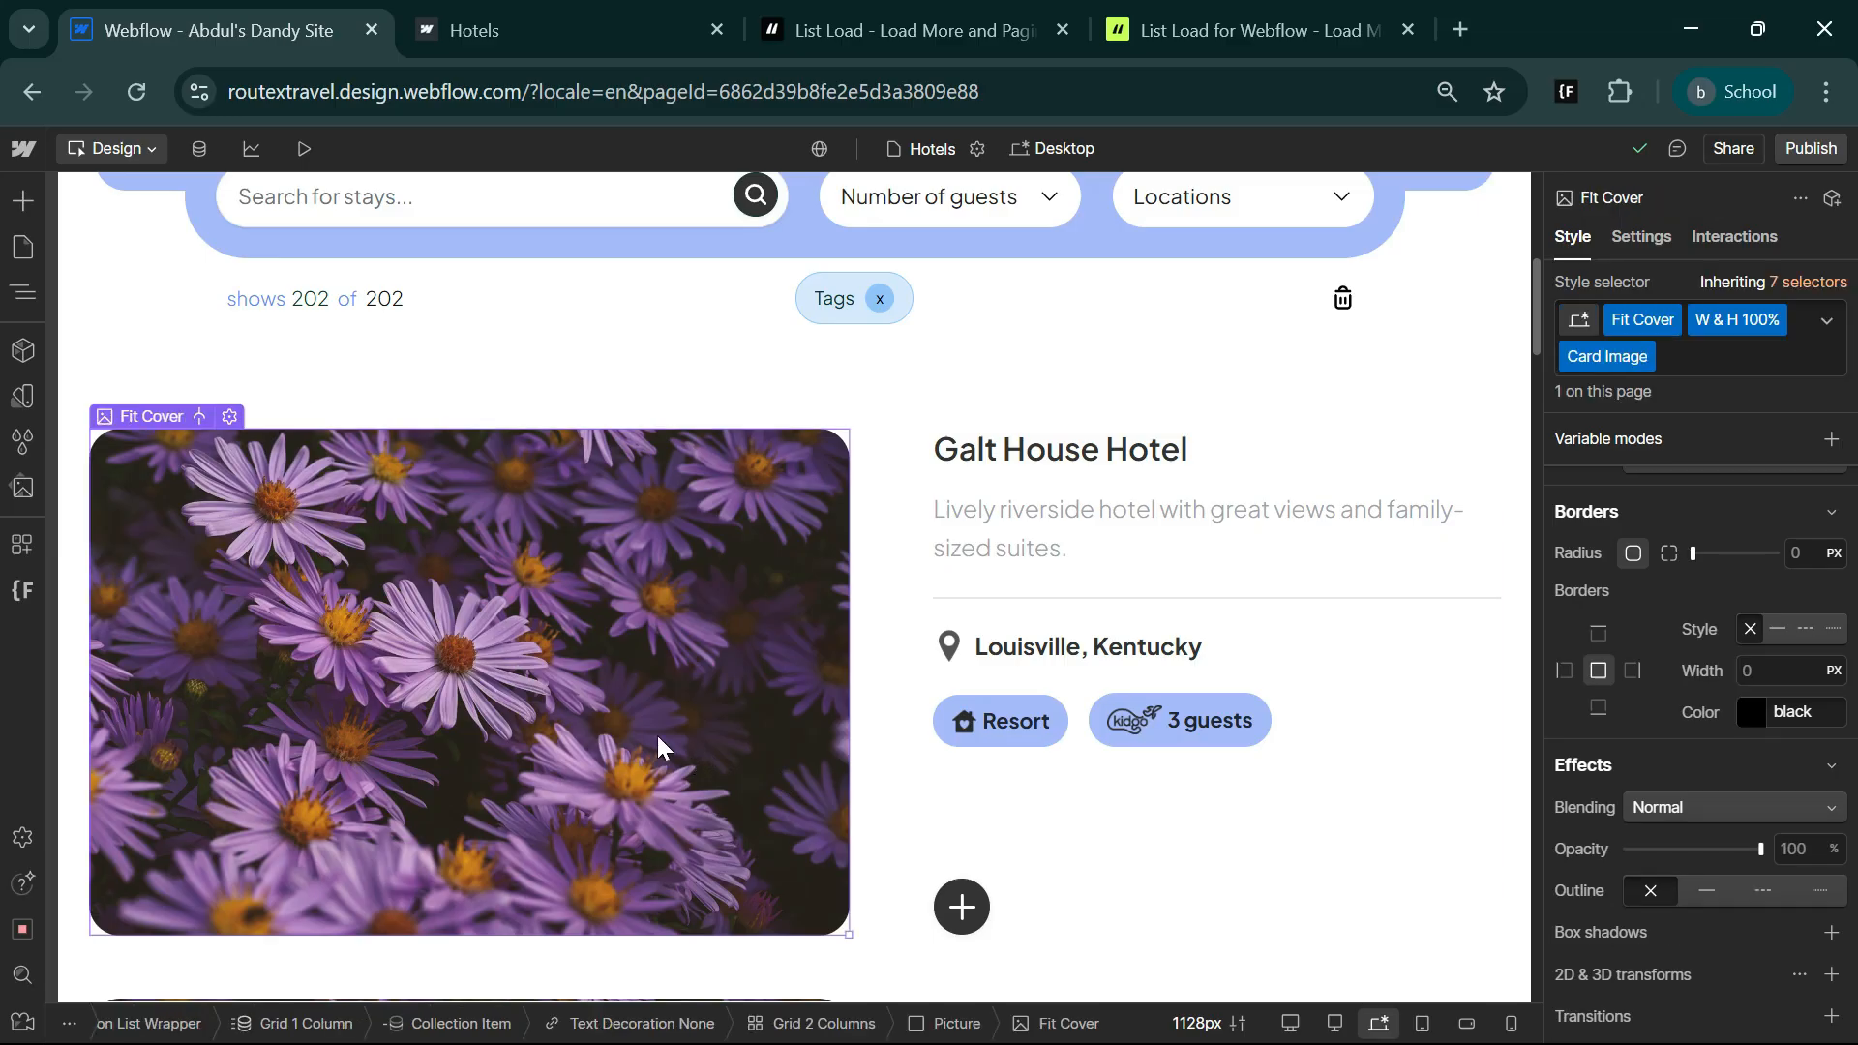
pyautogui.click(320, 1033)
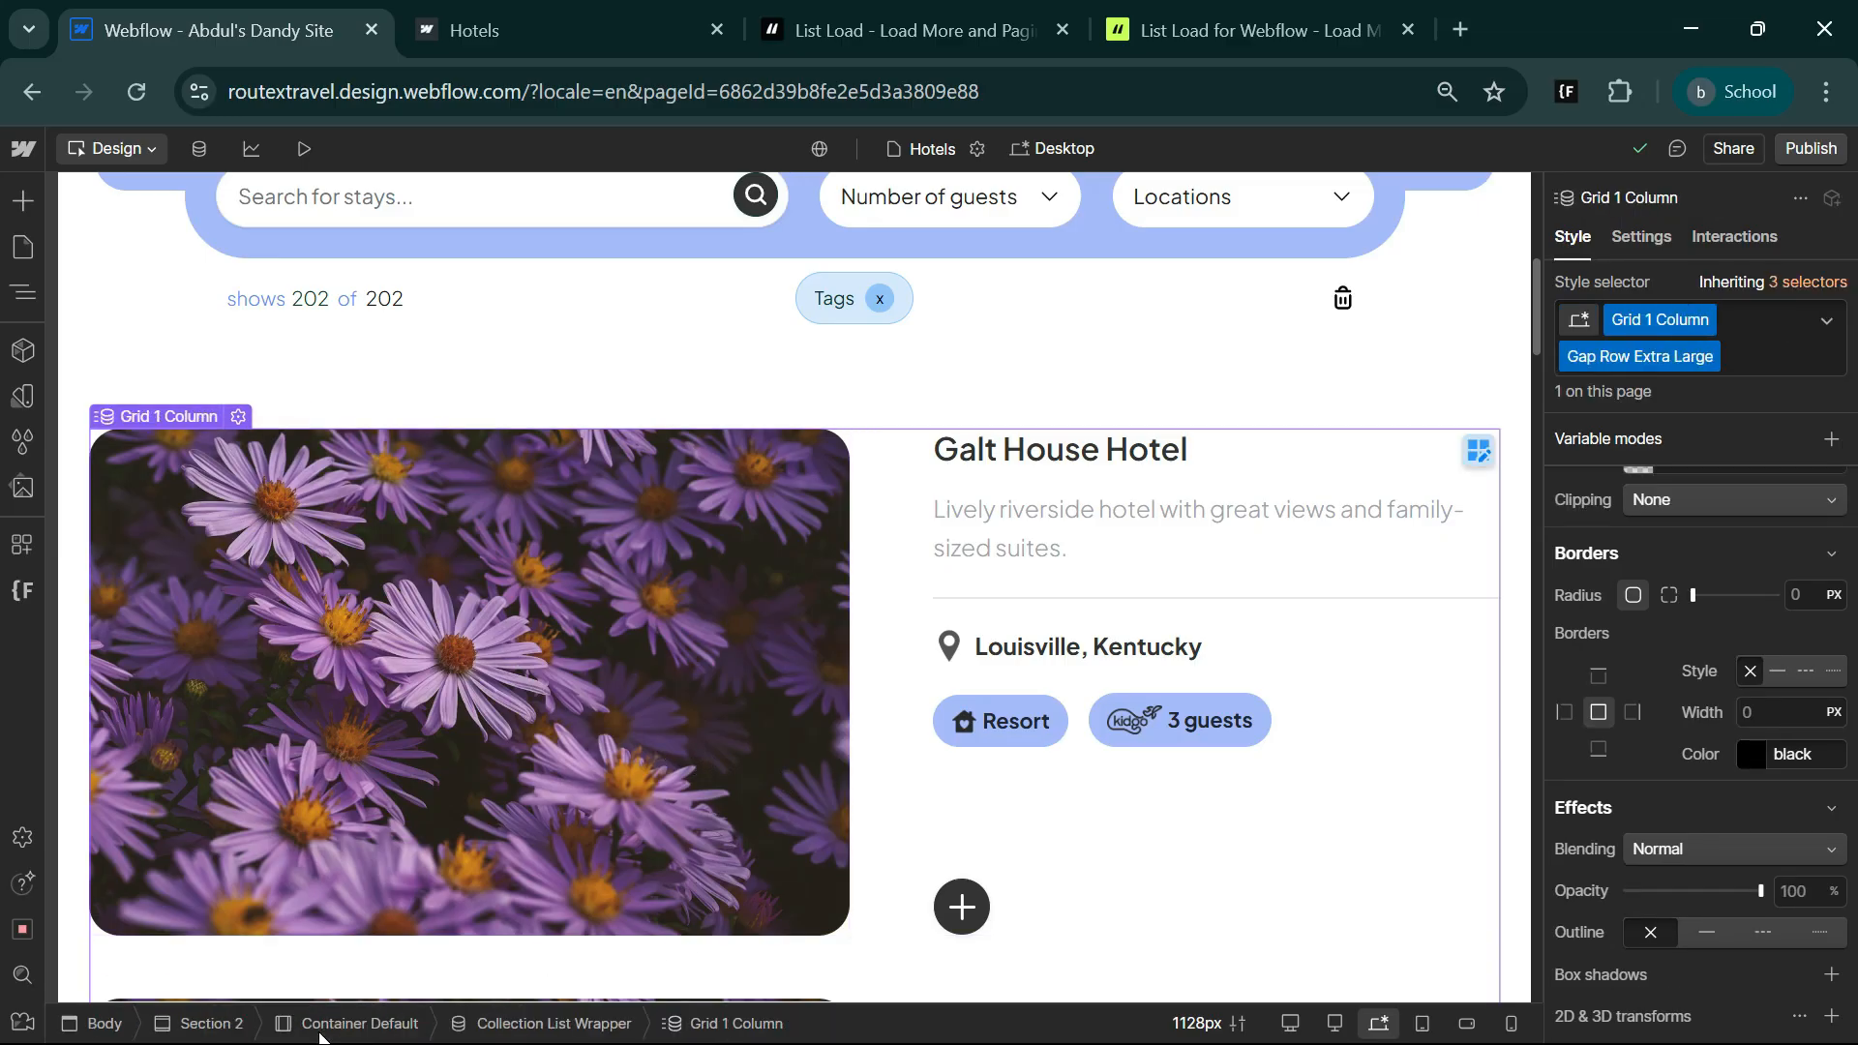
pyautogui.click(1633, 237)
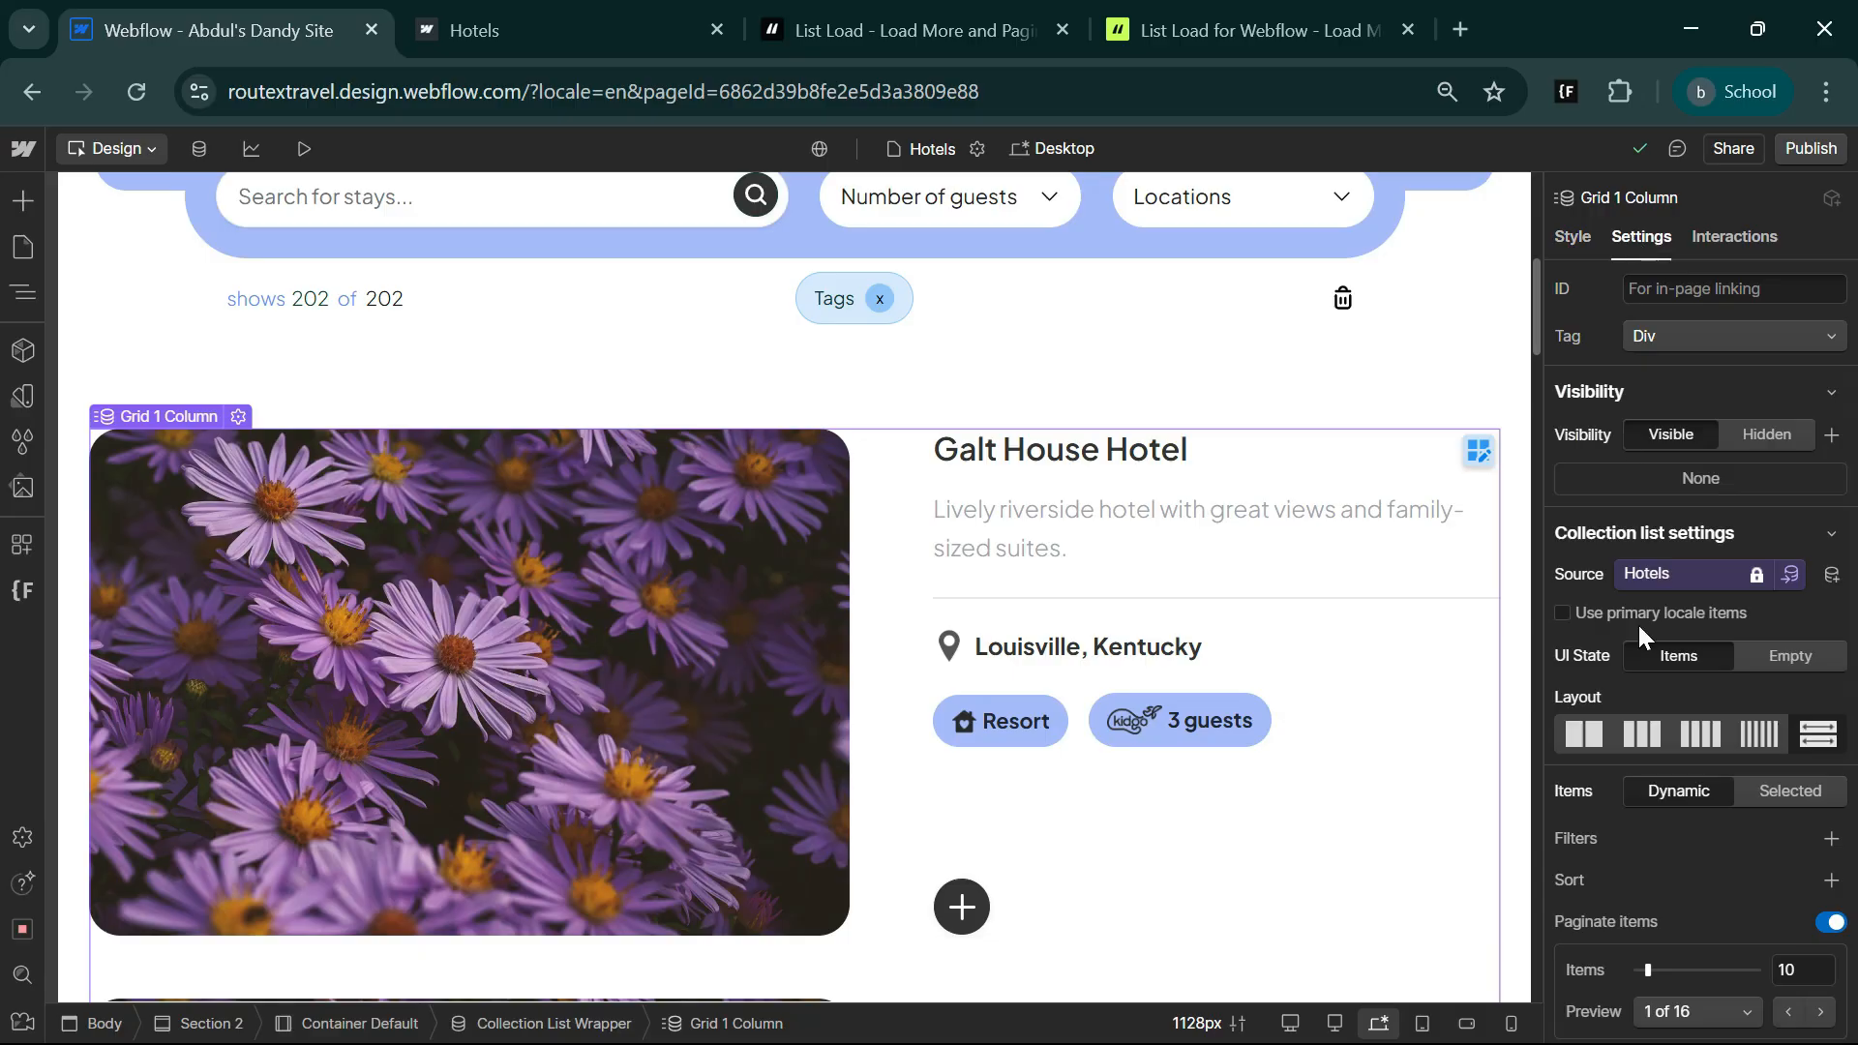
pyautogui.scroll(-5, 1637, 623)
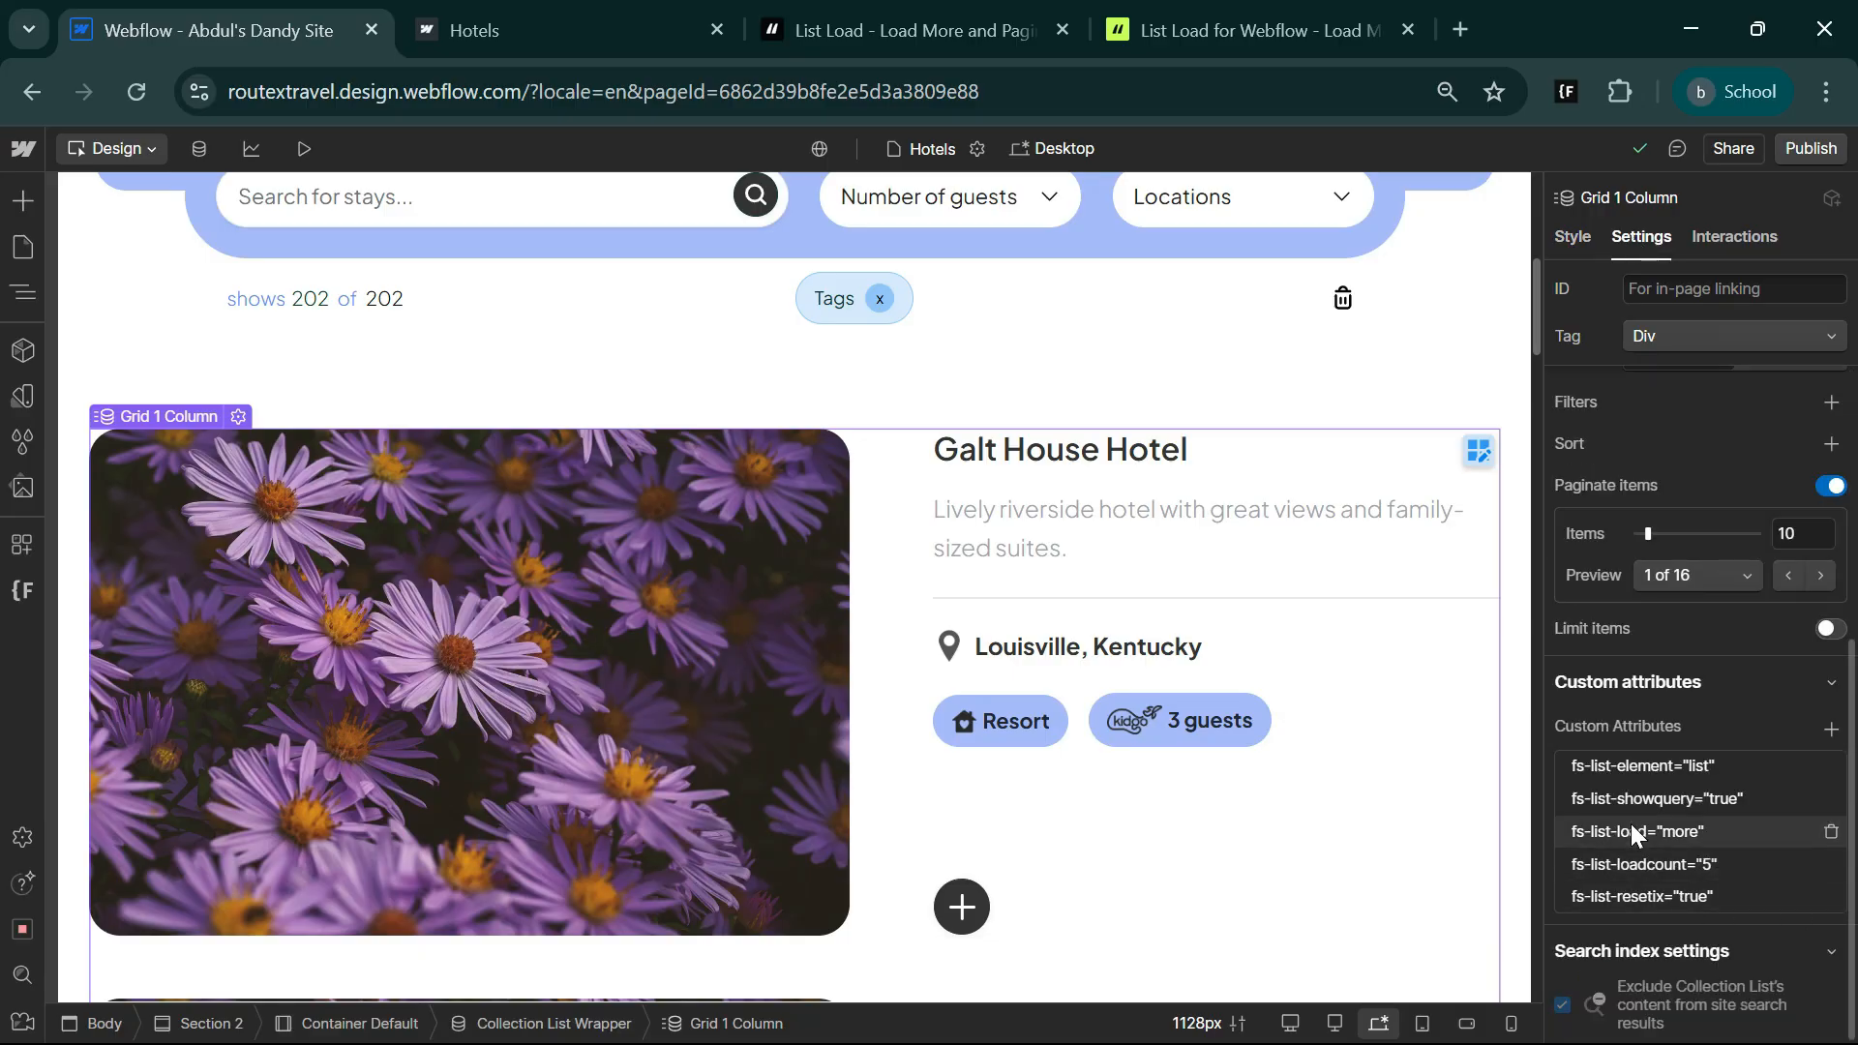
pyautogui.click(1708, 826)
pyautogui.press('Tab')
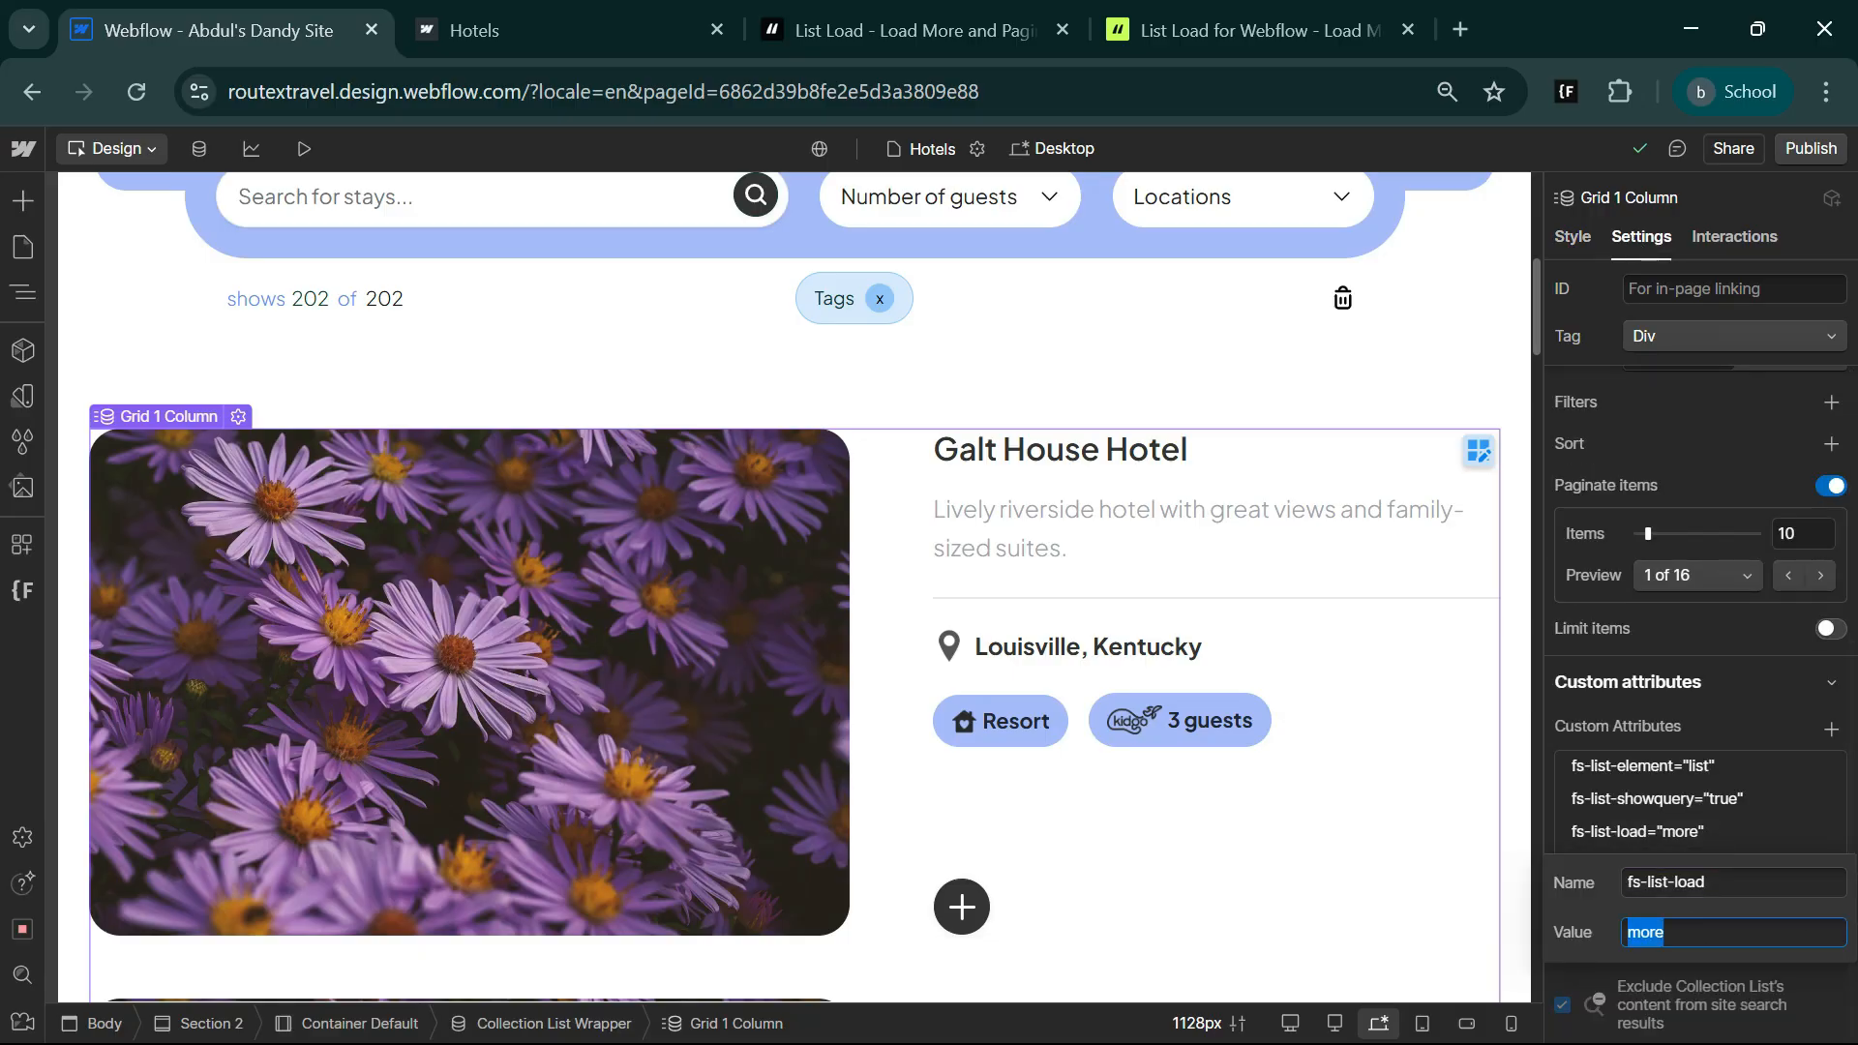
pyautogui.write('all')
pyautogui.press('Return')
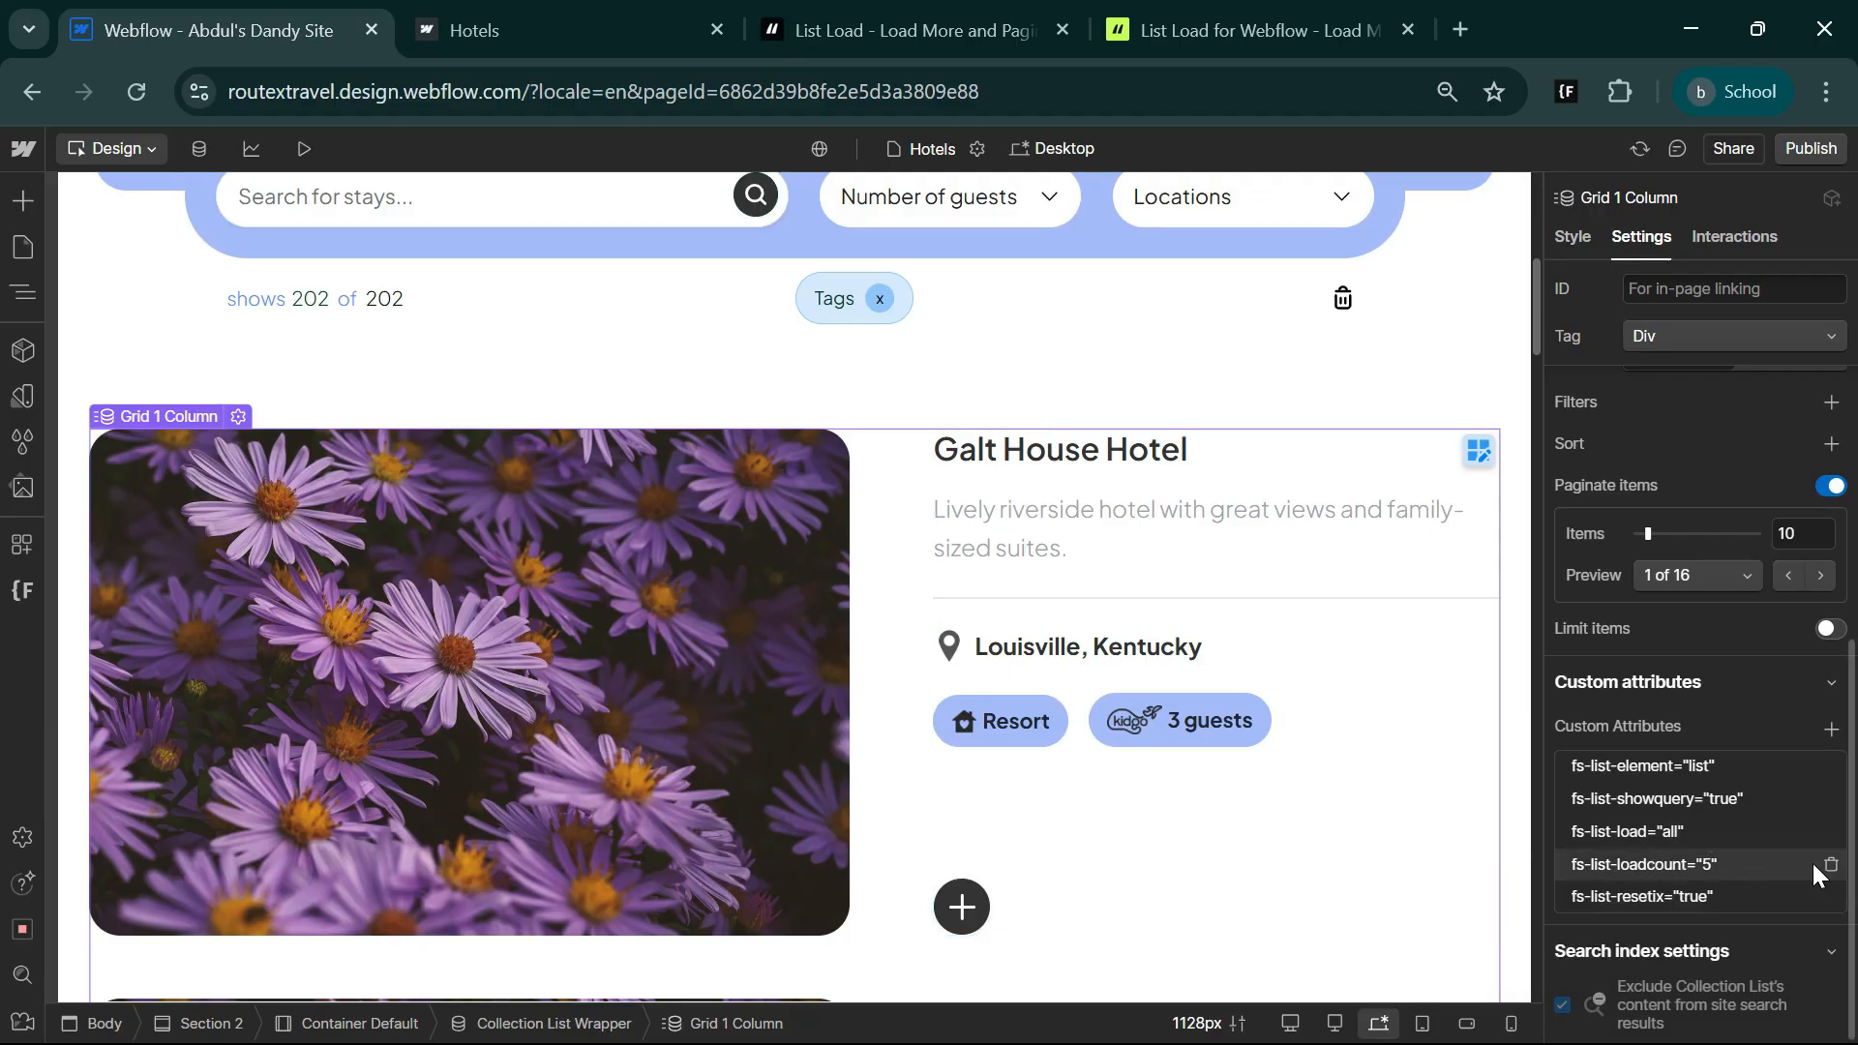
# - Switch to the live Hotels page and check the item counter and hotel list in Render All mode
pyautogui.hotkey('ctrl', 'Tab')
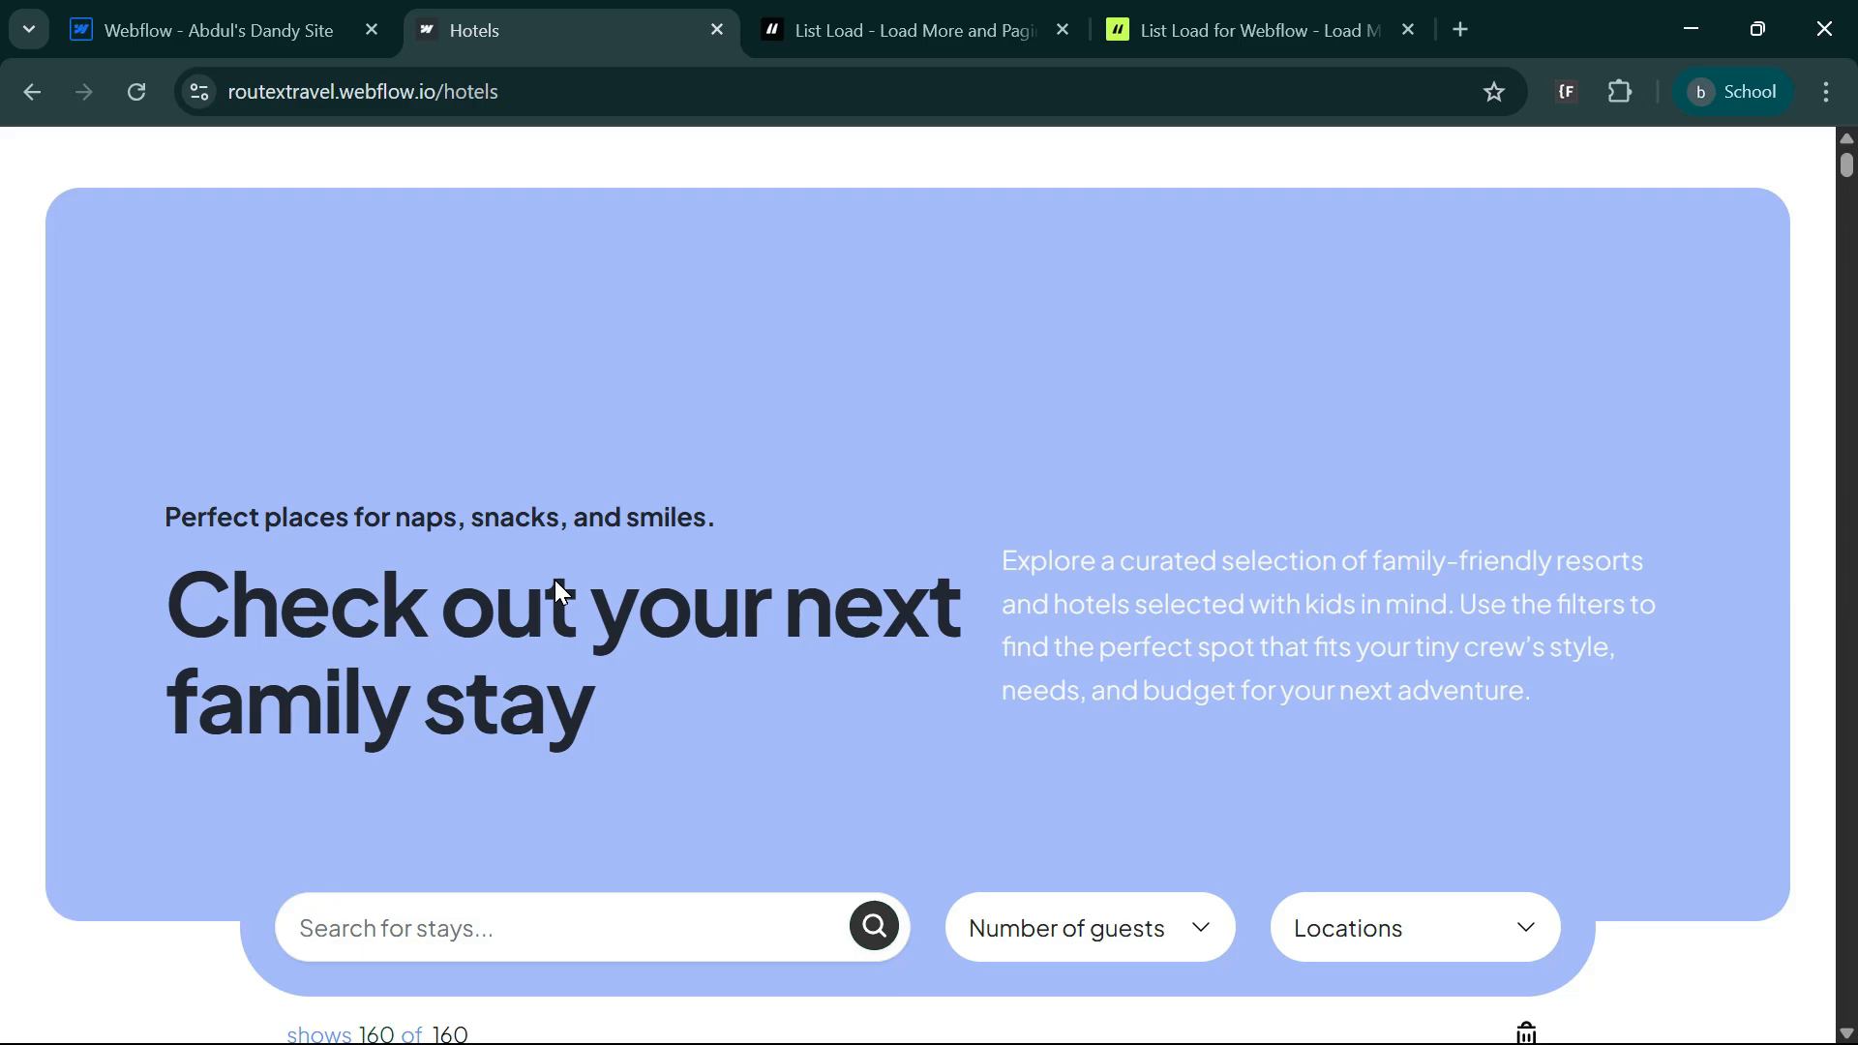
pyautogui.scroll(-5, 557, 580)
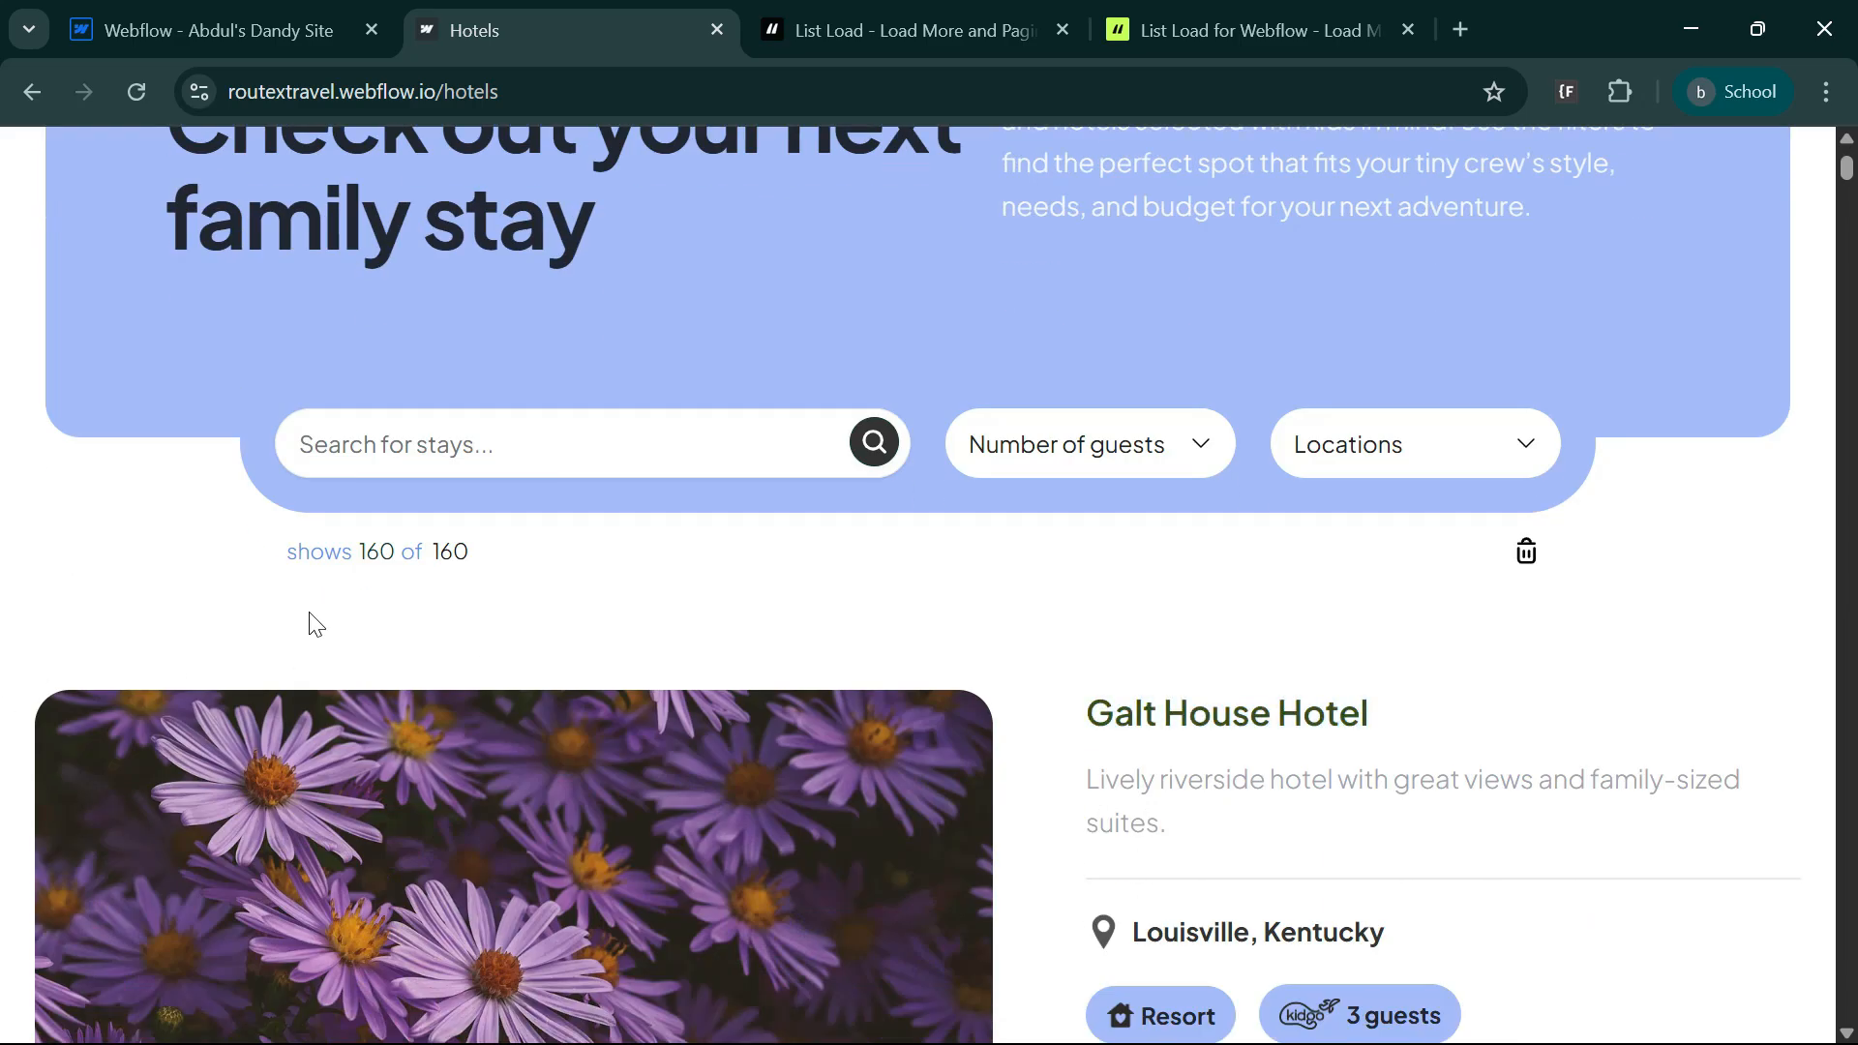
pyautogui.moveTo(1846, 170)
pyautogui.mouseDown()
pyautogui.moveTo(1846, 600)
pyautogui.moveTo(1814, 950)
pyautogui.moveTo(1846, 145)
pyautogui.mouseUp()
# - Return to the Render All documentation and review the Enable 'Paginate Items' and Enable 'Show Page Count' instructions
pyautogui.hotkey('ctrl', 'Tab')
pyautogui.click(838, 334)
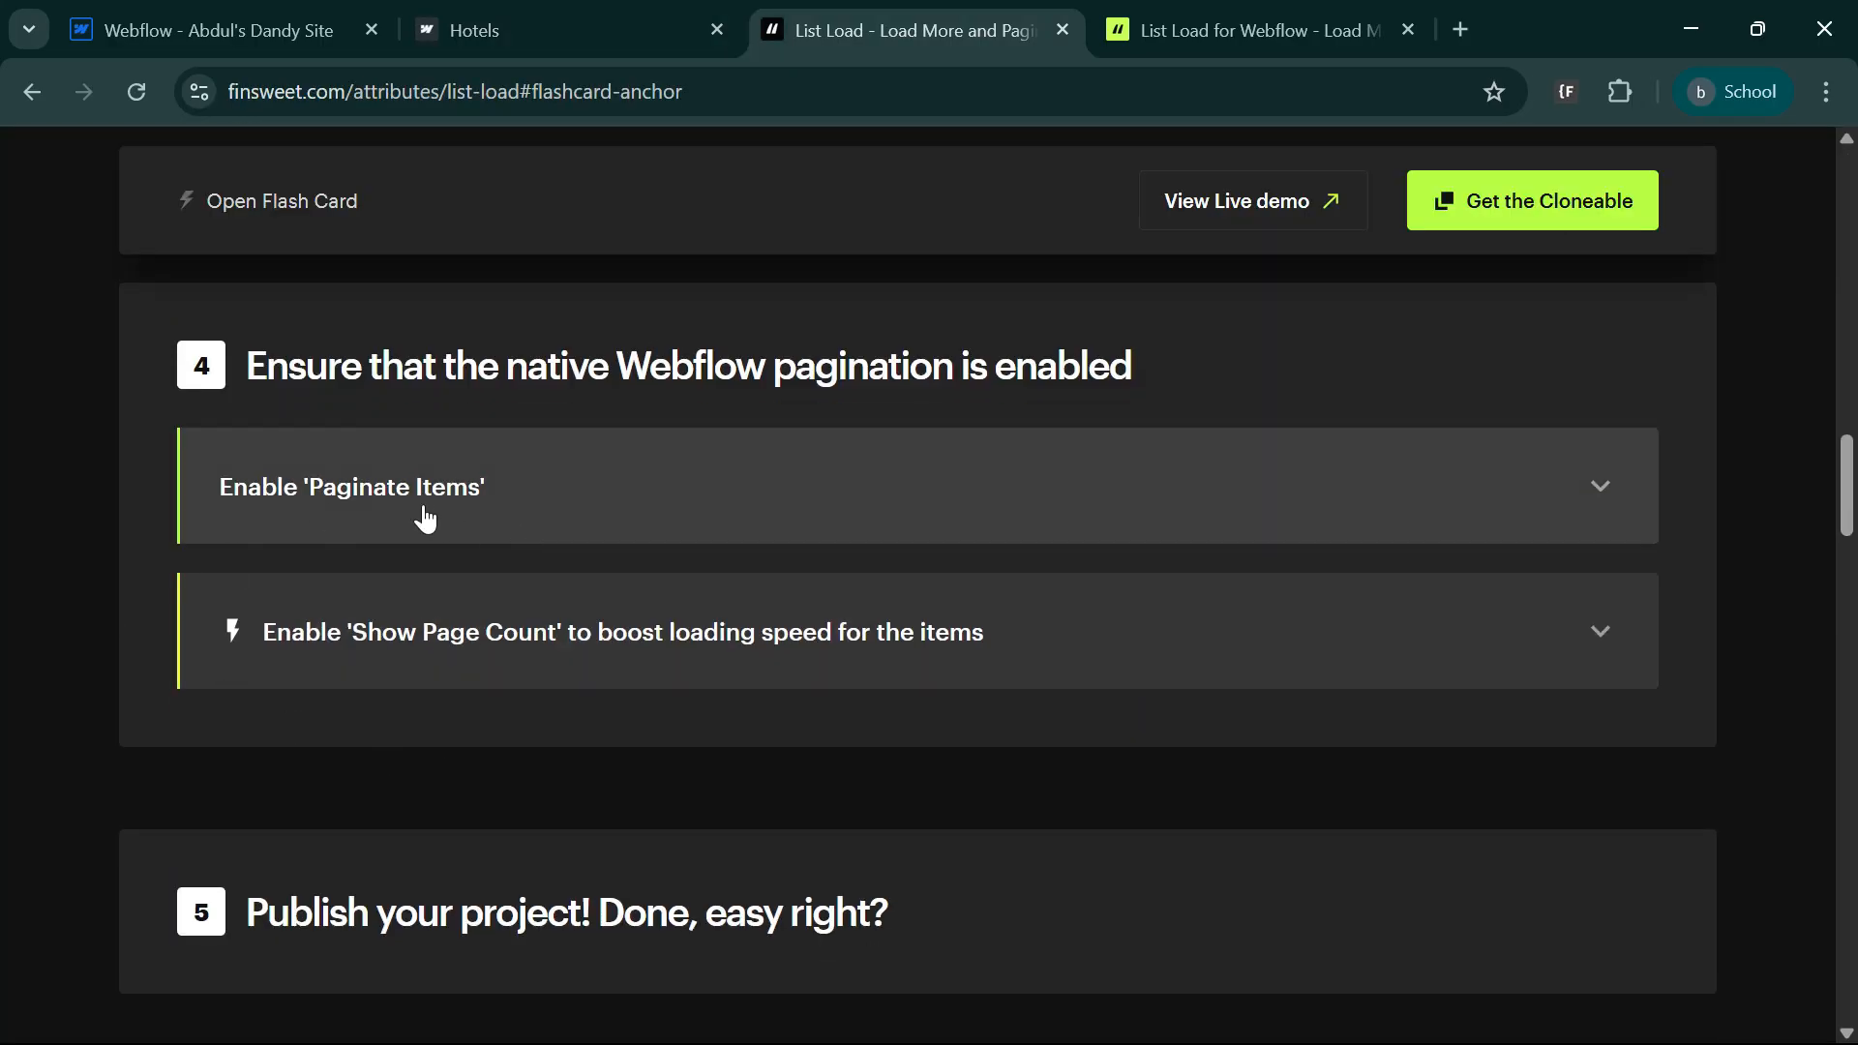
pyautogui.click(455, 505)
pyautogui.scroll(1, 1141, 791)
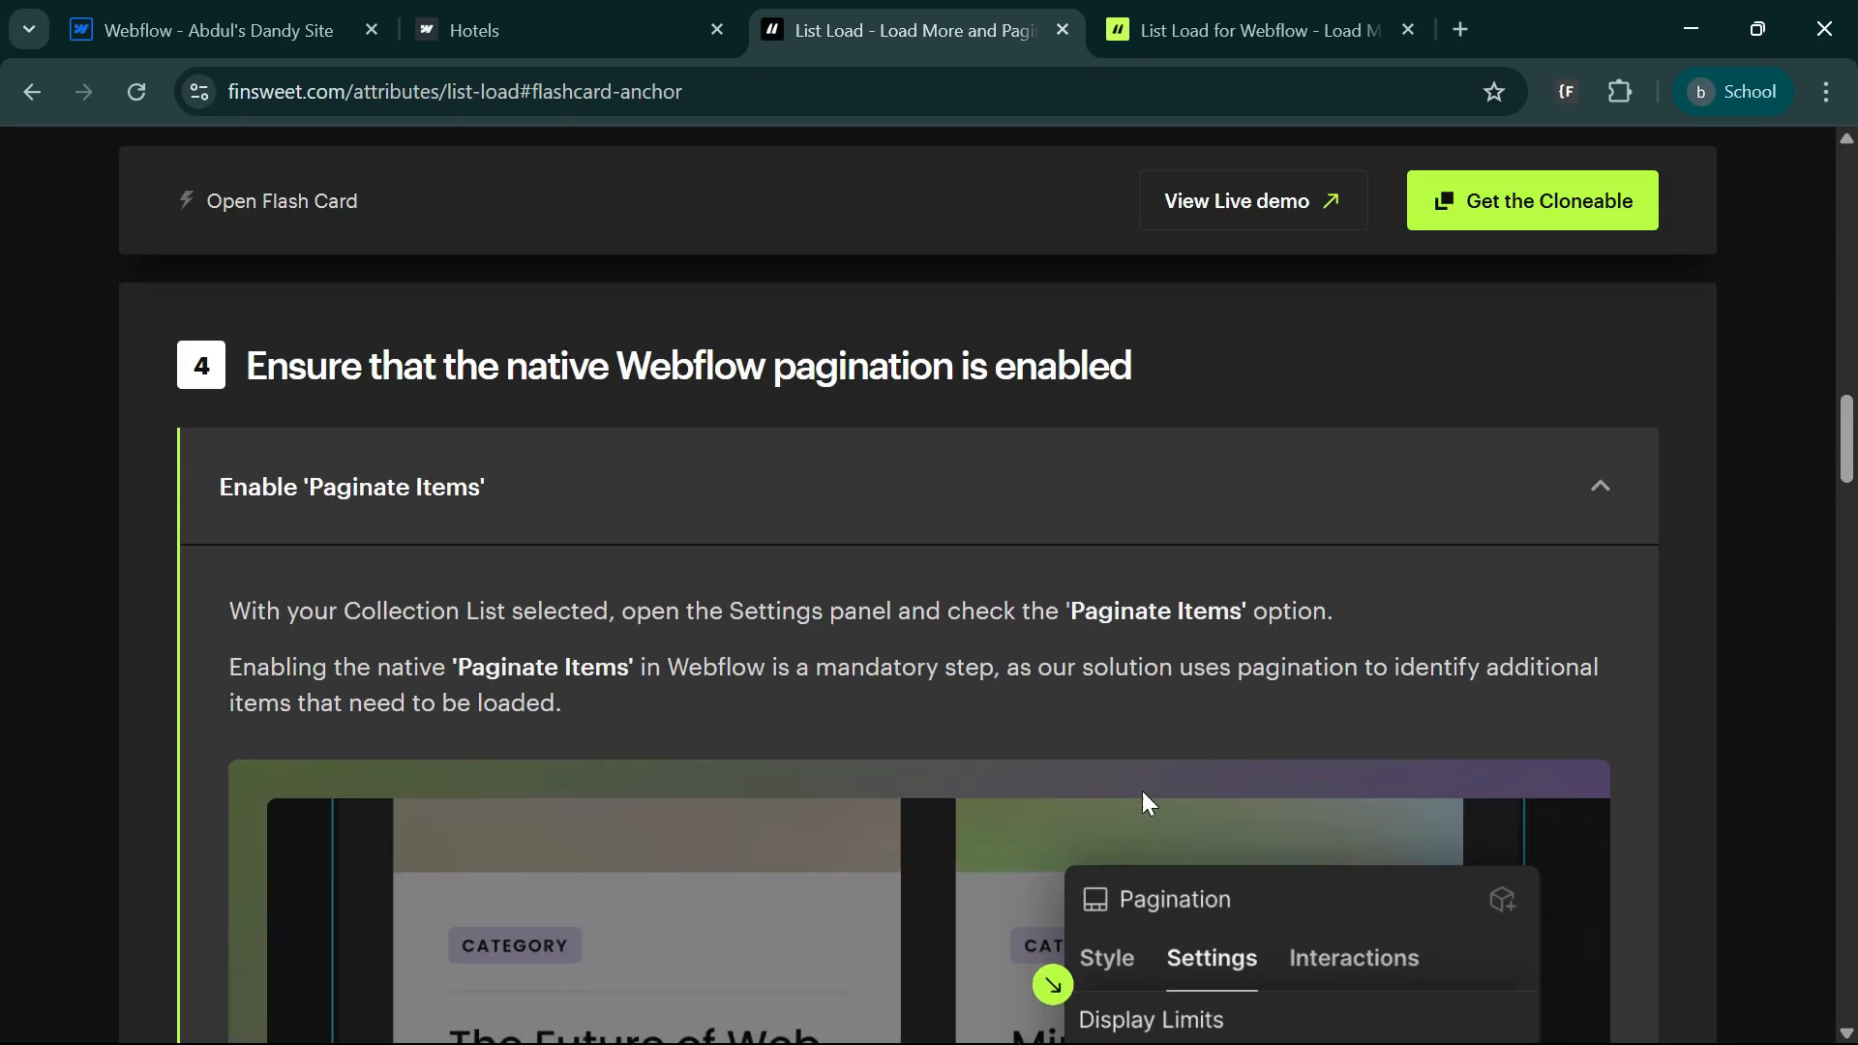
pyautogui.click(734, 449)
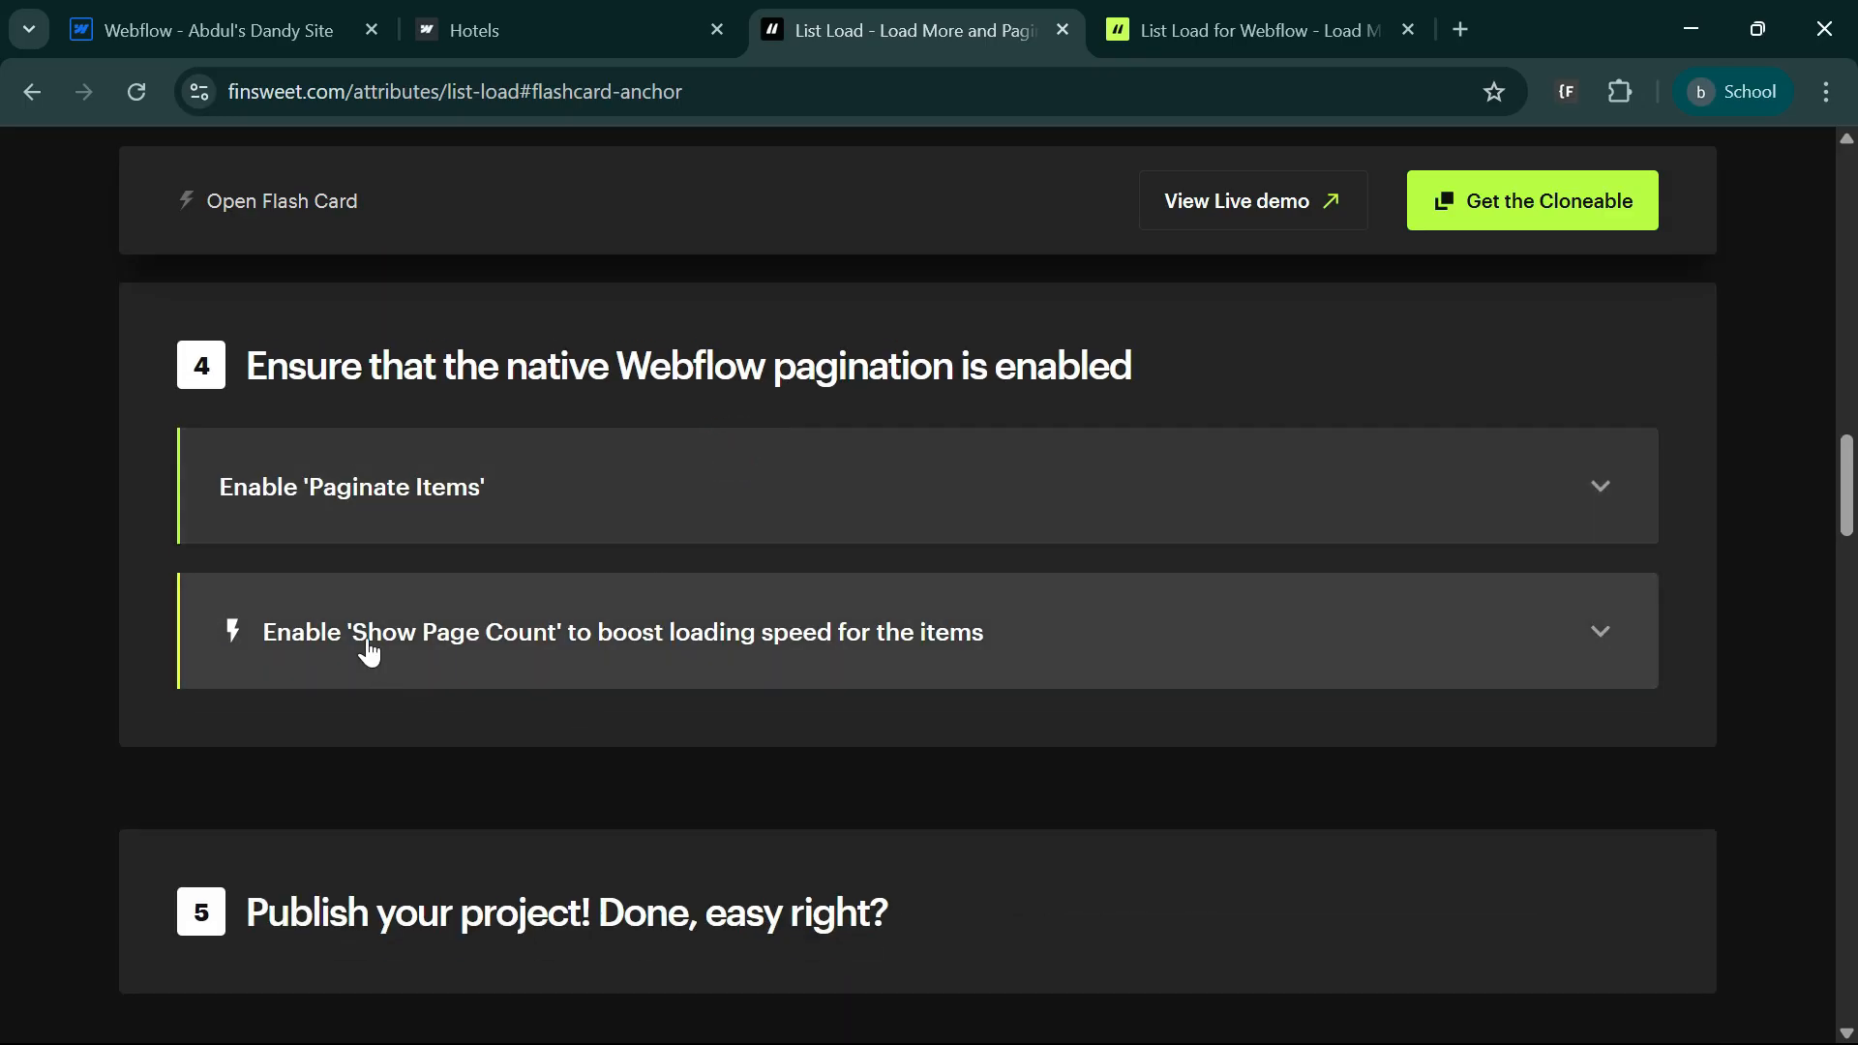
pyautogui.click(1020, 651)
pyautogui.click(1132, 663)
# - Look over the optional elements and settings for Render All, then return to the loading method choices
pyautogui.scroll(-5, 774, 648)
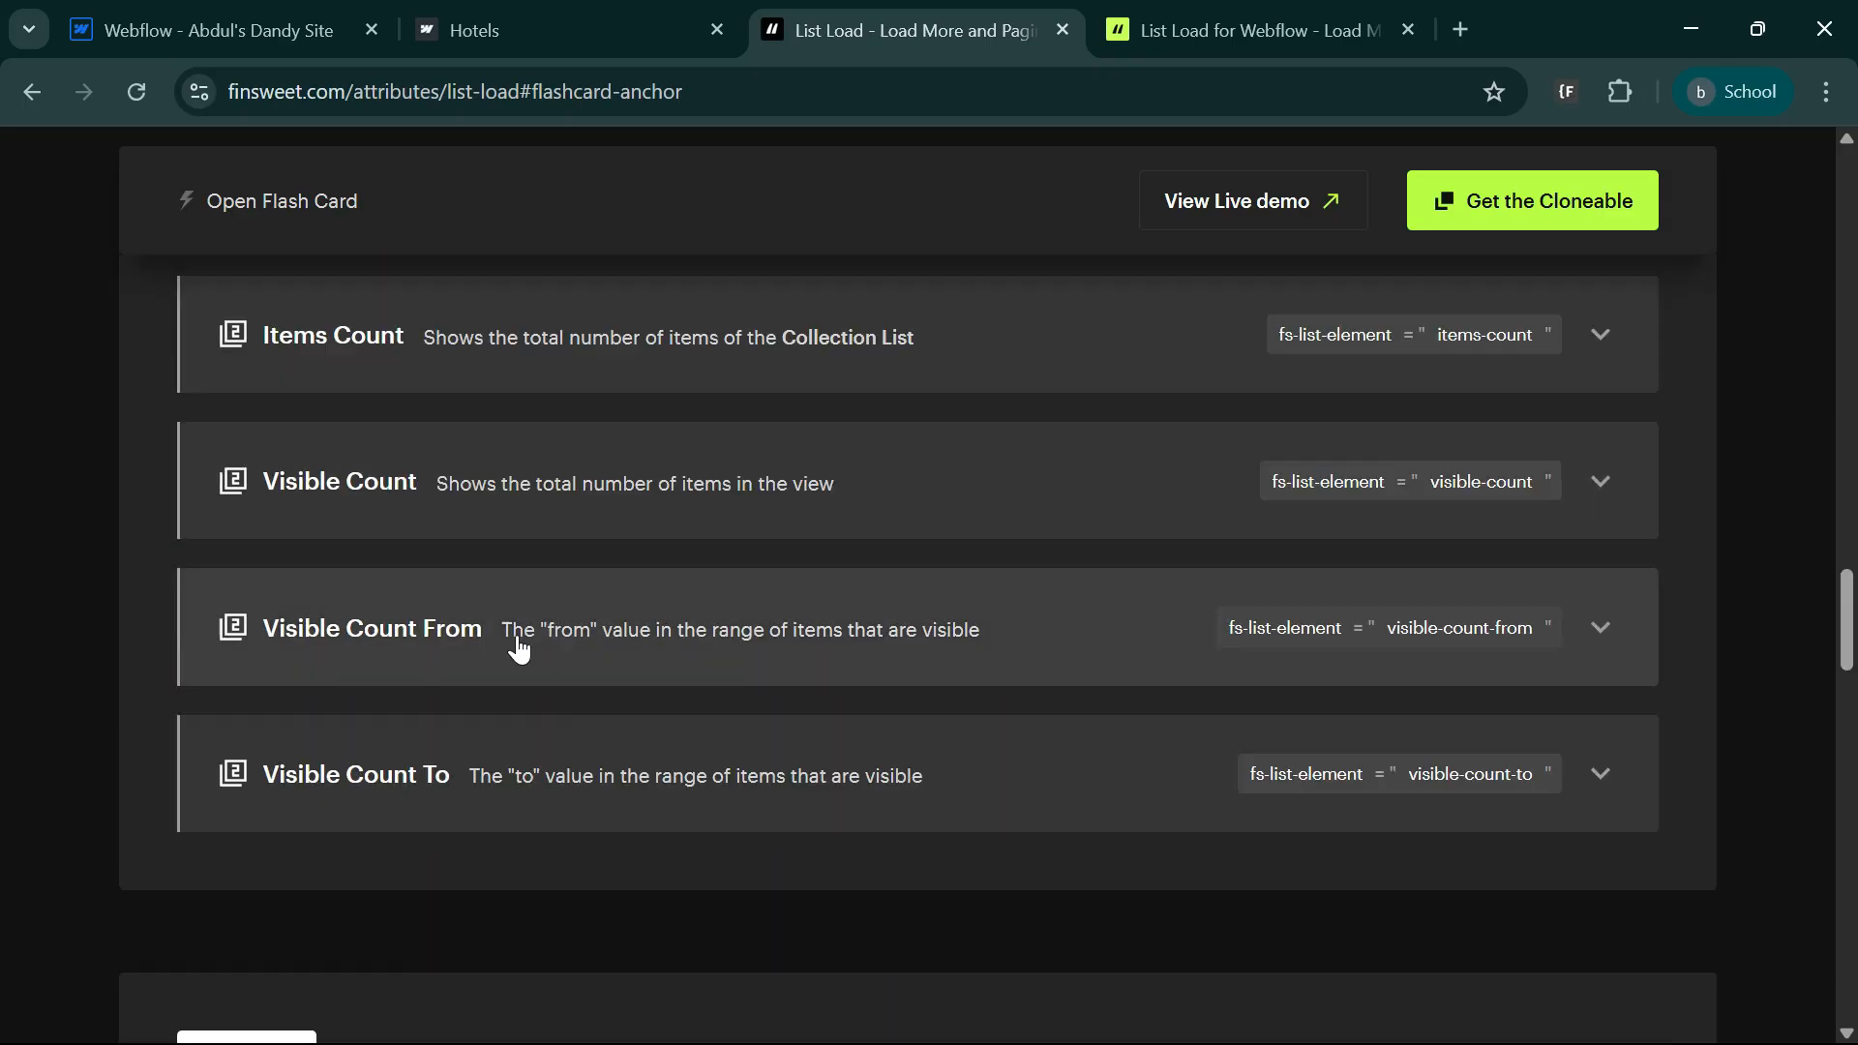
pyautogui.scroll(-10, 838, 634)
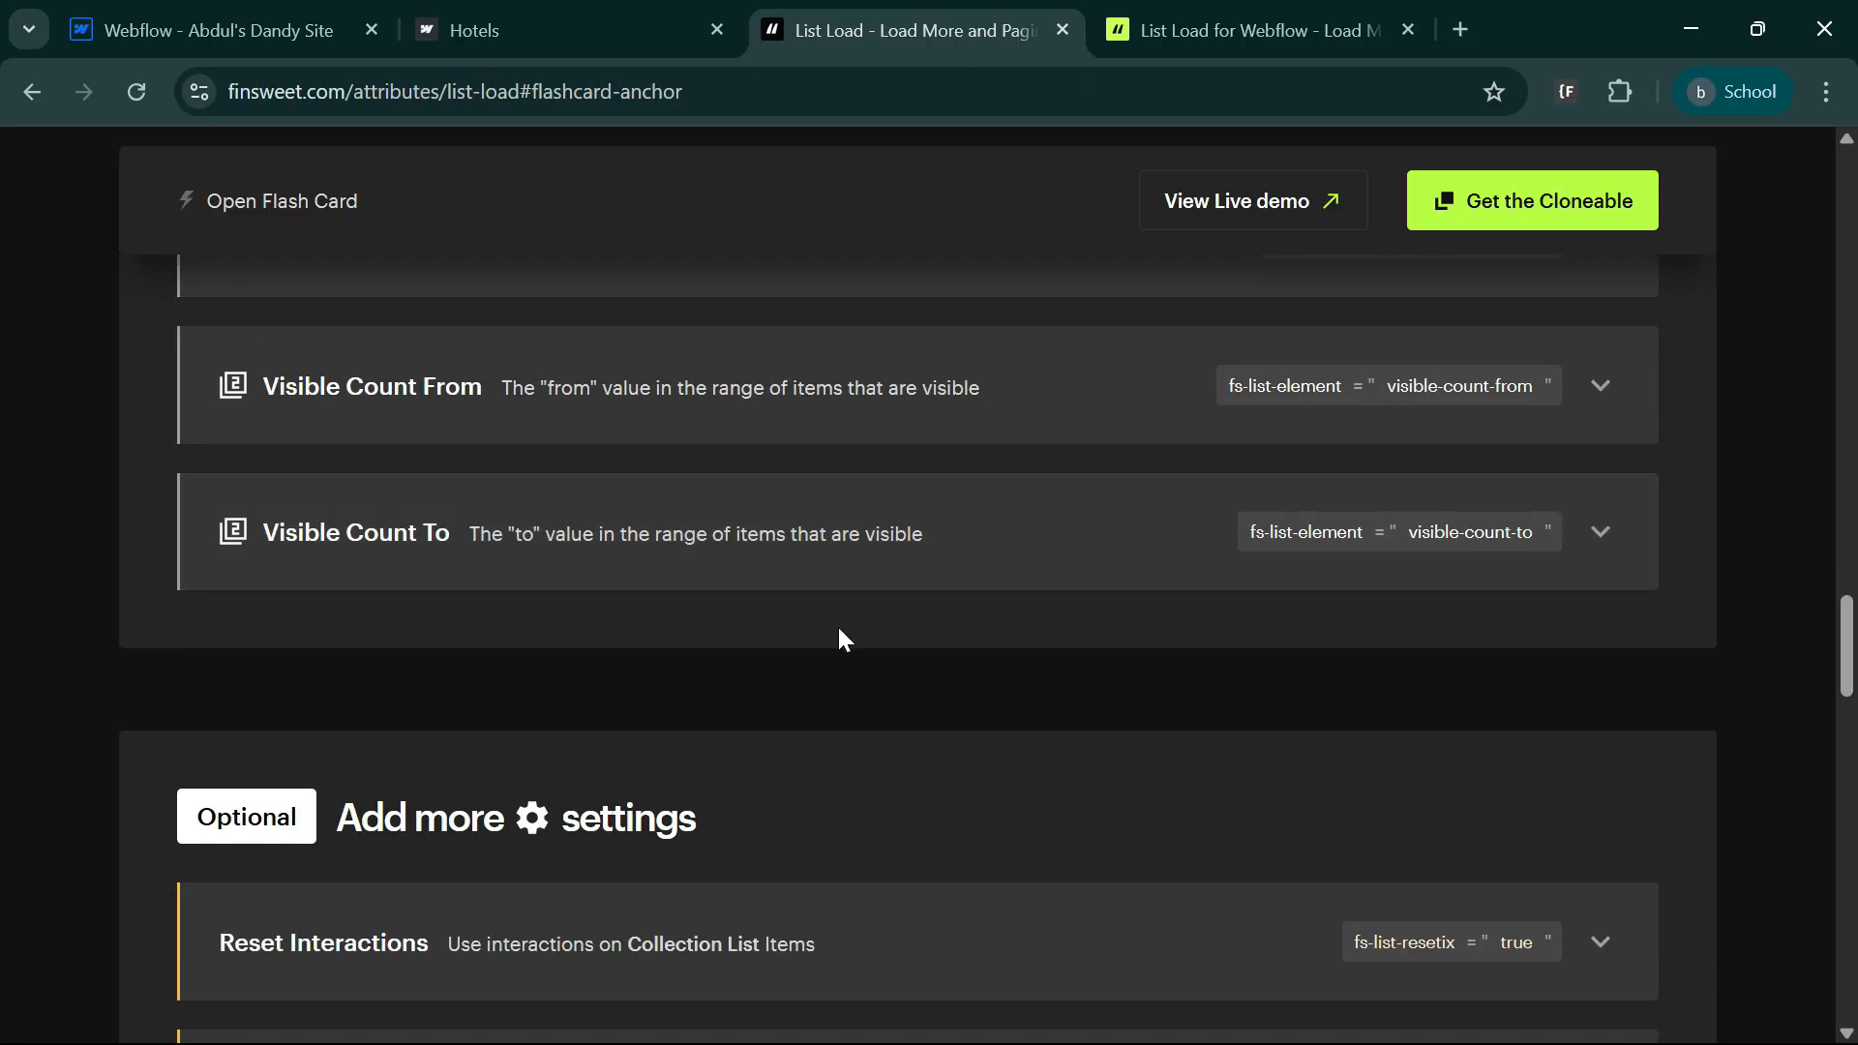
pyautogui.scroll(-8, 842, 668)
pyautogui.scroll(20, 862, 782)
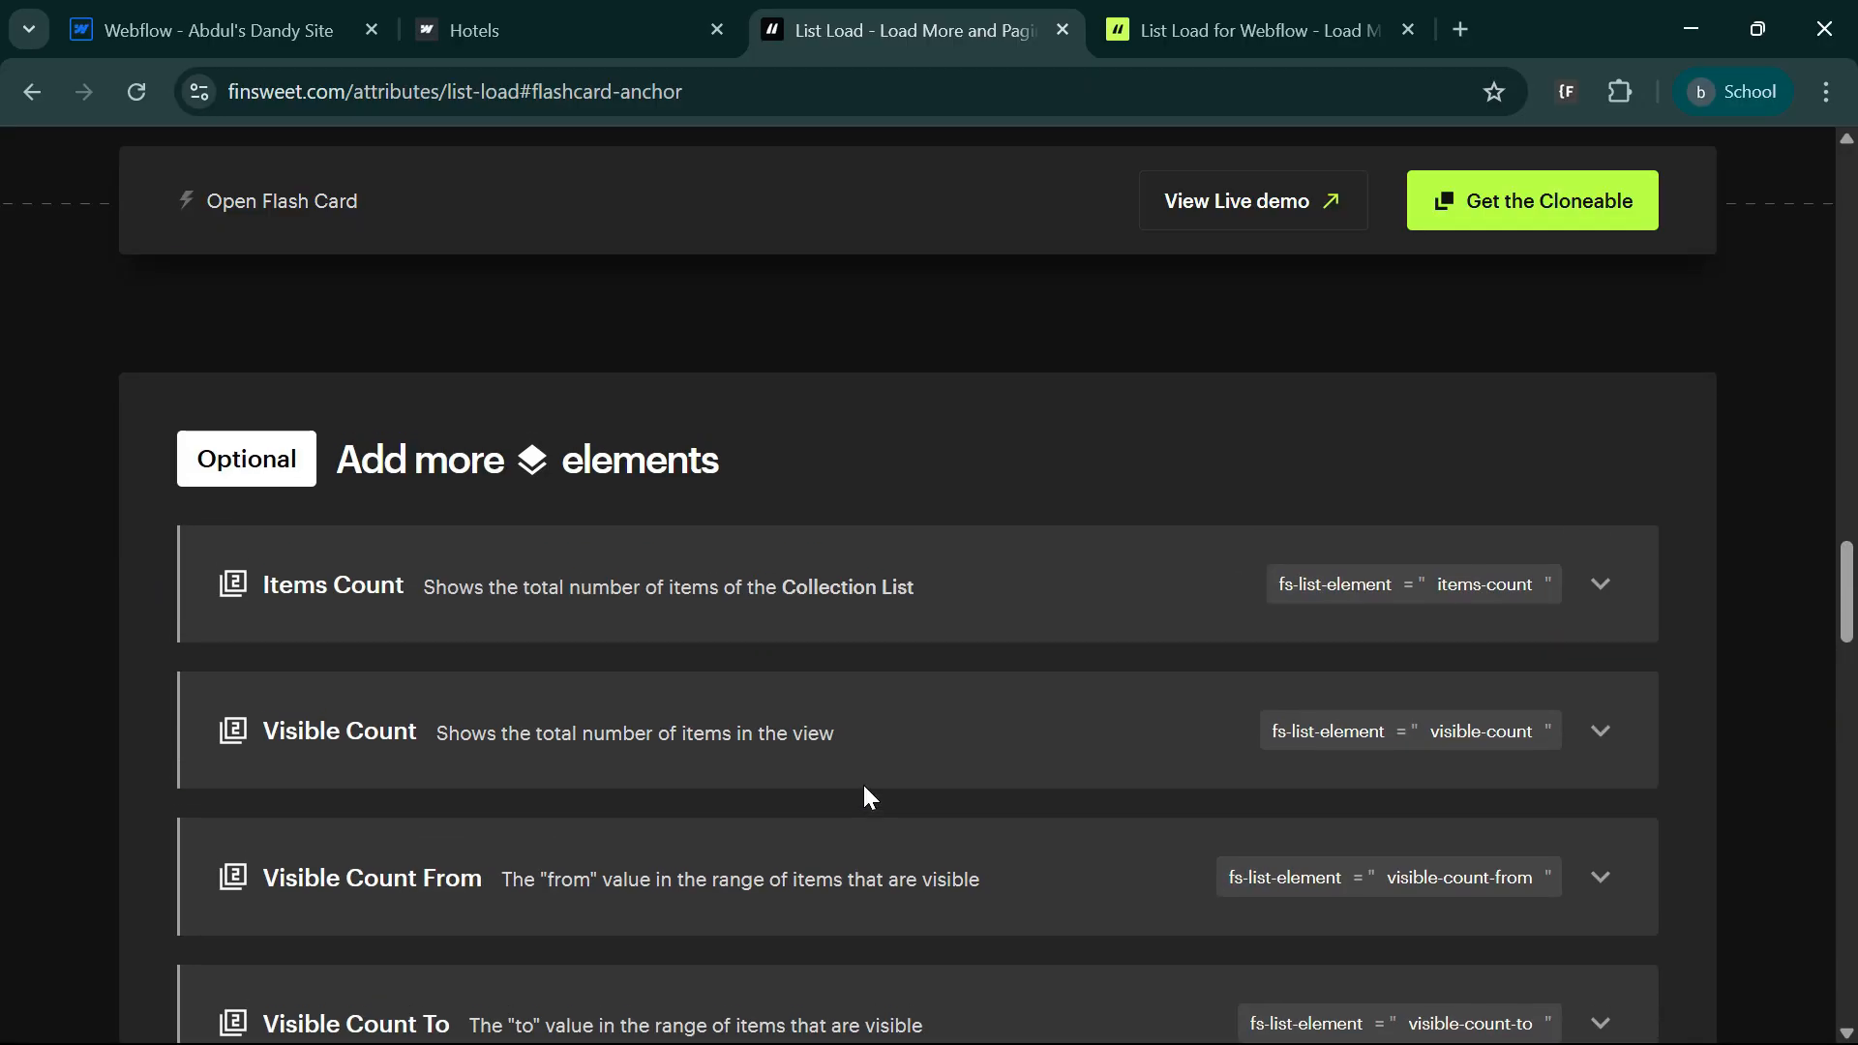
pyautogui.scroll(10, 862, 781)
pyautogui.scroll(-8, 863, 797)
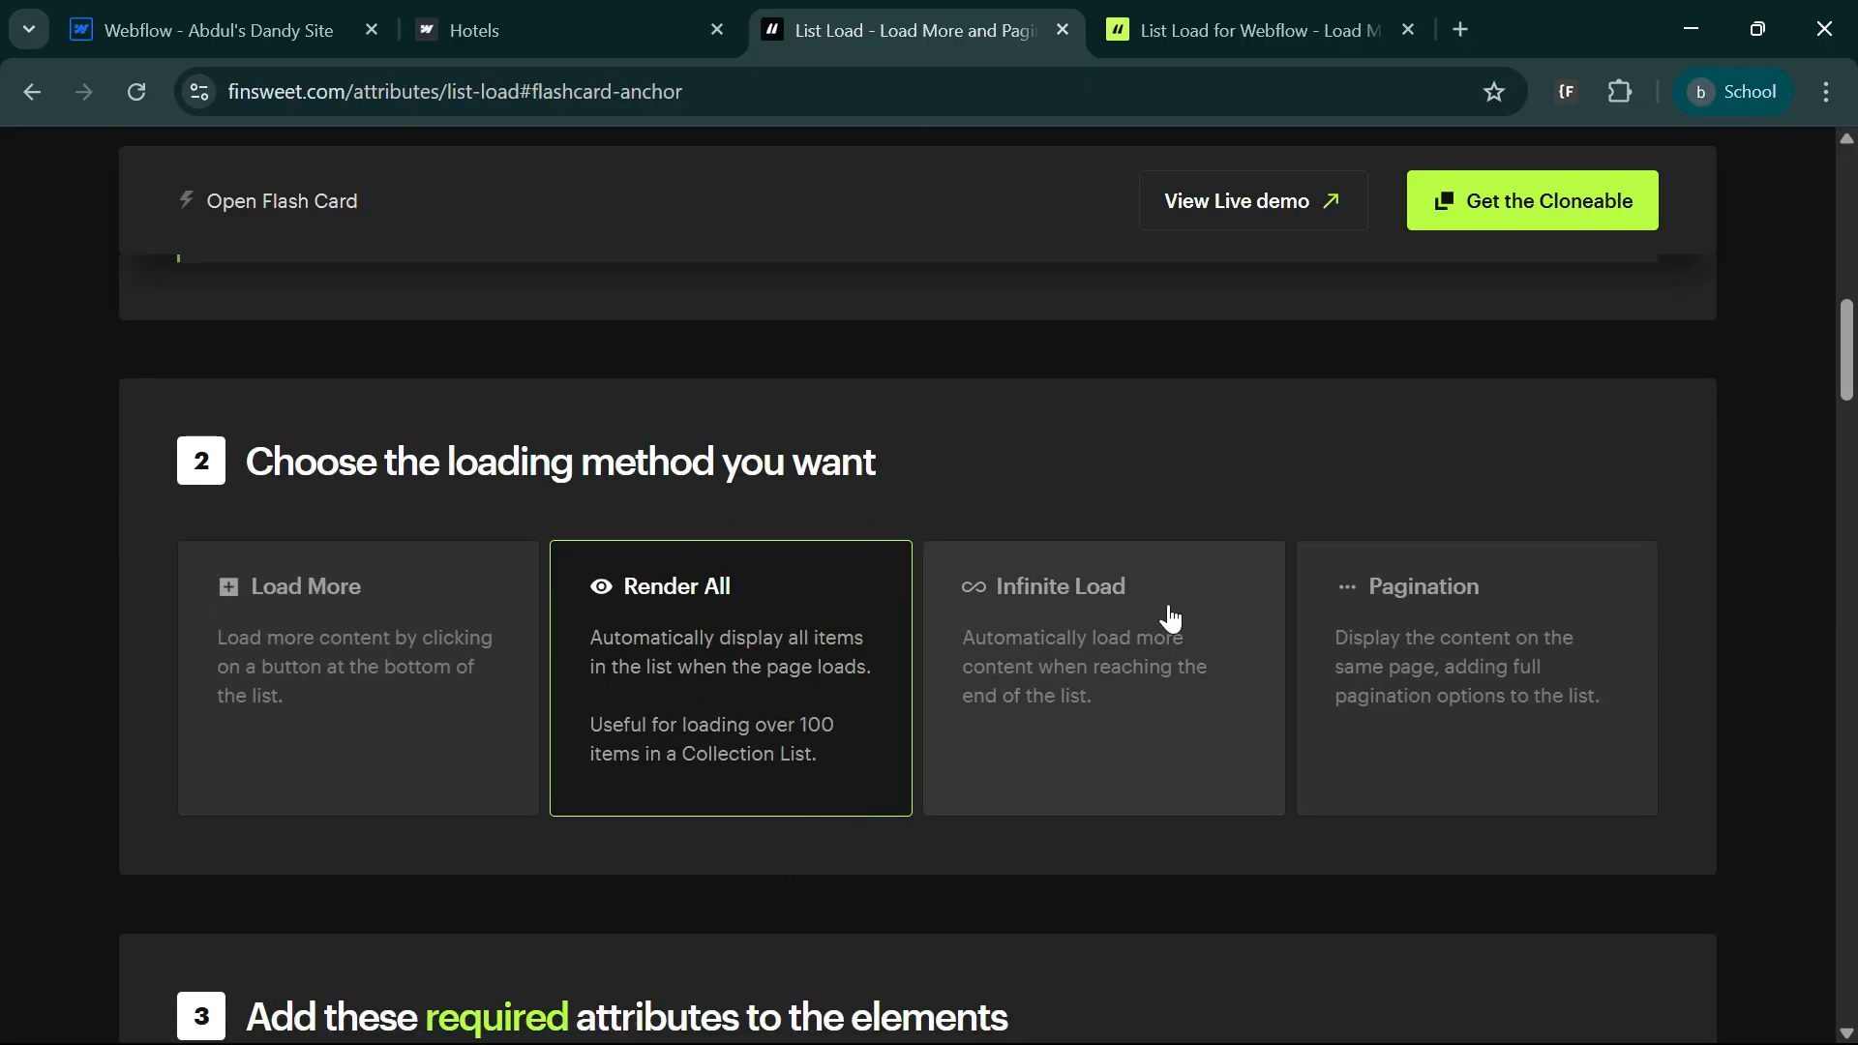
# - Choose the Infinite Load method, expand its mode instructions and copy the fs-list-load value infinite
pyautogui.click(1104, 610)
pyautogui.scroll(-5, 1219, 425)
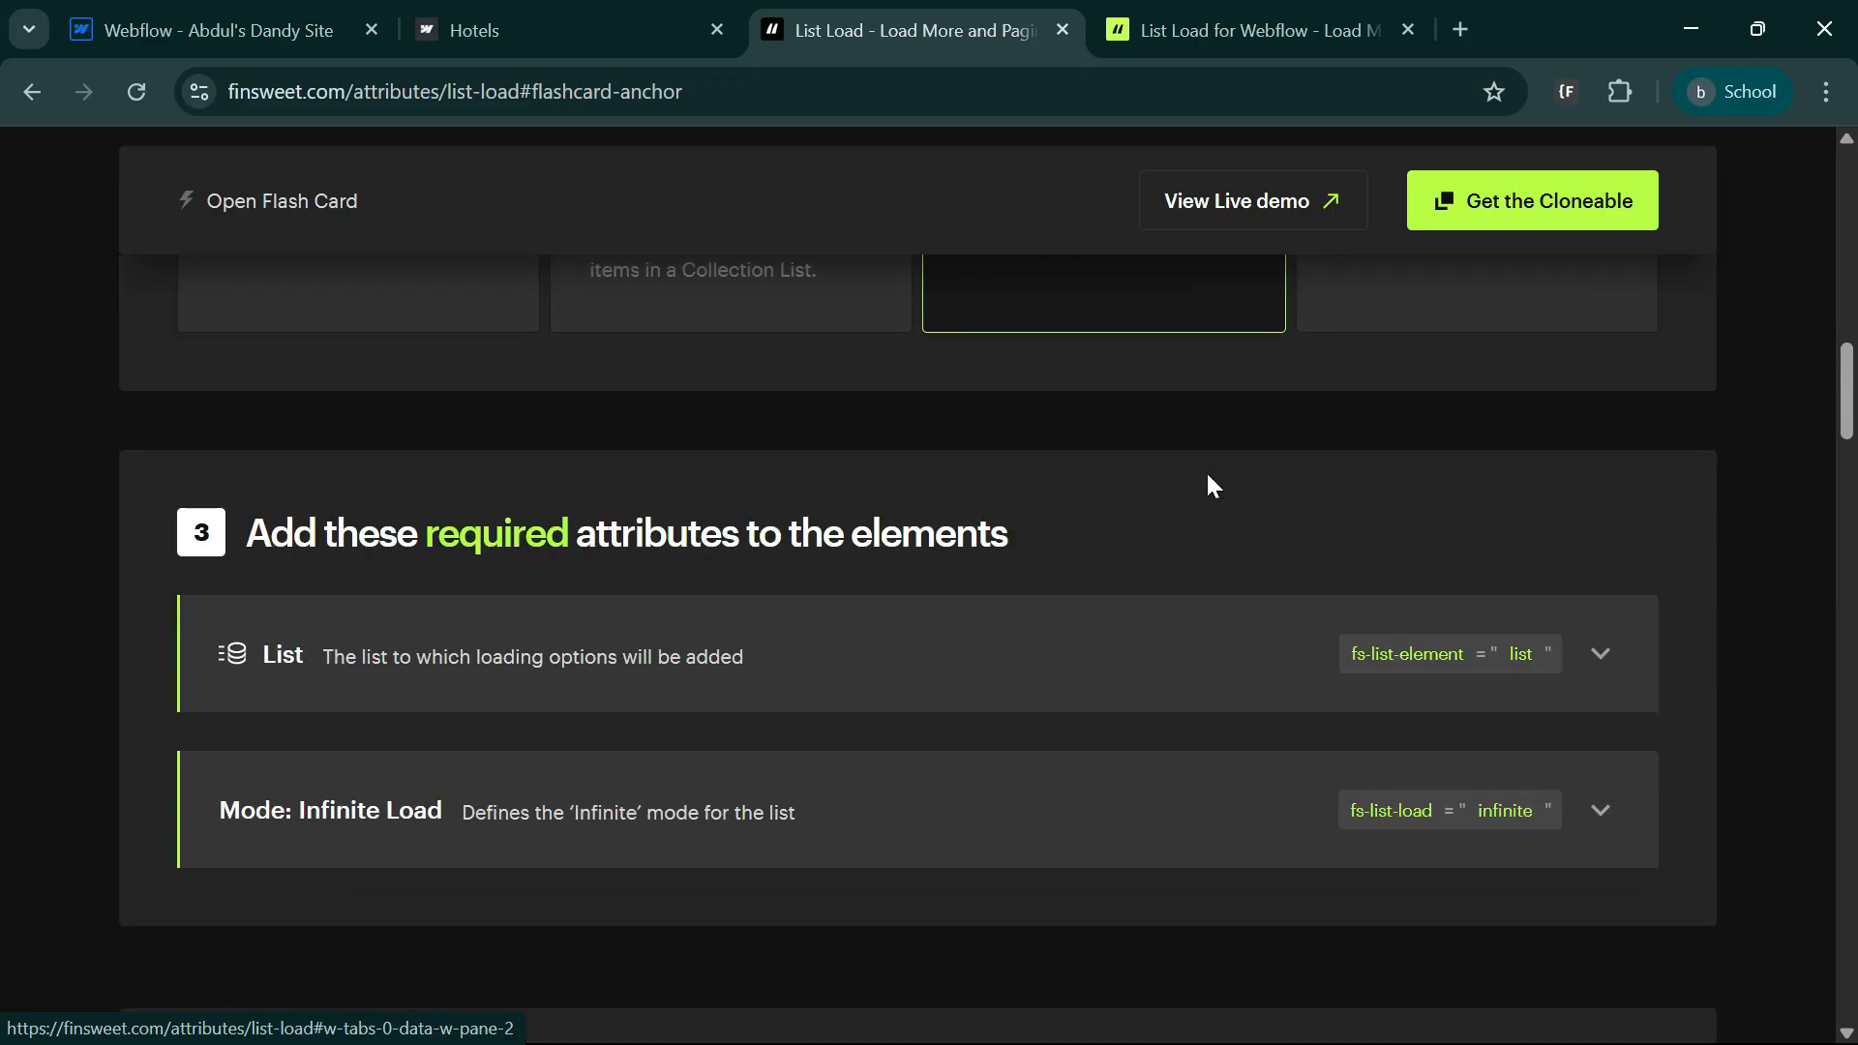
pyautogui.click(1528, 841)
pyautogui.scroll(-5, 1099, 767)
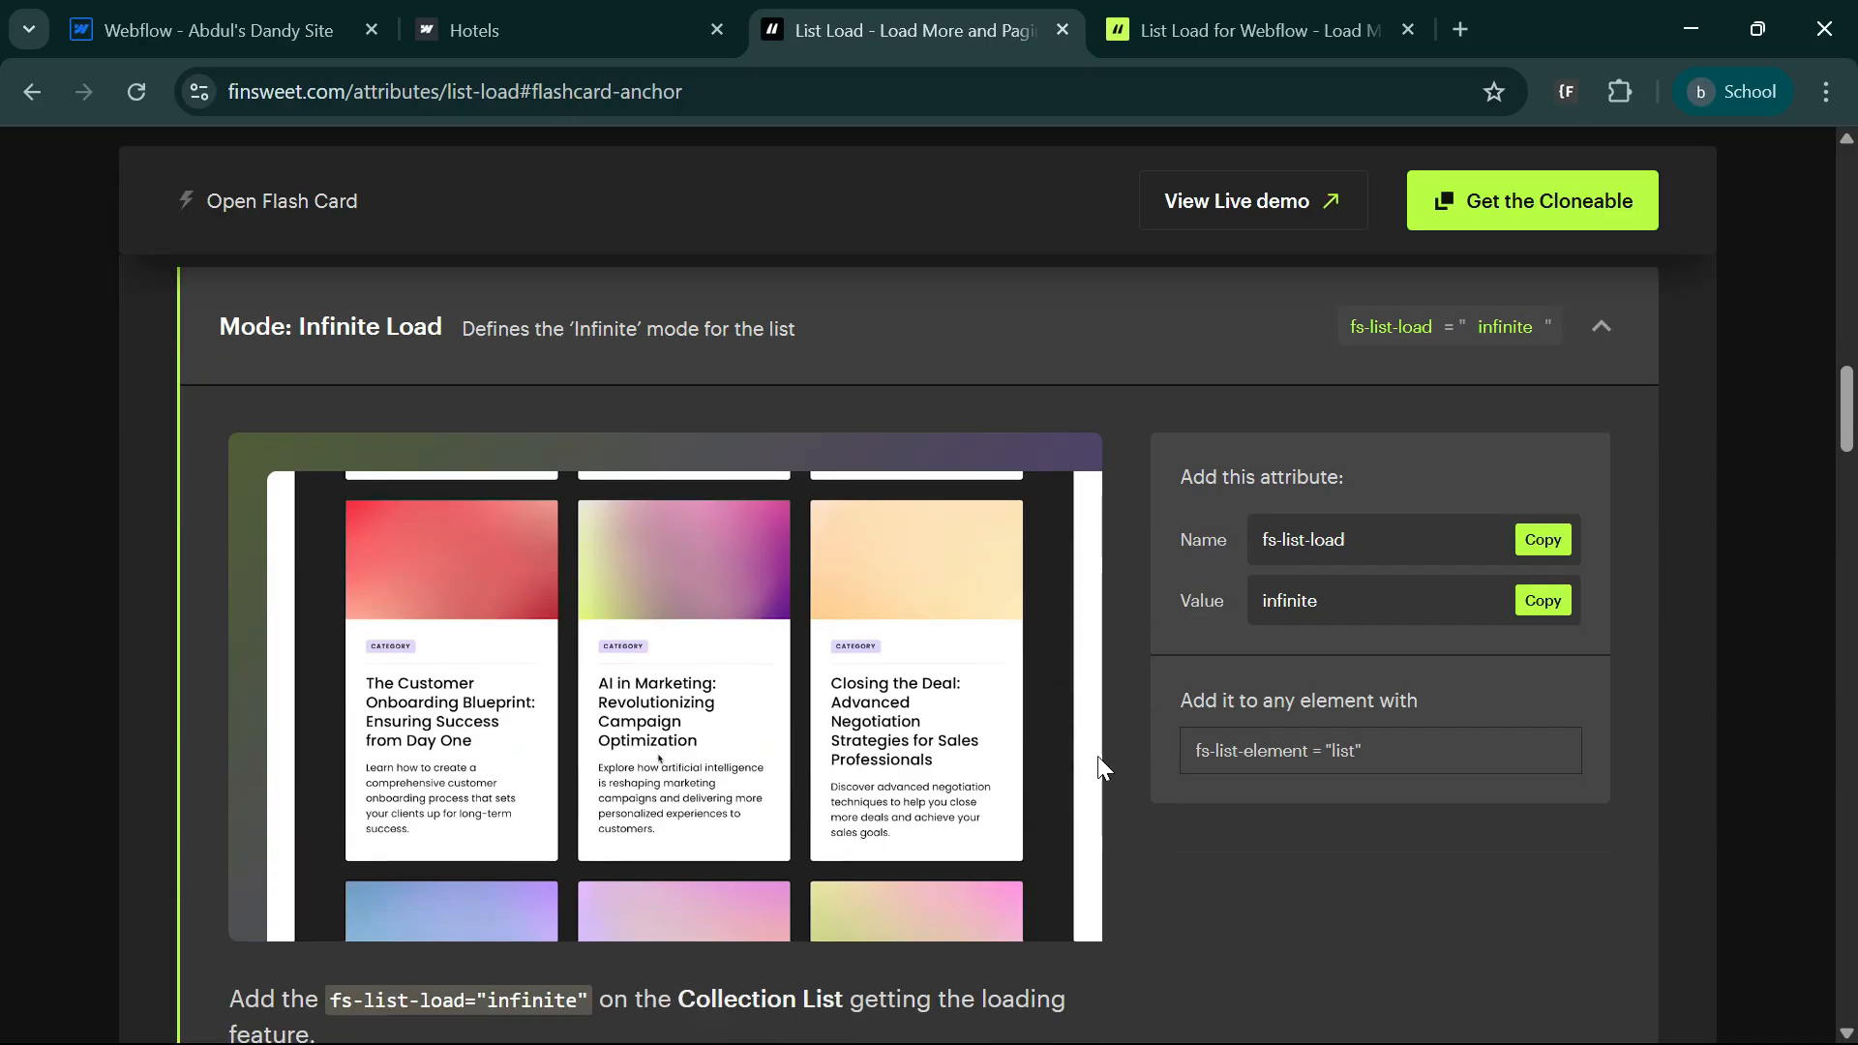
pyautogui.click(1547, 600)
# - Switch to the Webflow Designer and set the hotel list's fs-list-load attribute to infinite
pyautogui.click(306, 13)
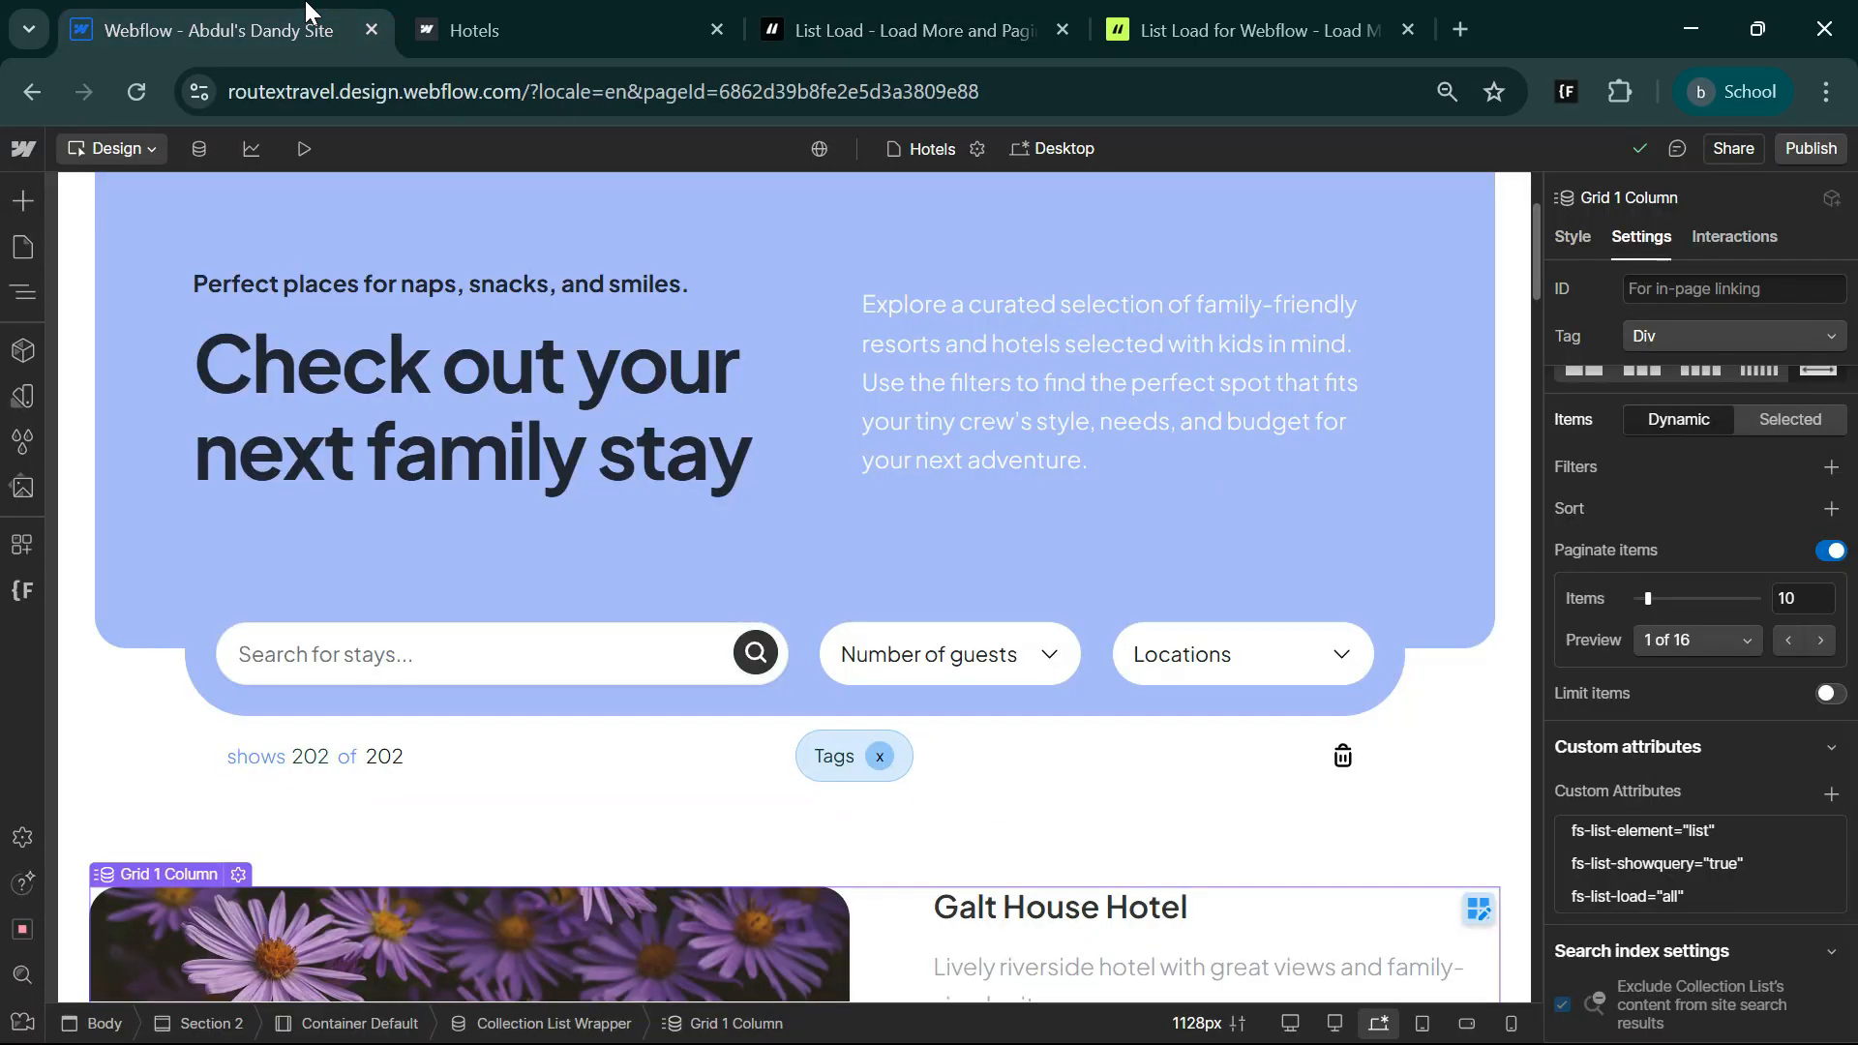
pyautogui.click(1712, 900)
pyautogui.click(1689, 997)
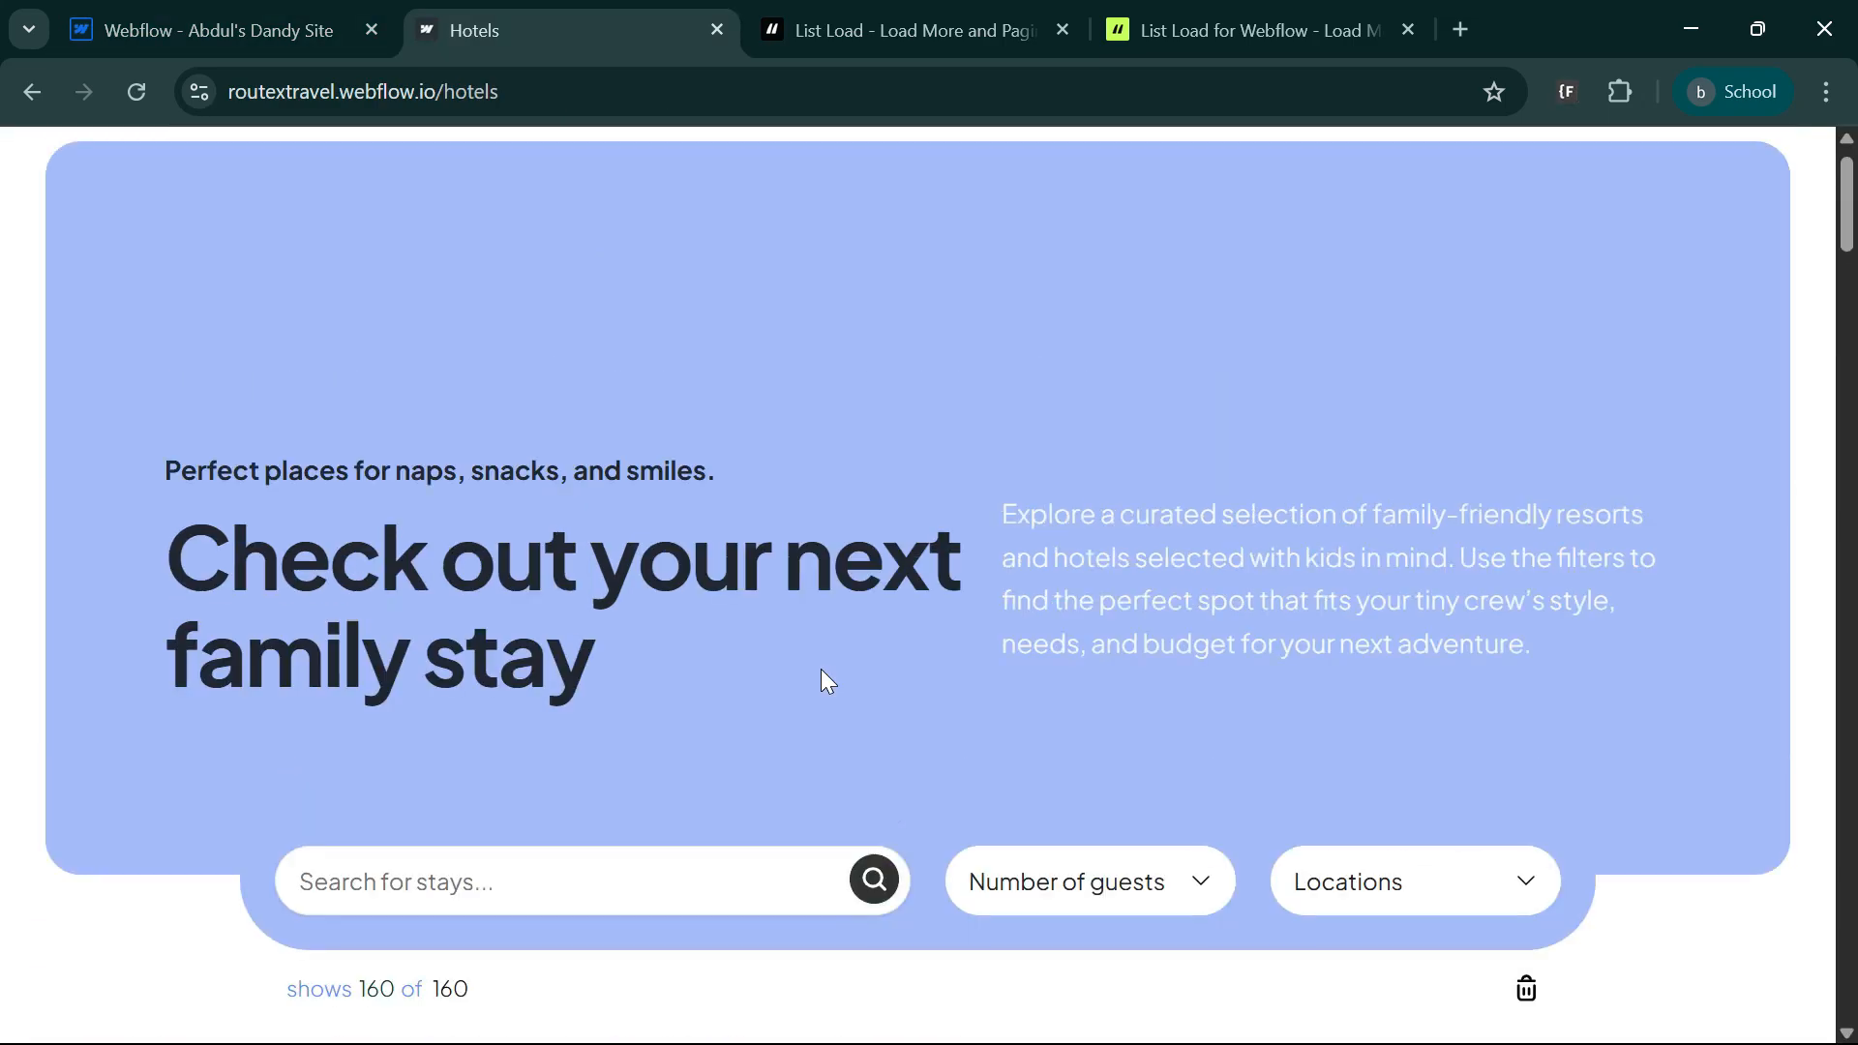
# - Test Infinite Load on the live Hotels page by going down the hotel list through several batches of items
pyautogui.scroll(1, 821, 670)
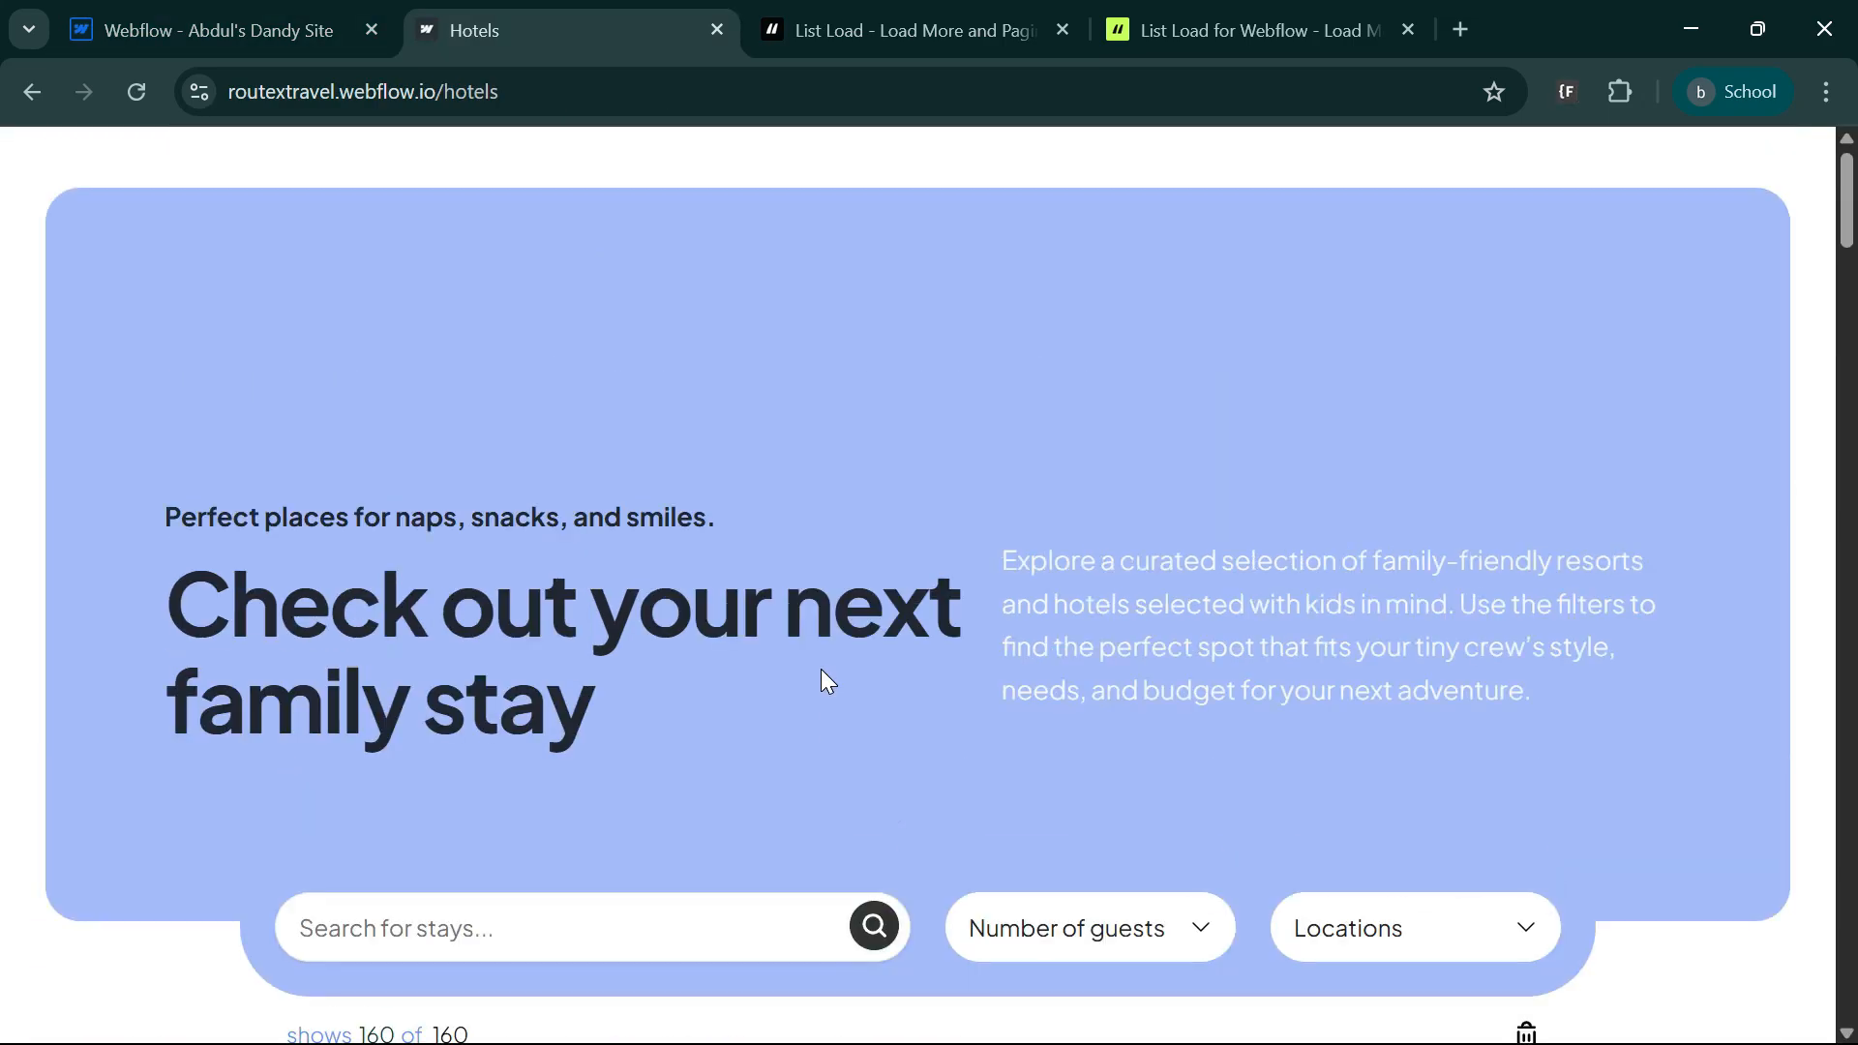
pyautogui.scroll(-5, 820, 670)
pyautogui.scroll(-20, 820, 670)
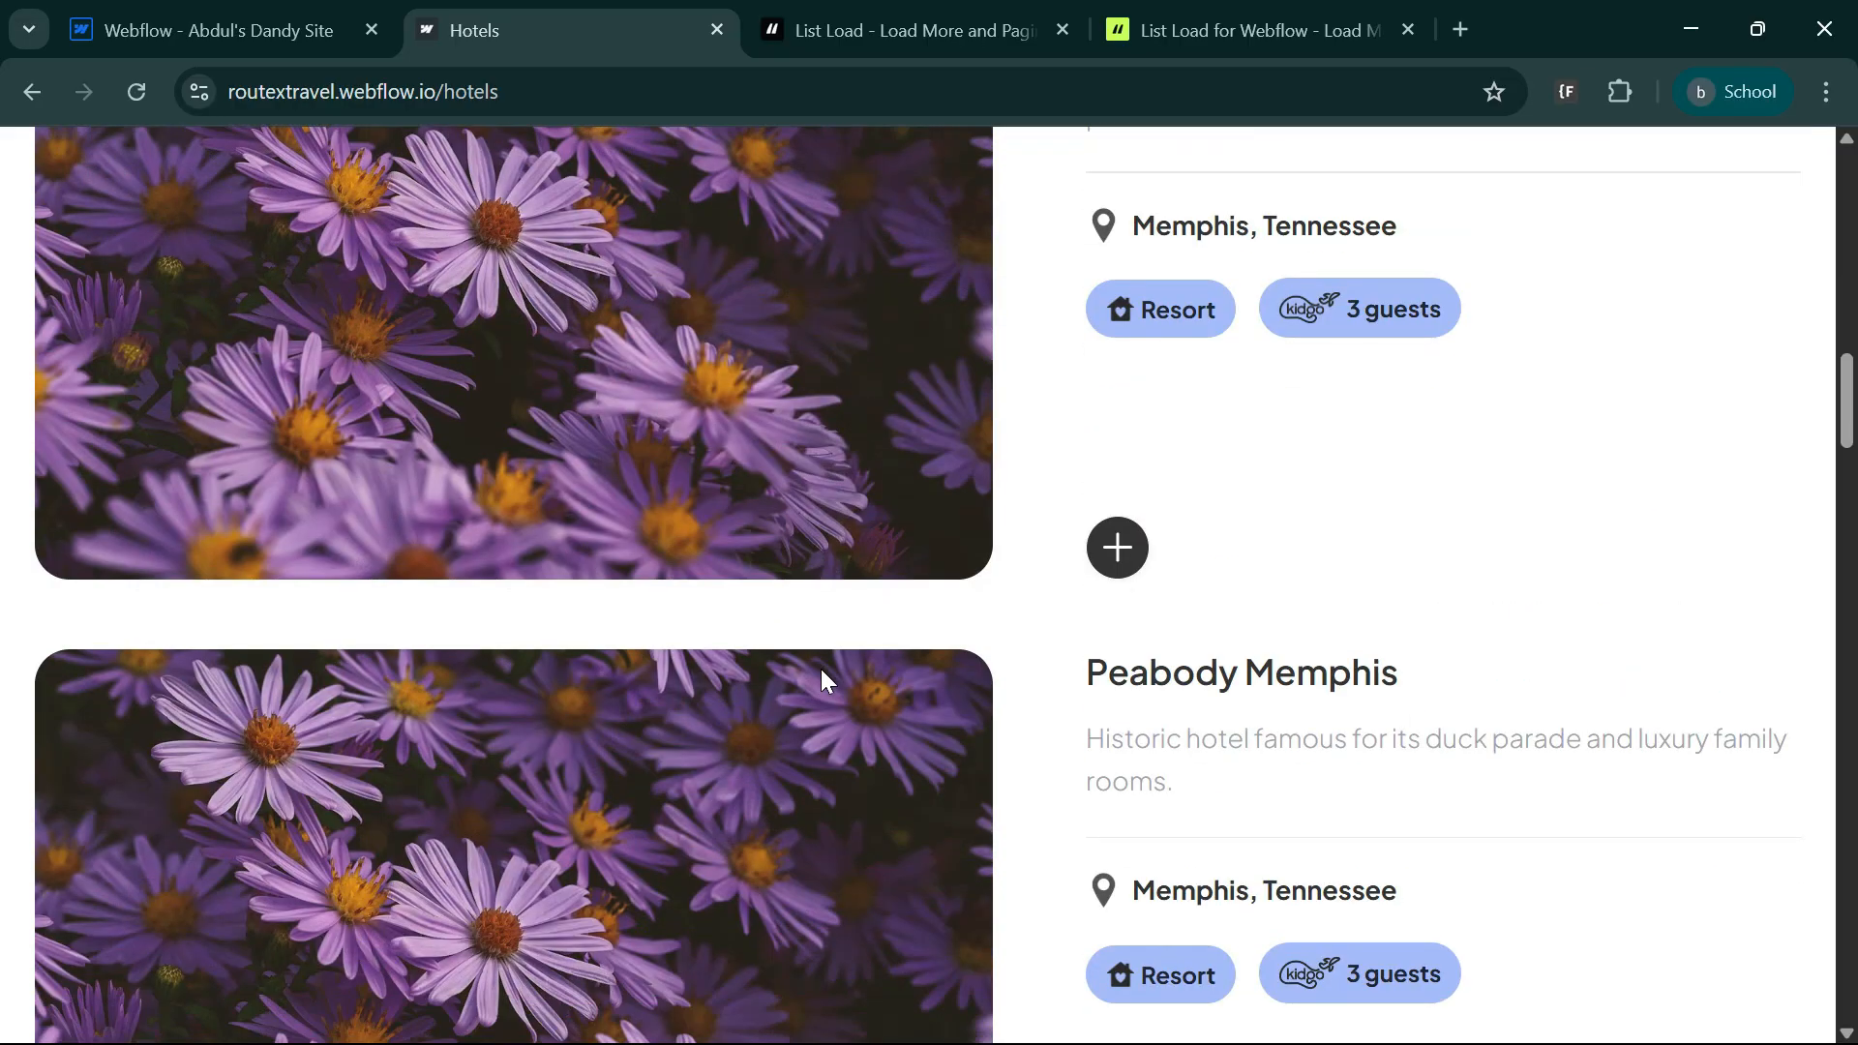
pyautogui.scroll(-18, 821, 669)
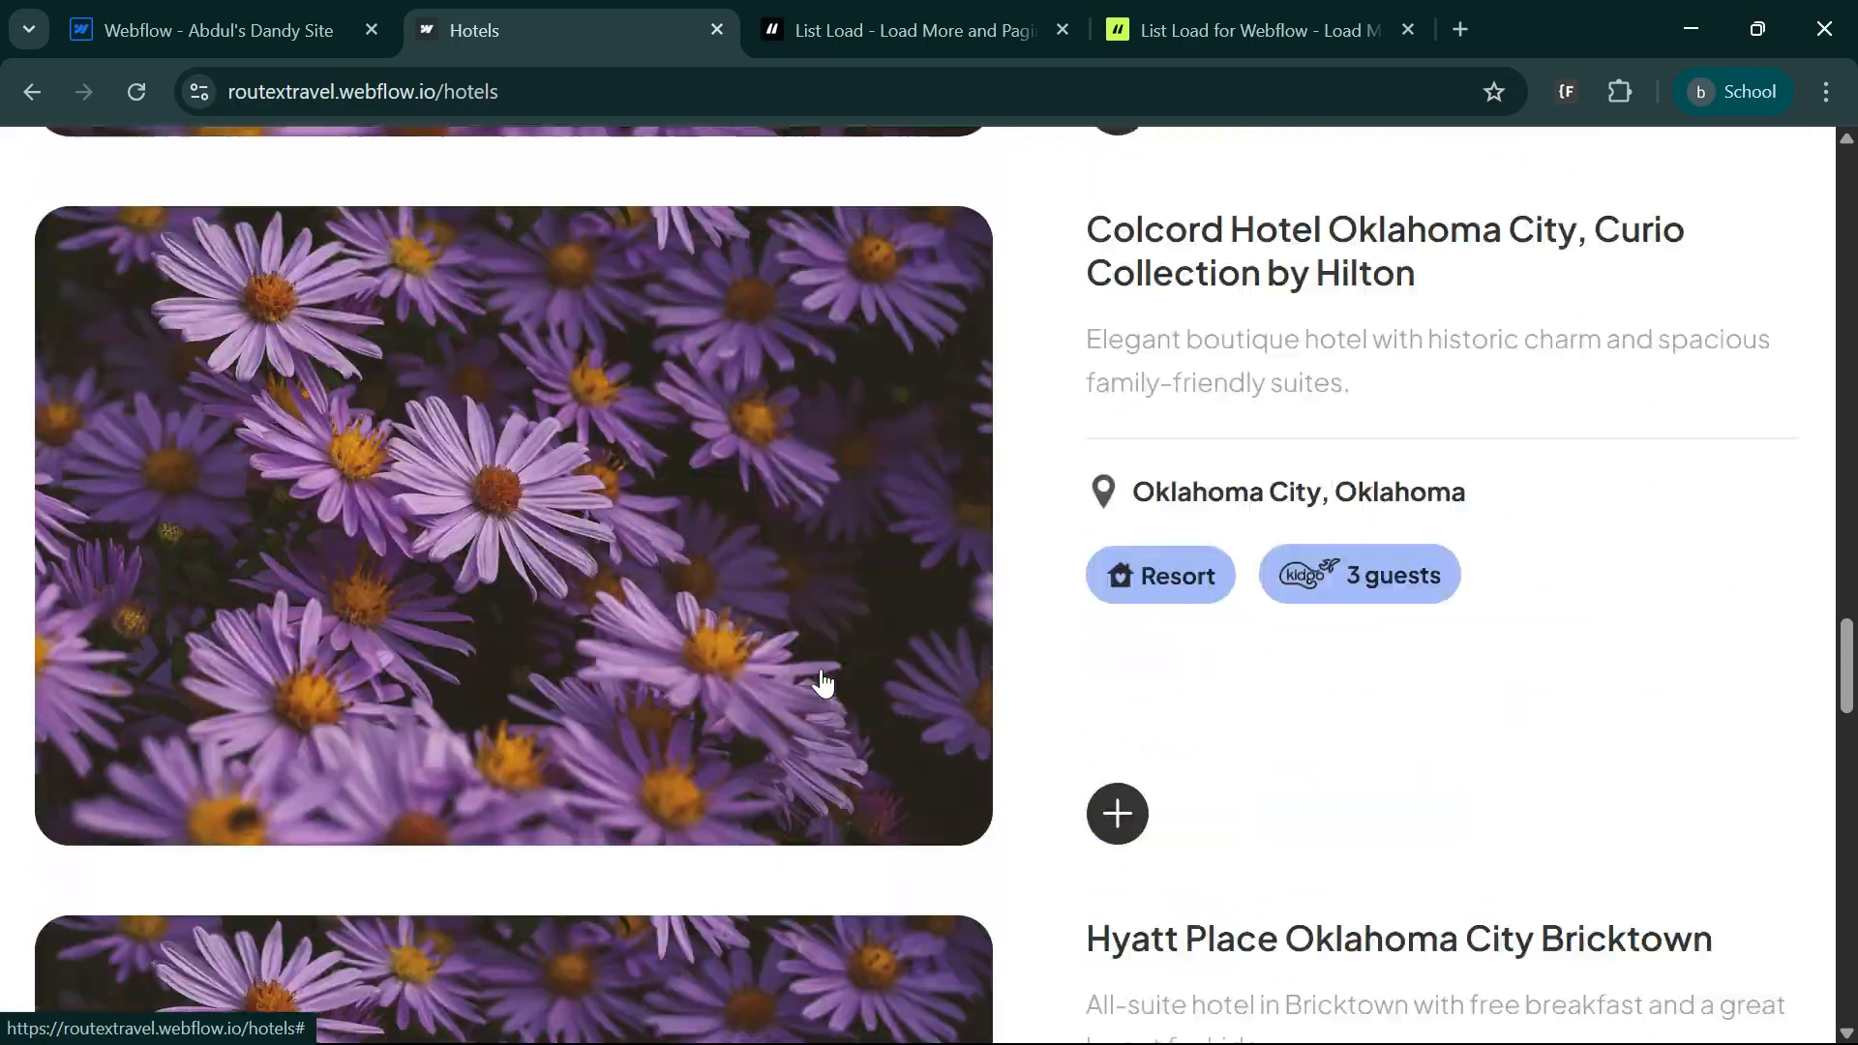
pyautogui.scroll(-9, 821, 682)
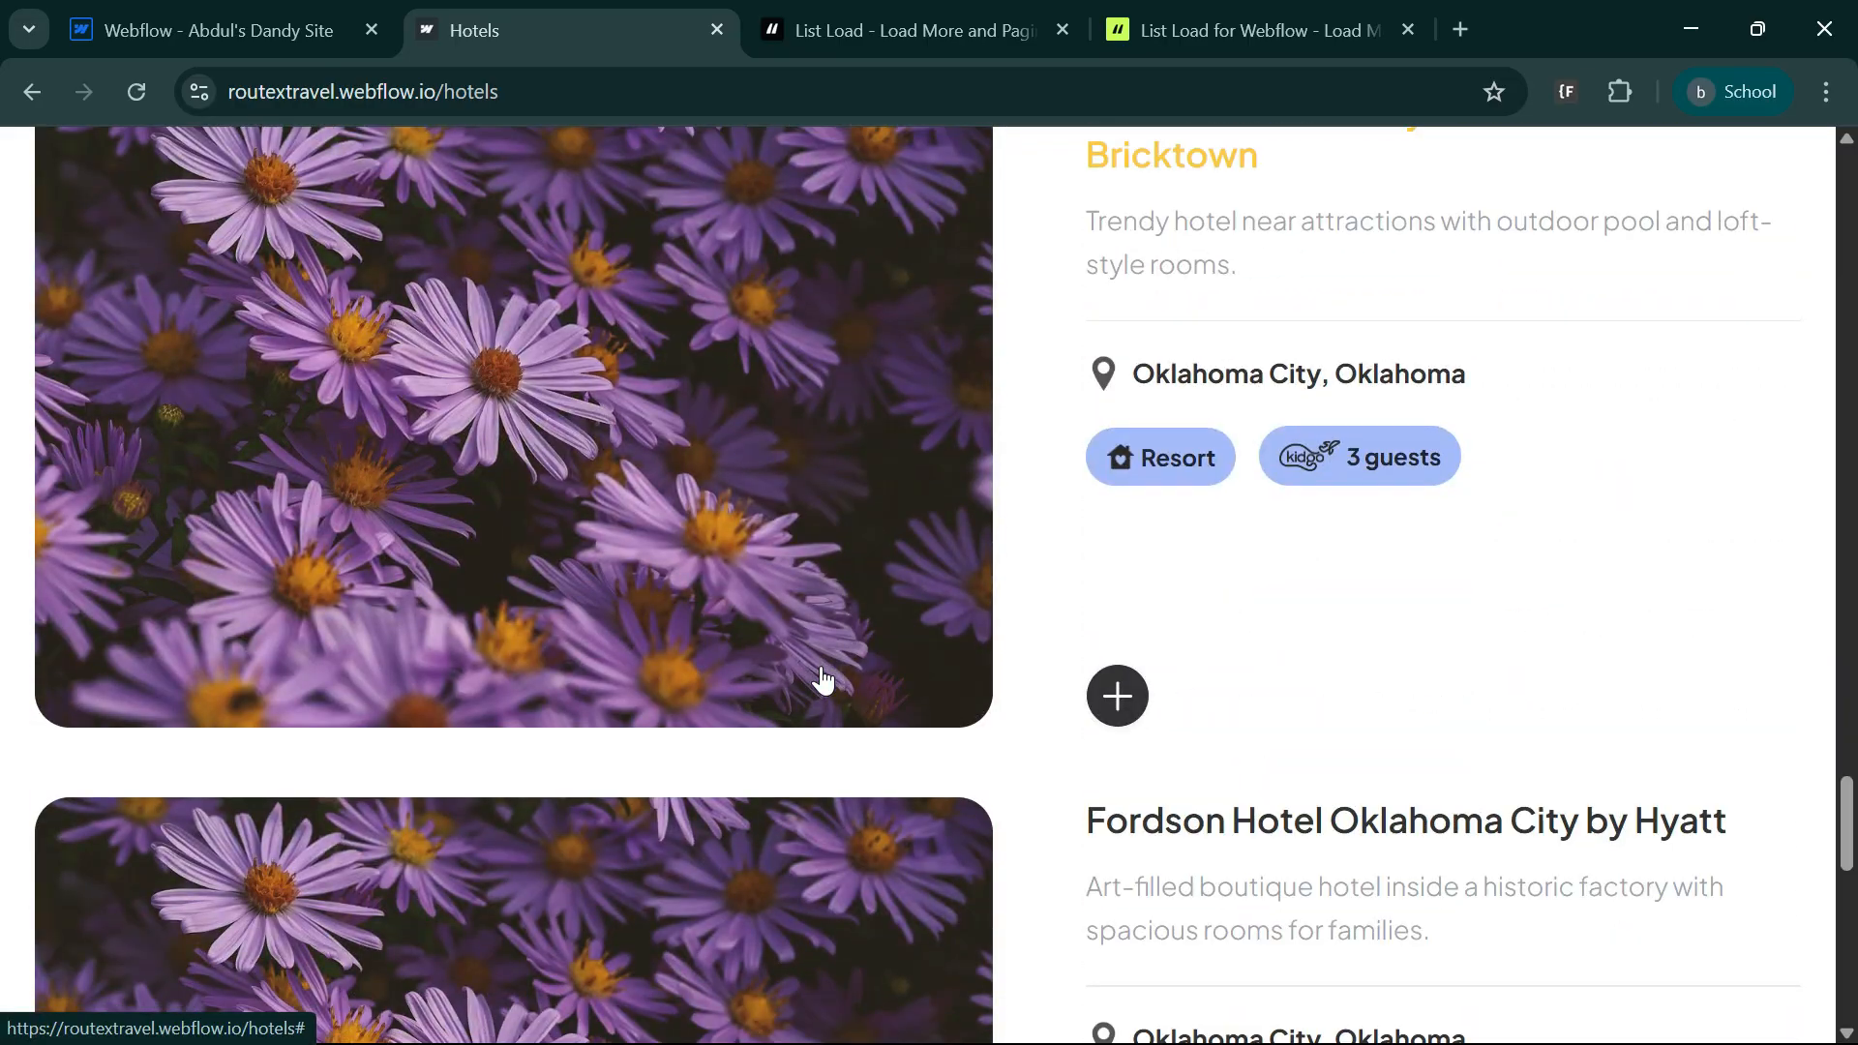
pyautogui.scroll(-19, 820, 681)
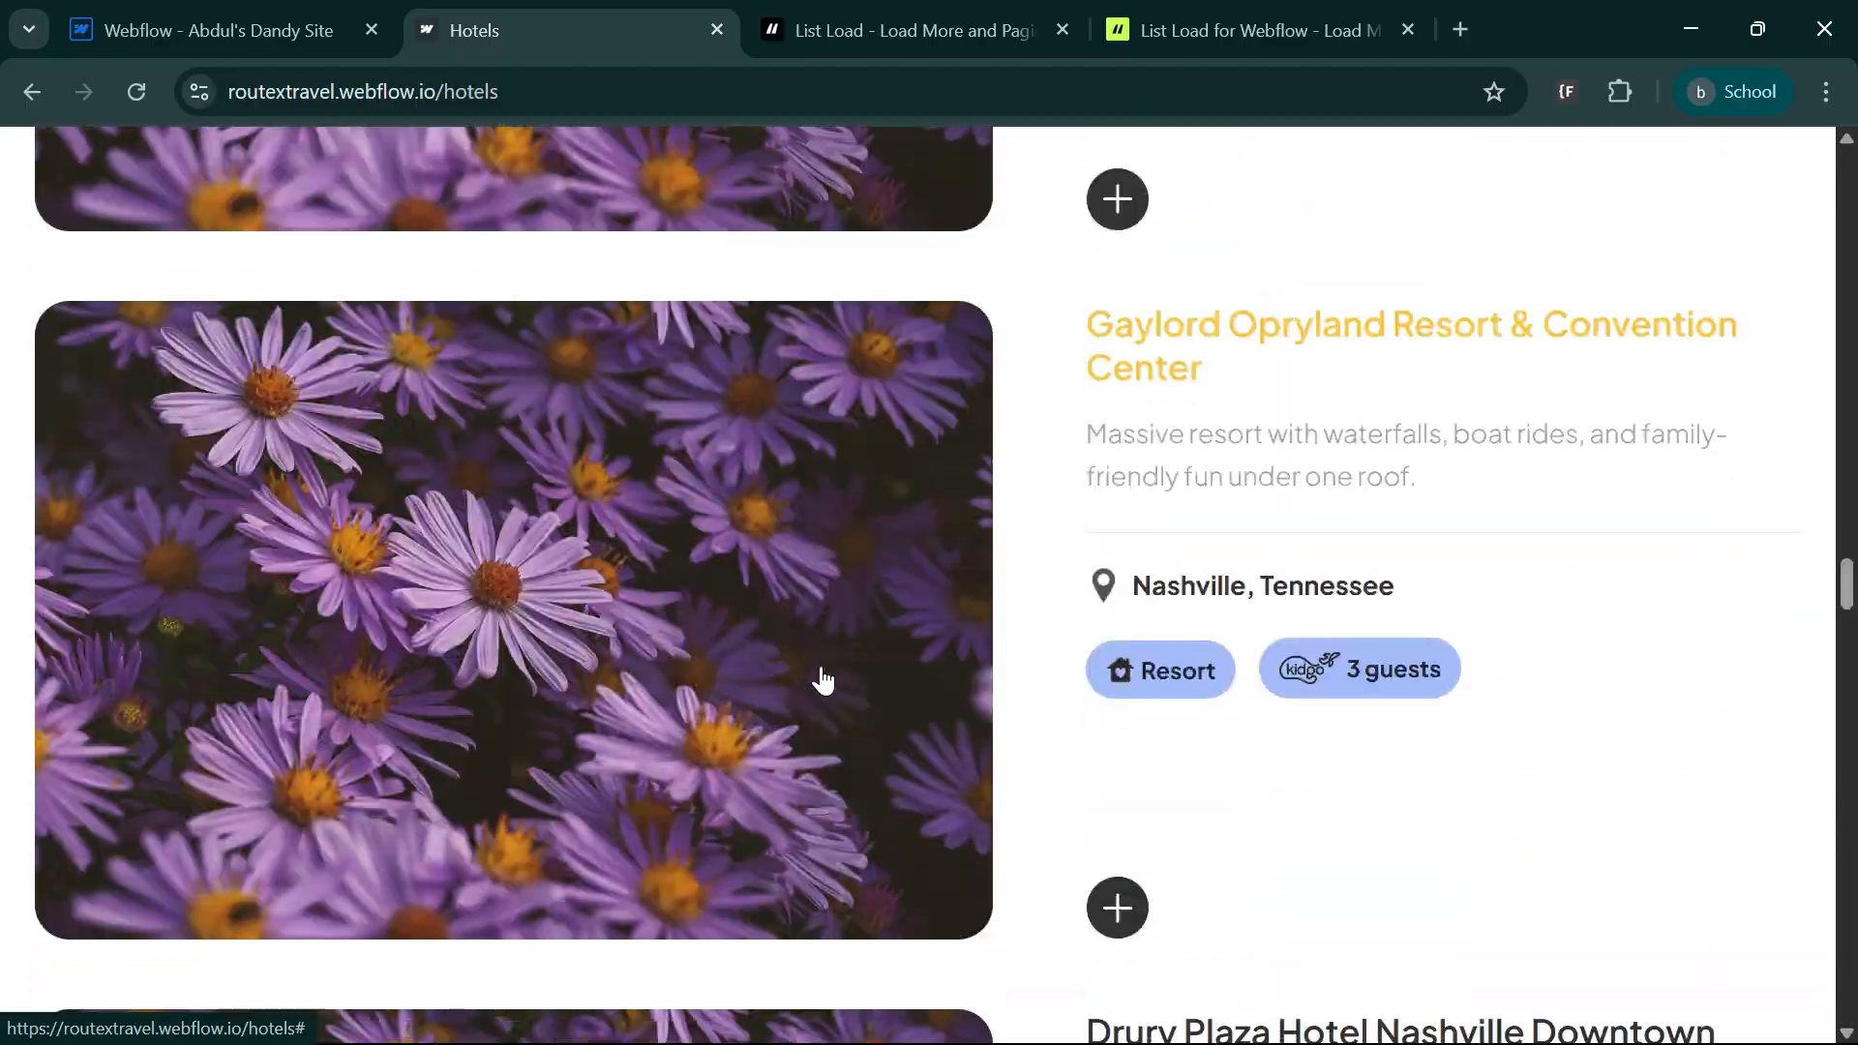
pyautogui.scroll(-16, 823, 680)
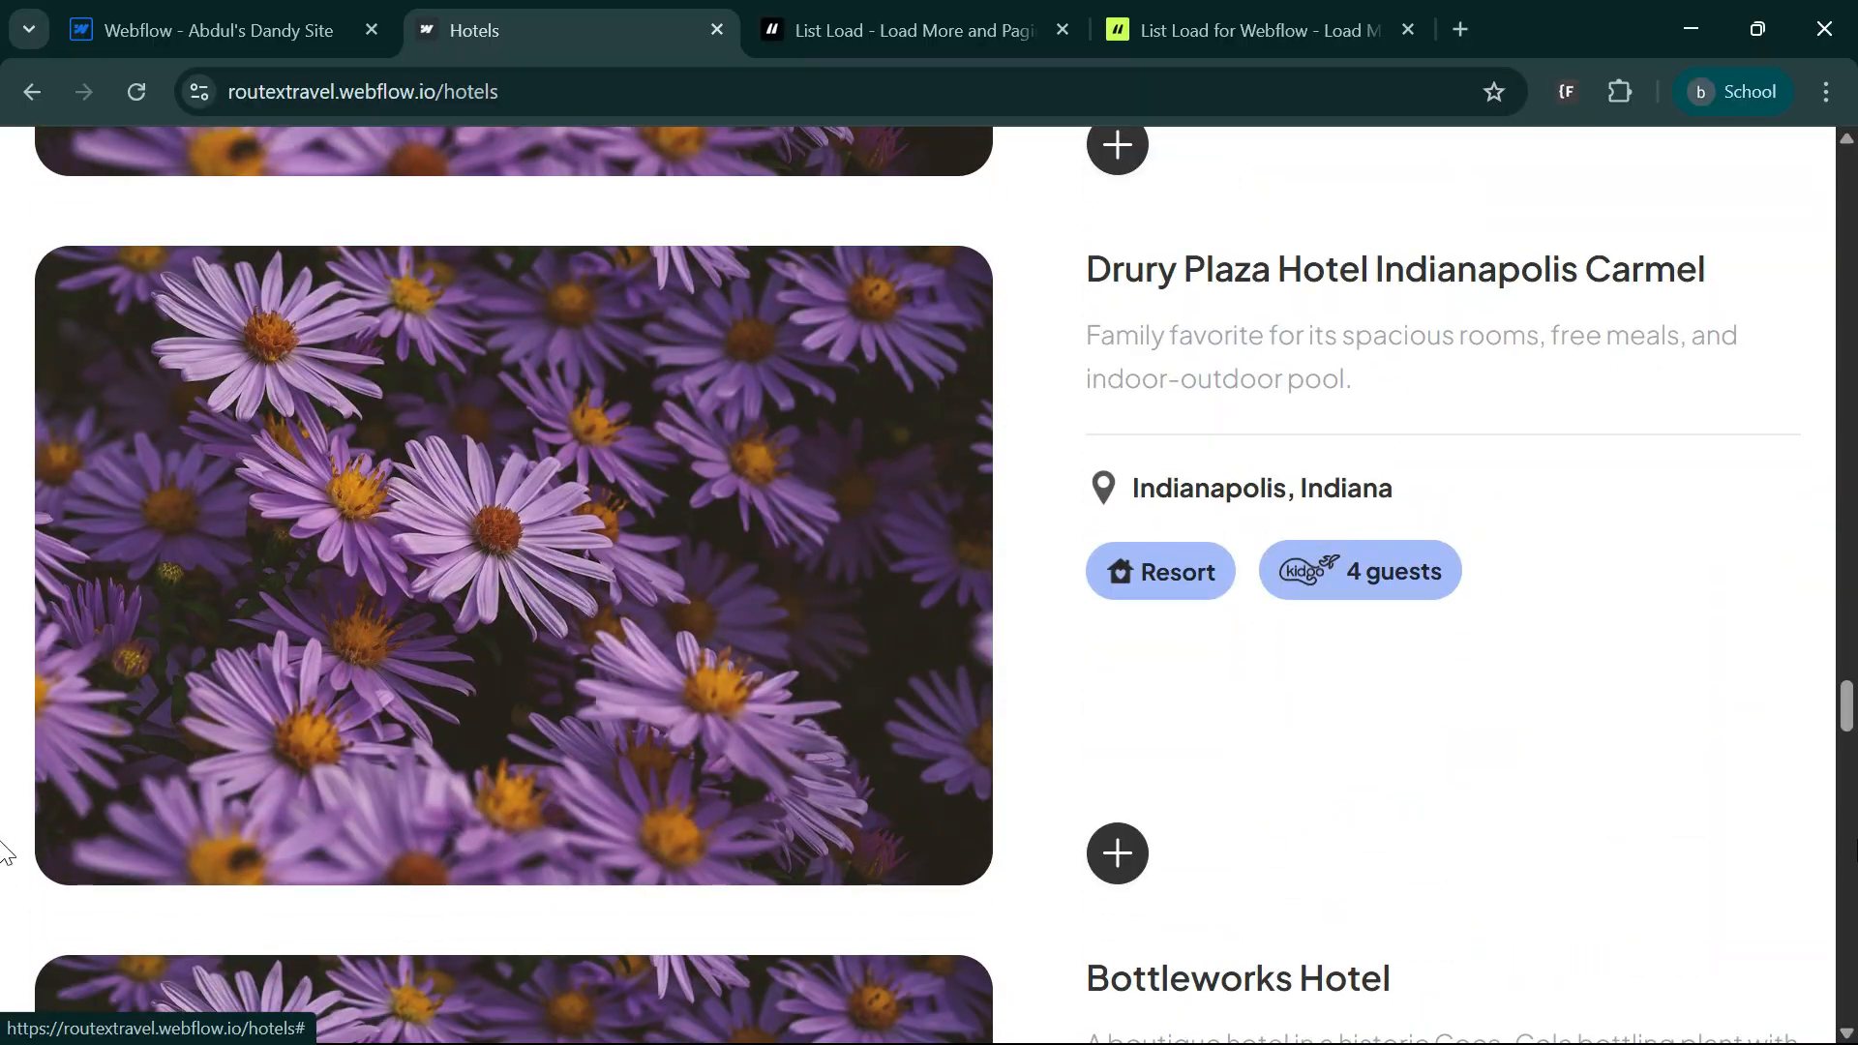
pyautogui.scroll(-15, 1454, 832)
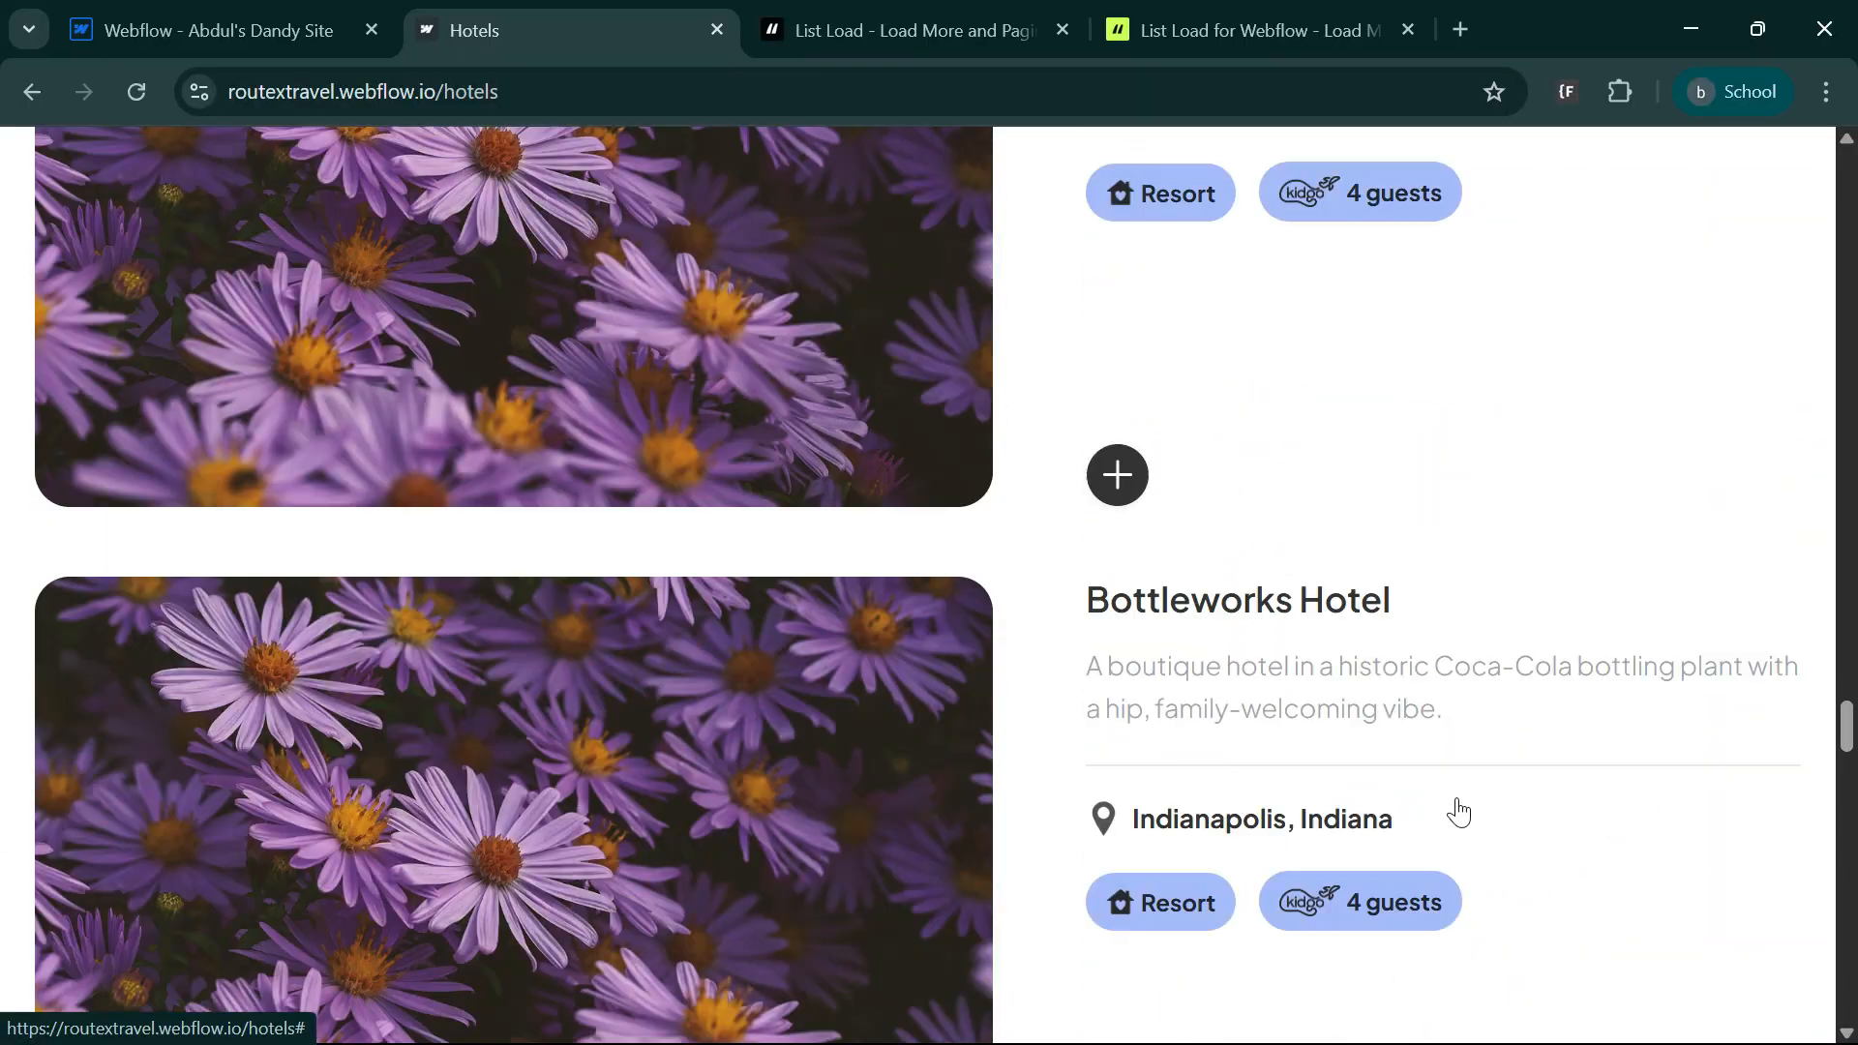
pyautogui.scroll(-5, 1459, 813)
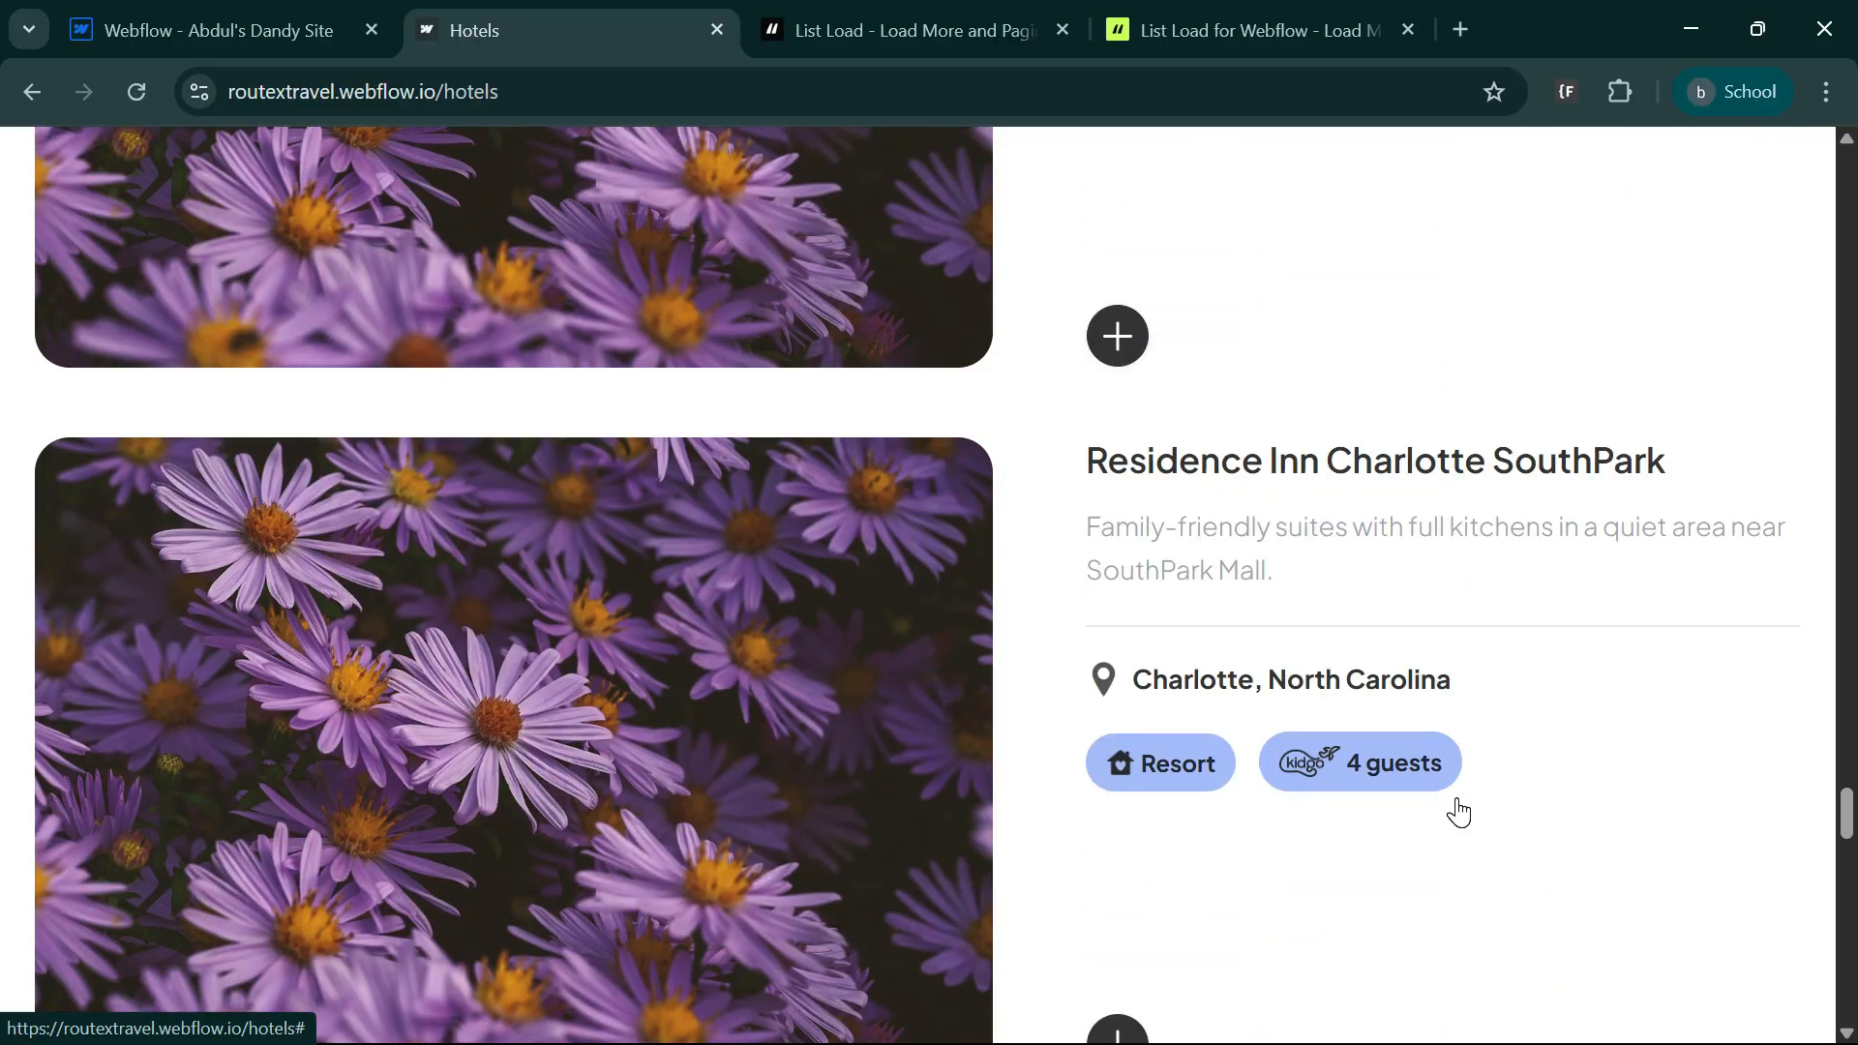
pyautogui.scroll(-13, 1459, 811)
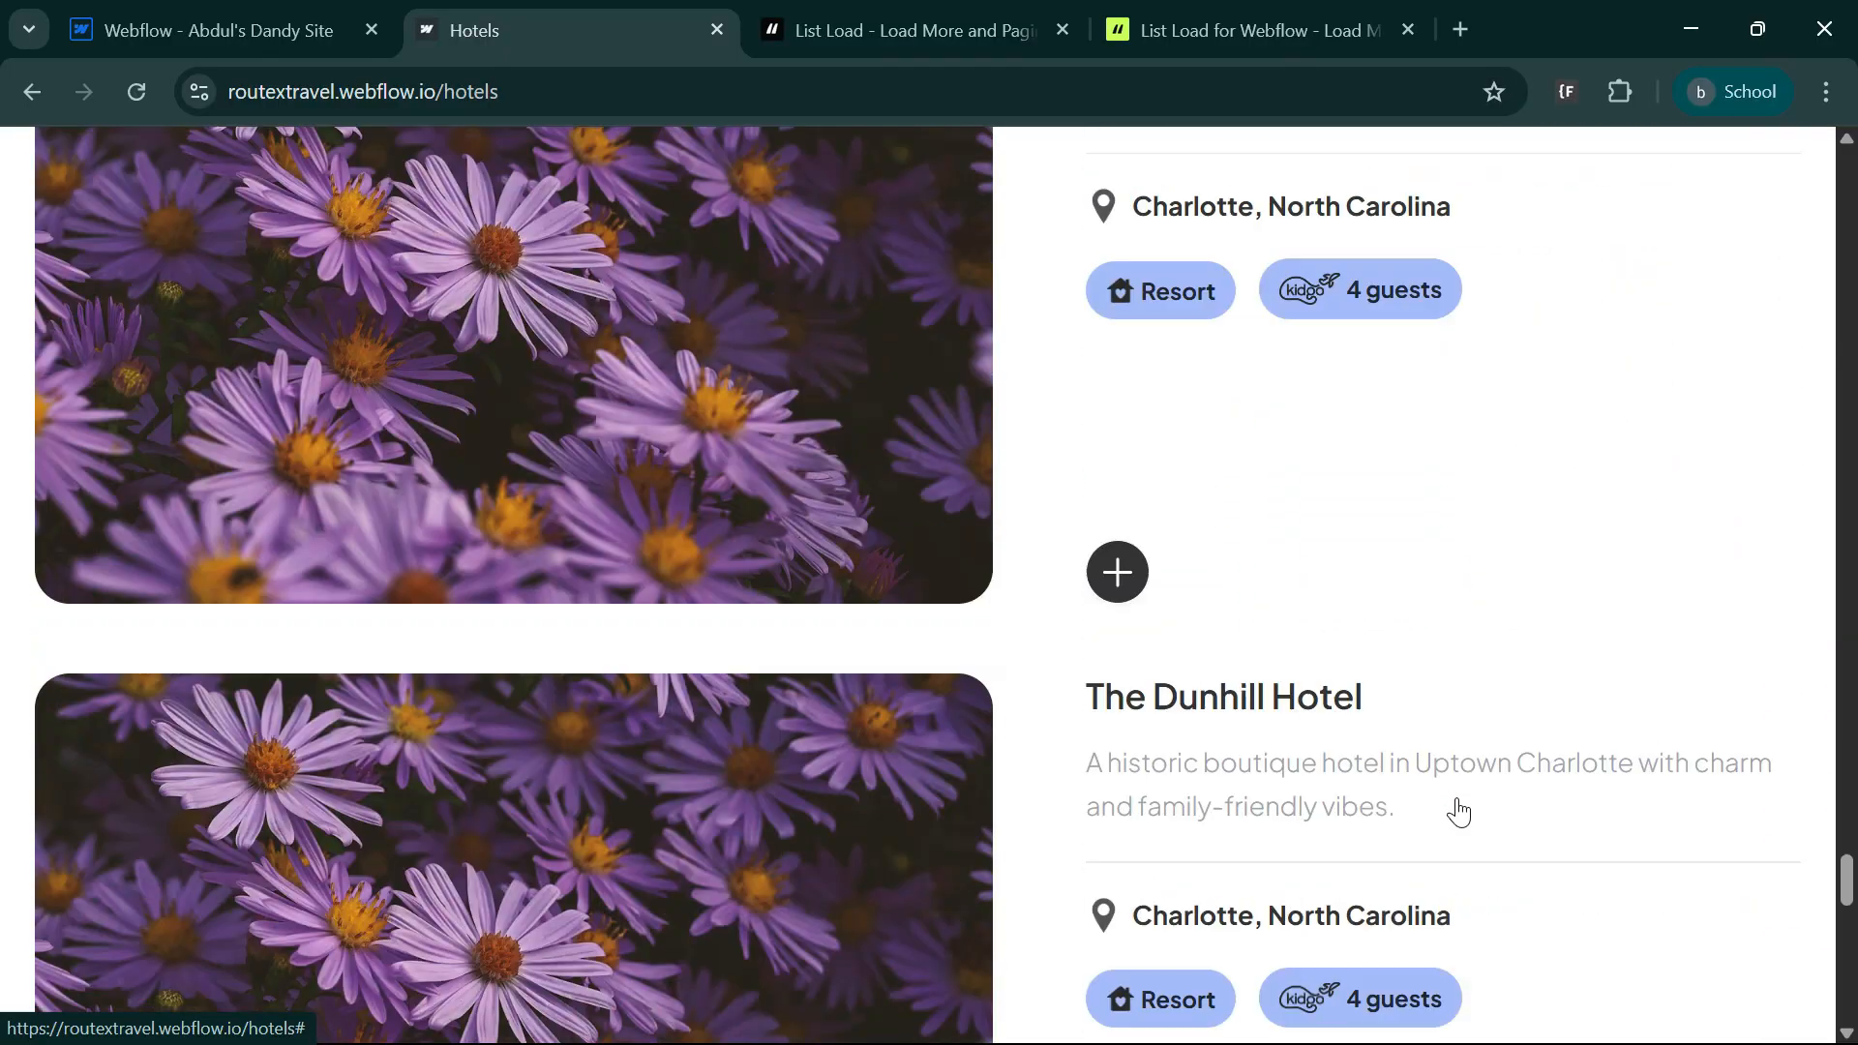
pyautogui.scroll(-20, 1459, 810)
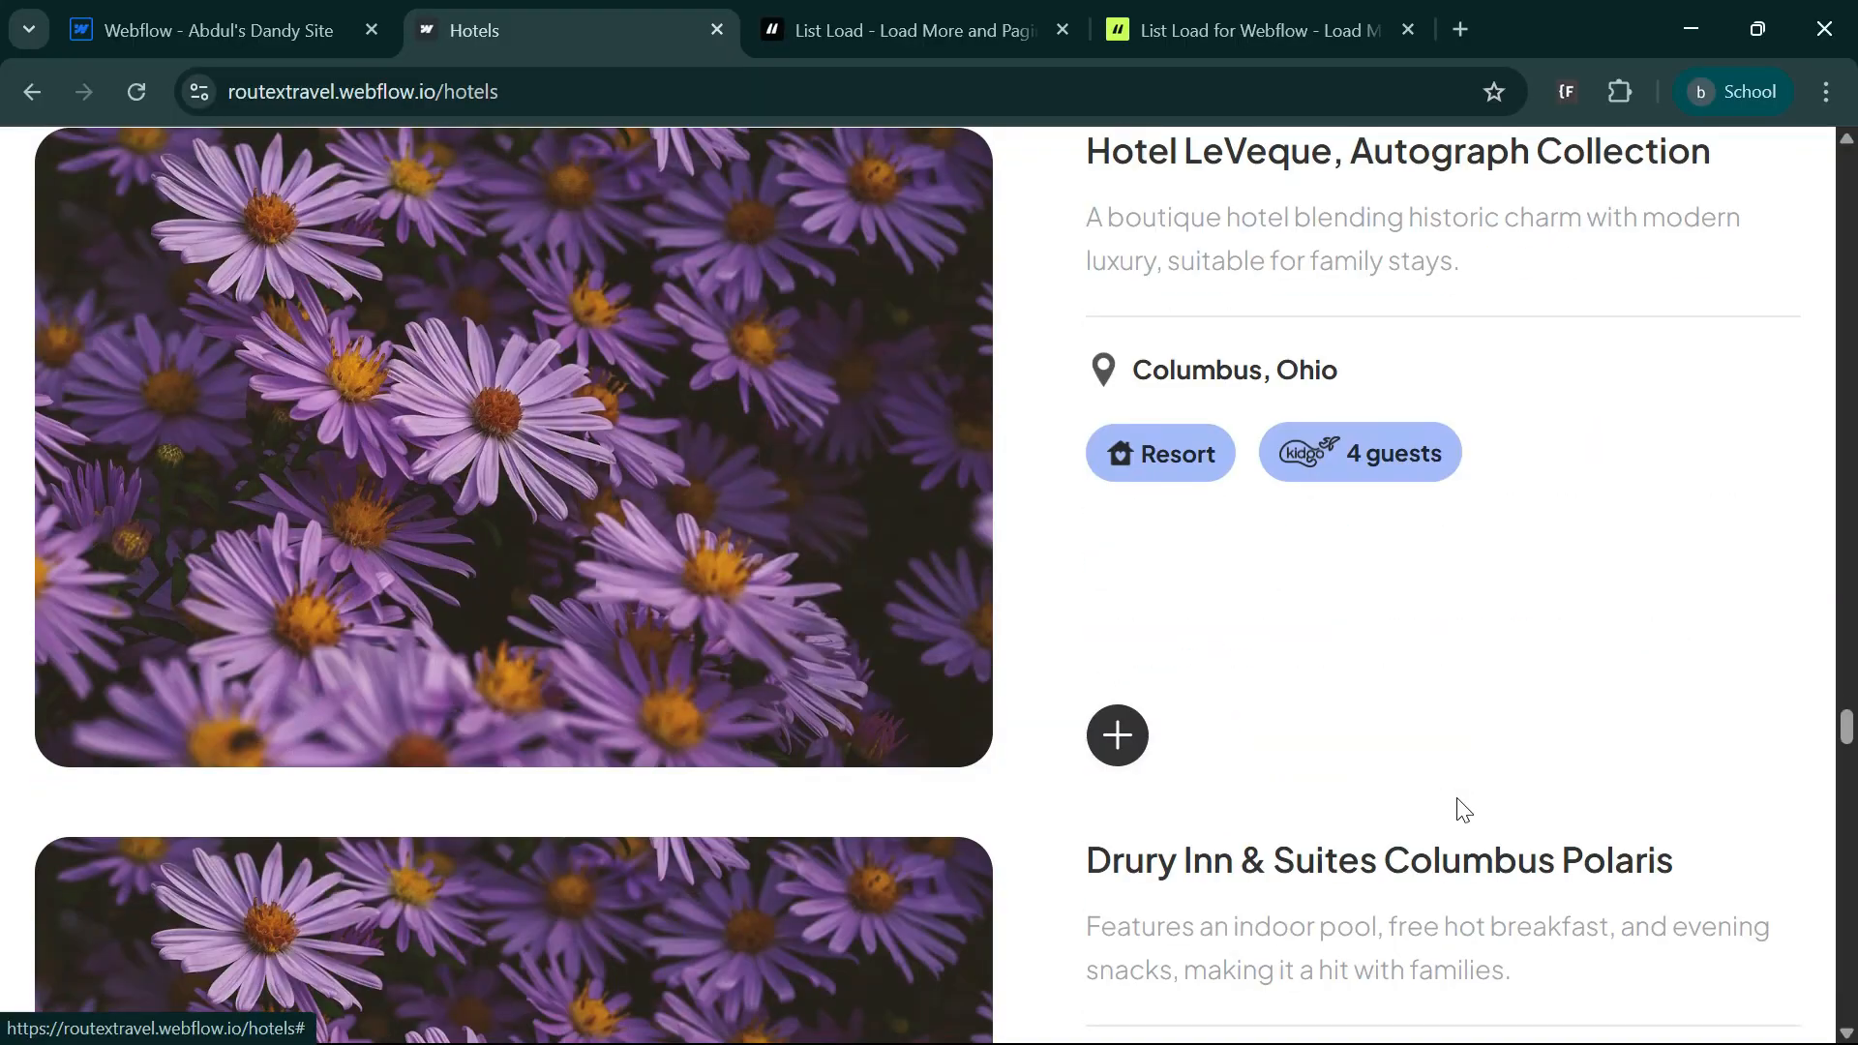
pyautogui.scroll(-8, 1459, 811)
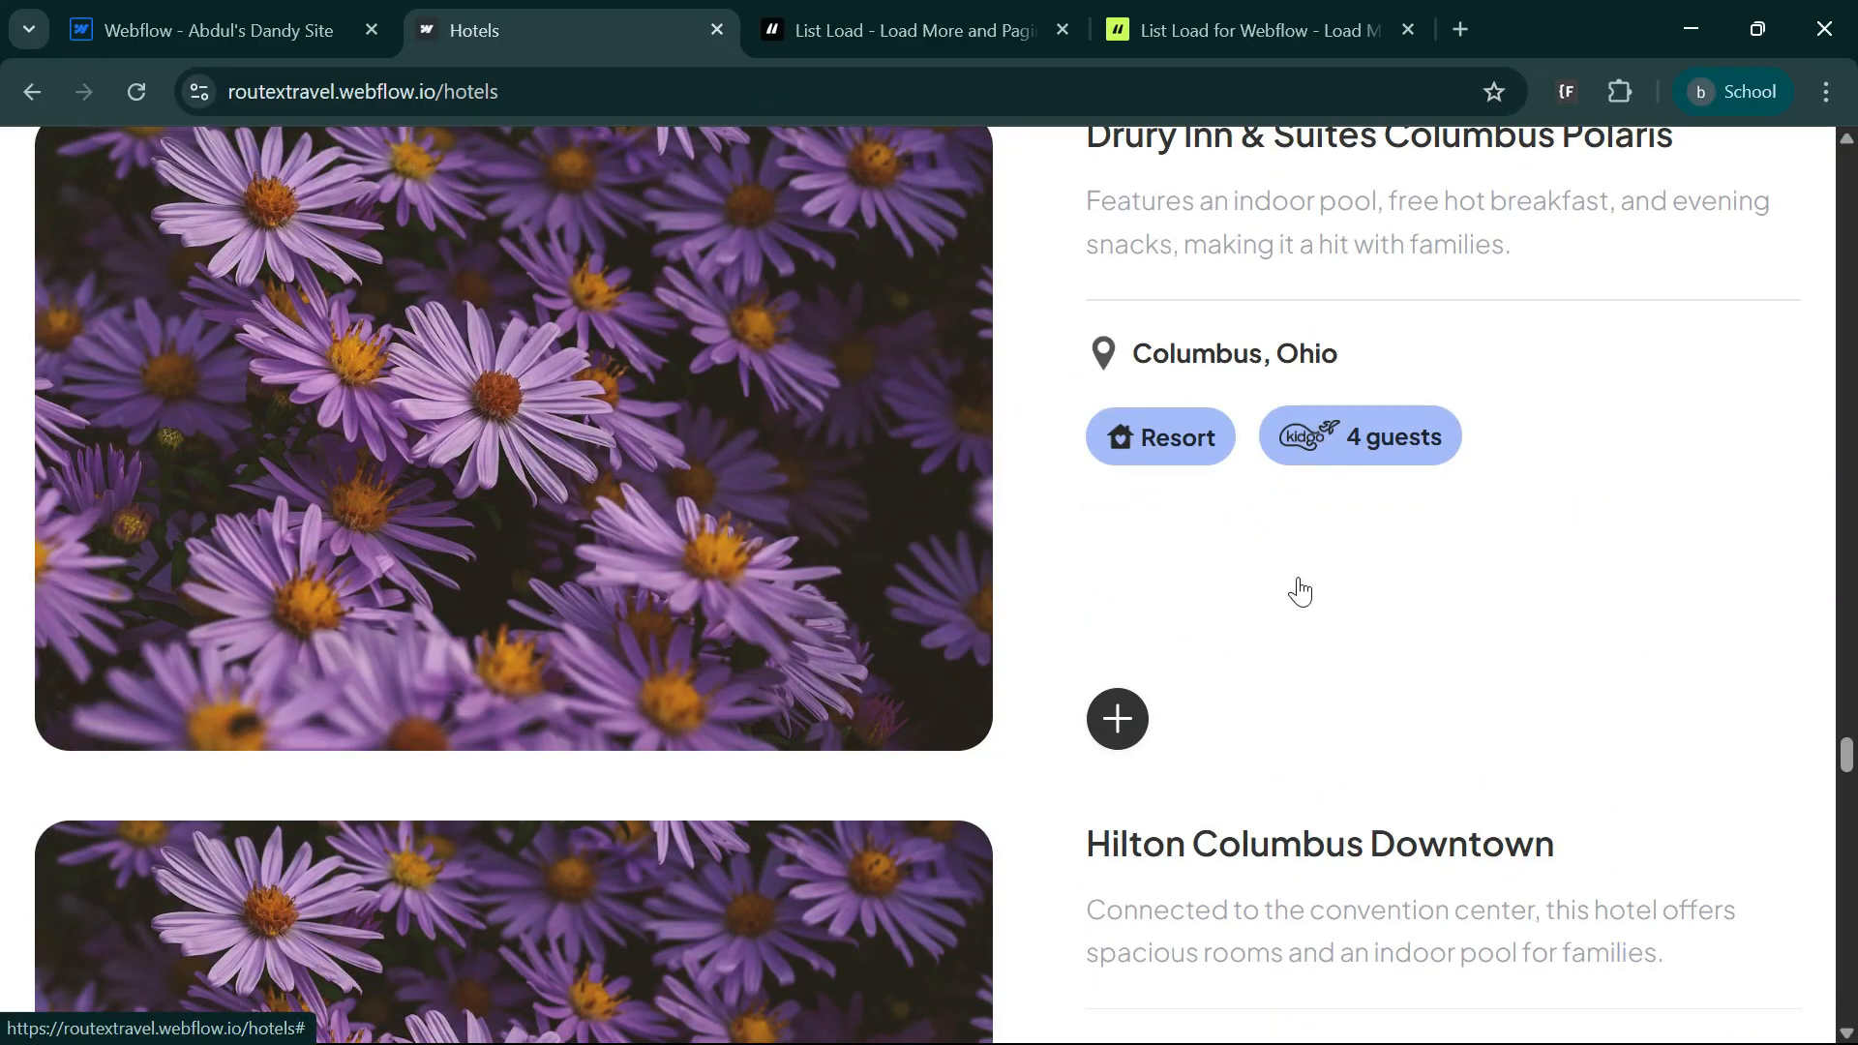
# - Return to the documentation, collapse the Mode: Infinite Load instructions and expand the Enable Paginate Items instructions
pyautogui.click(924, 24)
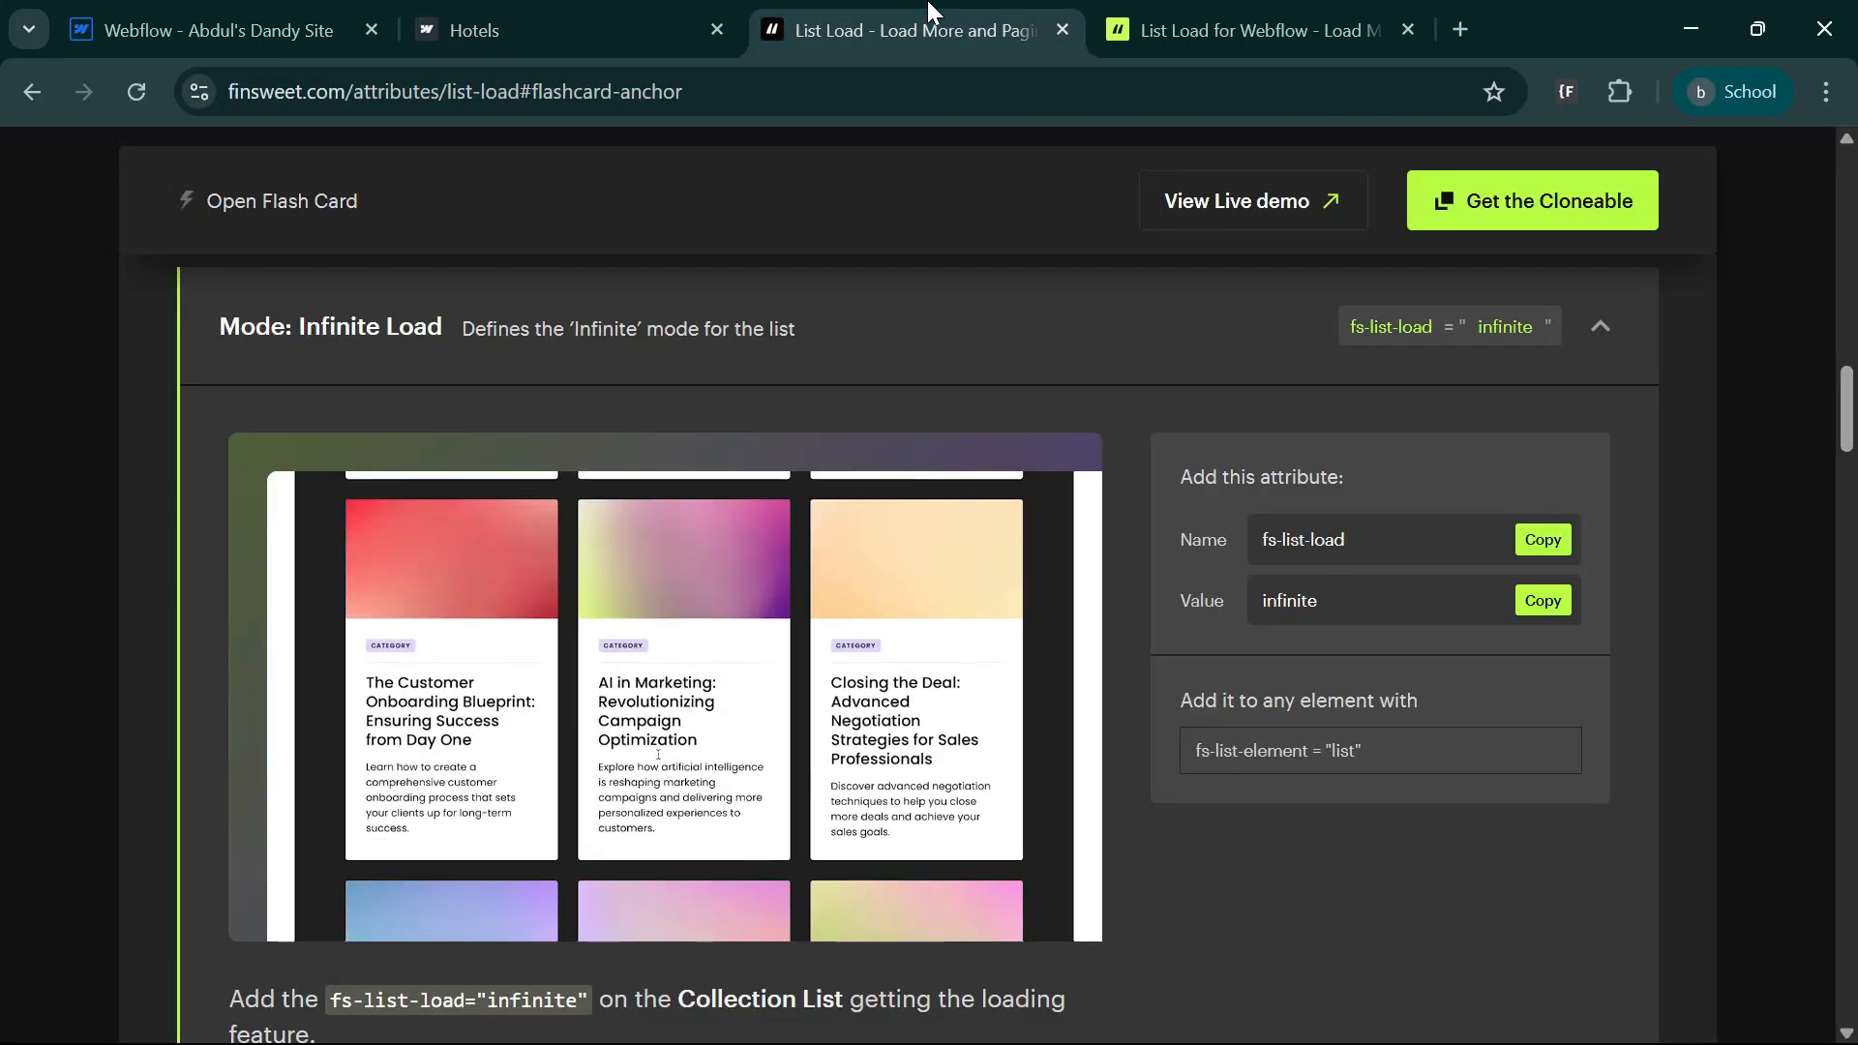
pyautogui.click(774, 322)
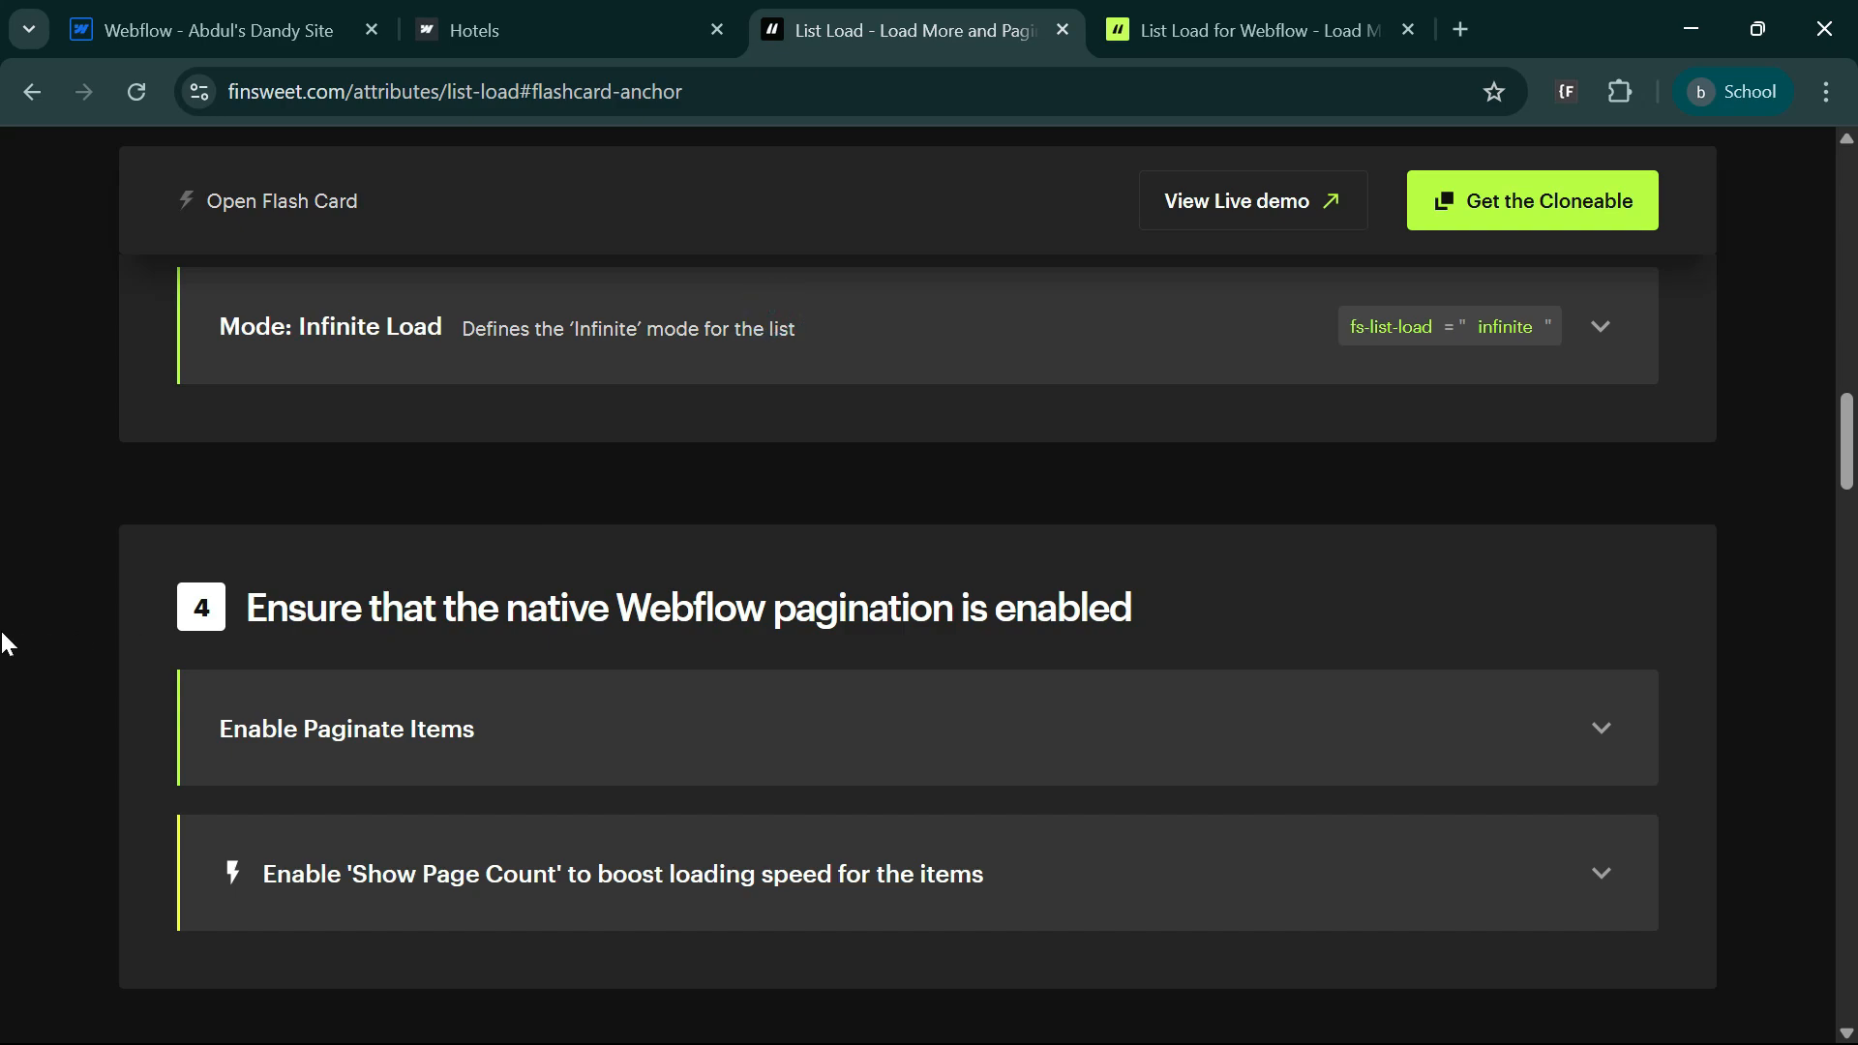
pyautogui.scroll(-3, 48, 557)
pyautogui.click(512, 445)
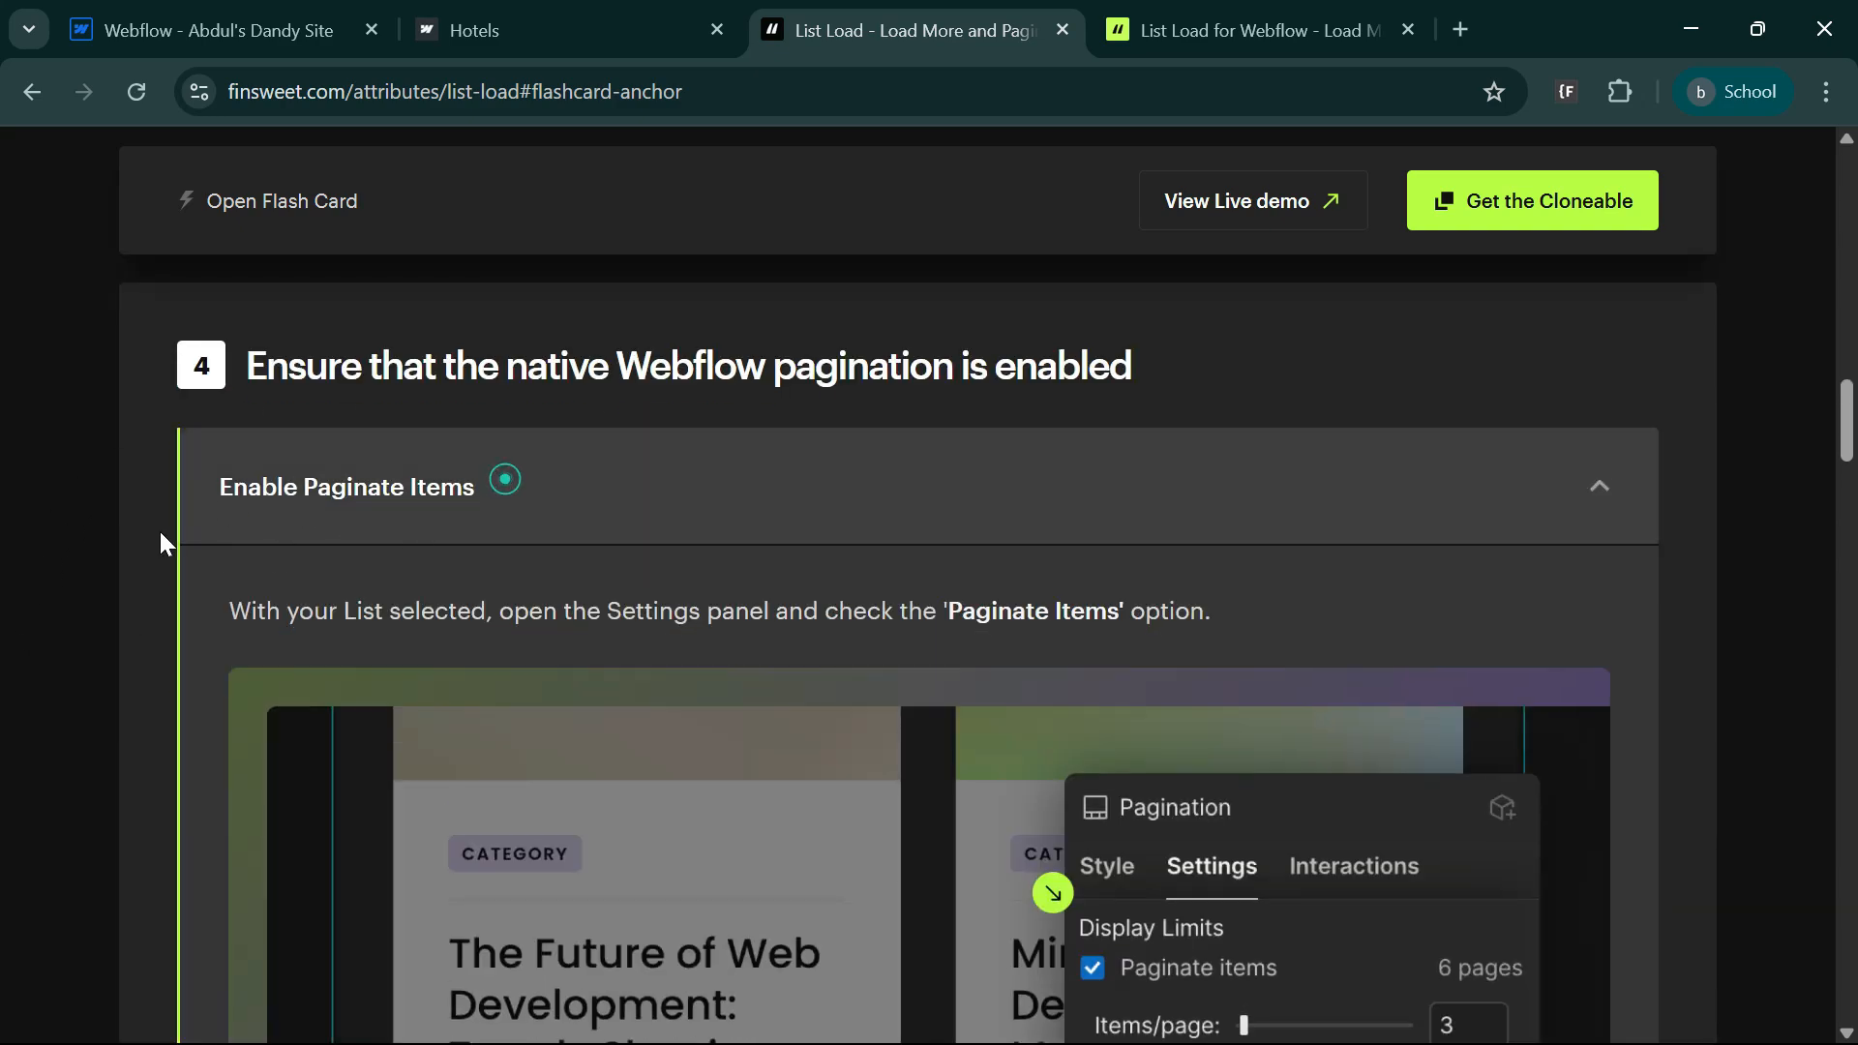
# - Review and collapse the Enable Paginate Items instructions, and look briefly at the 'Show Page Count' loading speed instructions
pyautogui.scroll(-3, 1514, 598)
pyautogui.scroll(3, 871, 663)
pyautogui.click(711, 513)
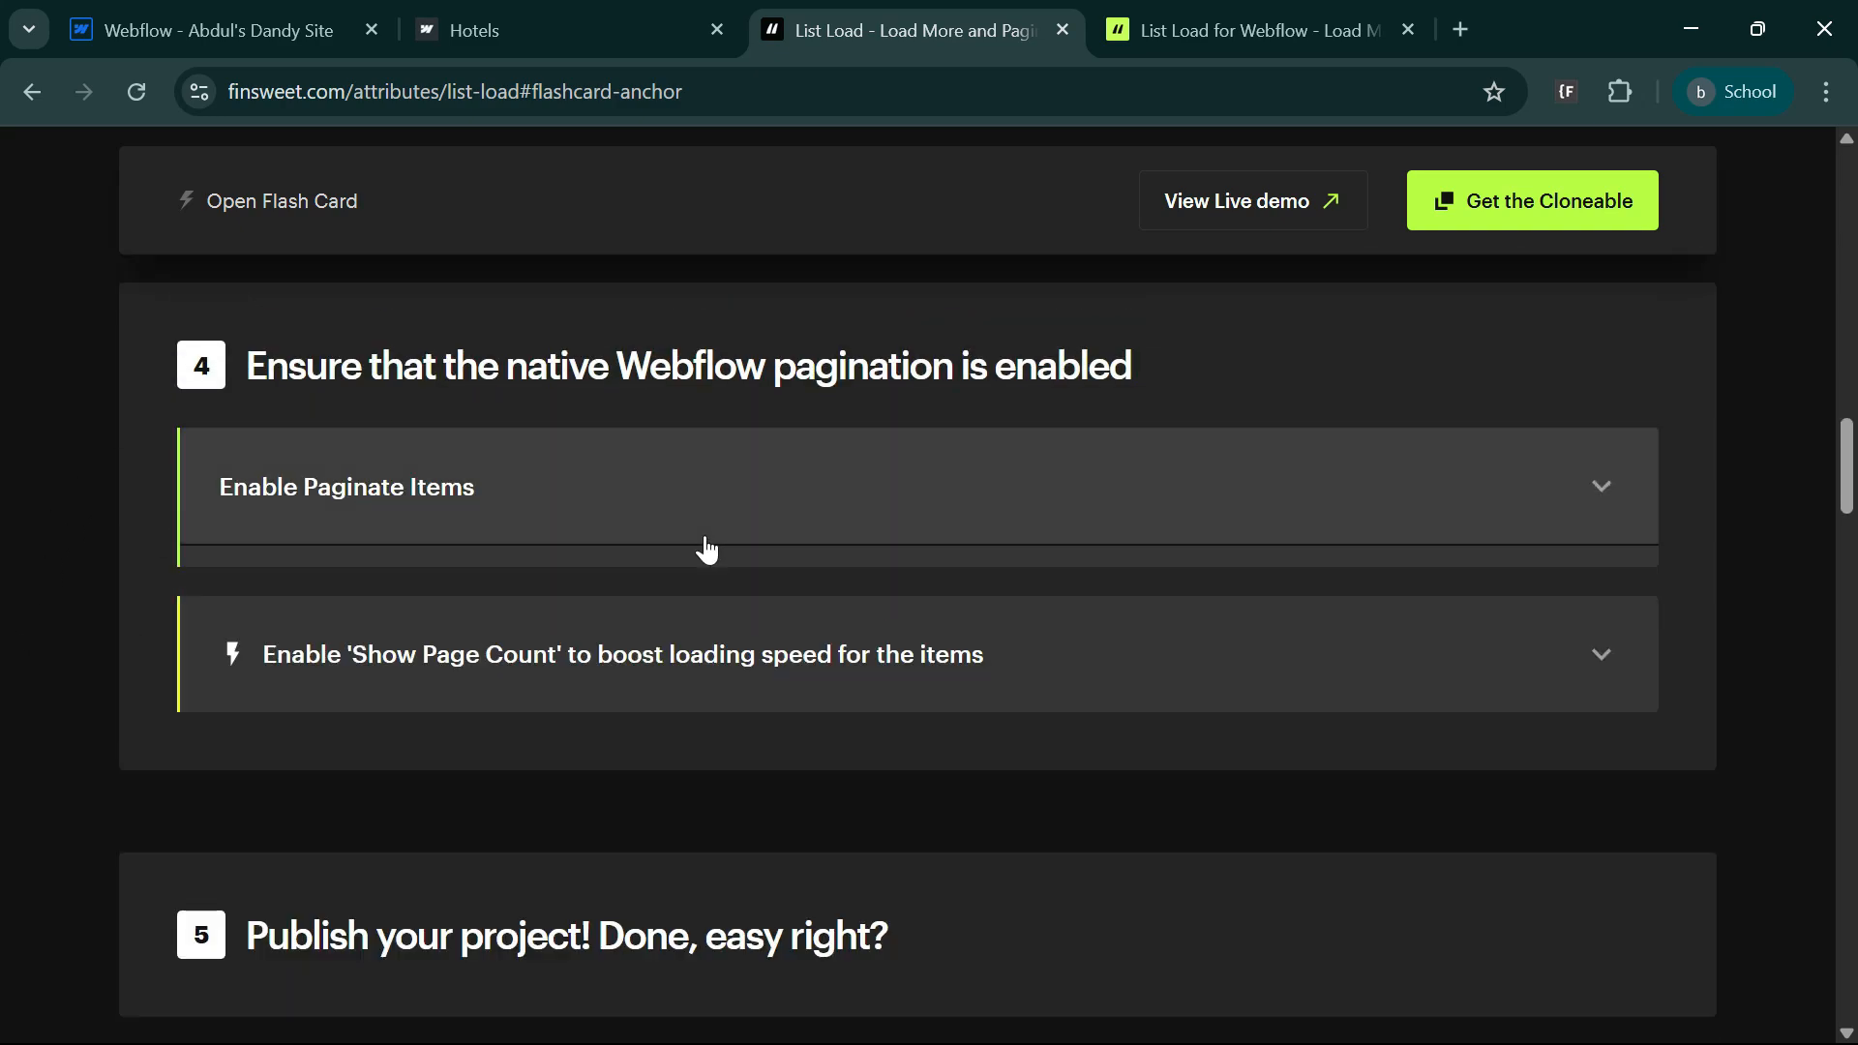
pyautogui.scroll(-3, 706, 538)
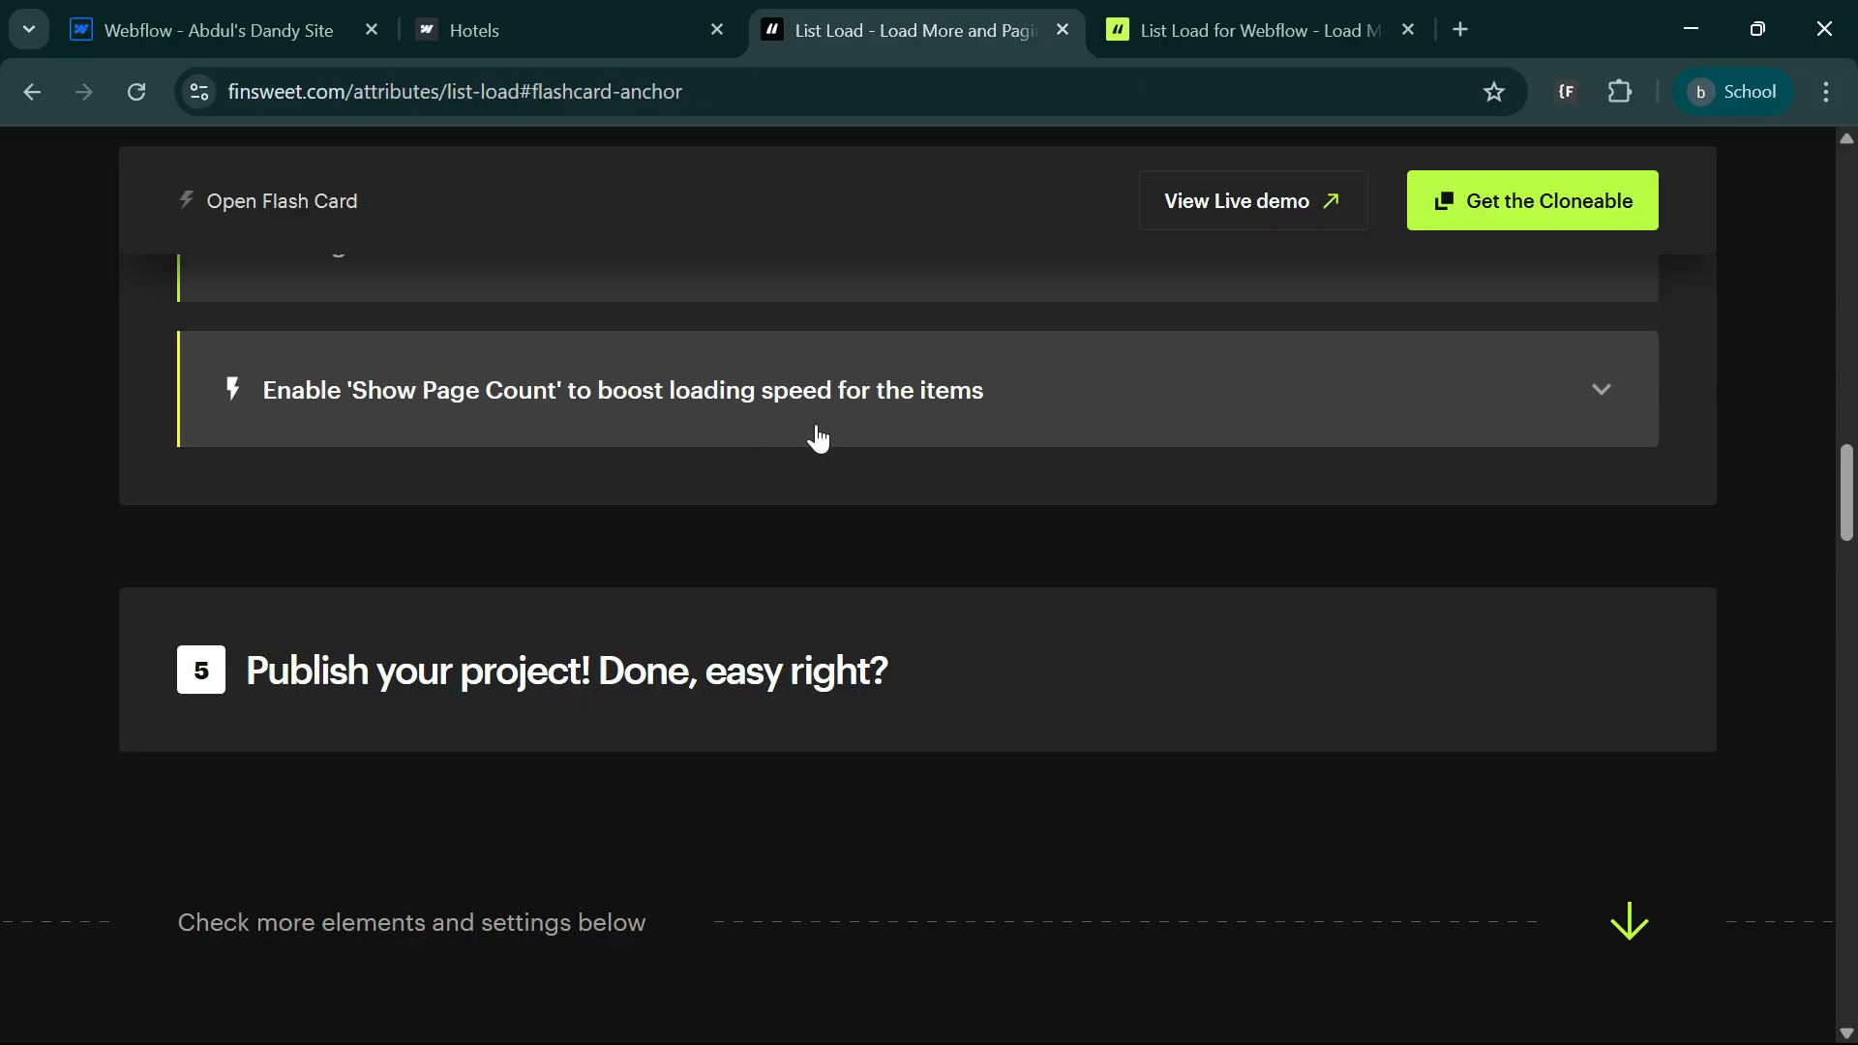
pyautogui.click(817, 438)
pyautogui.click(849, 425)
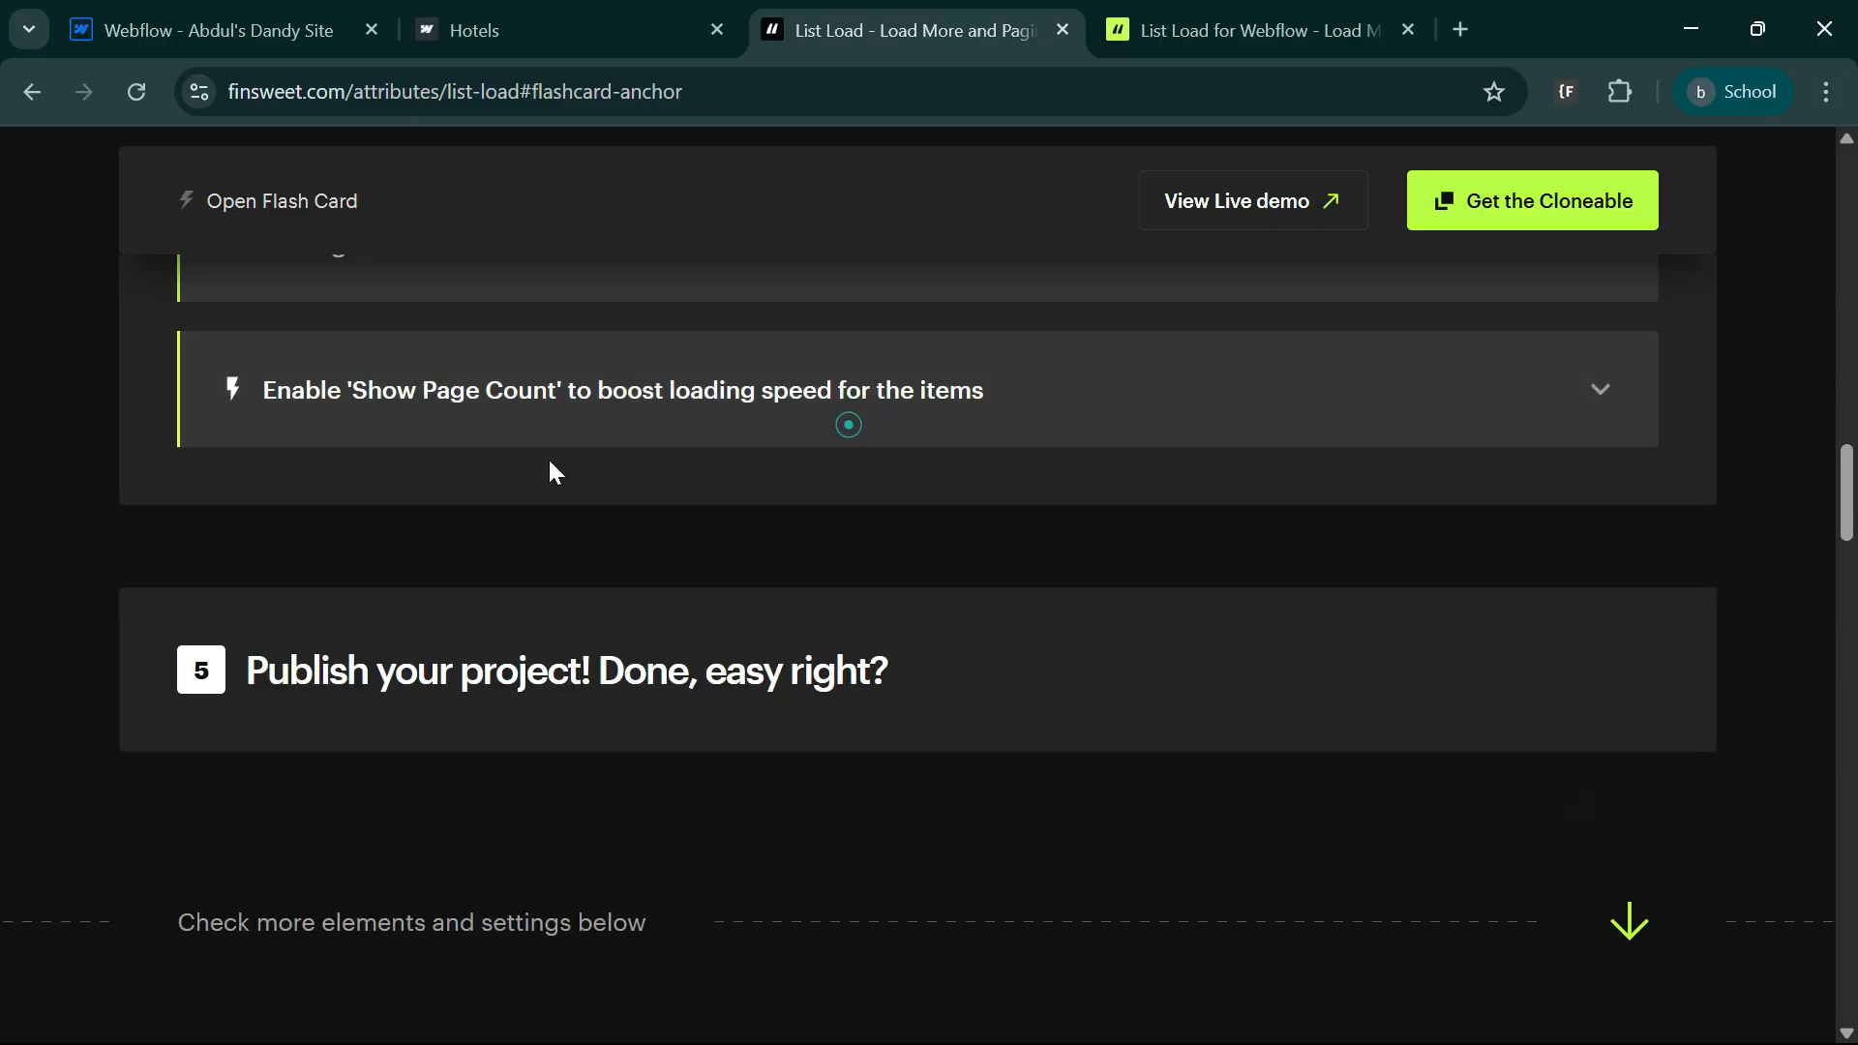
# - Go to the optional elements in the documentation and expand the Loader instructions to read how it works
pyautogui.scroll(-5, 697, 548)
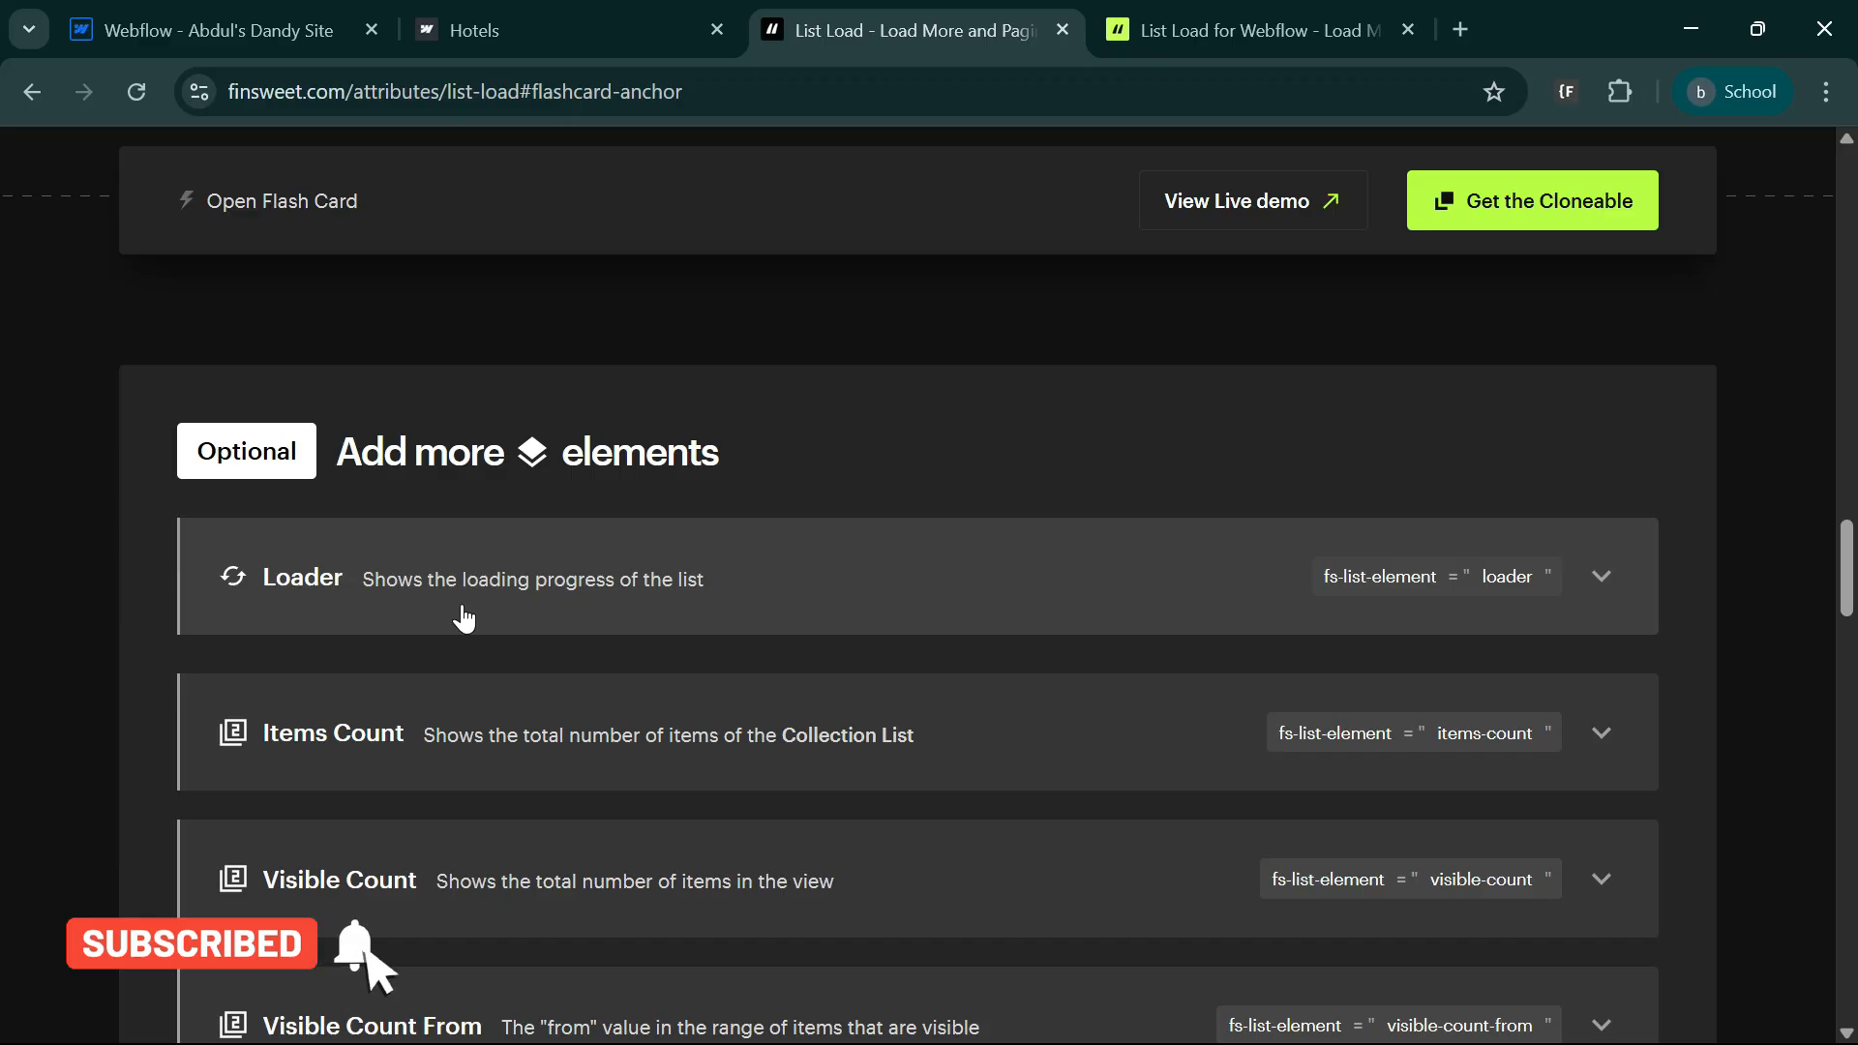
pyautogui.click(815, 610)
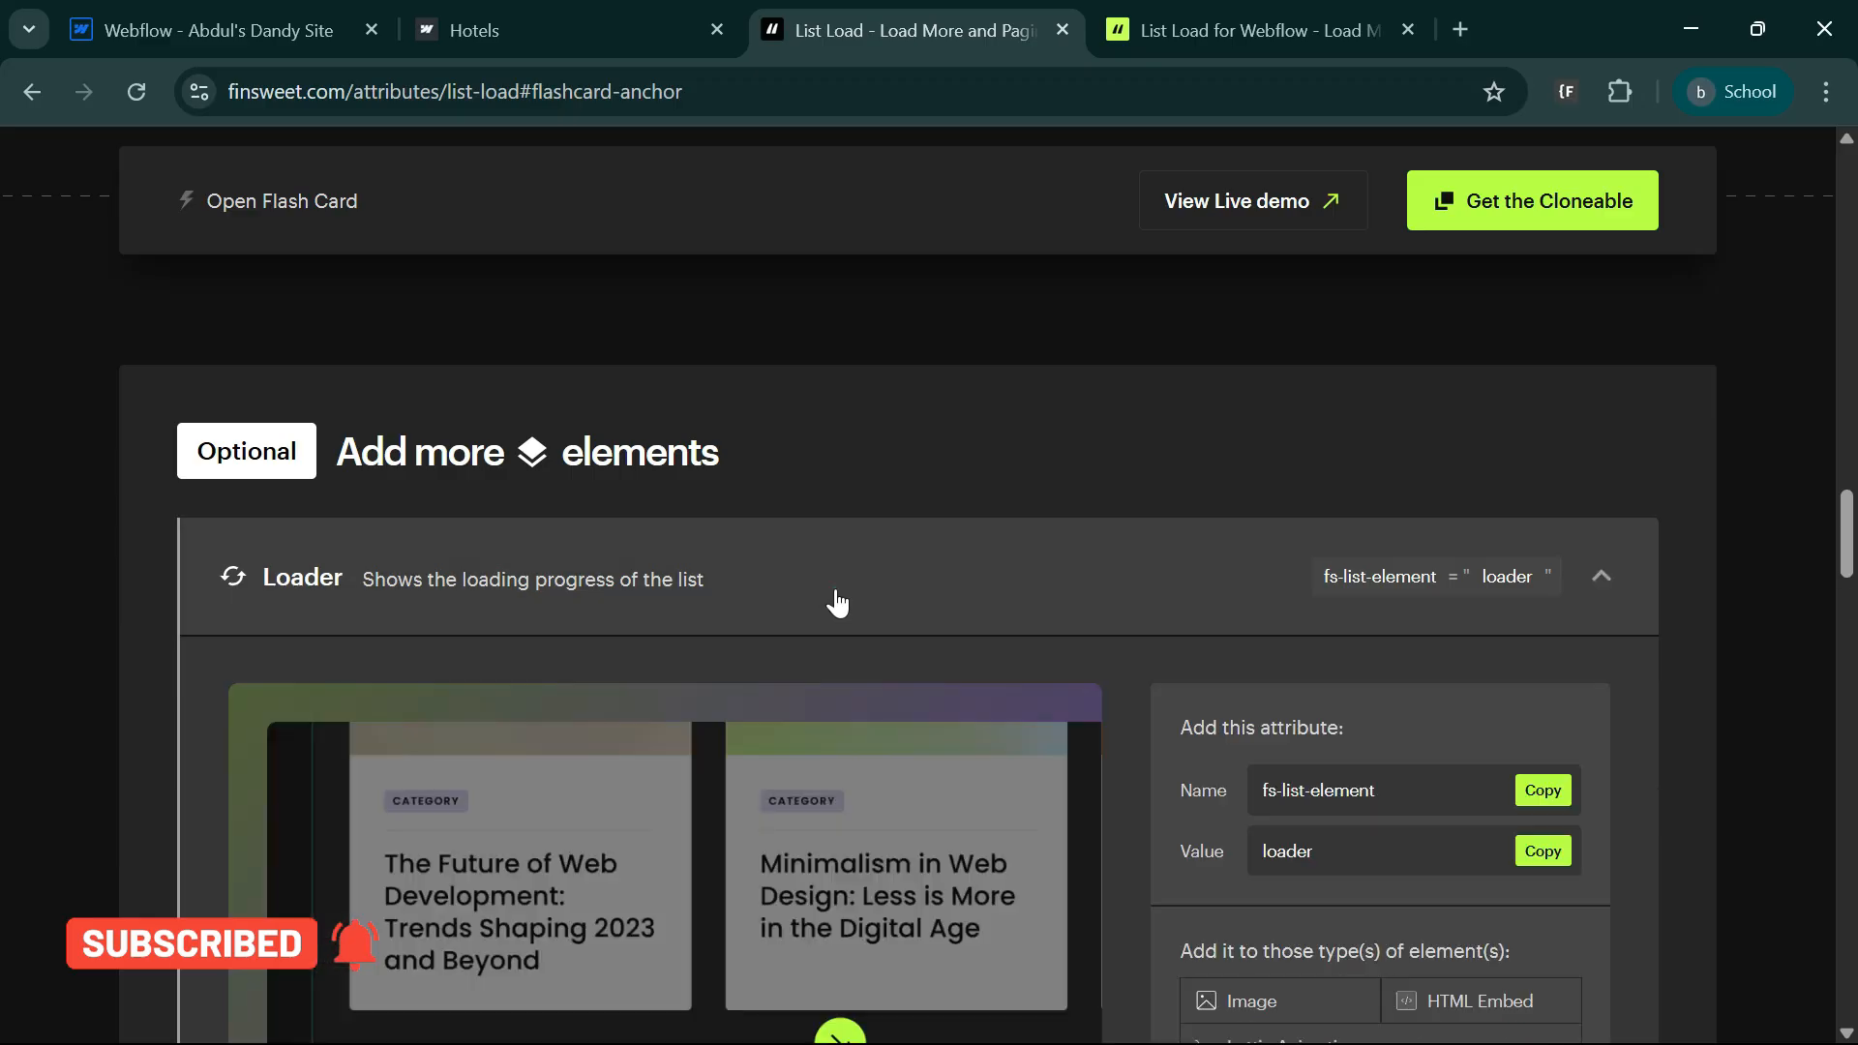
pyautogui.scroll(-3, 800, 569)
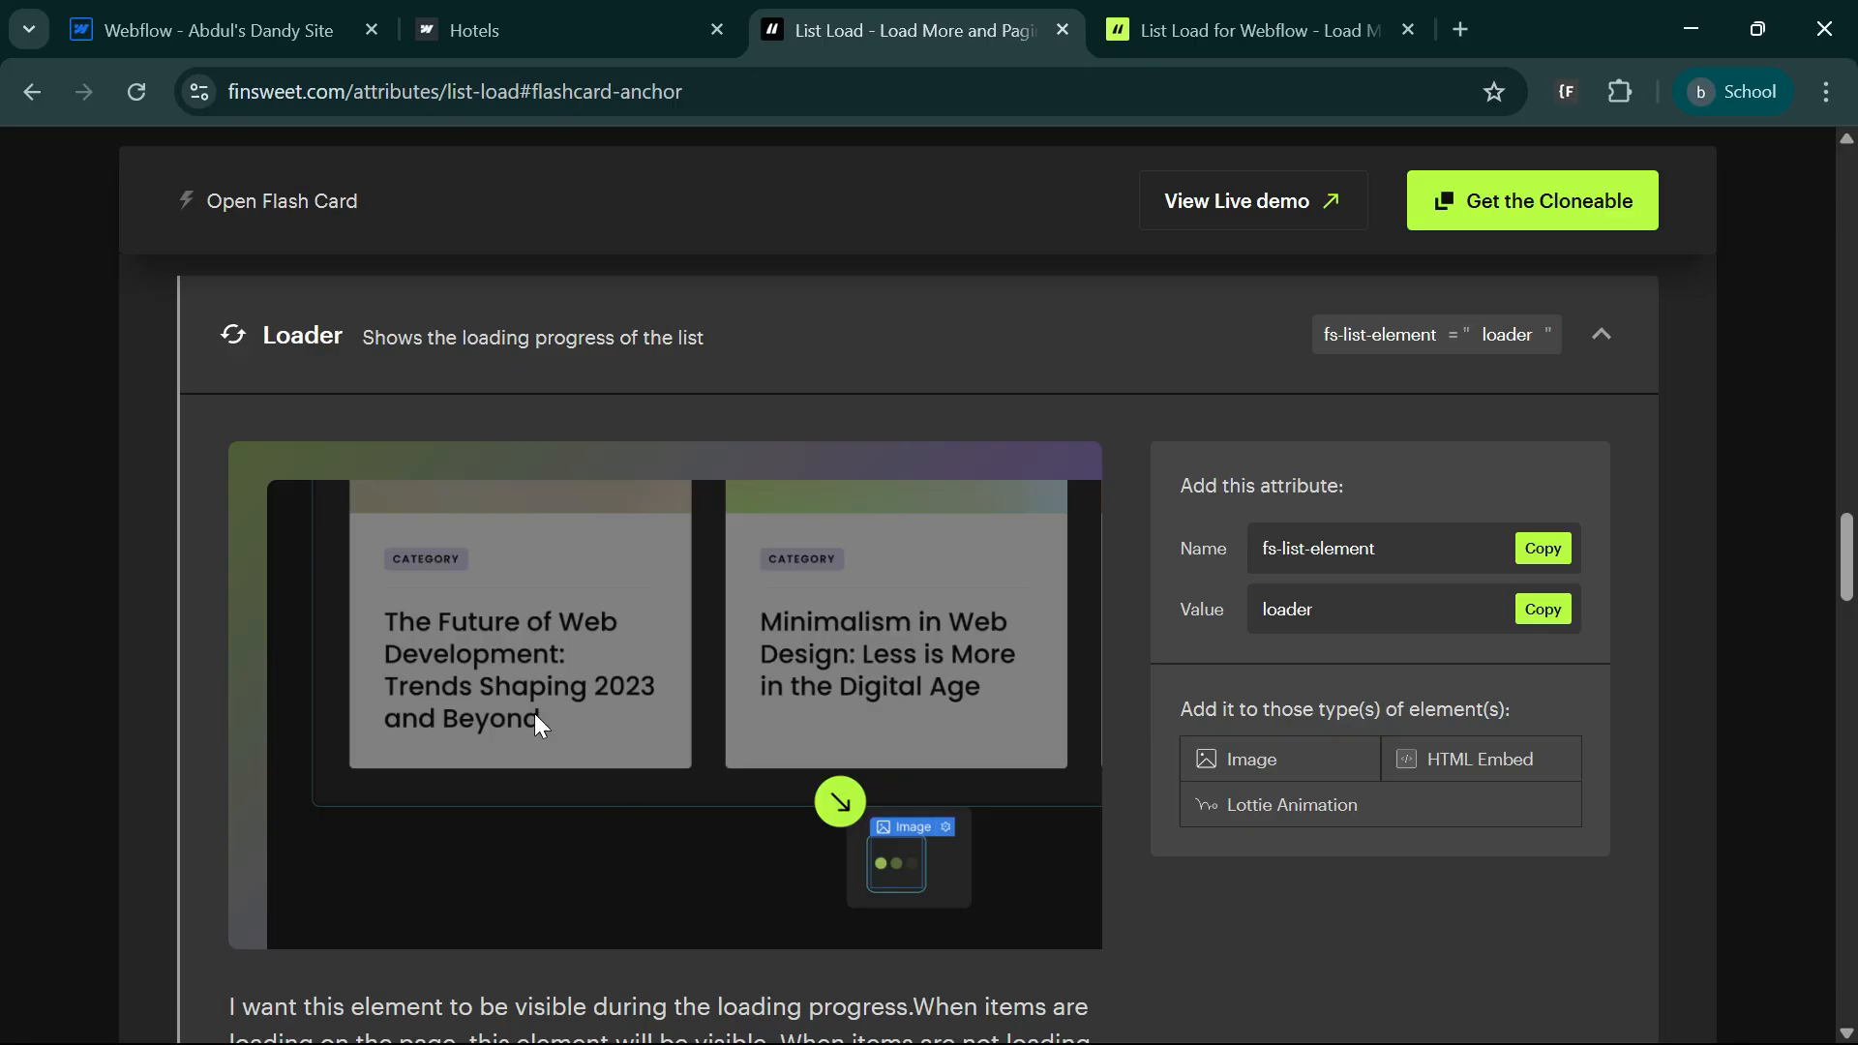
# - Switch to the Webflow Designer and paste the "Items Loading...." text block into the container, below the Load More button
pyautogui.hotkey('ctrl', '1')
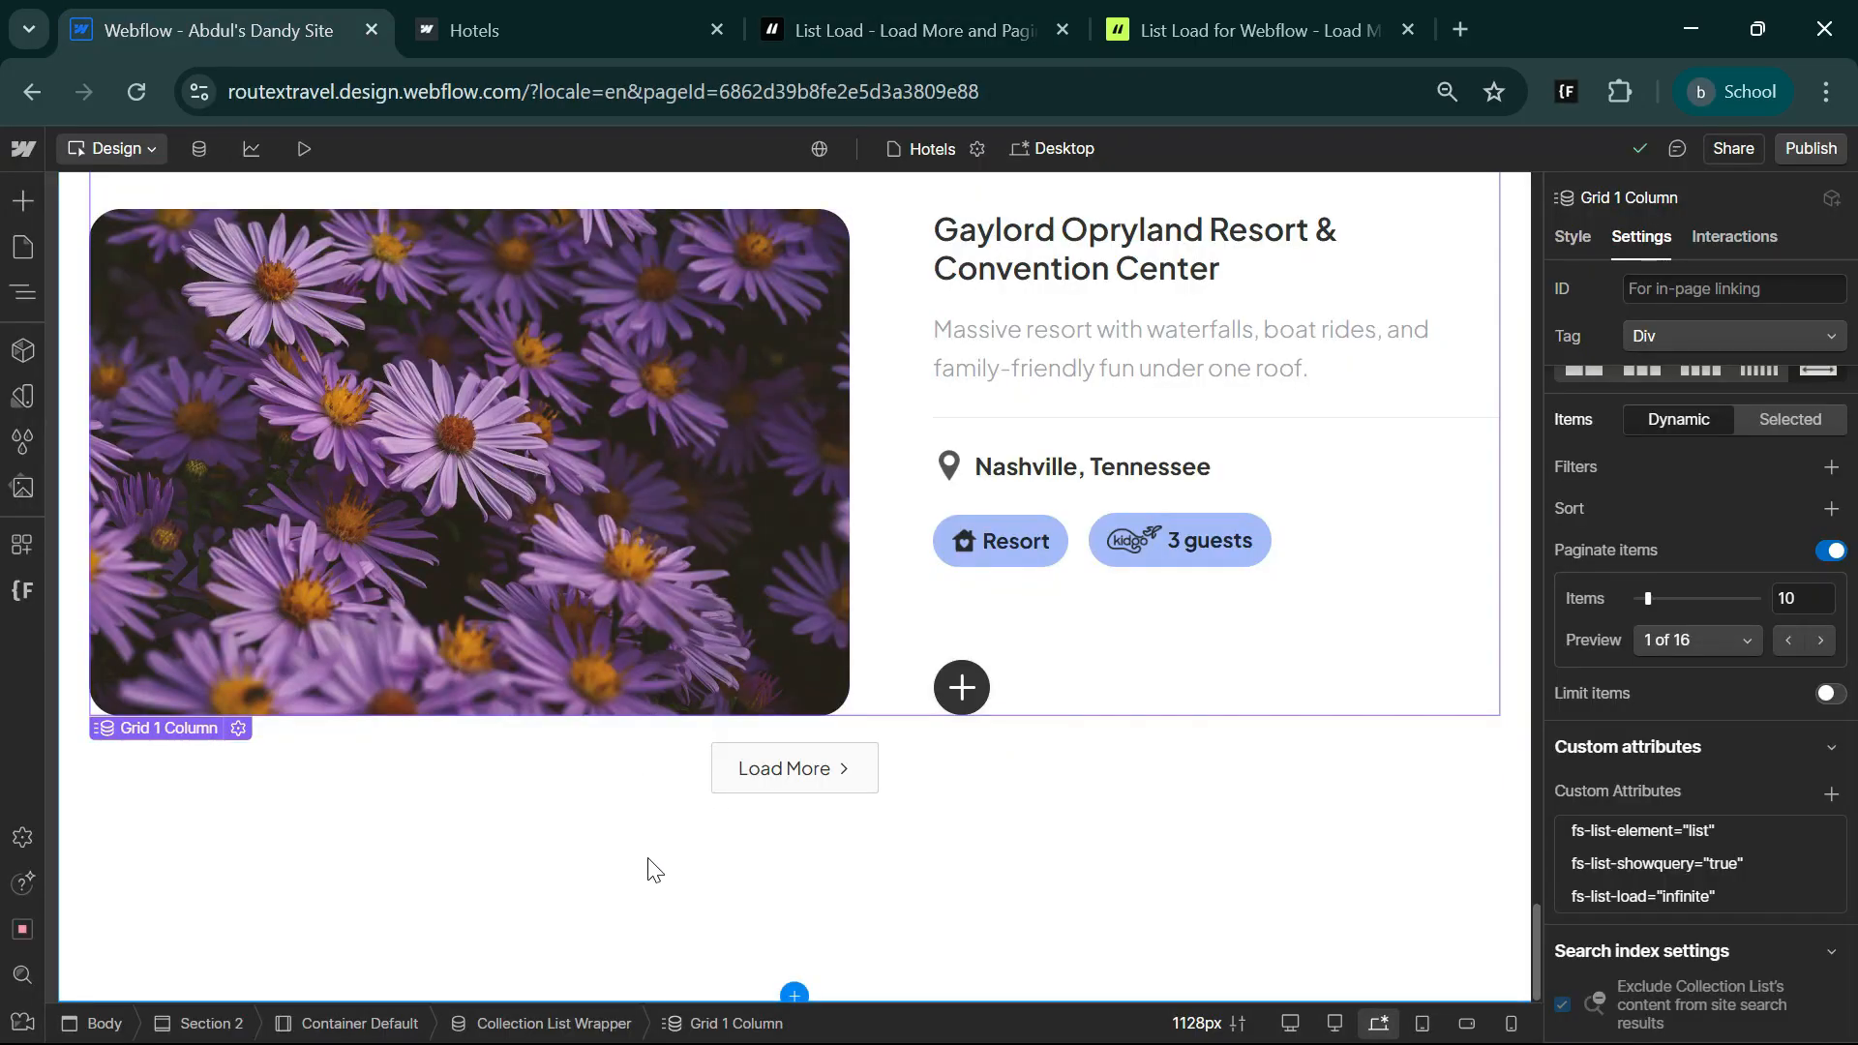
pyautogui.click(945, 771)
pyautogui.hotkey('ctrl', 'v')
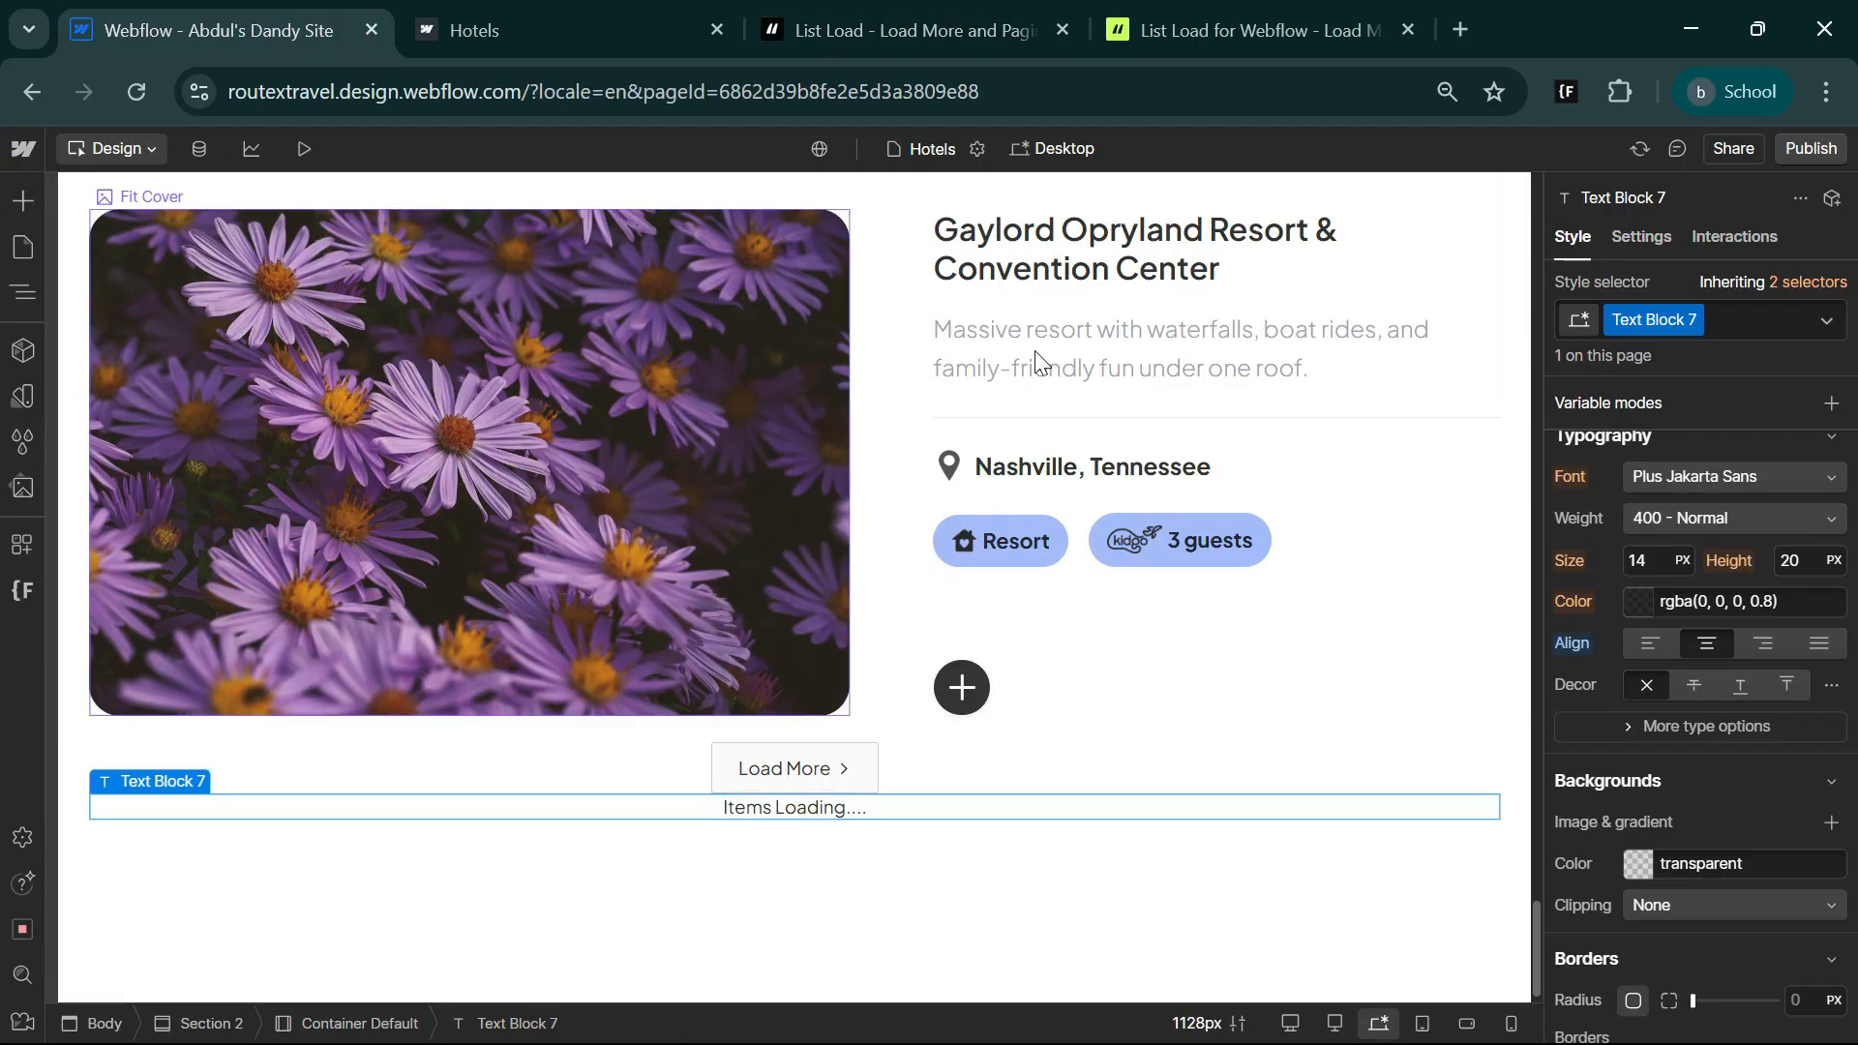
# - Copy the Loader attribute from the documentation and add it to the Items Loading text block as fs-list-element set to loader
pyautogui.hotkey('ctrl', '3')
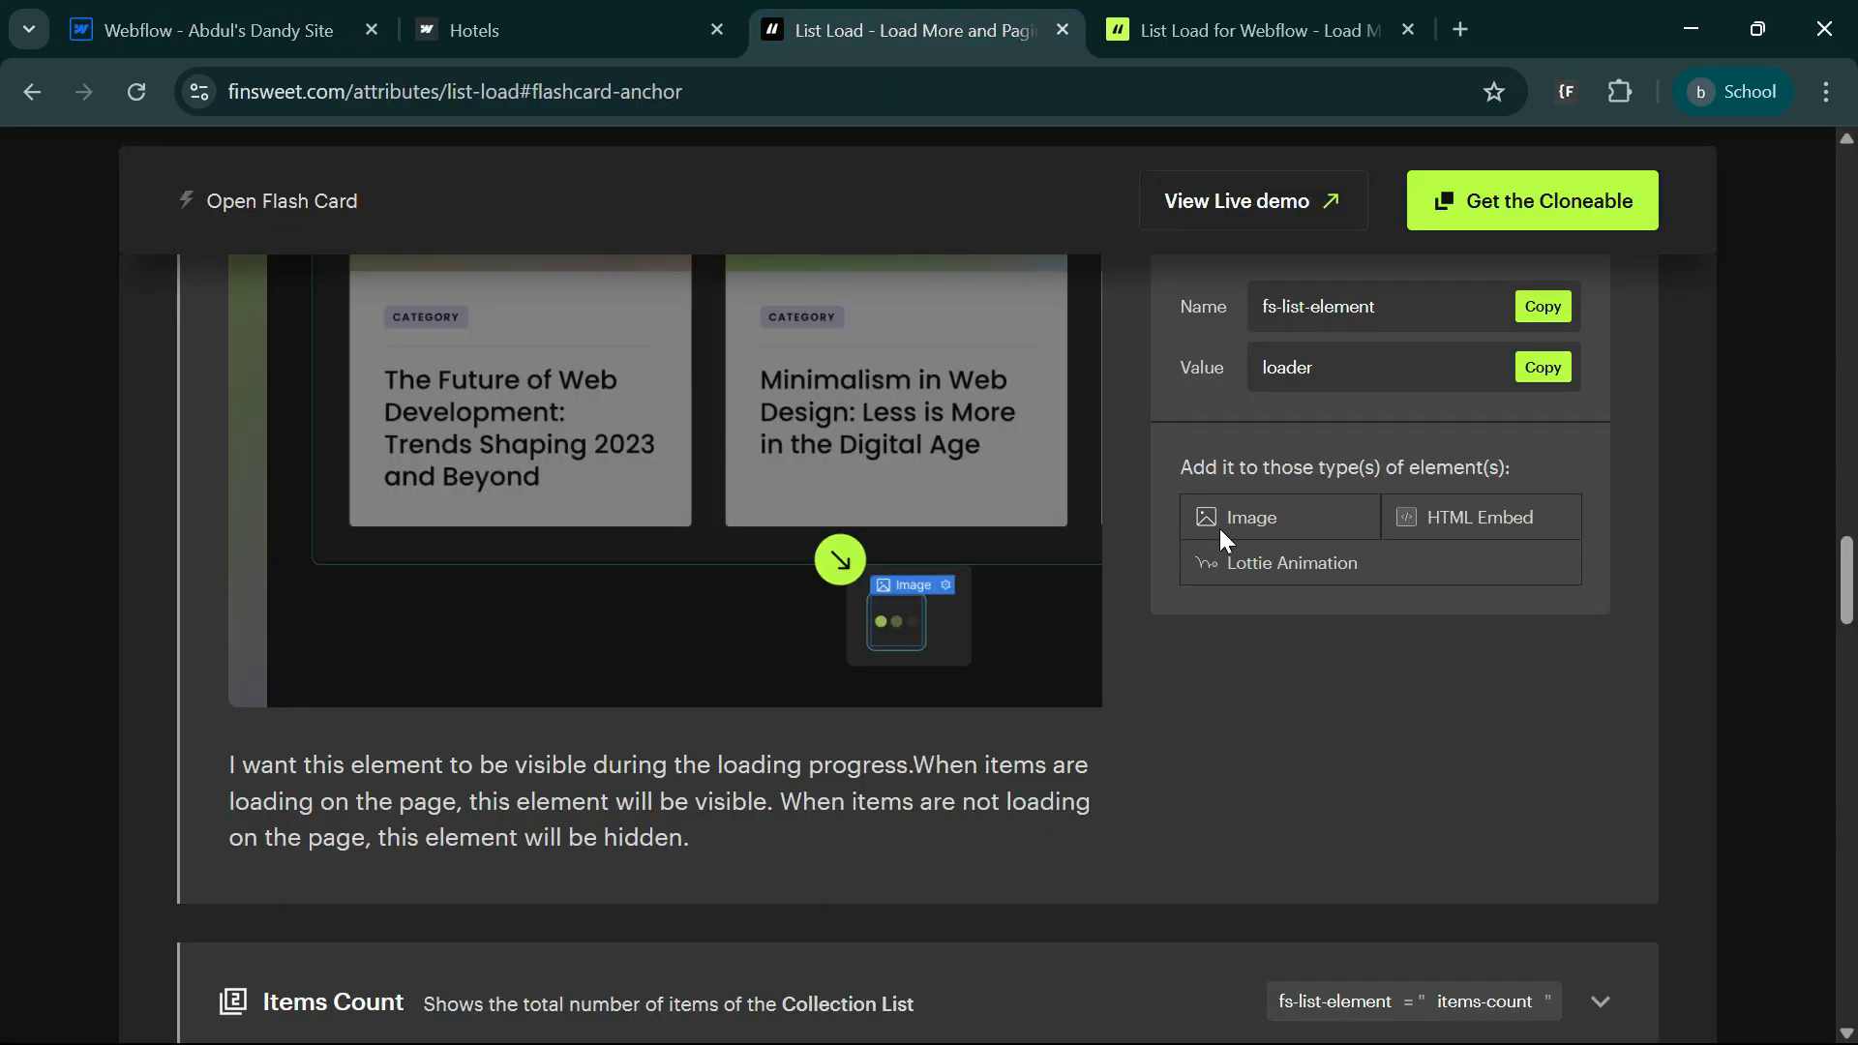
pyautogui.click(1542, 307)
pyautogui.click(339, 23)
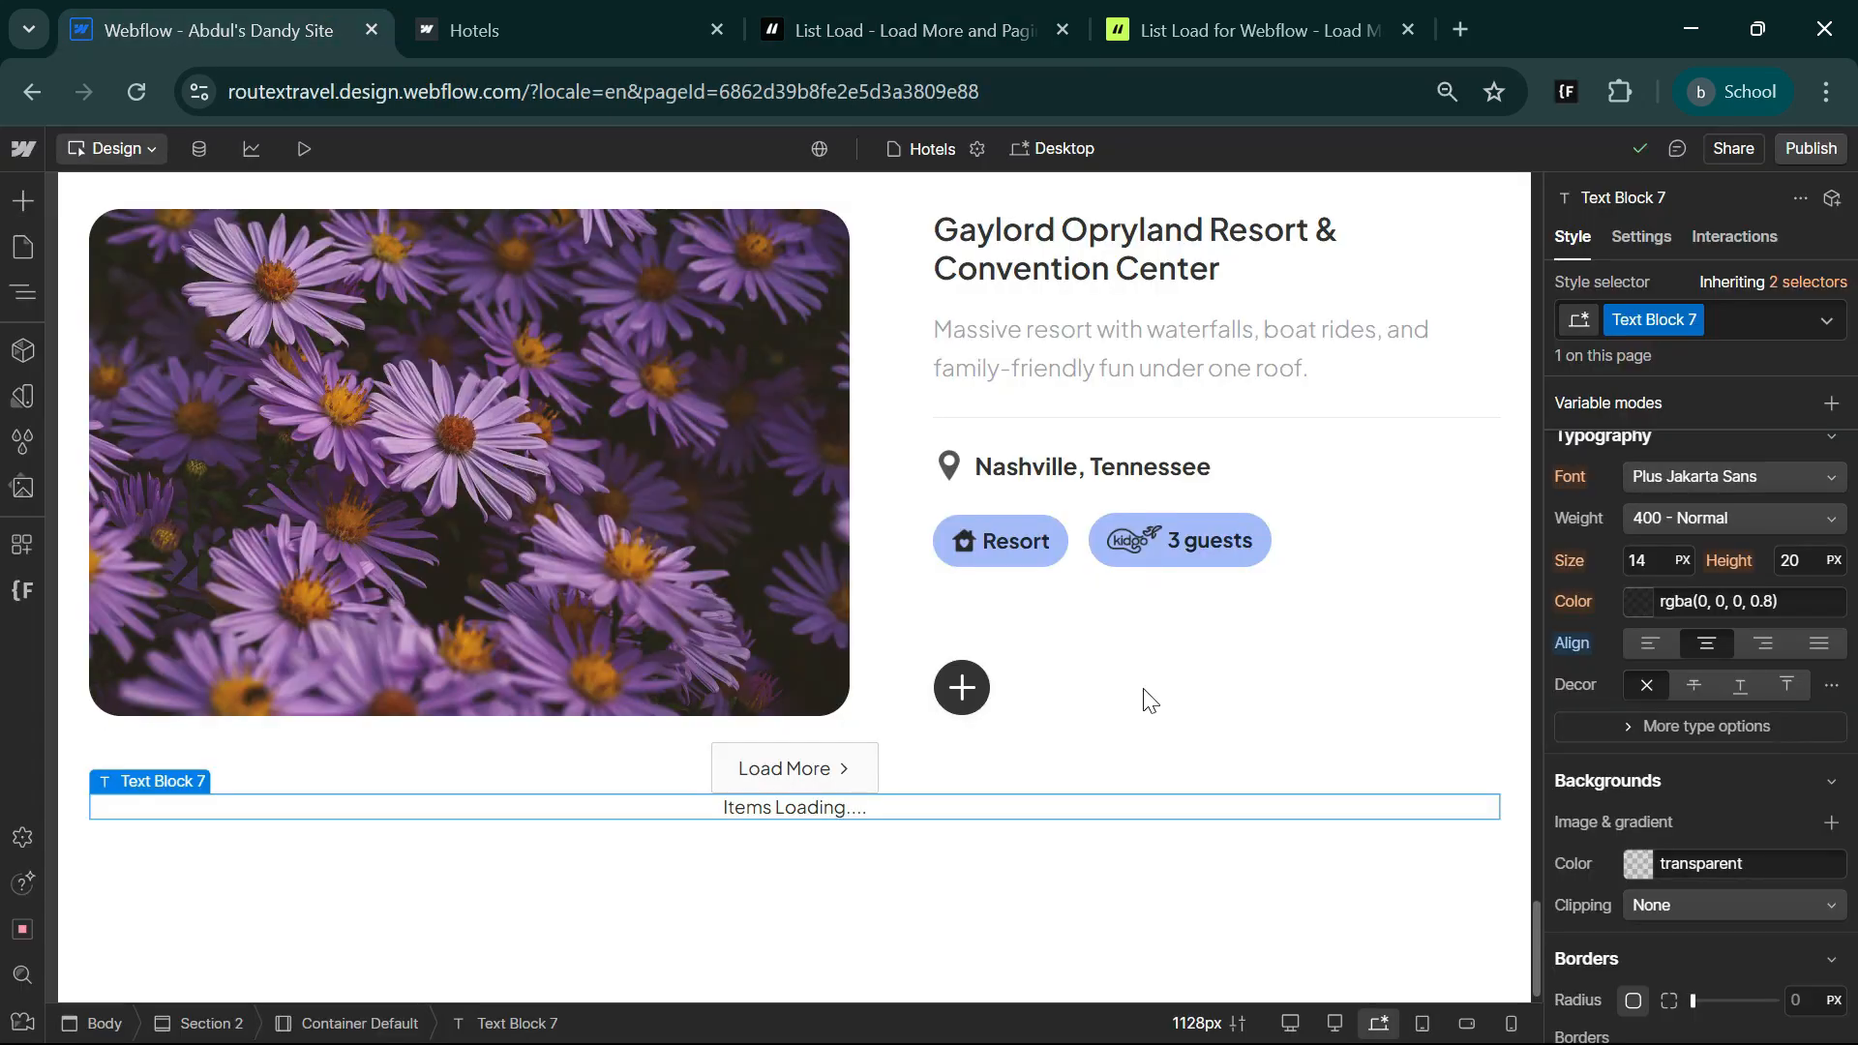
pyautogui.click(1641, 236)
pyautogui.click(1833, 714)
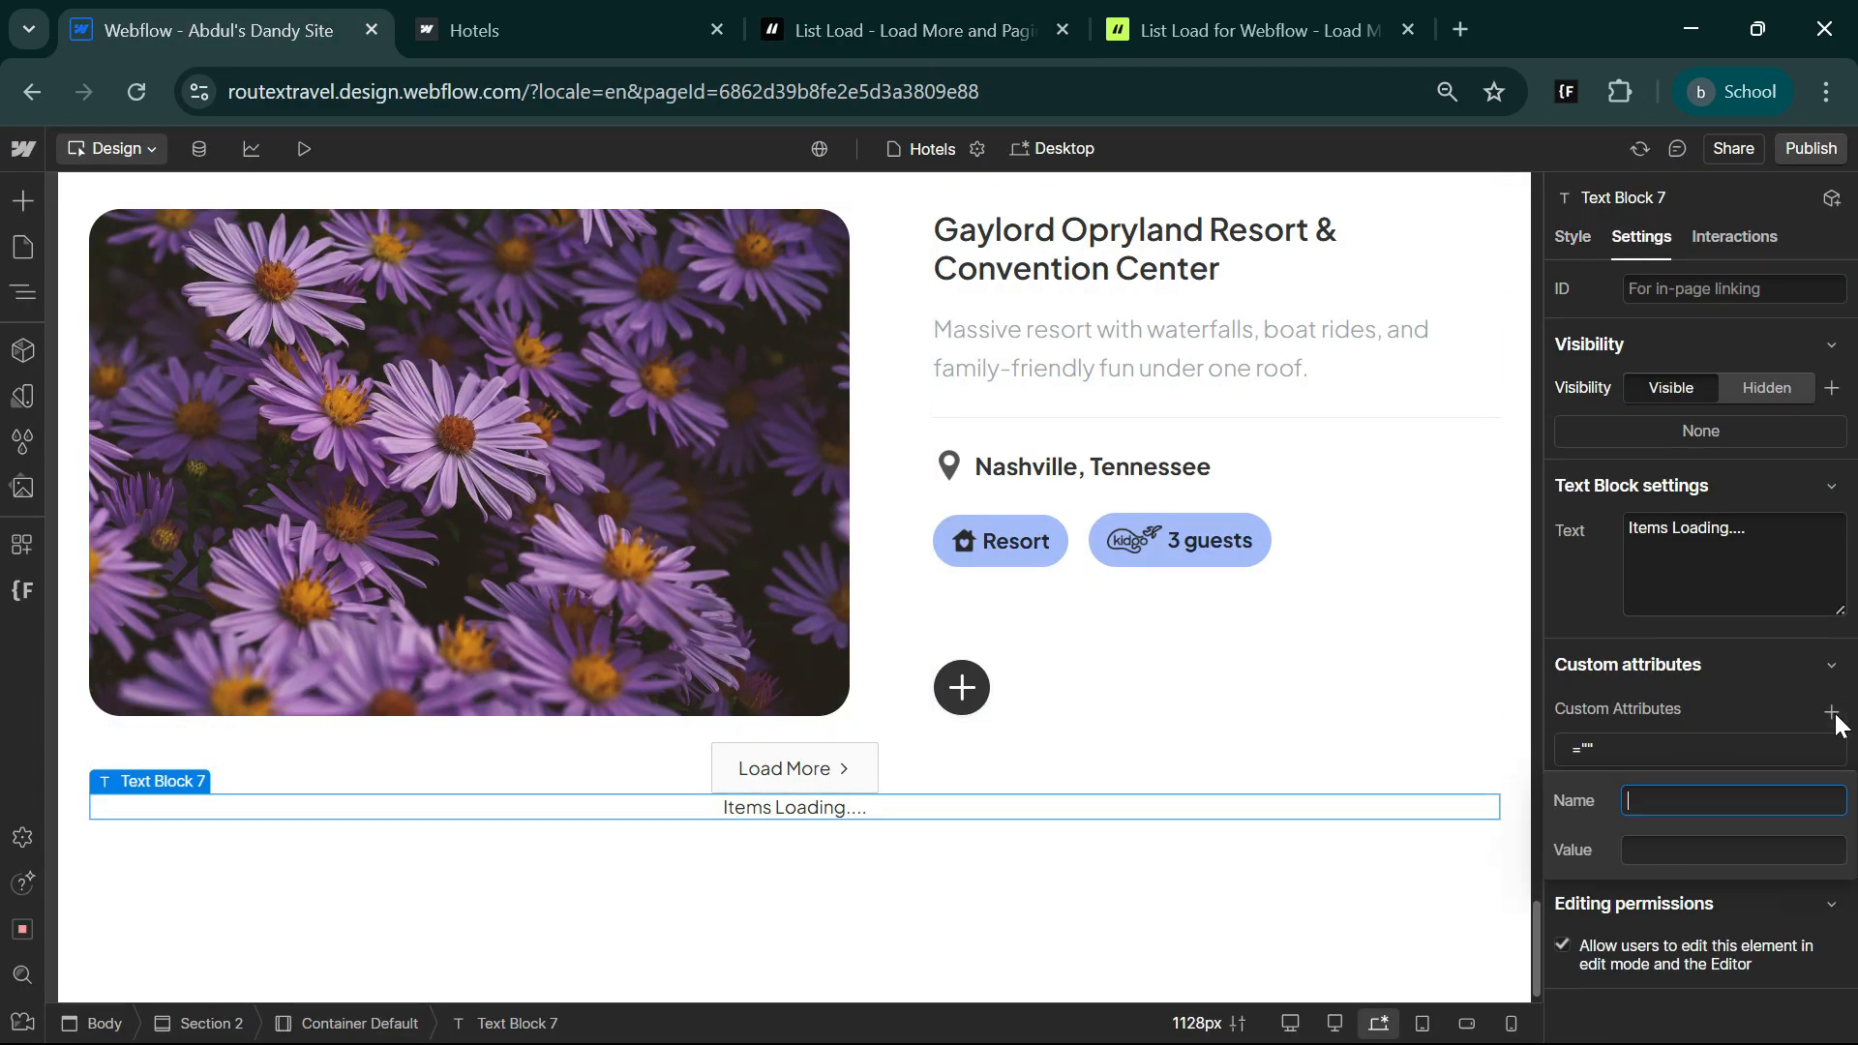
pyautogui.hotkey('ctrl', 'v')
pyautogui.click(927, 27)
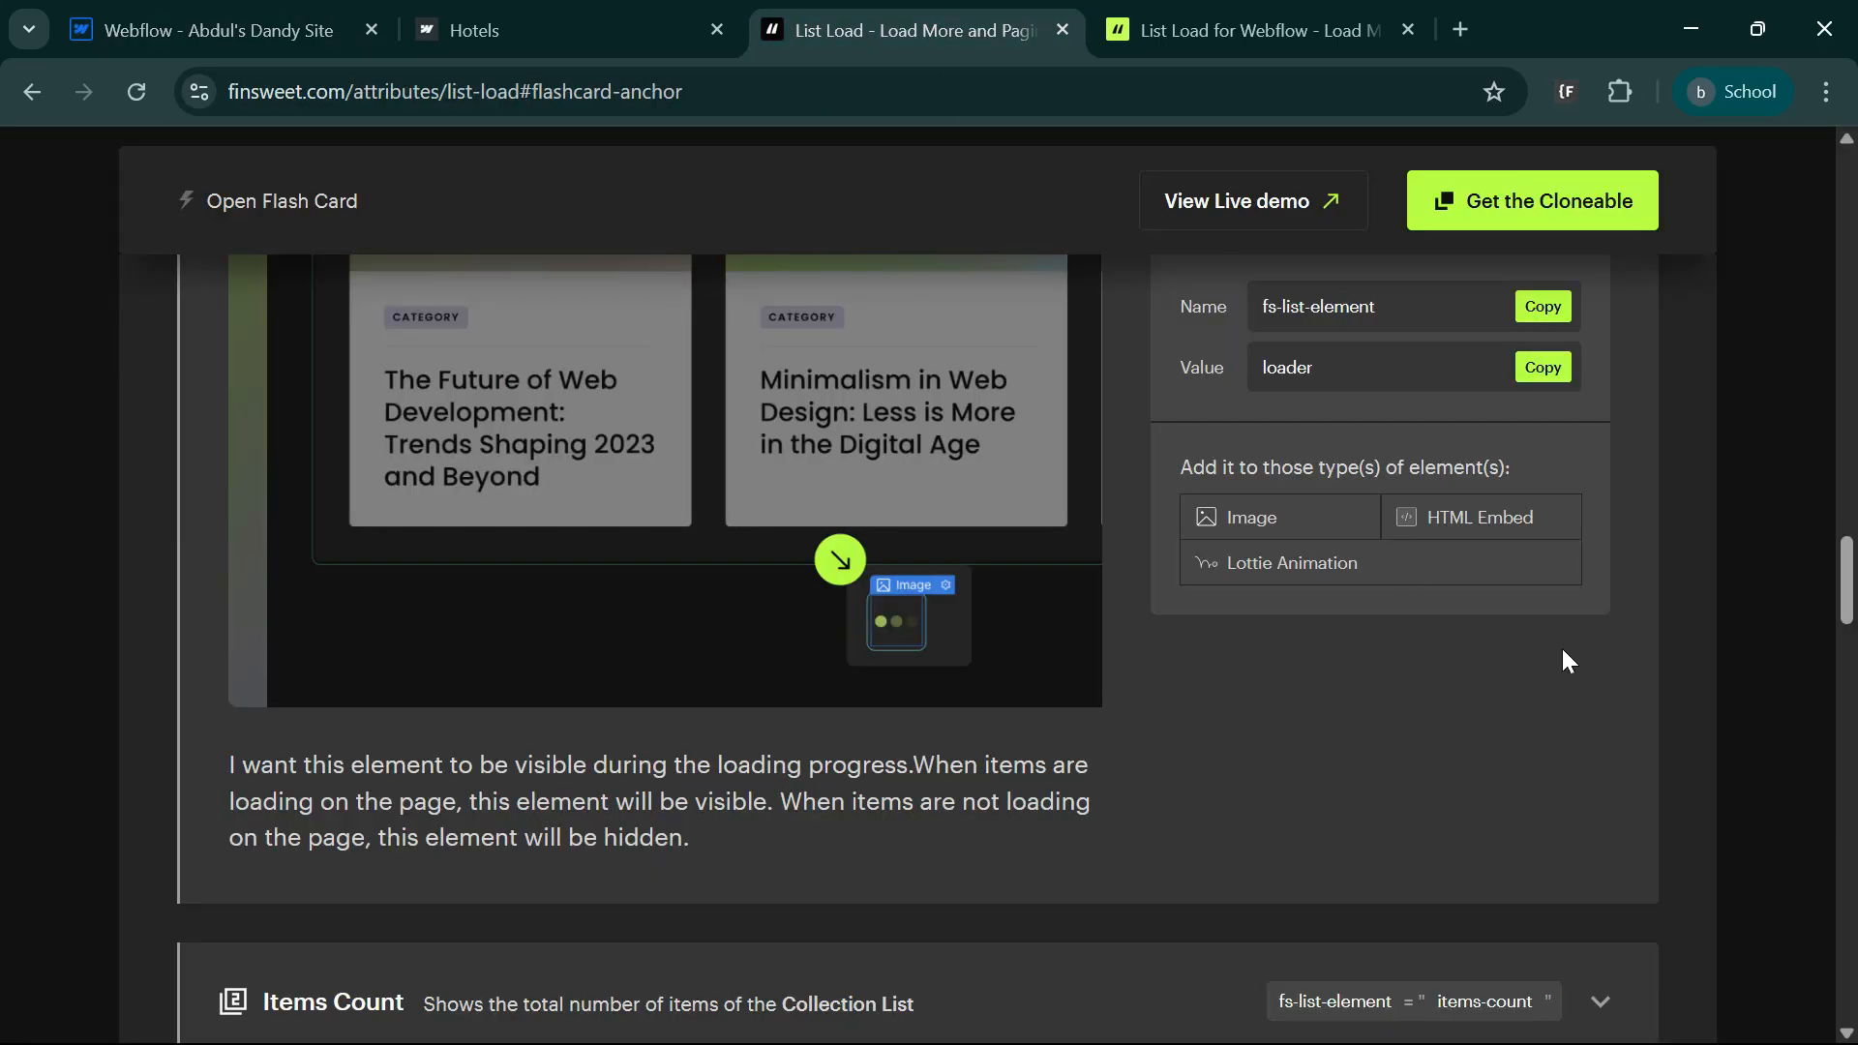
pyautogui.click(251, 8)
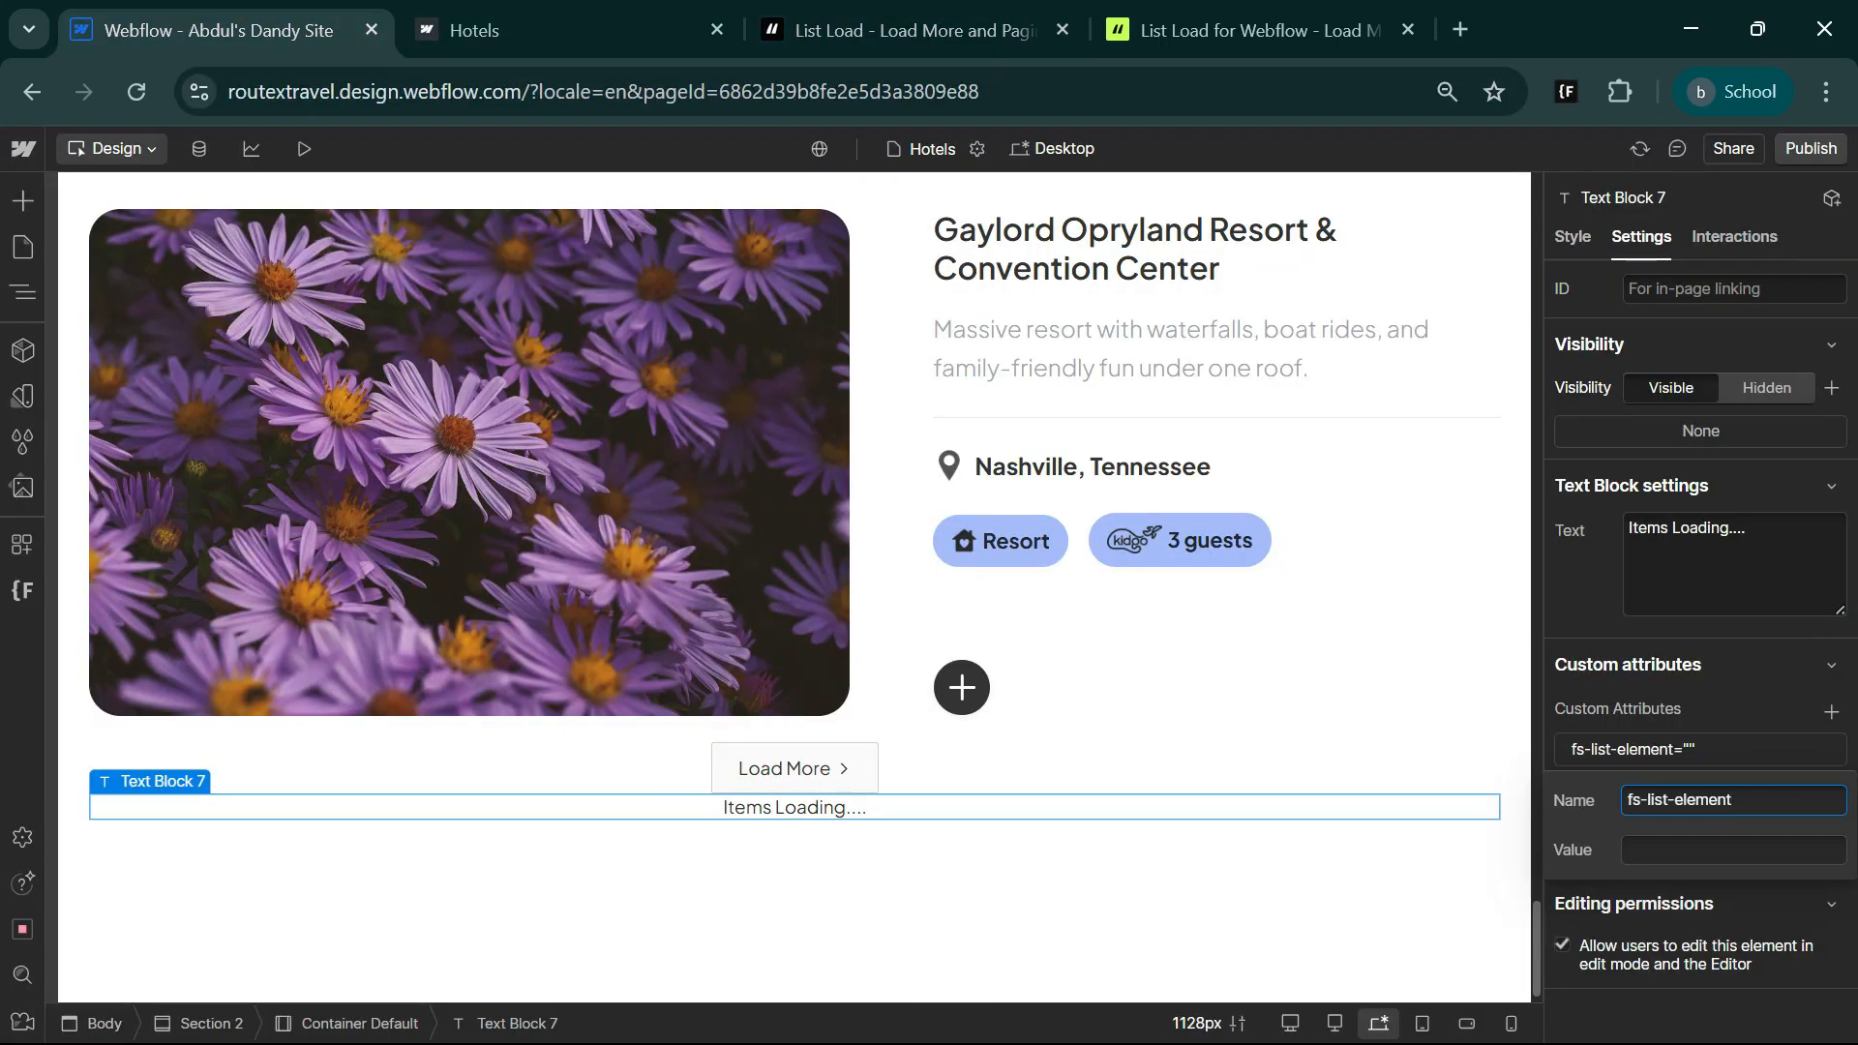
pyautogui.click(1732, 849)
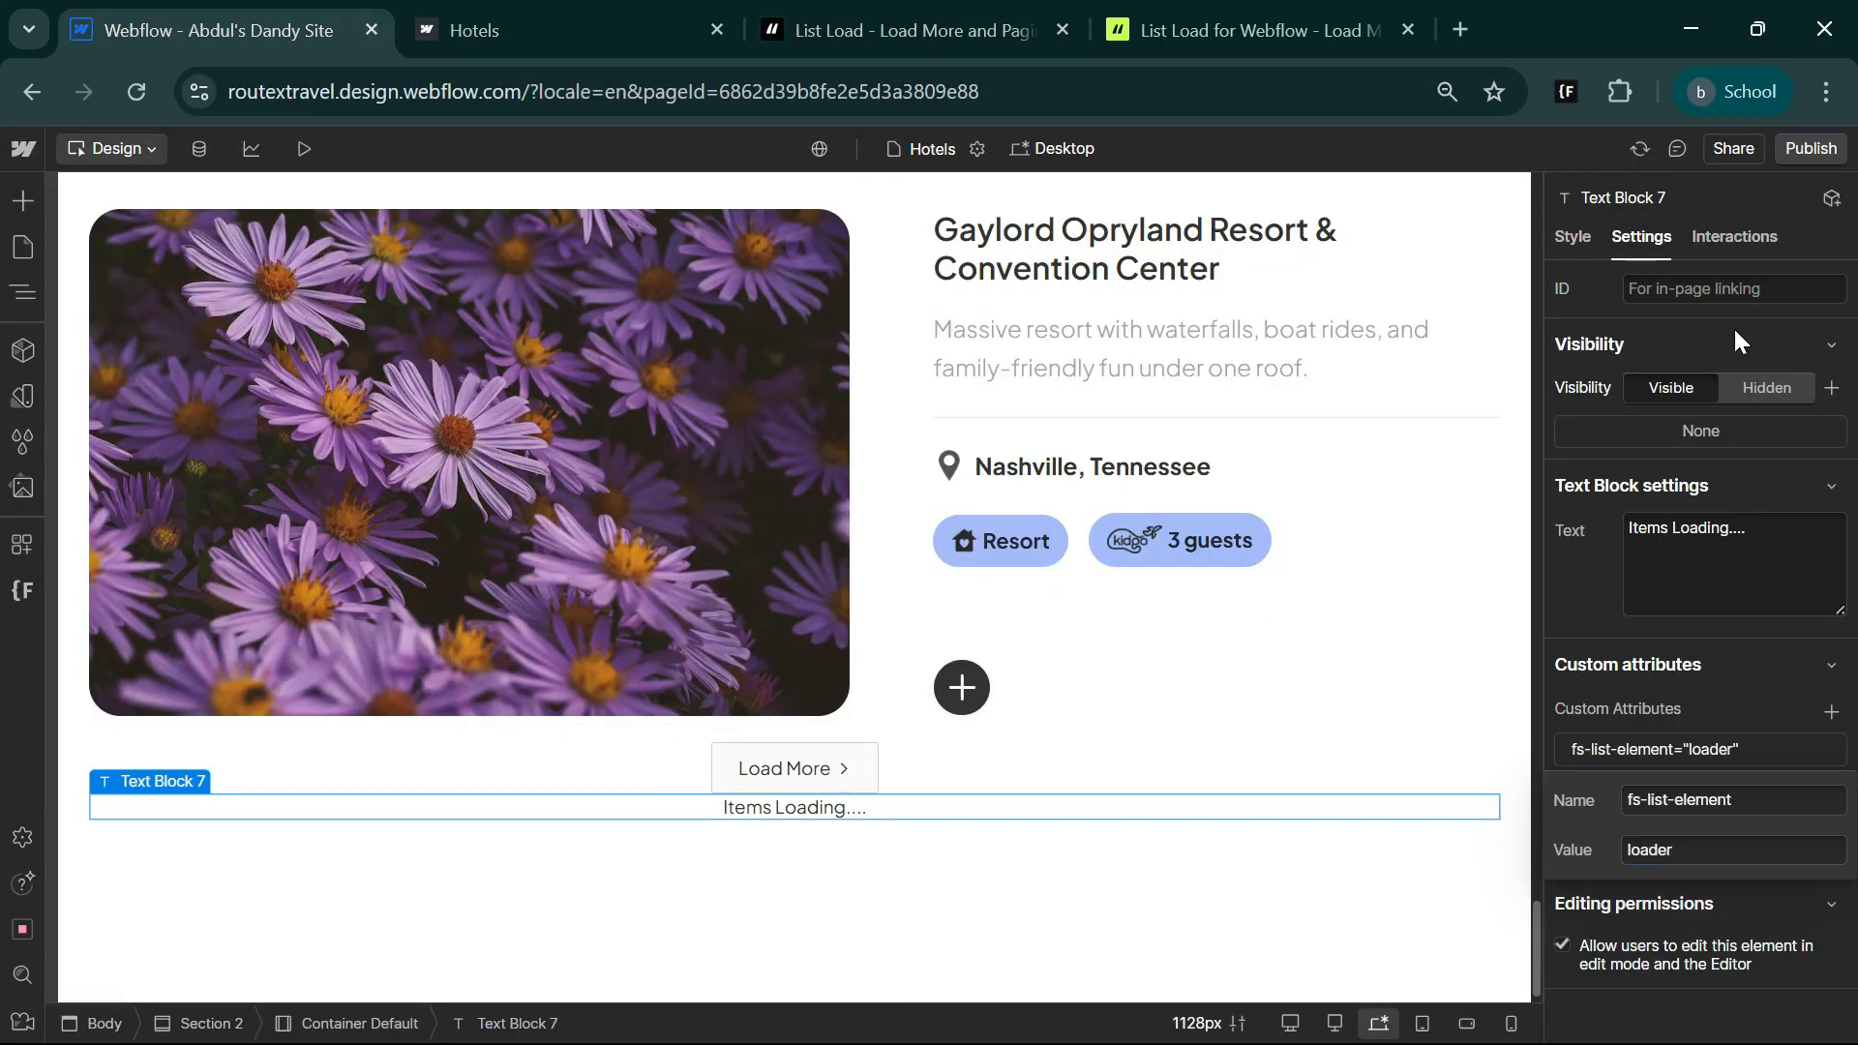
pyautogui.press('Return')
# - Publish the site to the routextravel.webflow.io staging domain and test the loader by going down the live Hotels list
pyautogui.click(1810, 153)
pyautogui.click(1726, 550)
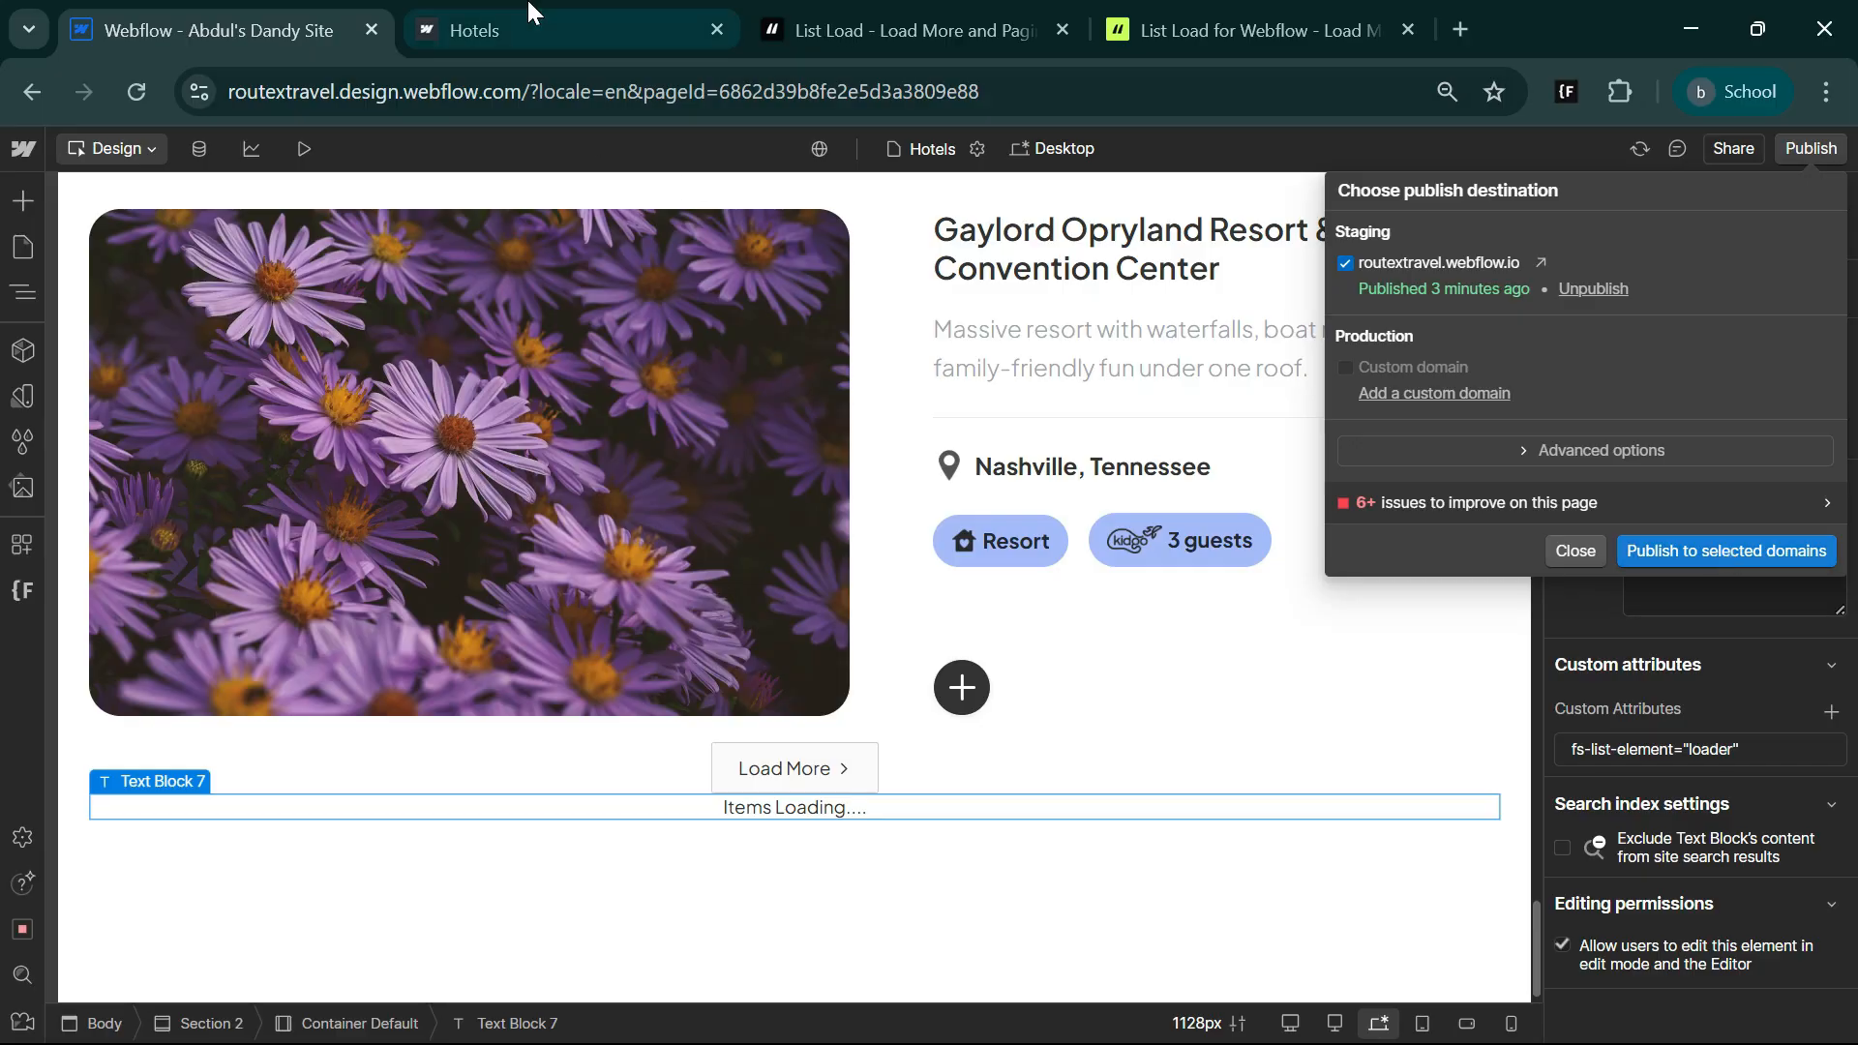
pyautogui.click(474, 30)
pyautogui.scroll(-15, 416, 539)
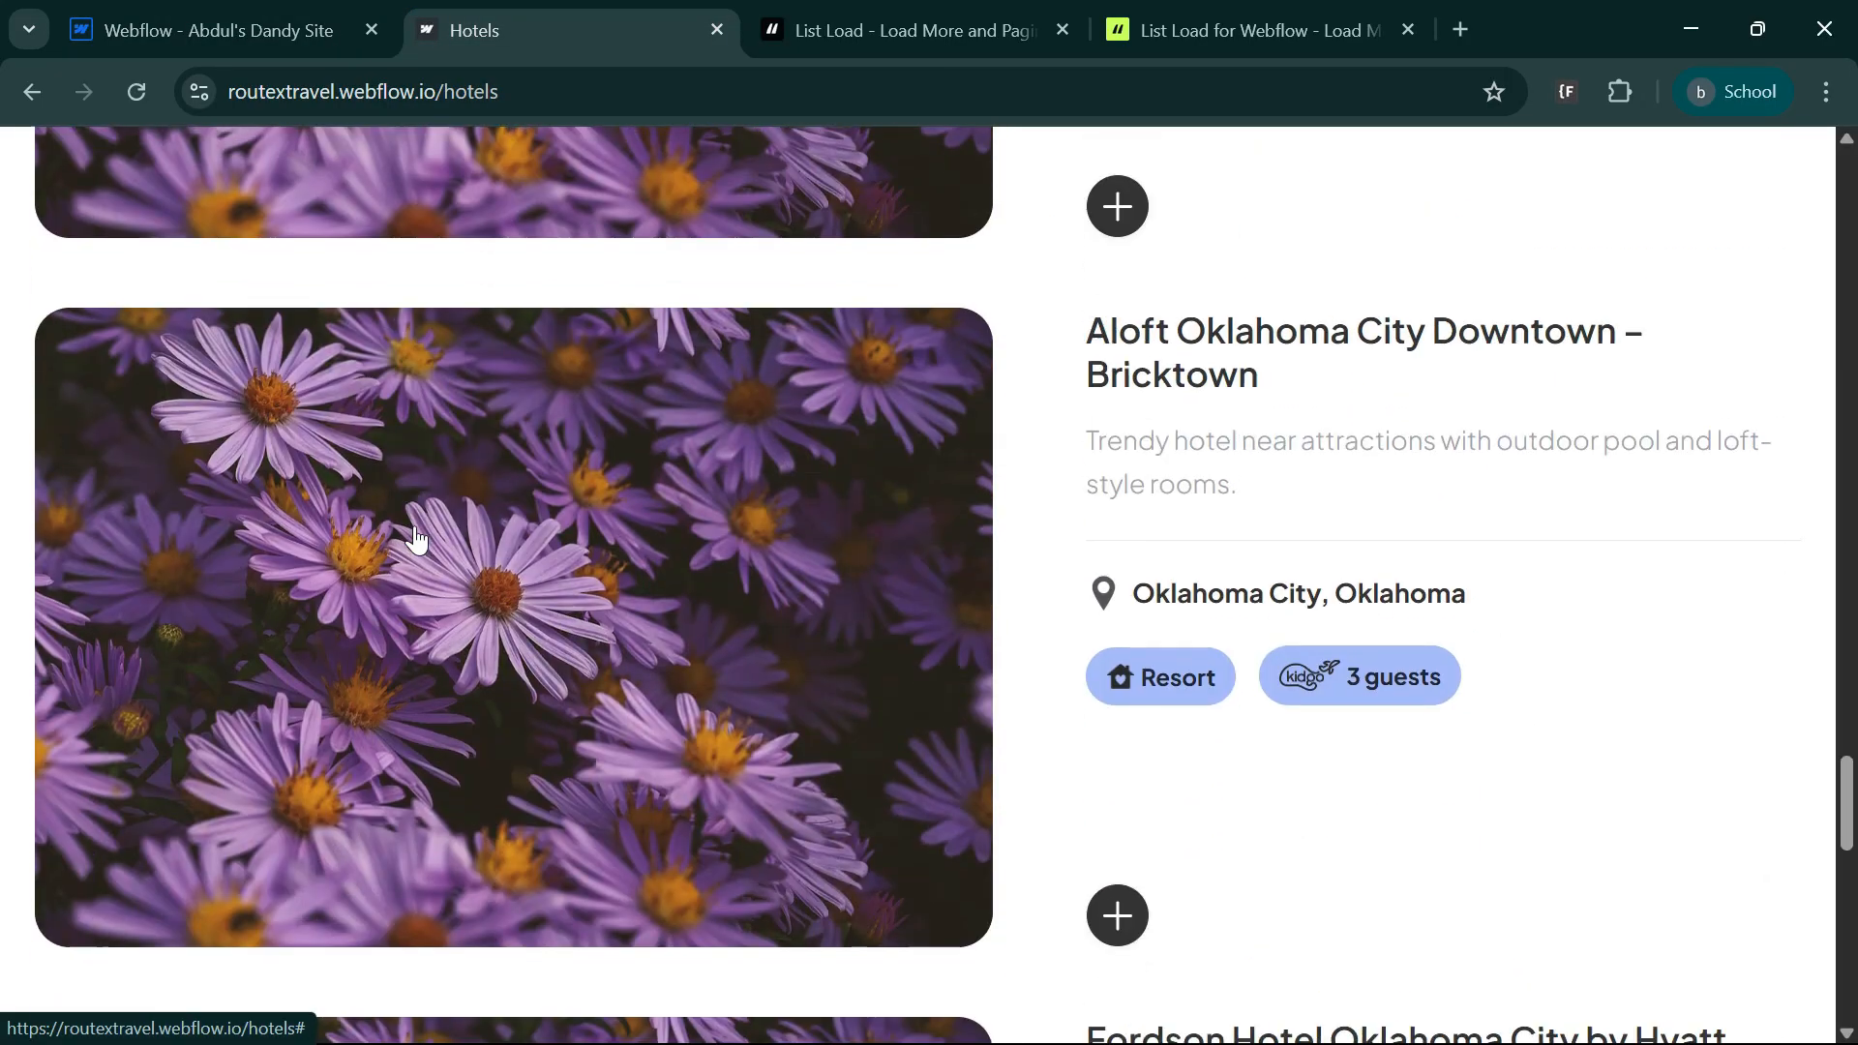
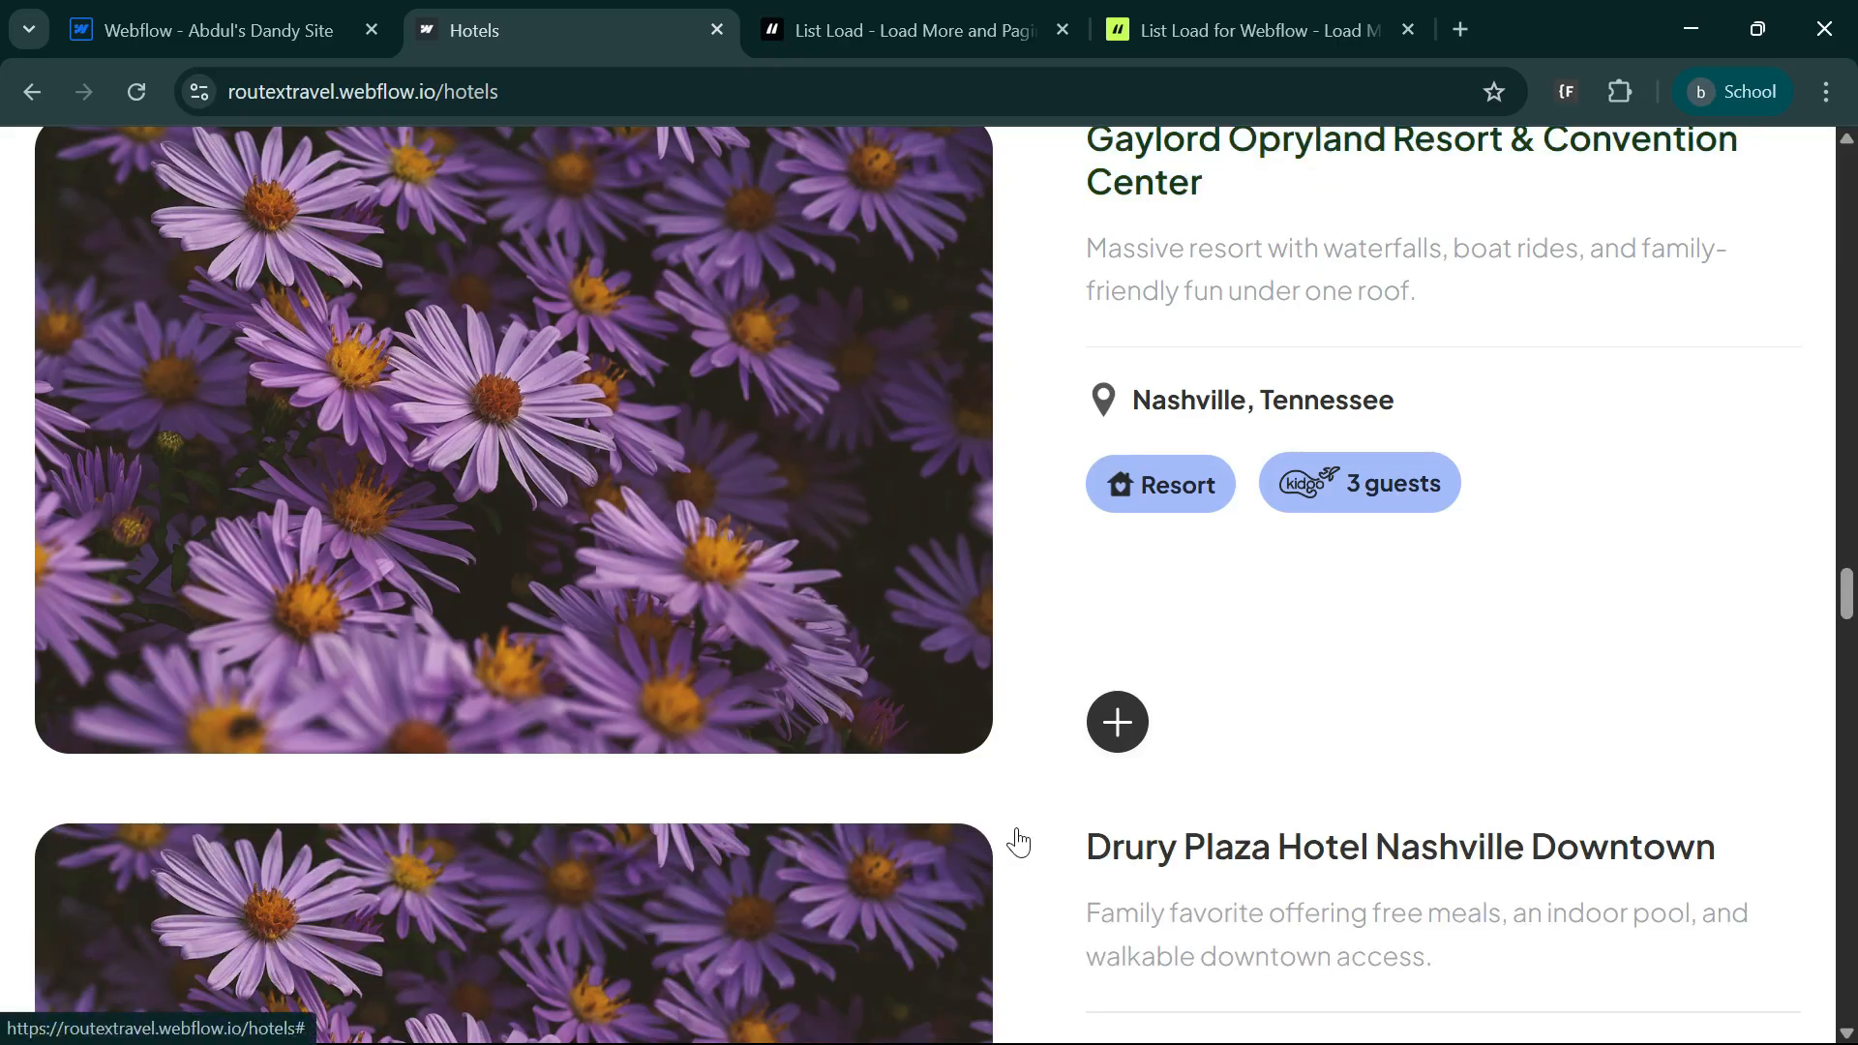
pyautogui.scroll(-20, 1335, 798)
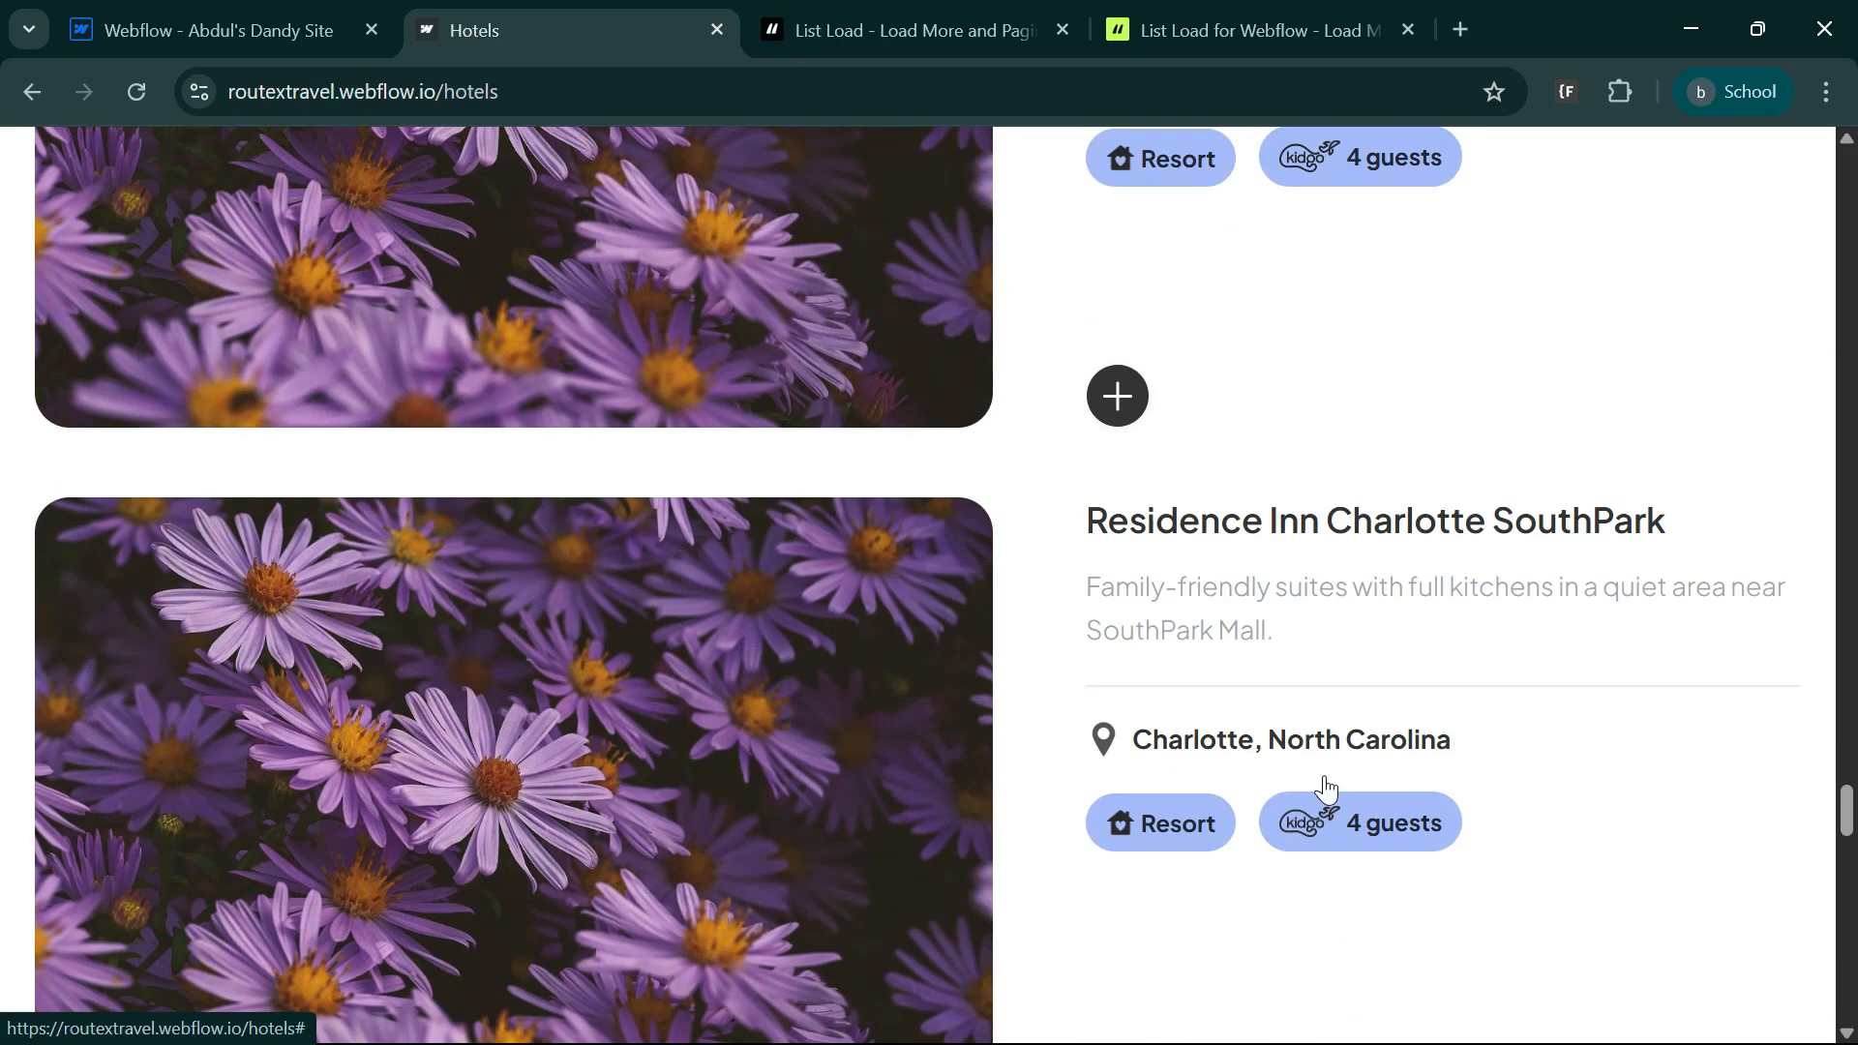
pyautogui.scroll(-20, 1325, 789)
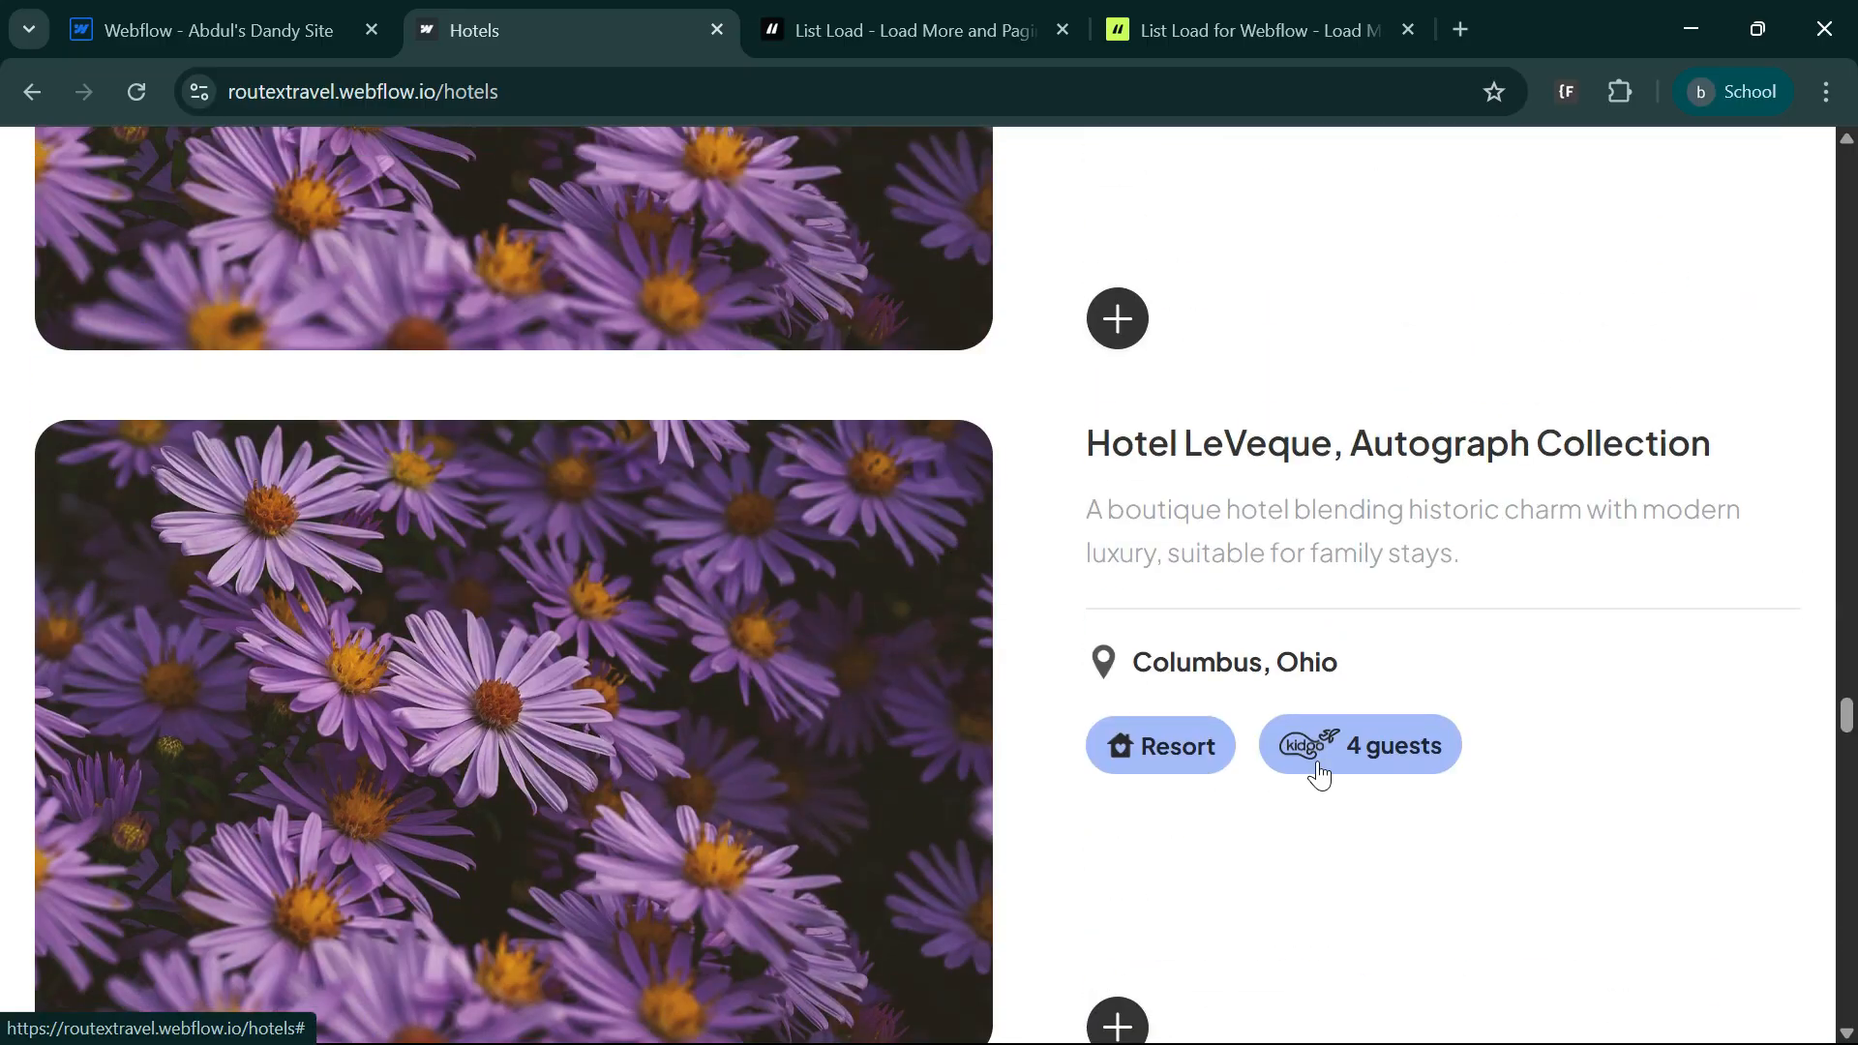
pyautogui.scroll(-20, 1318, 774)
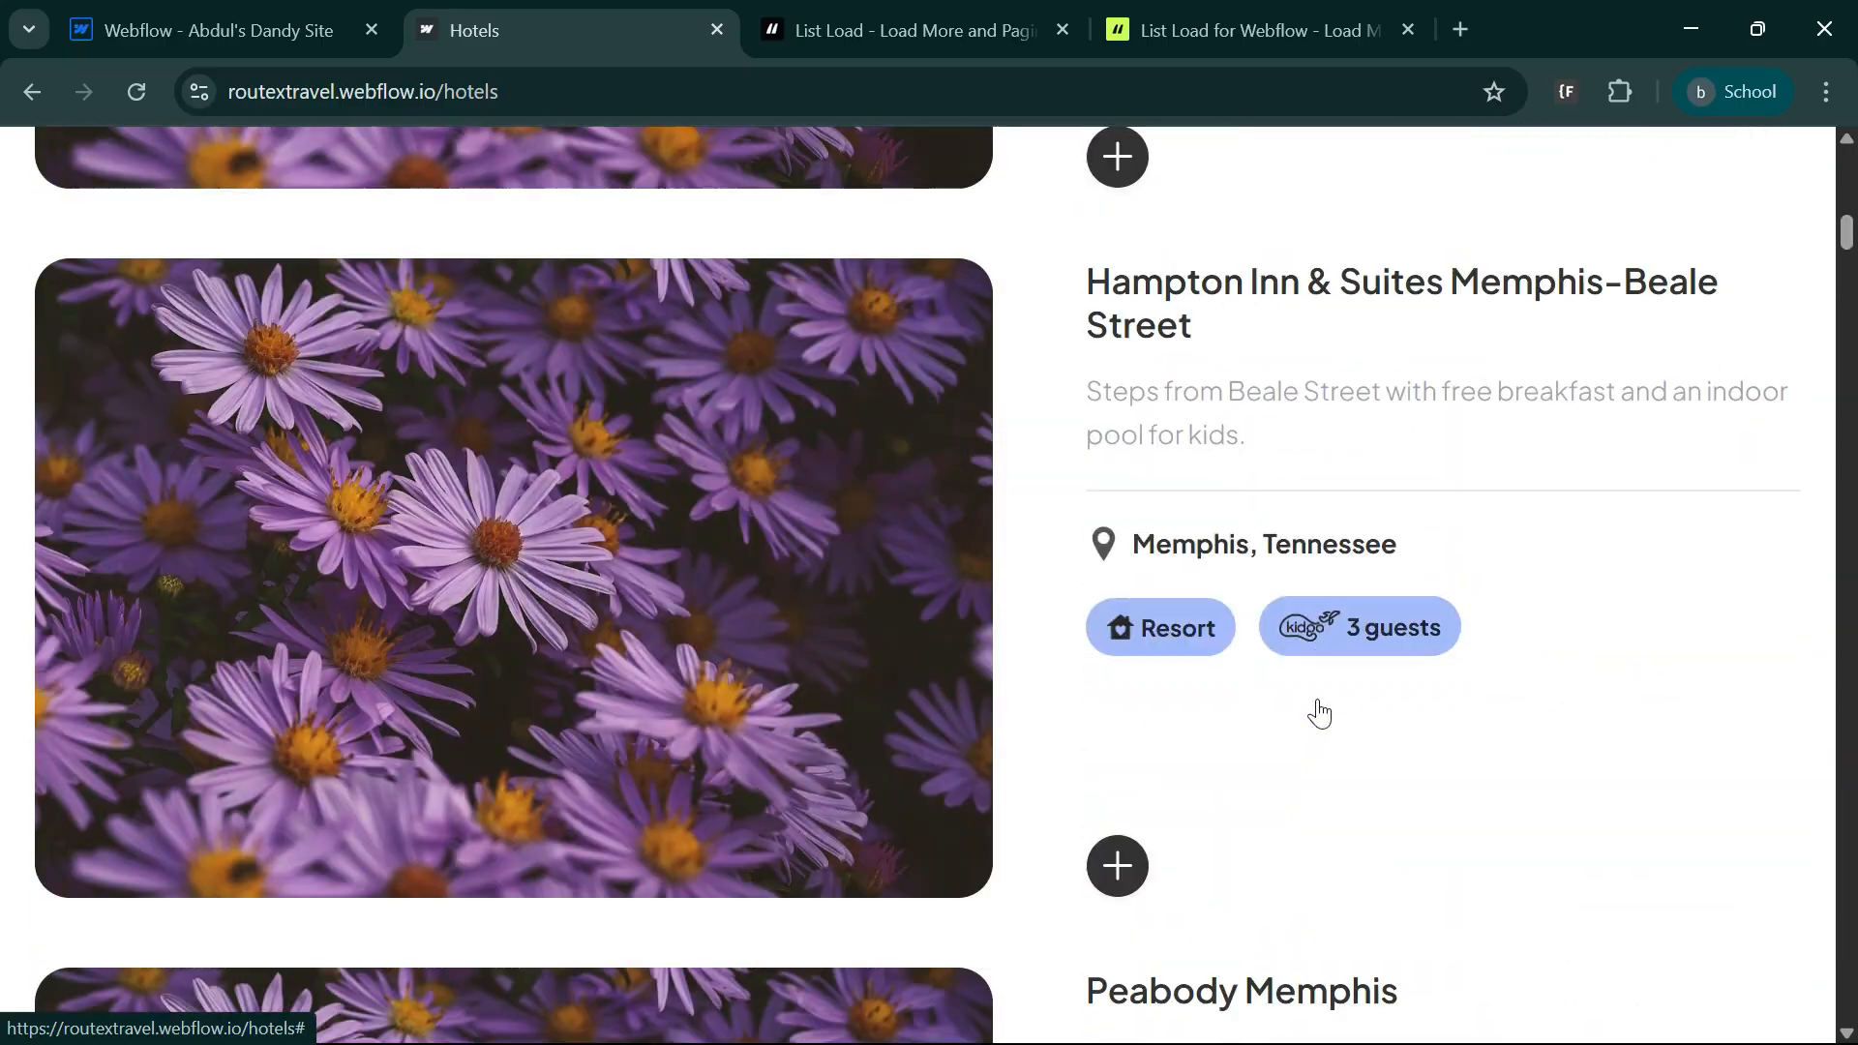
pyautogui.click(1319, 713)
pyautogui.scroll(-5, 1297, 705)
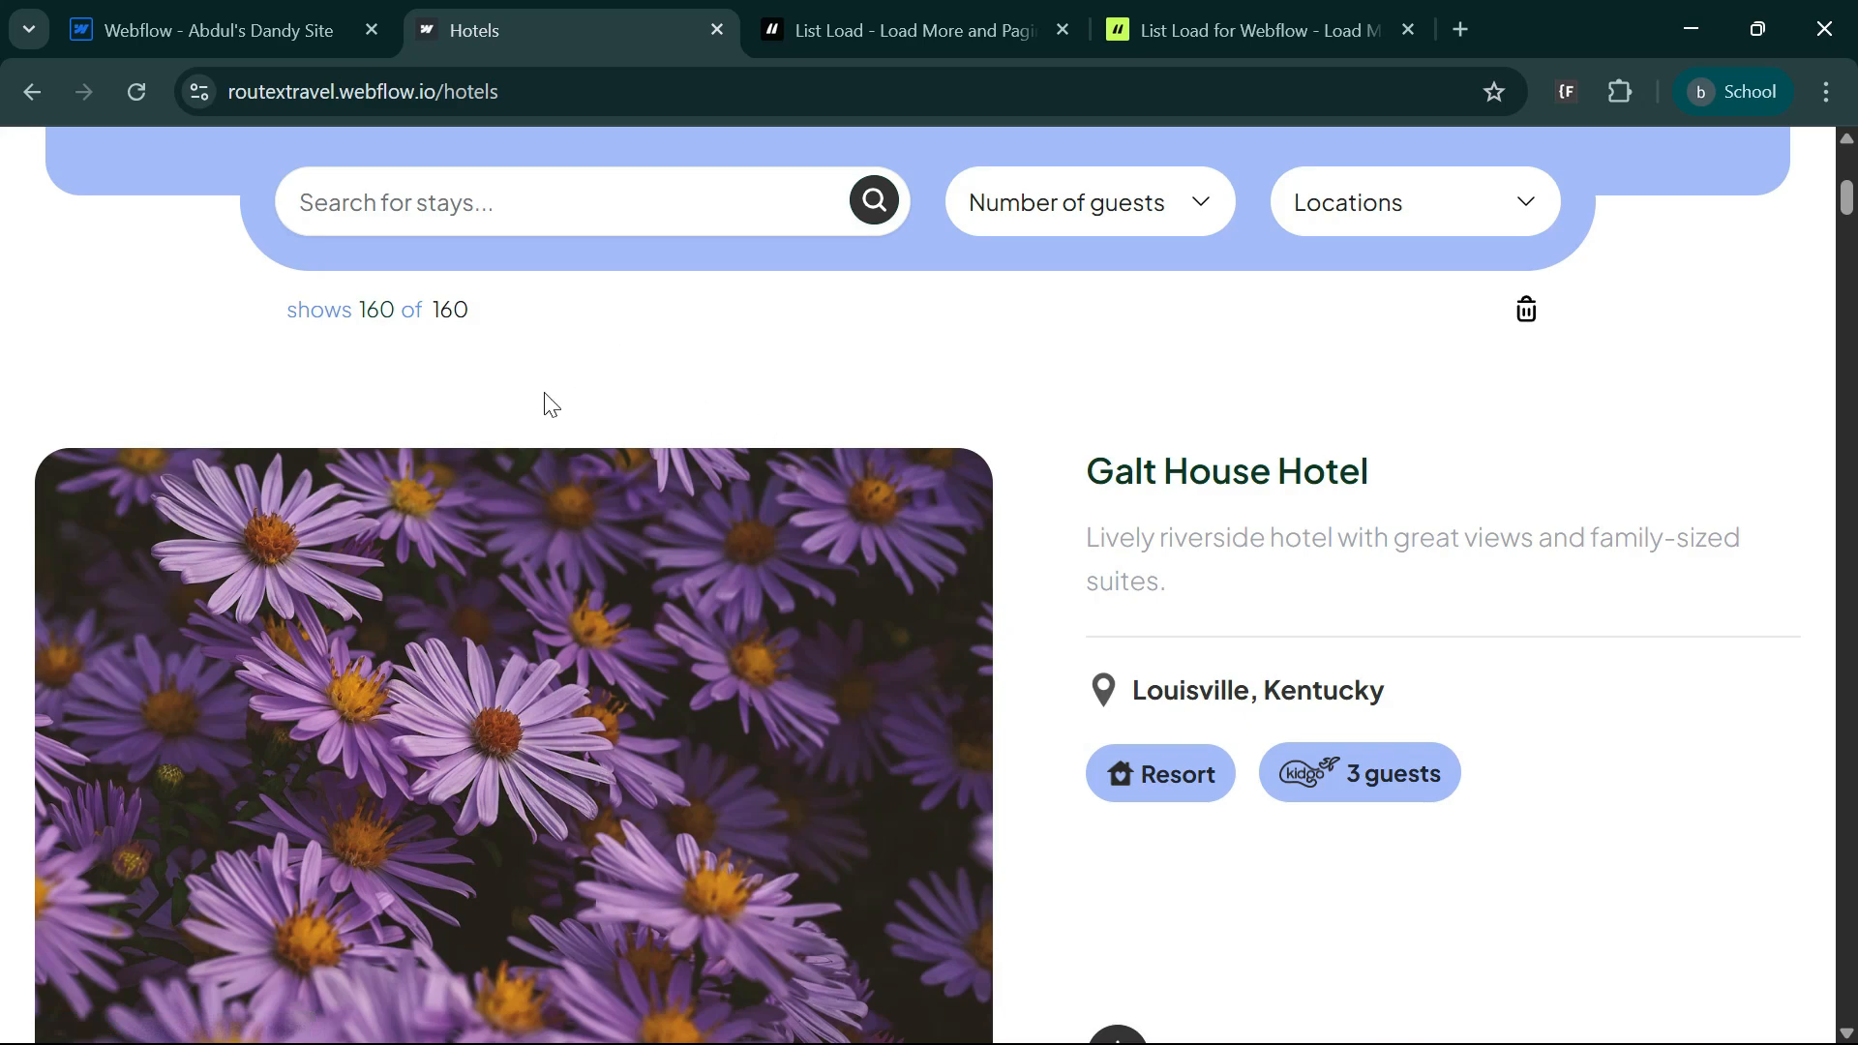
# - Return to the List Load documentation and expand the optional Threshold setting to read its attribute, example and default value
pyautogui.hotkey('ctrl', 'Tab')
pyautogui.scroll(-6, 462, 630)
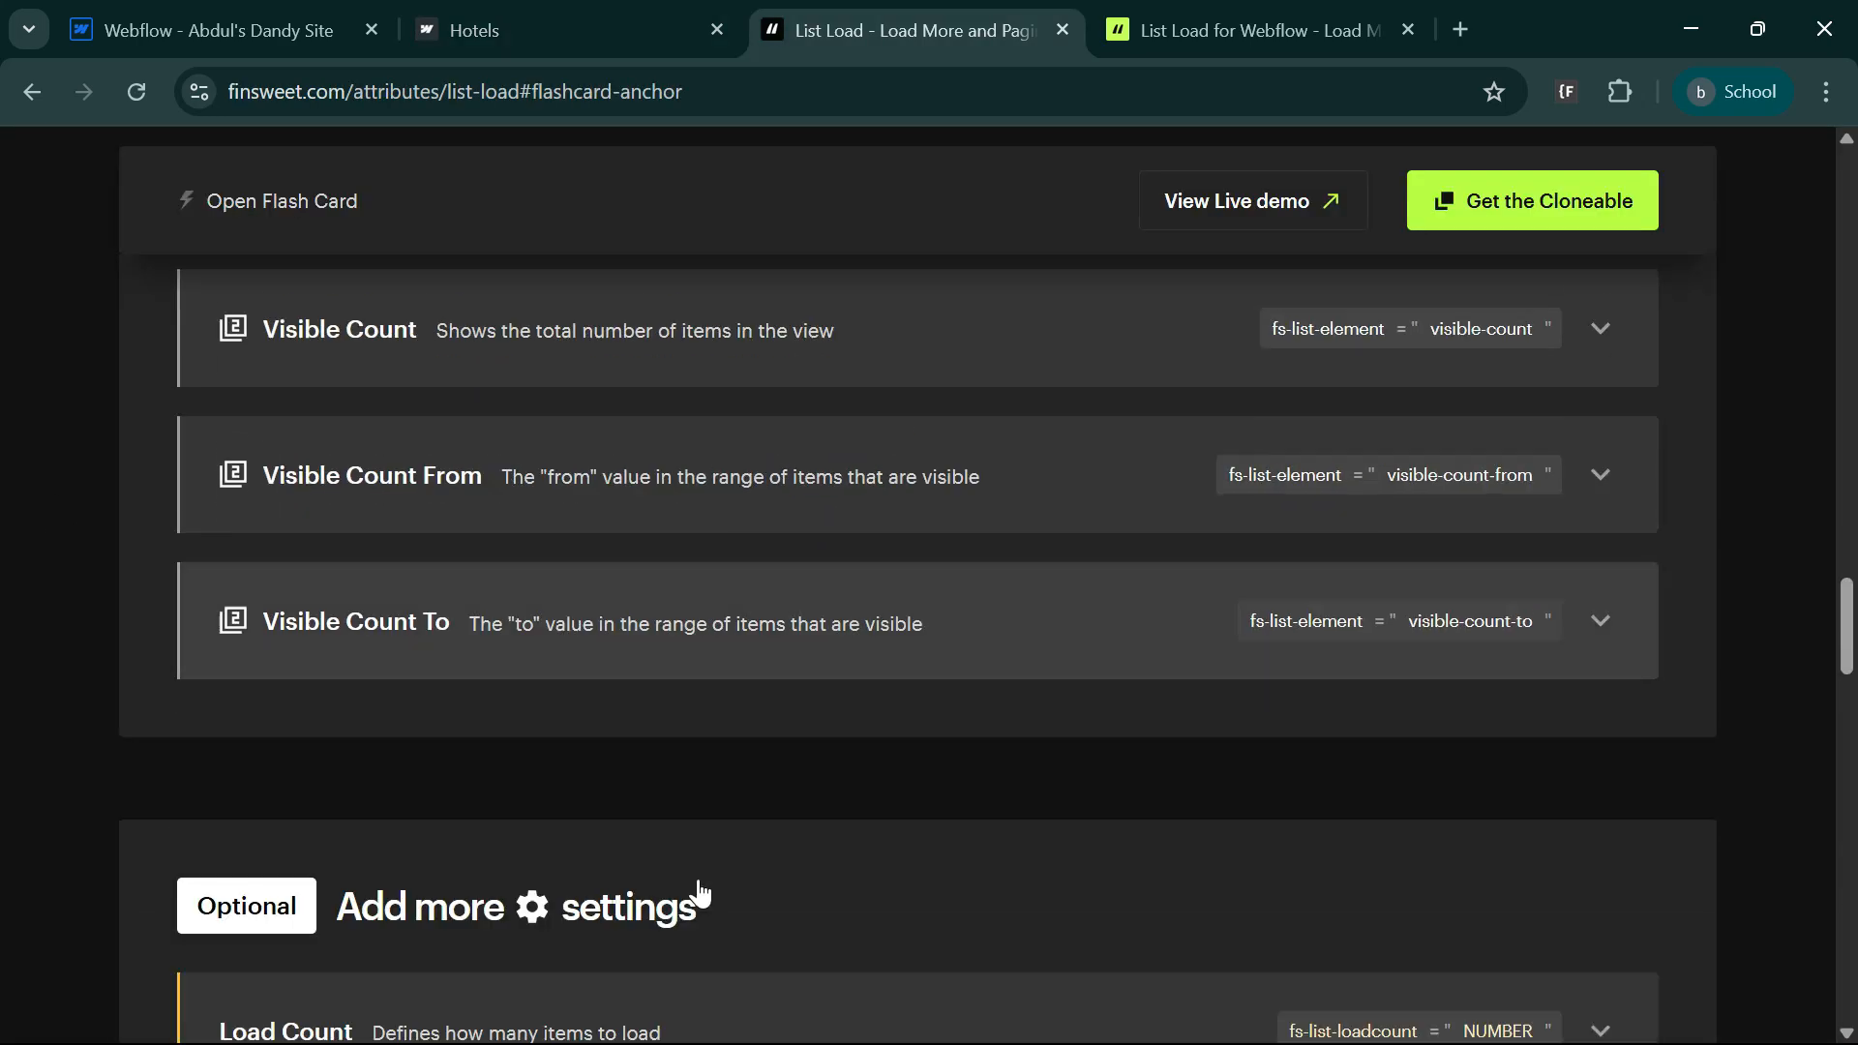
pyautogui.scroll(-2, 844, 824)
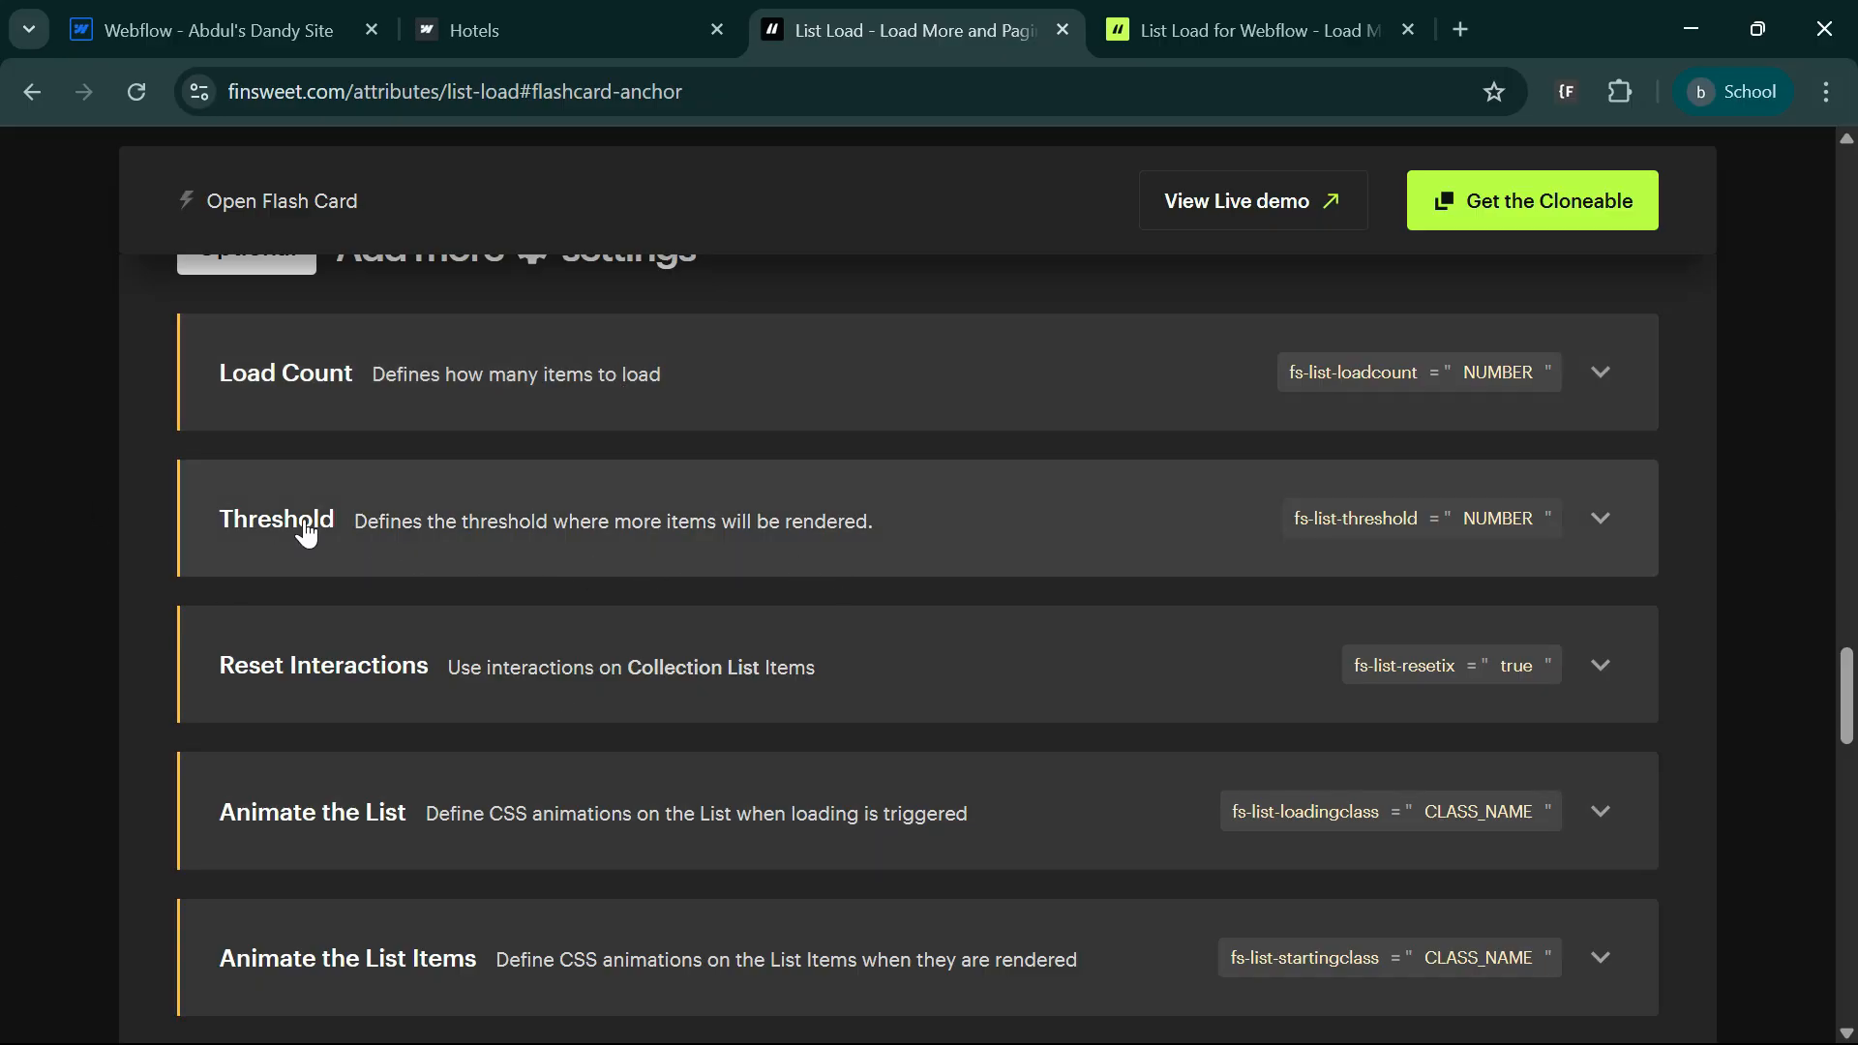
pyautogui.click(844, 553)
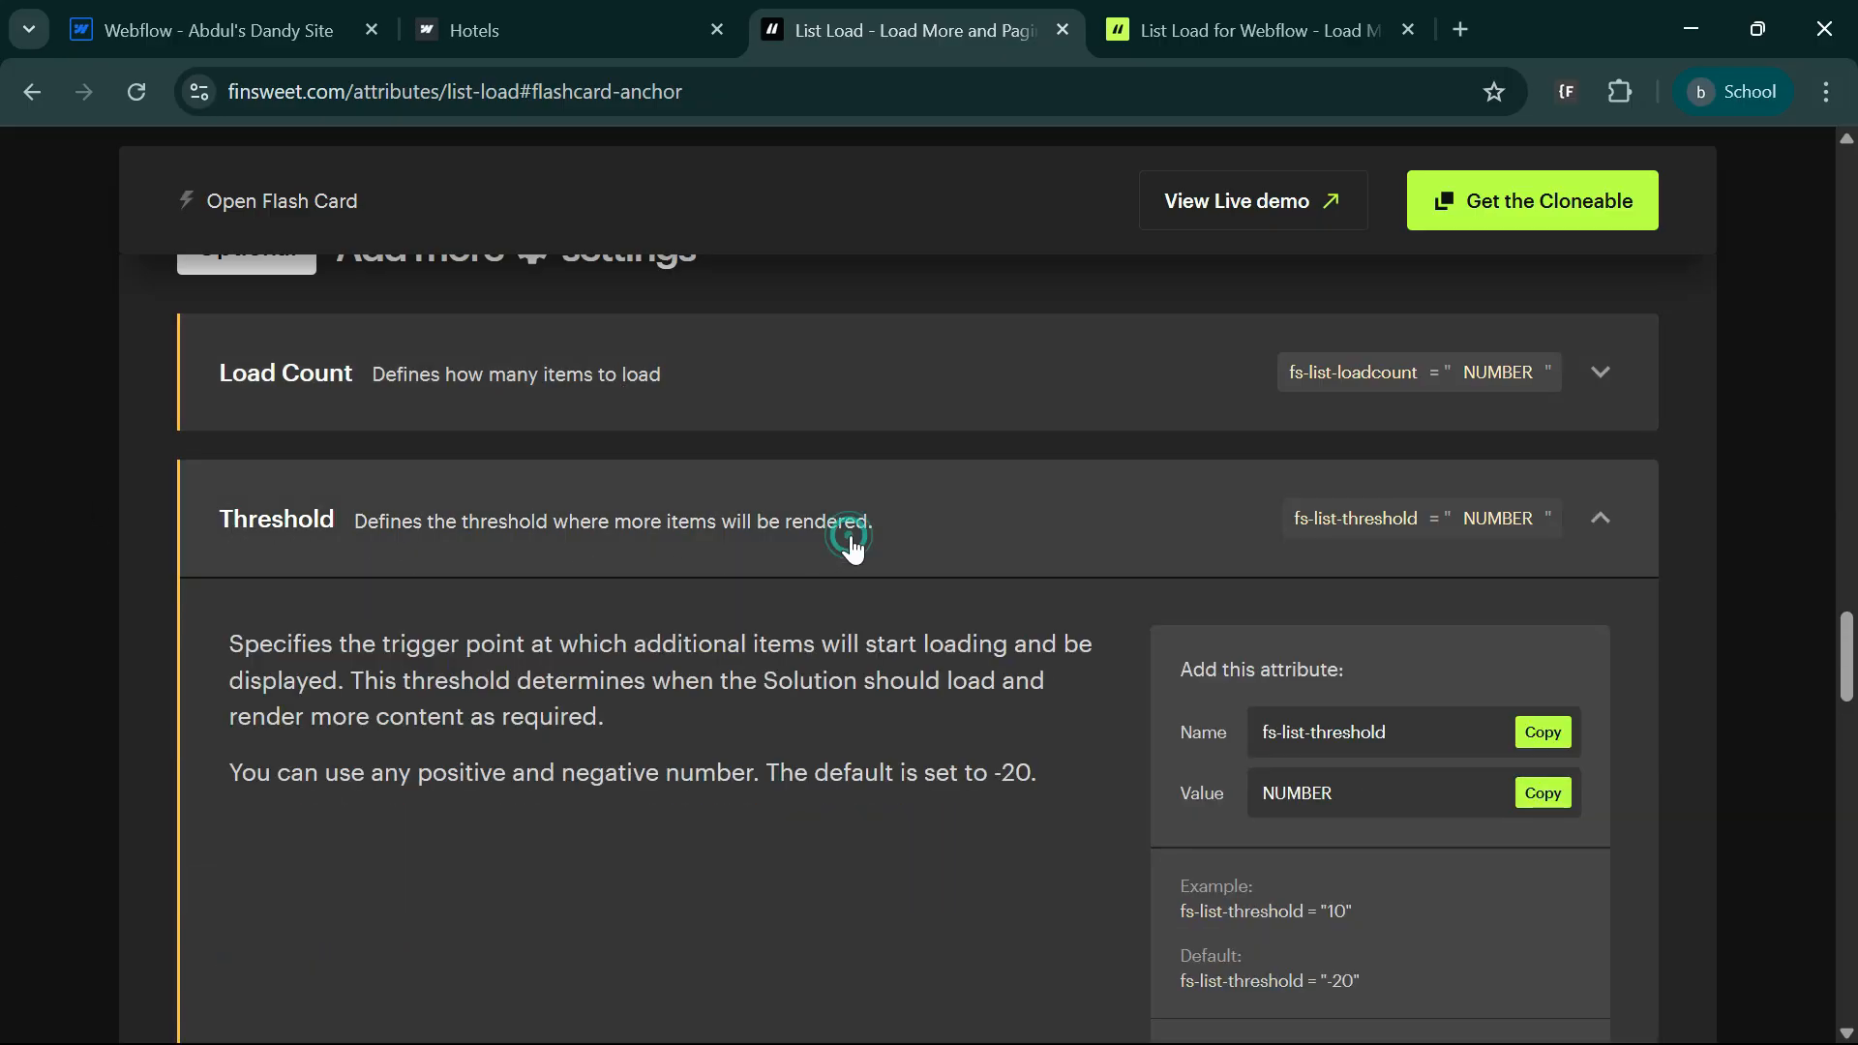
pyautogui.scroll(-2, 760, 689)
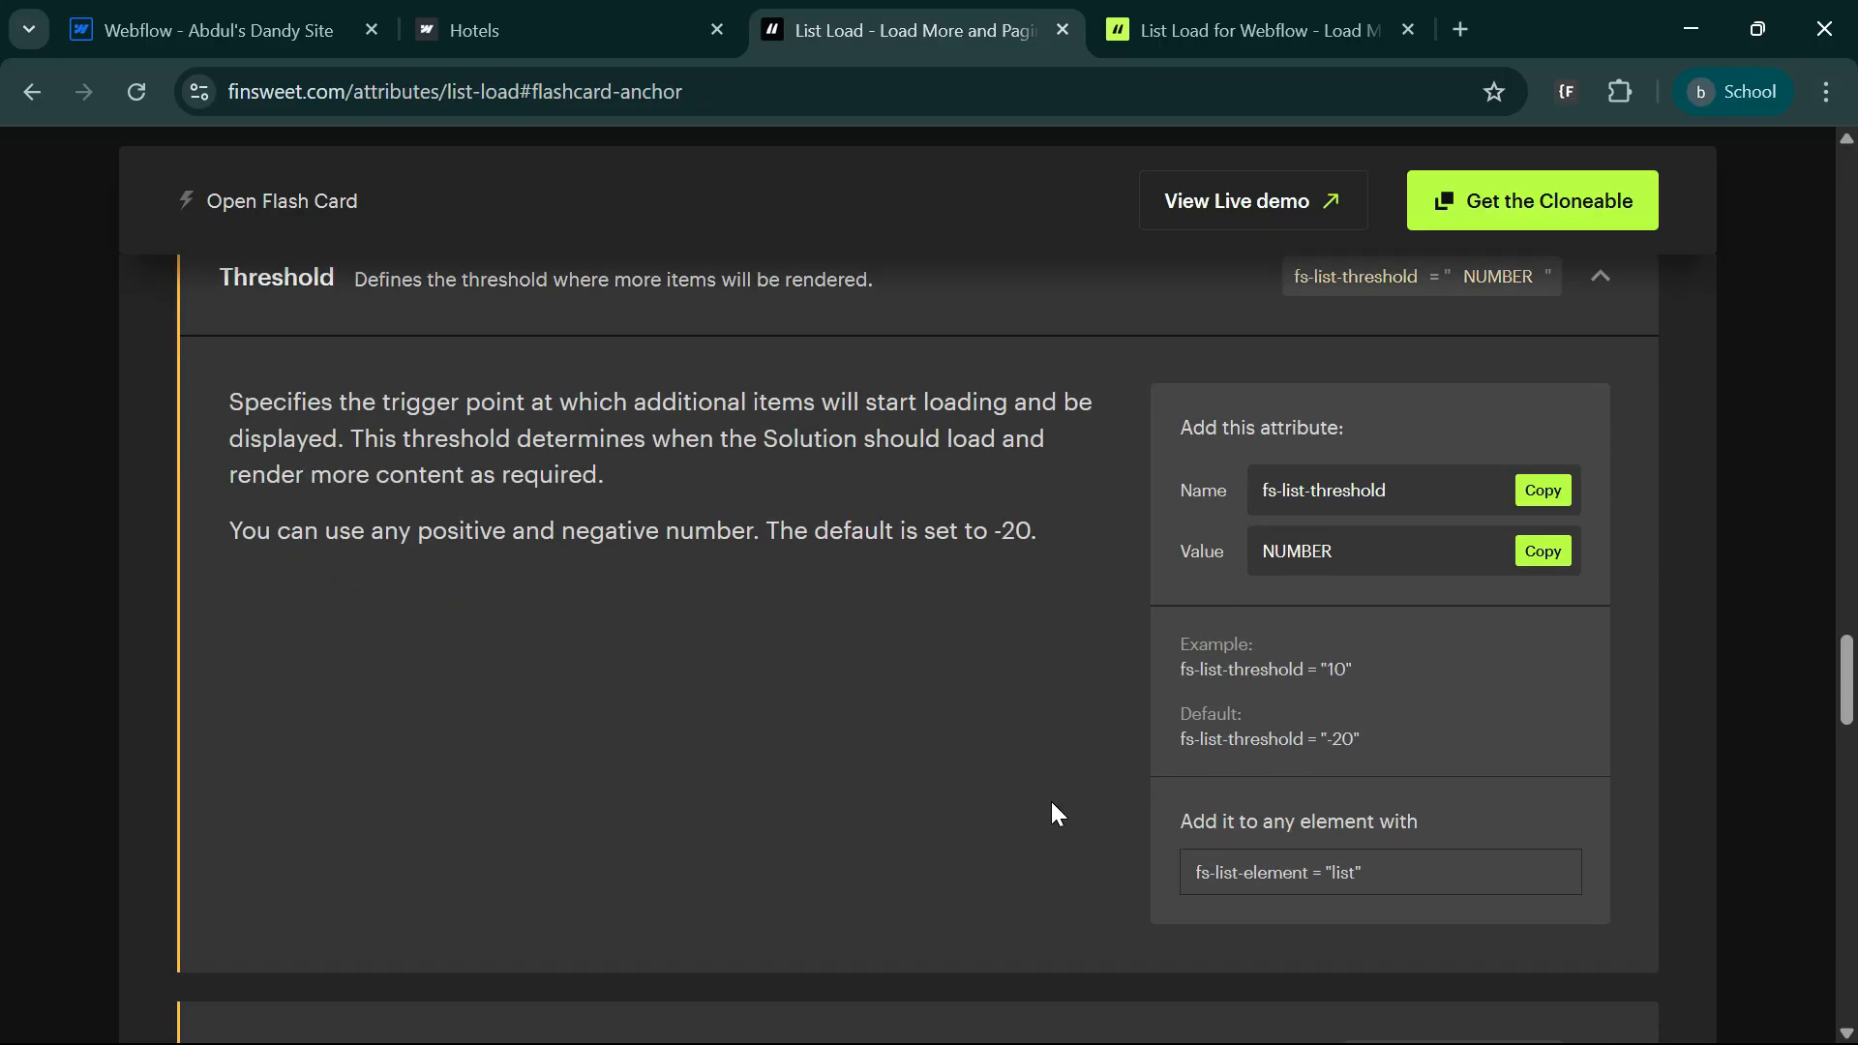
# - Go down the live Hotels list again to check at which point further items start loading
pyautogui.click(549, 27)
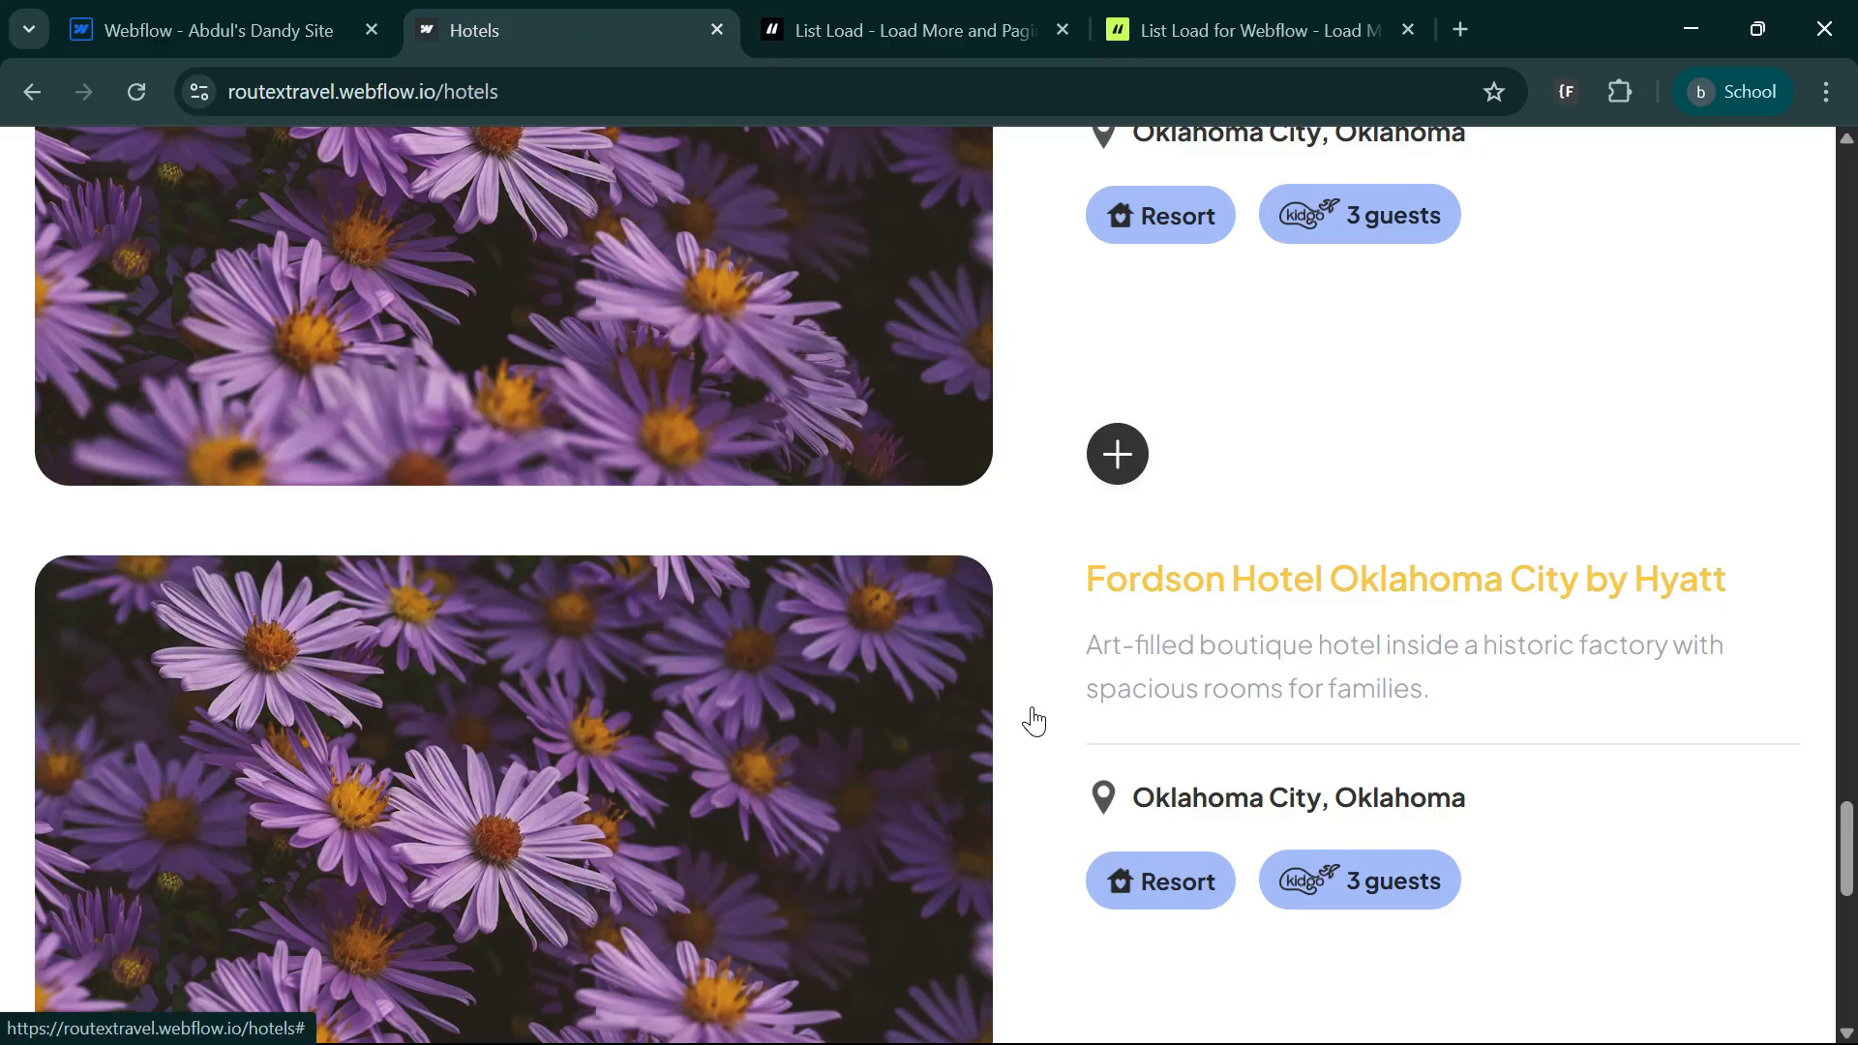
pyautogui.moveTo(1846, 854); pyautogui.dragTo(1812, 993)
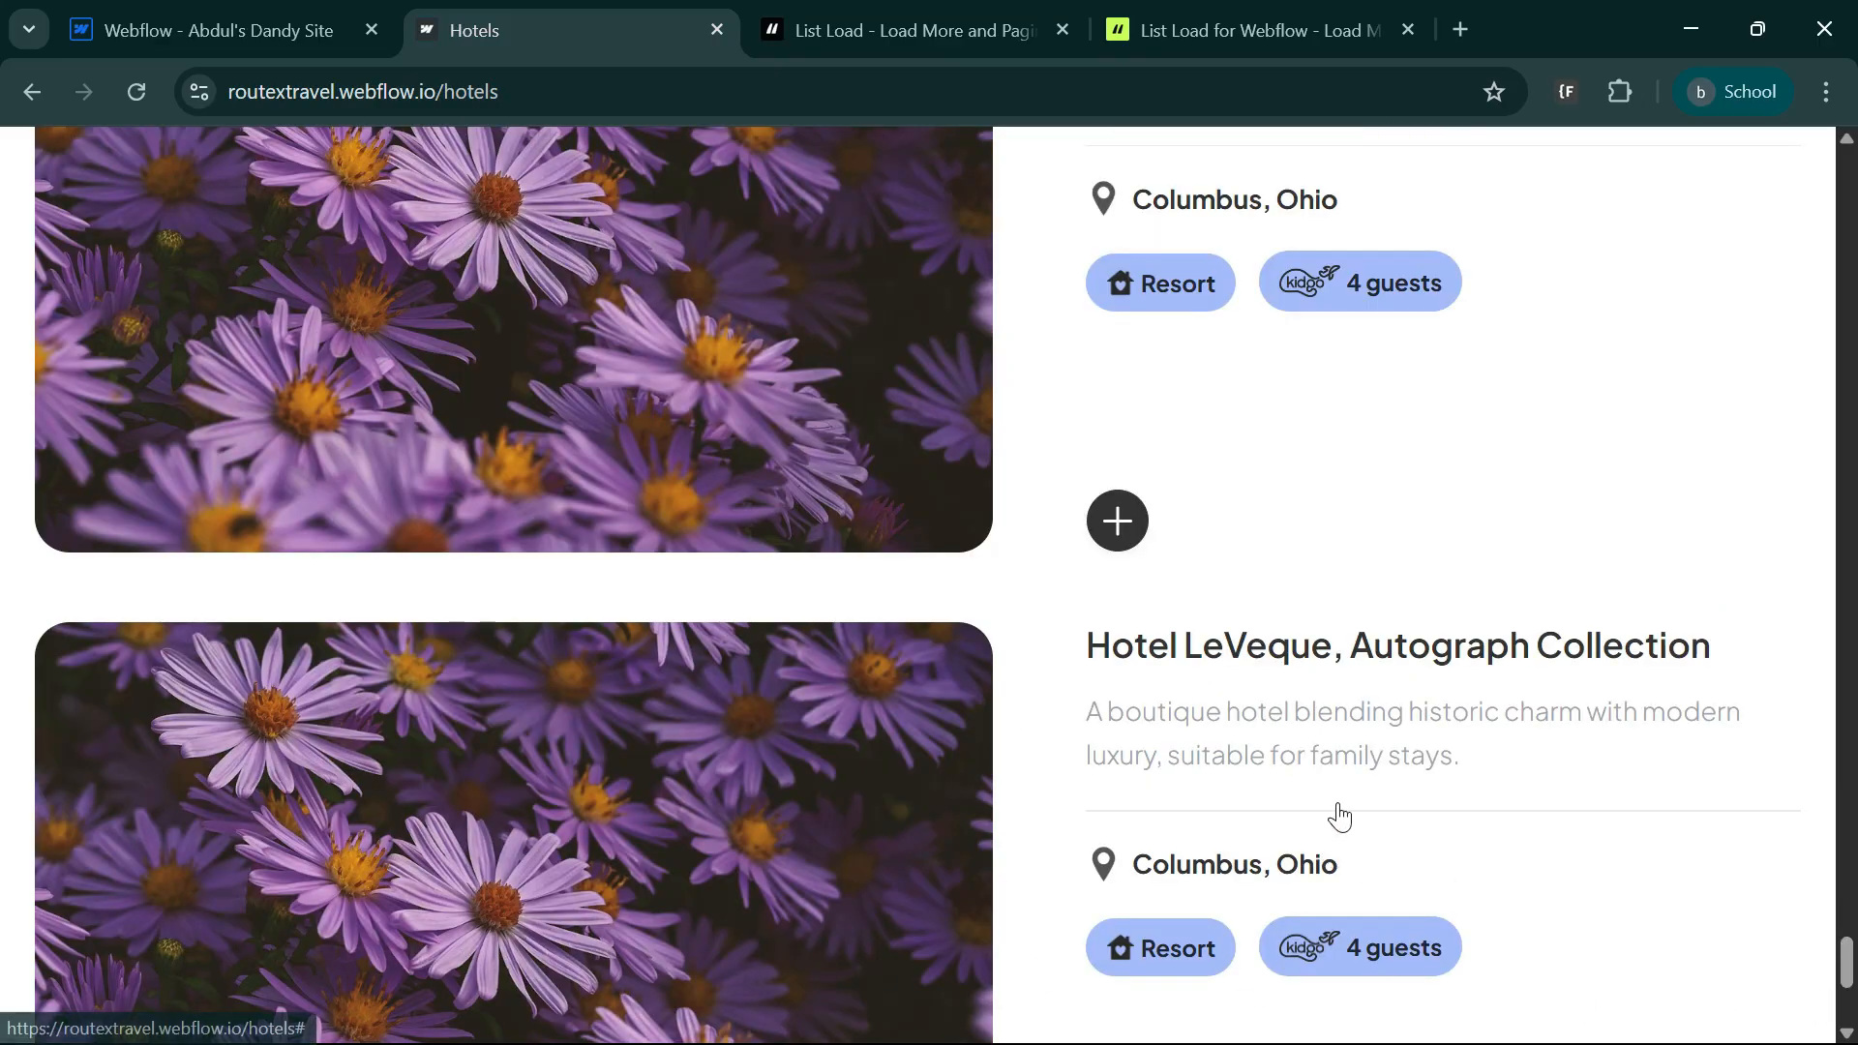
pyautogui.scroll(-5, 1340, 832)
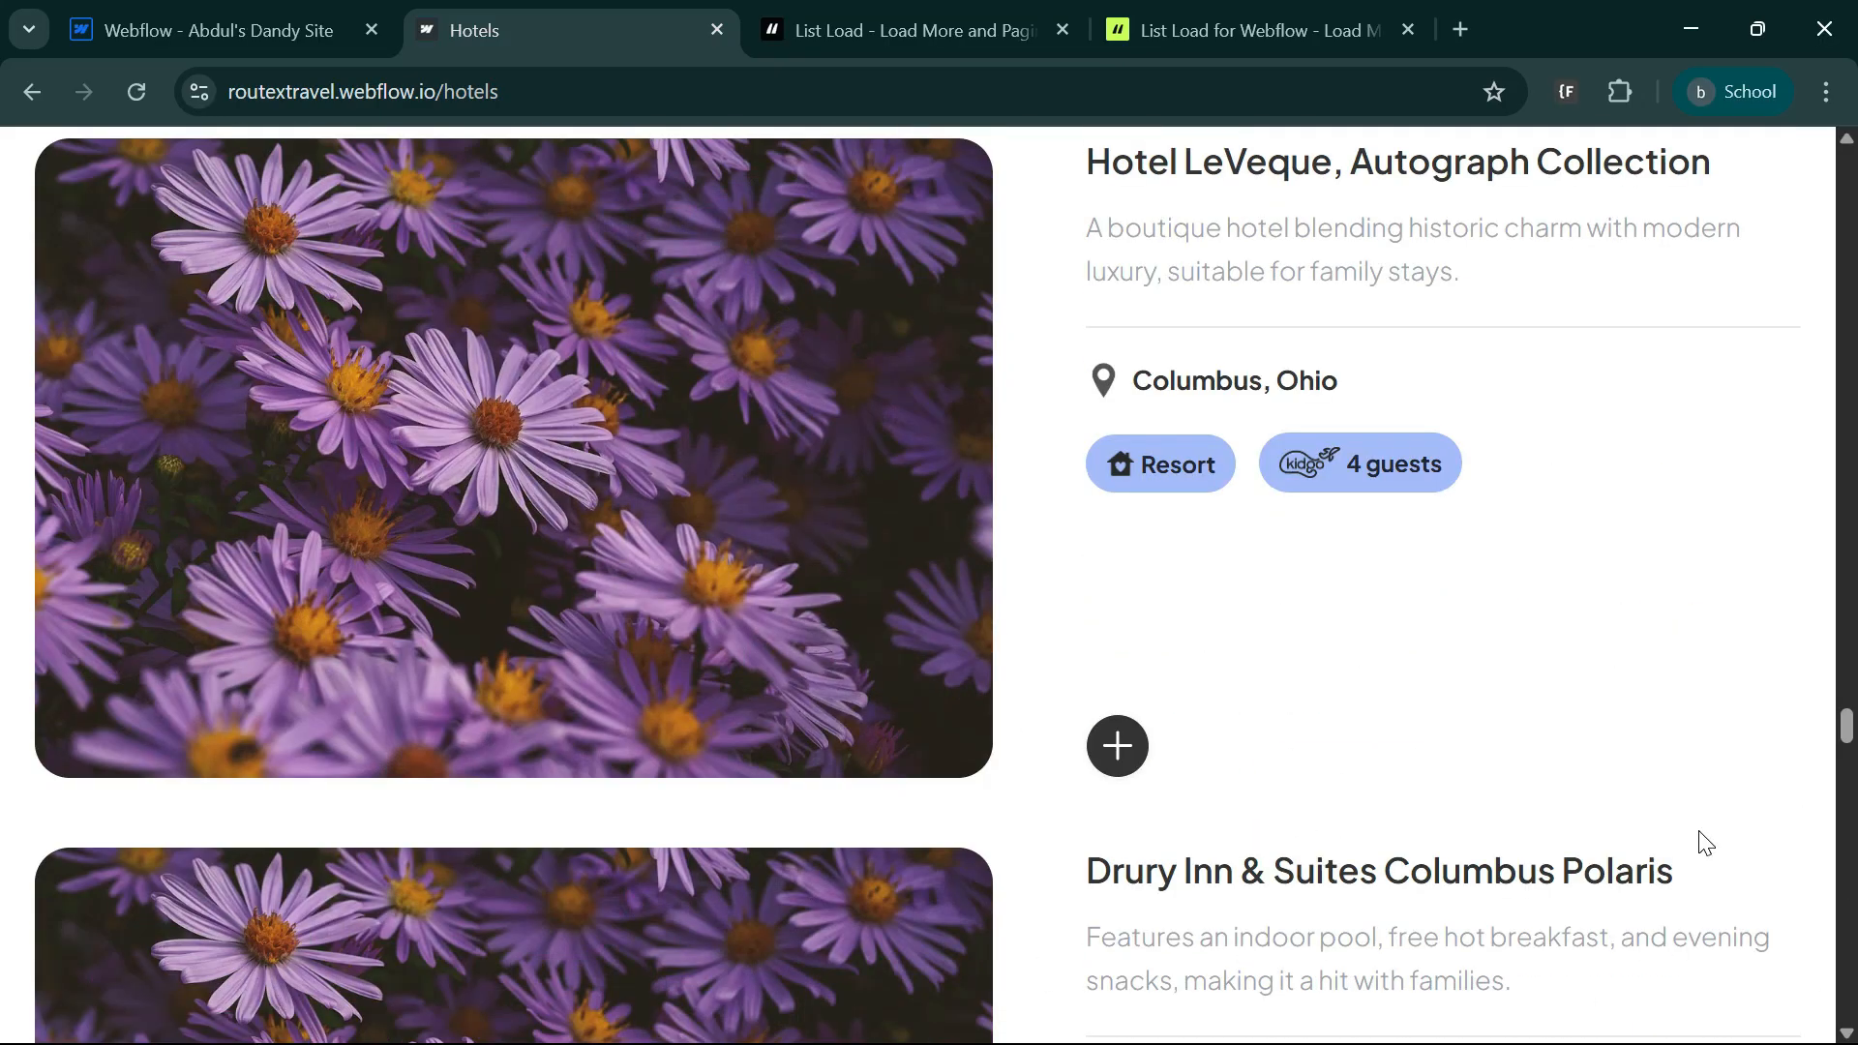
# - Return to the documentation, choose the Pagination method and expand the Mode: Pagination instructions to read its fs-list-load attribute
pyautogui.hotkey('ctrl', 'Tab')
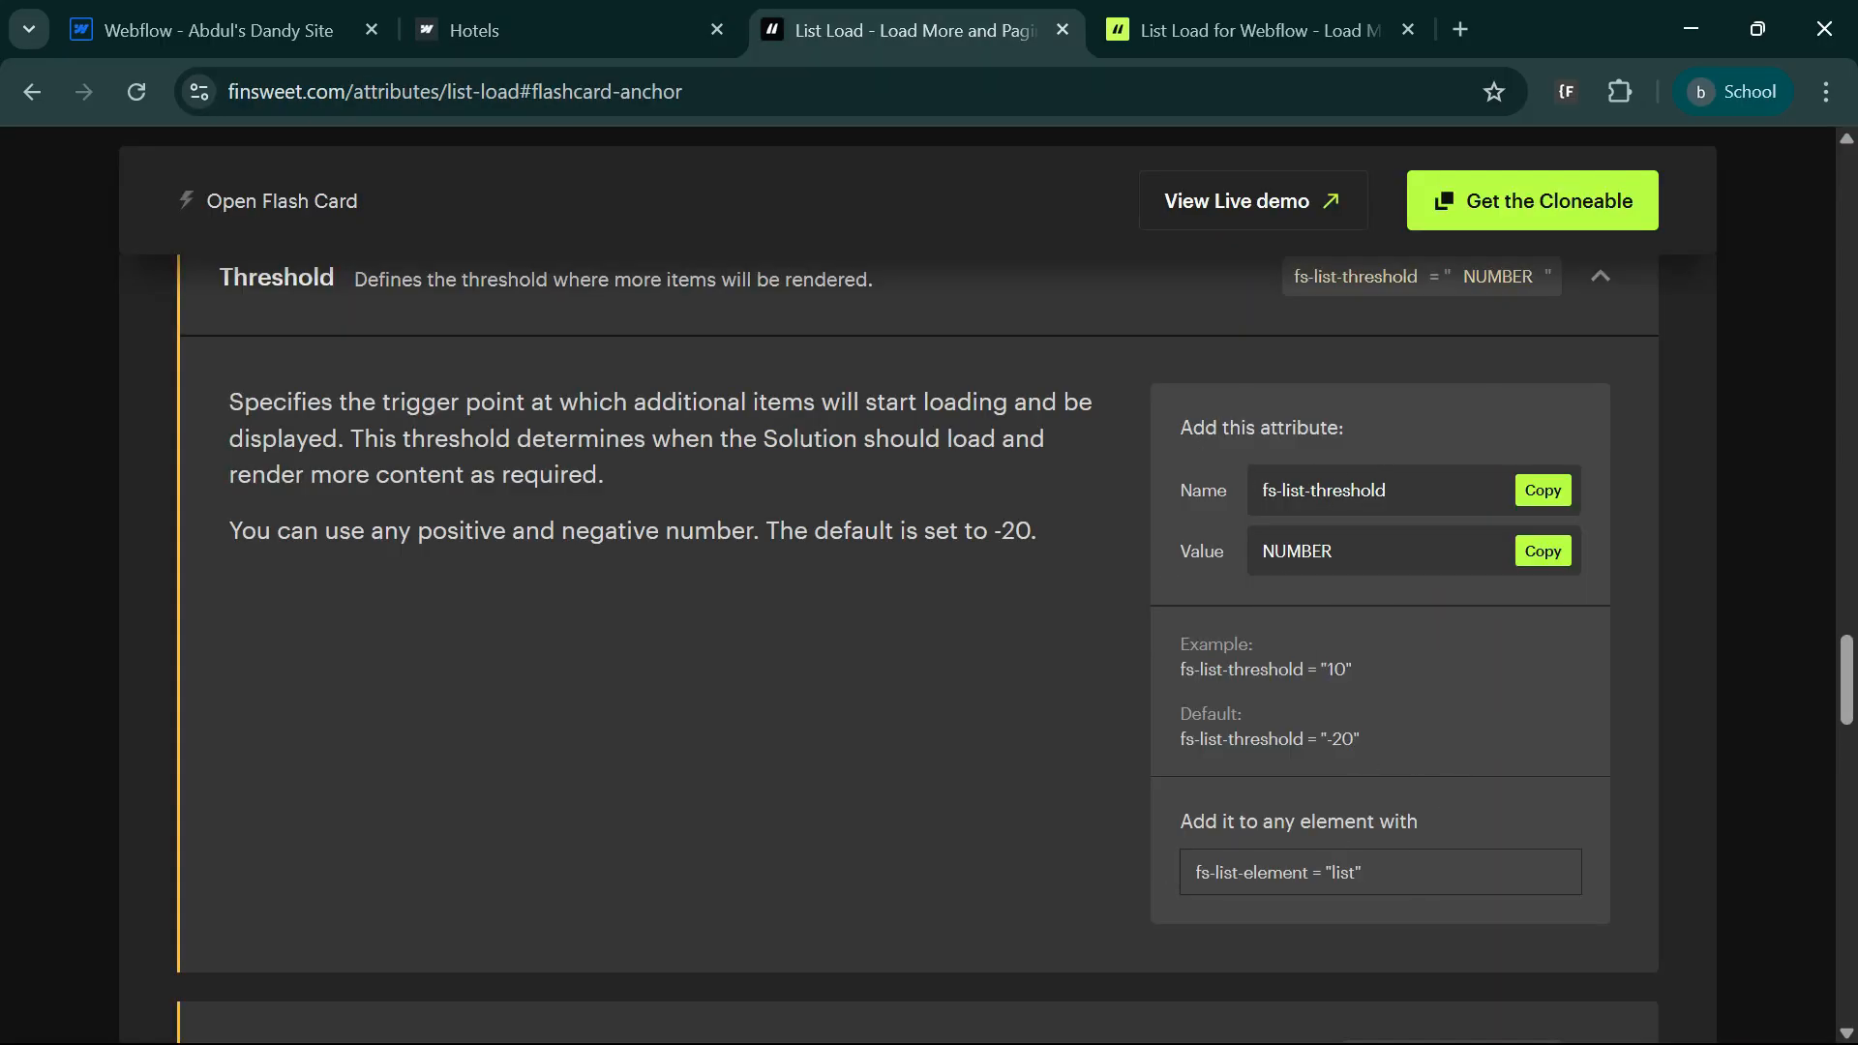
pyautogui.scroll(20, 1136, 914)
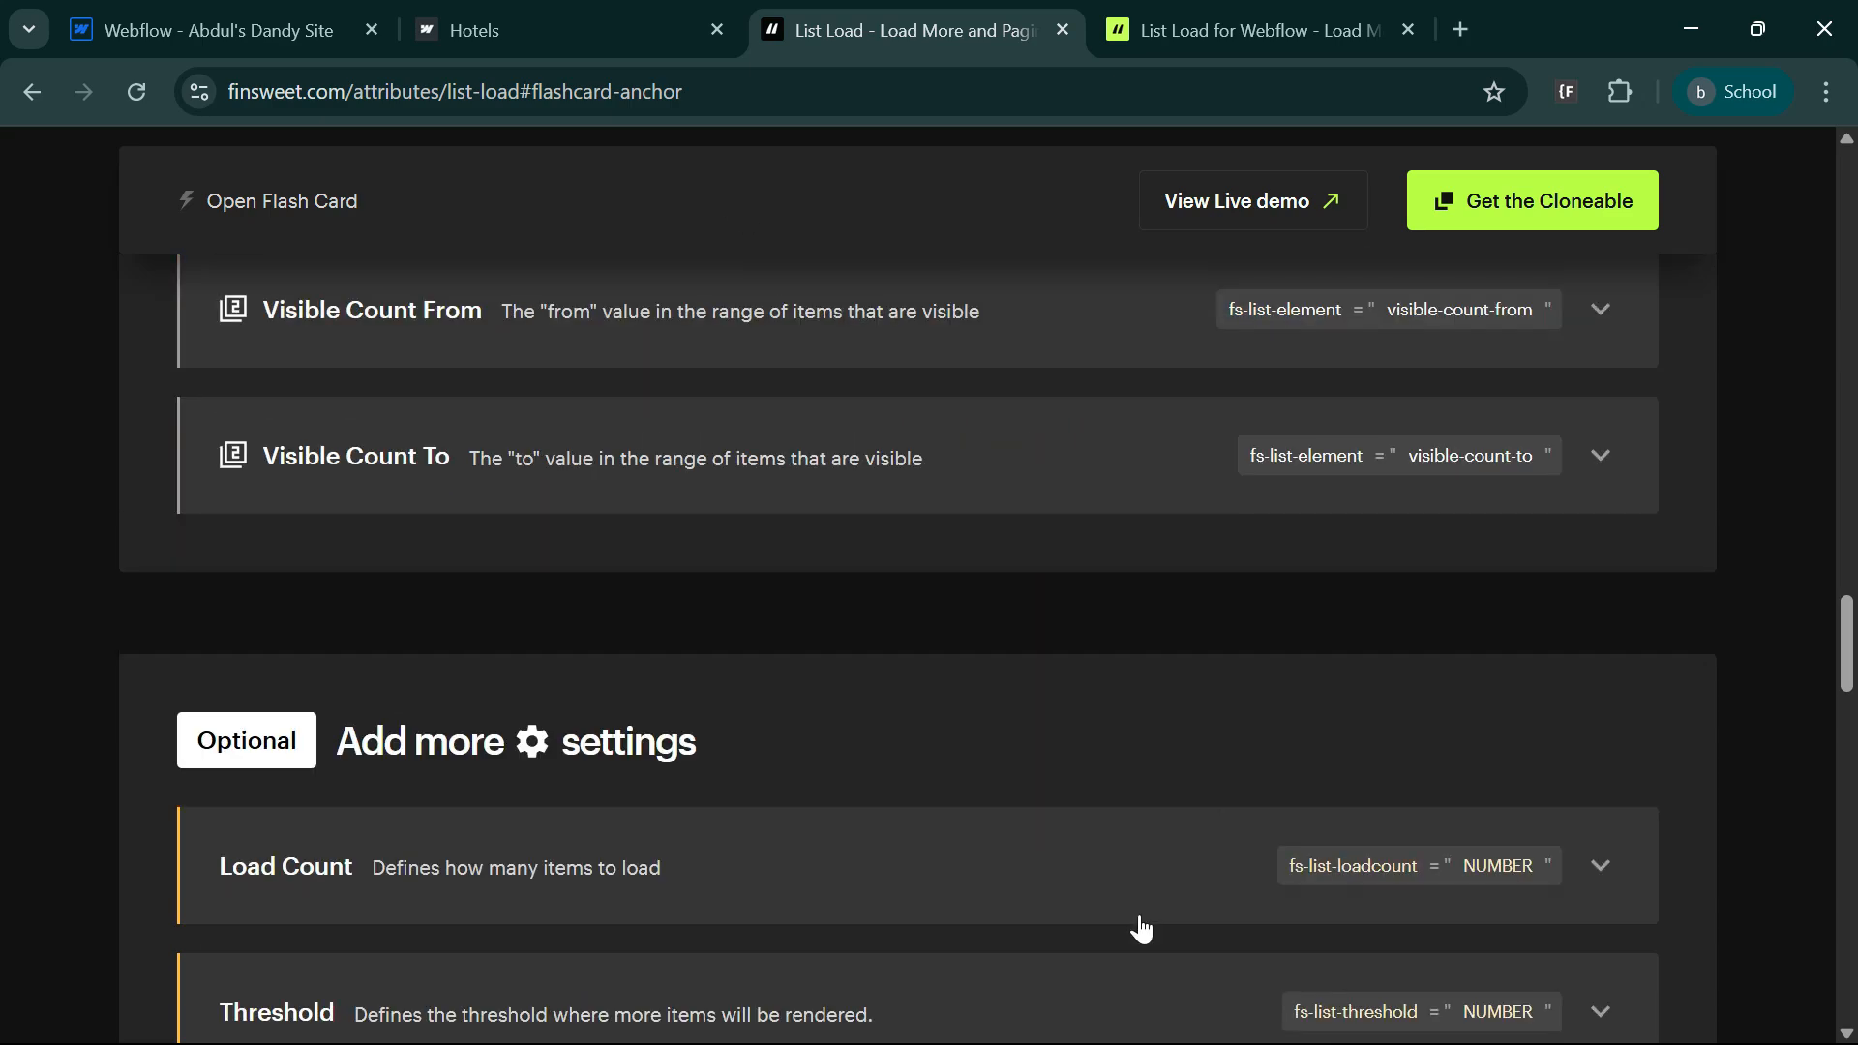
pyautogui.scroll(-15, 1091, 898)
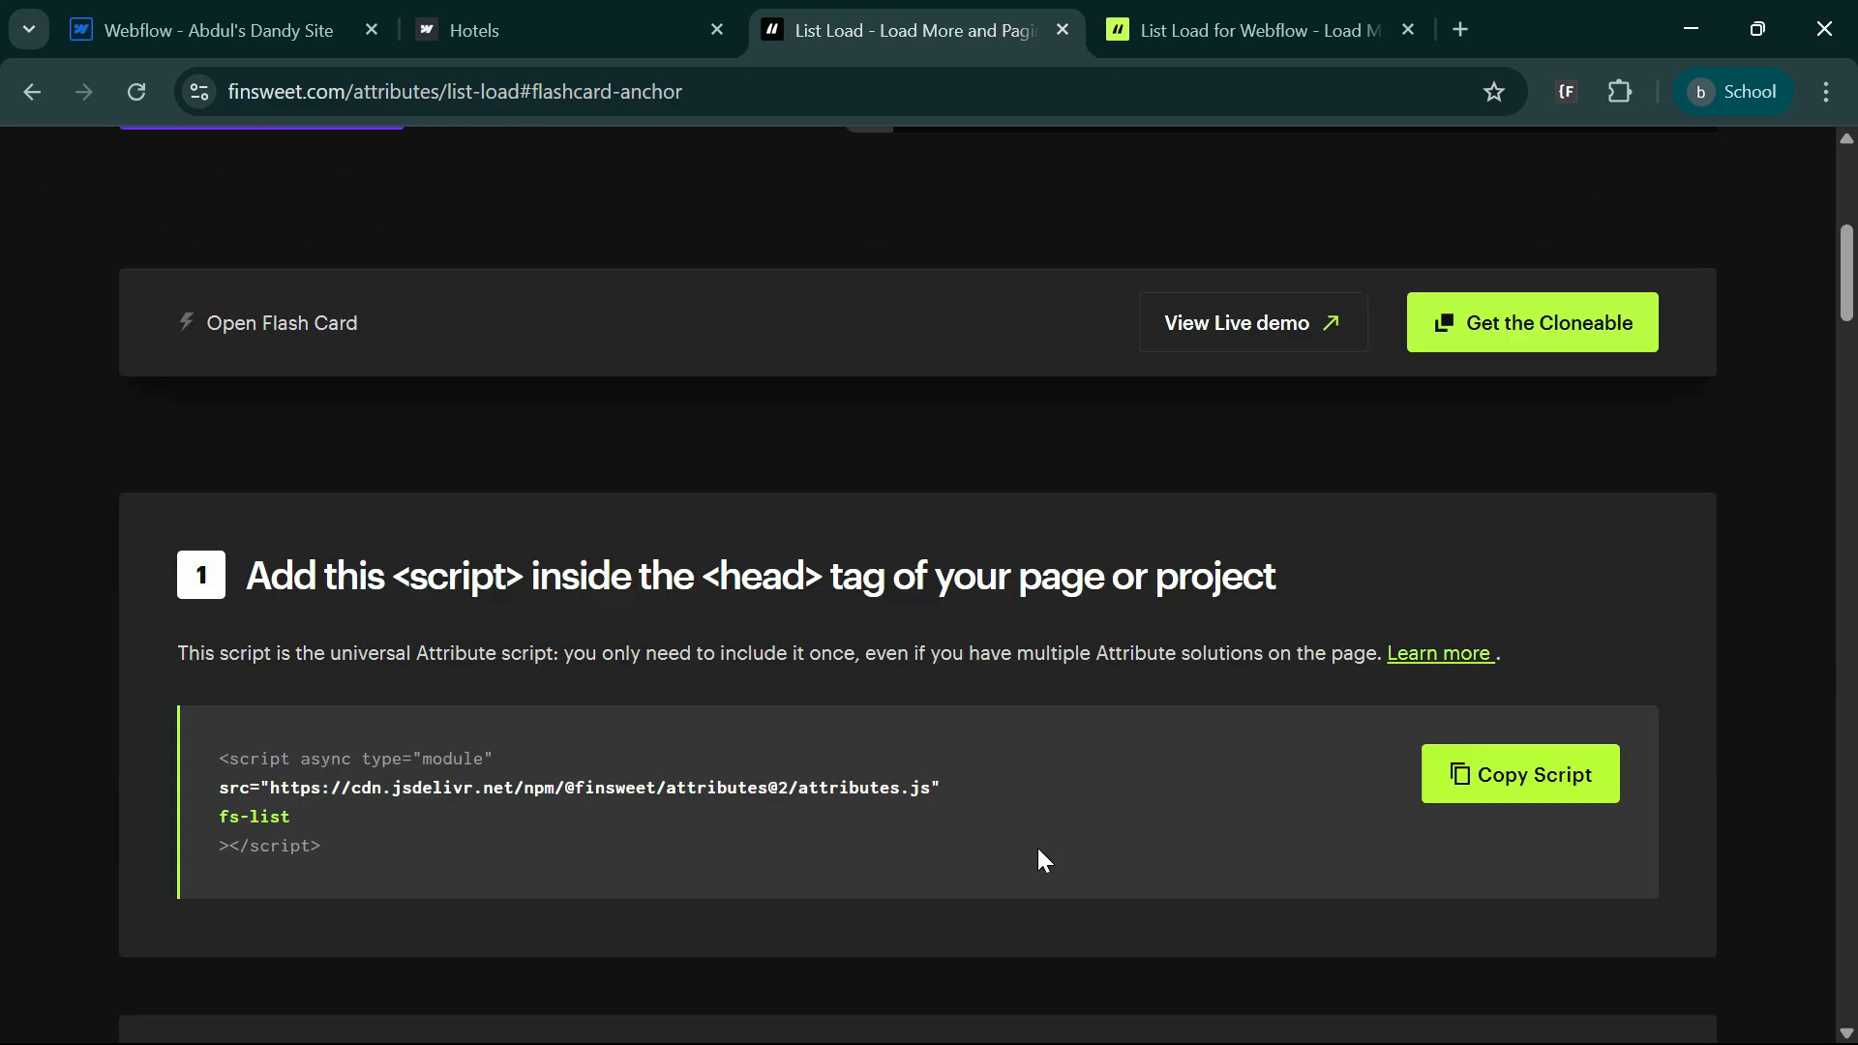
pyautogui.scroll(-2, 1213, 638)
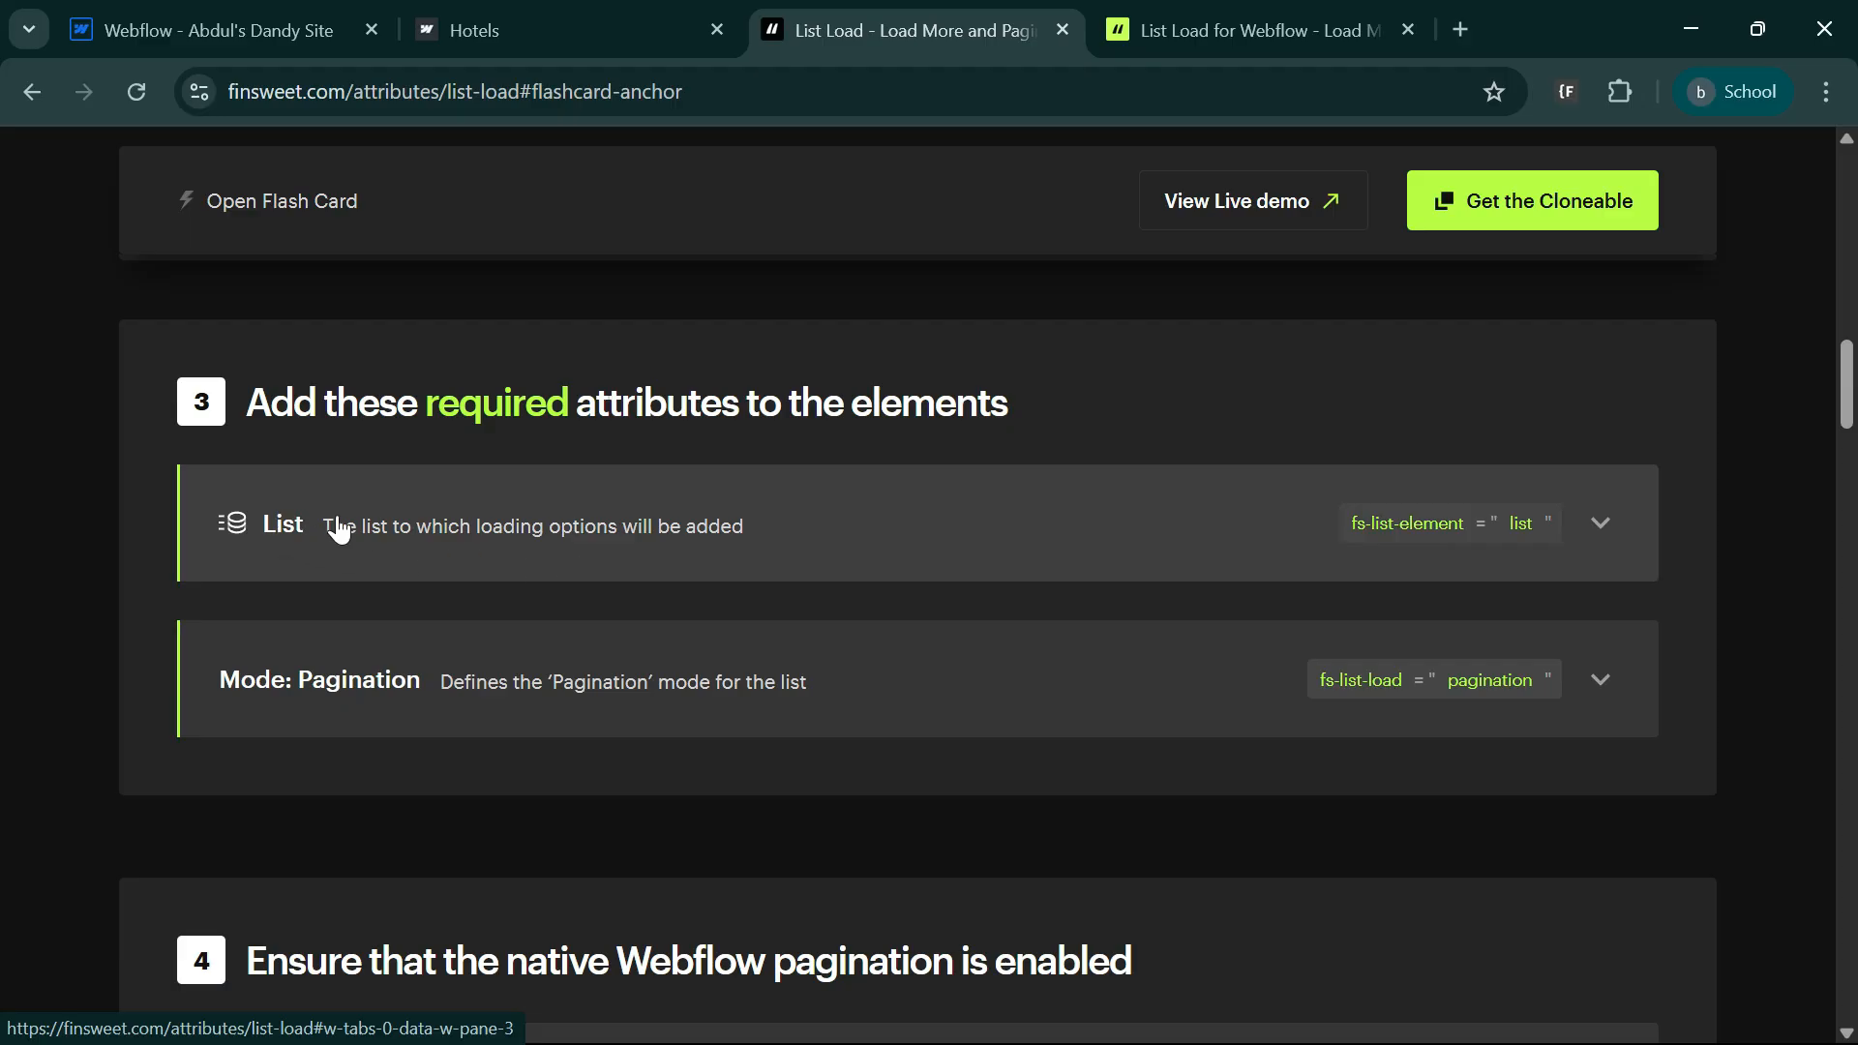
pyautogui.click(713, 689)
pyautogui.scroll(-5, 873, 559)
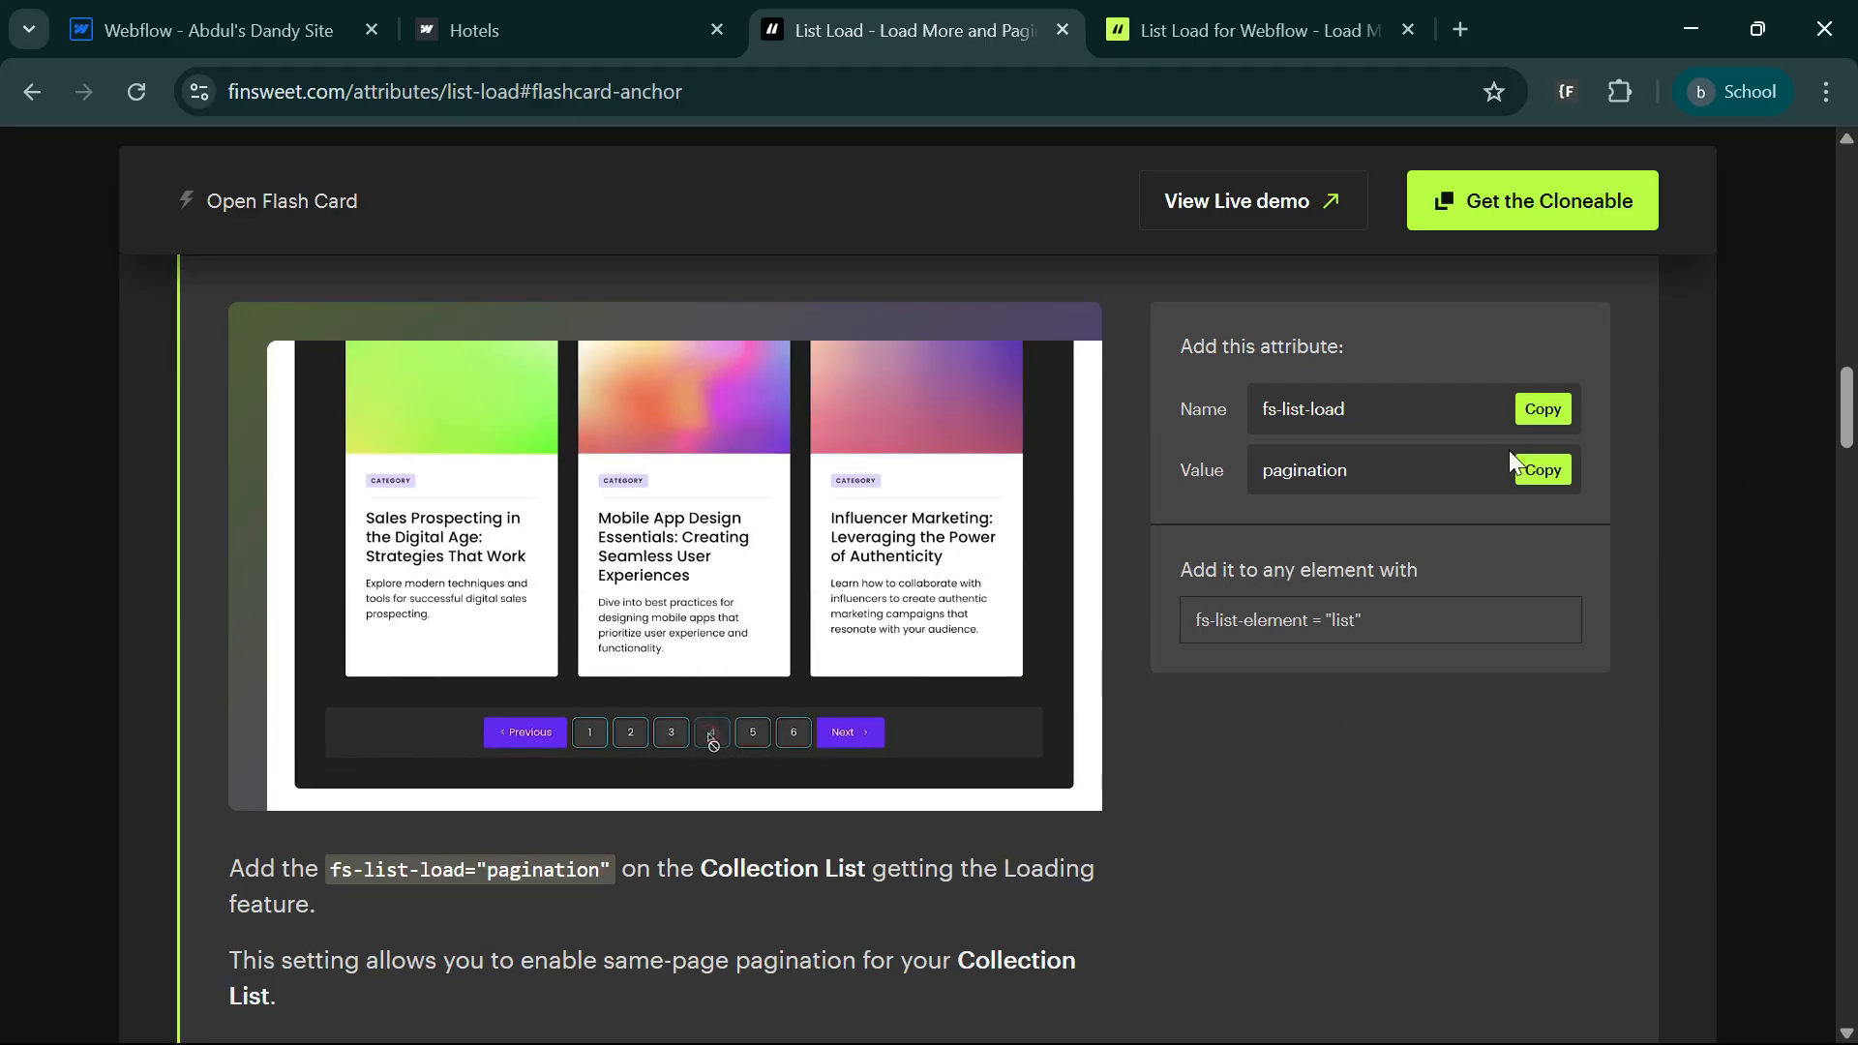
# - Return to the Webflow Designer and set the Grid 1 Column collection list's fs-list-load attribute to pagination
pyautogui.click(207, 17)
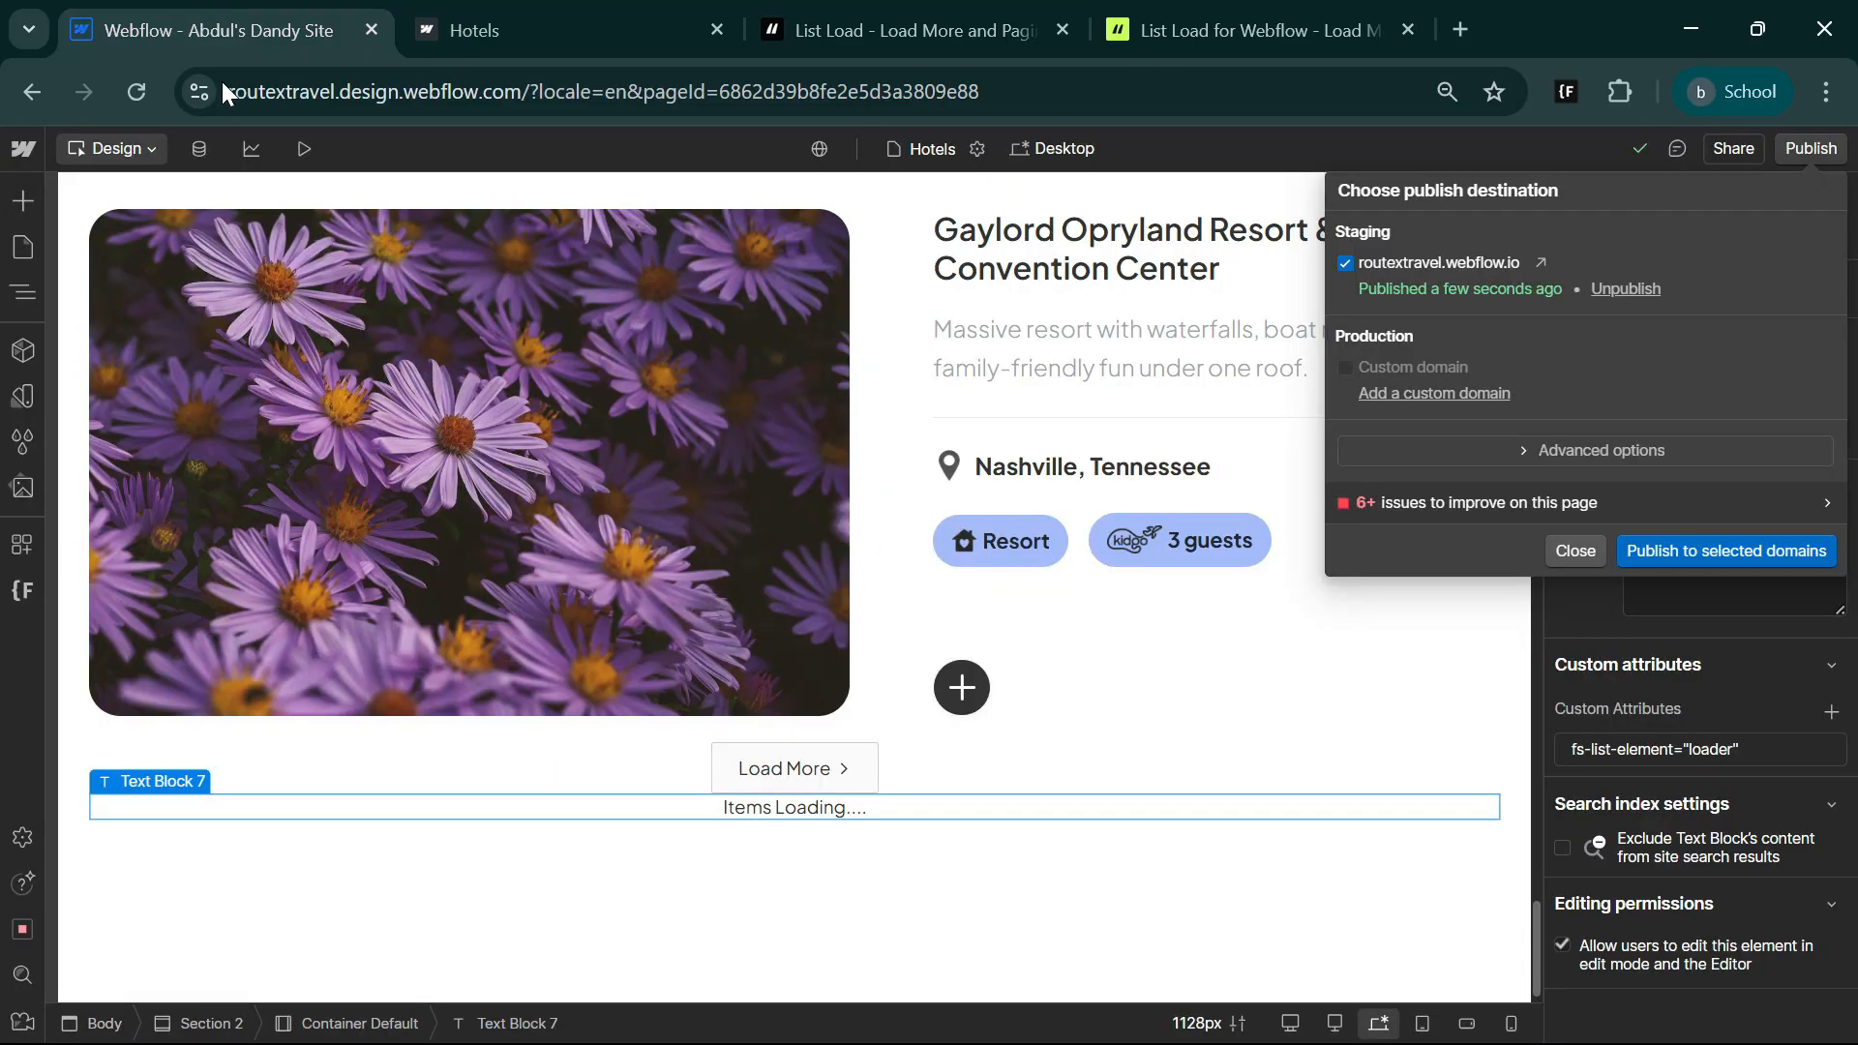
pyautogui.click(1575, 552)
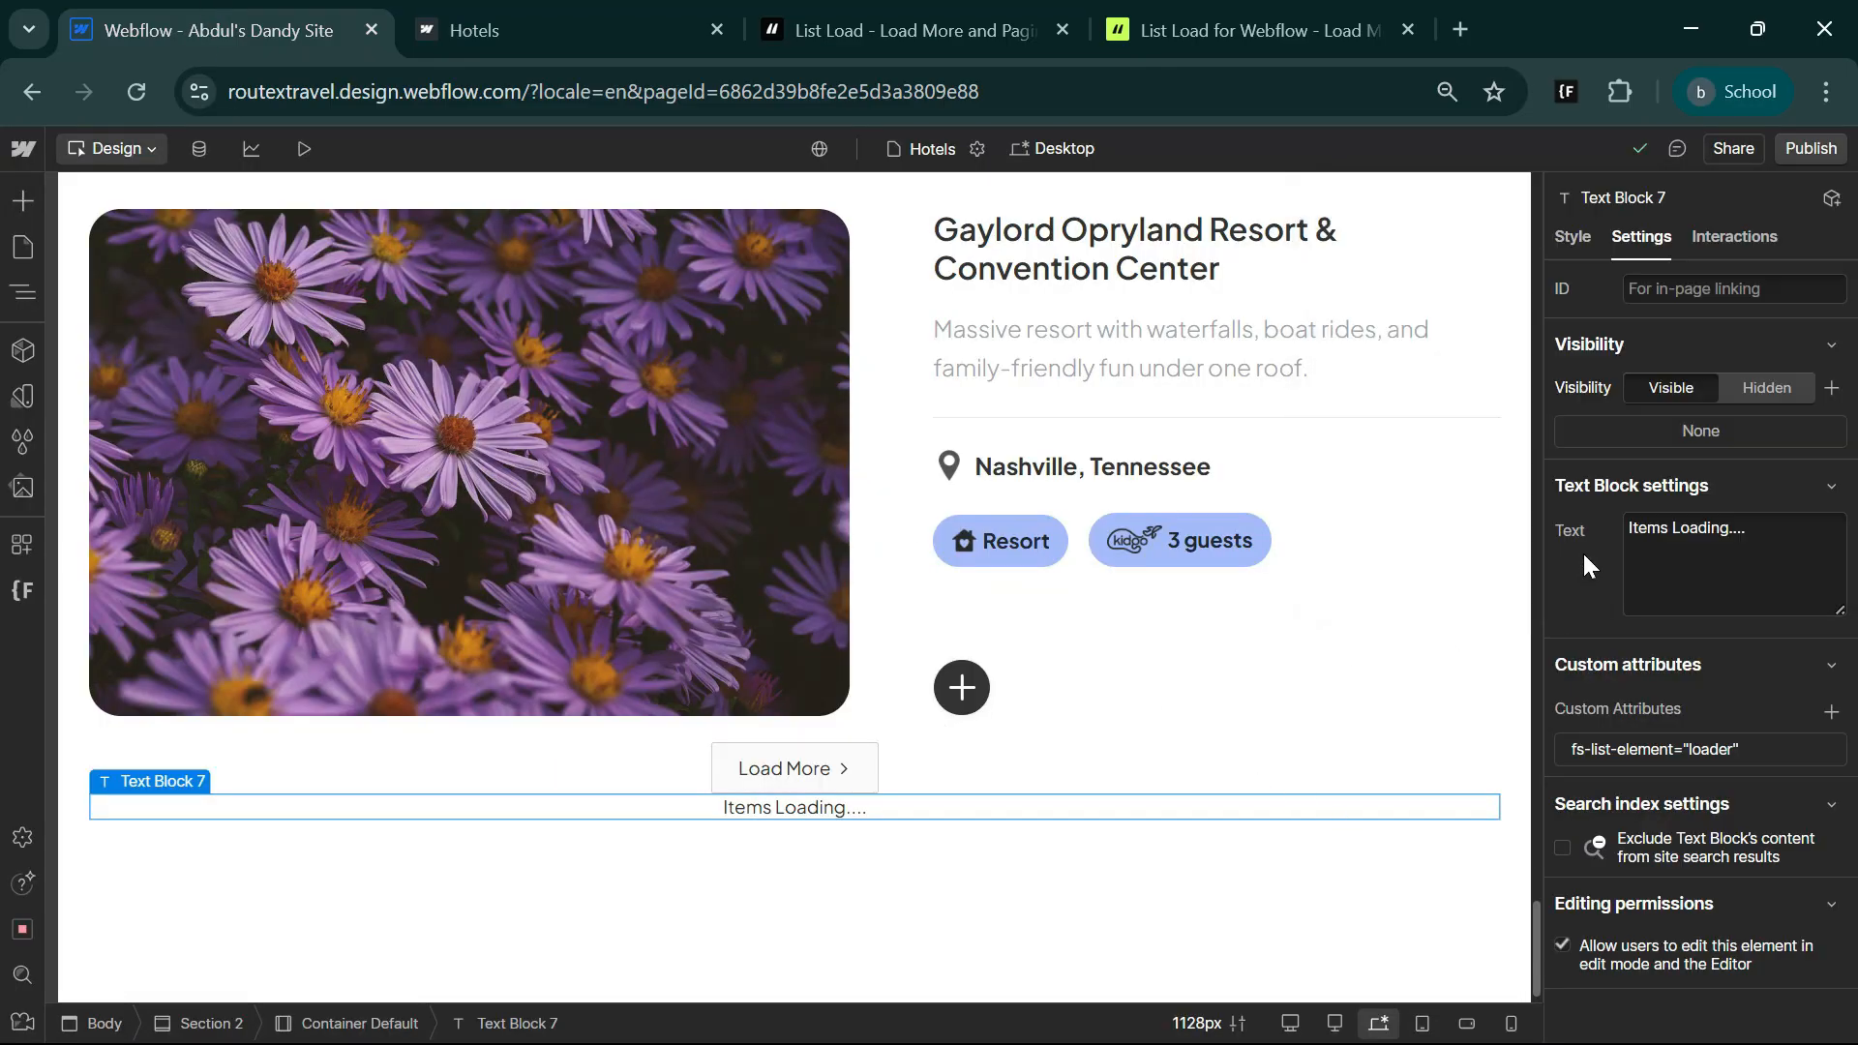
pyautogui.click(775, 558)
pyautogui.click(297, 1023)
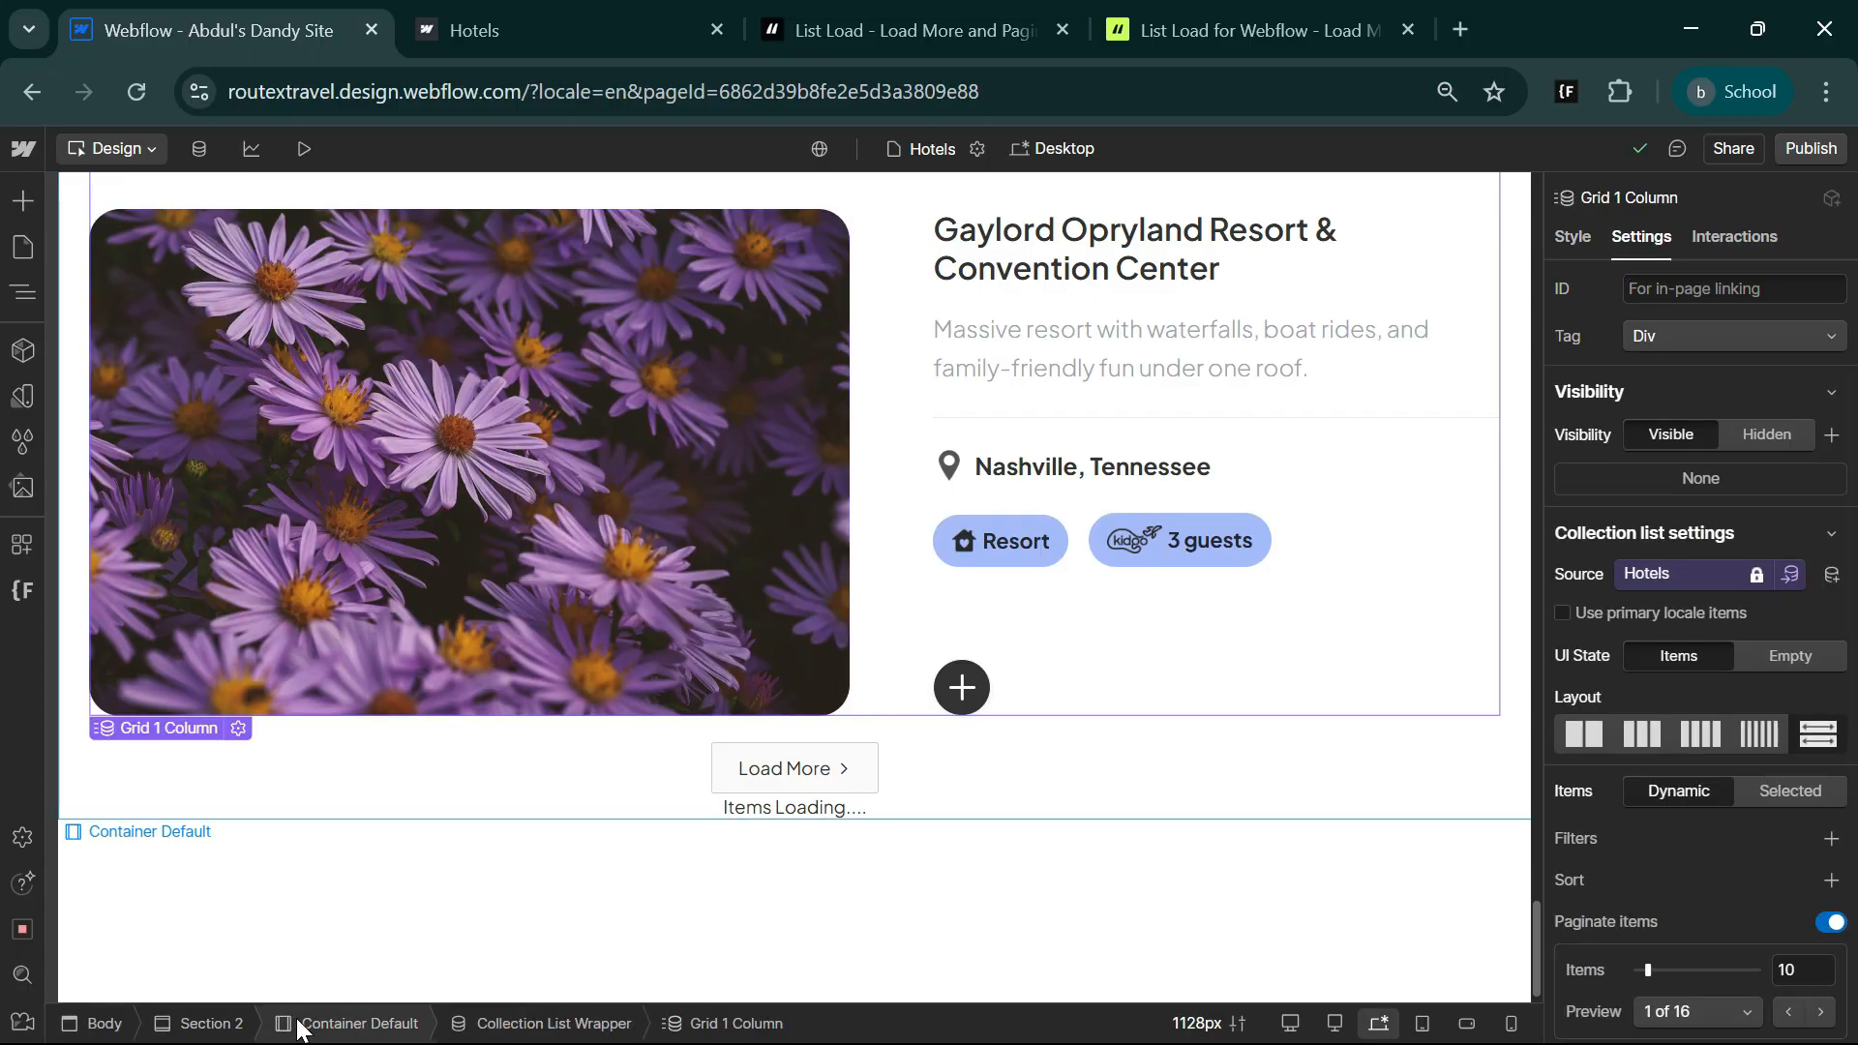
pyautogui.scroll(-5, 1700, 774)
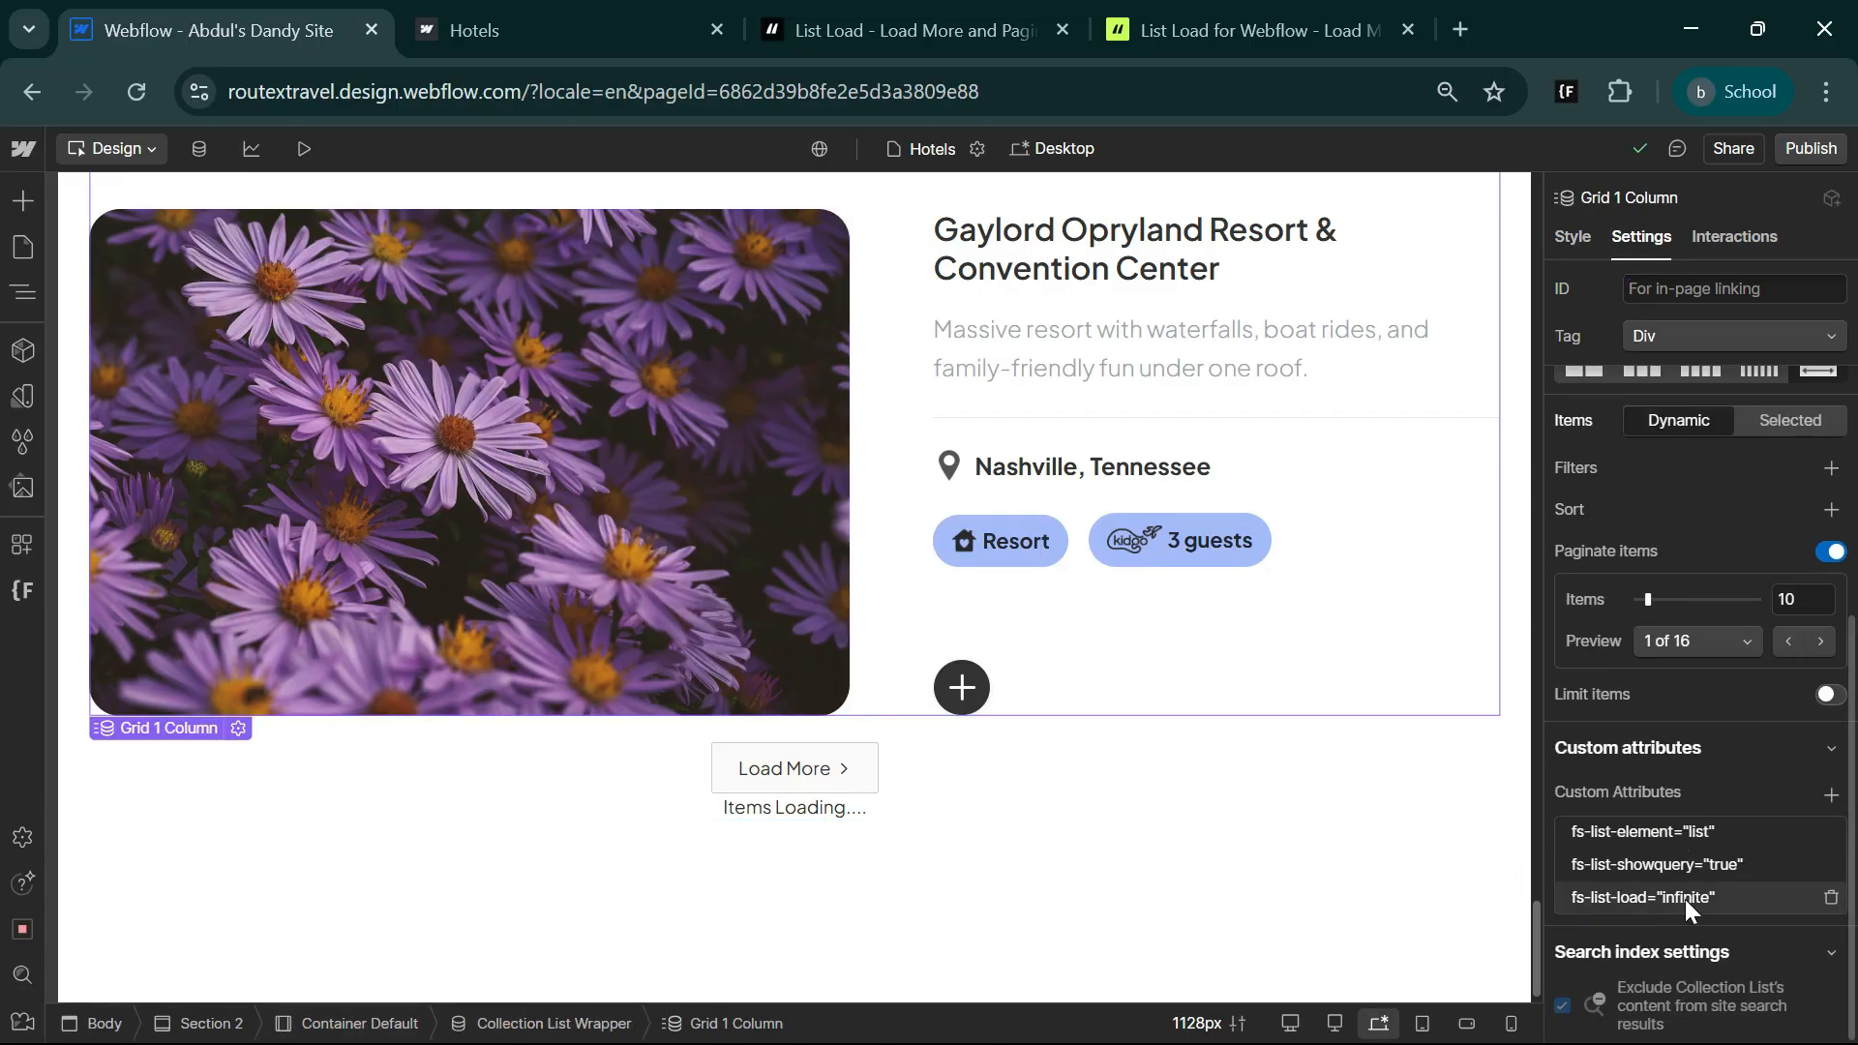
pyautogui.click(1686, 898)
pyautogui.press('Tab')
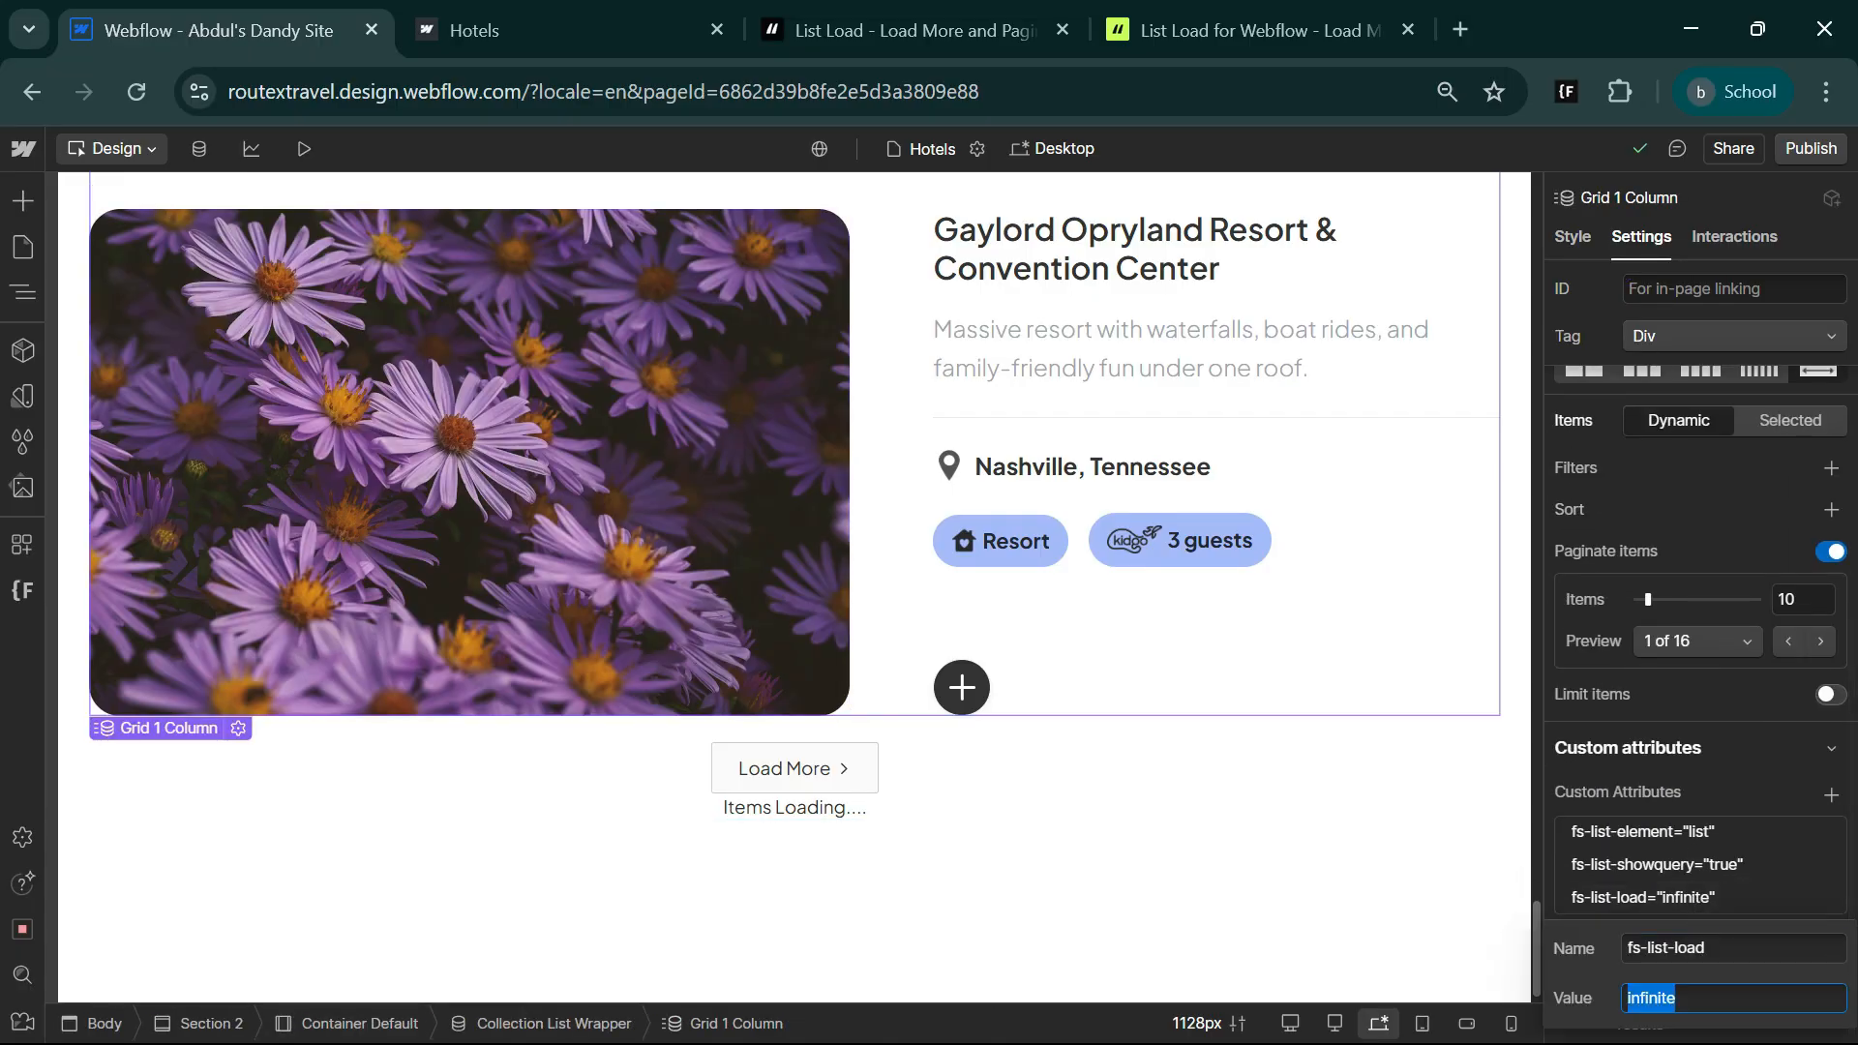
pyautogui.write('pagination')
pyautogui.press('Return')
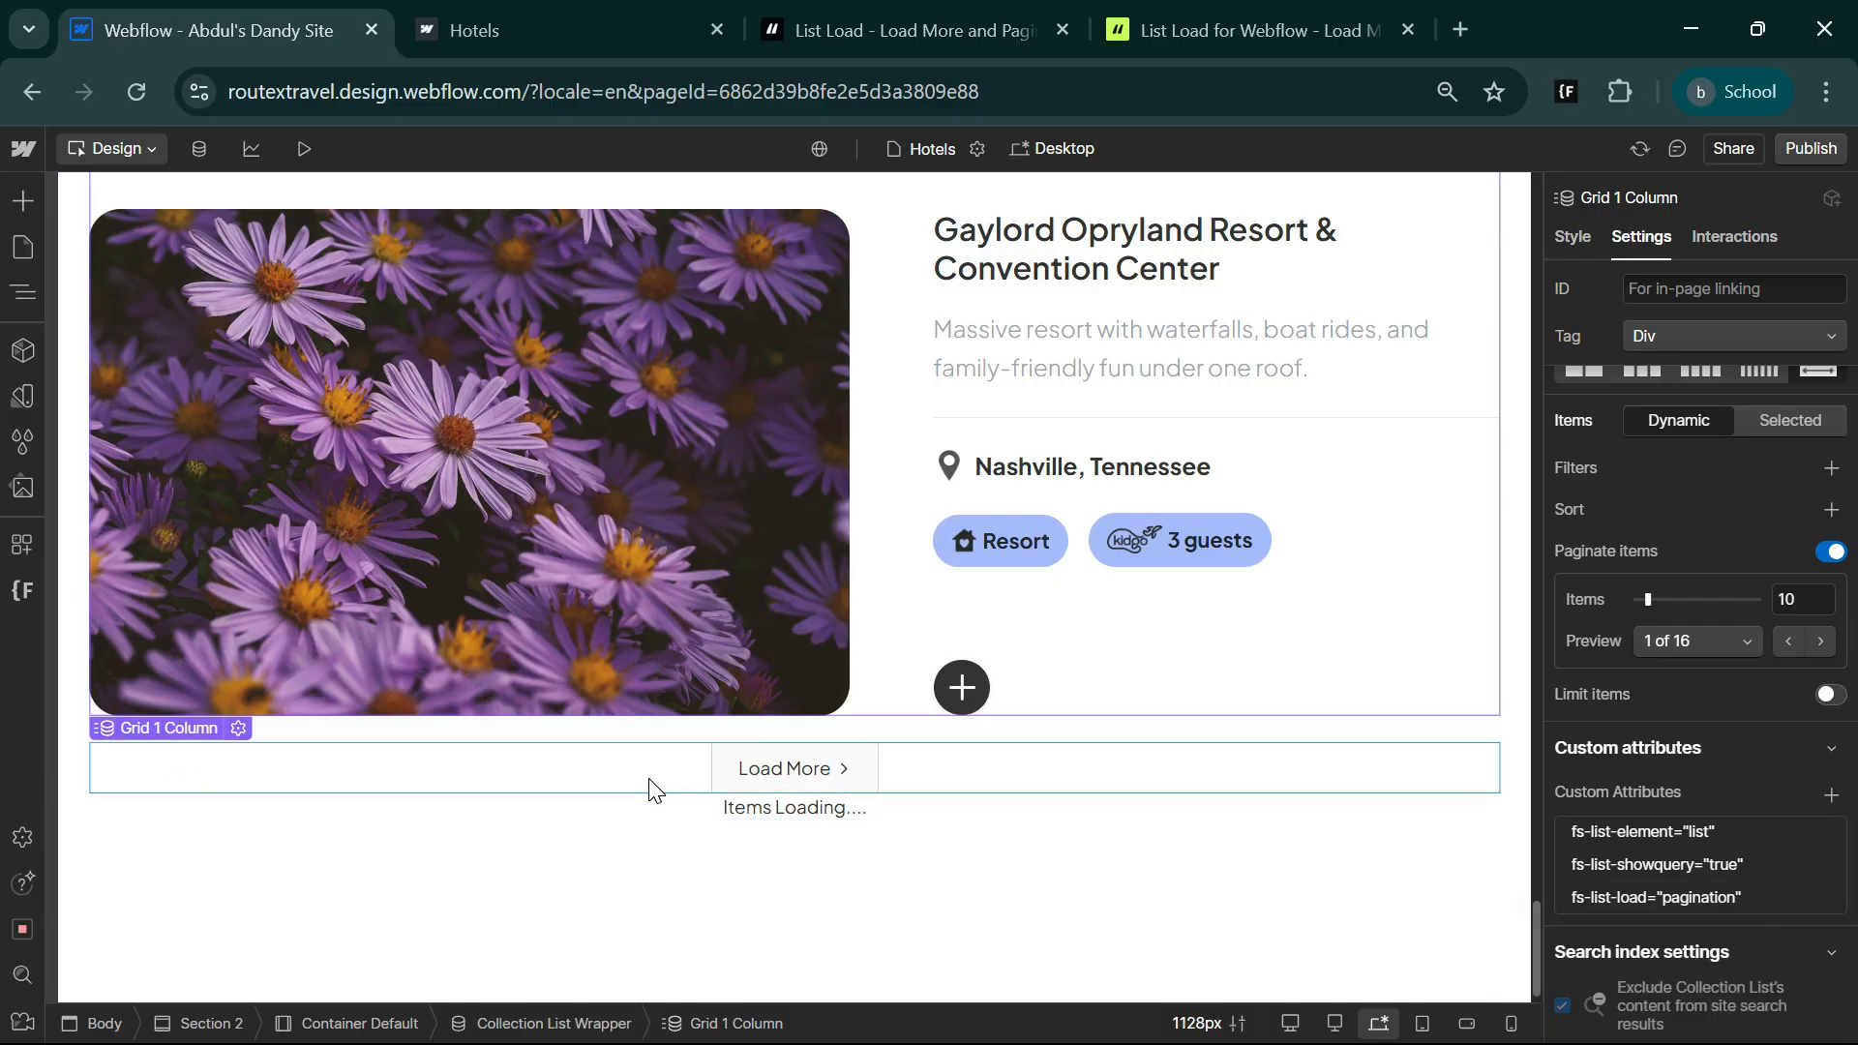
# - Select the hotel list's Pagination element, preview page 2 of 16 and locate its child links in the Navigator
pyautogui.click(651, 788)
pyautogui.scroll(-5, 1751, 726)
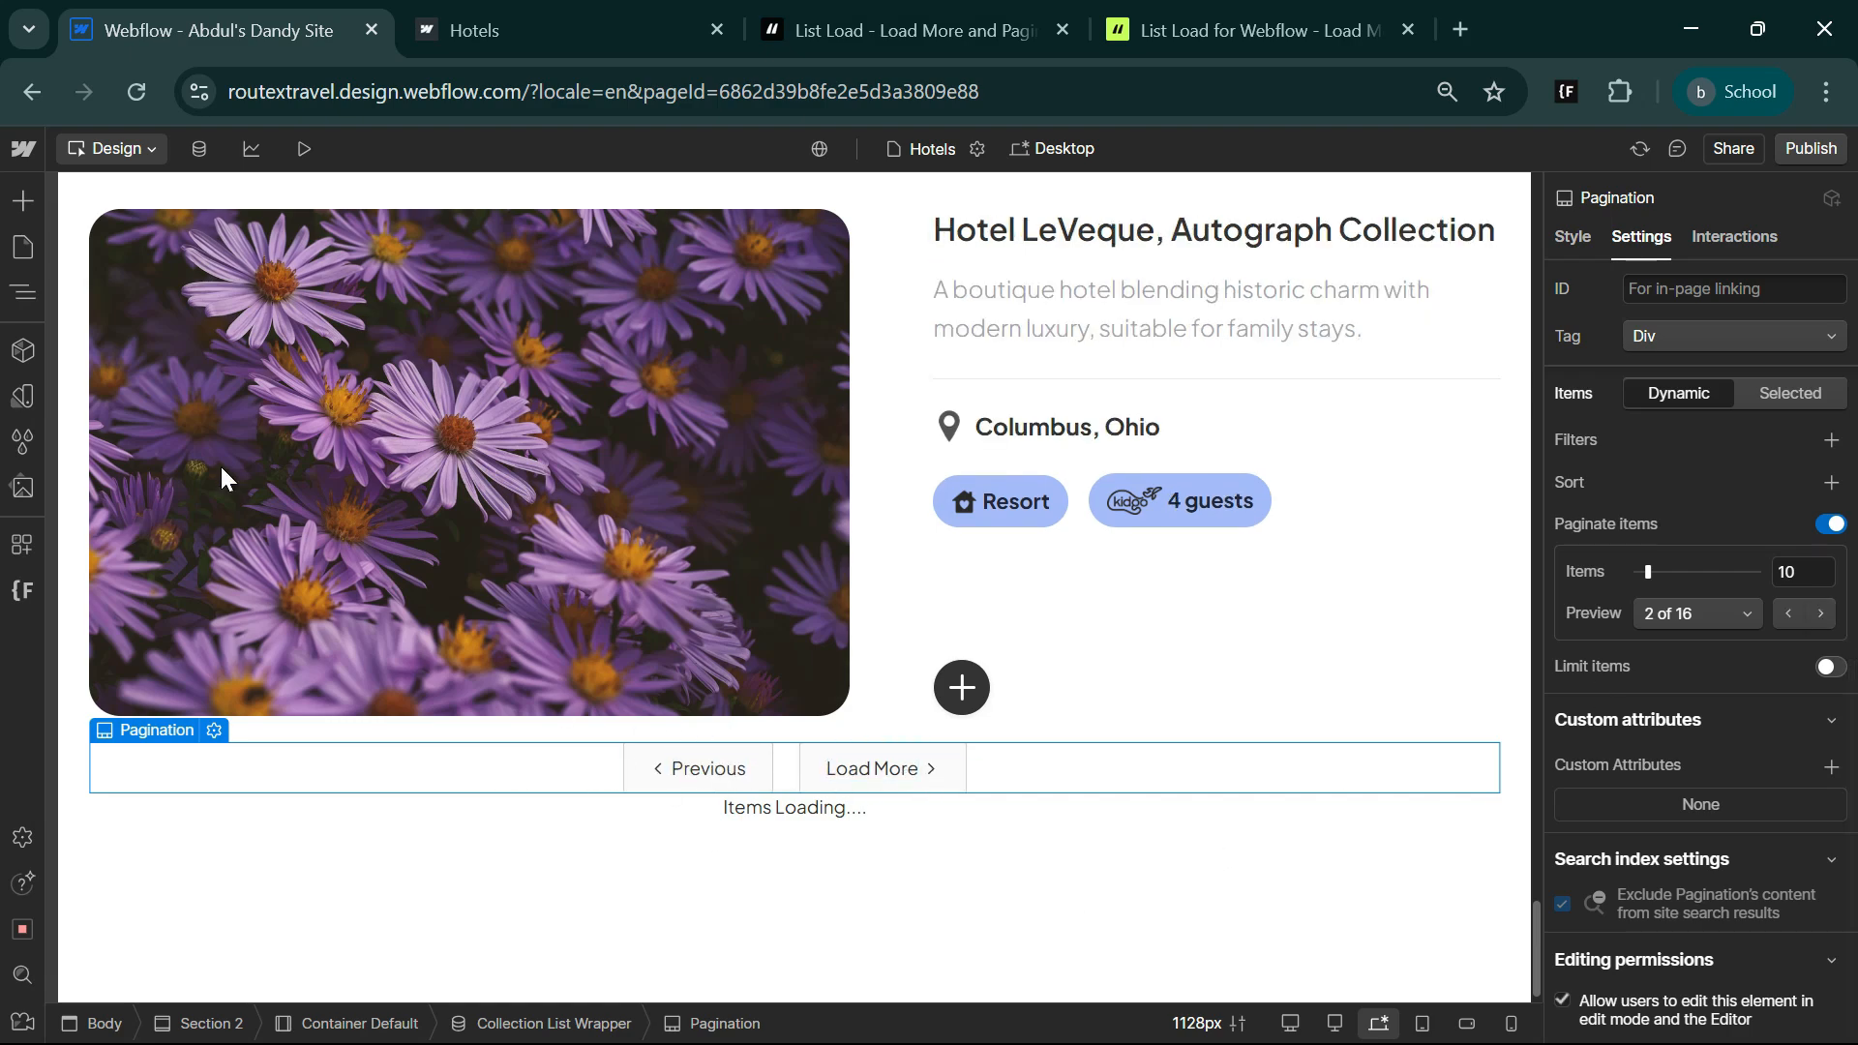
pyautogui.click(23, 296)
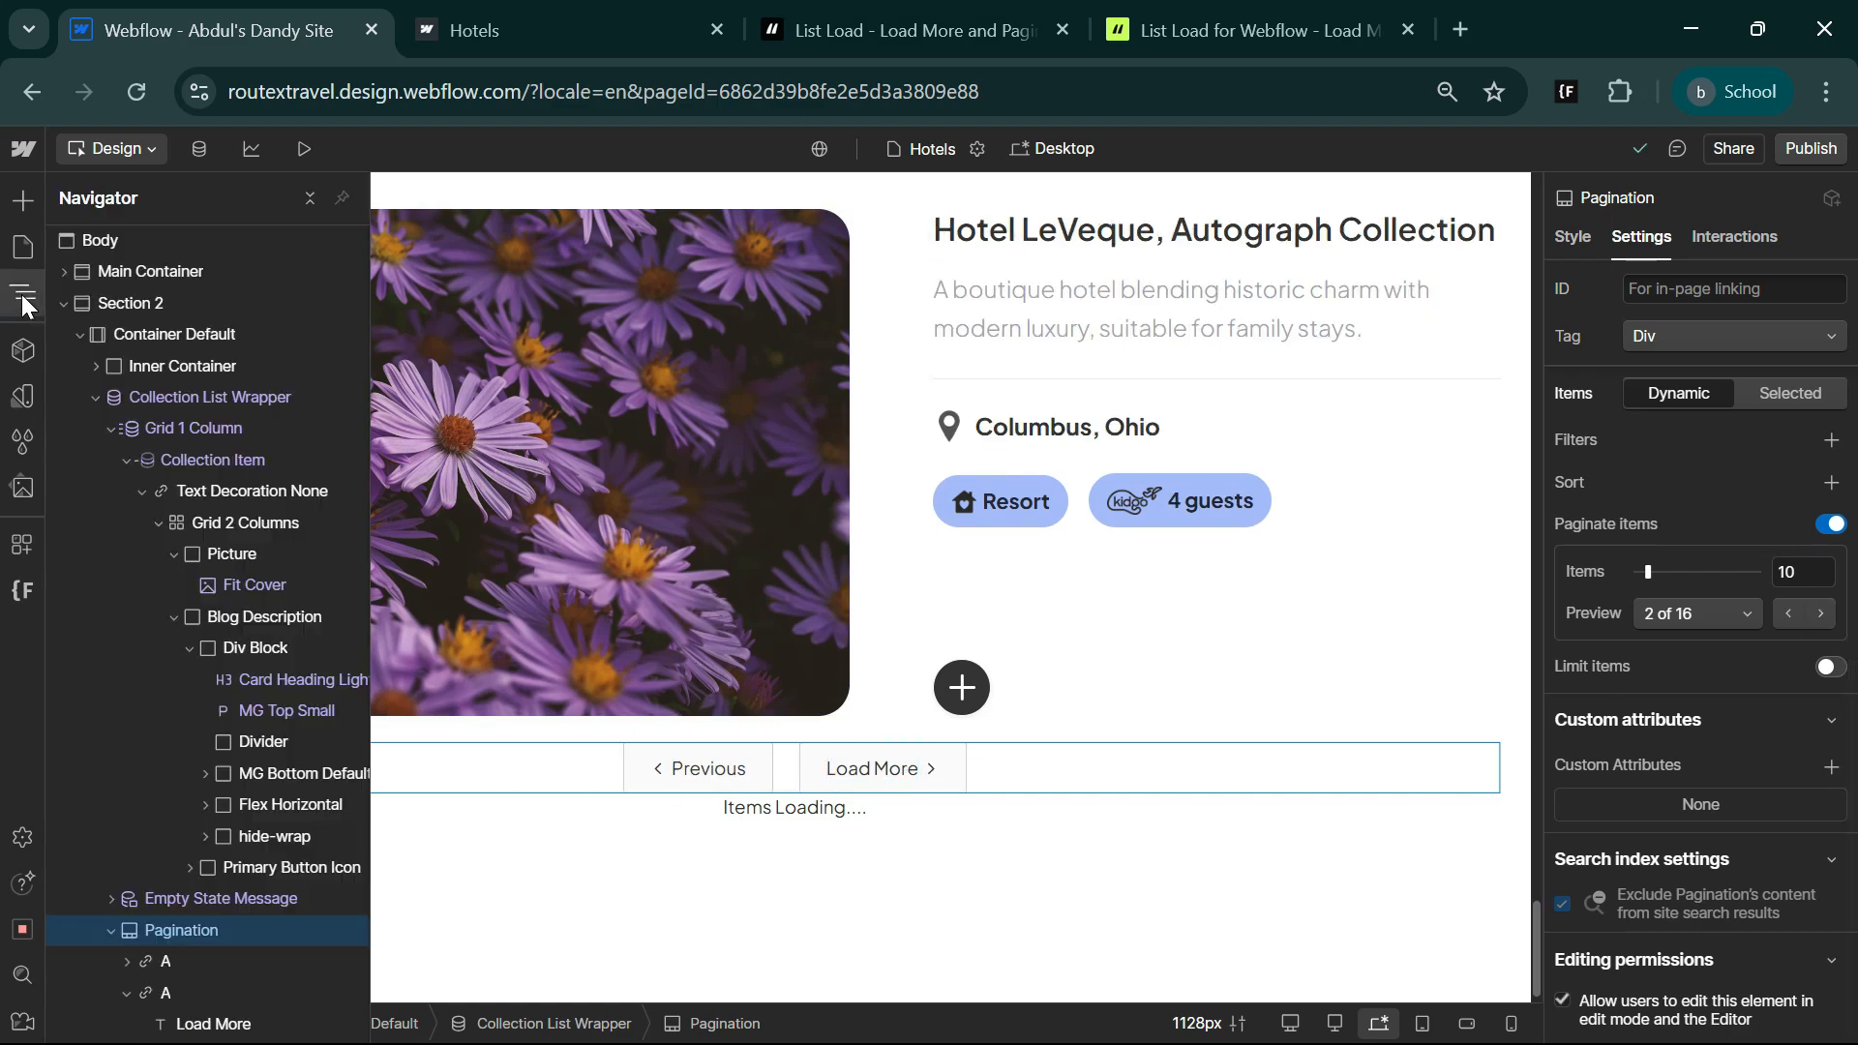
pyautogui.scroll(-3, 117, 847)
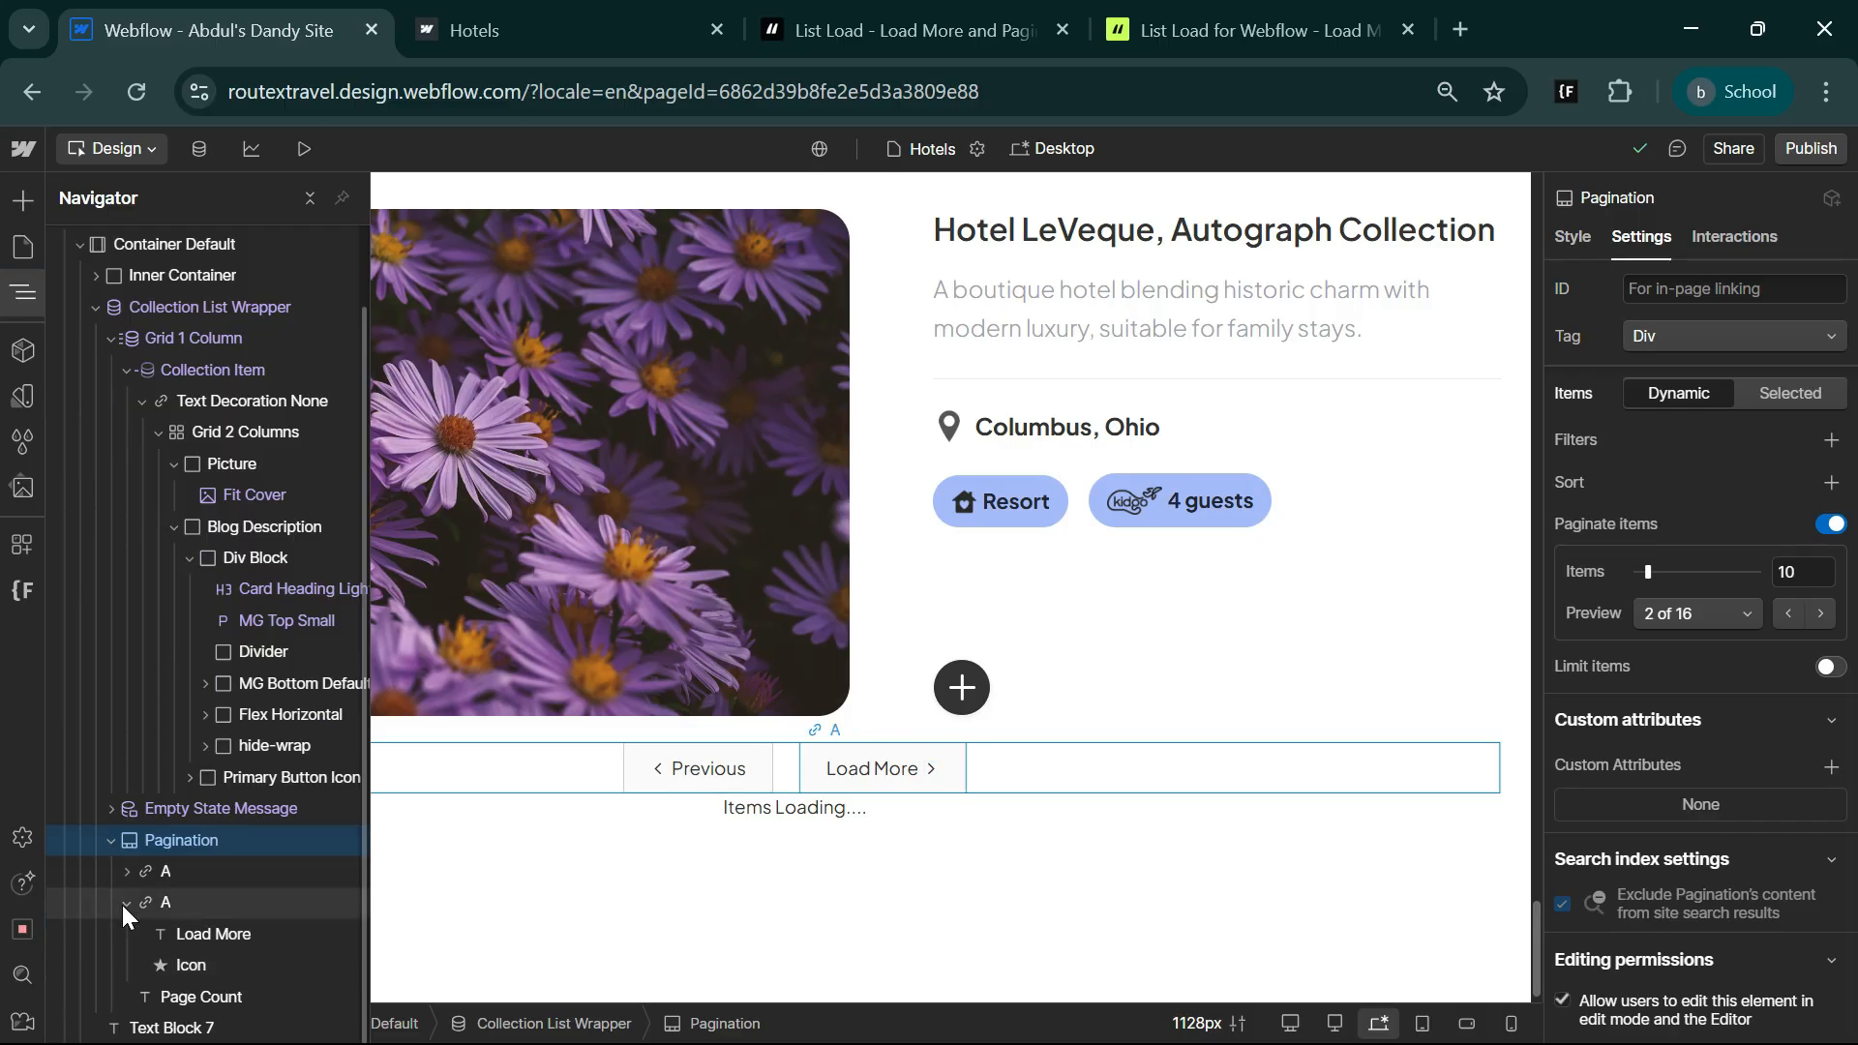
# - Delete the Items Loading.... text block below the pagination and relabel the Load More button as Next
pyautogui.click(711, 813)
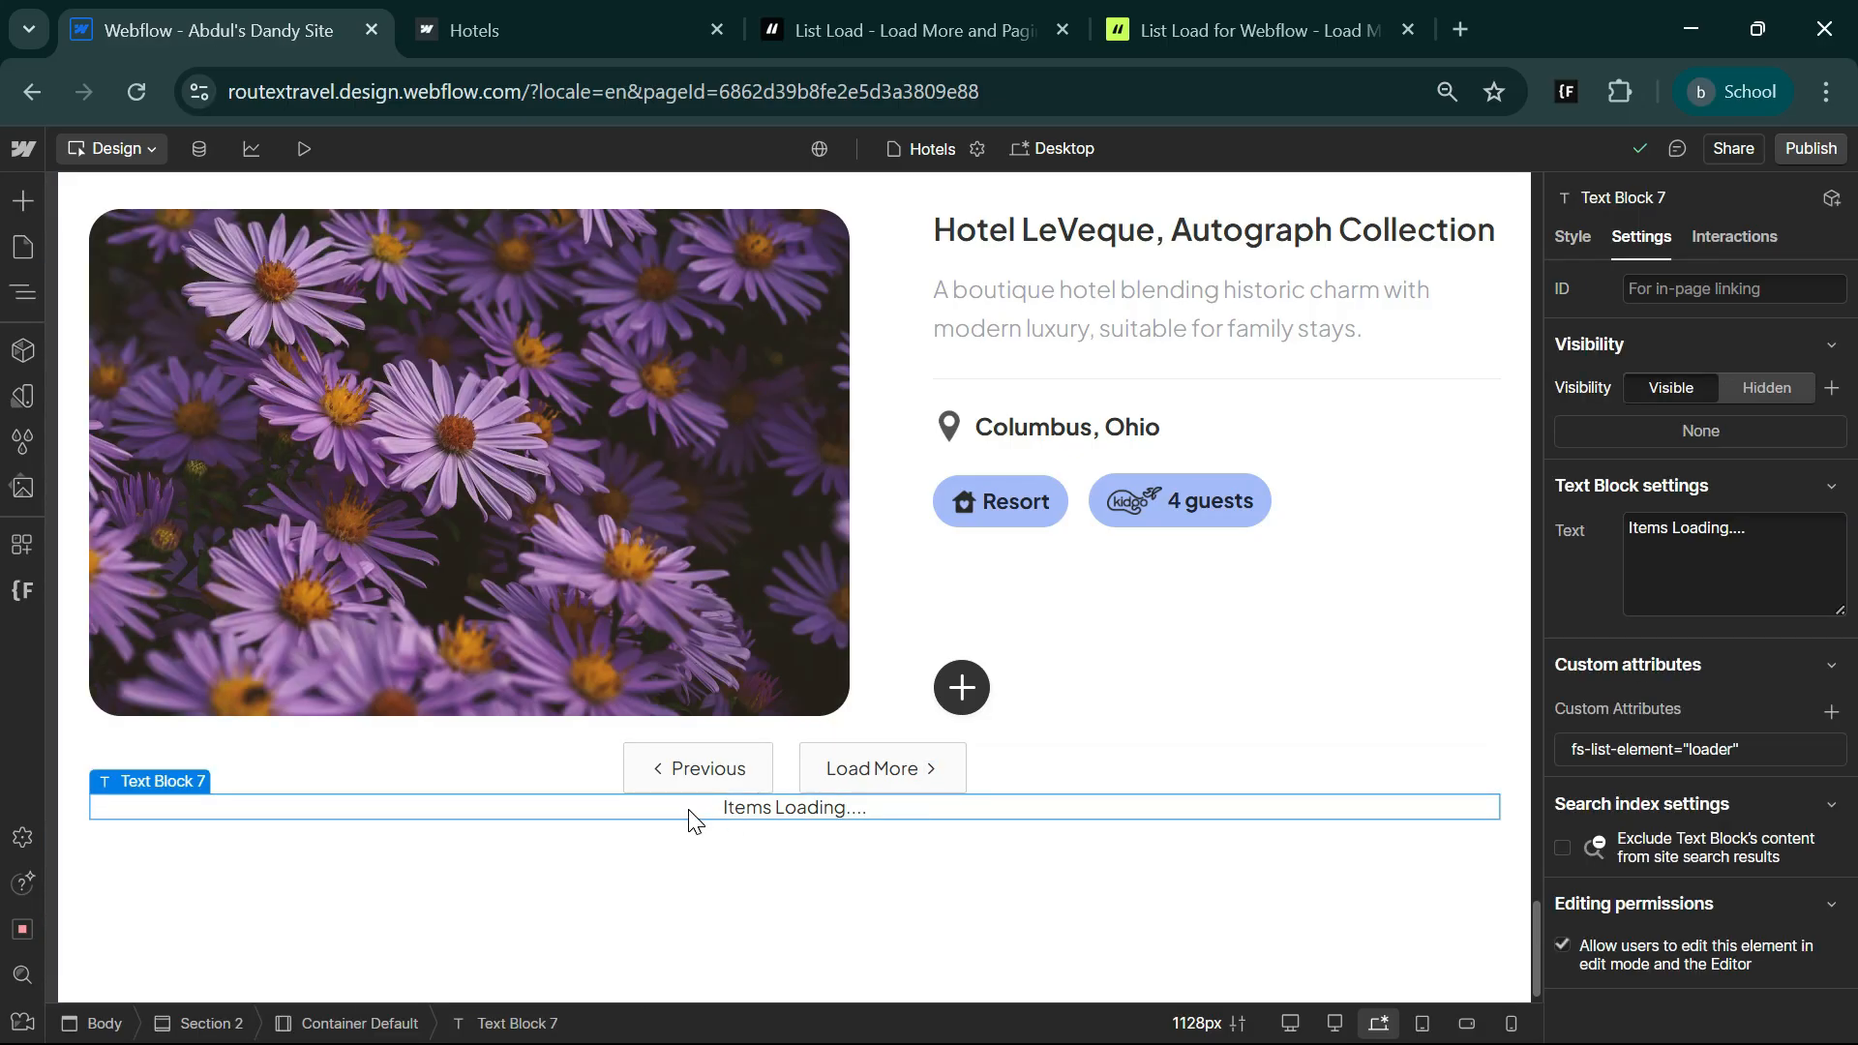
pyautogui.press('Delete')
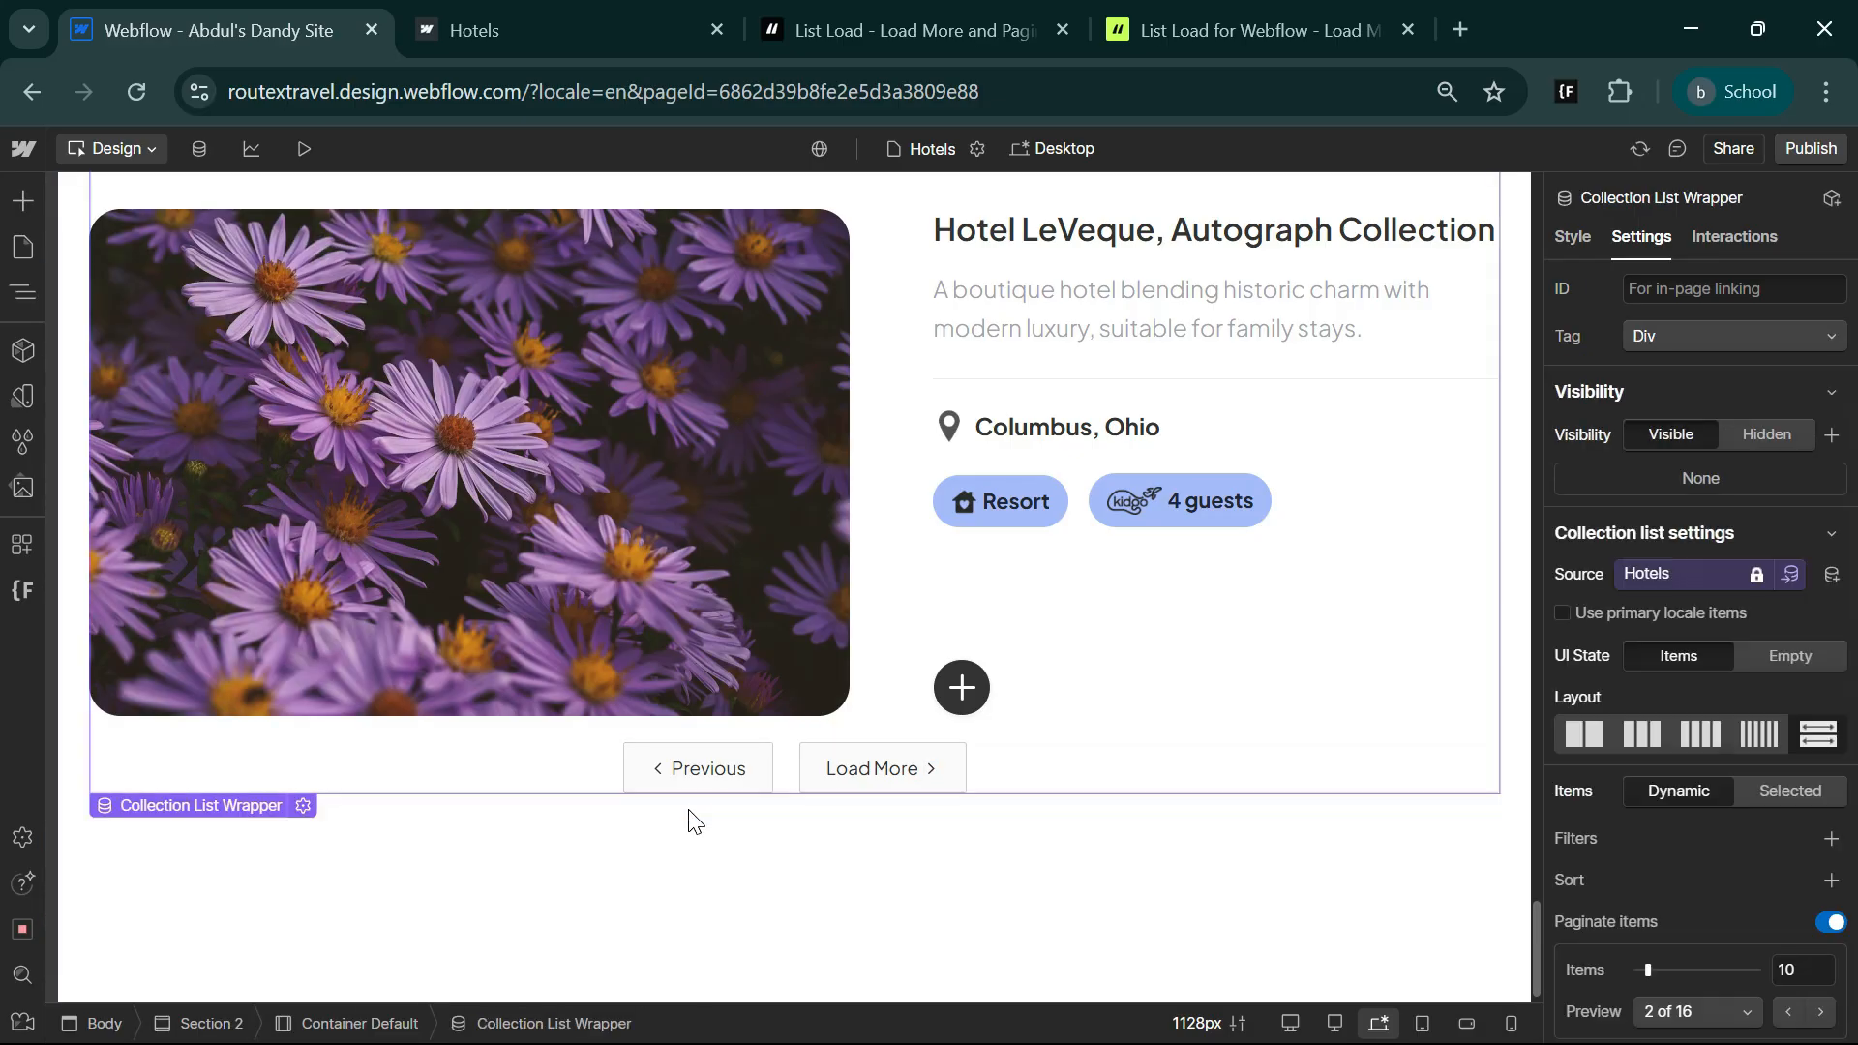
pyautogui.click(823, 771)
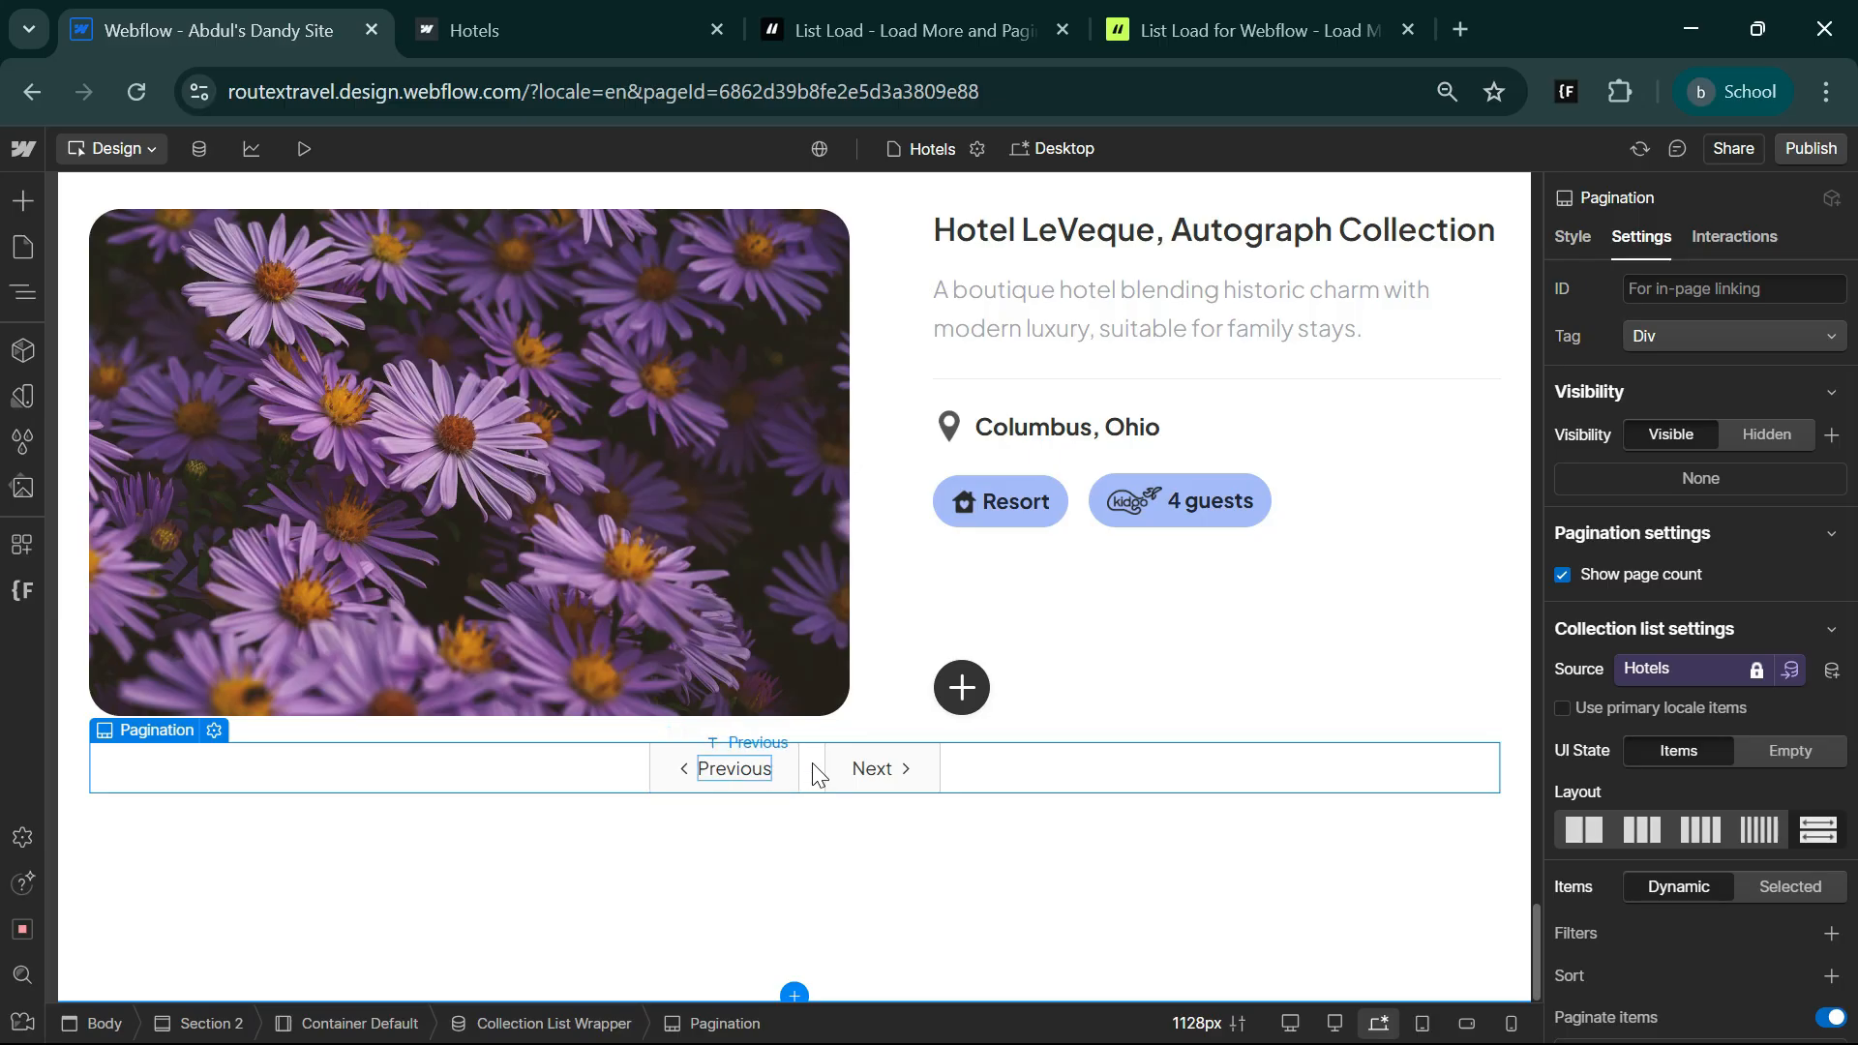
# - Return to the List Load documentation and read the instructions for enabling Paginate Items and Show Page Count
pyautogui.click(933, 31)
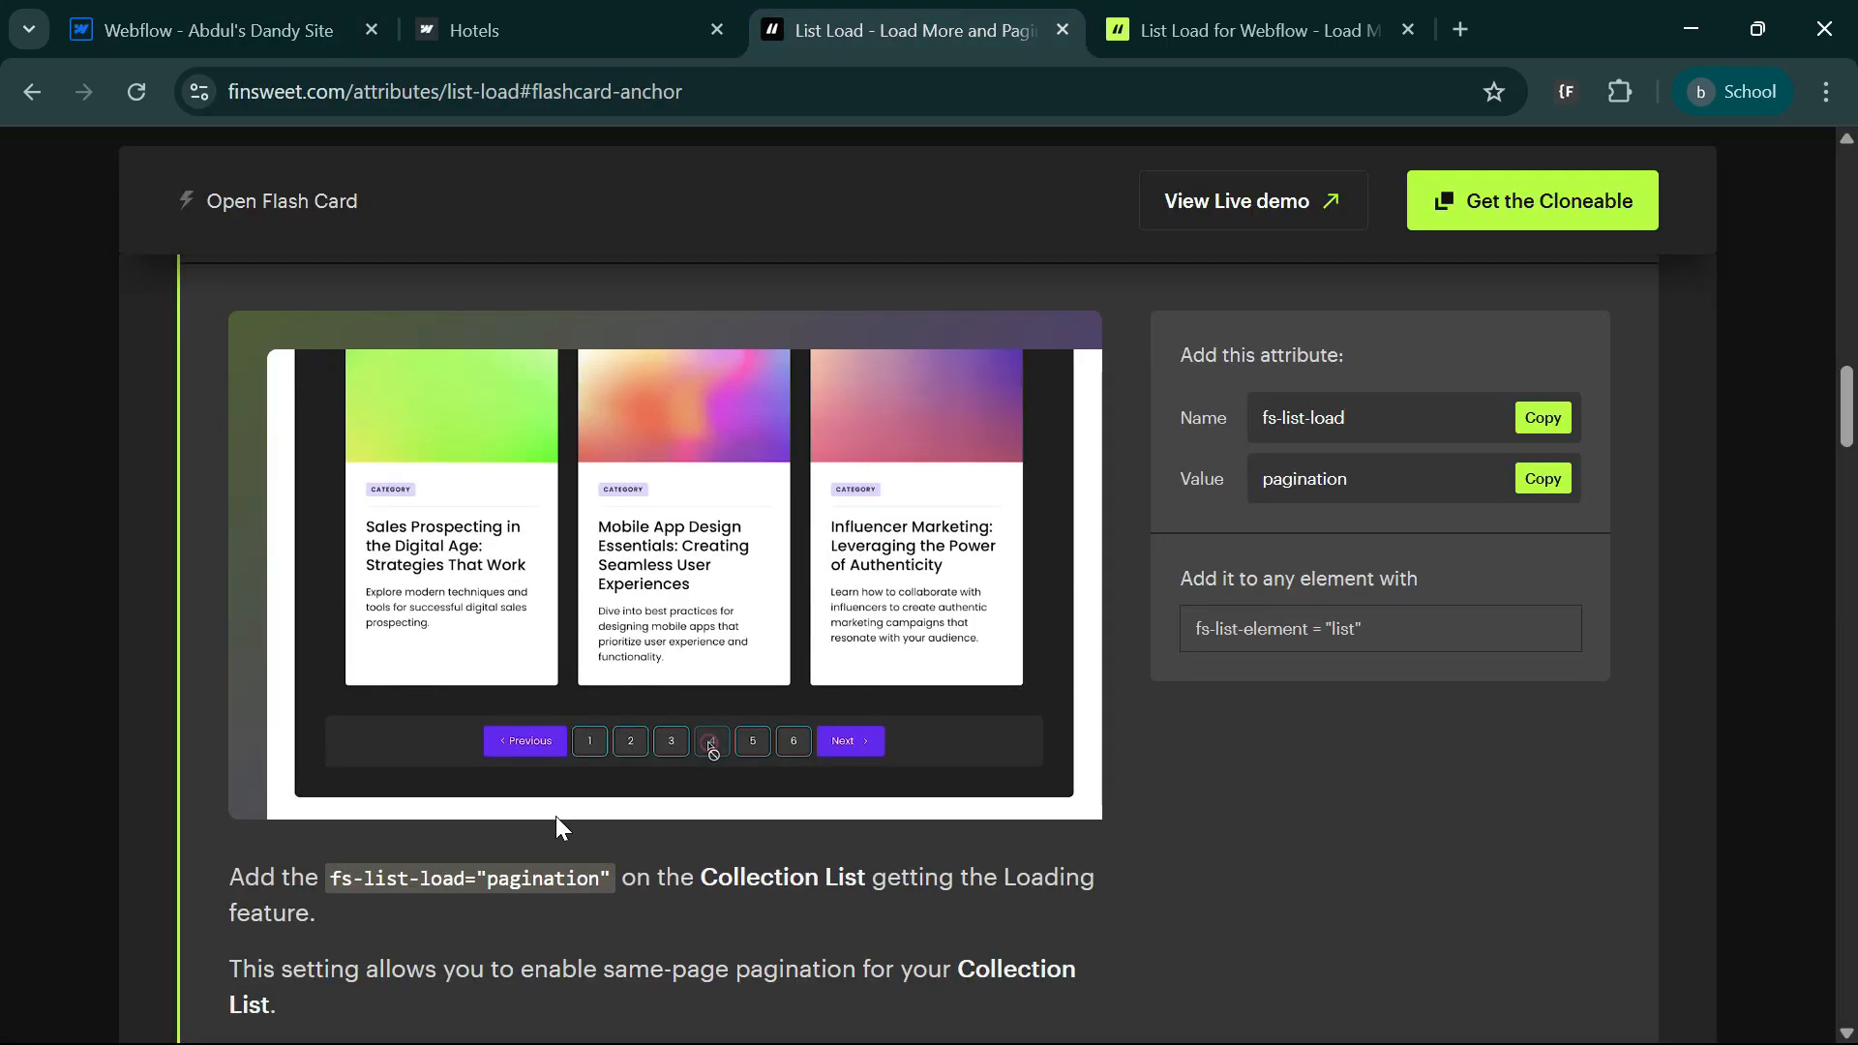
pyautogui.scroll(2, 555, 816)
pyautogui.click(751, 473)
pyautogui.scroll(-2, 546, 762)
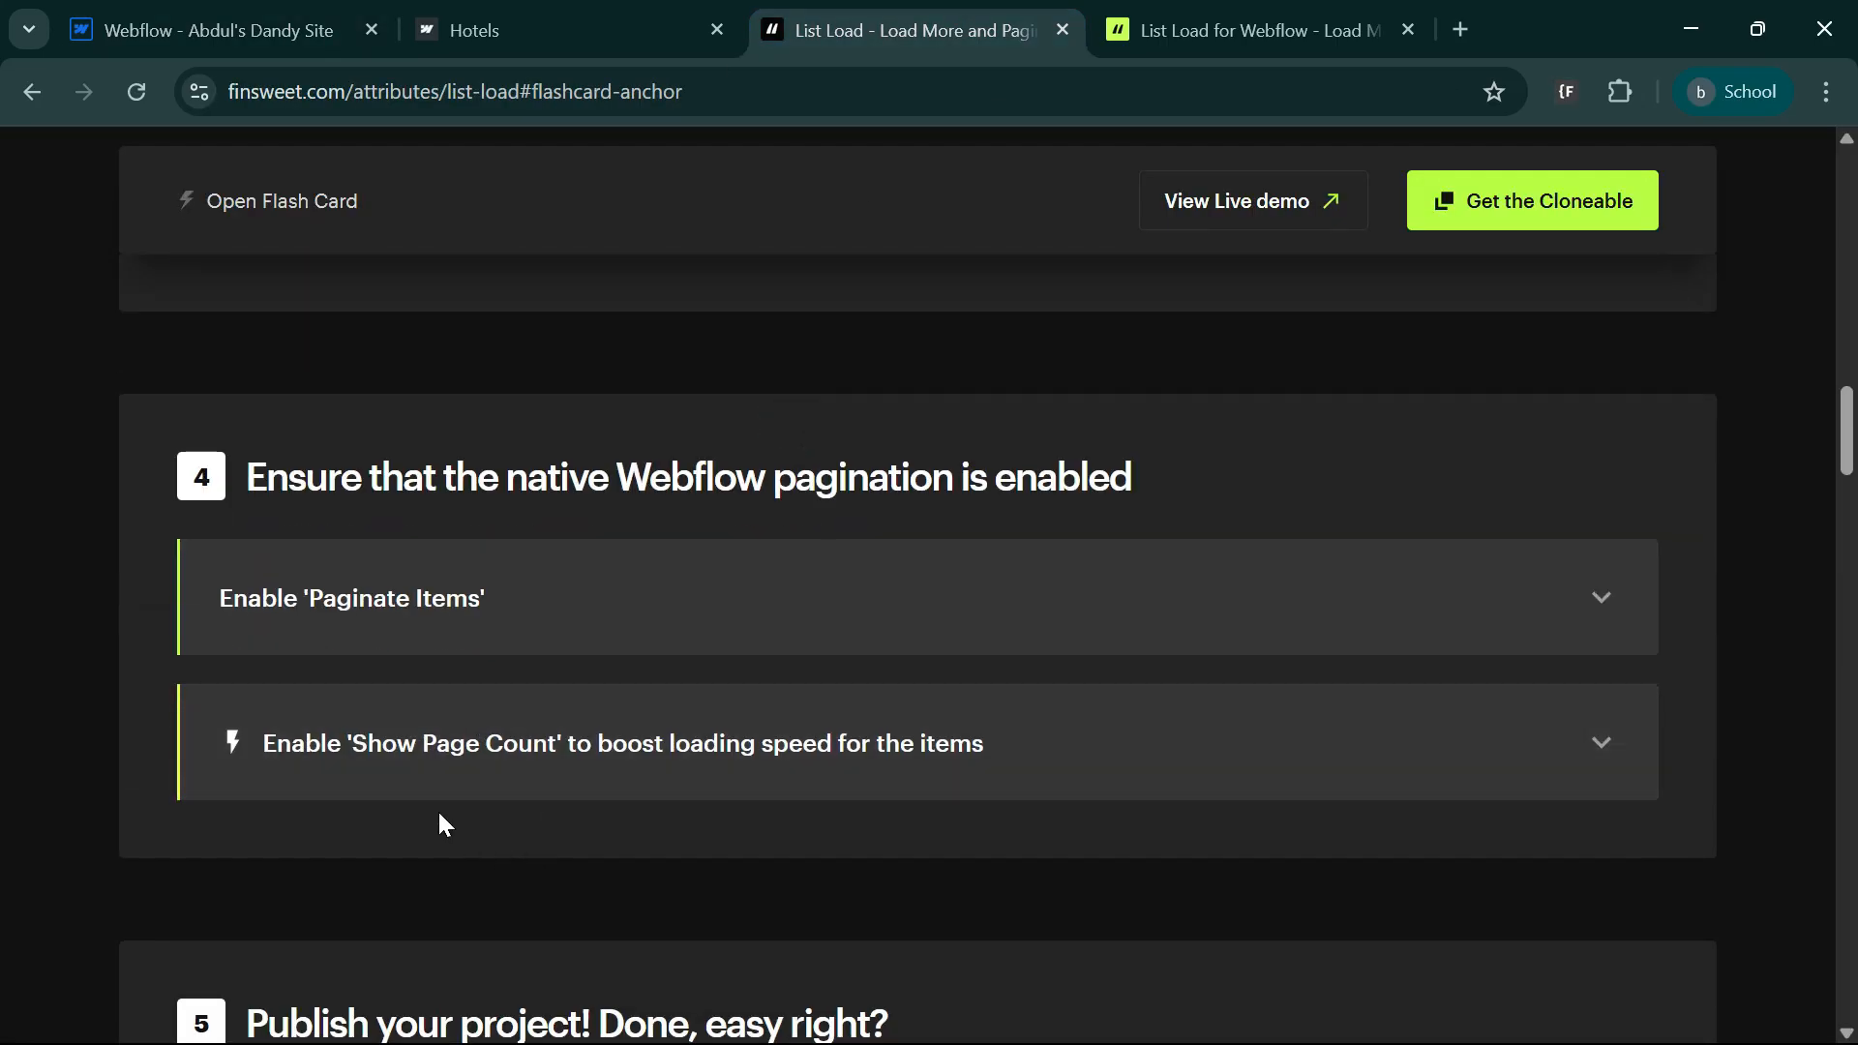
pyautogui.click(526, 609)
pyautogui.scroll(-5, 1240, 774)
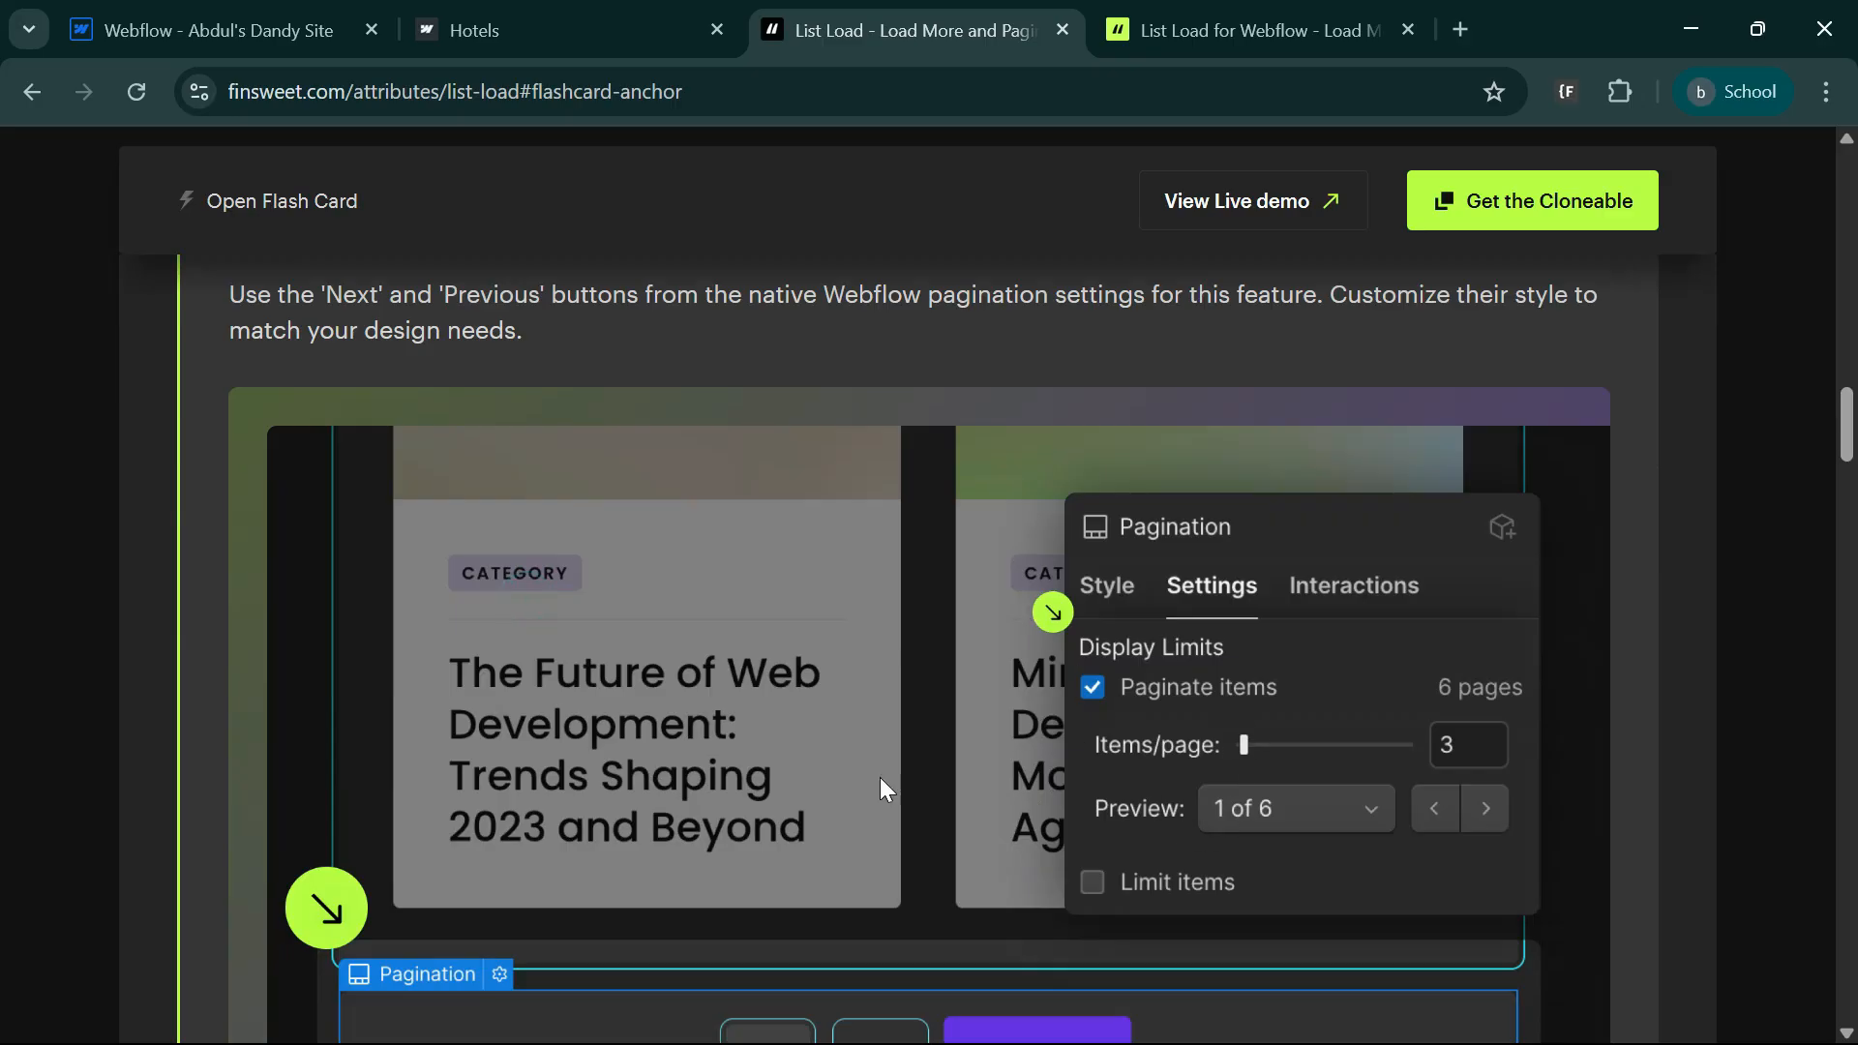
pyautogui.scroll(3, 880, 776)
pyautogui.click(444, 601)
pyautogui.scroll(-2, 542, 742)
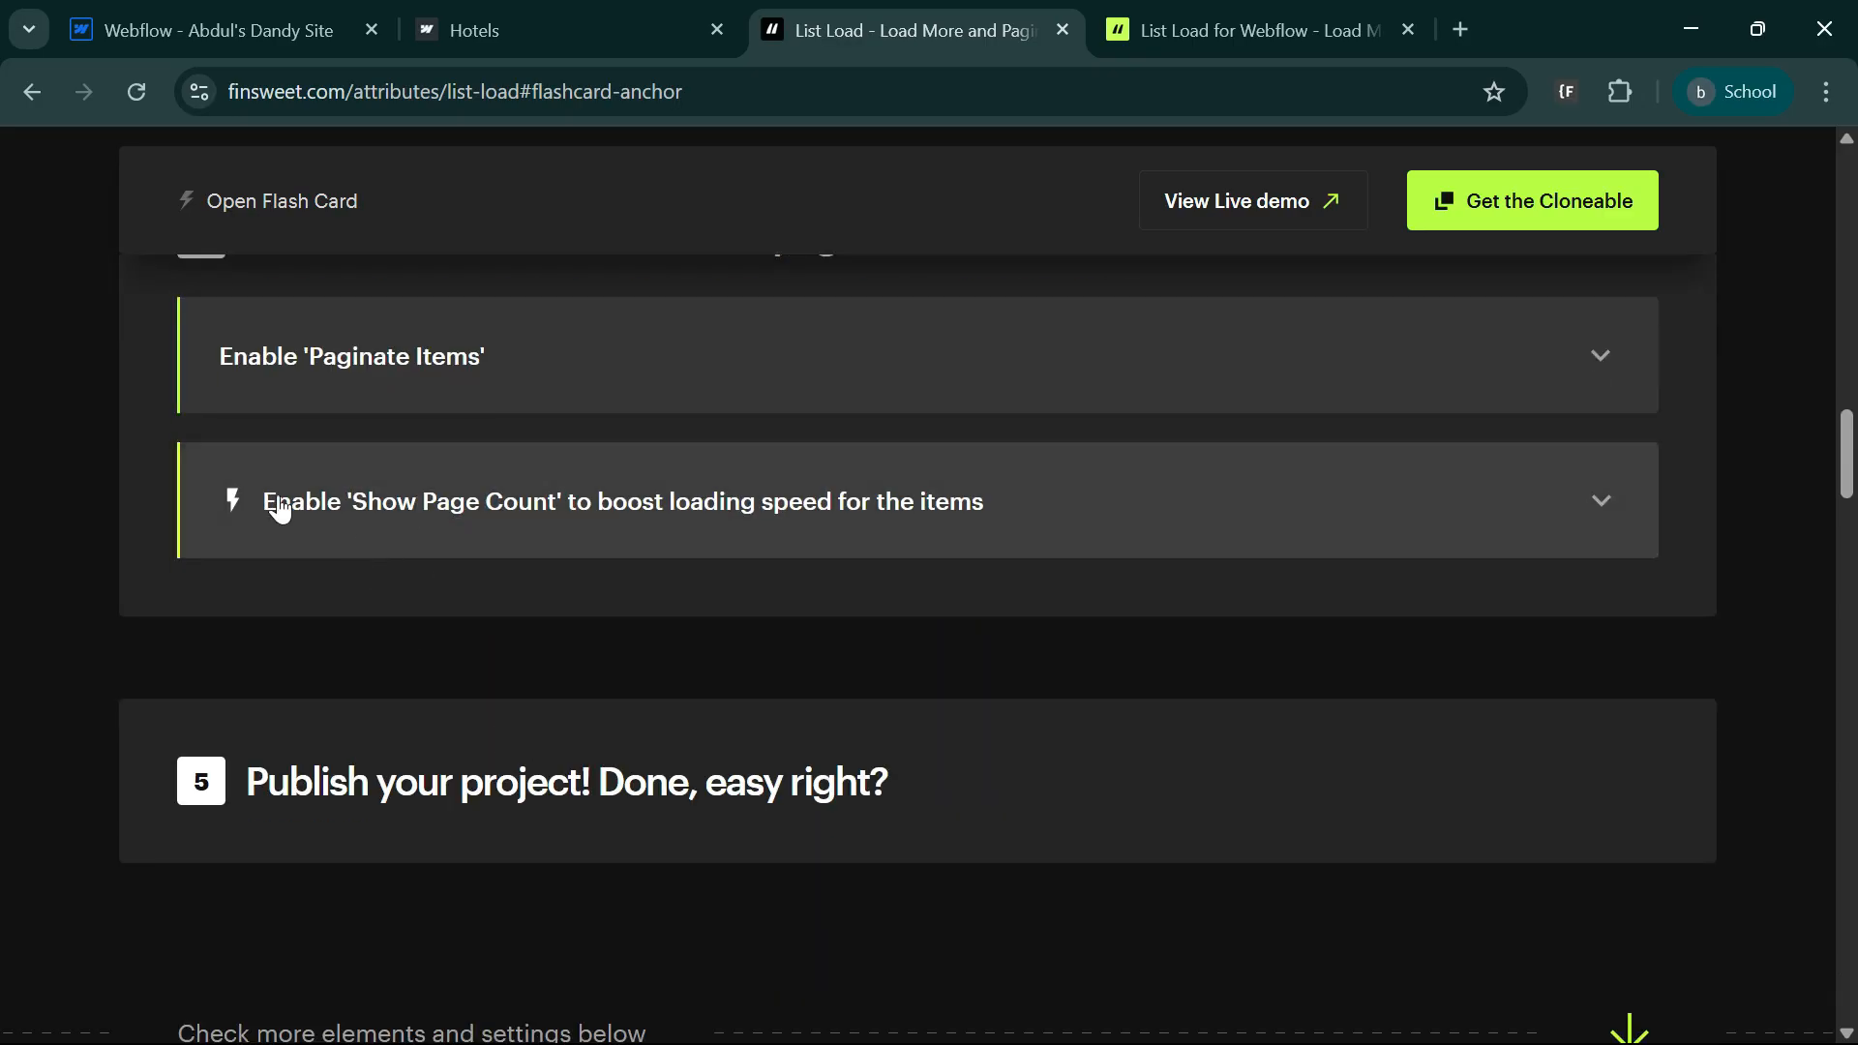
pyautogui.click(868, 522)
pyautogui.scroll(-5, 402, 688)
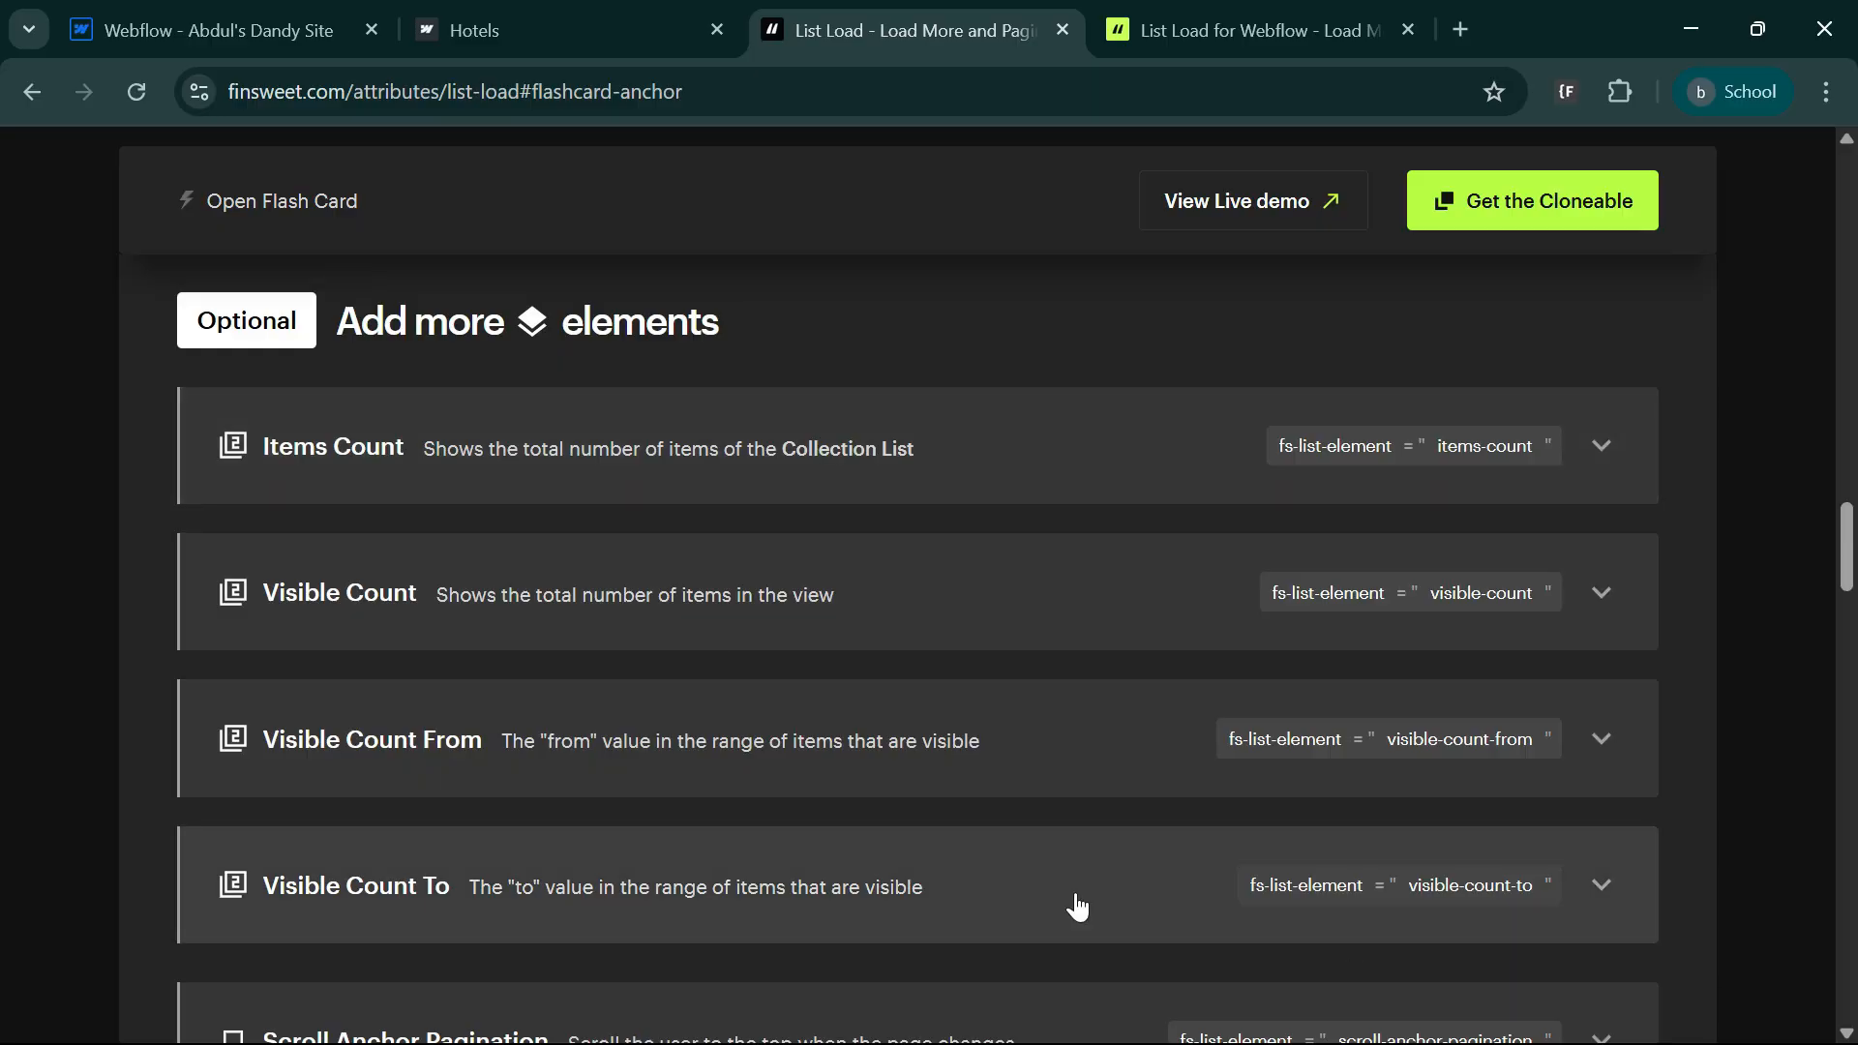
# - Find the optional Page Button element in the documentation and read its attribute, allowed element types and description
pyautogui.scroll(-7, 813, 855)
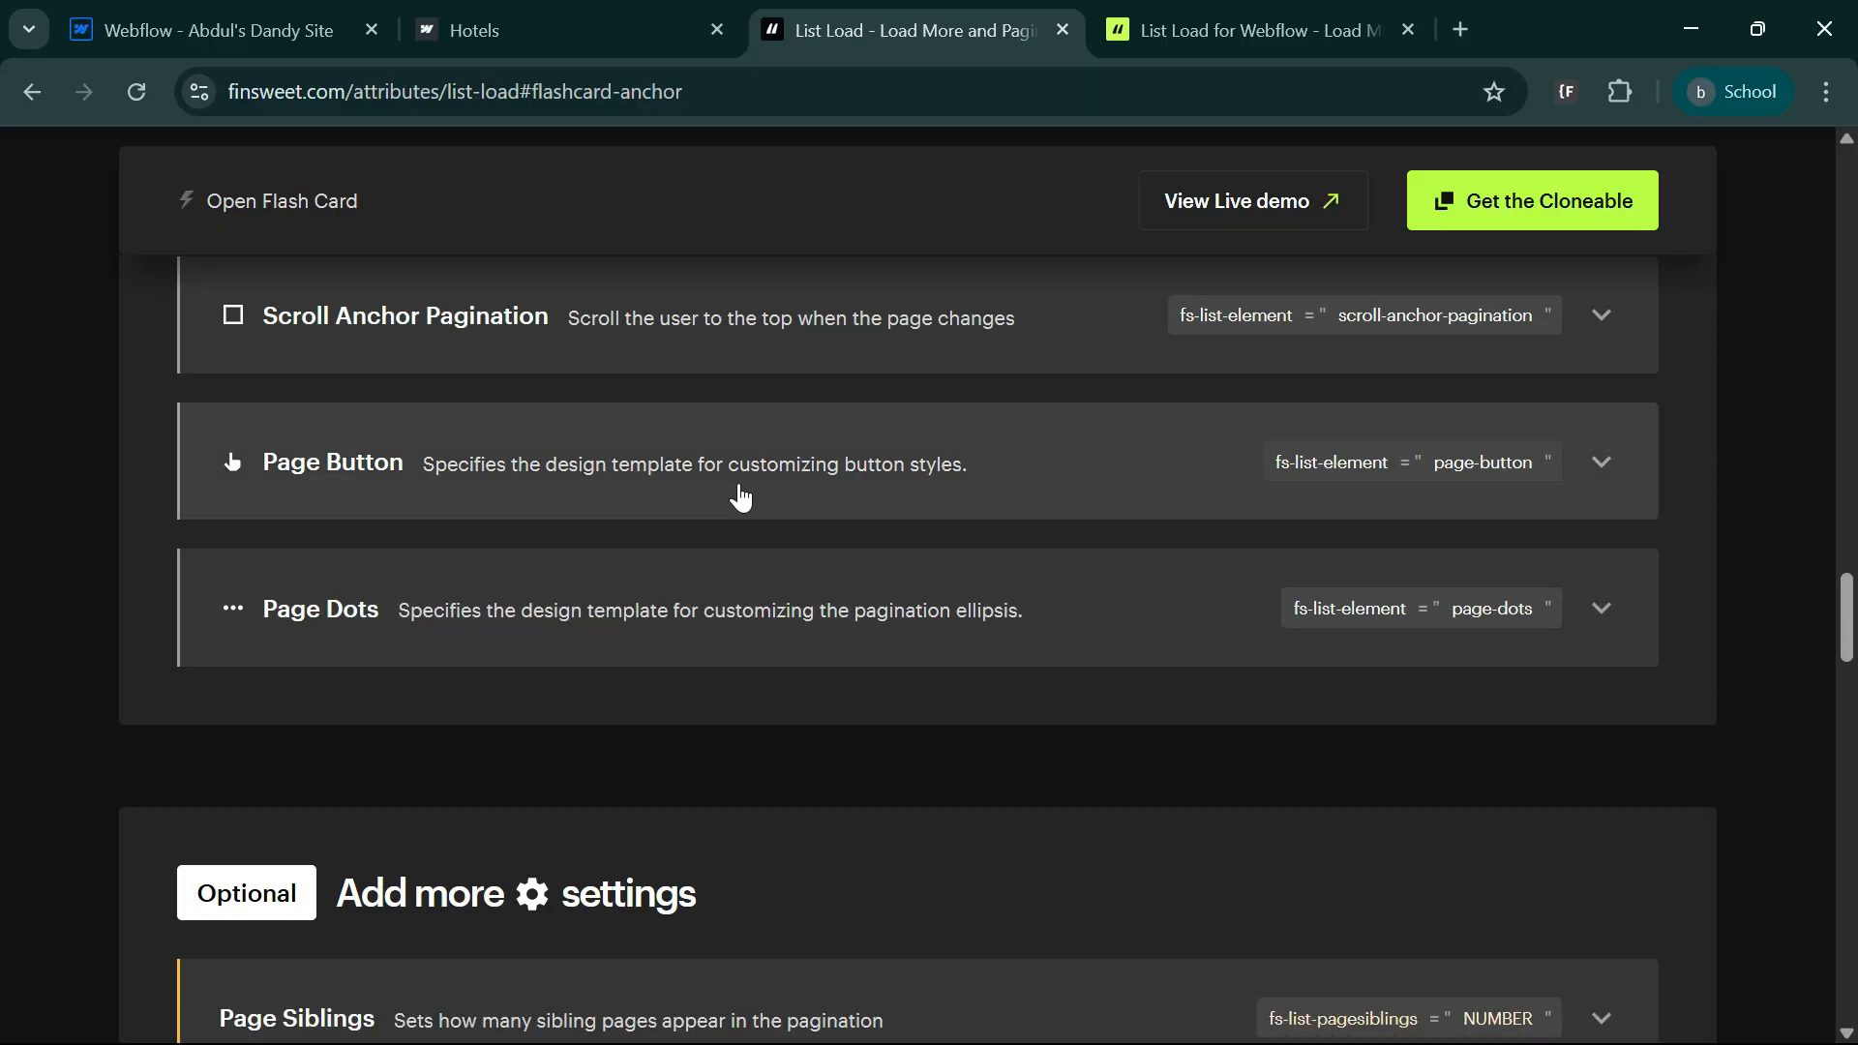
pyautogui.click(740, 496)
pyautogui.scroll(-1, 866, 745)
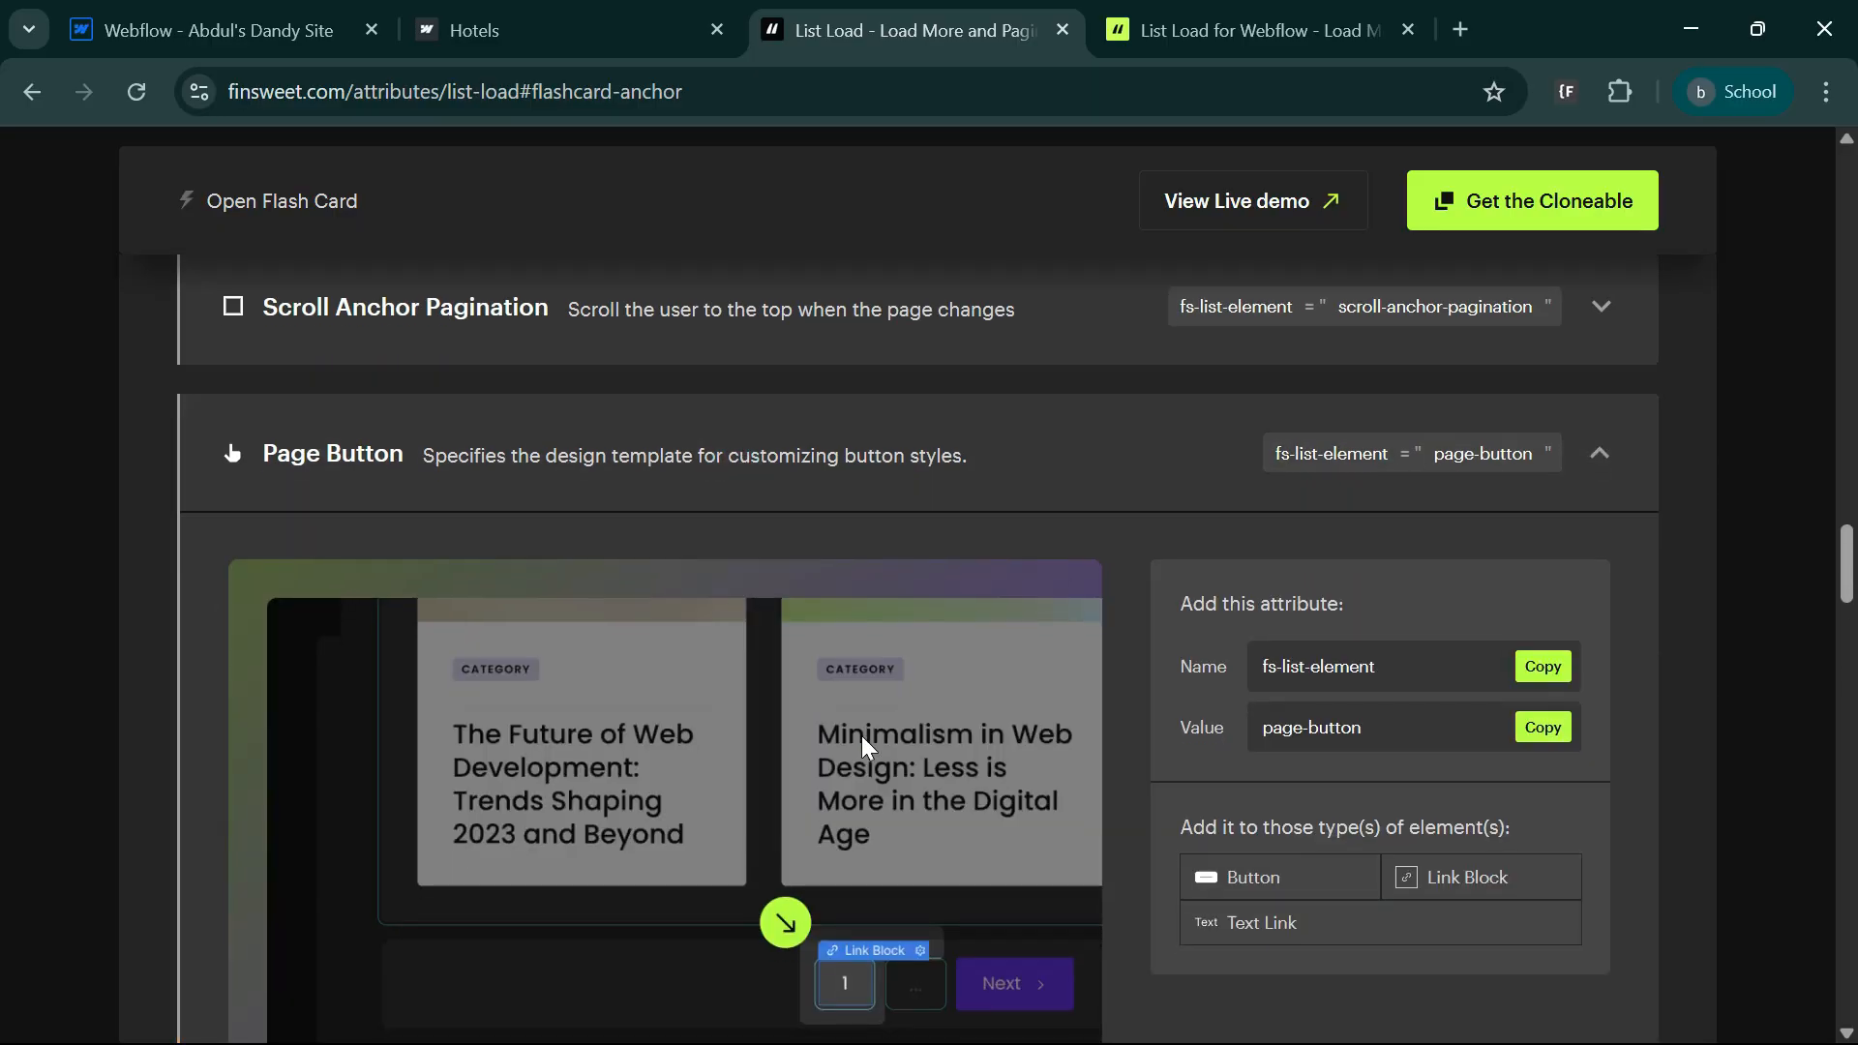
pyautogui.scroll(-2, 864, 743)
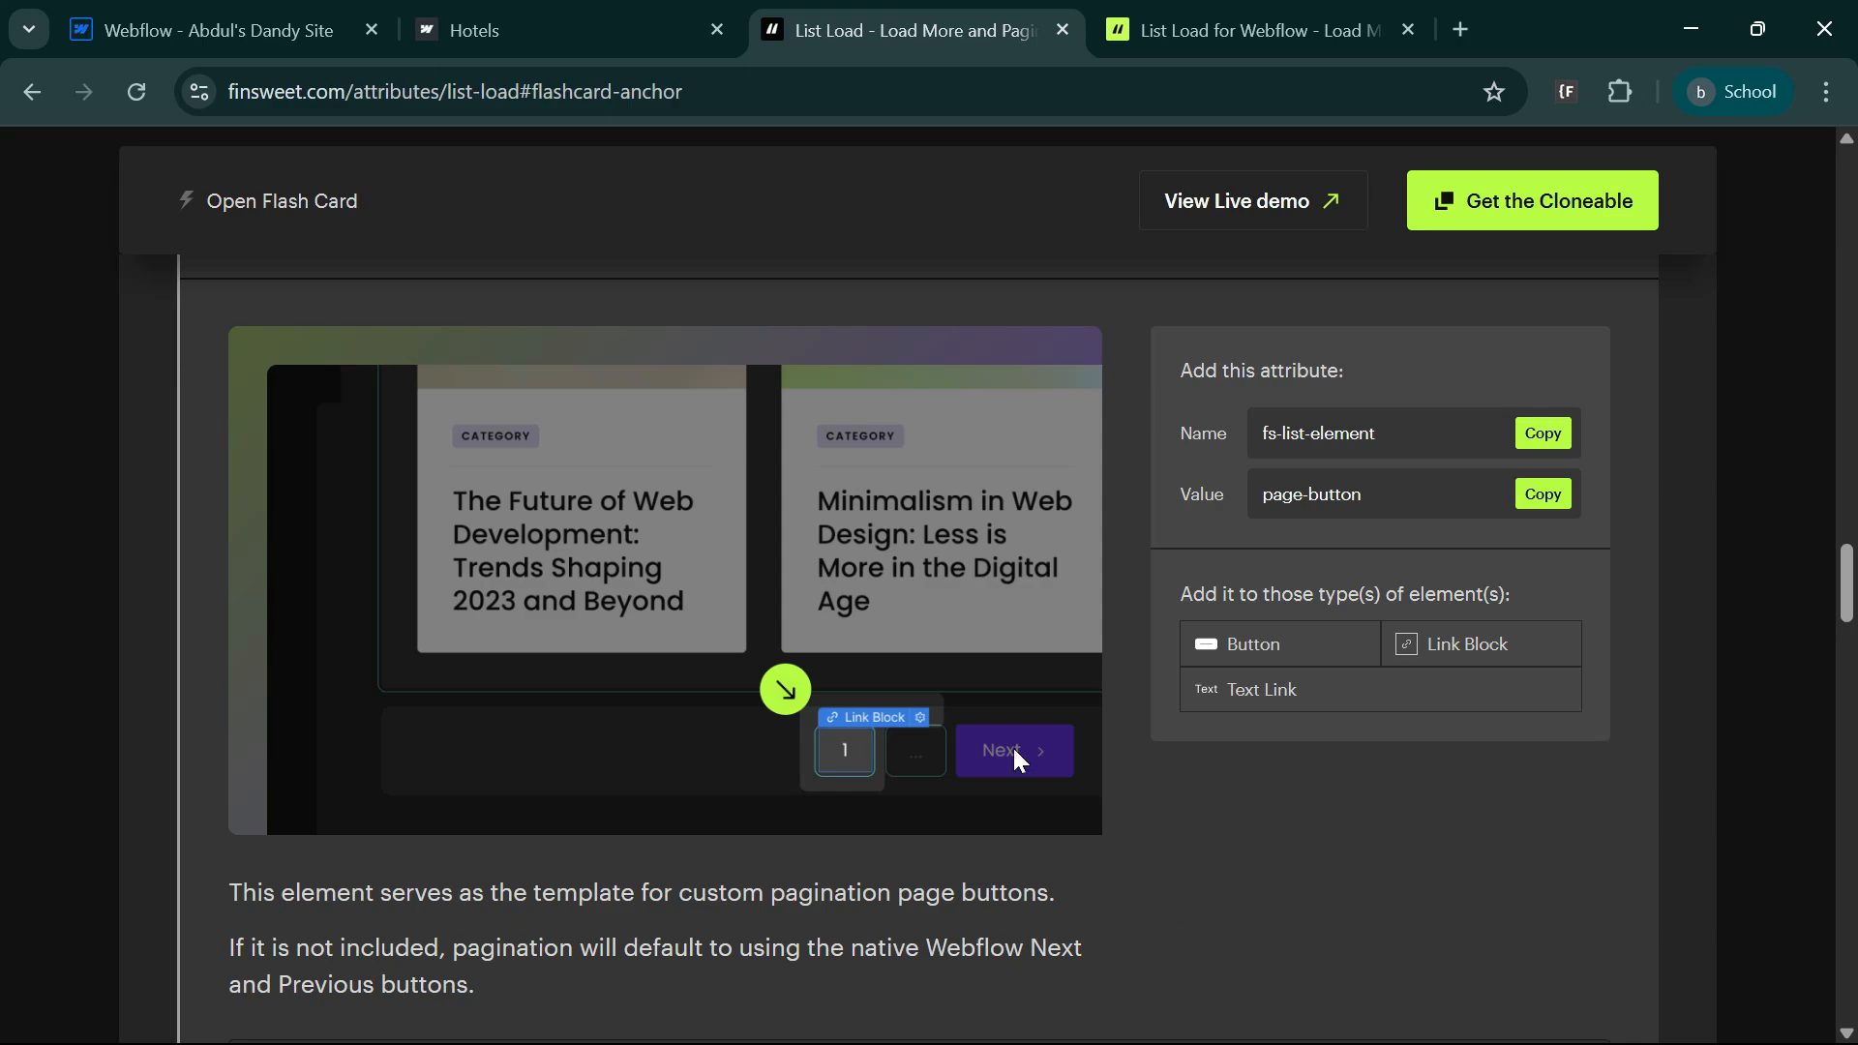
pyautogui.scroll(2, 896, 841)
pyautogui.scroll(-2, 799, 822)
pyautogui.scroll(2, 798, 822)
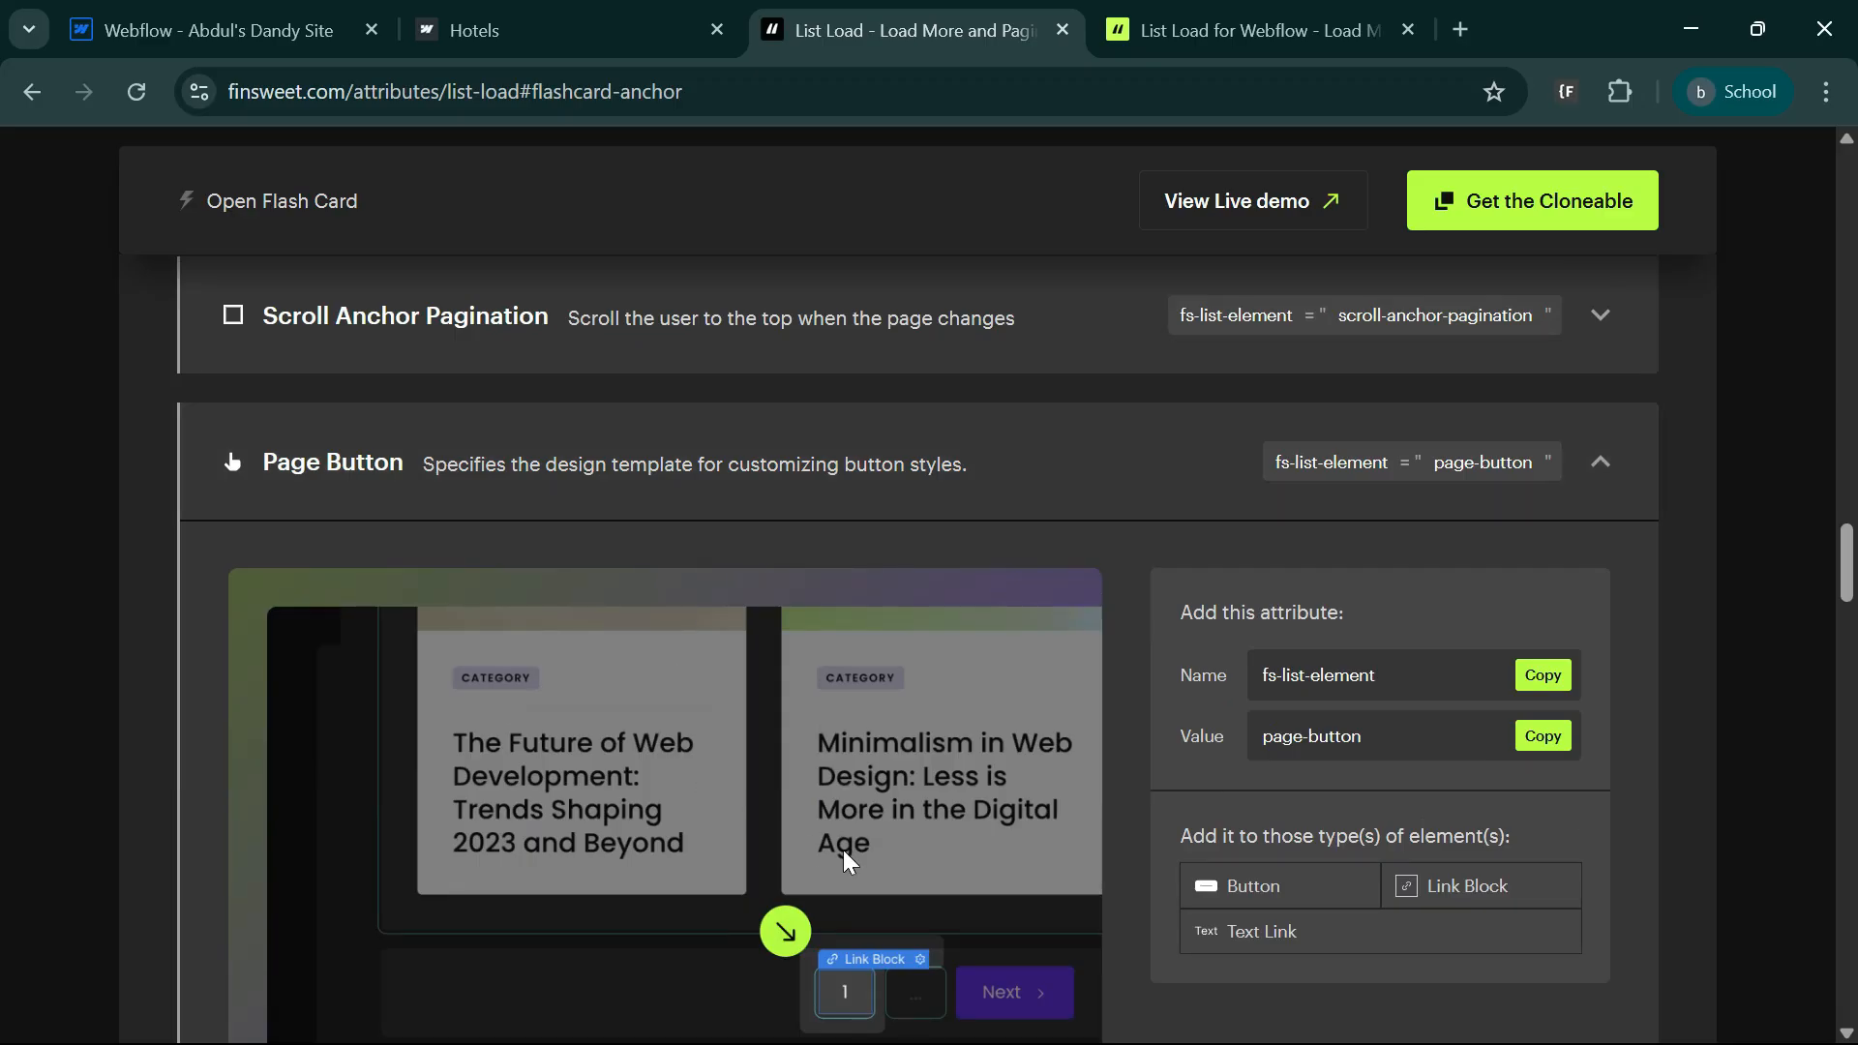
# - Back in the Webflow Designer, add a Div Block to the Pagination element and place it between the Previous and Next links
pyautogui.click(168, 48)
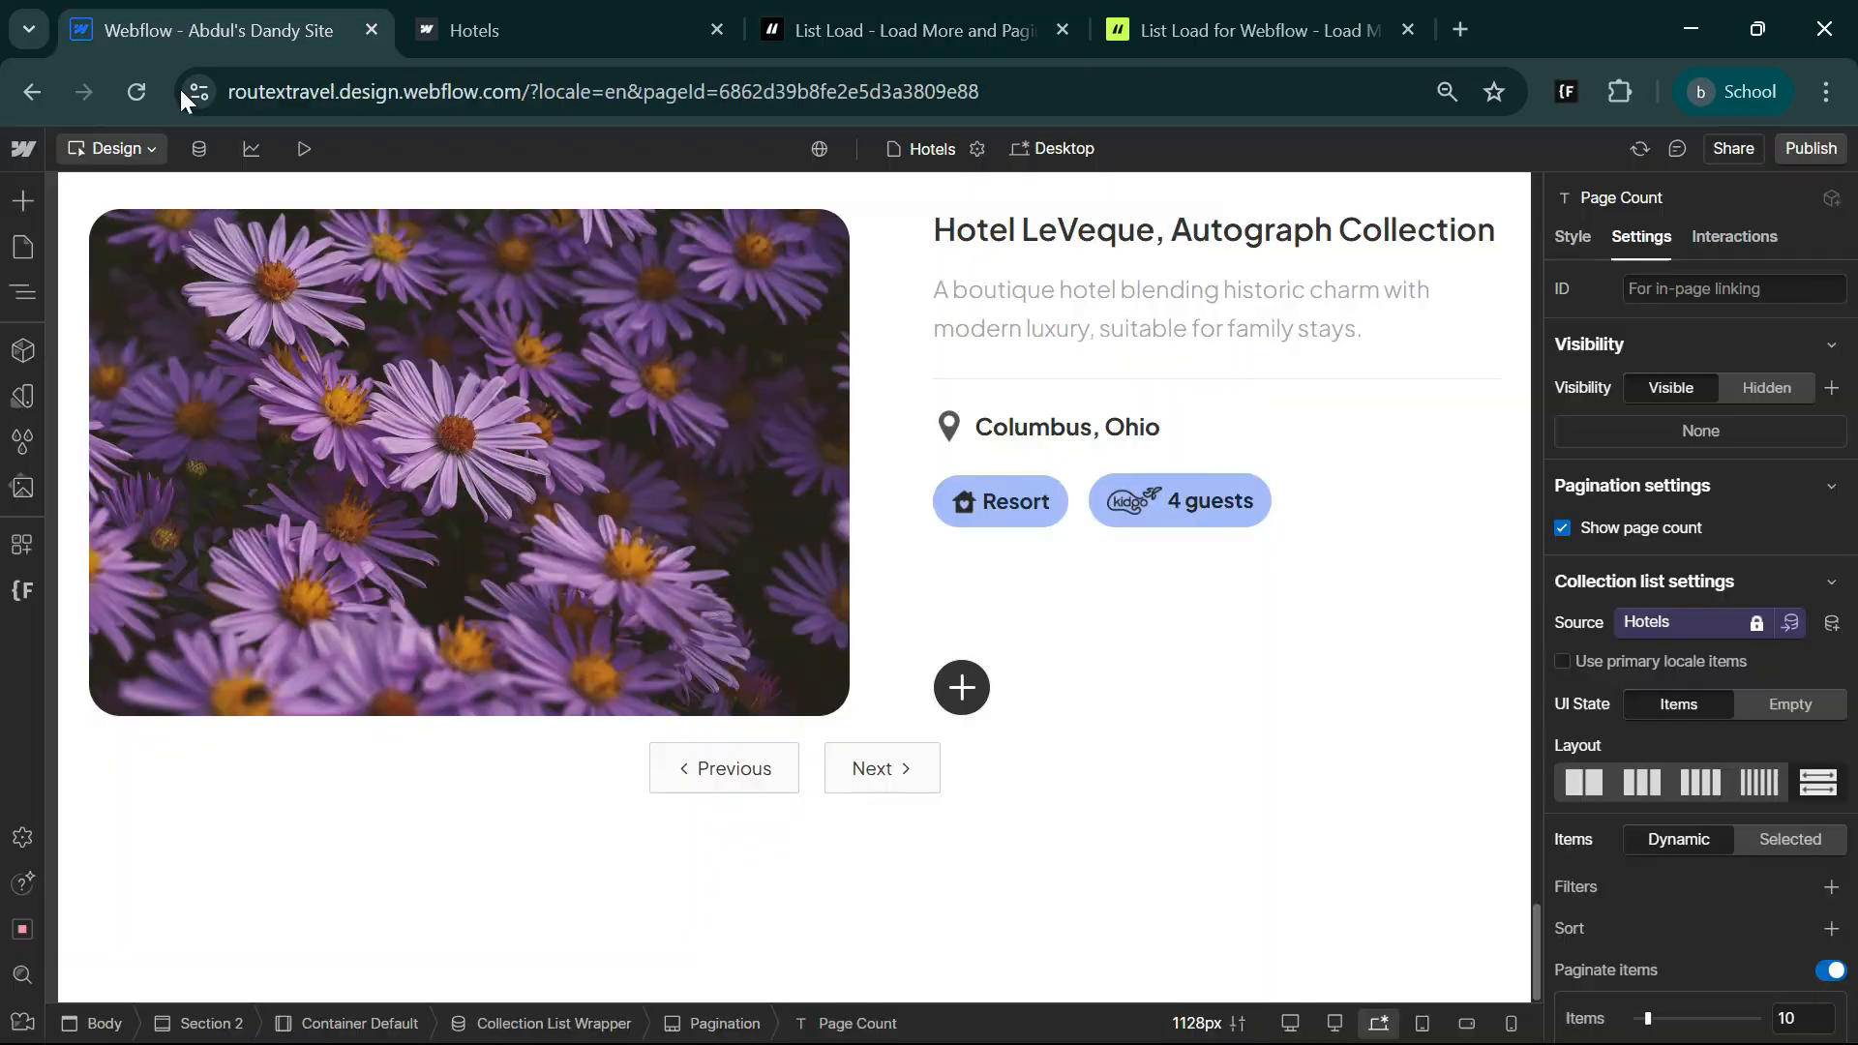
pyautogui.click(183, 770)
pyautogui.hotkey('ctrl', 'k')
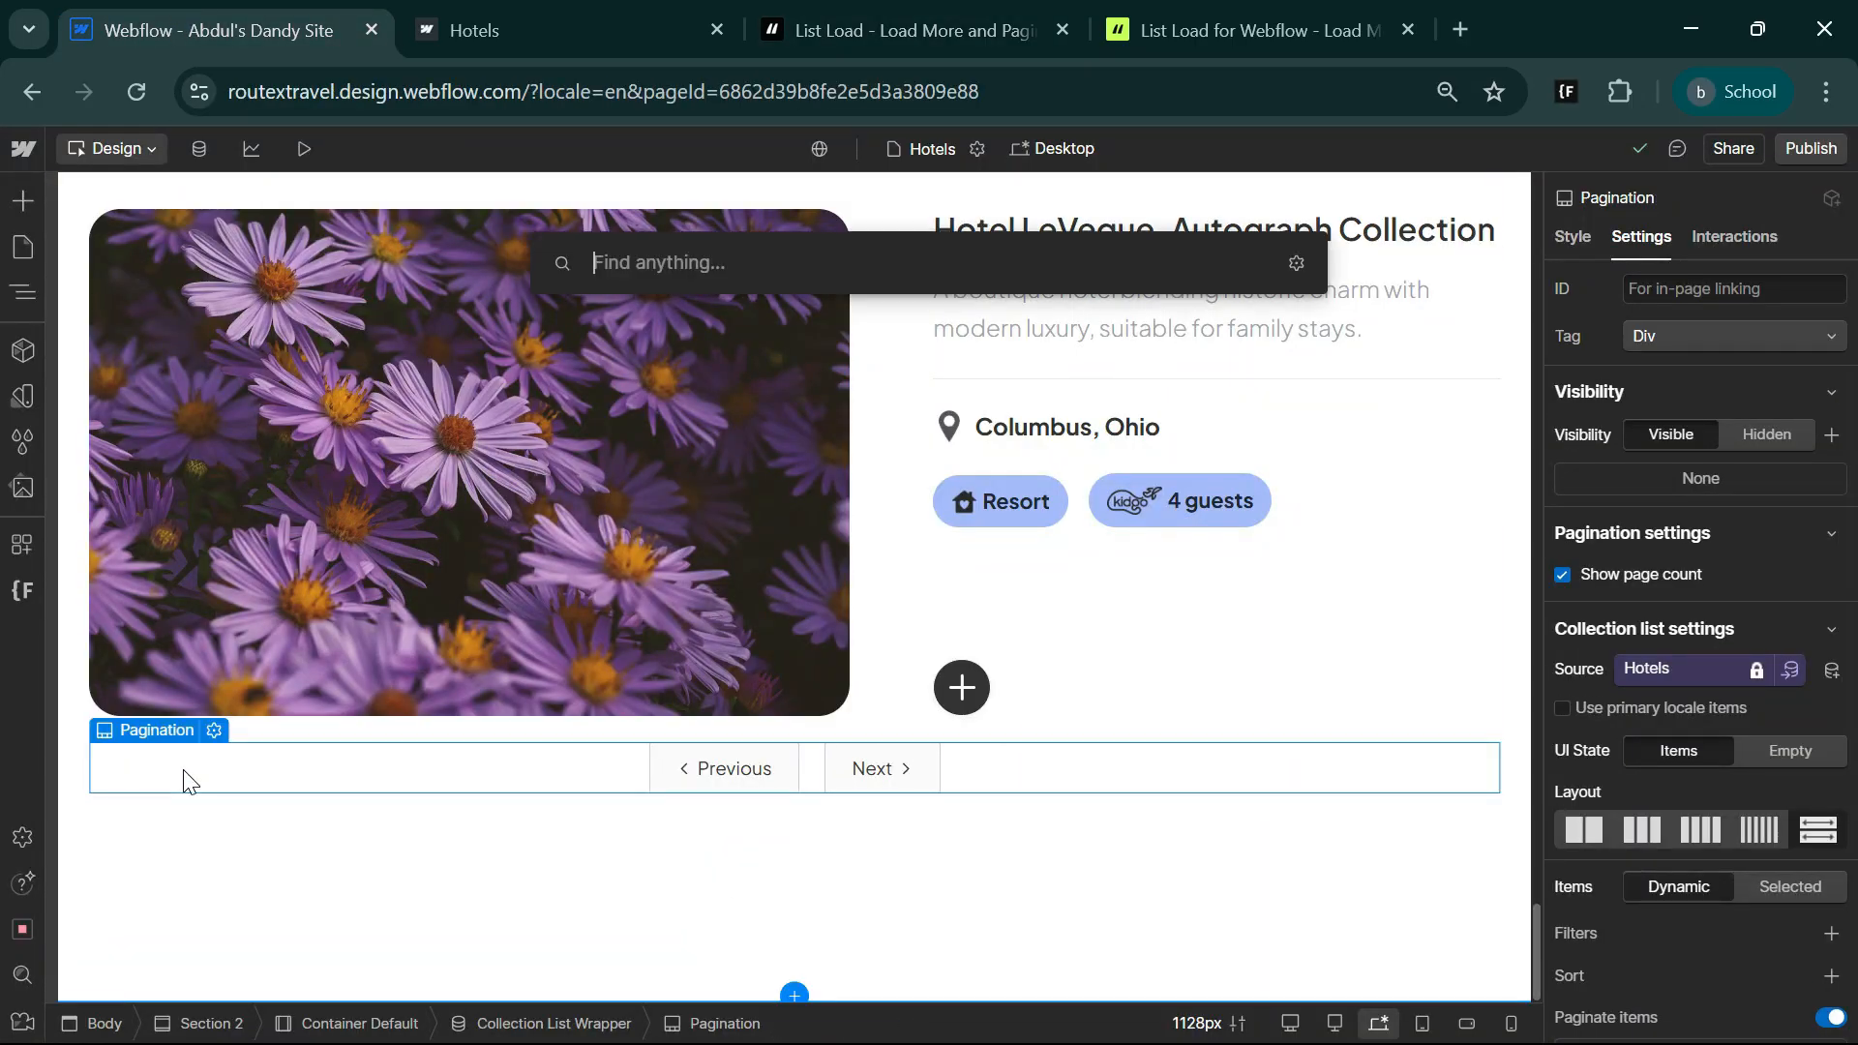
pyautogui.write('d')
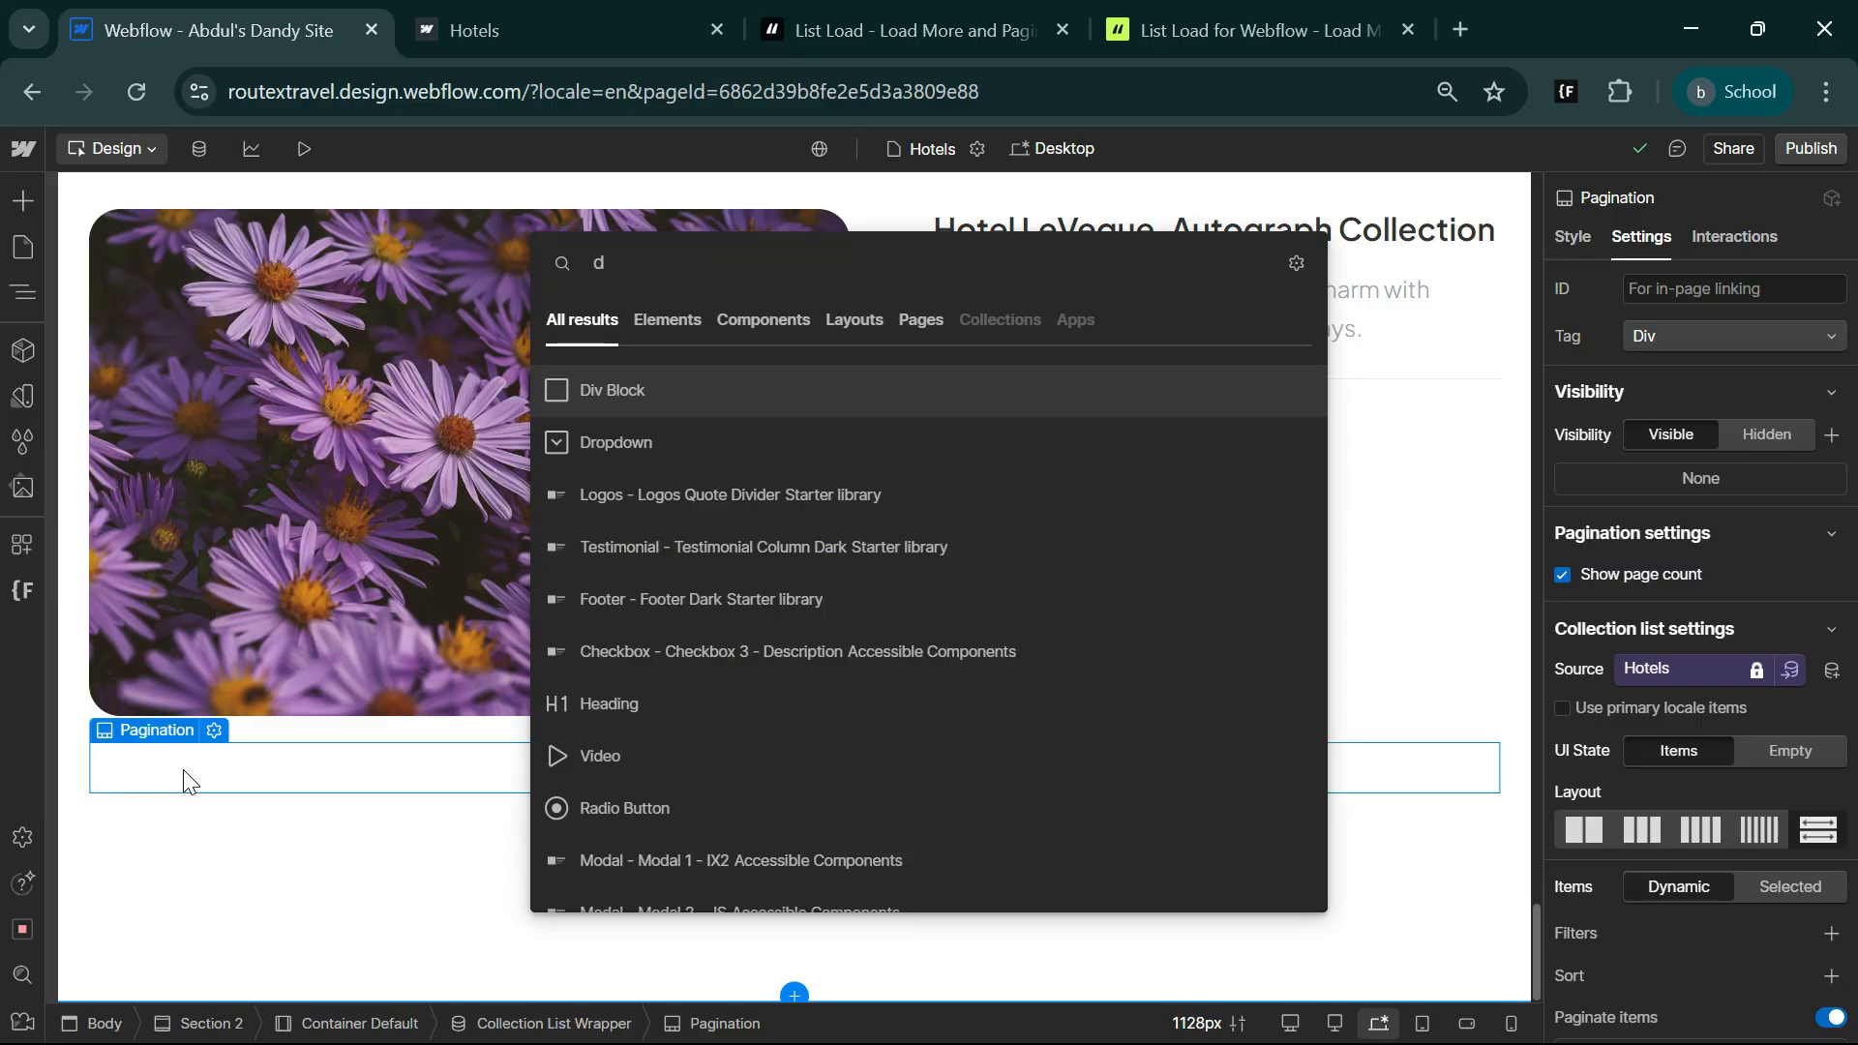
pyautogui.press('Return')
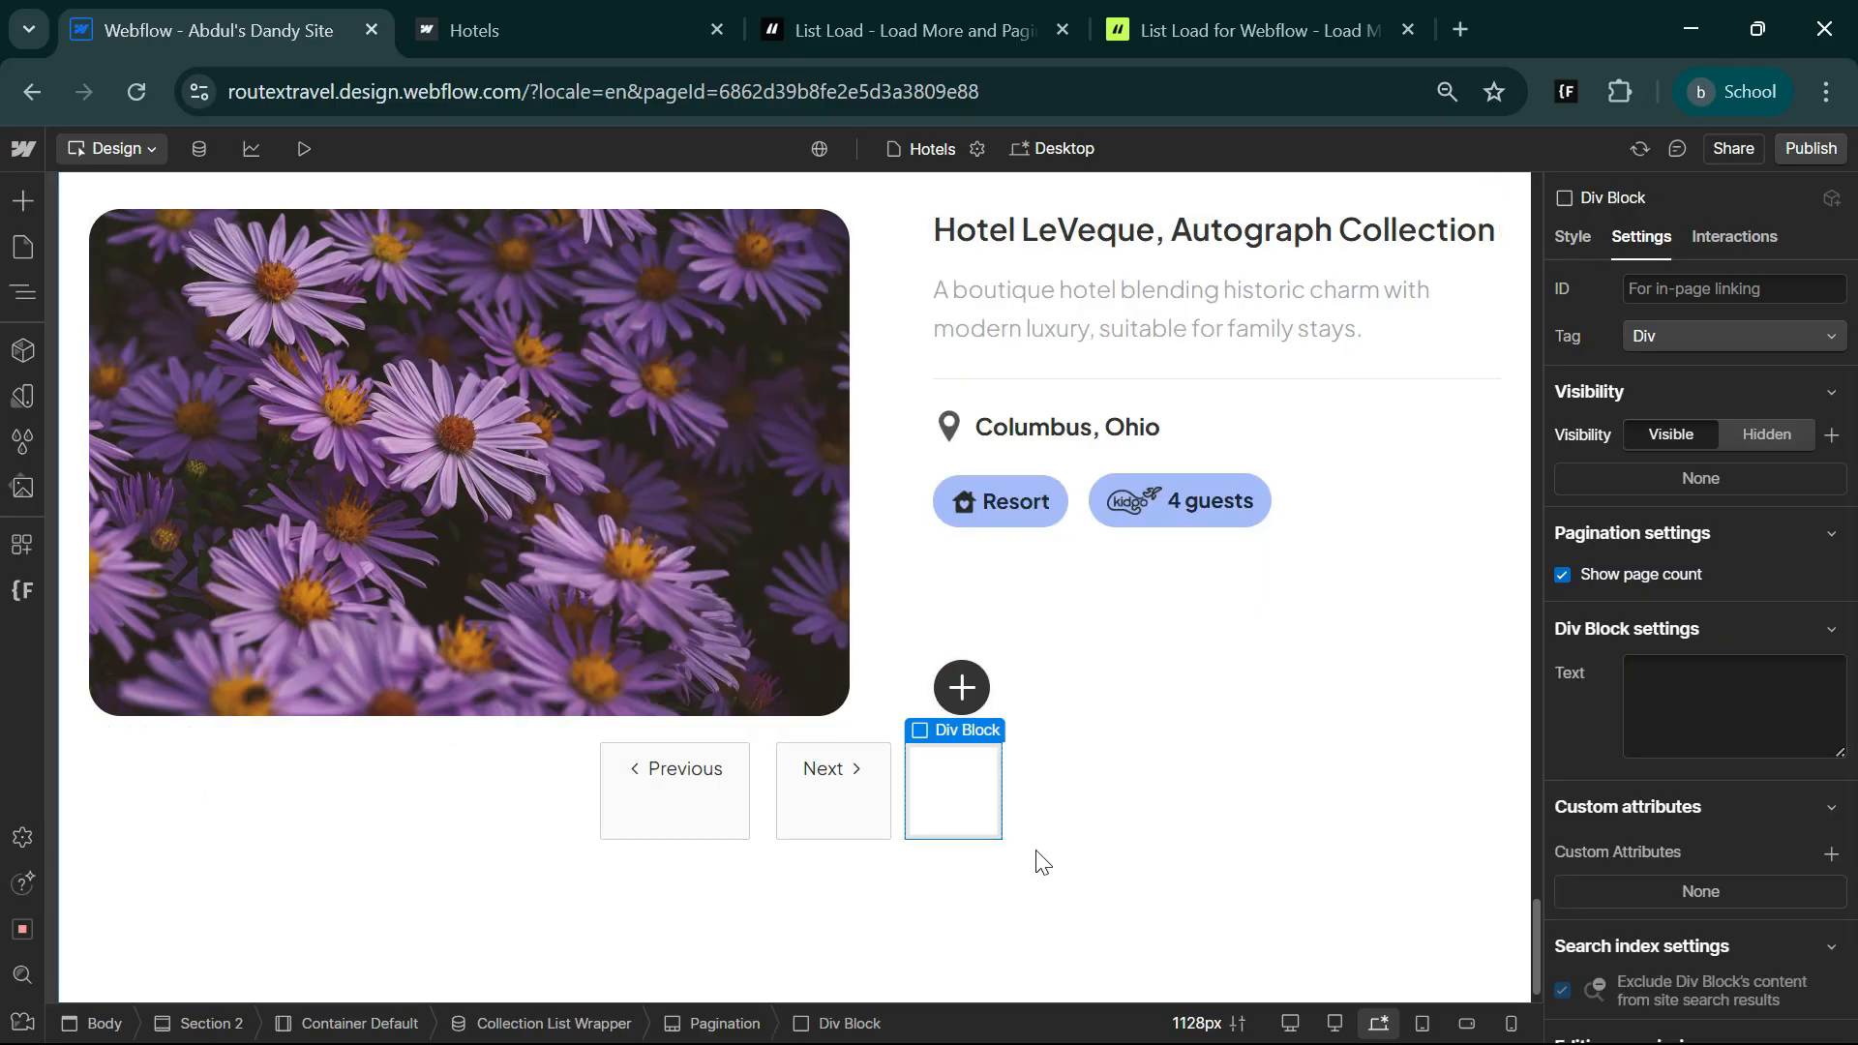
pyautogui.click(18, 294)
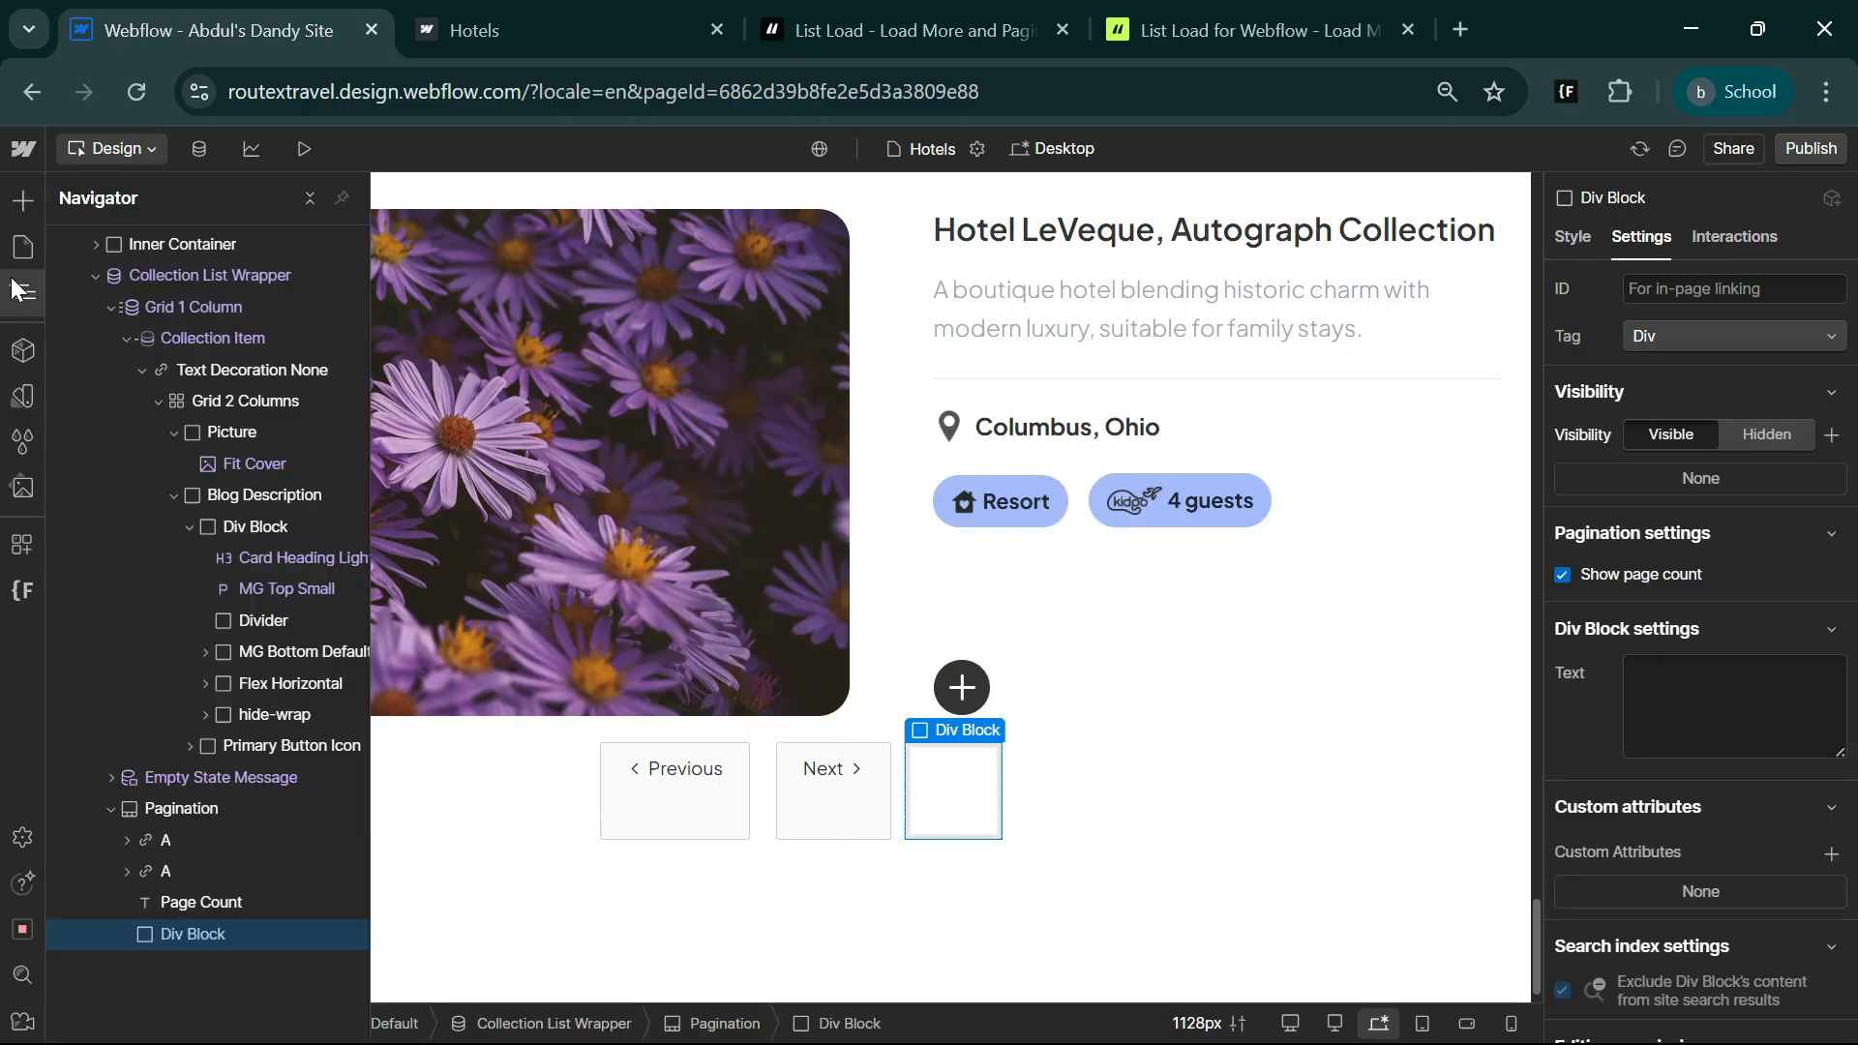
pyautogui.moveTo(184, 933); pyautogui.dragTo(166, 871)
# - Insert a Link Block inside the new Div Block, leaving its link settings at their defaults
pyautogui.hotkey('ctrl', 'e')
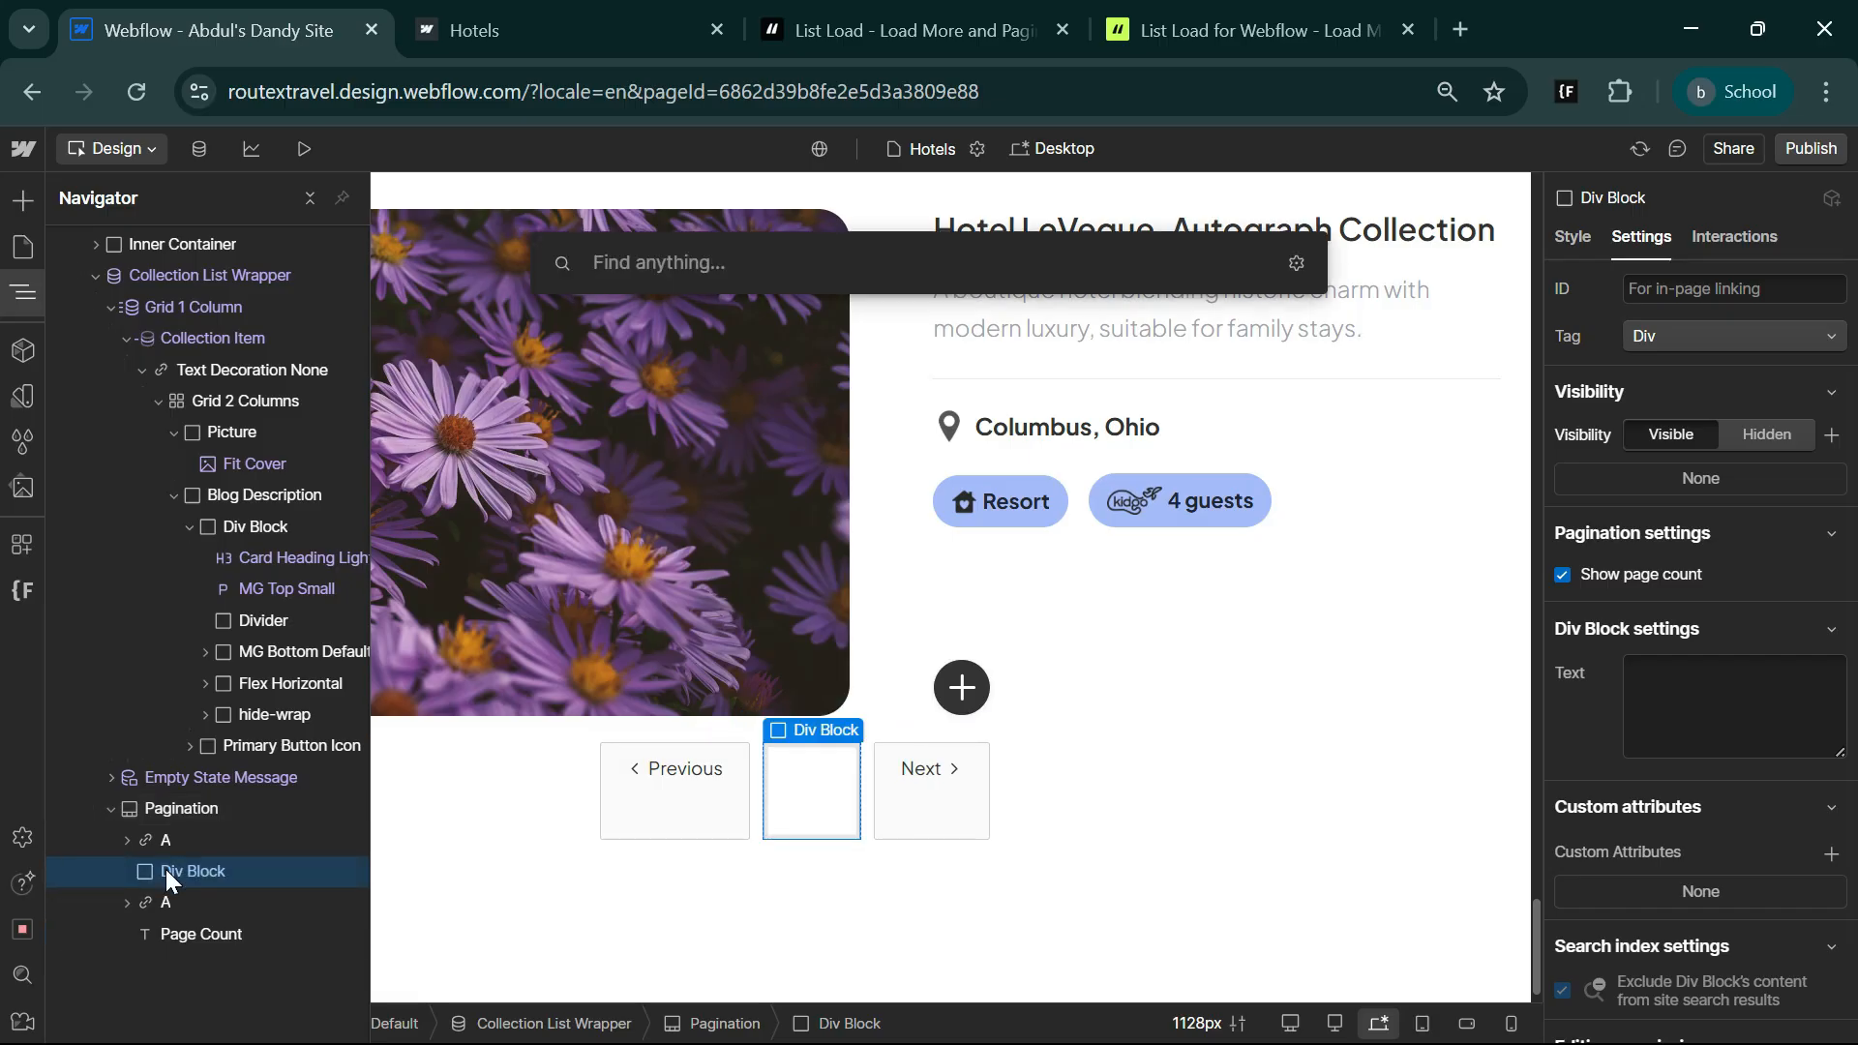
pyautogui.write('link')
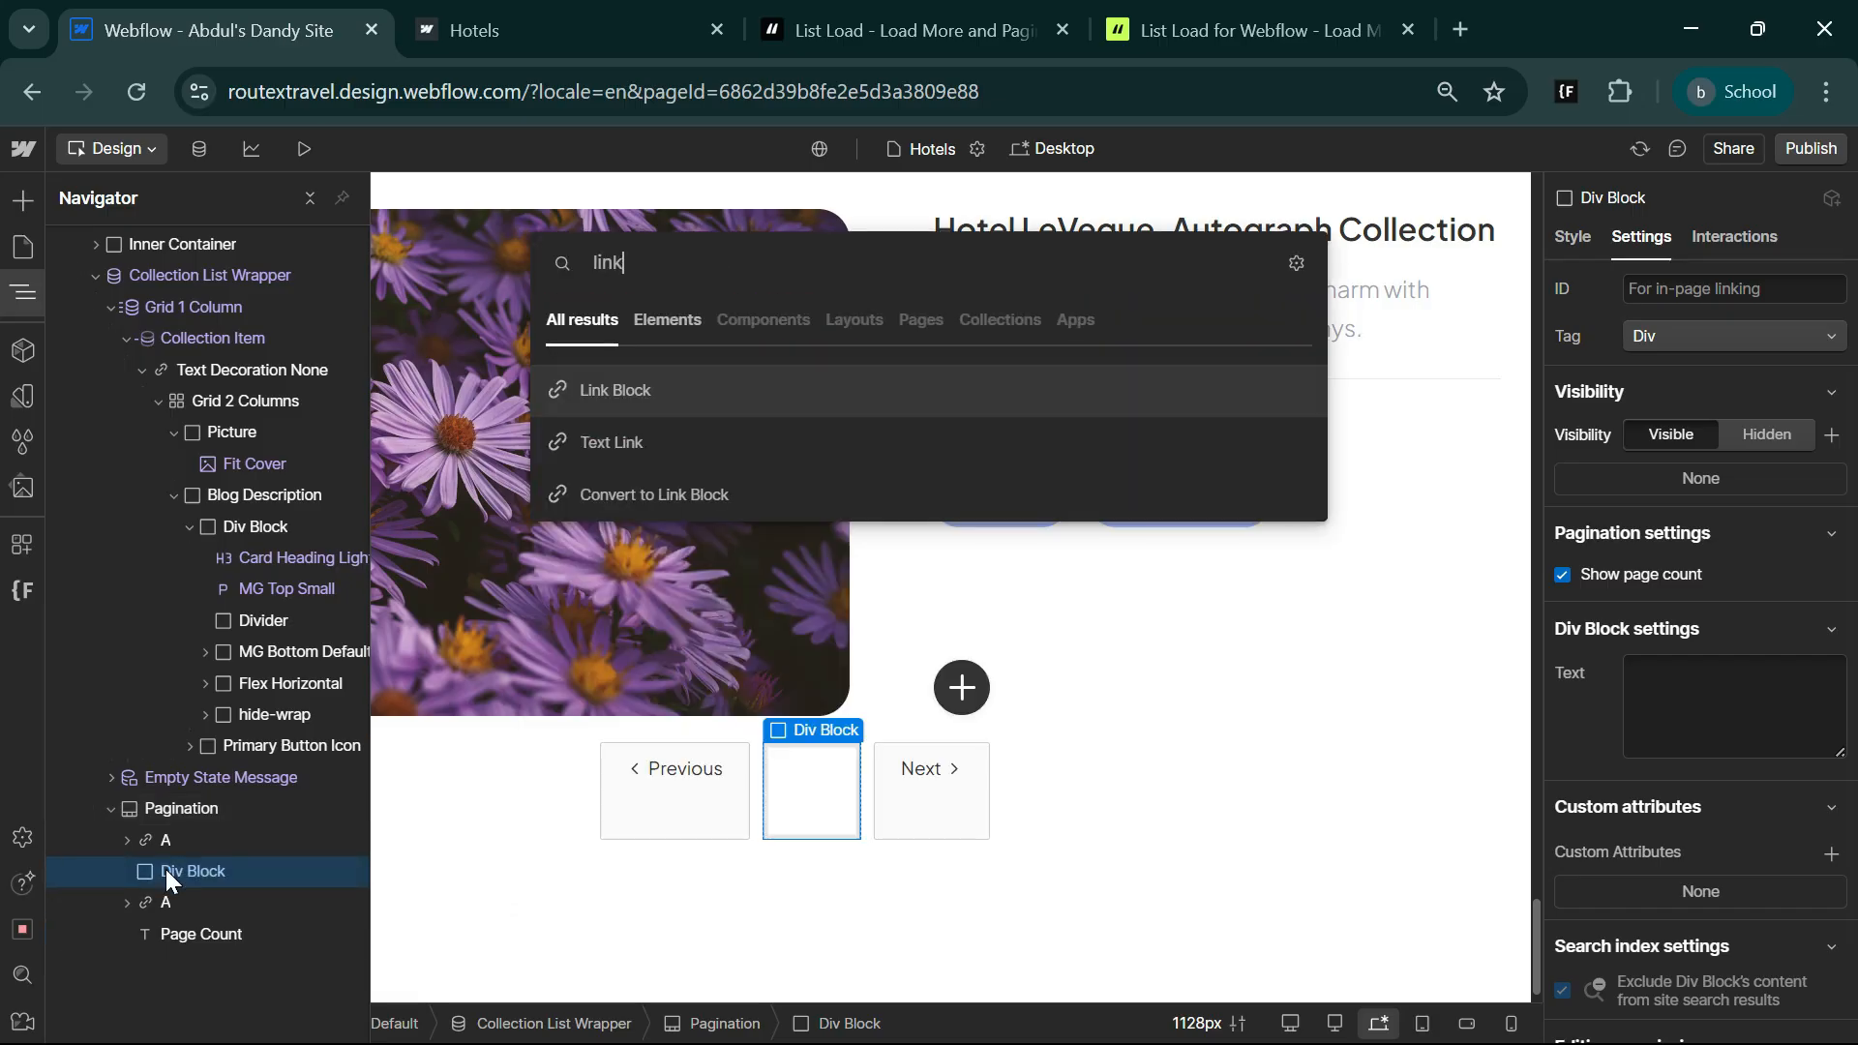
pyautogui.press('Return')
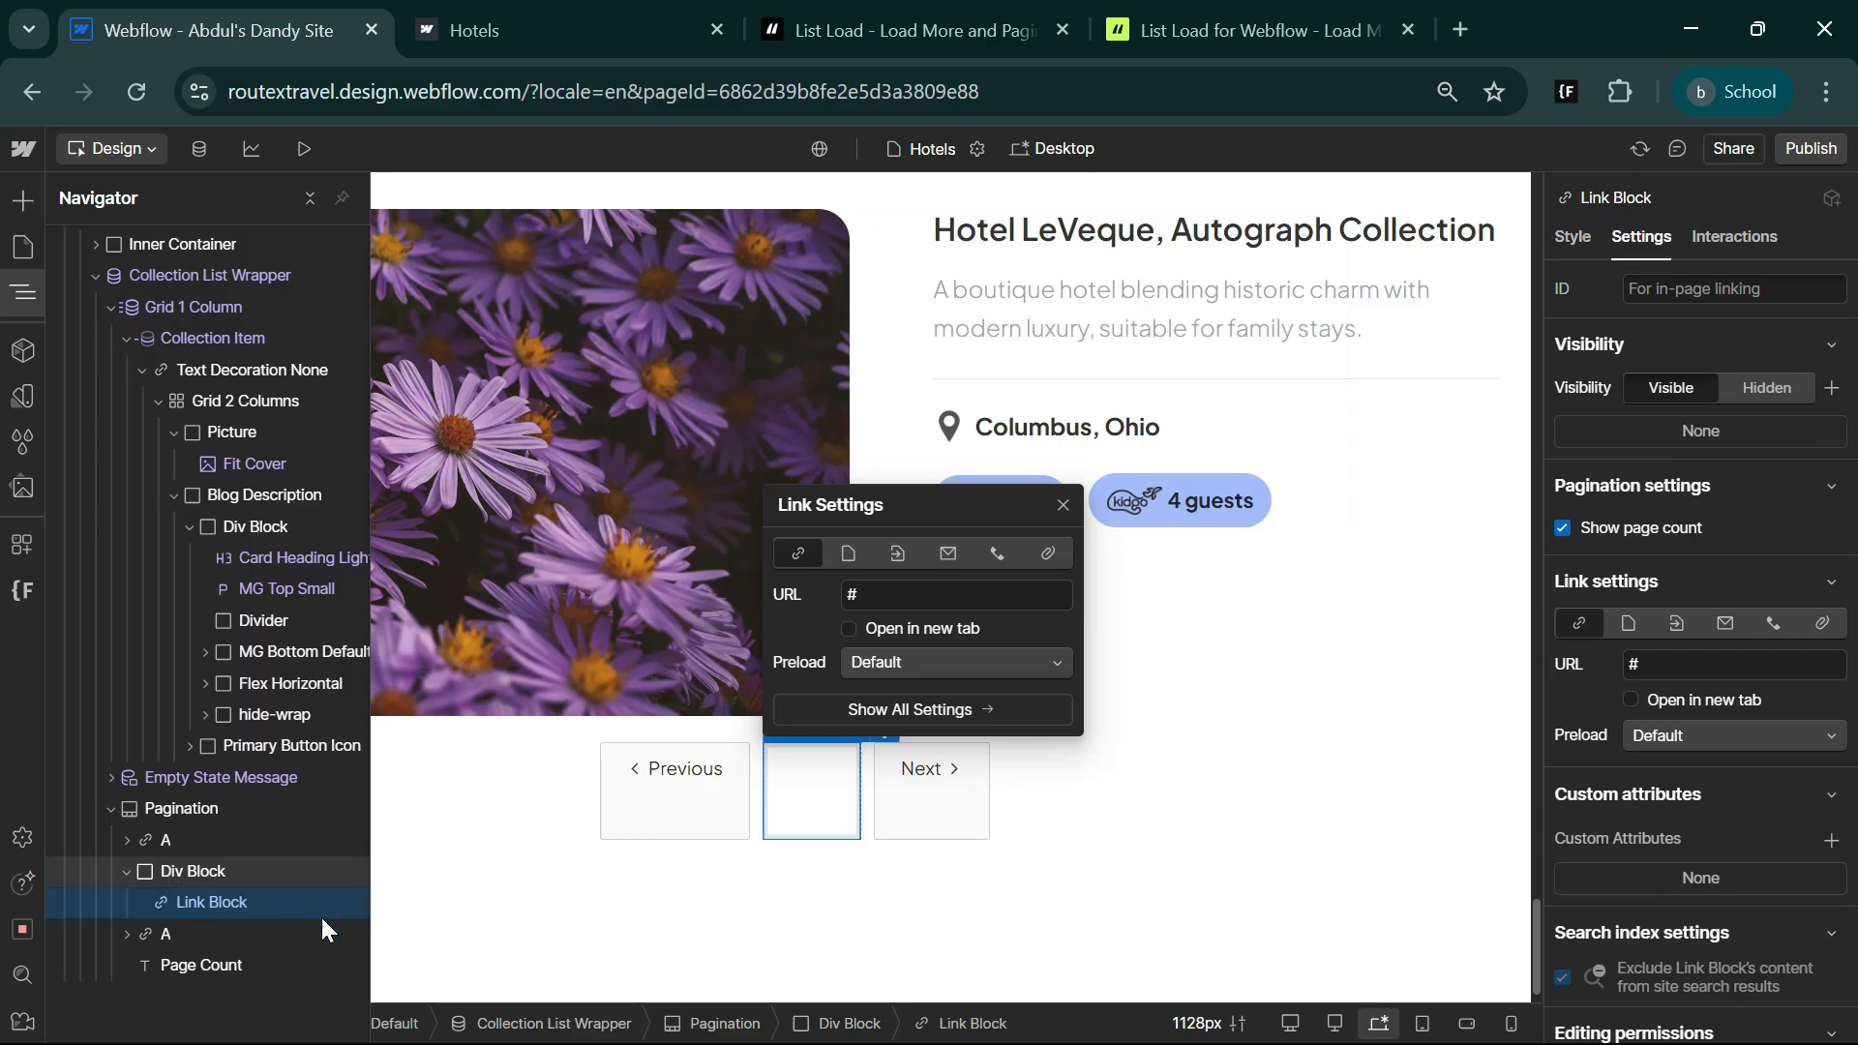
pyautogui.click(1063, 505)
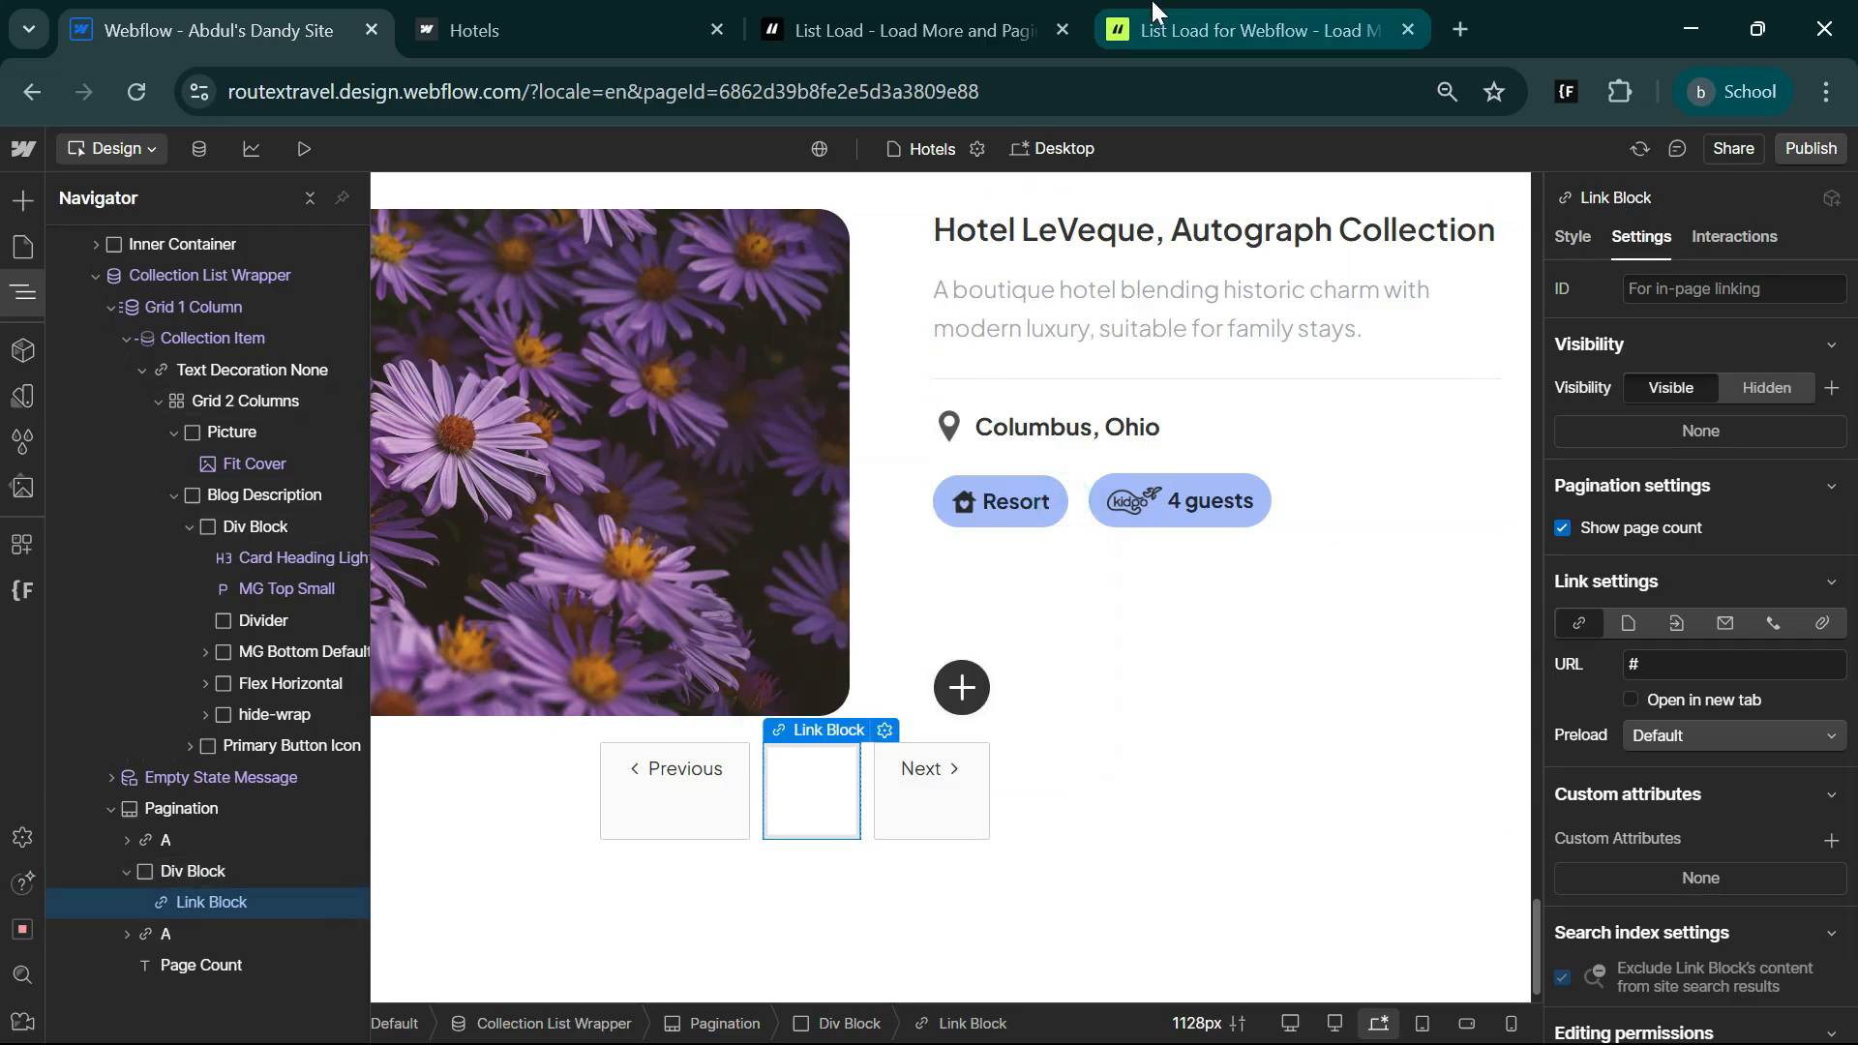
# - Copy the Page Button attribute name from the List Load documentation and add it to the Link Block as custom attribute name fs-list-element
pyautogui.hotkey('ctrl', 'shift', 'Tab')
pyautogui.hotkey('ctrl', 'shift', 'Tab')
pyautogui.click(1553, 678)
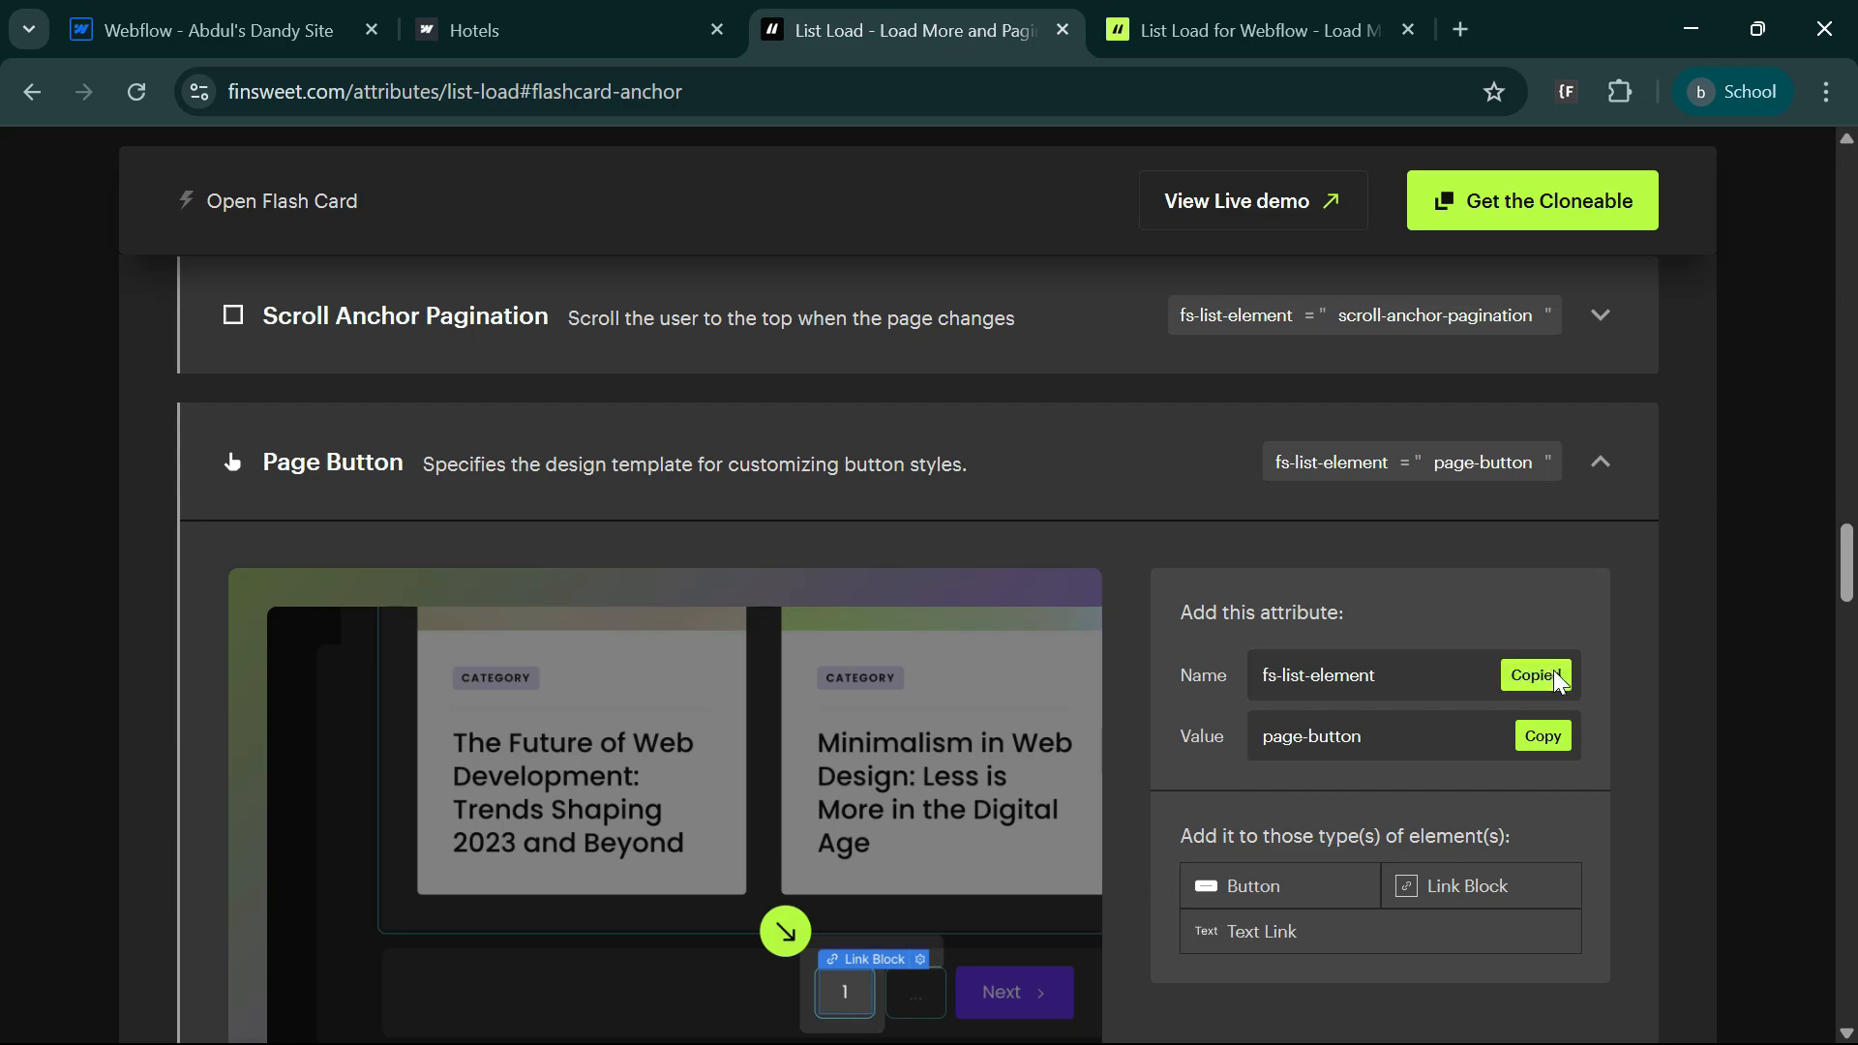
pyautogui.click(211, 14)
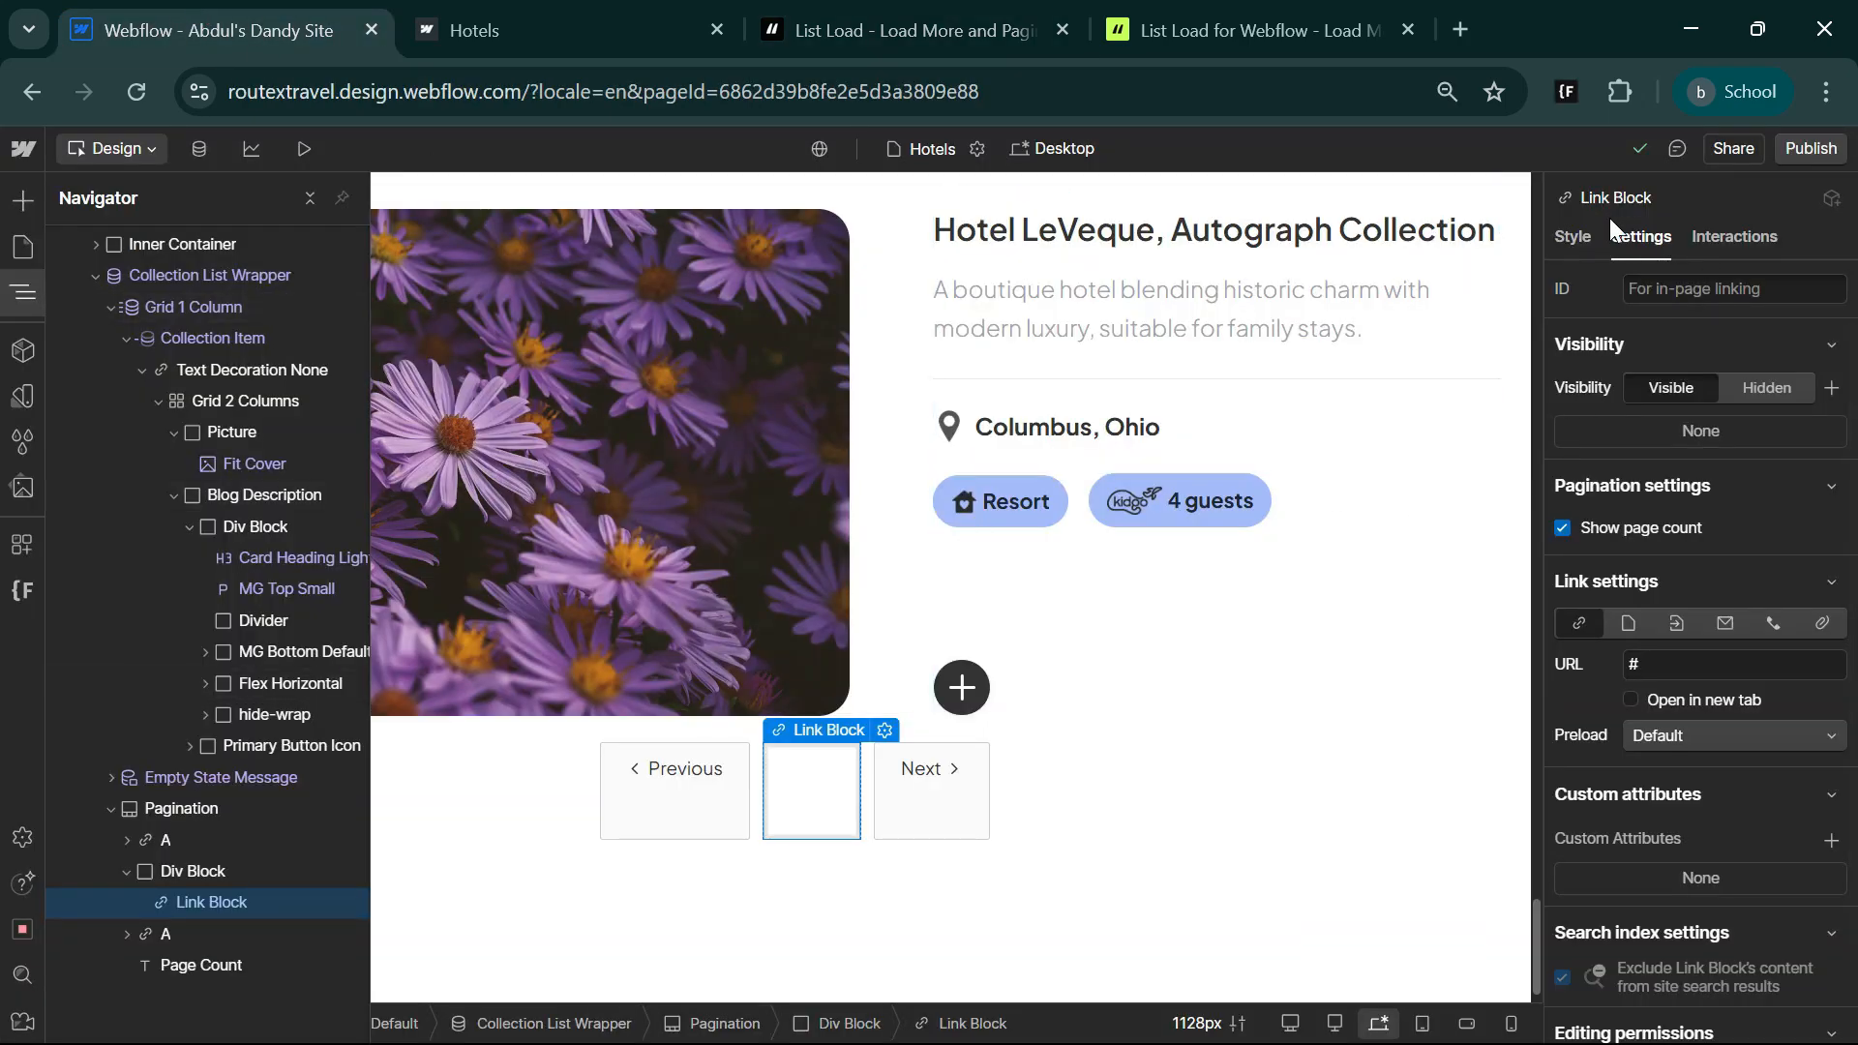
pyautogui.scroll(-2, 1758, 789)
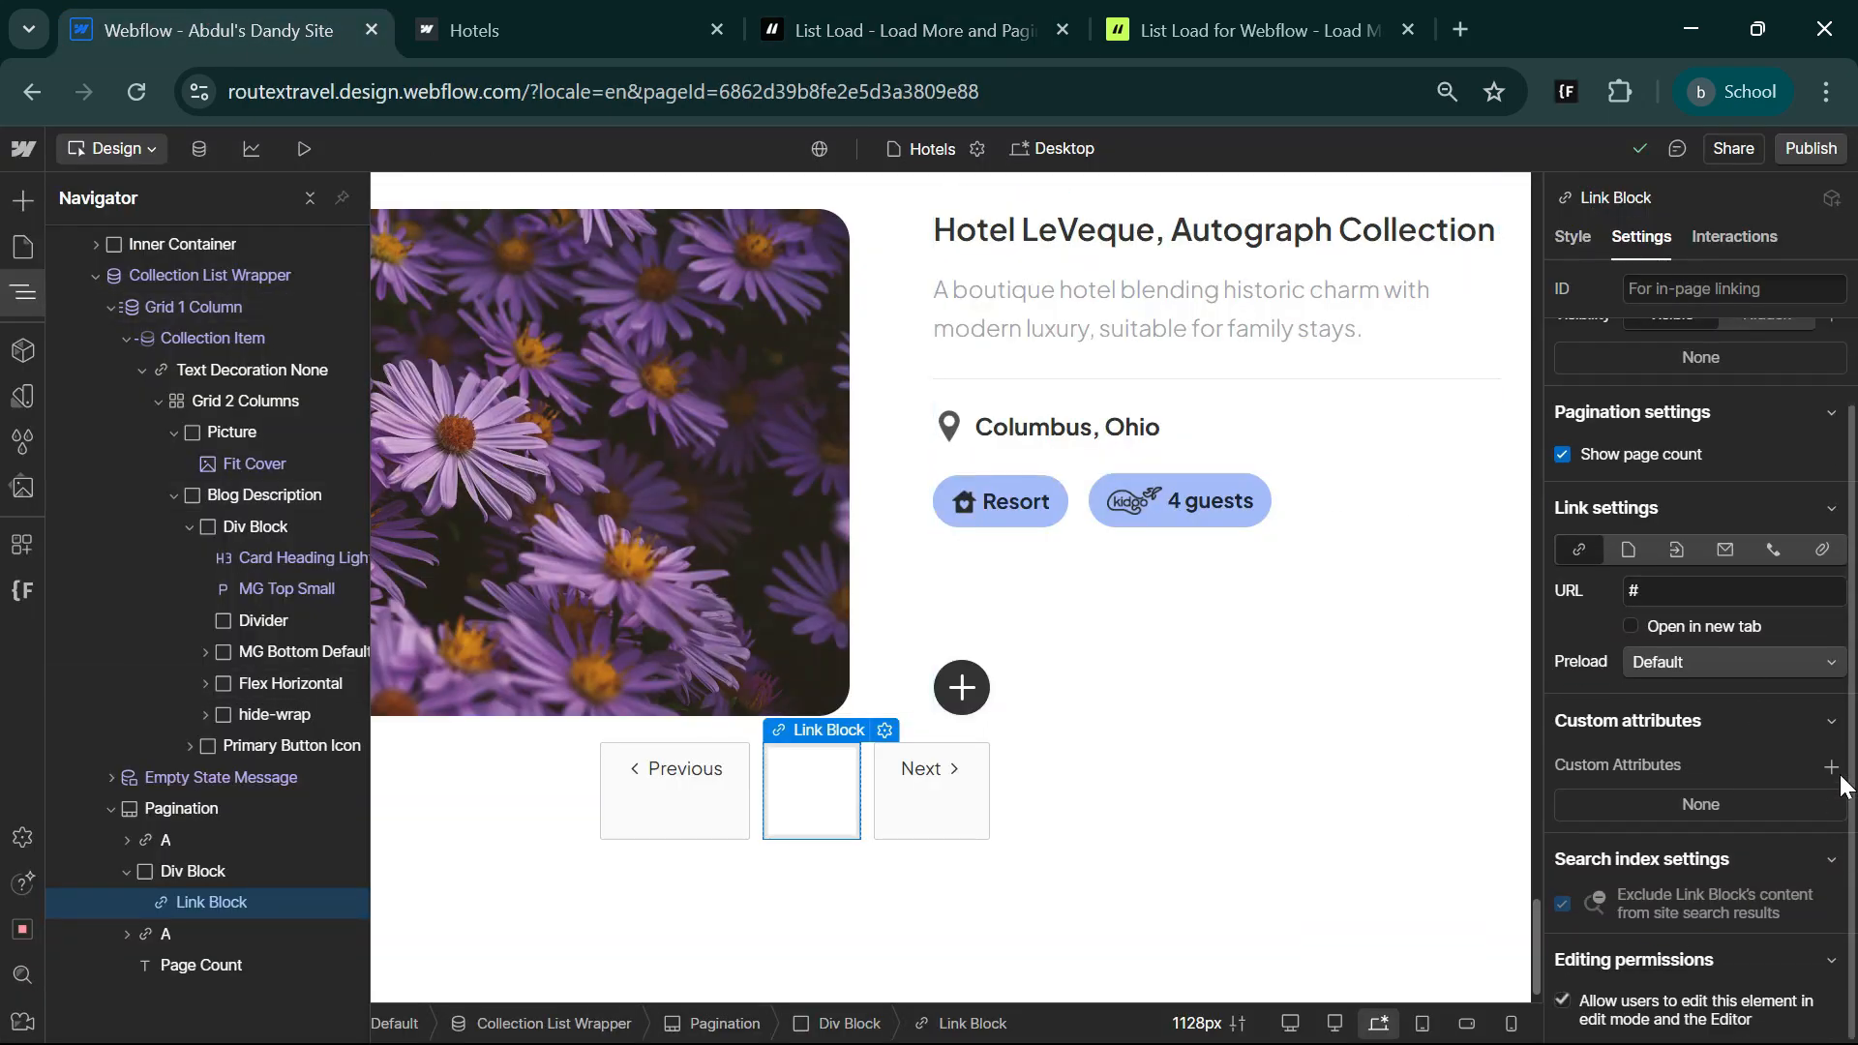
pyautogui.click(1840, 775)
pyautogui.hotkey('ctrl', 'v')
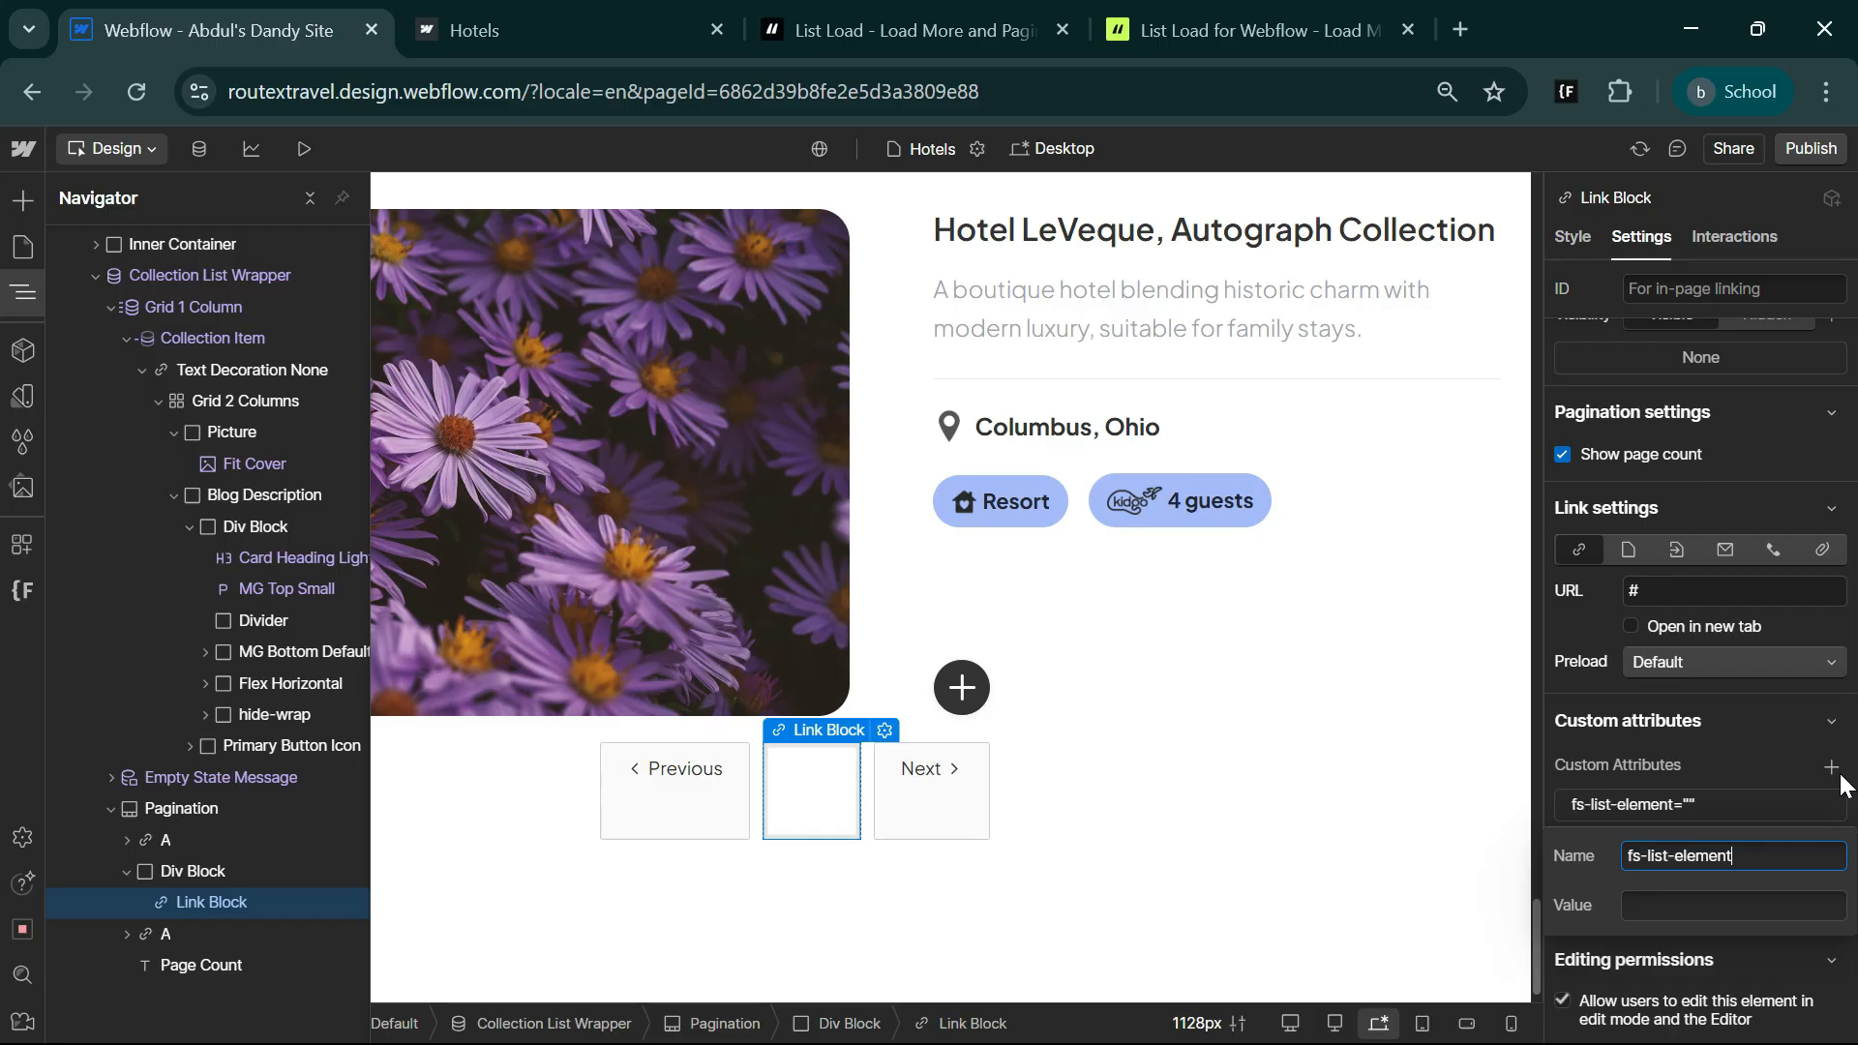
# - Copy the value page-button from the documentation and set it as the value of the Link Block's fs-list-element attribute
pyautogui.click(900, 30)
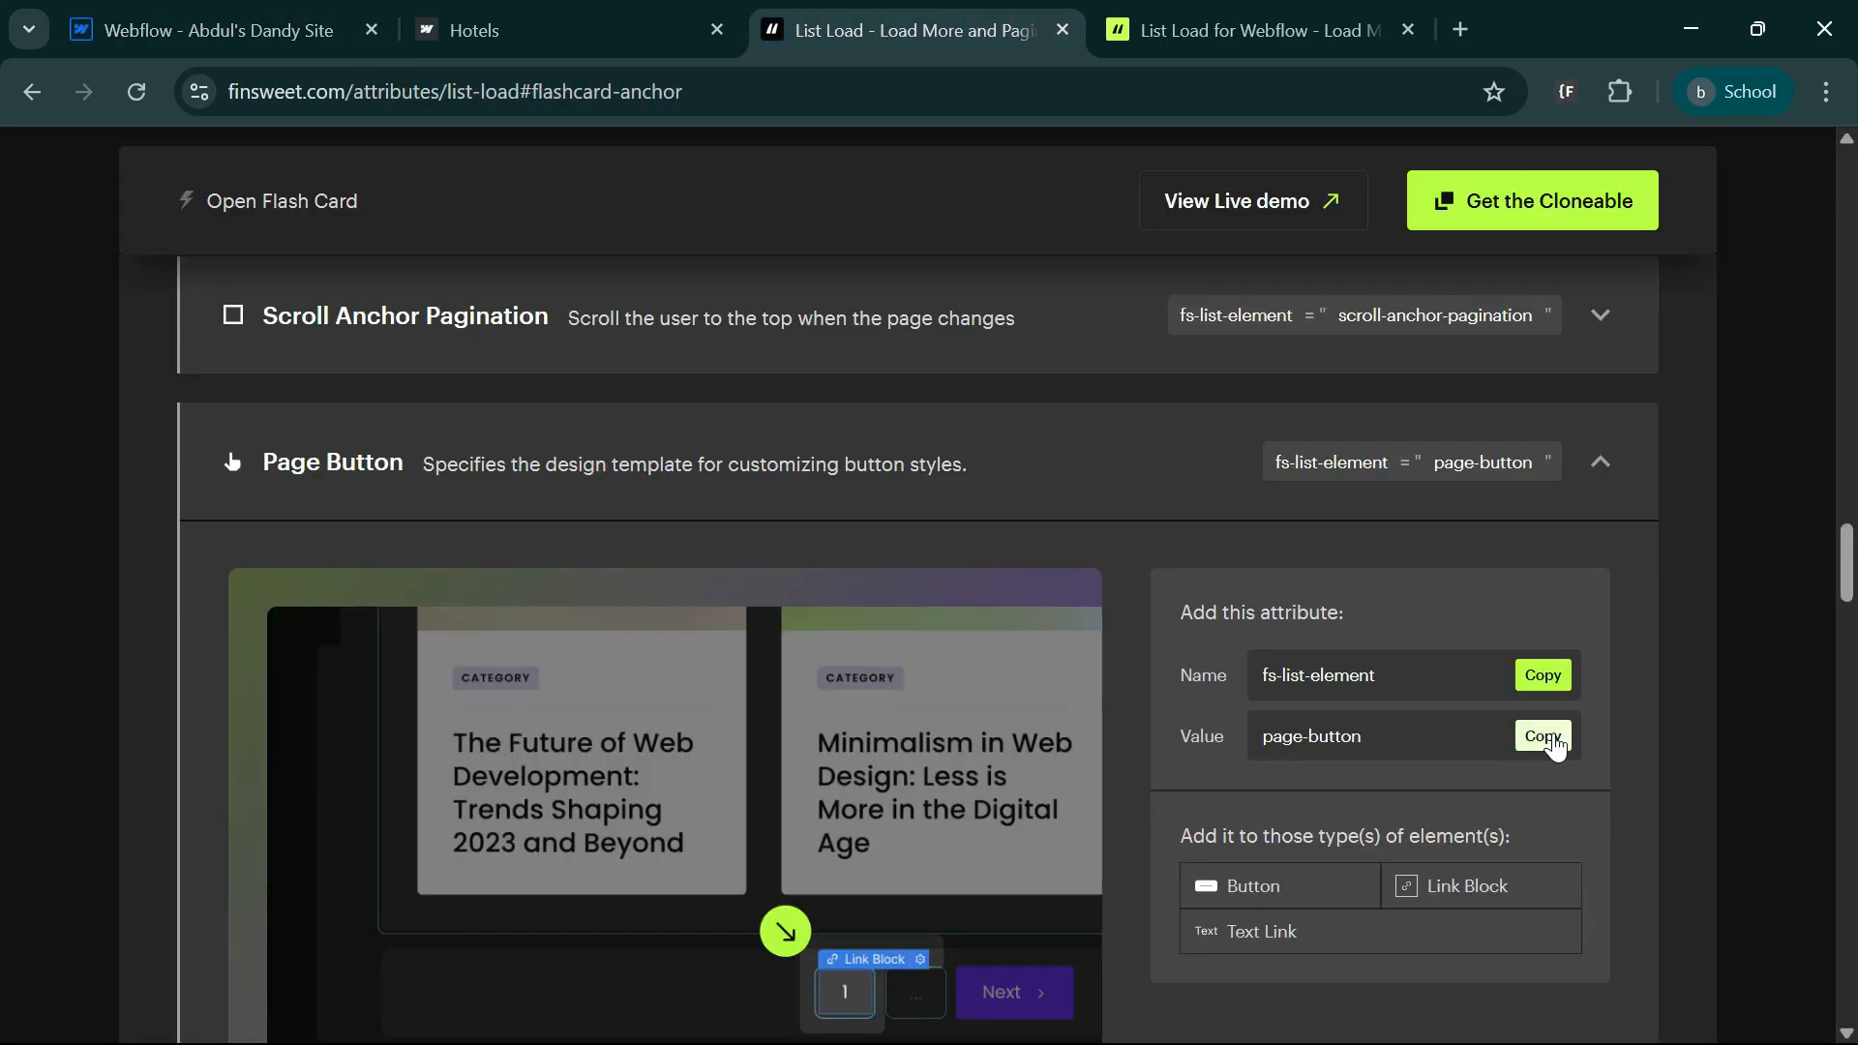
pyautogui.click(1540, 737)
pyautogui.click(291, 15)
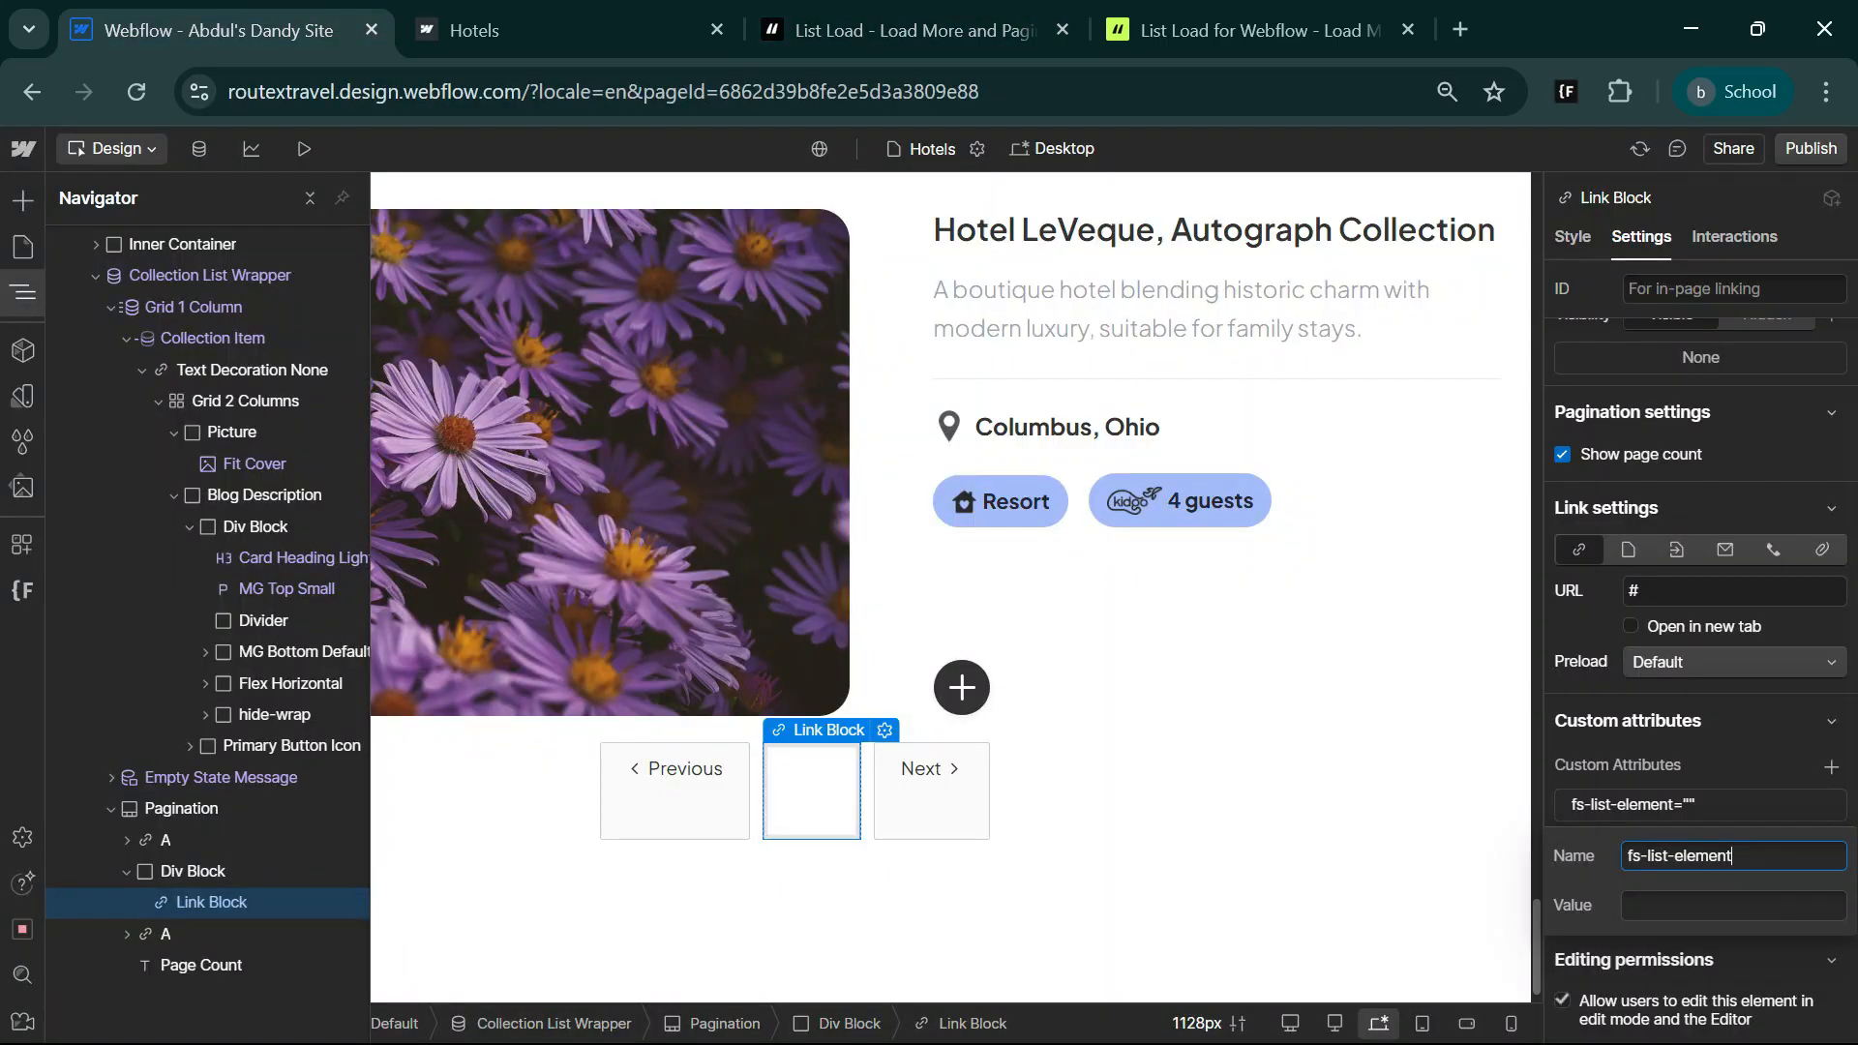
pyautogui.press('Tab')
pyautogui.hotkey('ctrl', 'v')
pyautogui.click(1732, 782)
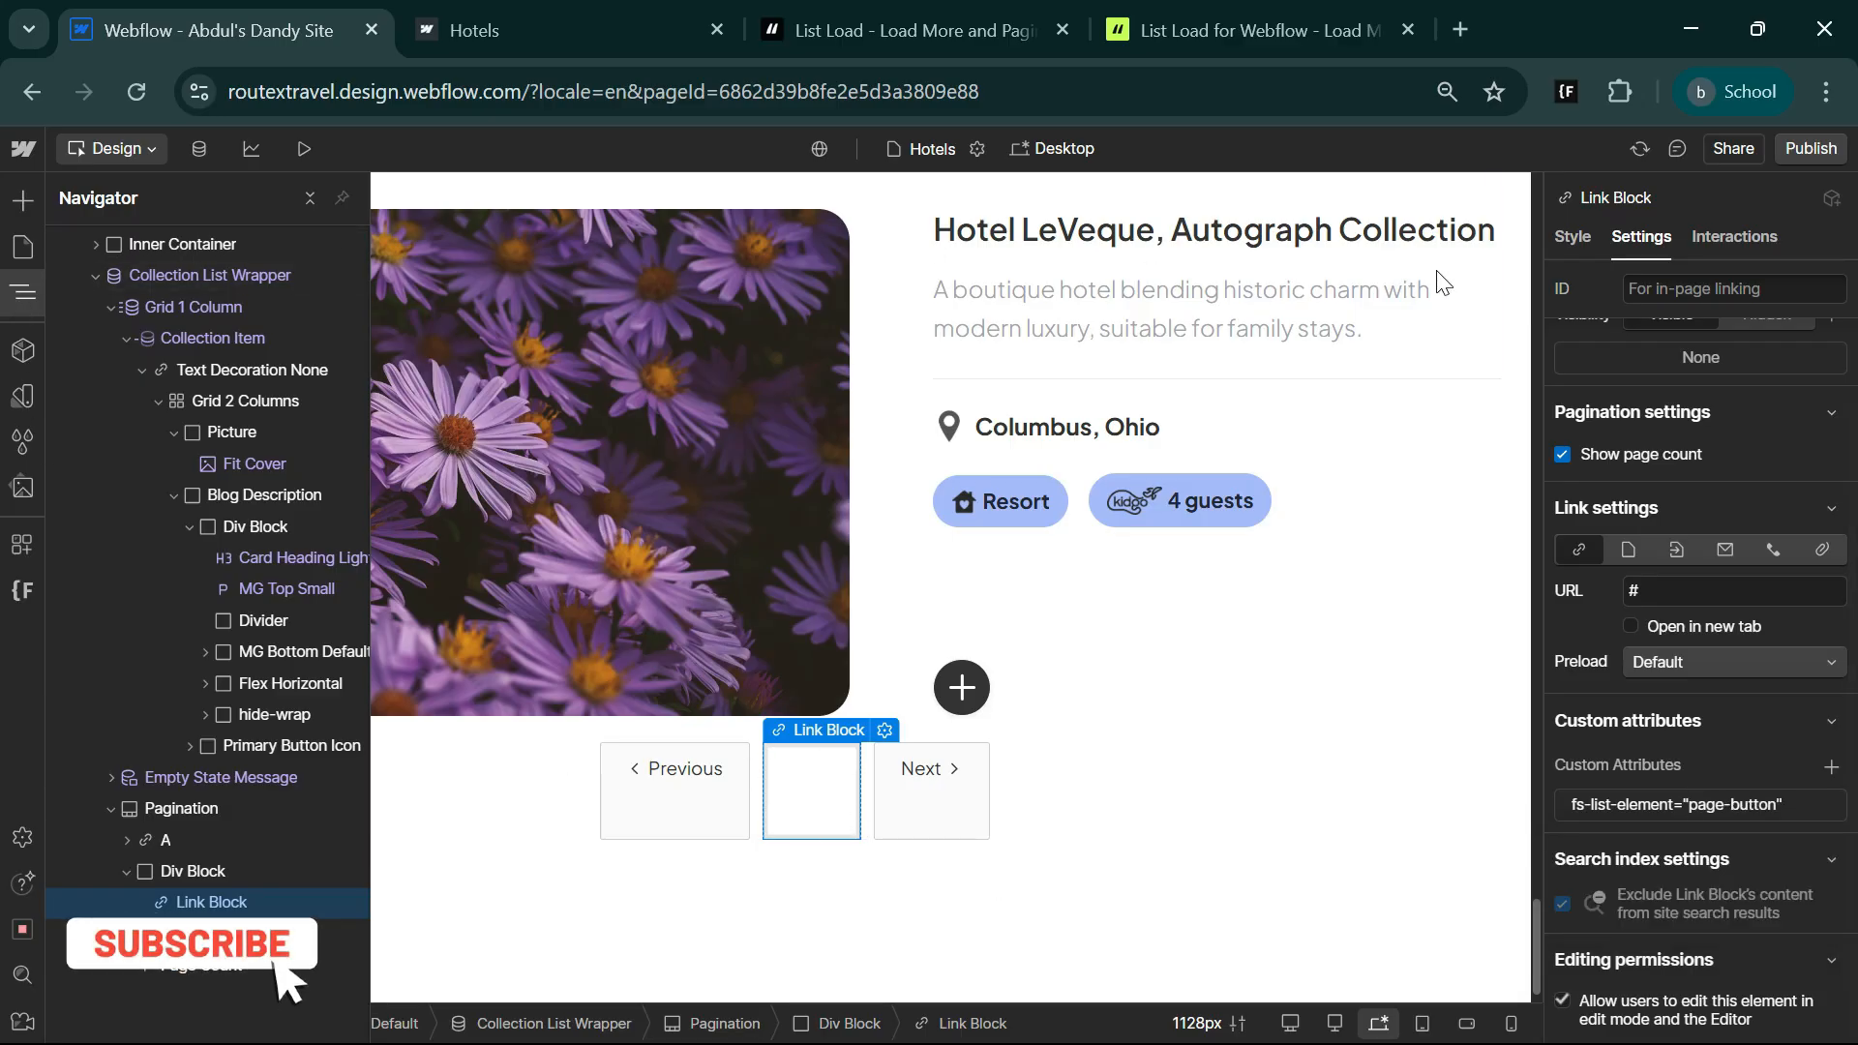
# - Select the Pagination element and align its flex children to Center on both the X and Y axes
pyautogui.click(1324, 469)
pyautogui.click(1109, 790)
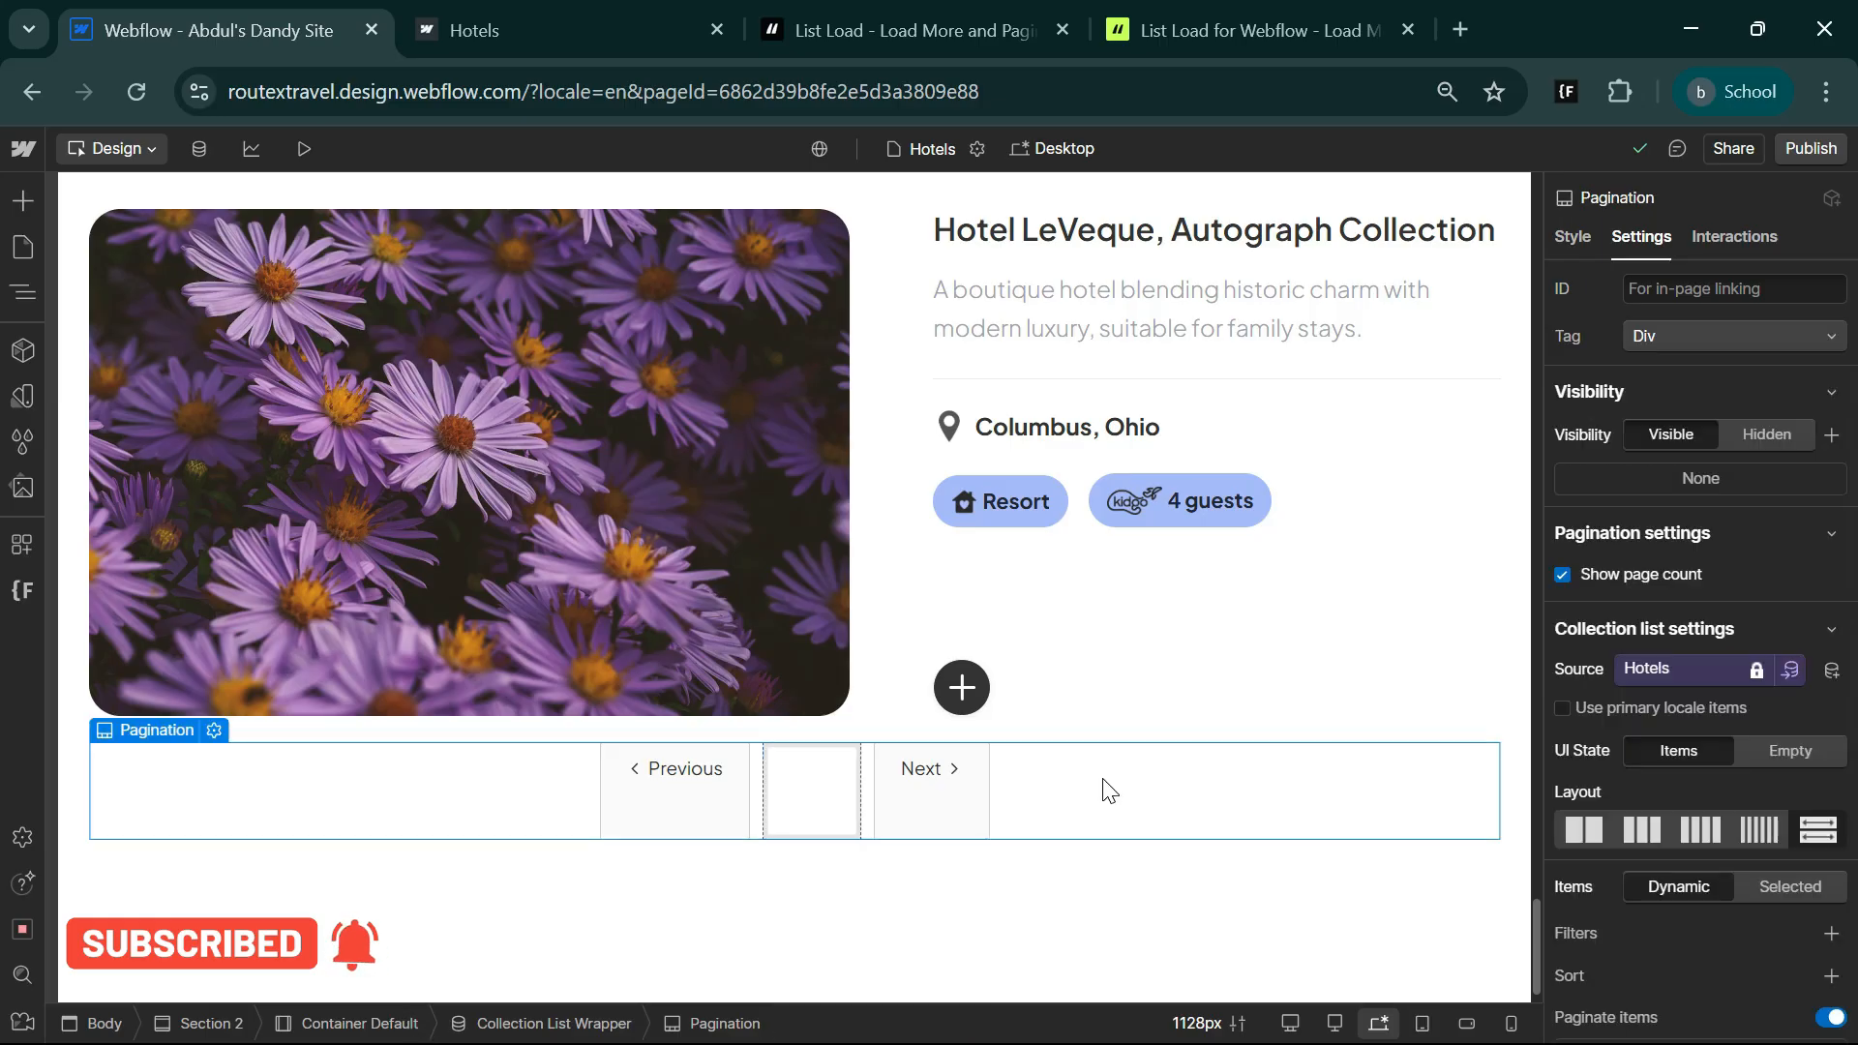
pyautogui.click(1570, 232)
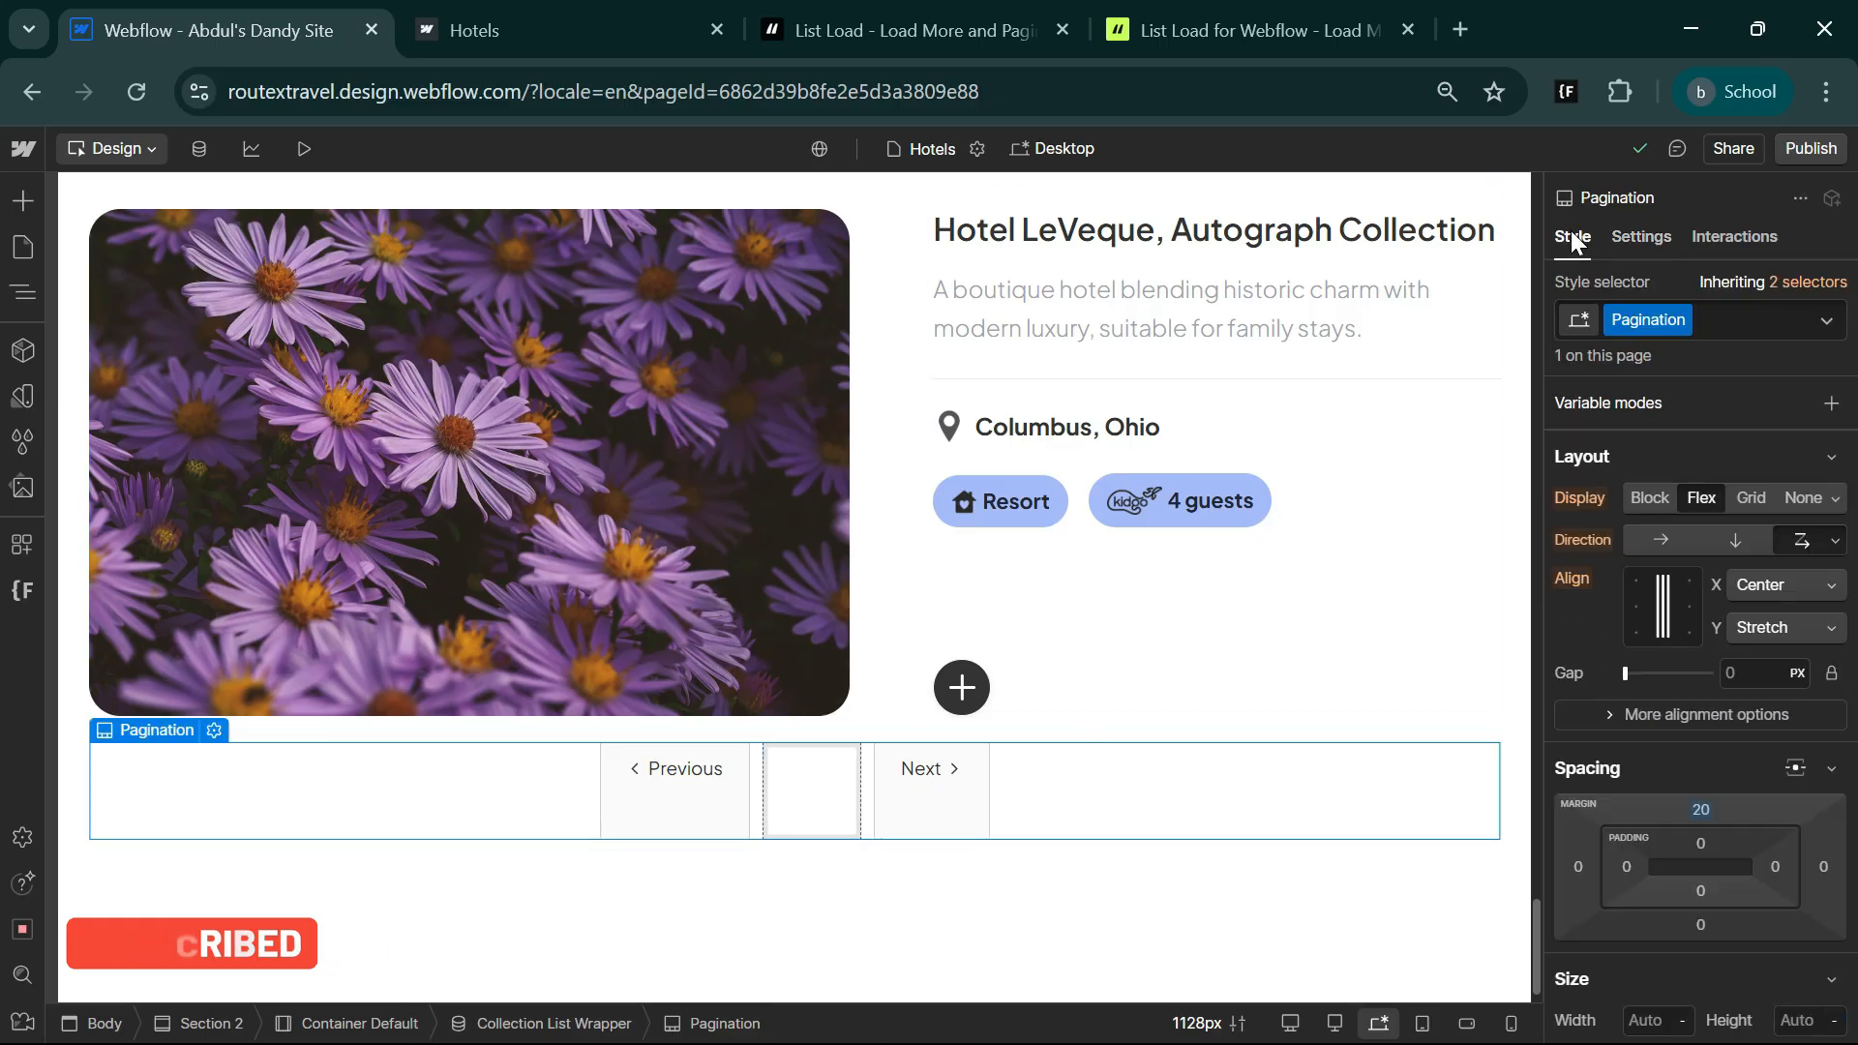
pyautogui.click(1660, 601)
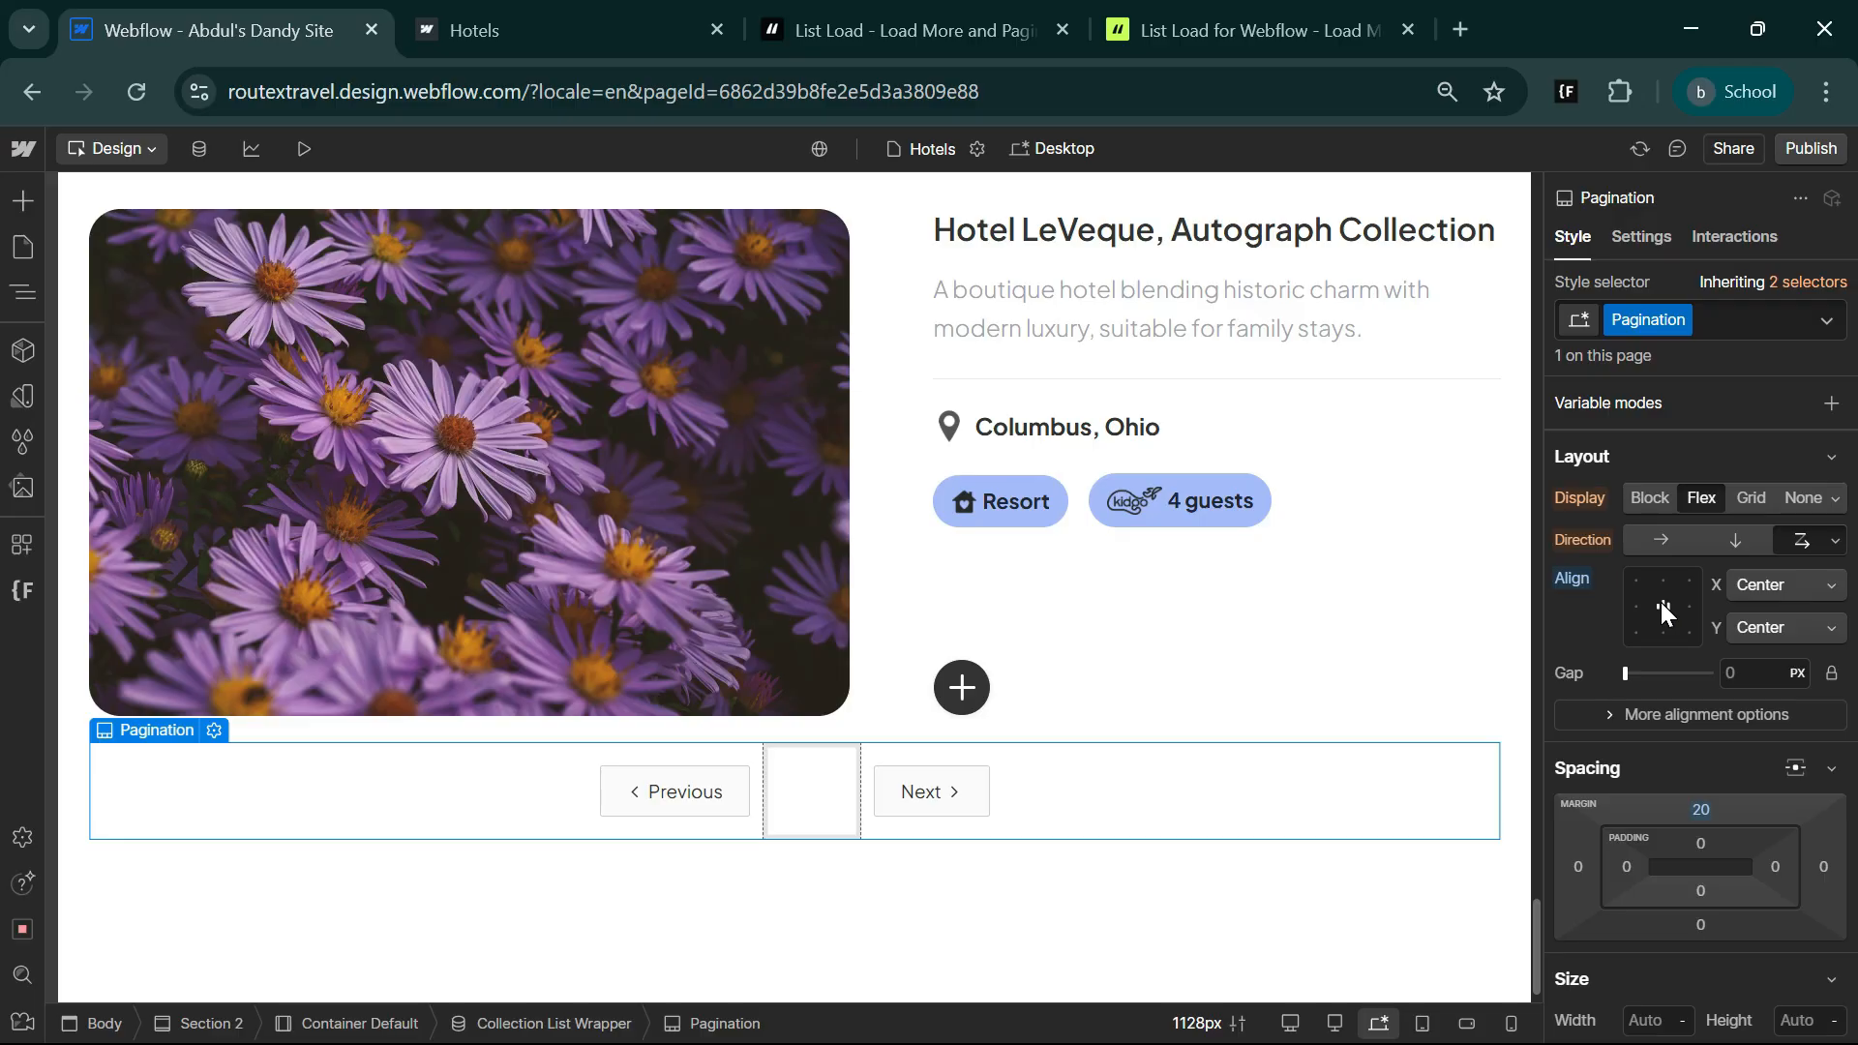
# - Set the Link Block between Previous and Next to Flex display with its content centered on both axes
pyautogui.click(780, 795)
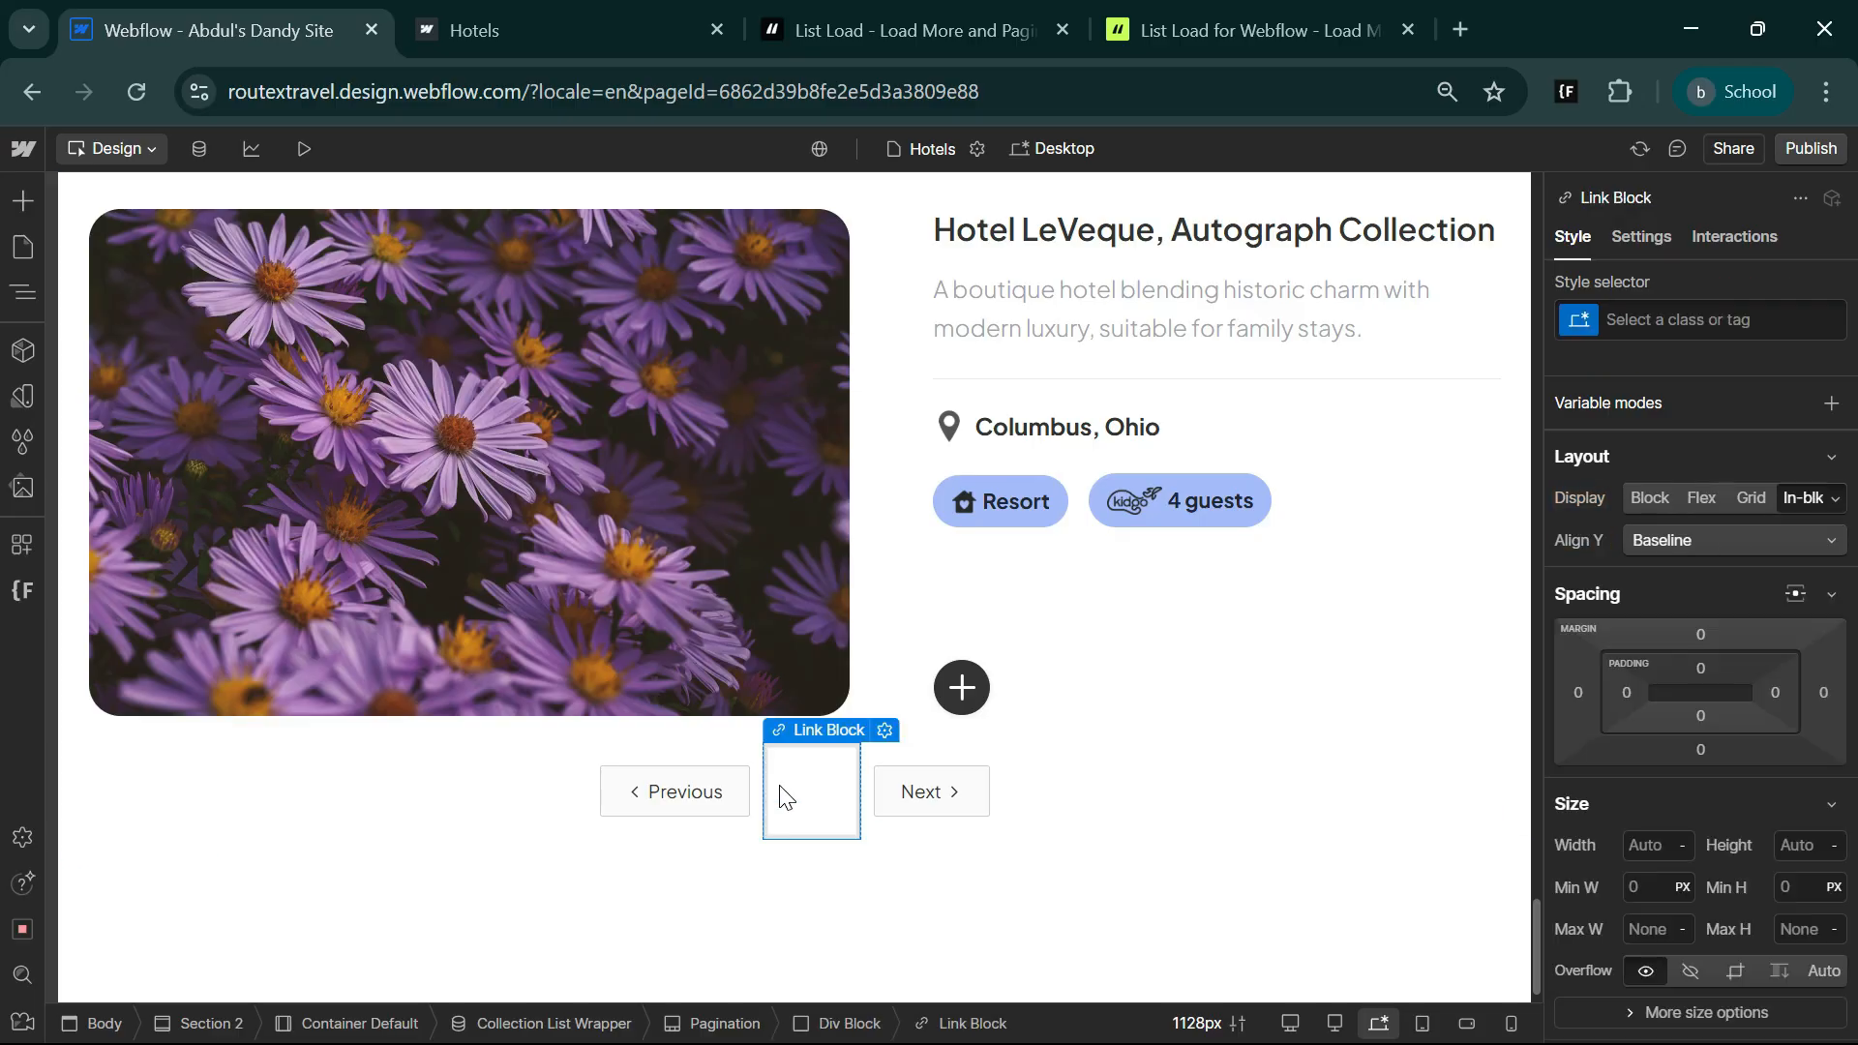
pyautogui.click(1705, 499)
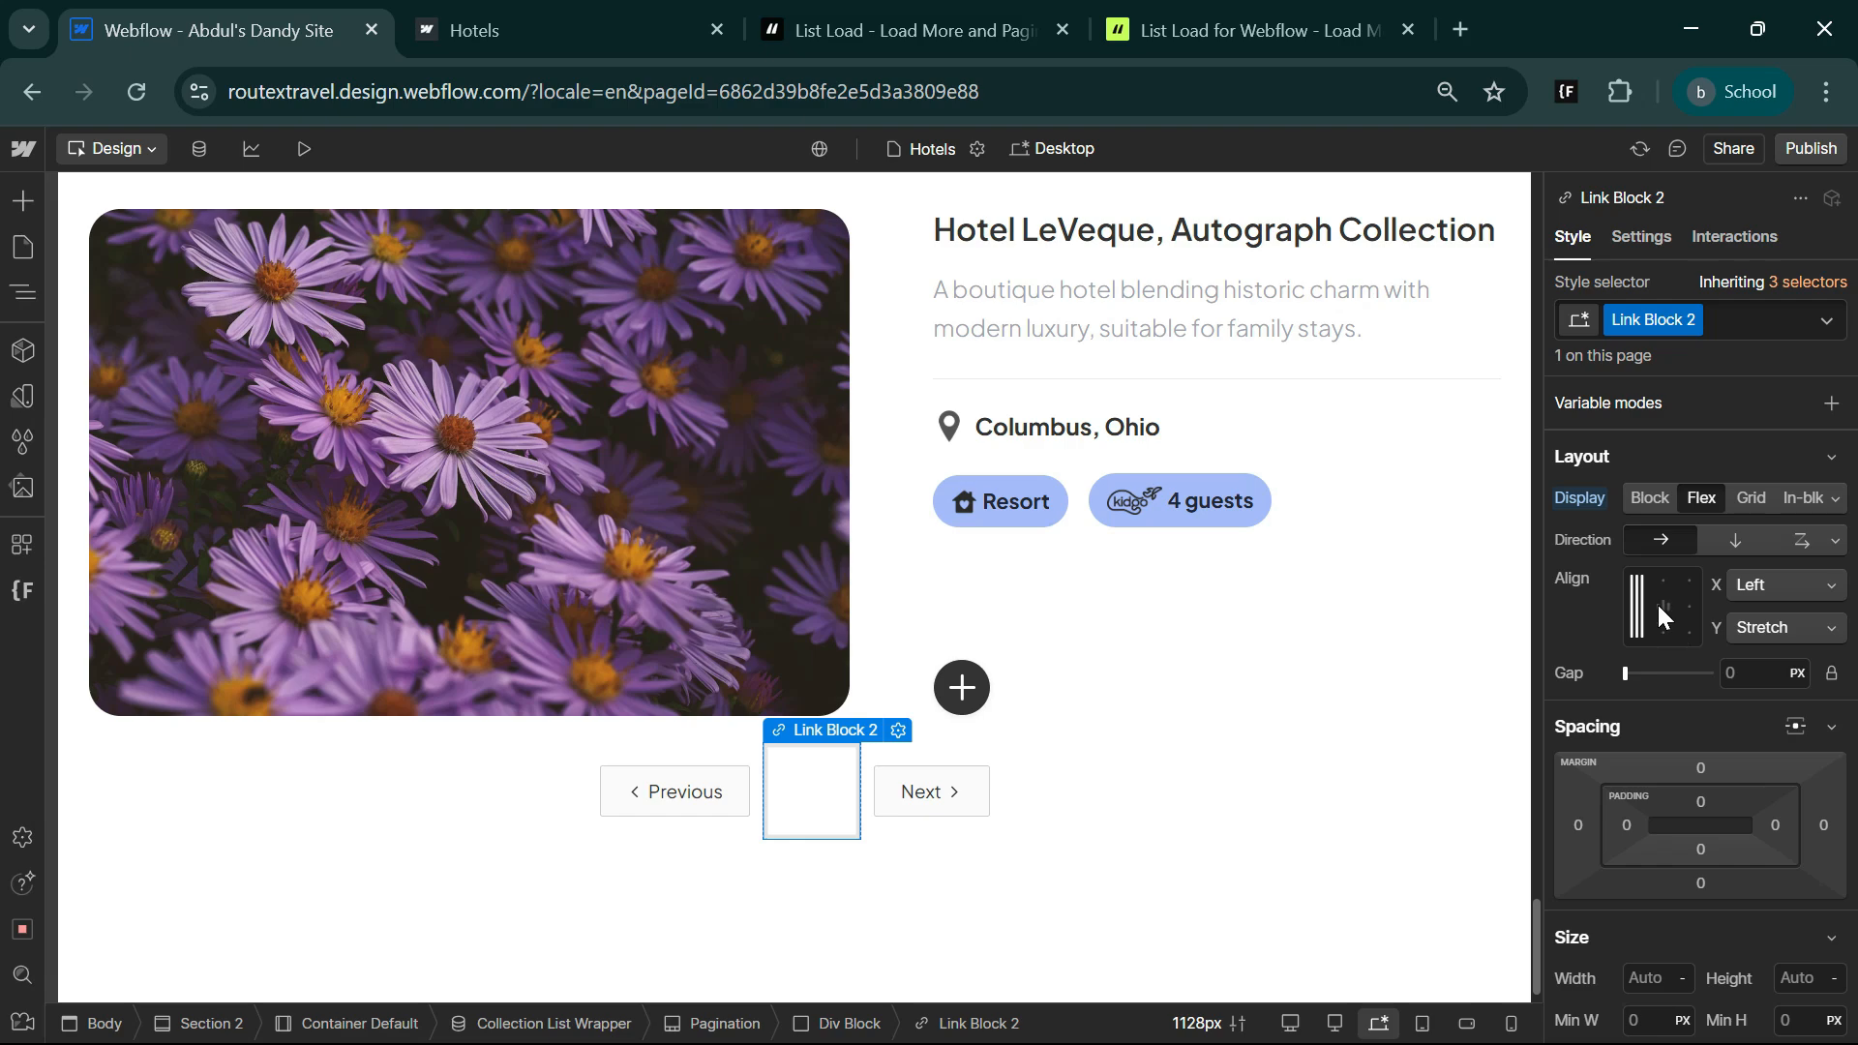
pyautogui.click(1658, 607)
# - Give the page button Link Block a #a5bcff background color and a black text color
pyautogui.scroll(-8, 1548, 851)
pyautogui.click(1703, 649)
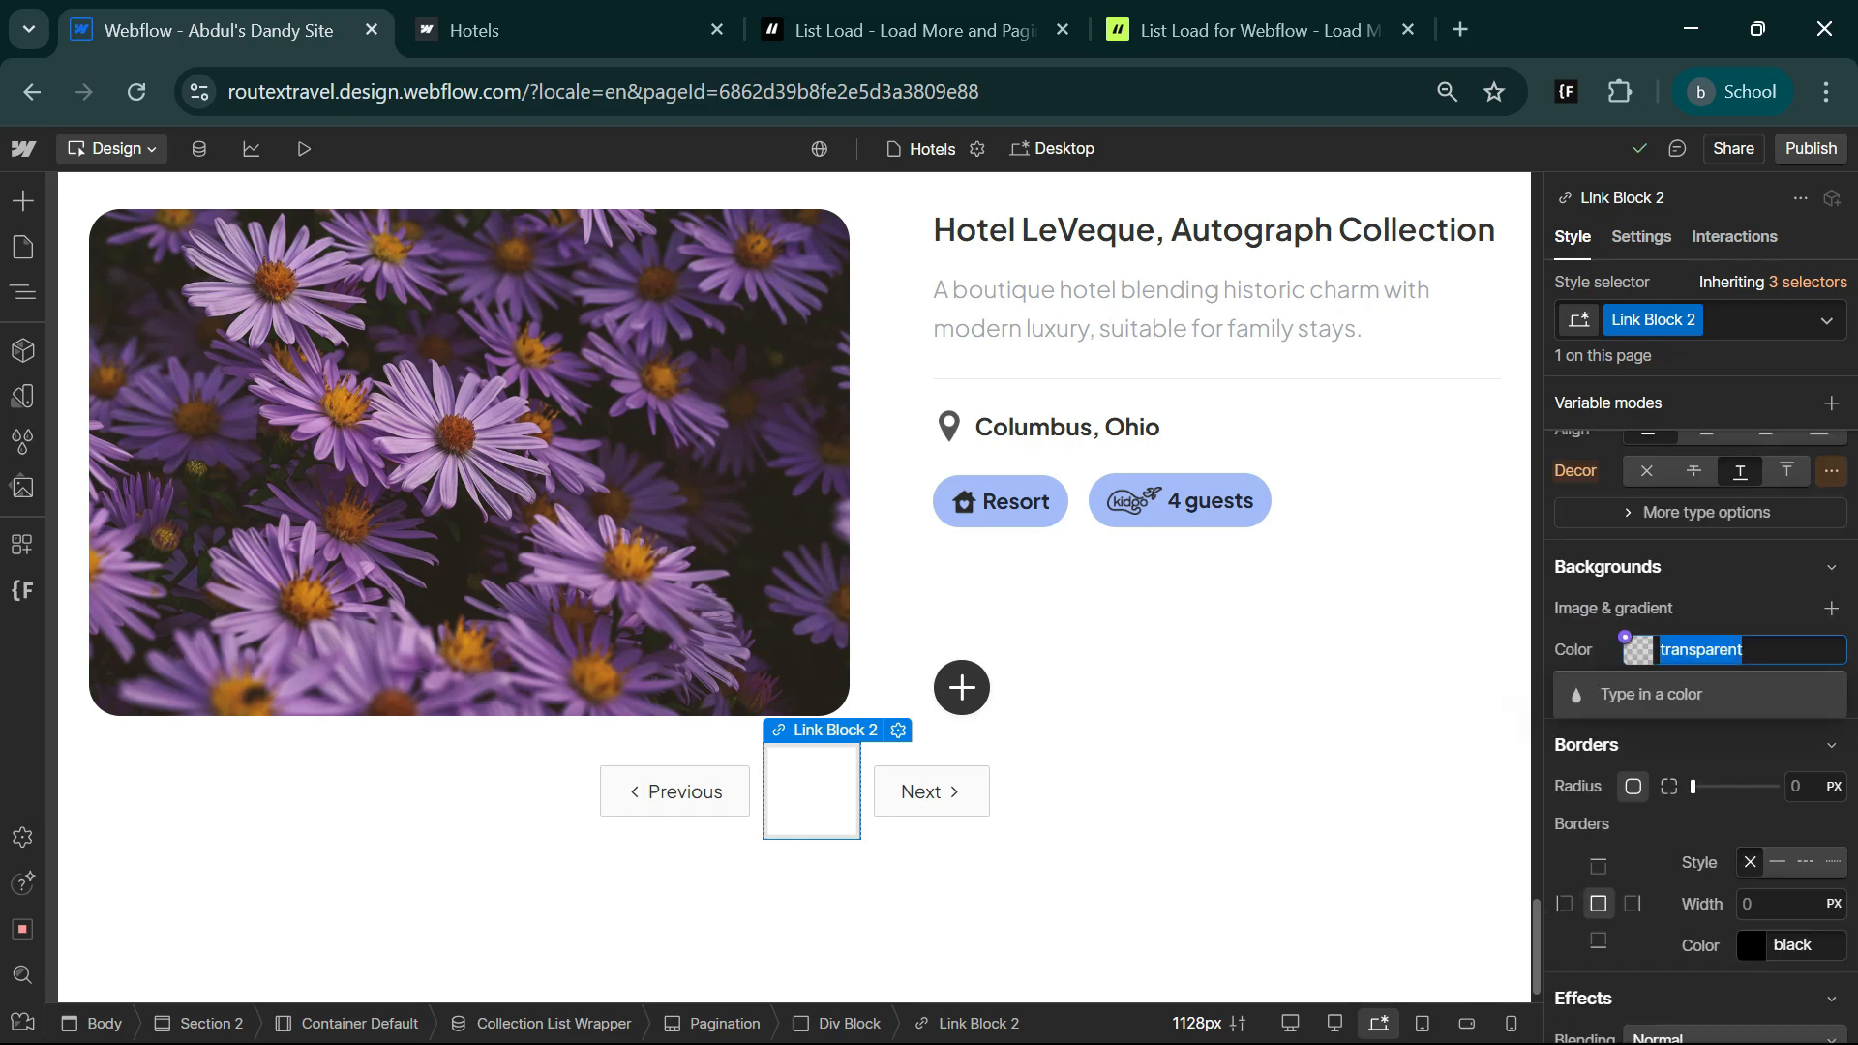
pyautogui.hotkey('ctrl', 'v')
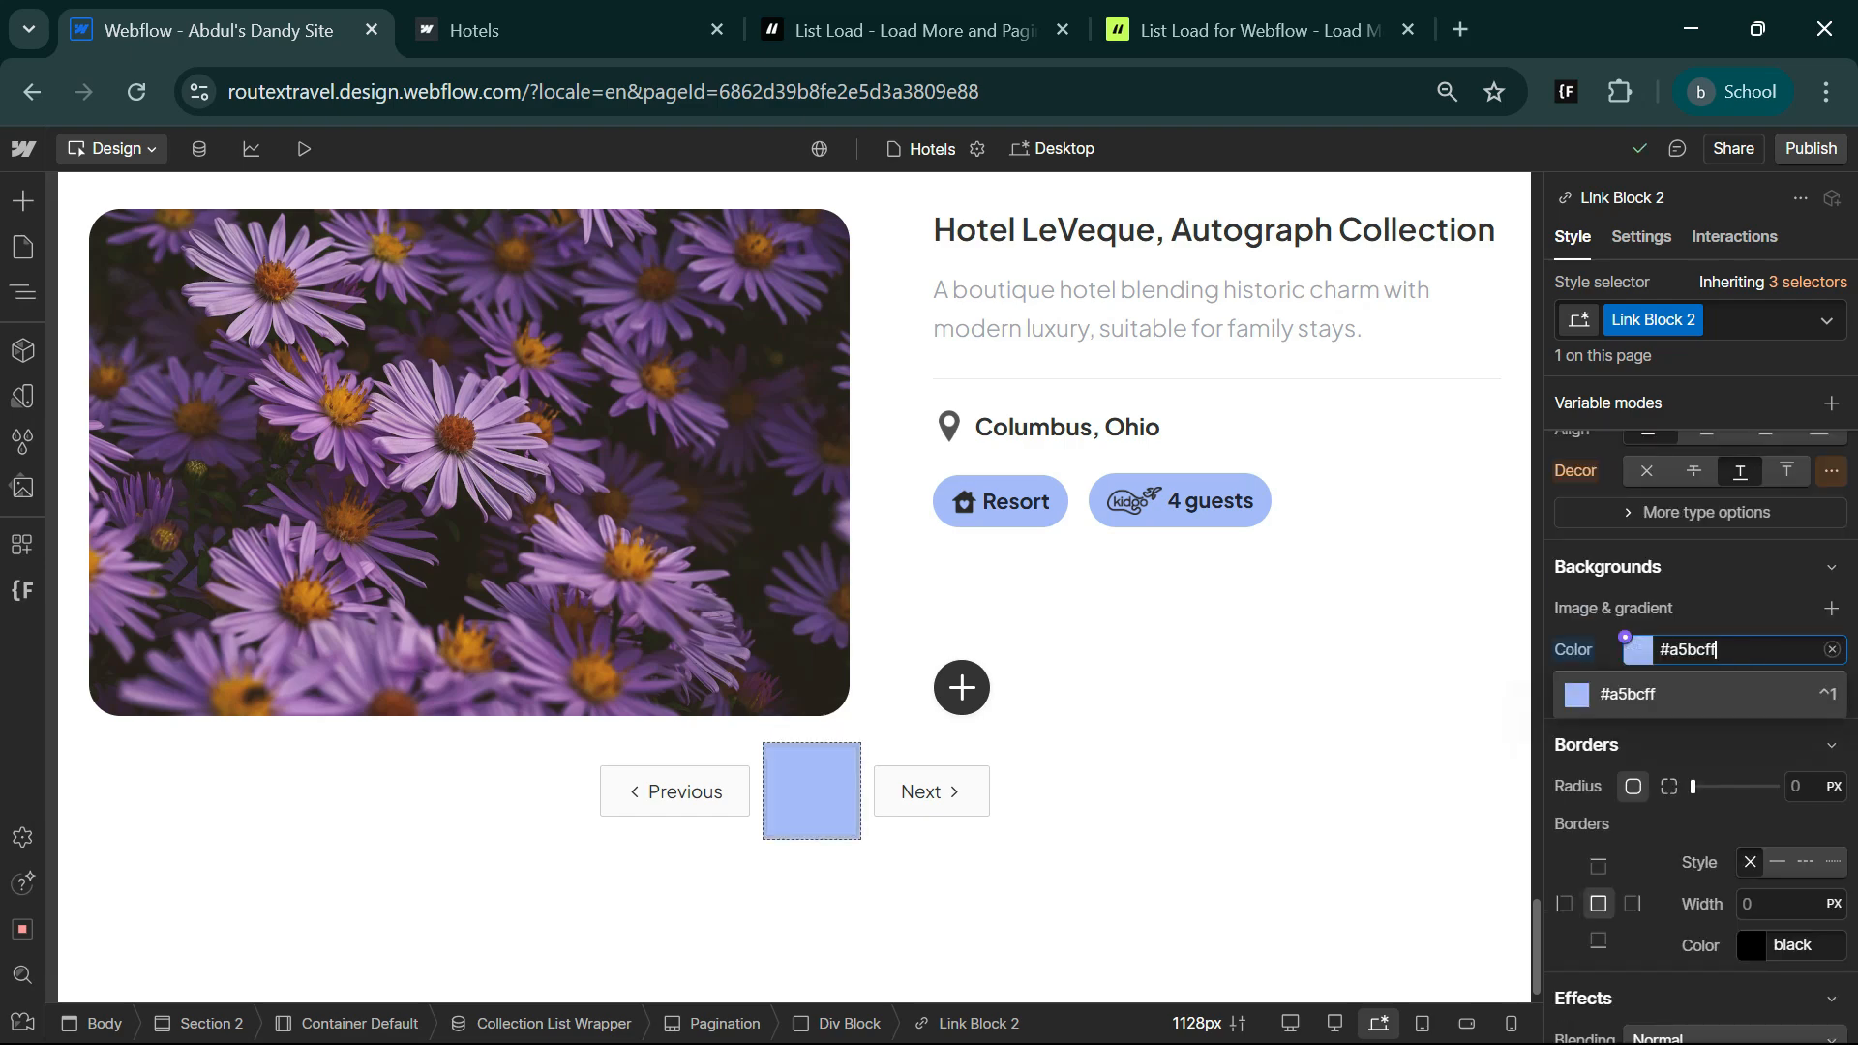
pyautogui.press('Return')
pyautogui.scroll(3, 1685, 812)
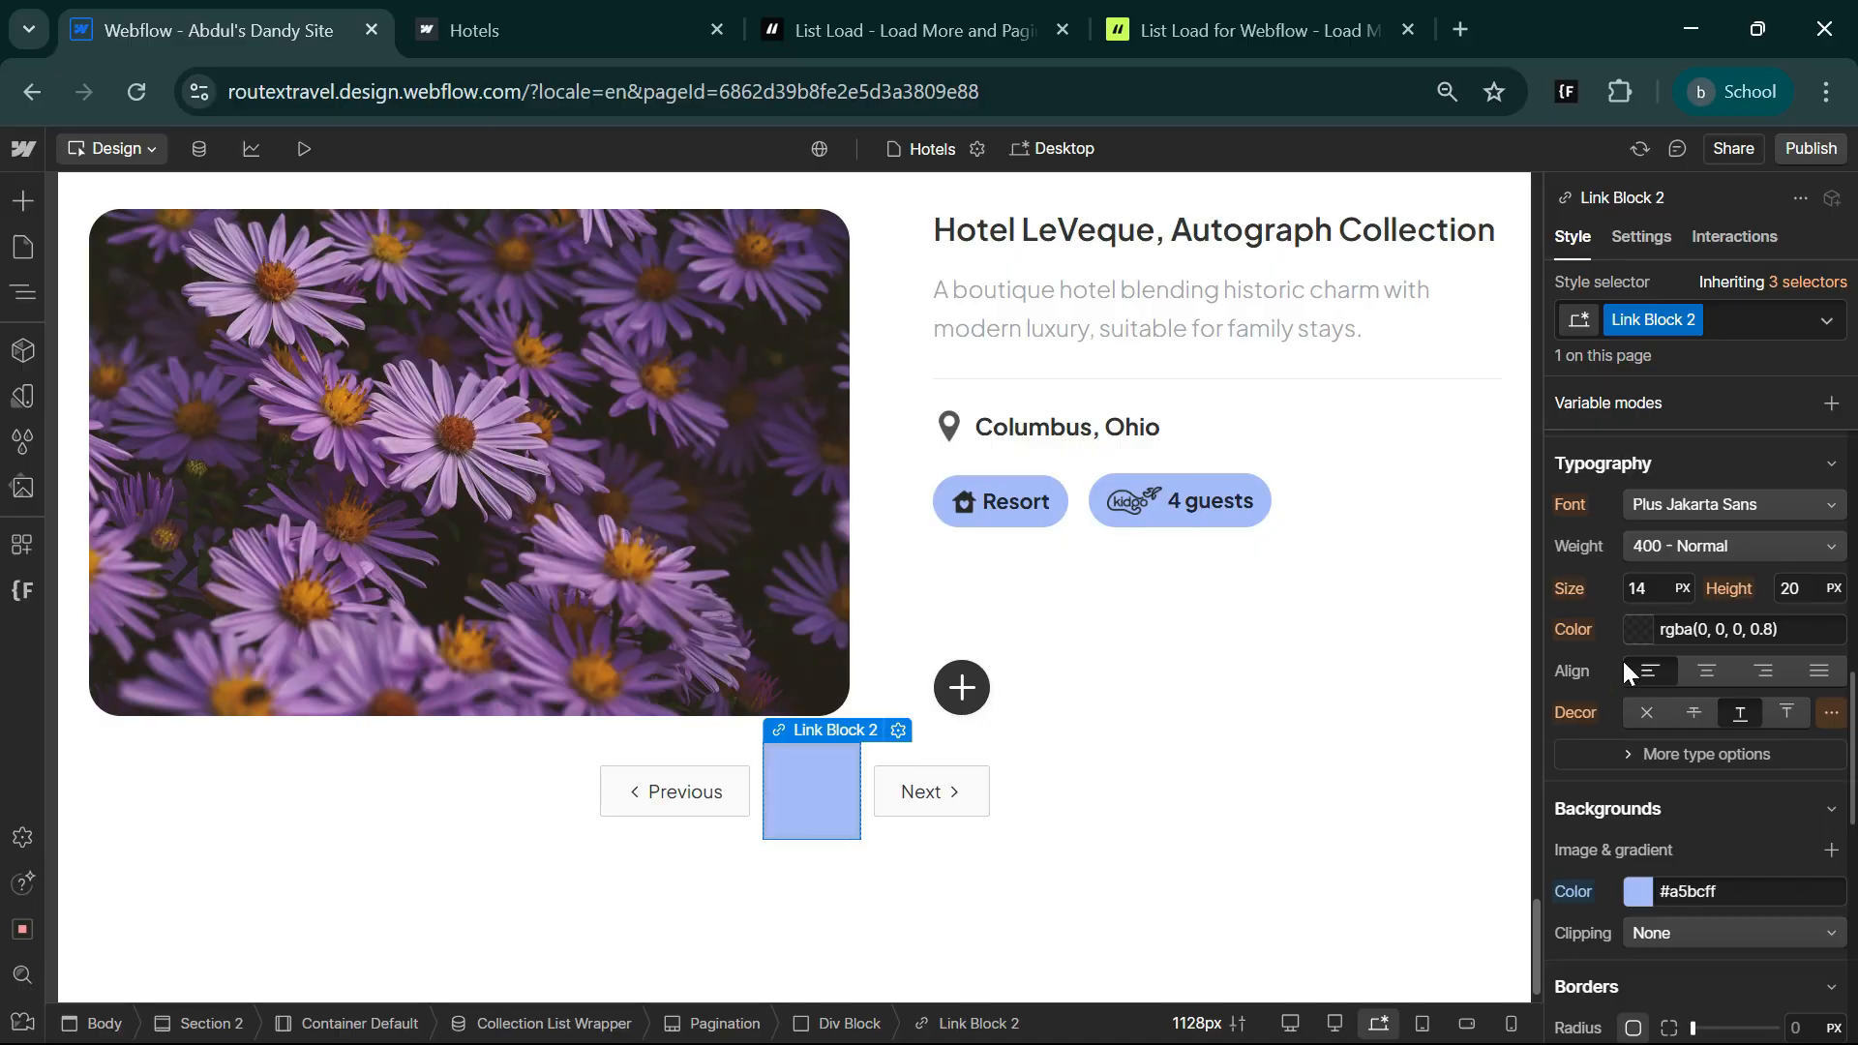
pyautogui.click(1646, 636)
pyautogui.click(1635, 778)
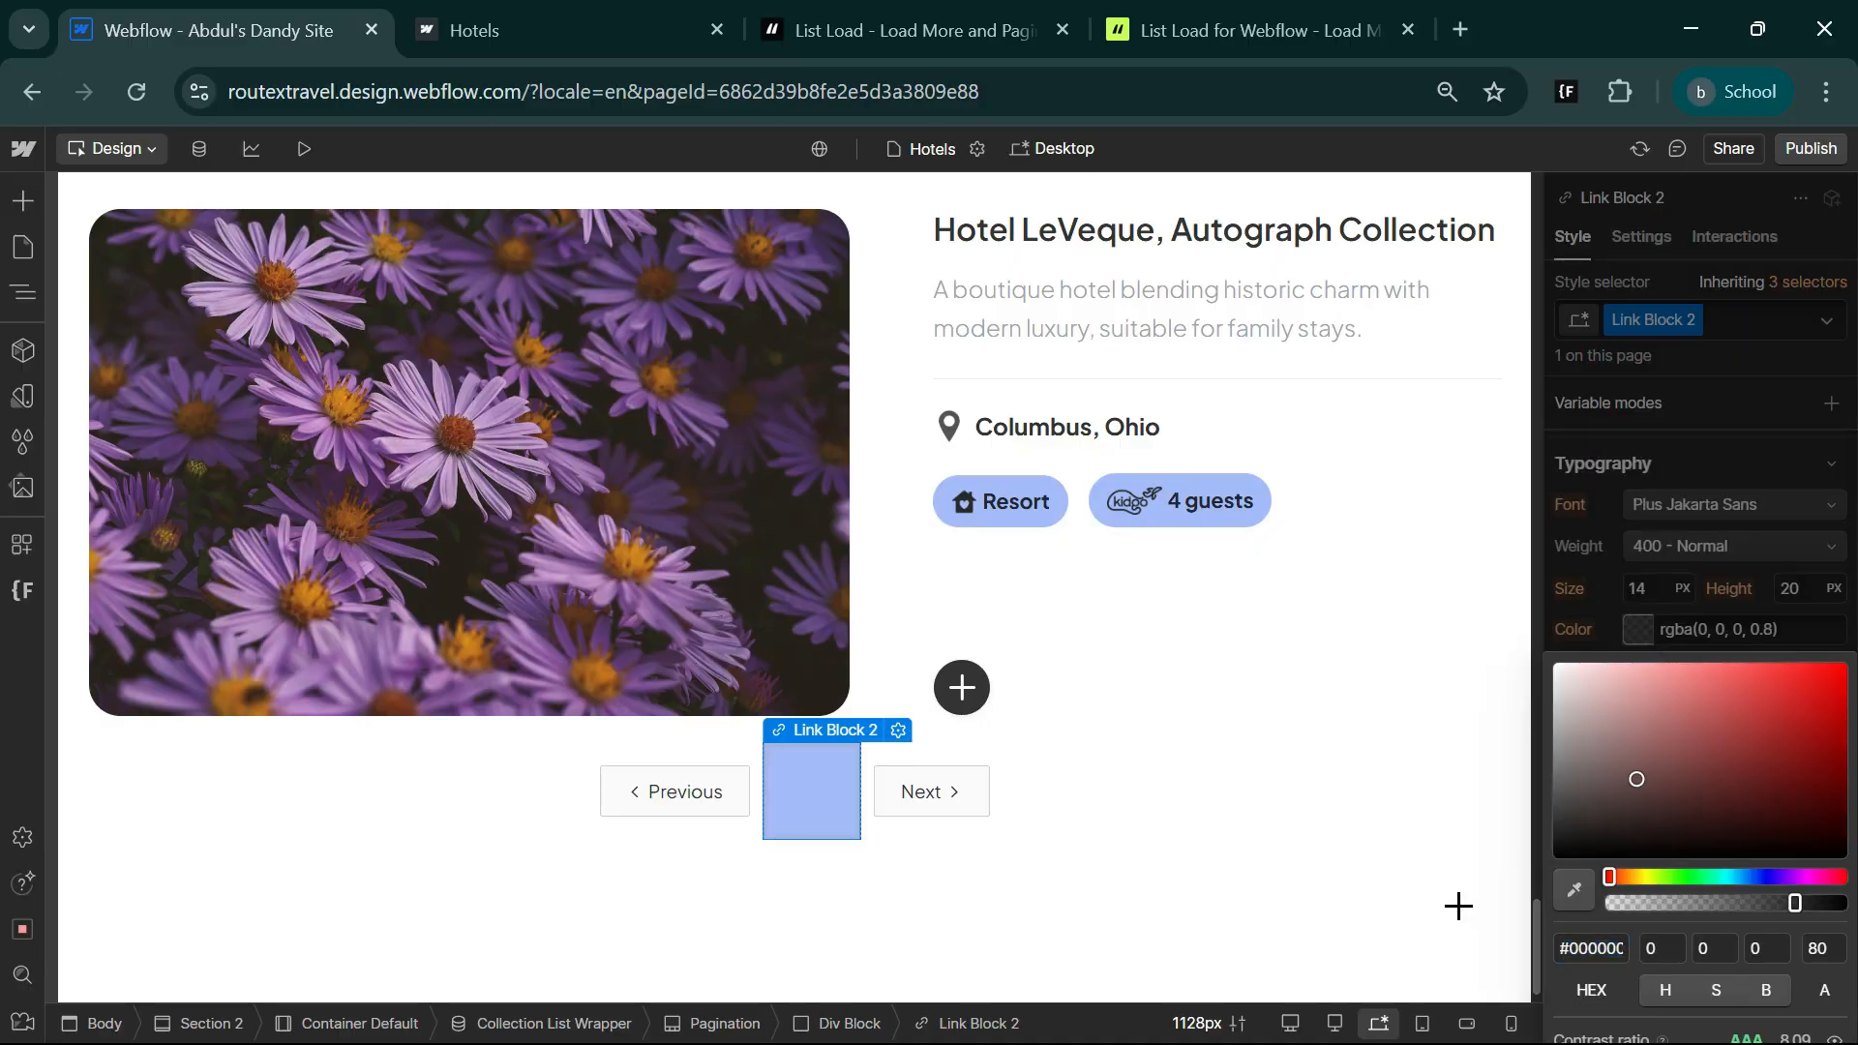
pyautogui.moveTo(1444, 914); pyautogui.dragTo(1451, 912)
# - Set the page button Link Block's width and height to 36 px, and publish the site to the staging domain
pyautogui.scroll(5, 1616, 899)
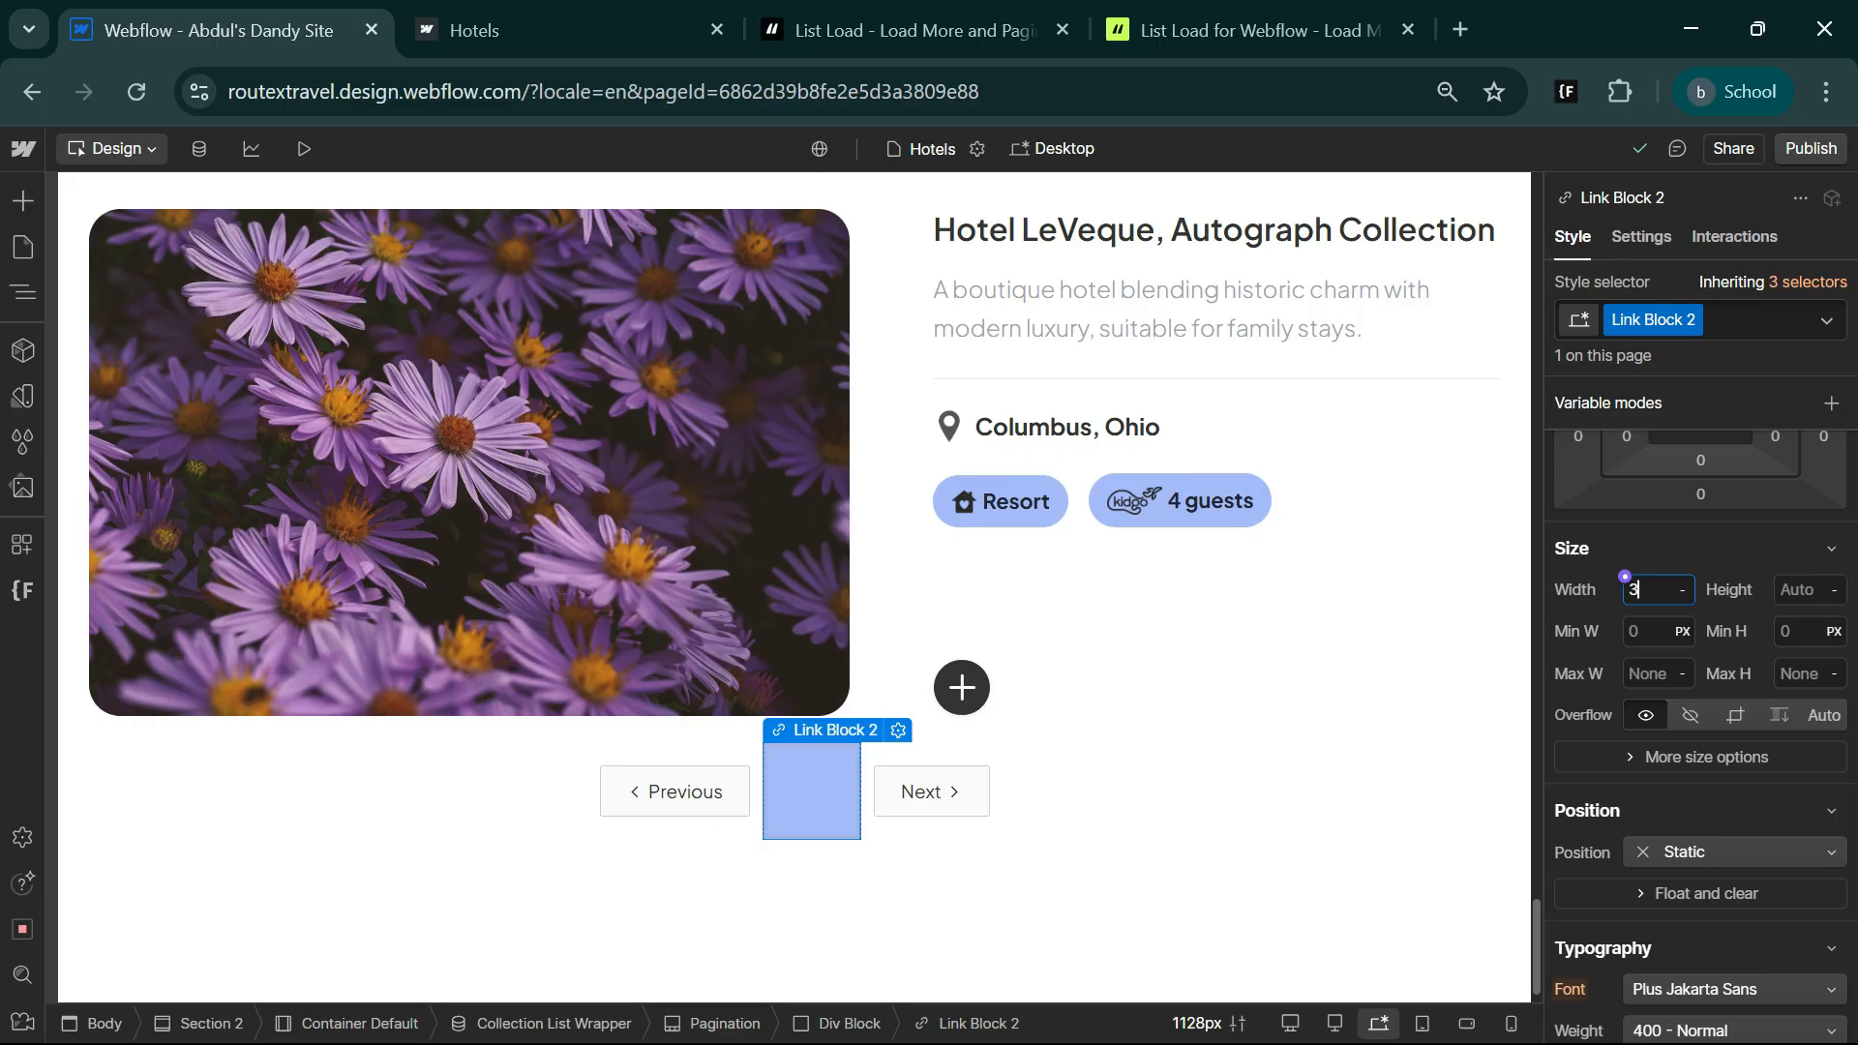
pyautogui.press('Tab')
pyautogui.write('3')
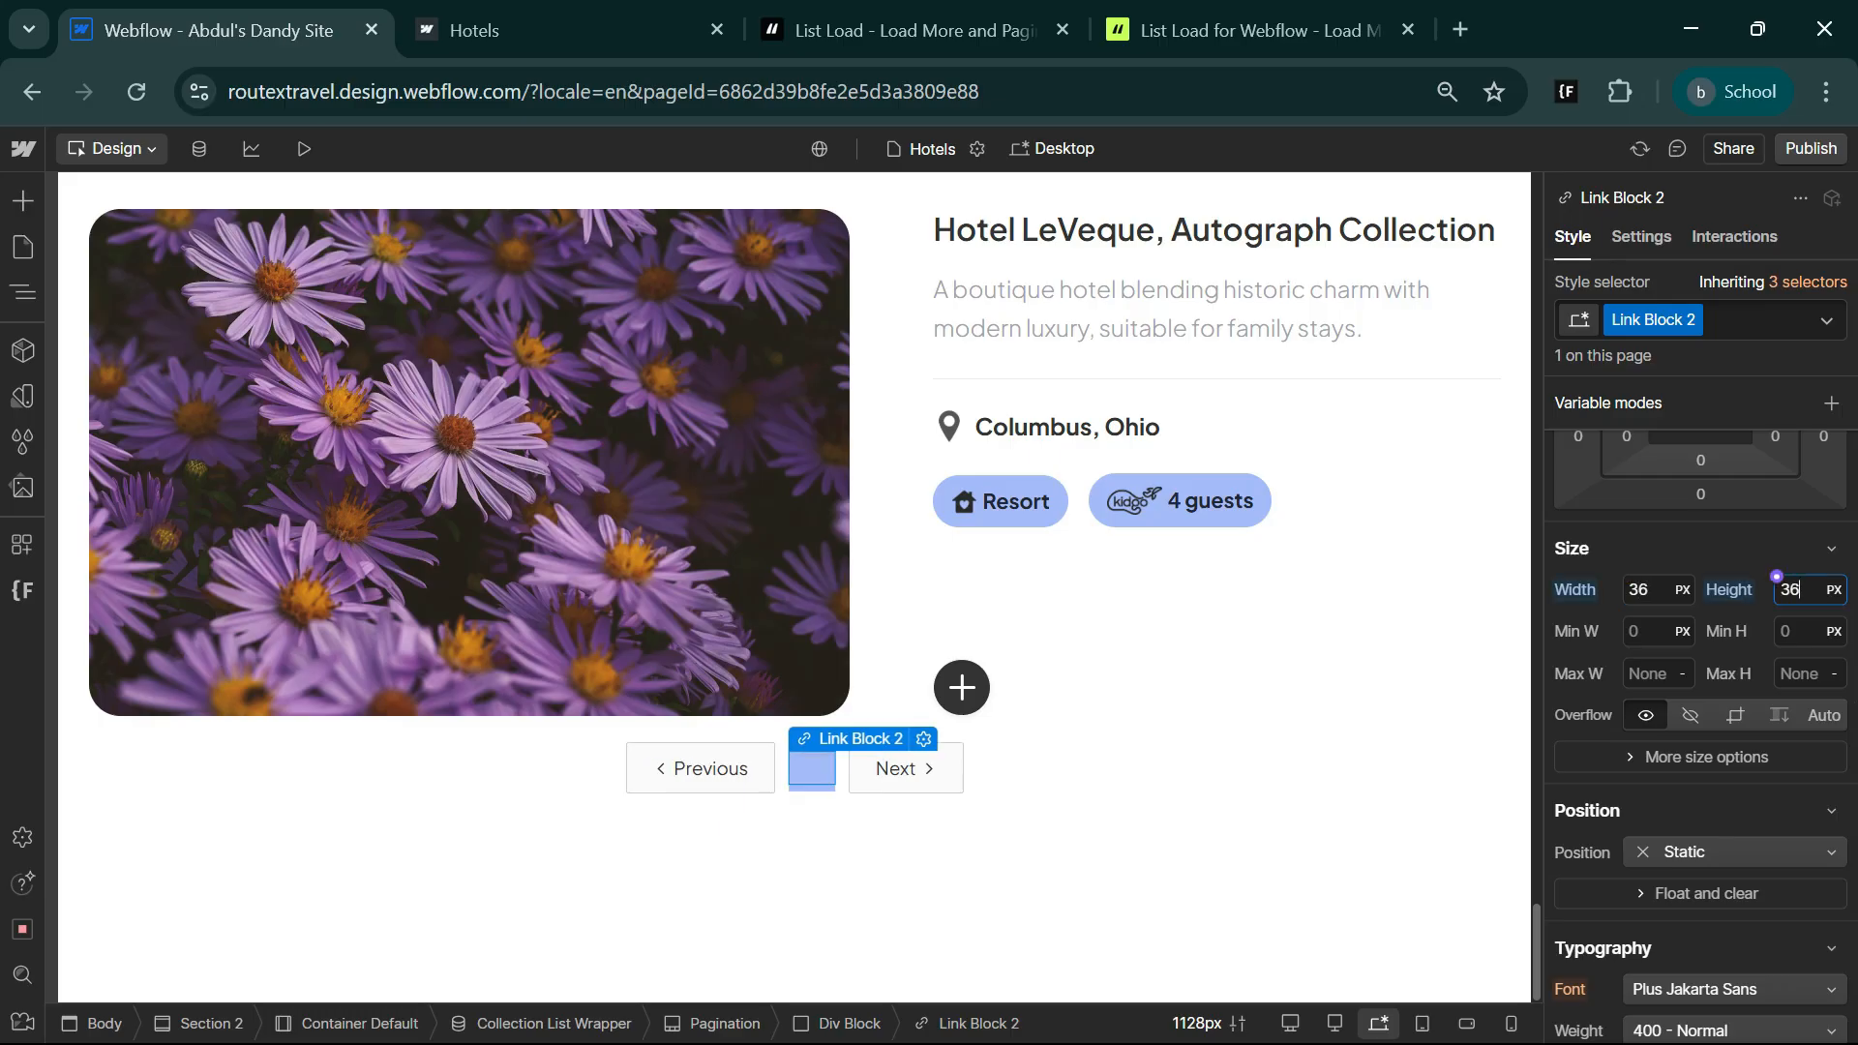
pyautogui.click(1653, 549)
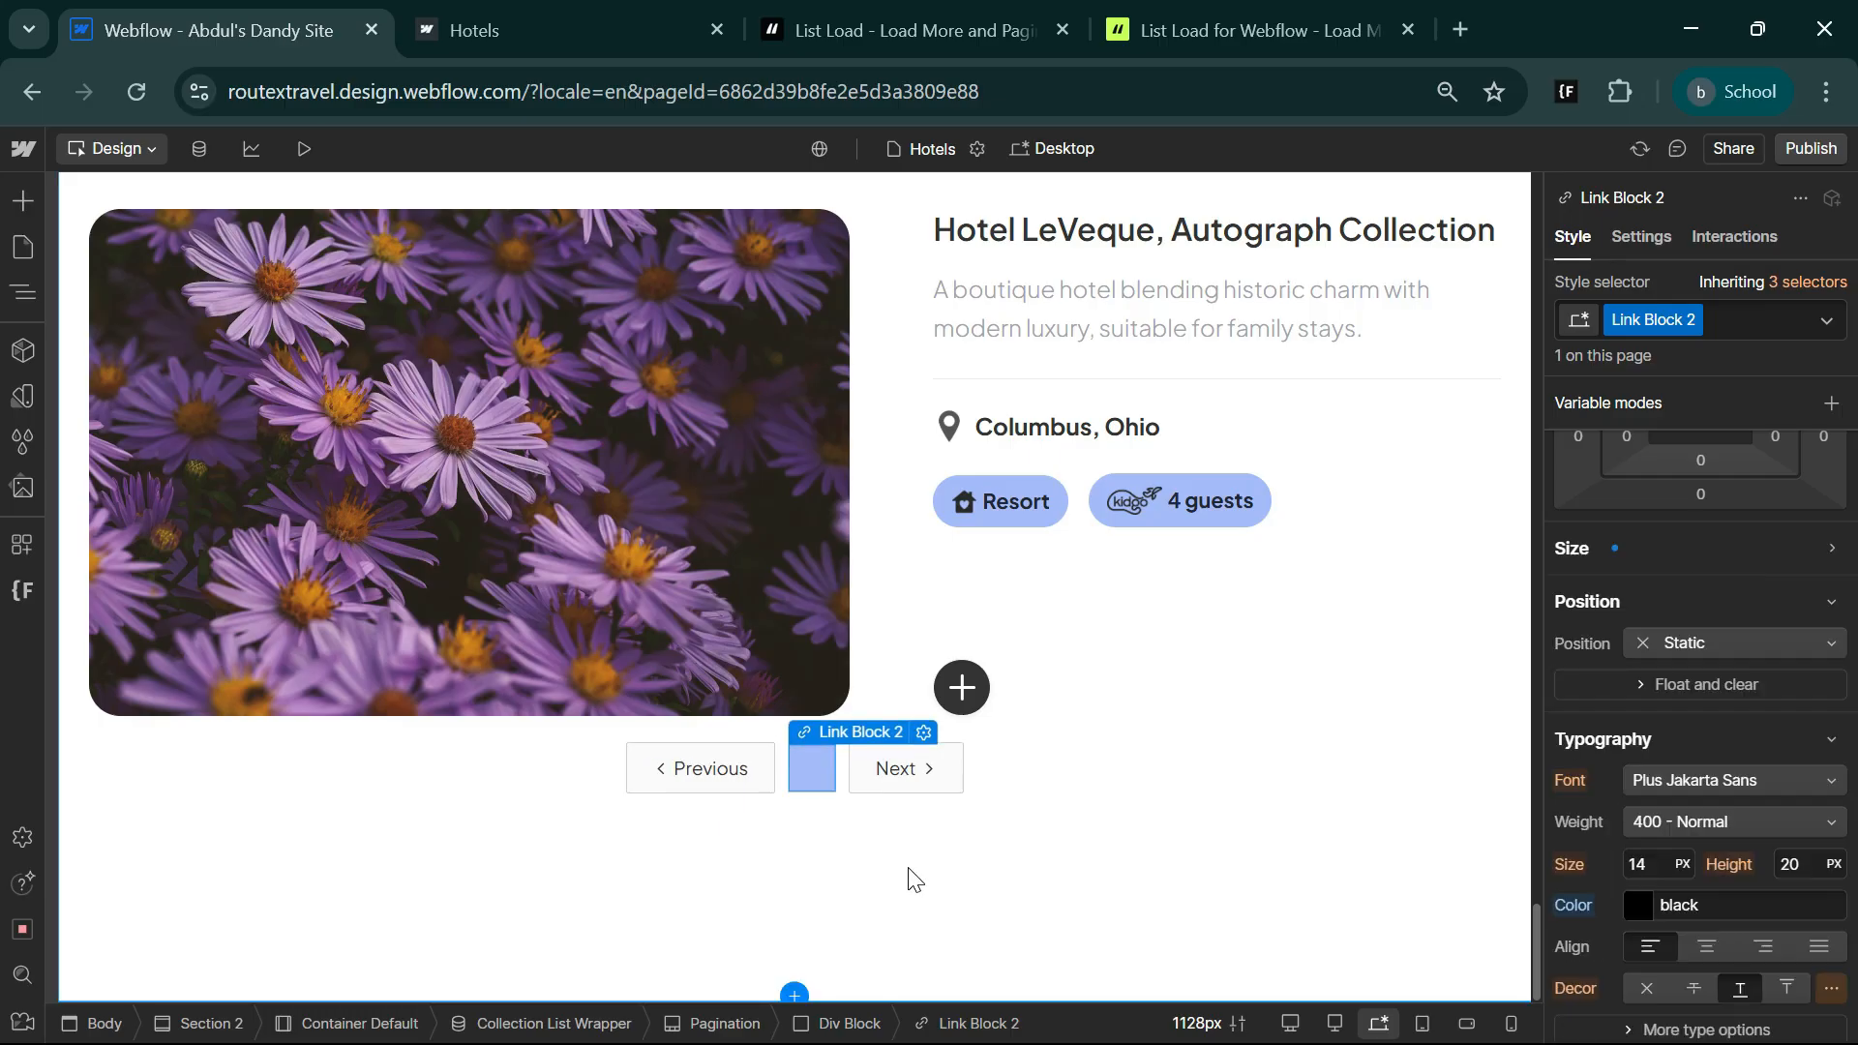
pyautogui.click(1811, 150)
pyautogui.click(1680, 547)
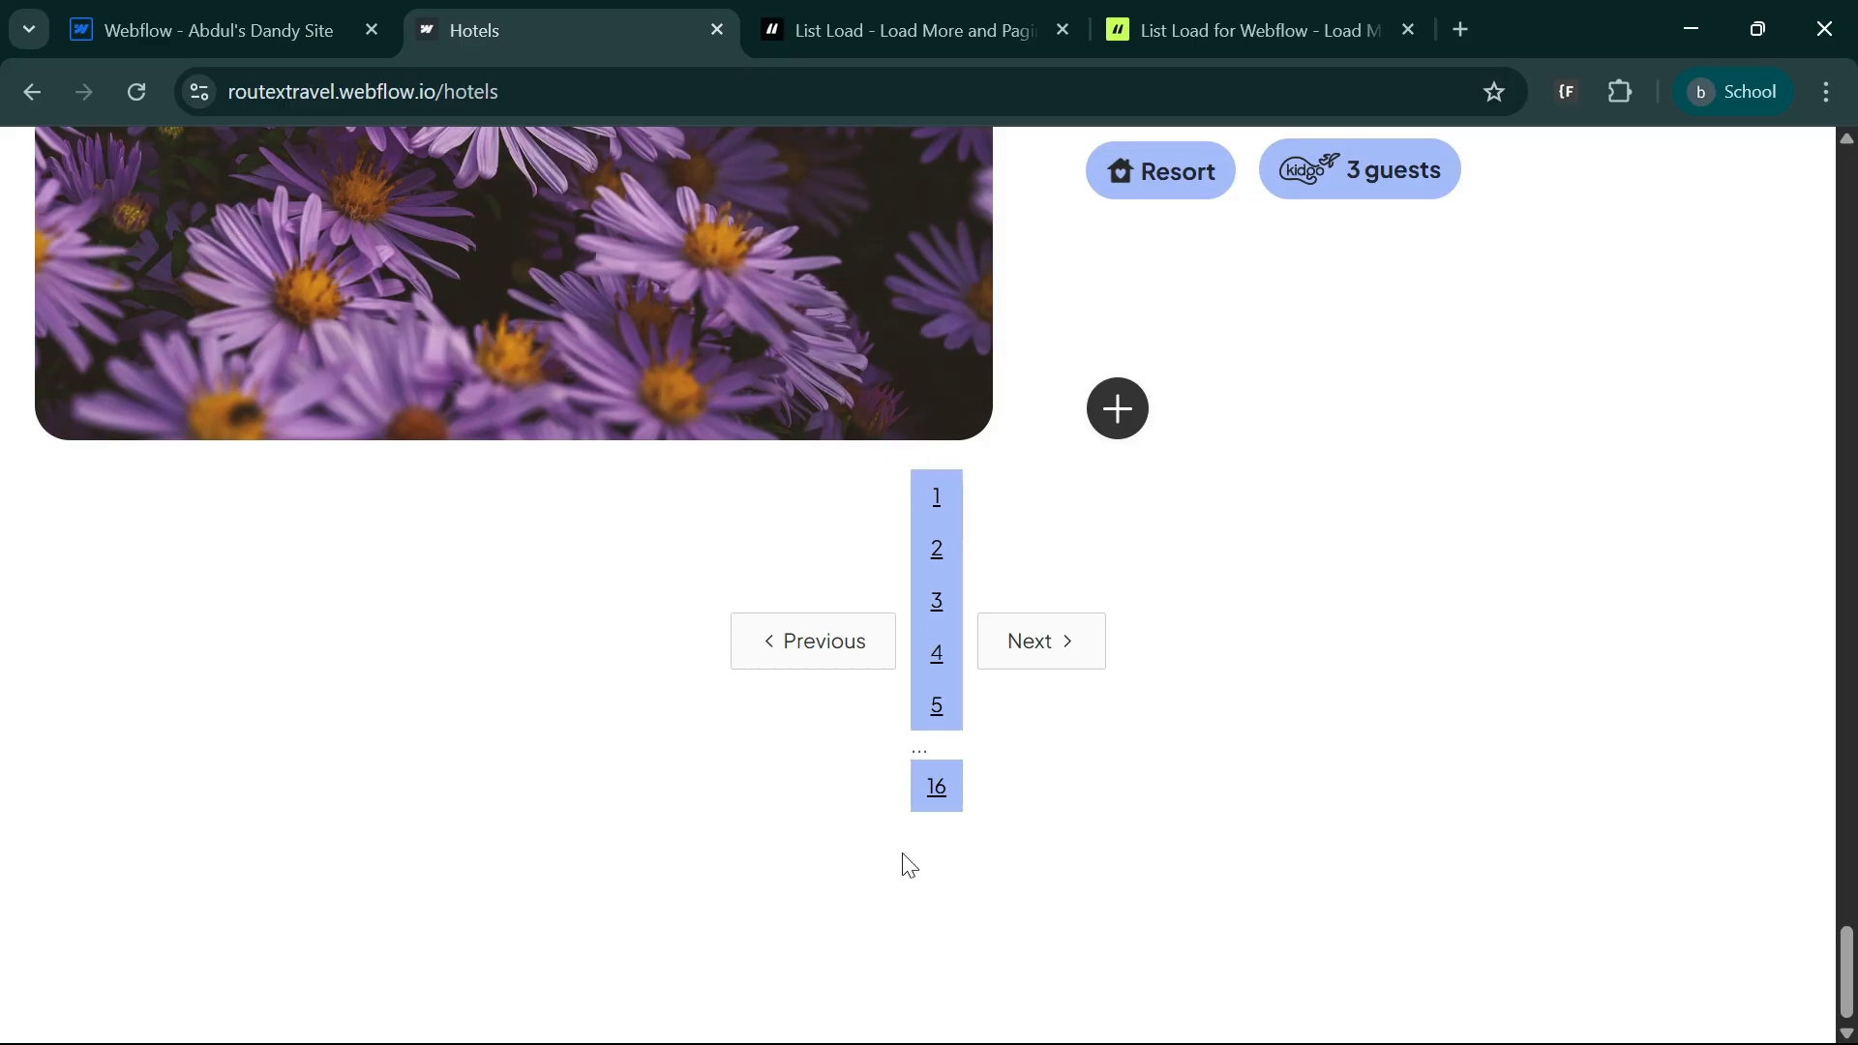
# - In the Webflow Designer, give the Link Block's parent Div Block the class paginanet-wra and set it to horizontal Flex with a gap
pyautogui.click(208, 30)
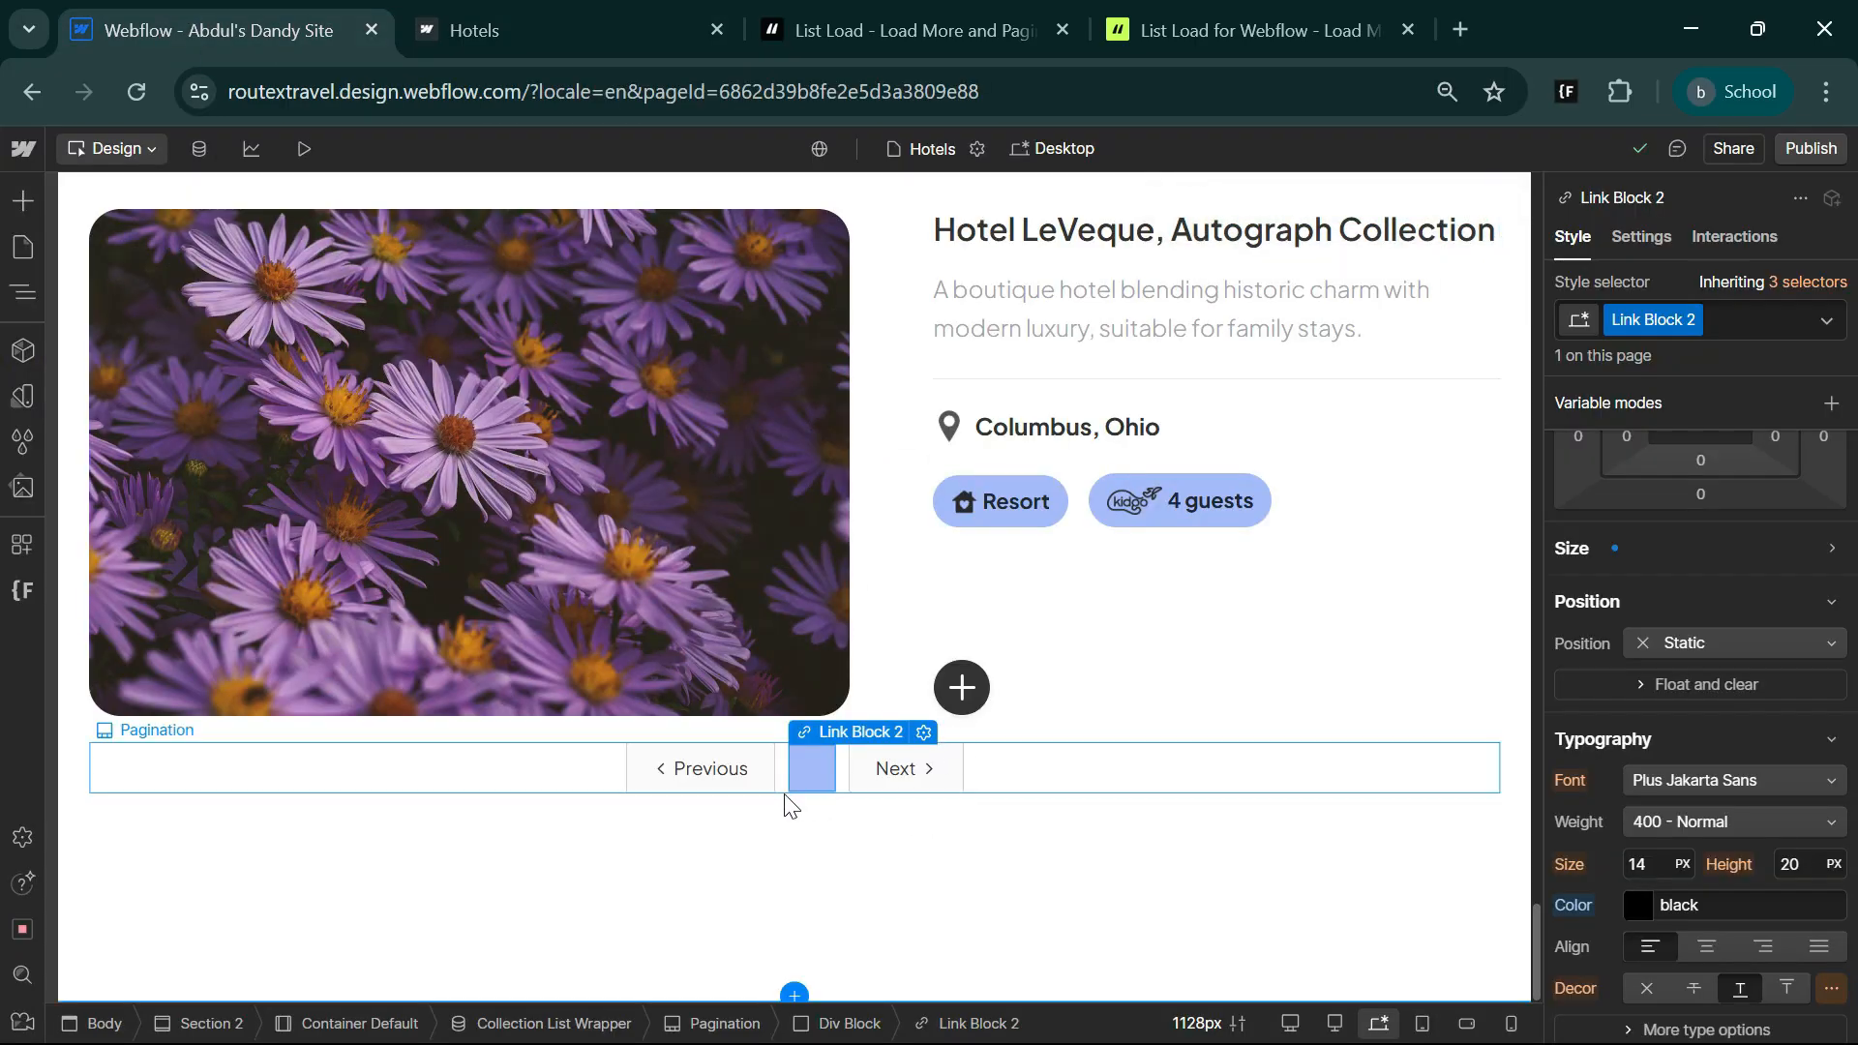
pyautogui.click(838, 1024)
pyautogui.scroll(5, 1593, 733)
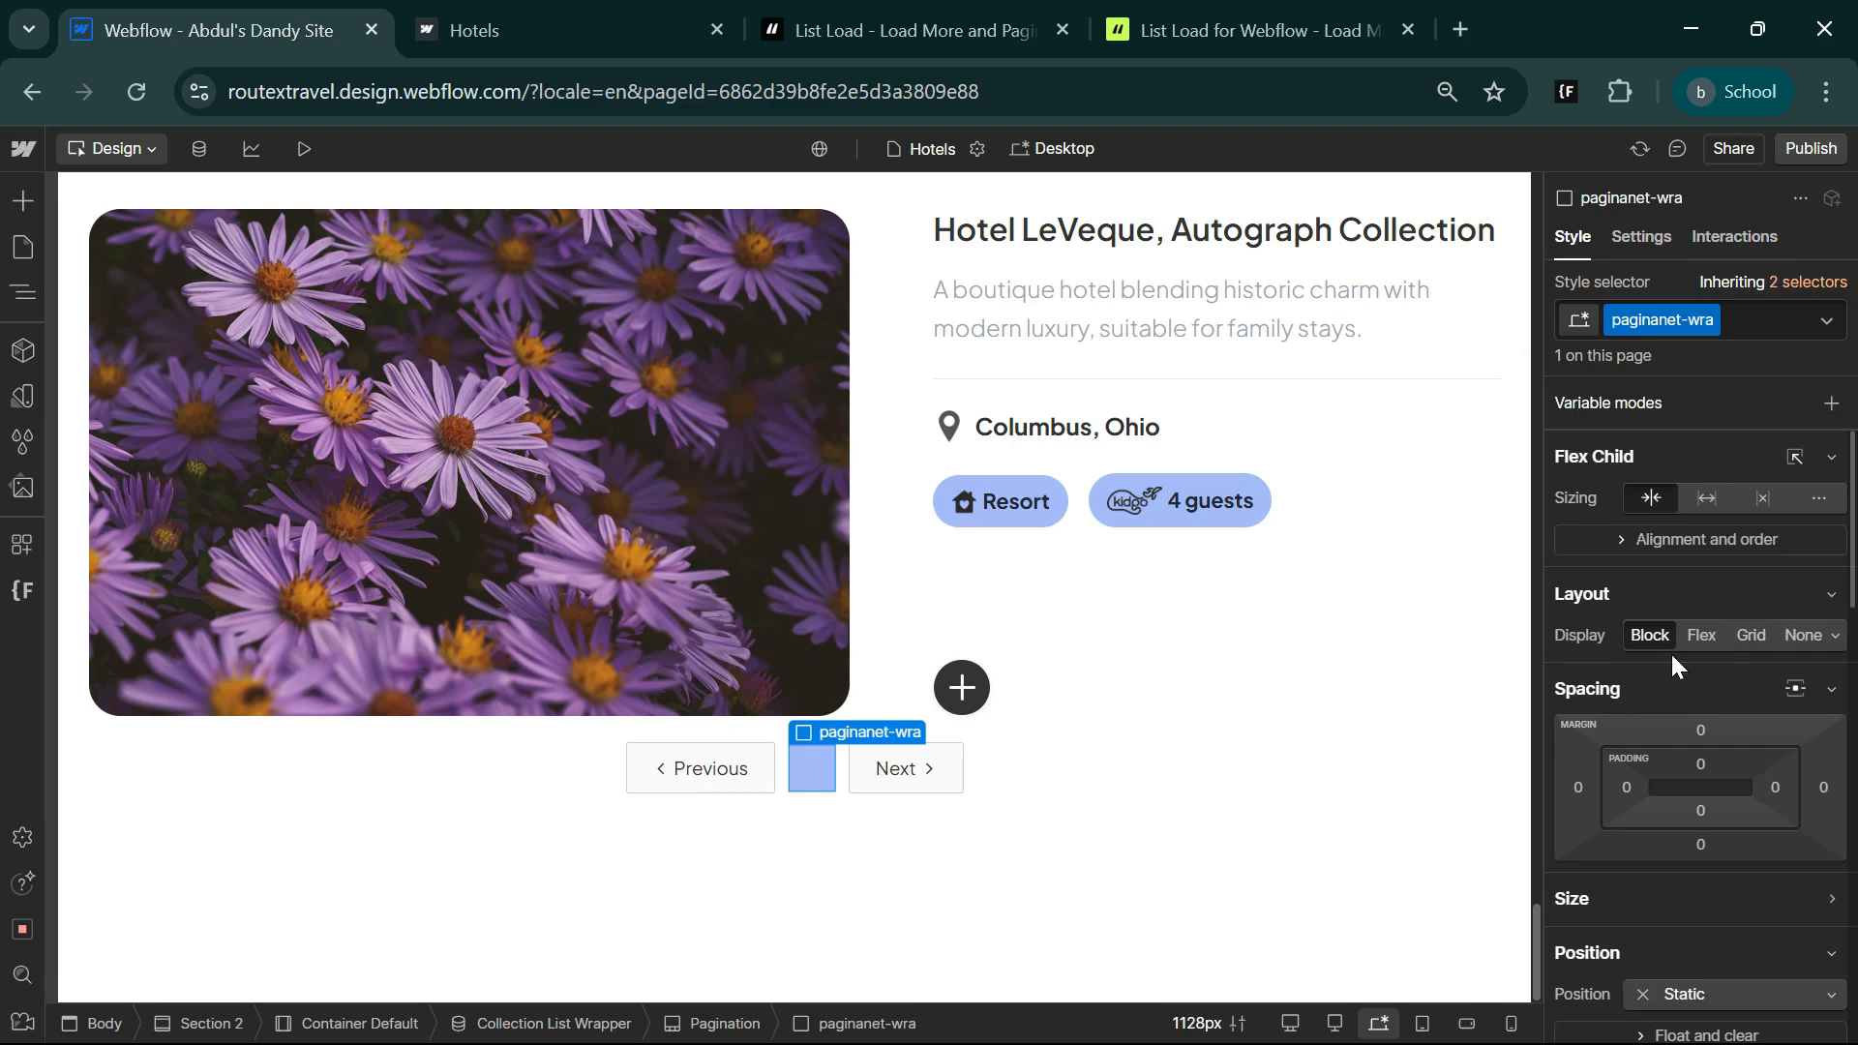
pyautogui.click(1695, 635)
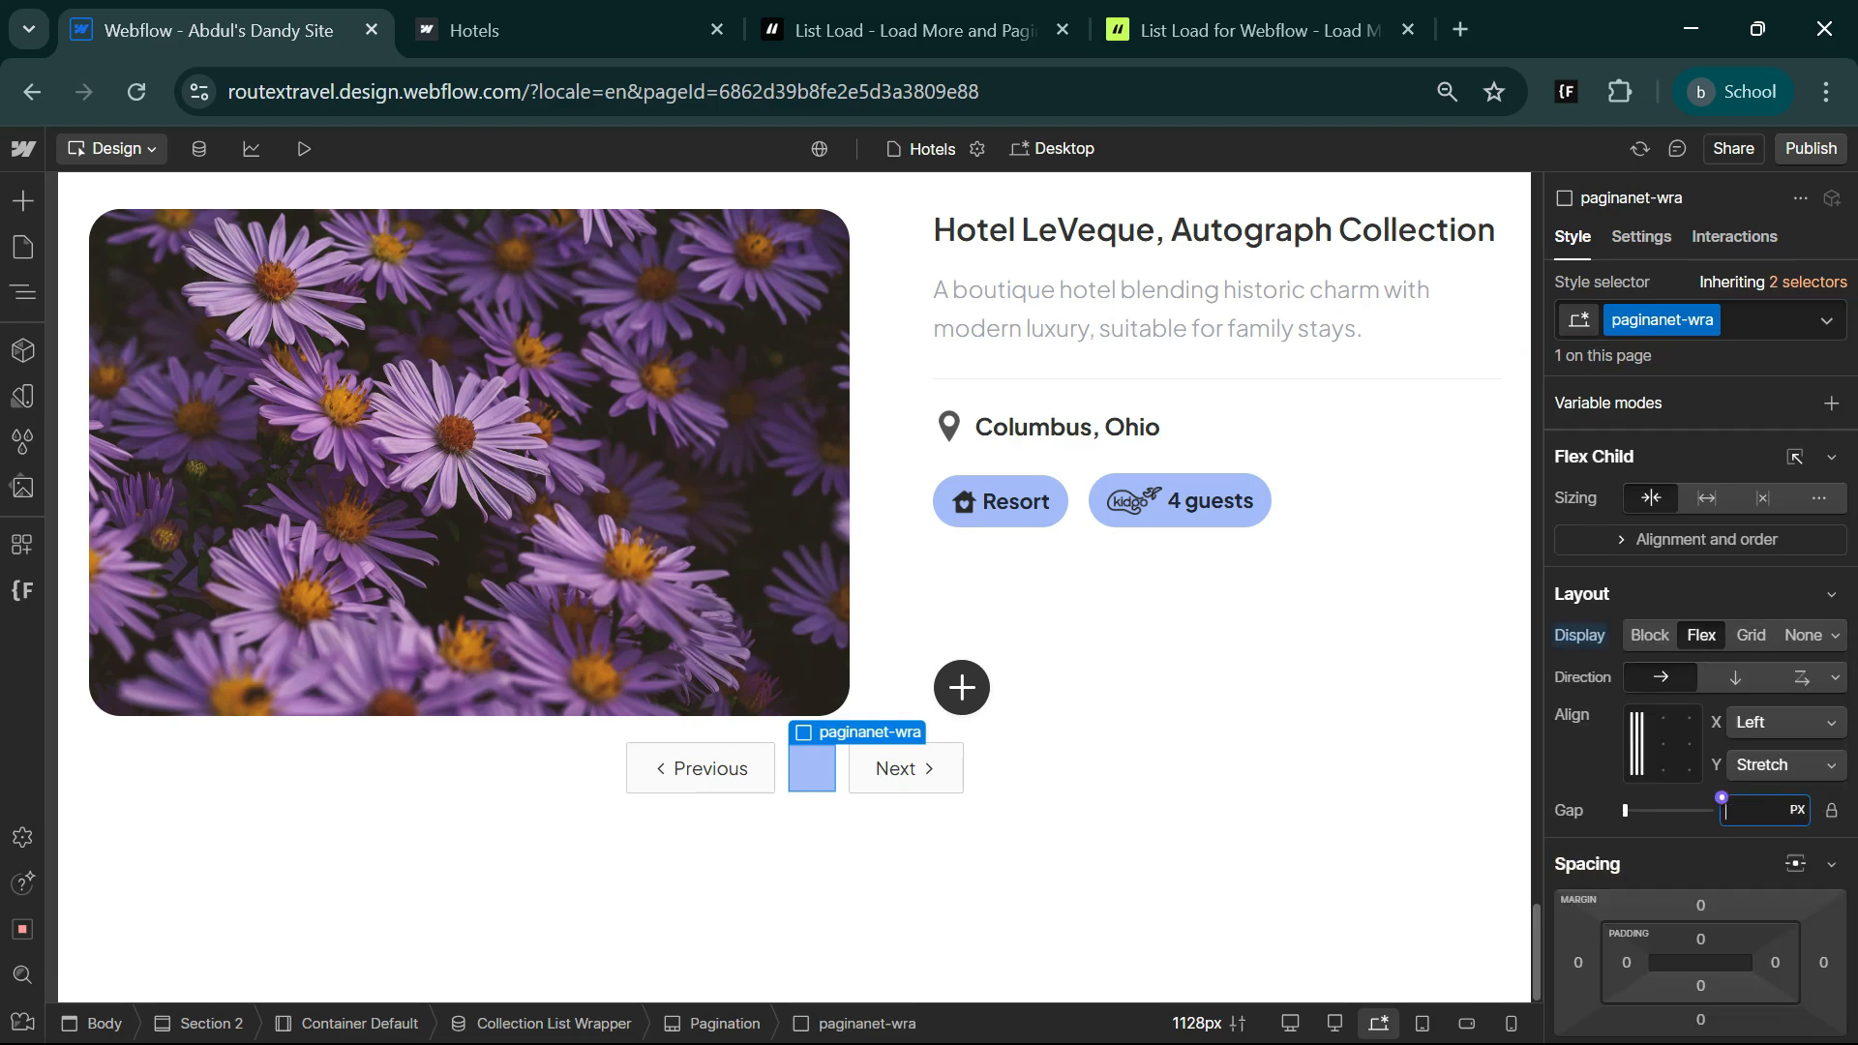
pyautogui.scroll(-5, 1700, 905)
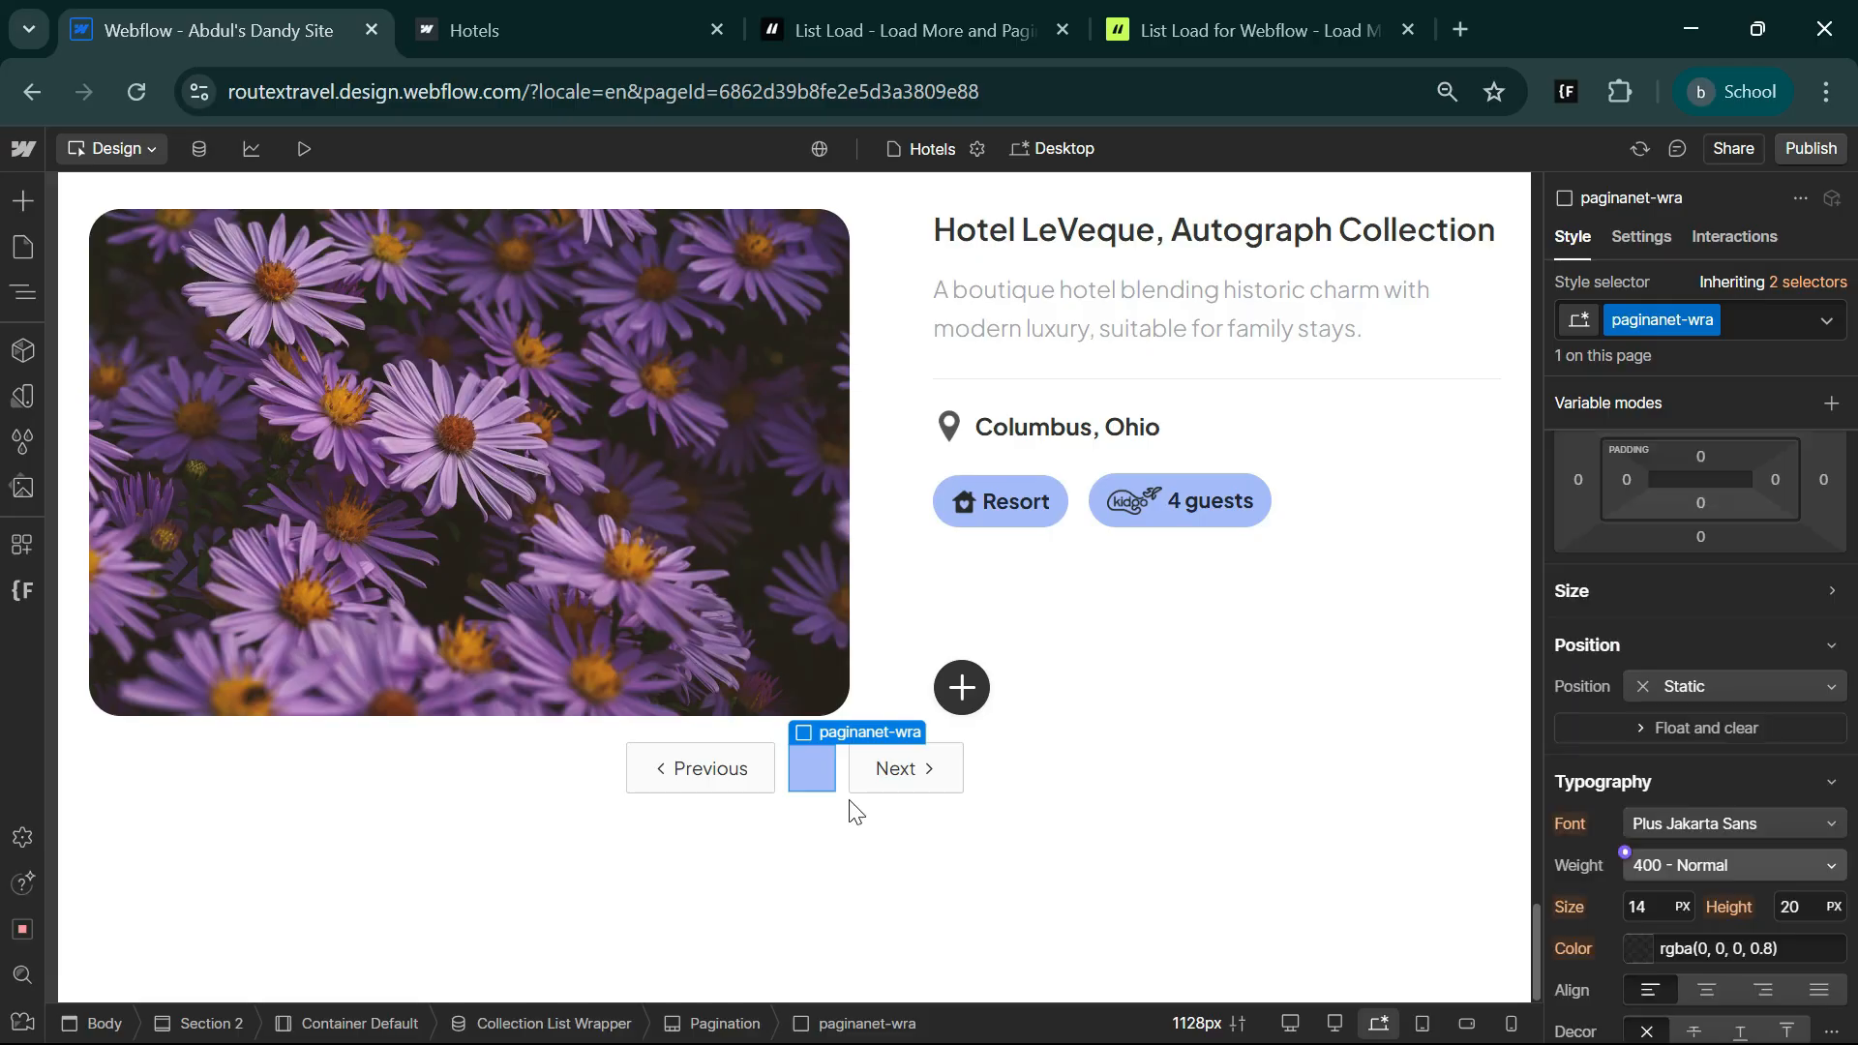
# - Set the page button Link Block's text decoration to none, and publish the site to the staging domain again
pyautogui.click(816, 770)
pyautogui.scroll(-7, 1709, 834)
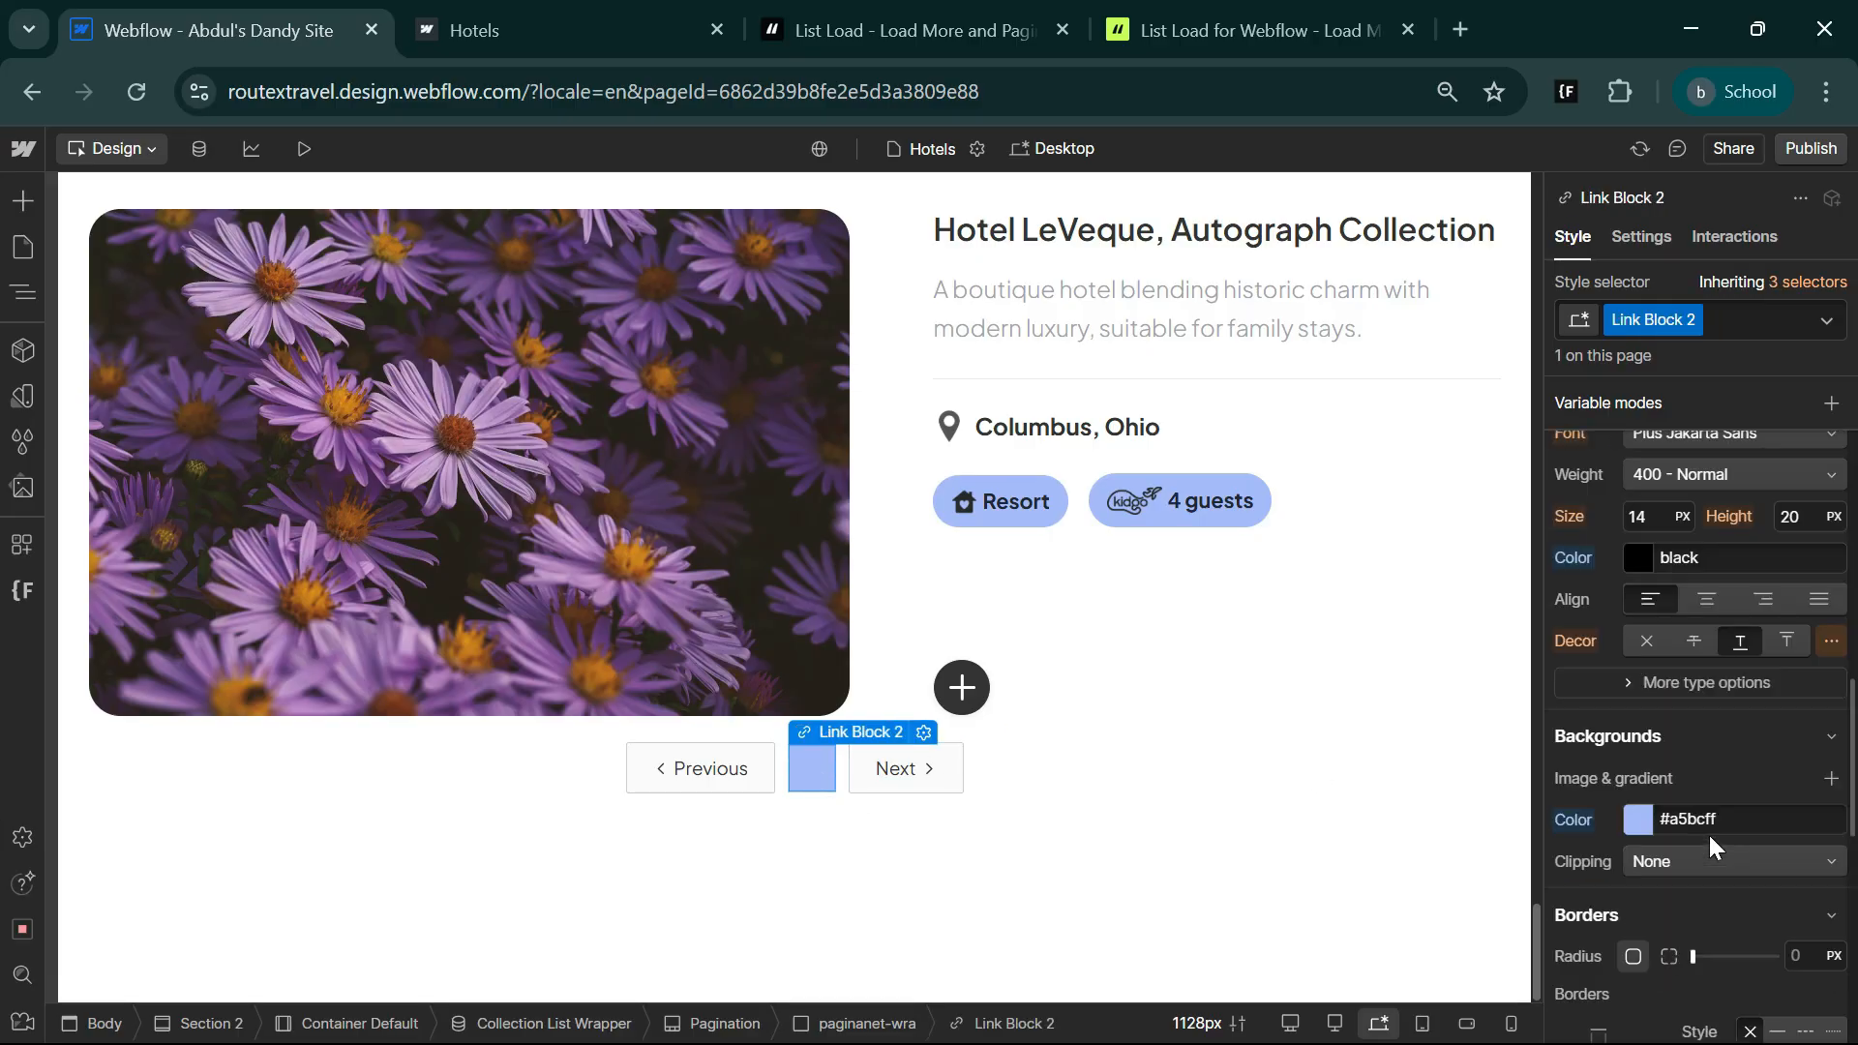
pyautogui.scroll(4, 1738, 844)
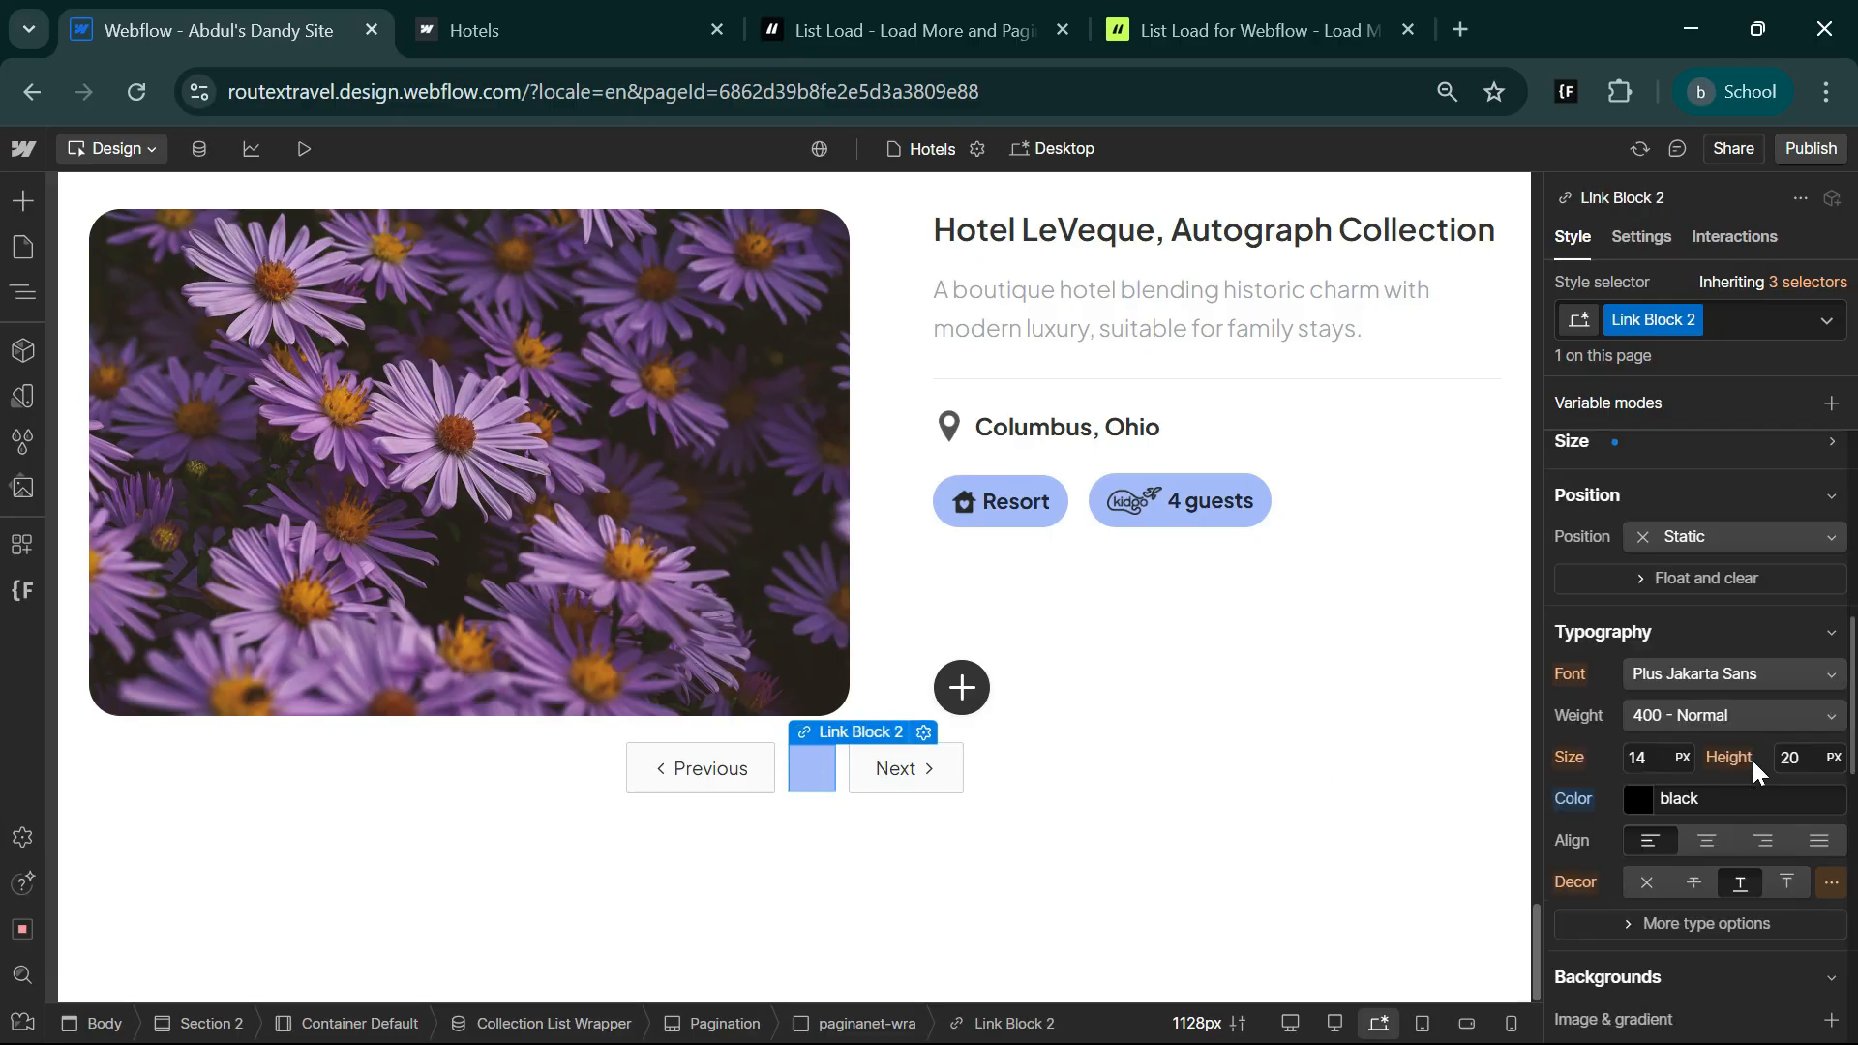
pyautogui.click(1643, 883)
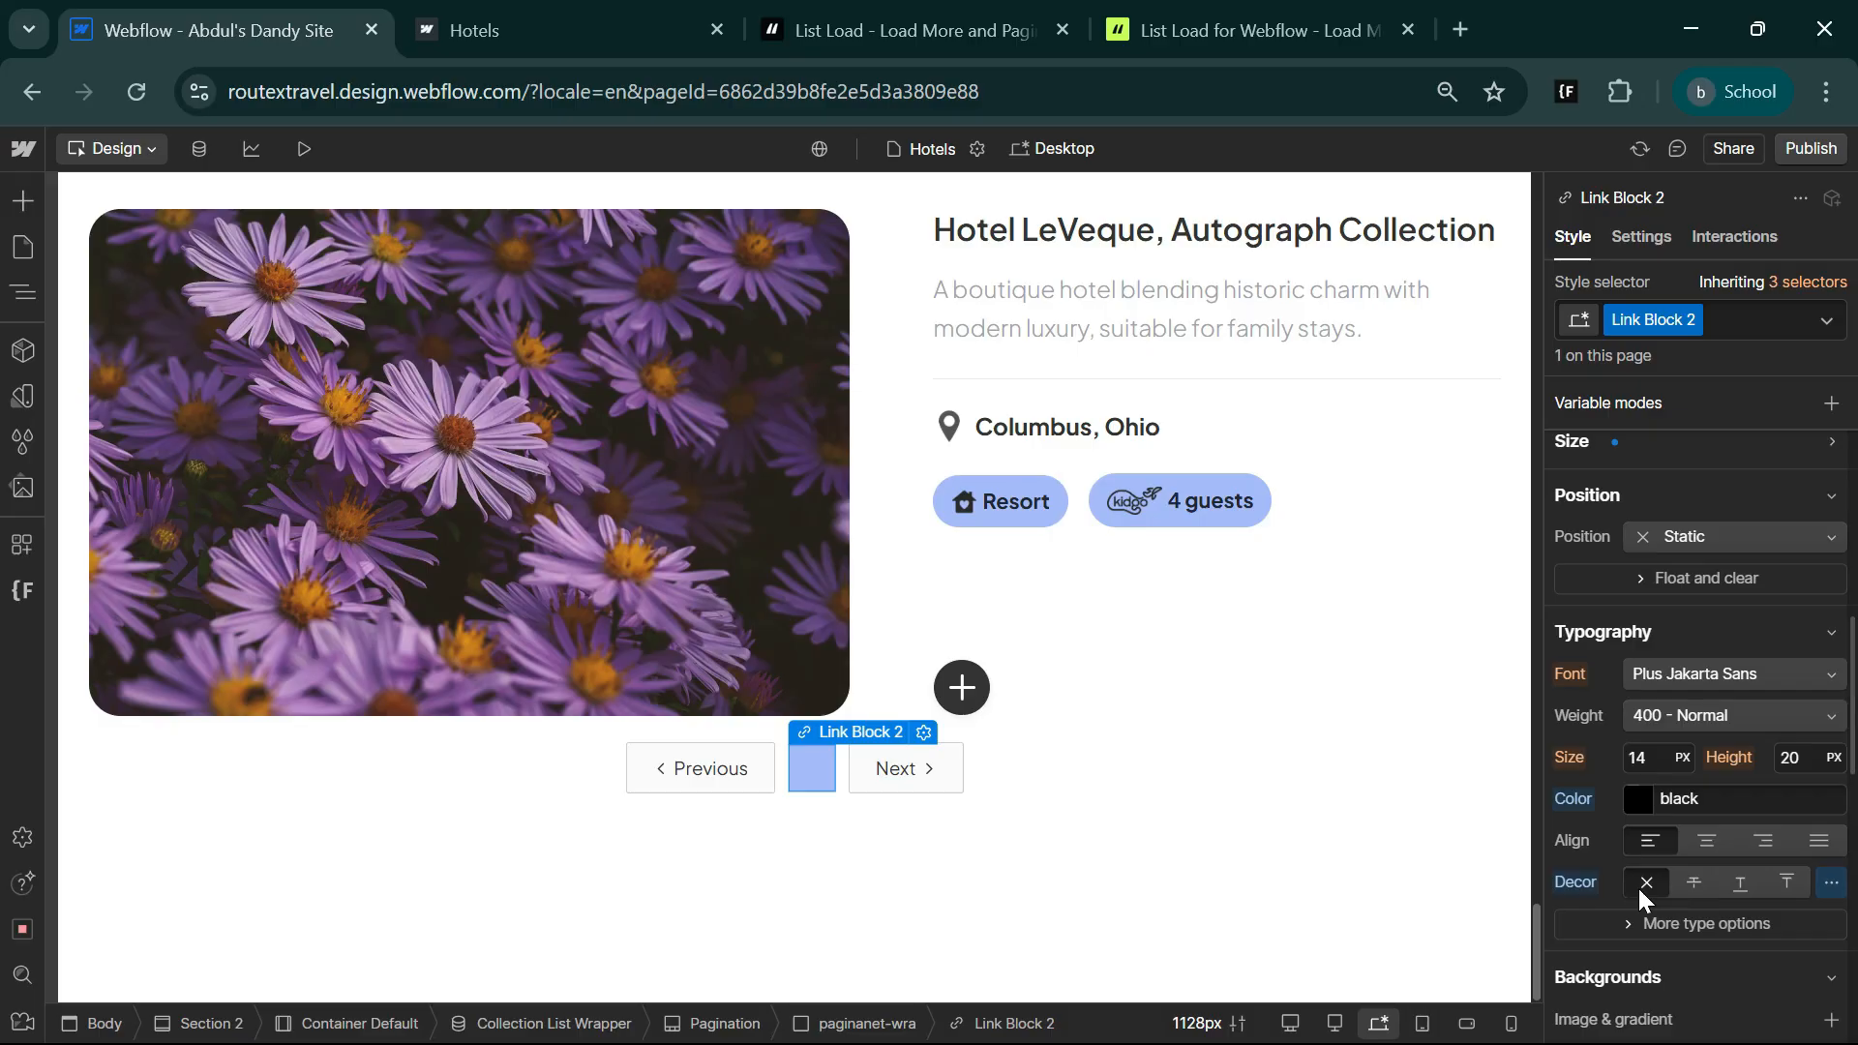
pyautogui.click(1811, 148)
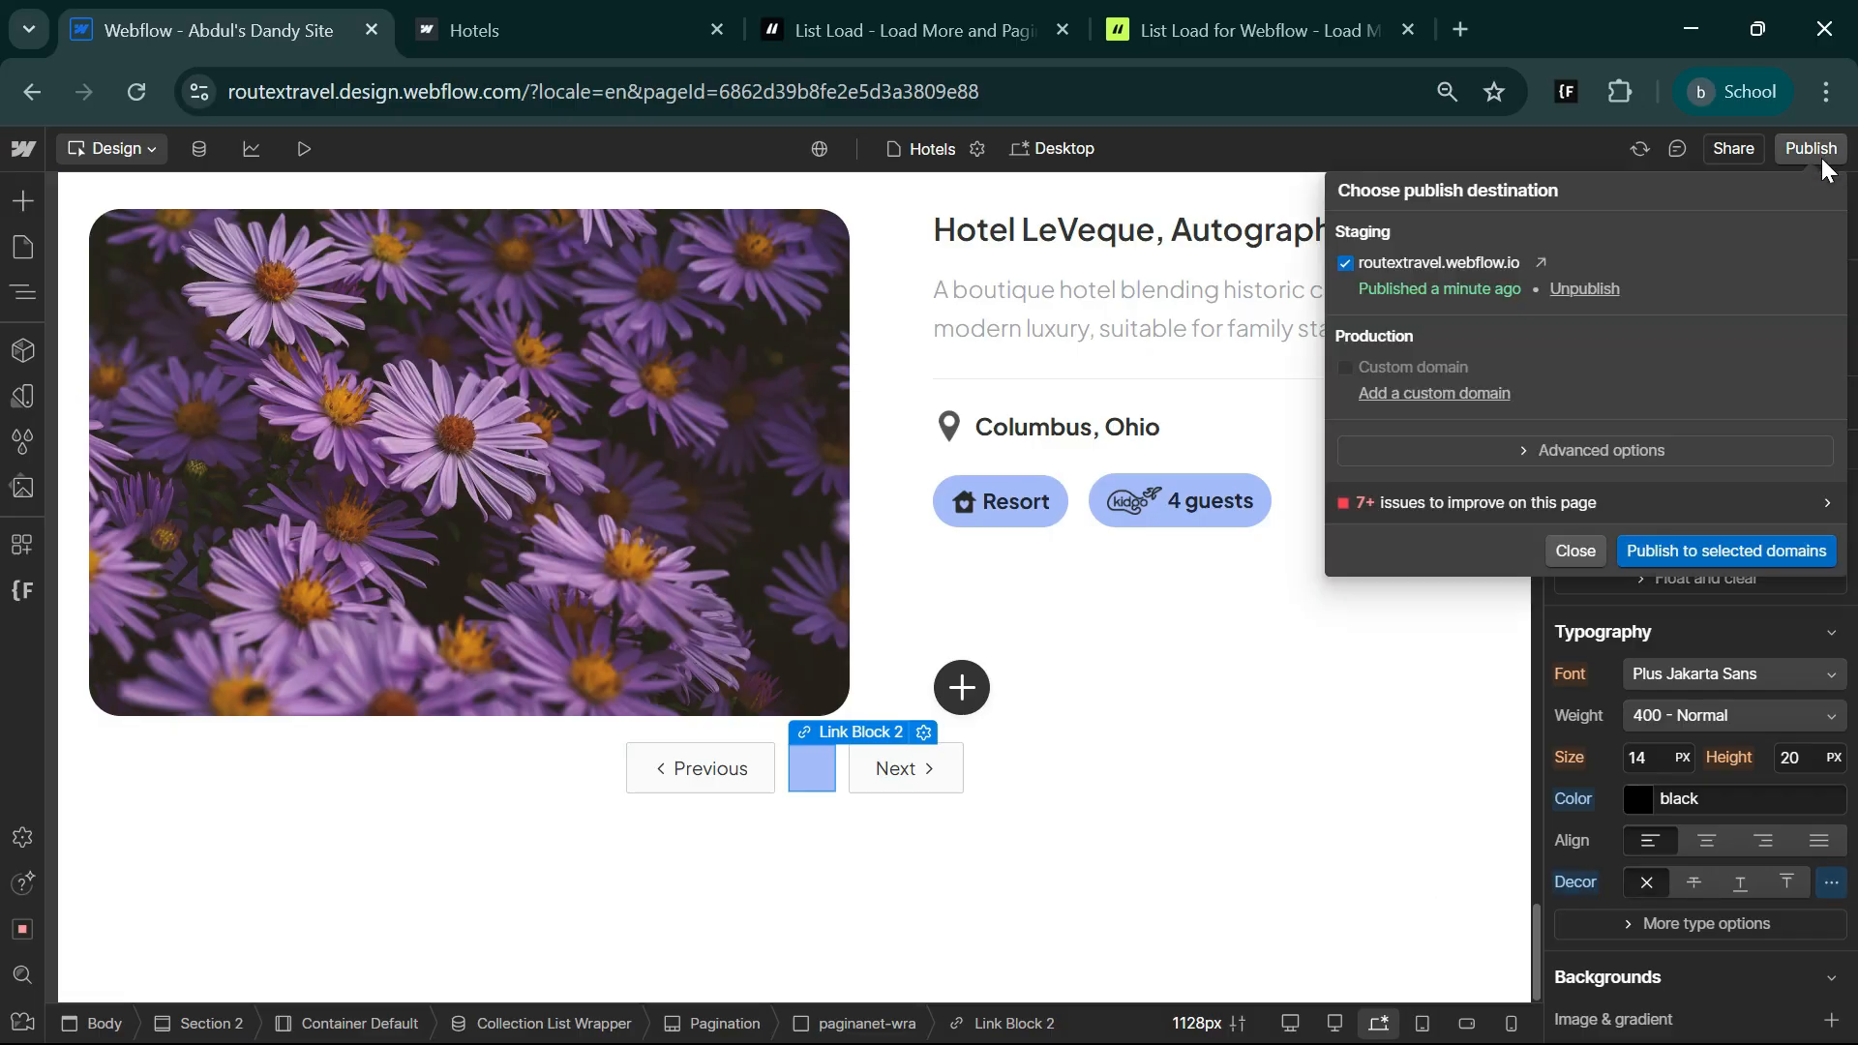
# - On the live Hotels page, test the pagination using page buttons 2, 3 and 4 and the Previous and Next links
pyautogui.hotkey('ctrl', 'Tab')
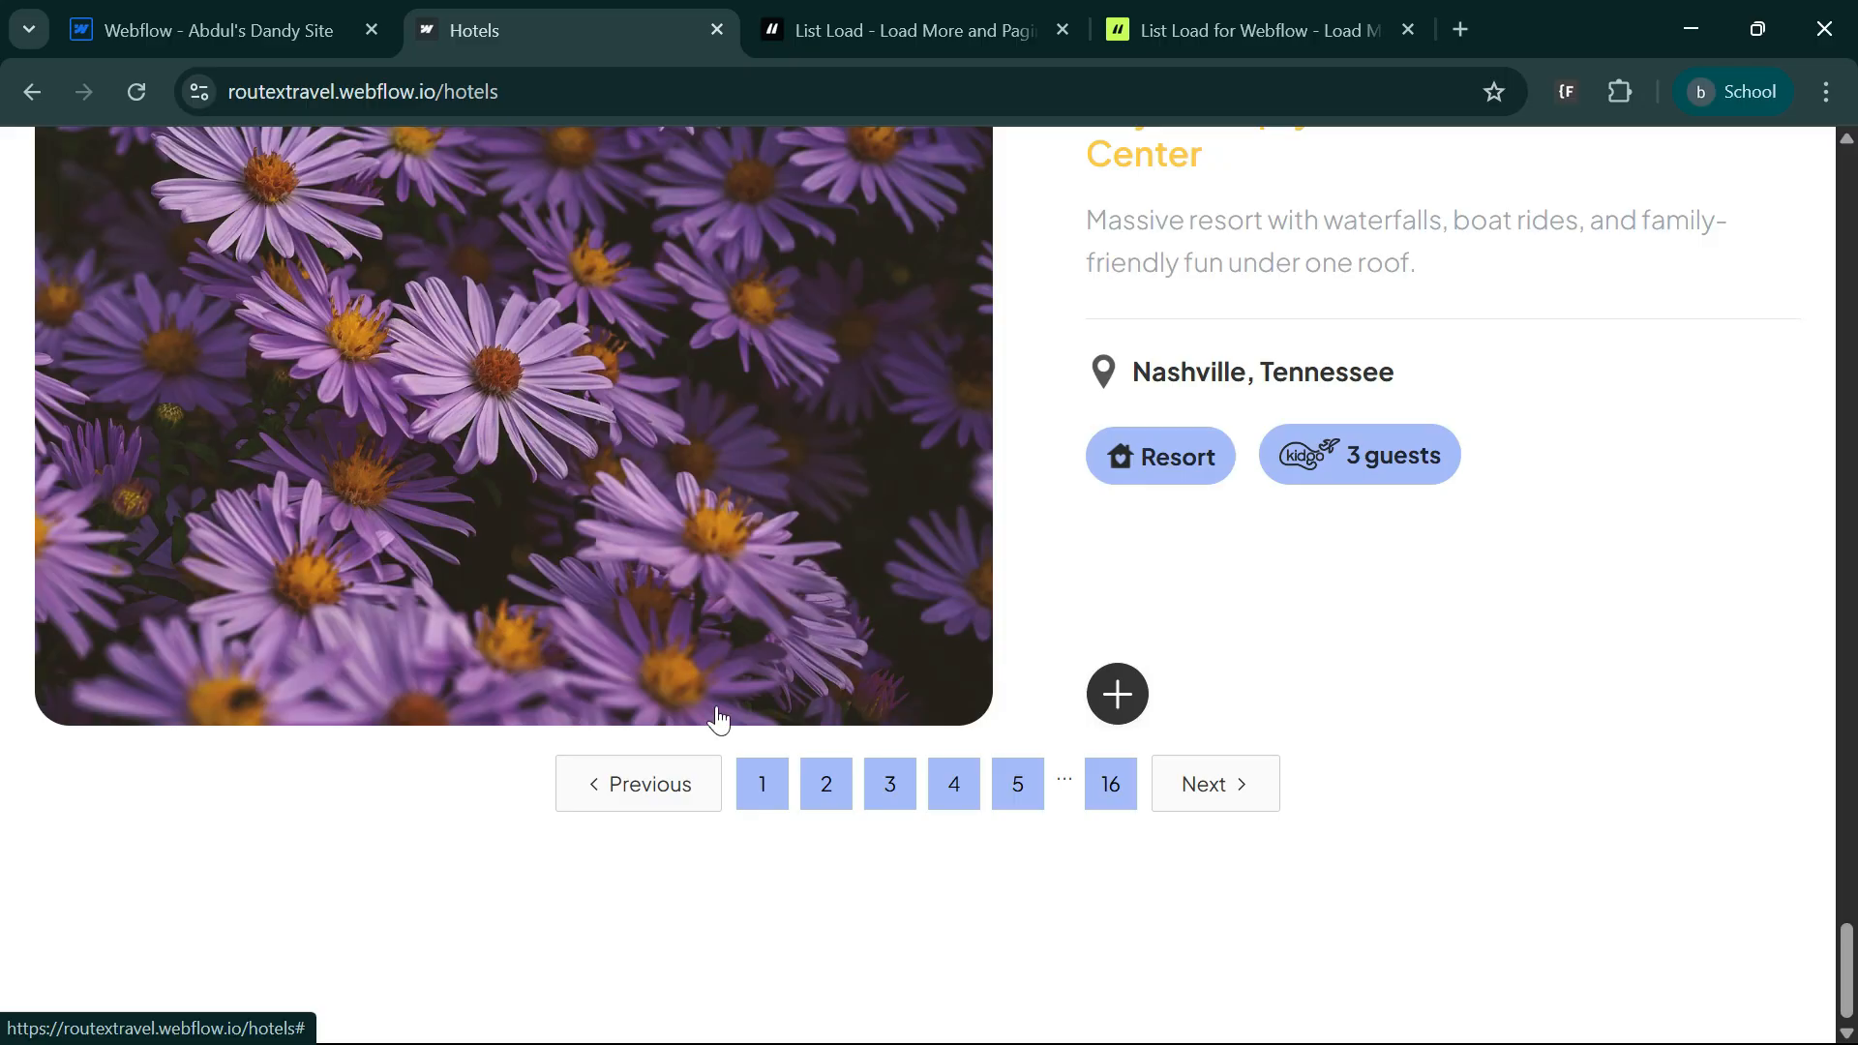
pyautogui.click(828, 784)
pyautogui.click(887, 782)
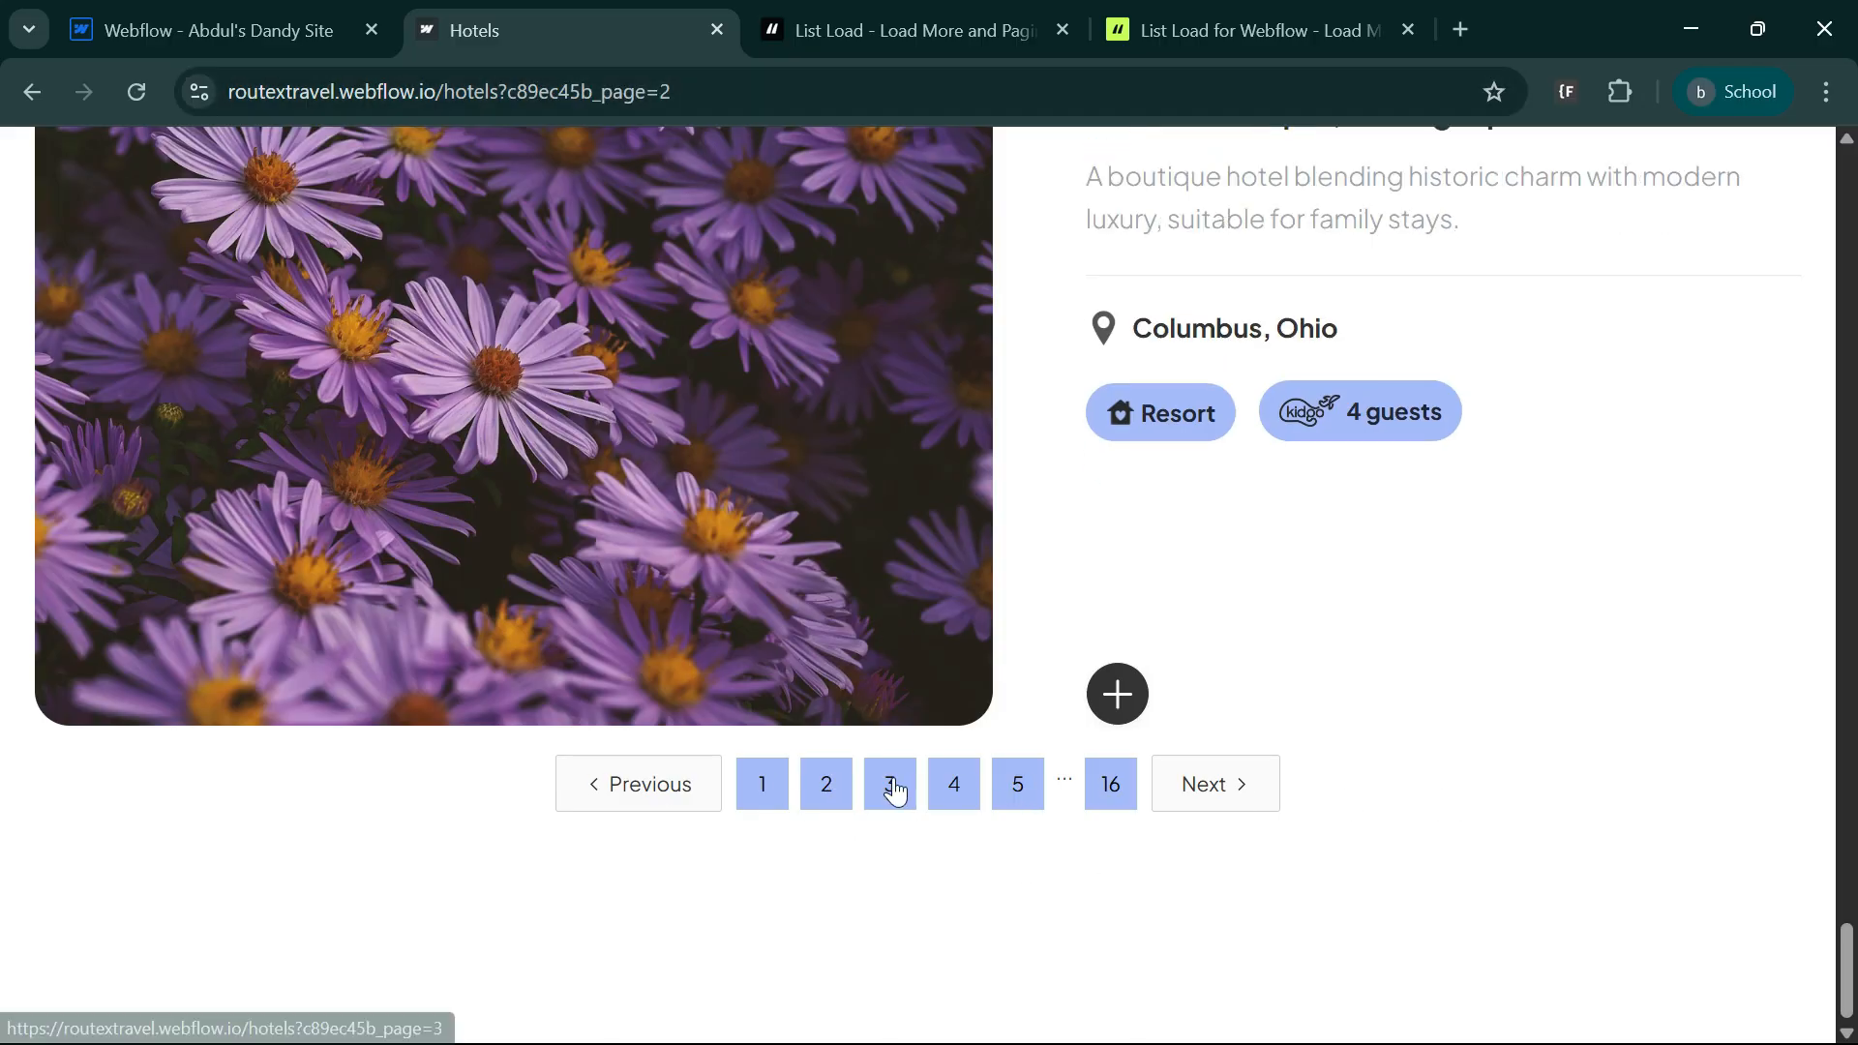
pyautogui.click(969, 783)
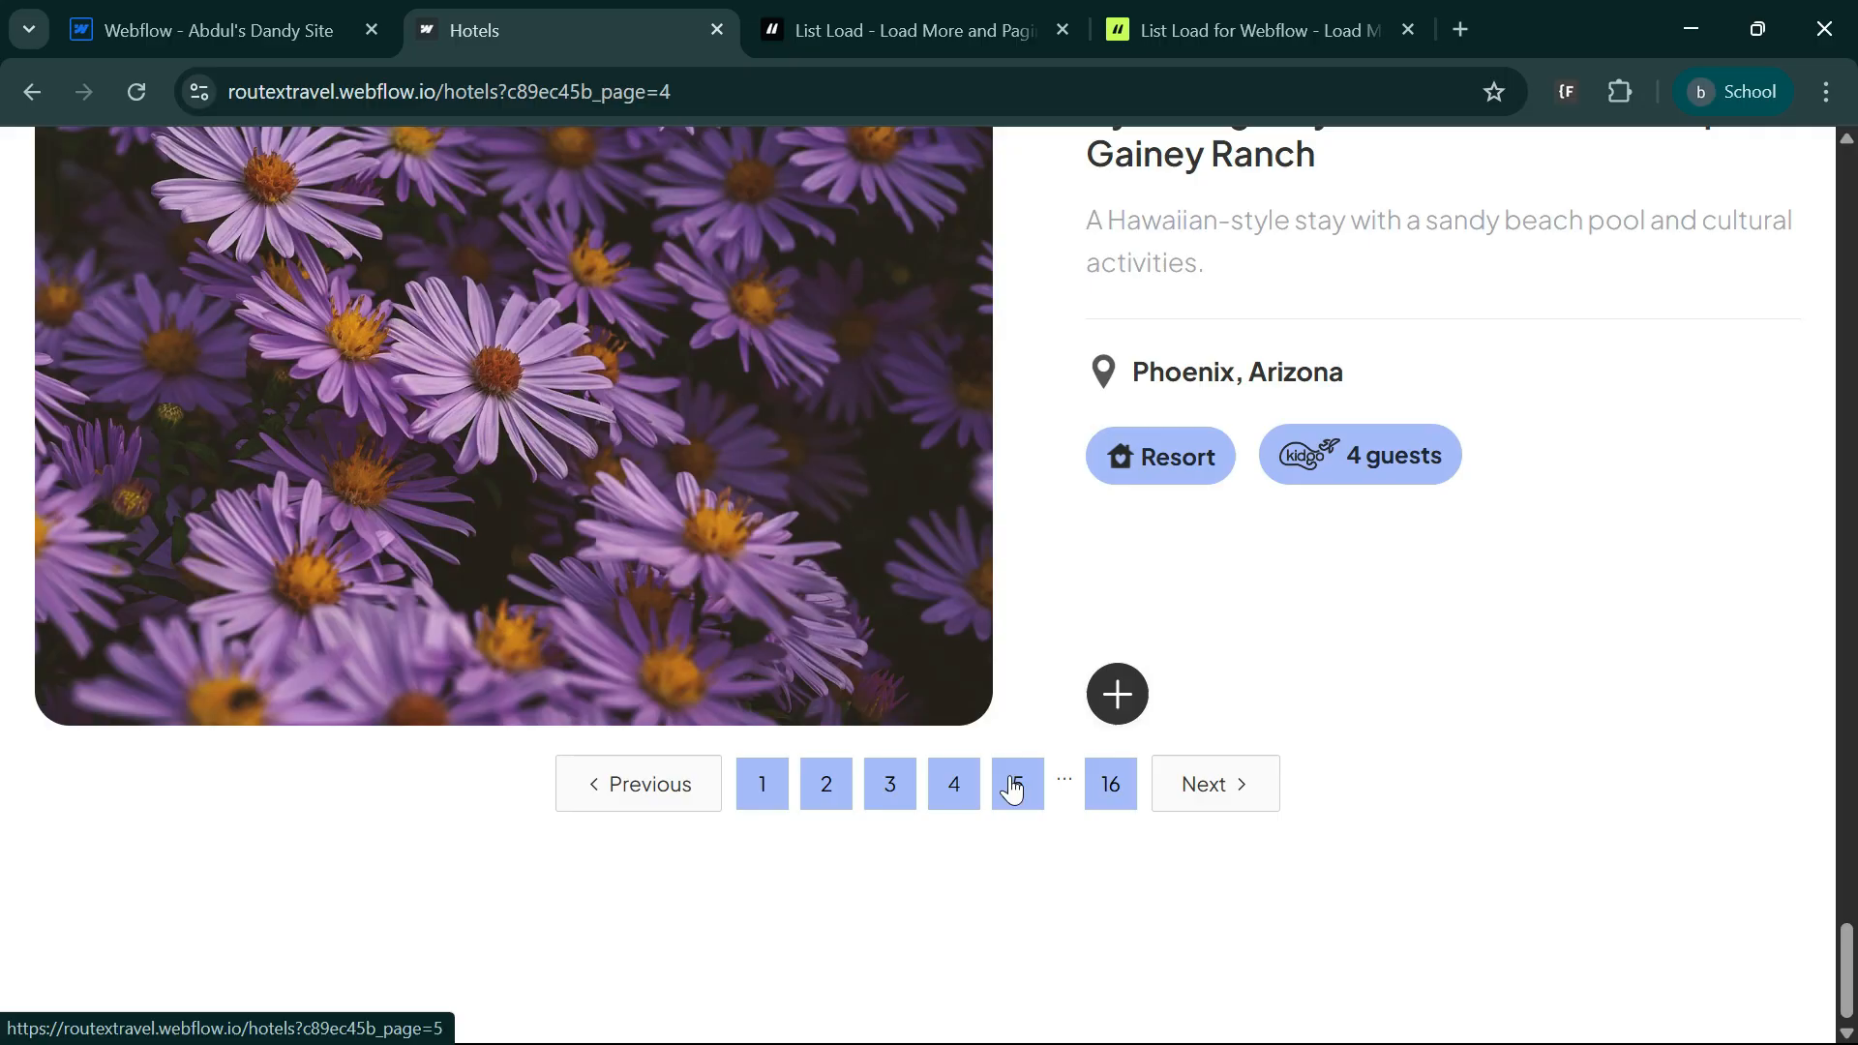
pyautogui.click(1213, 782)
pyautogui.click(675, 795)
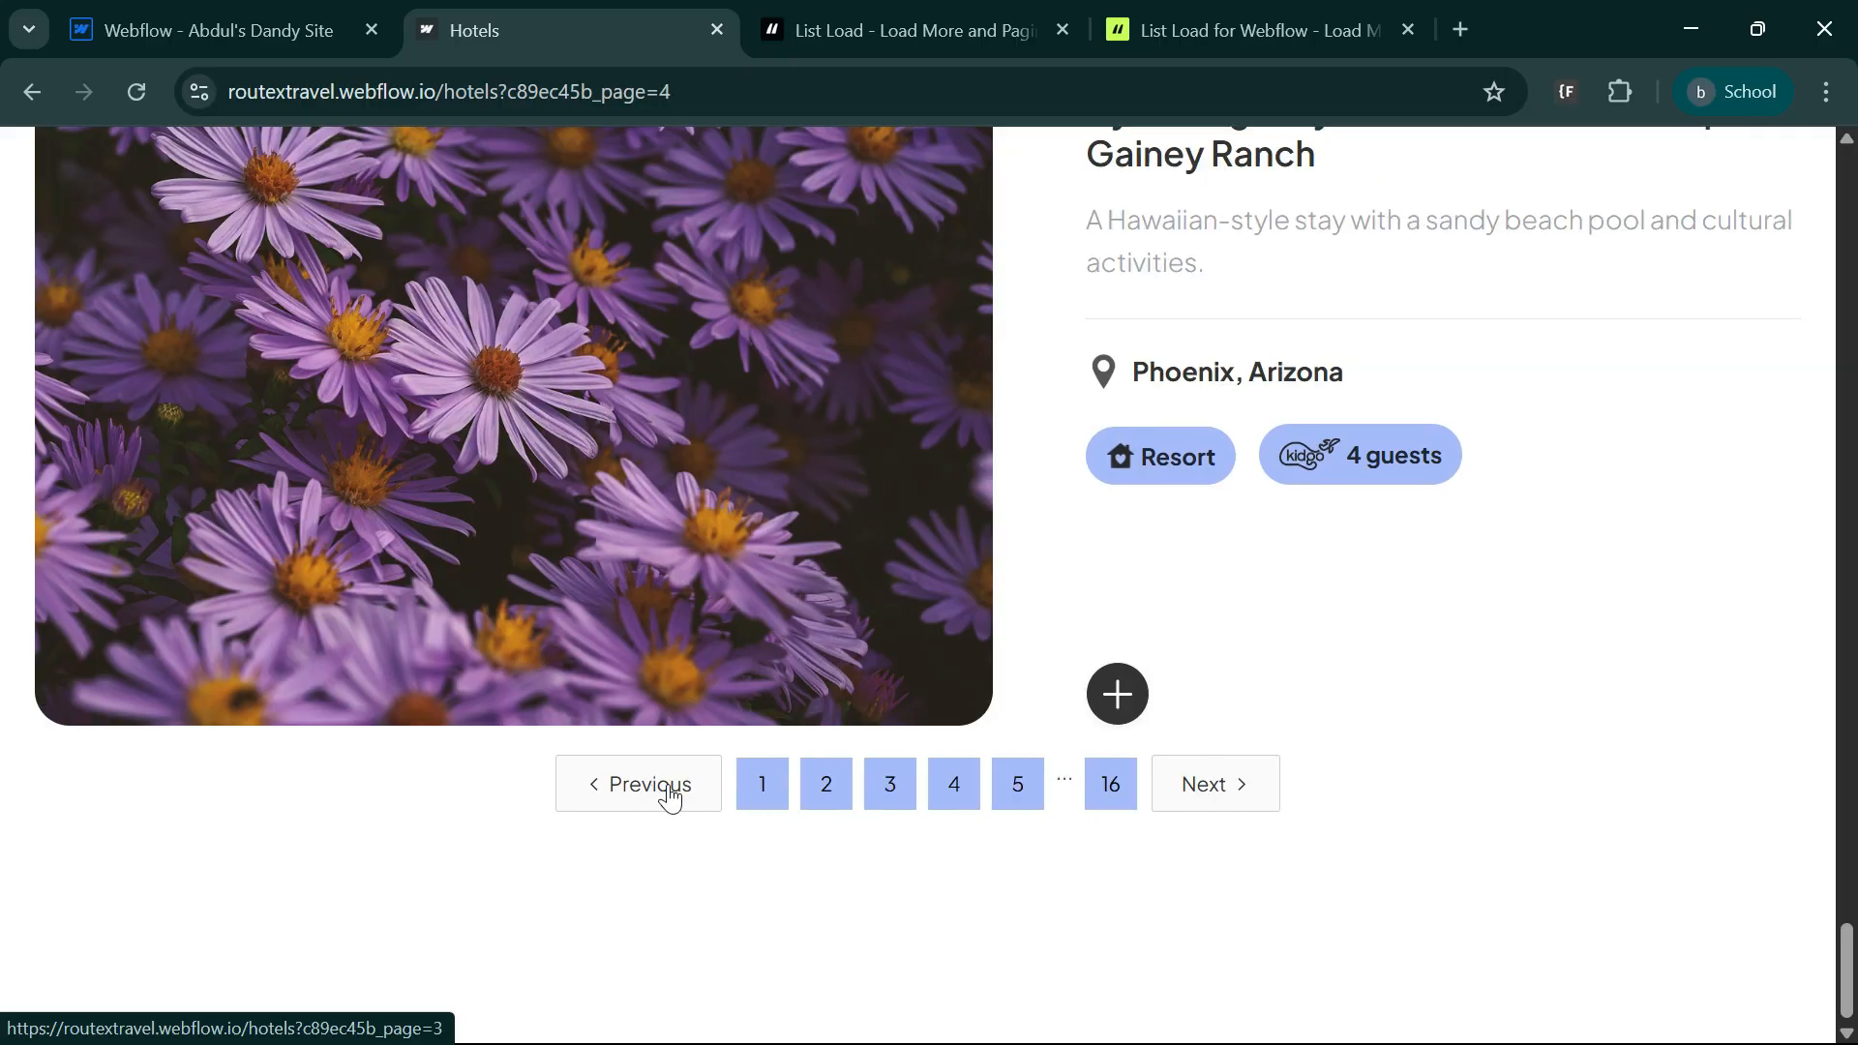
pyautogui.click(1225, 796)
pyautogui.click(1225, 799)
pyautogui.click(1225, 796)
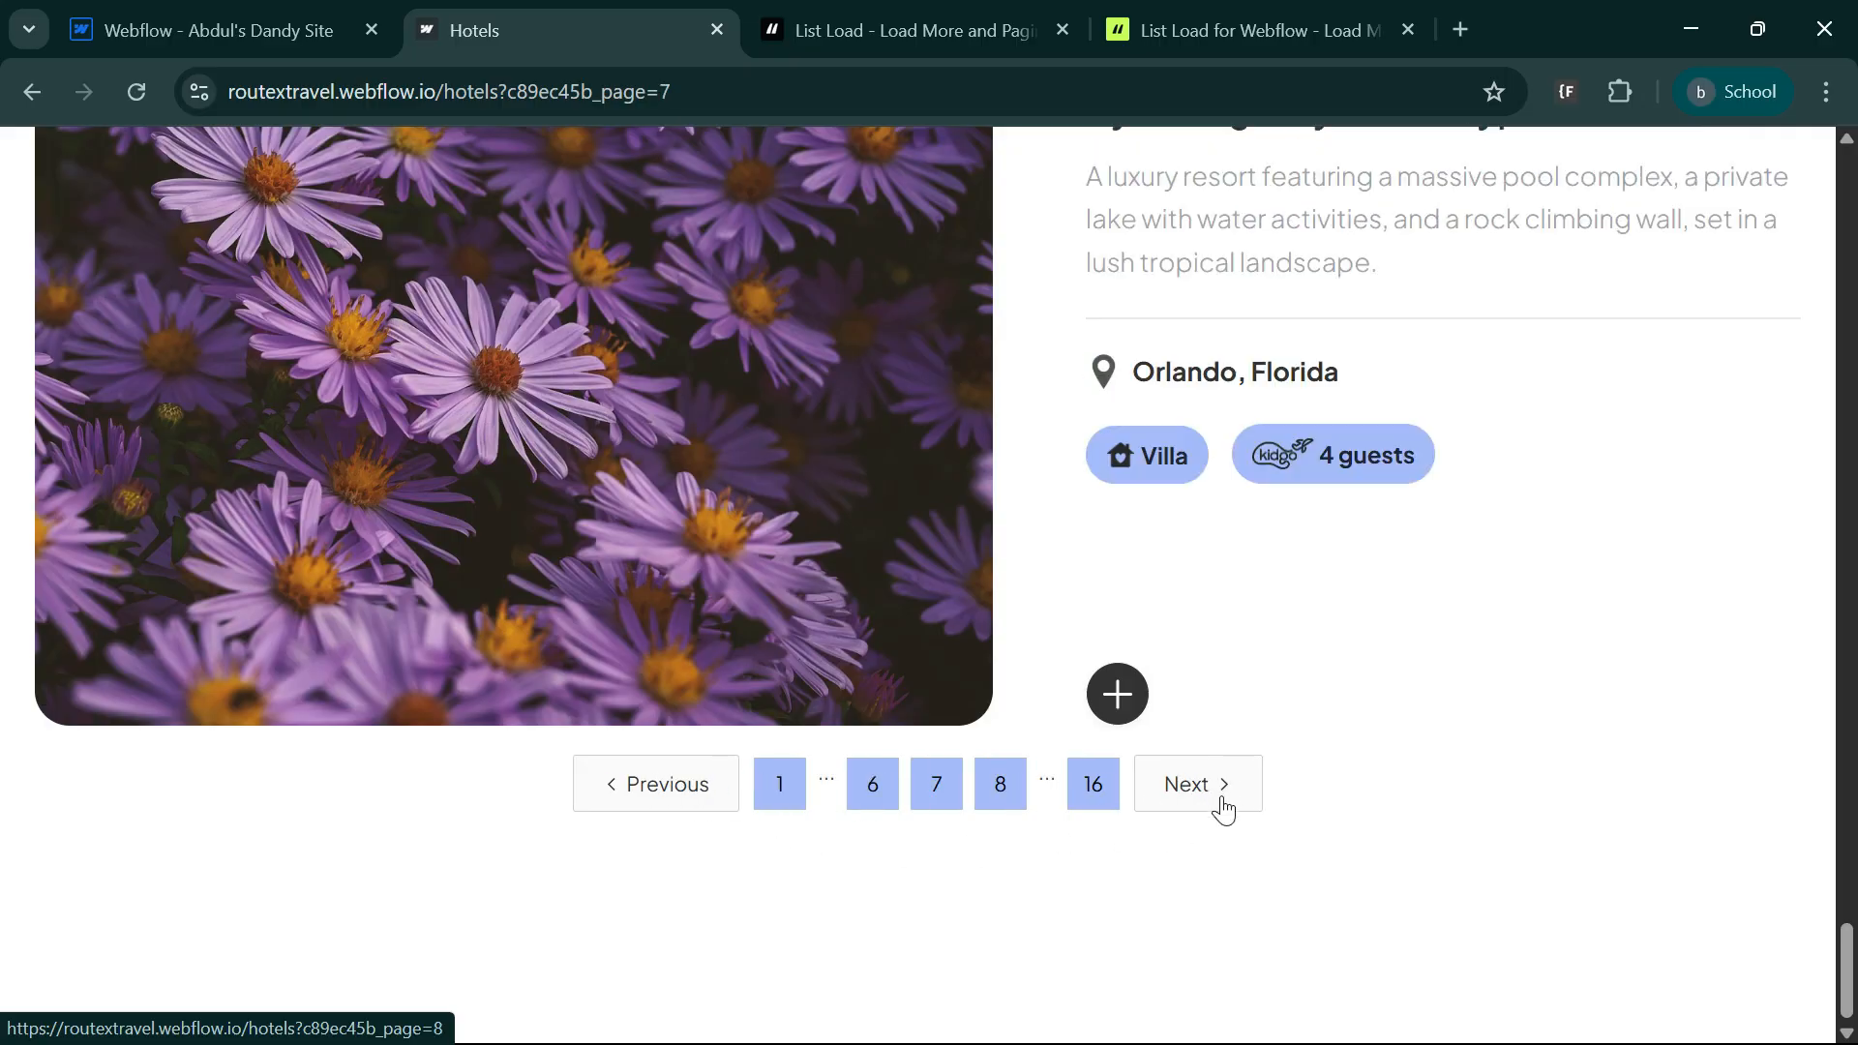
# - In the Webflow Designer, add a 36 by 36 px Div Block with class dots-btn and text "..." inside paginanet-wra
pyautogui.hotkey('ctrl', 'Tab')
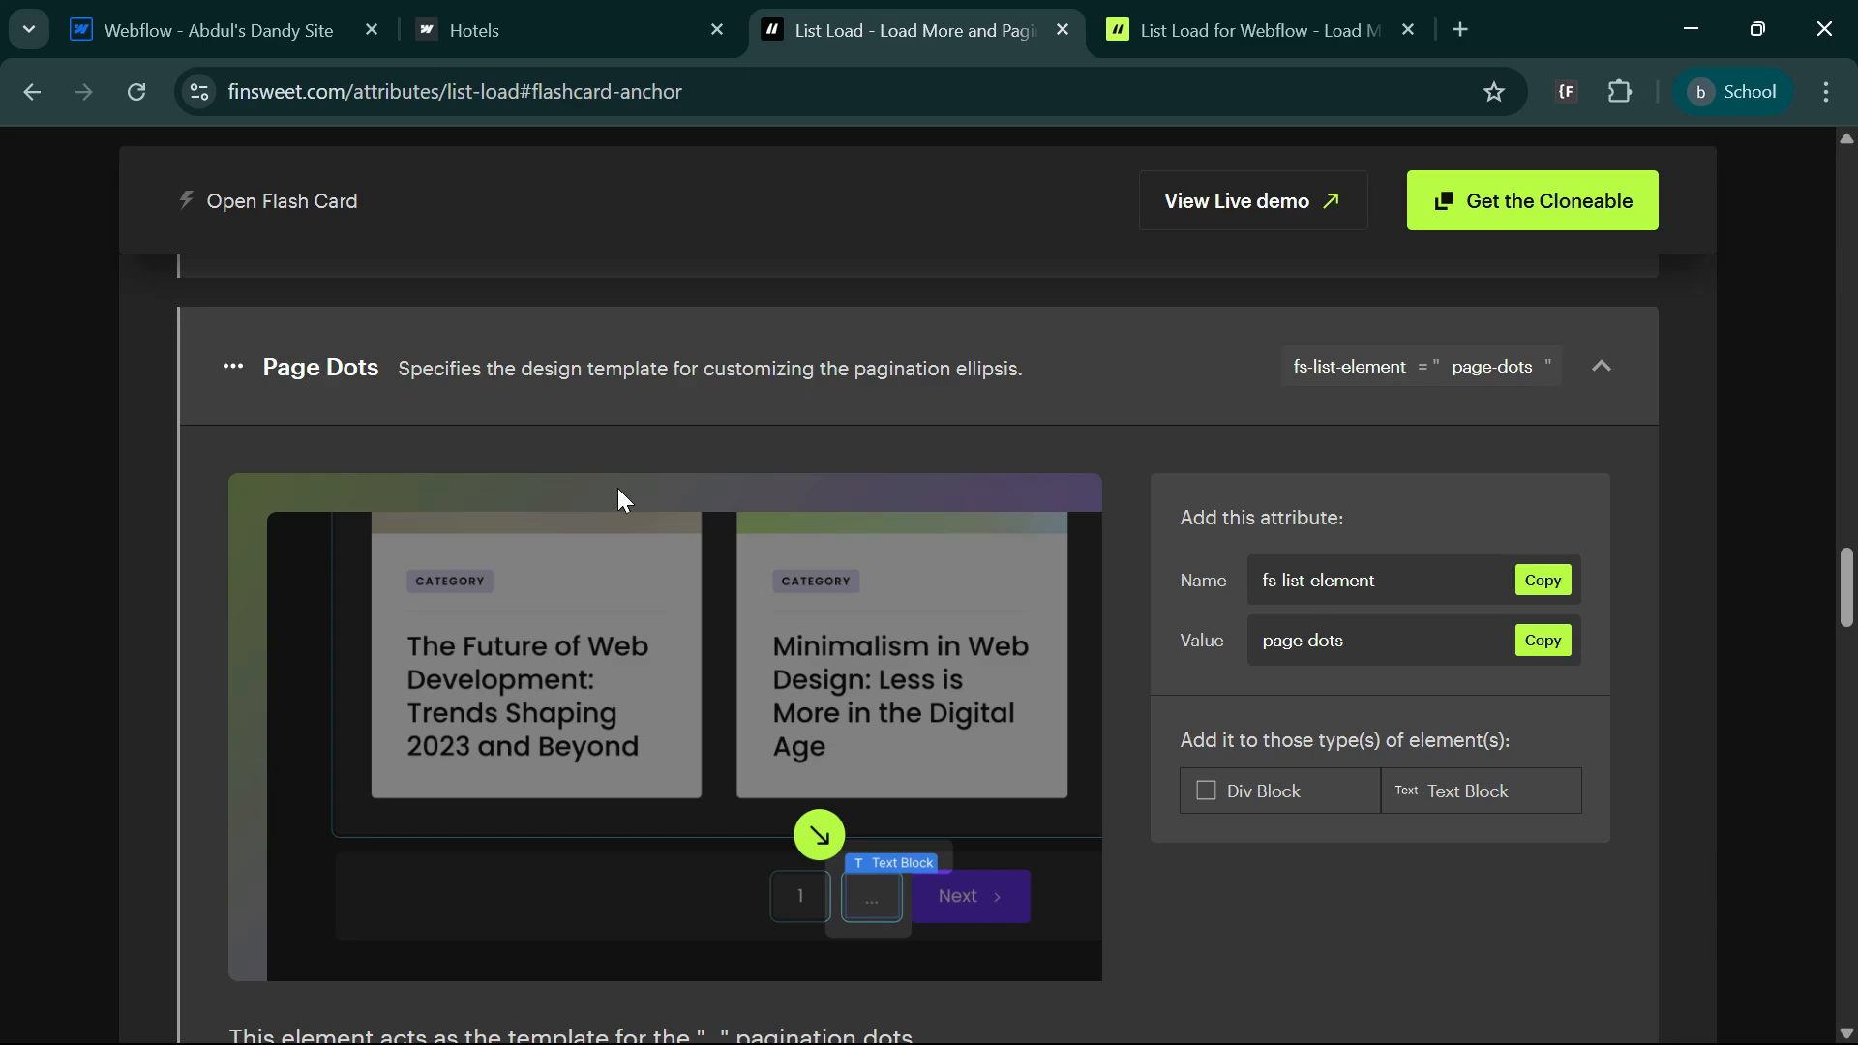
pyautogui.scroll(2, 626, 832)
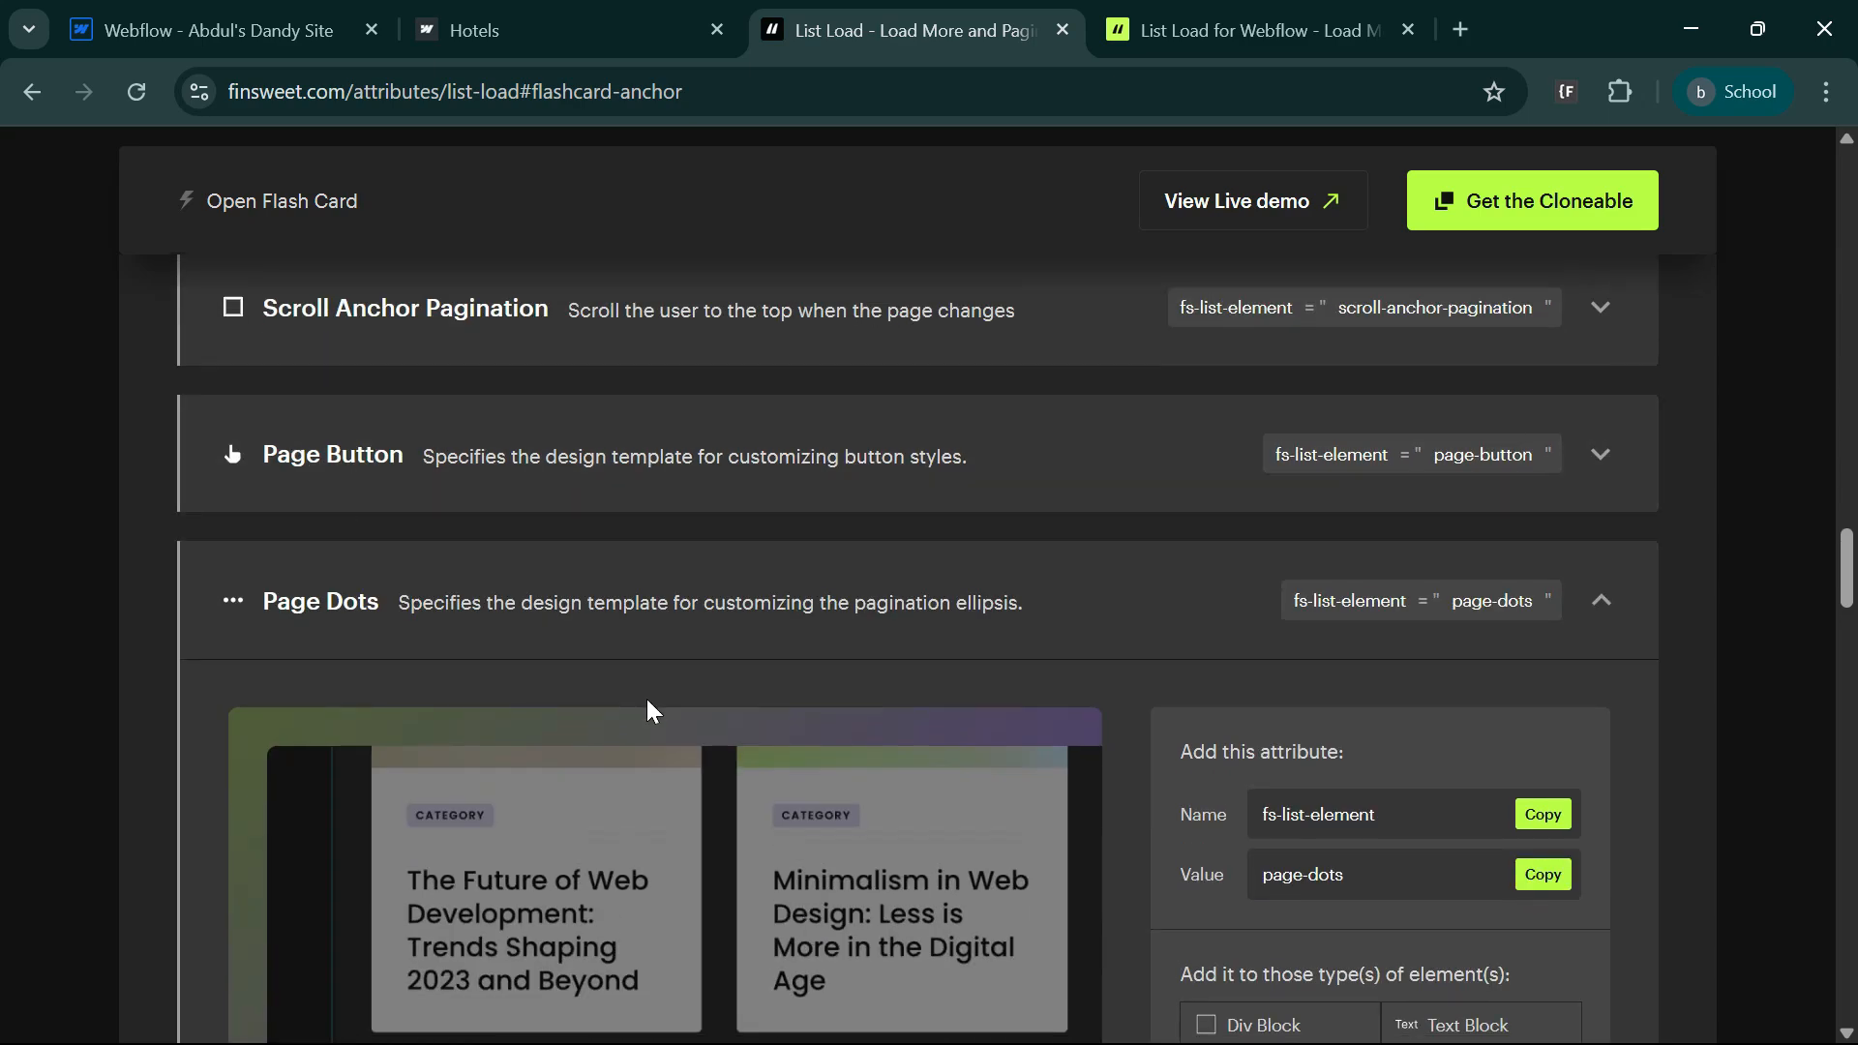
pyautogui.scroll(-2, 646, 708)
pyautogui.click(271, 12)
pyautogui.press('z')
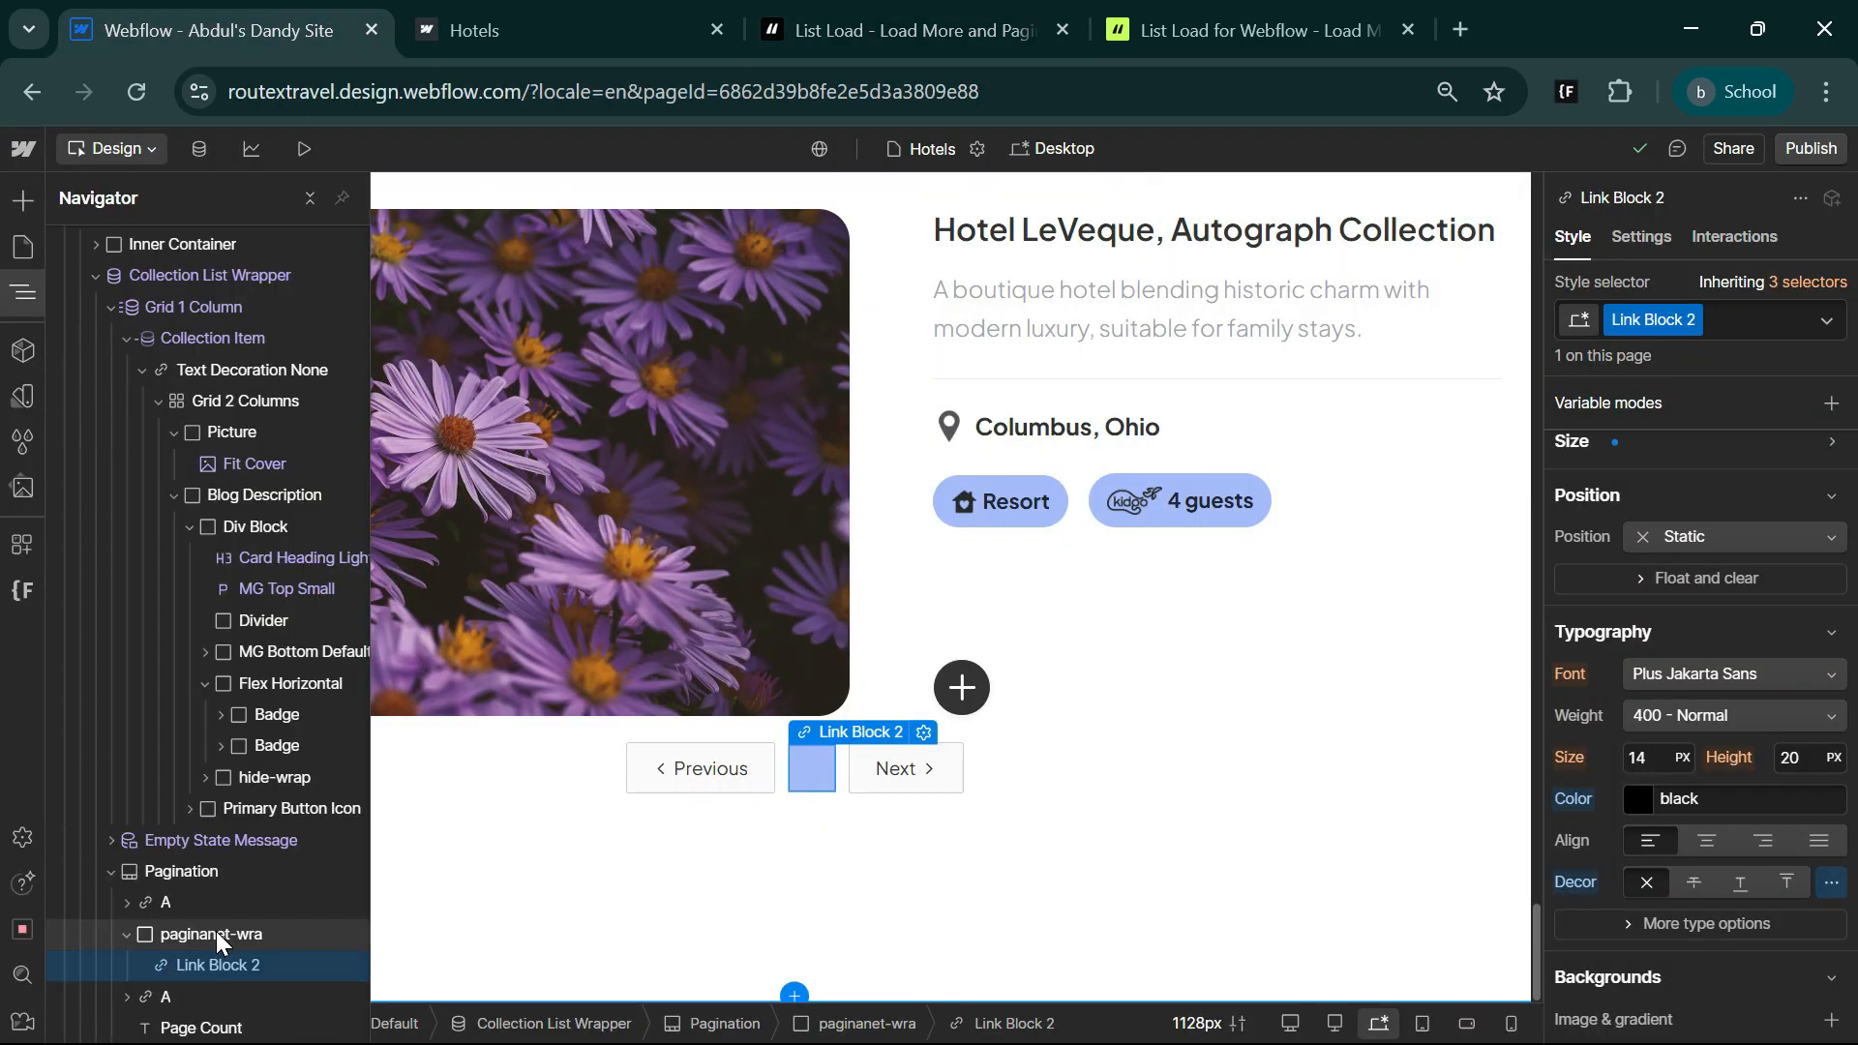
pyautogui.click(217, 934)
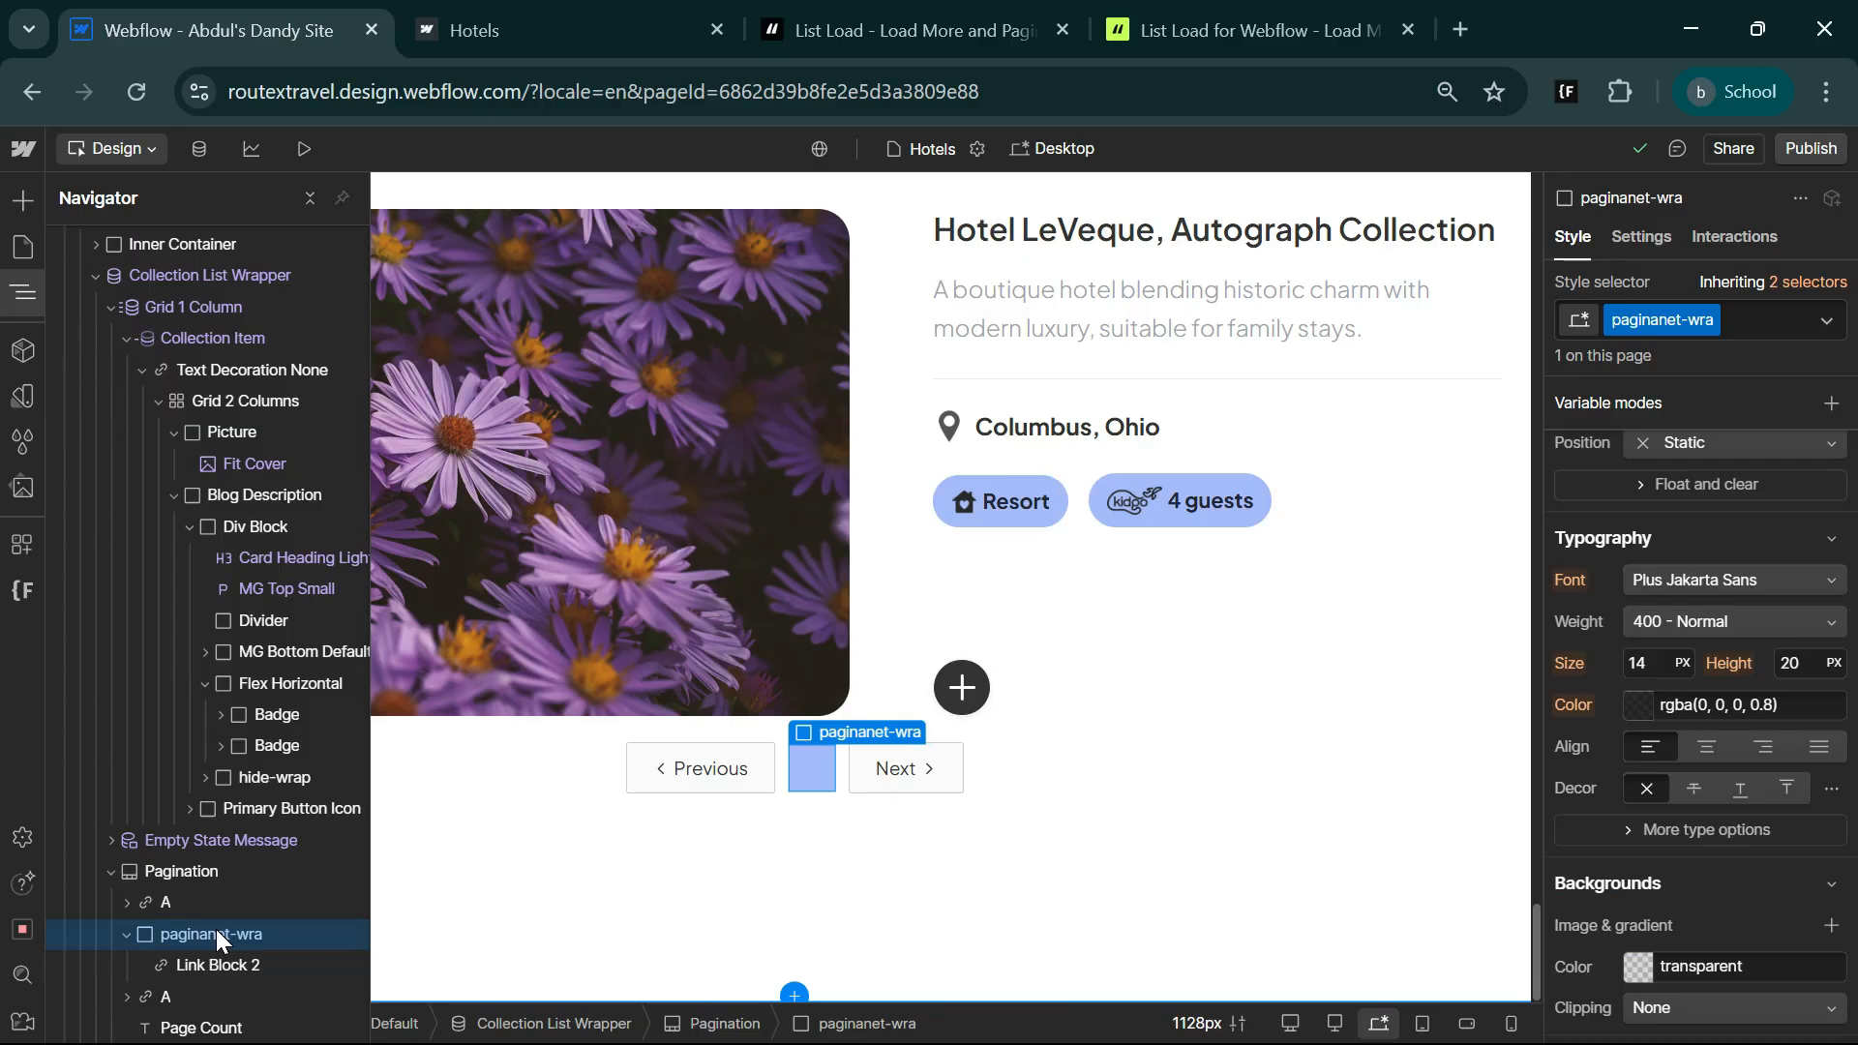
pyautogui.hotkey('ctrl', 'e')
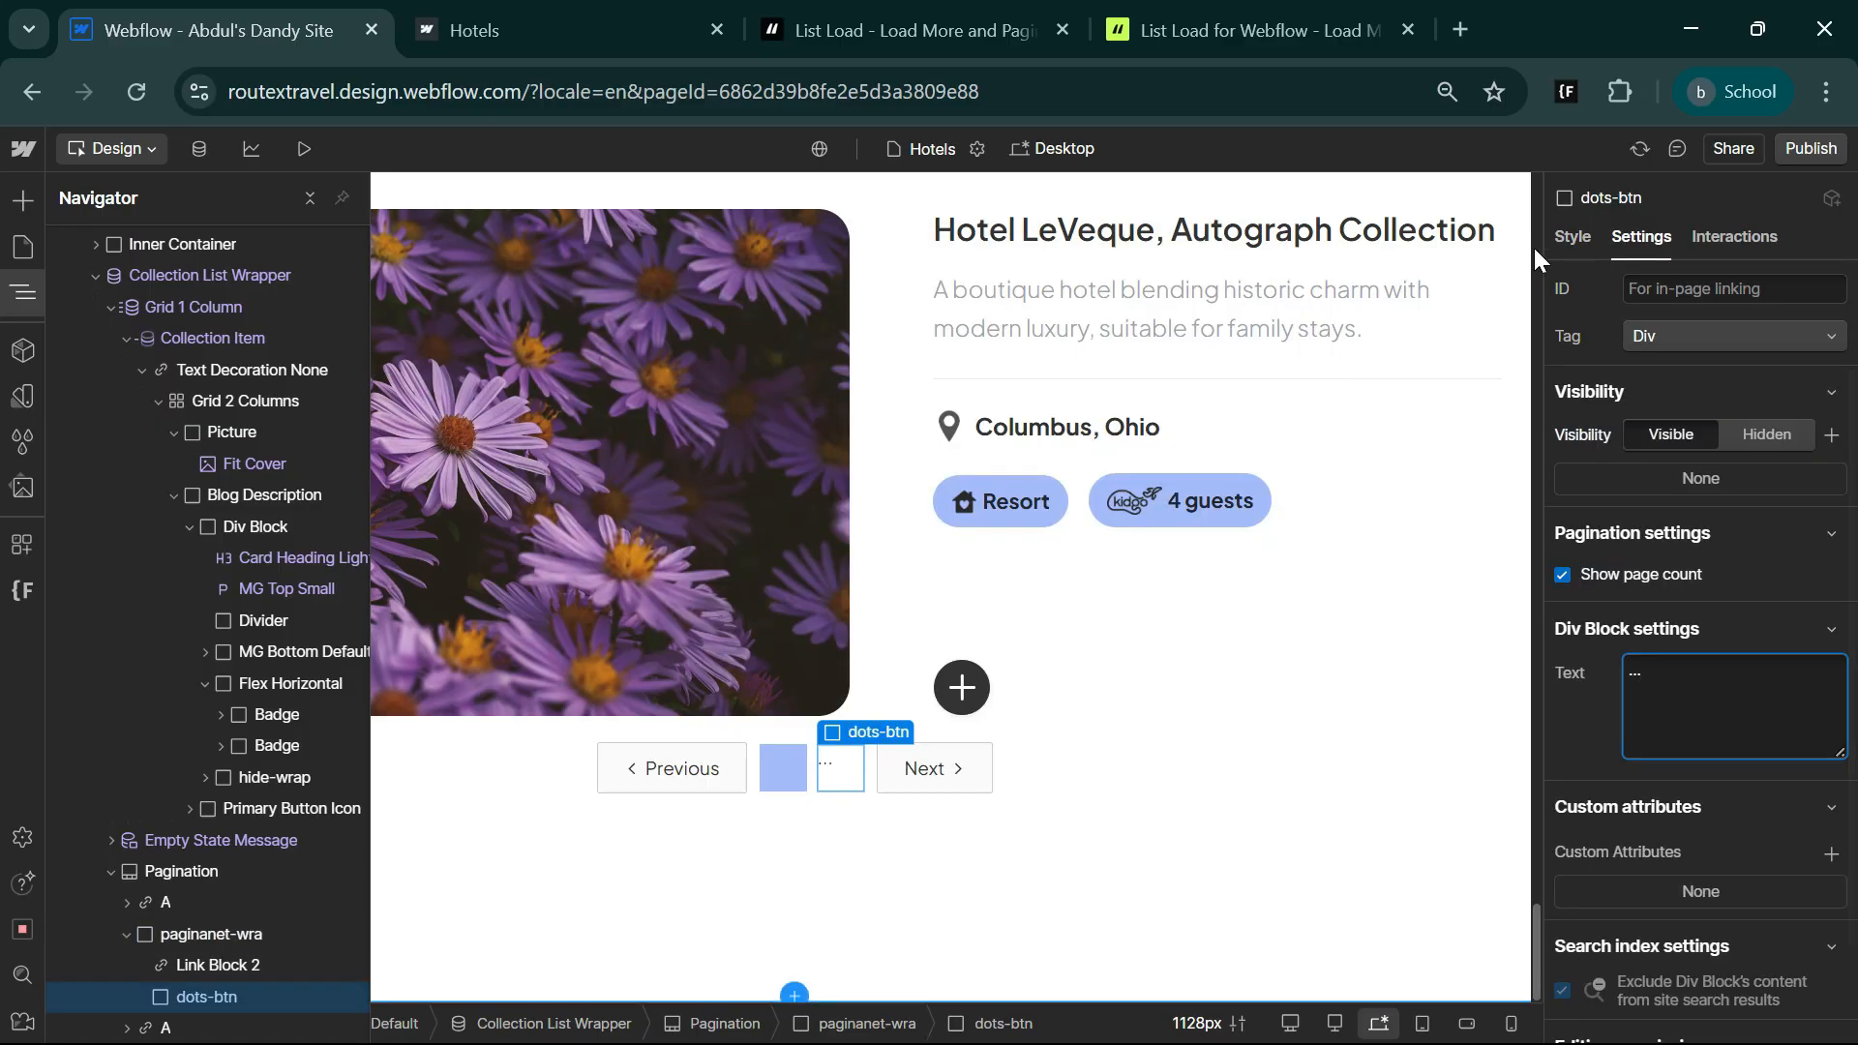
# - Set the dots-btn Div Block's display to Flex and centre its content on both axes
pyautogui.click(1571, 241)
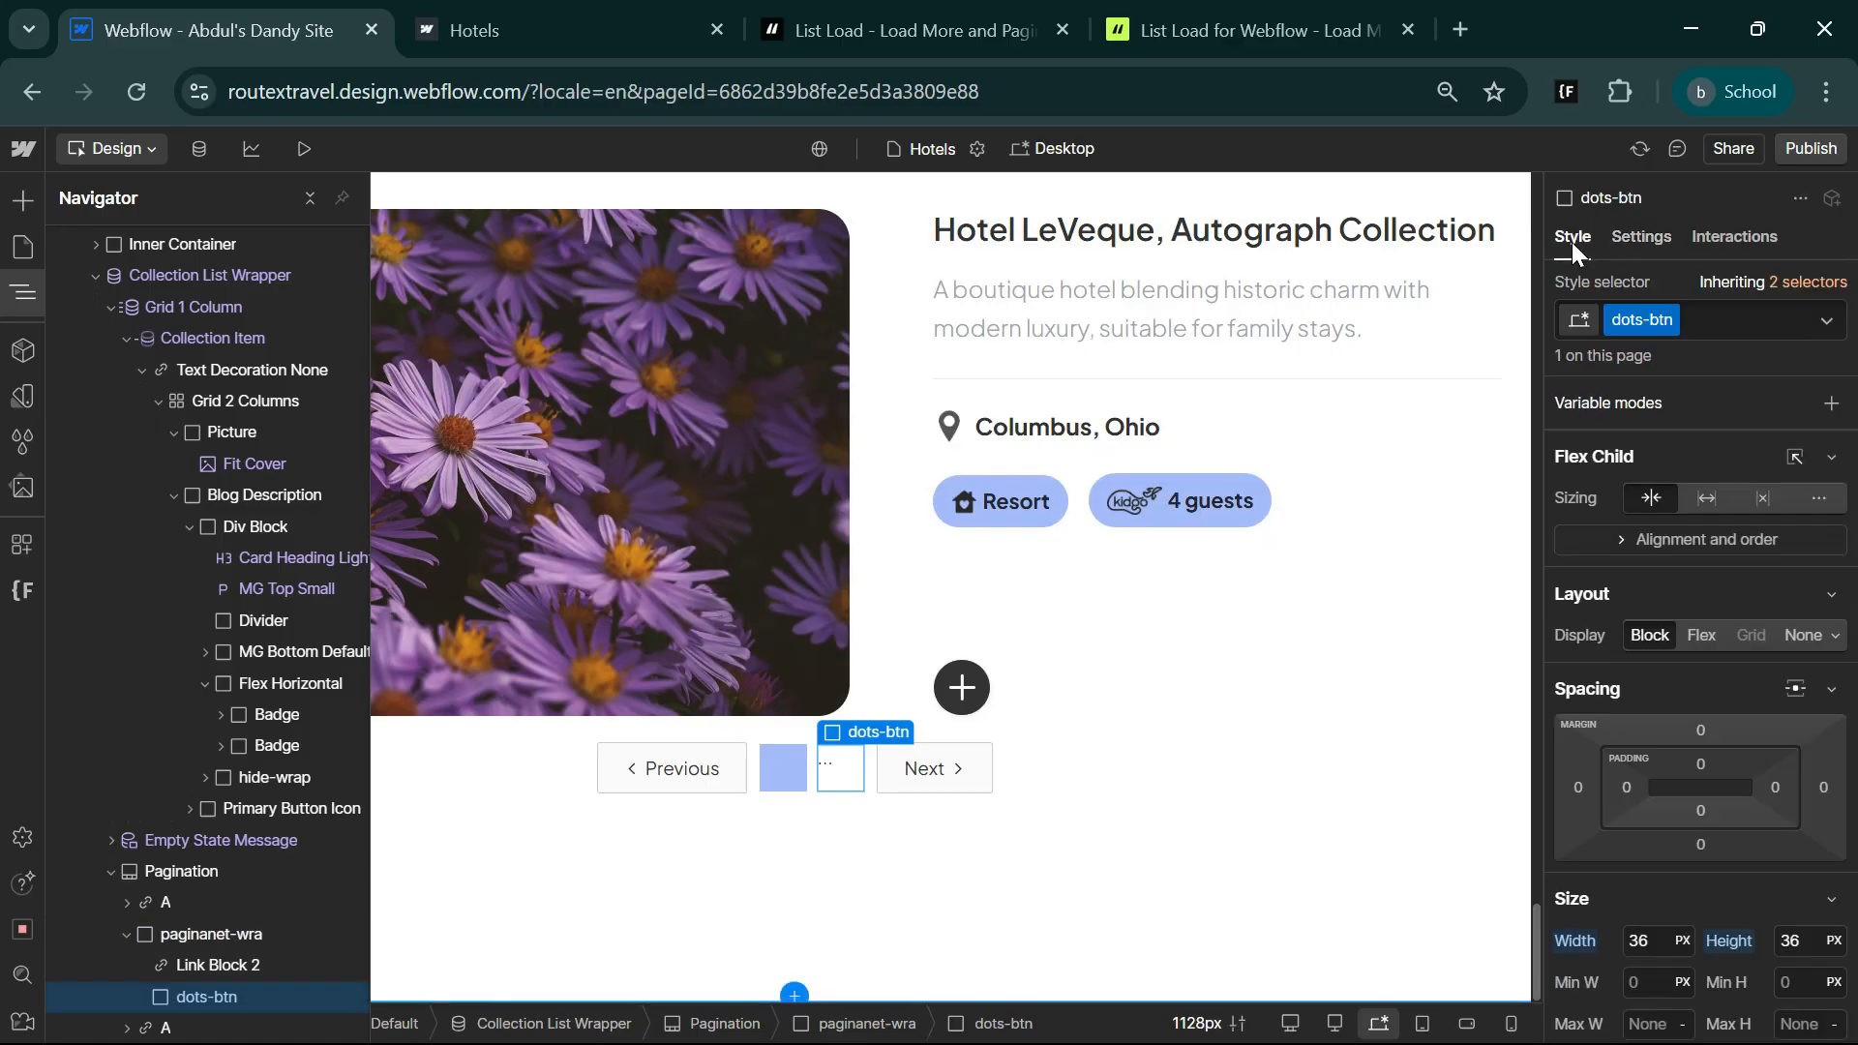
pyautogui.click(1705, 636)
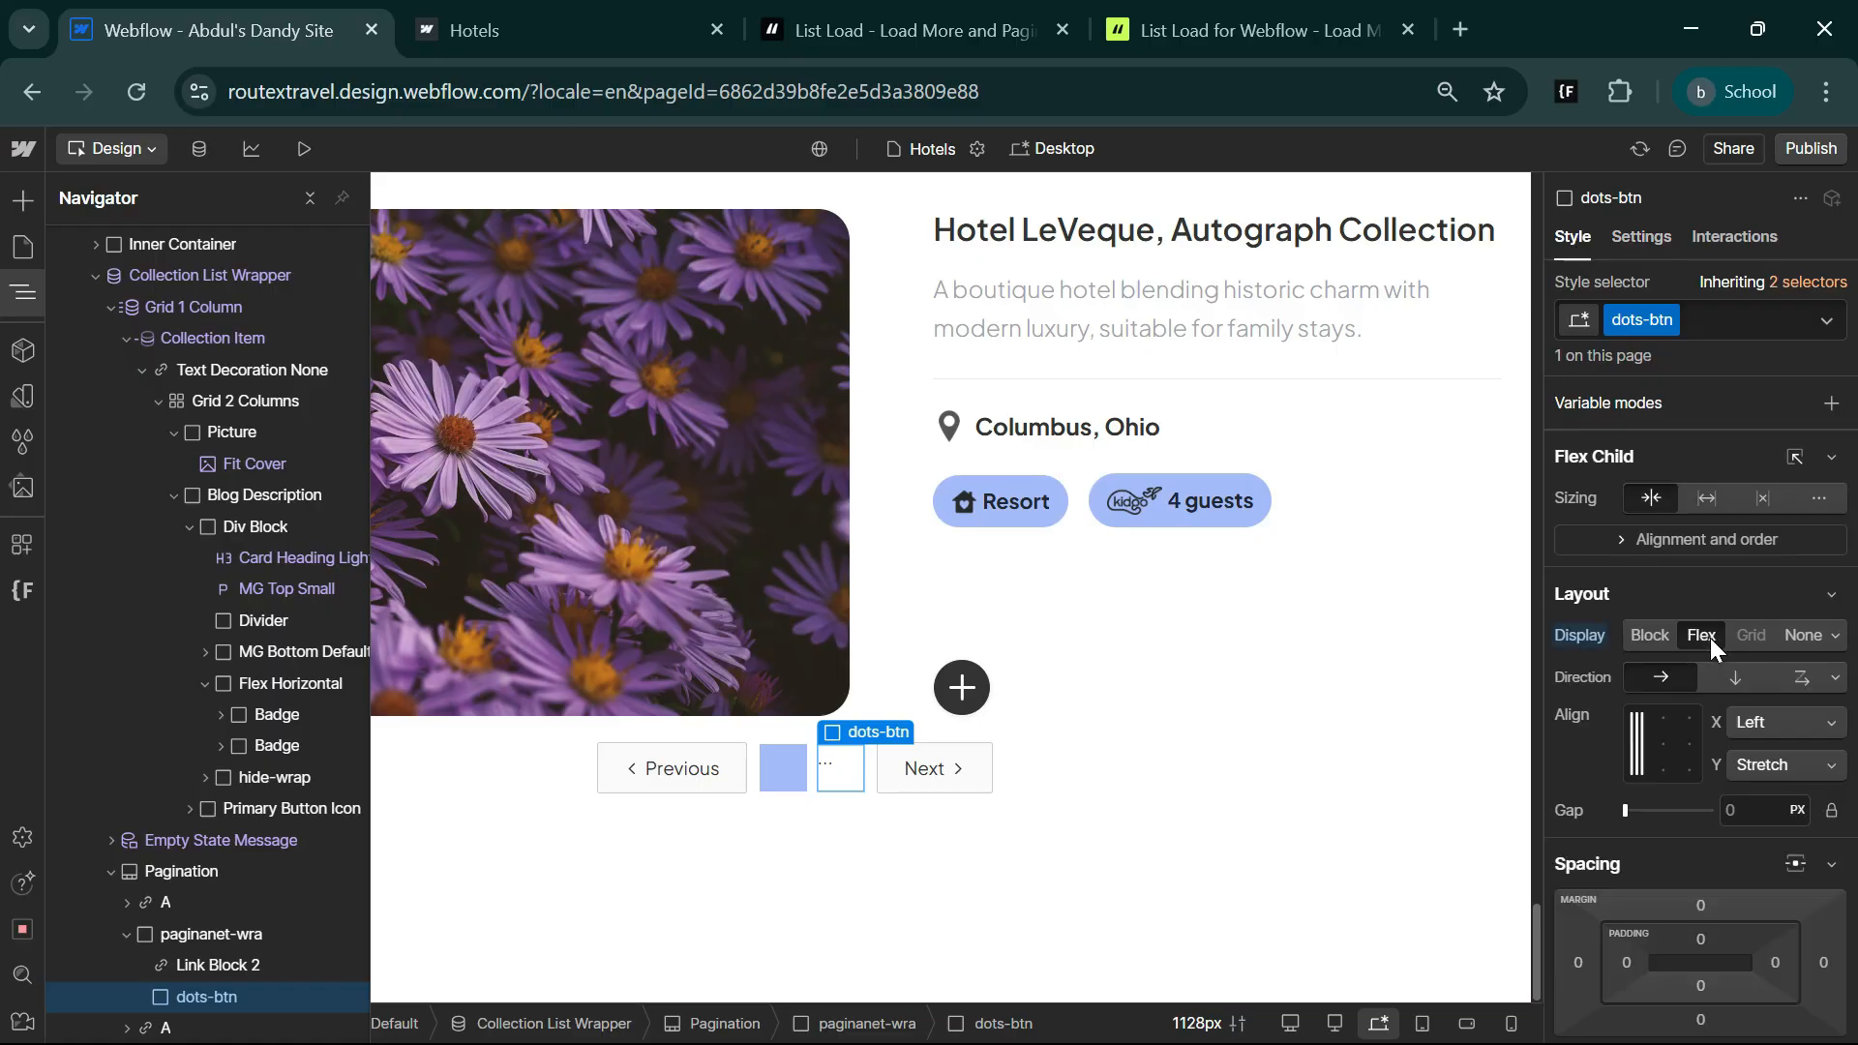
pyautogui.click(1666, 742)
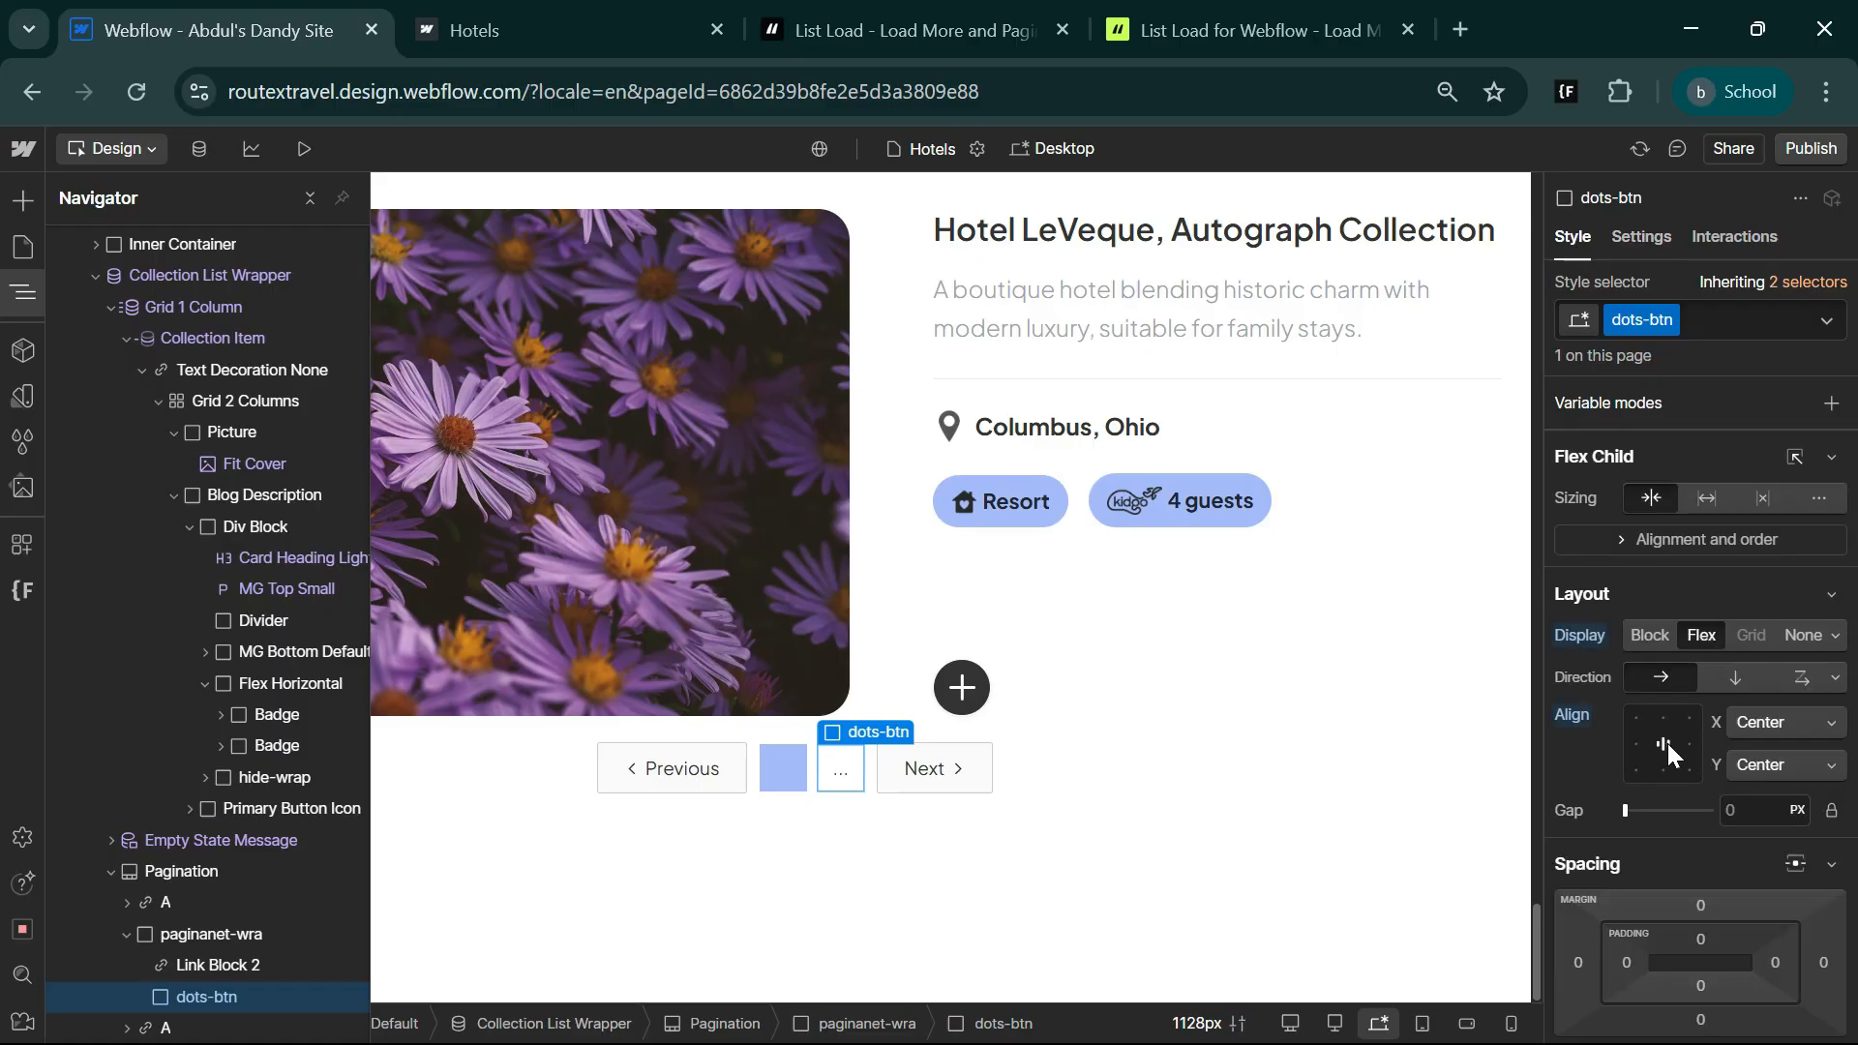
pyautogui.click(868, 774)
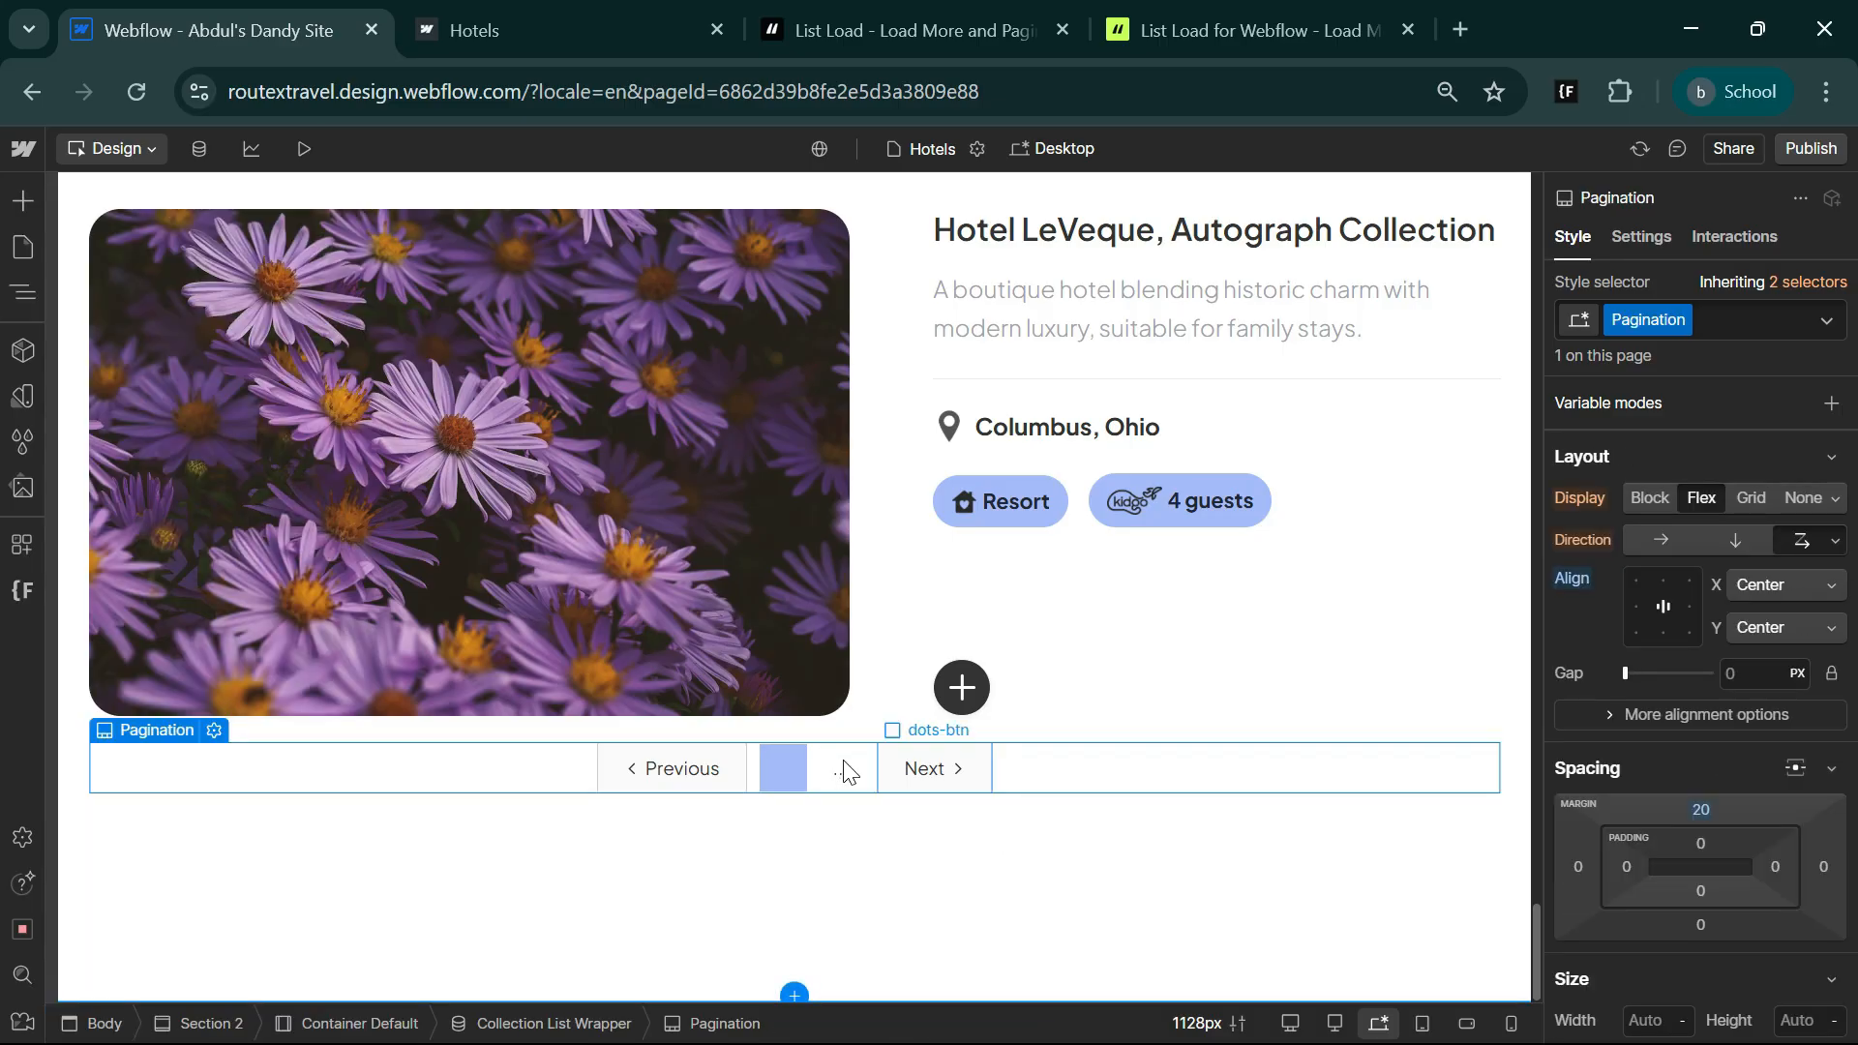
pyautogui.click(845, 768)
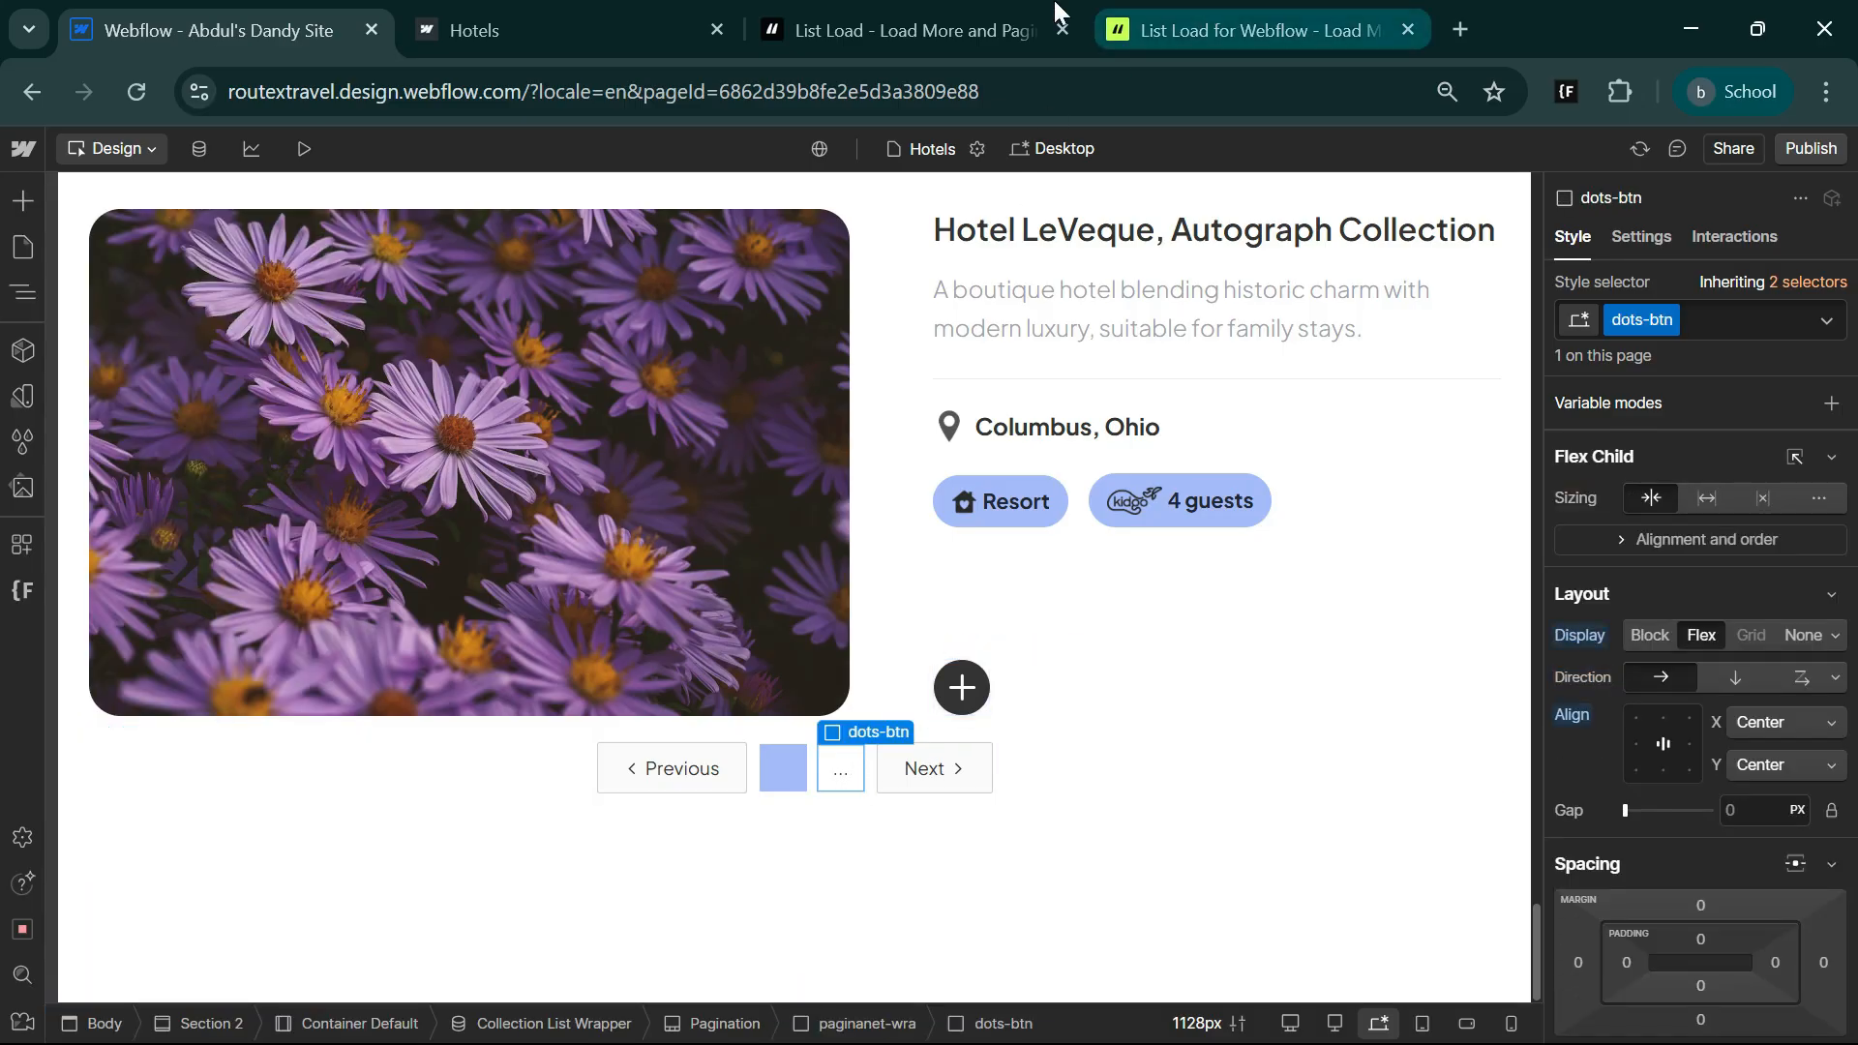
# - Copy the Page Dots attribute name from the Finsweet docs and add it to dots-btn as custom attribute fs-list-element
pyautogui.click(947, 14)
pyautogui.click(1542, 579)
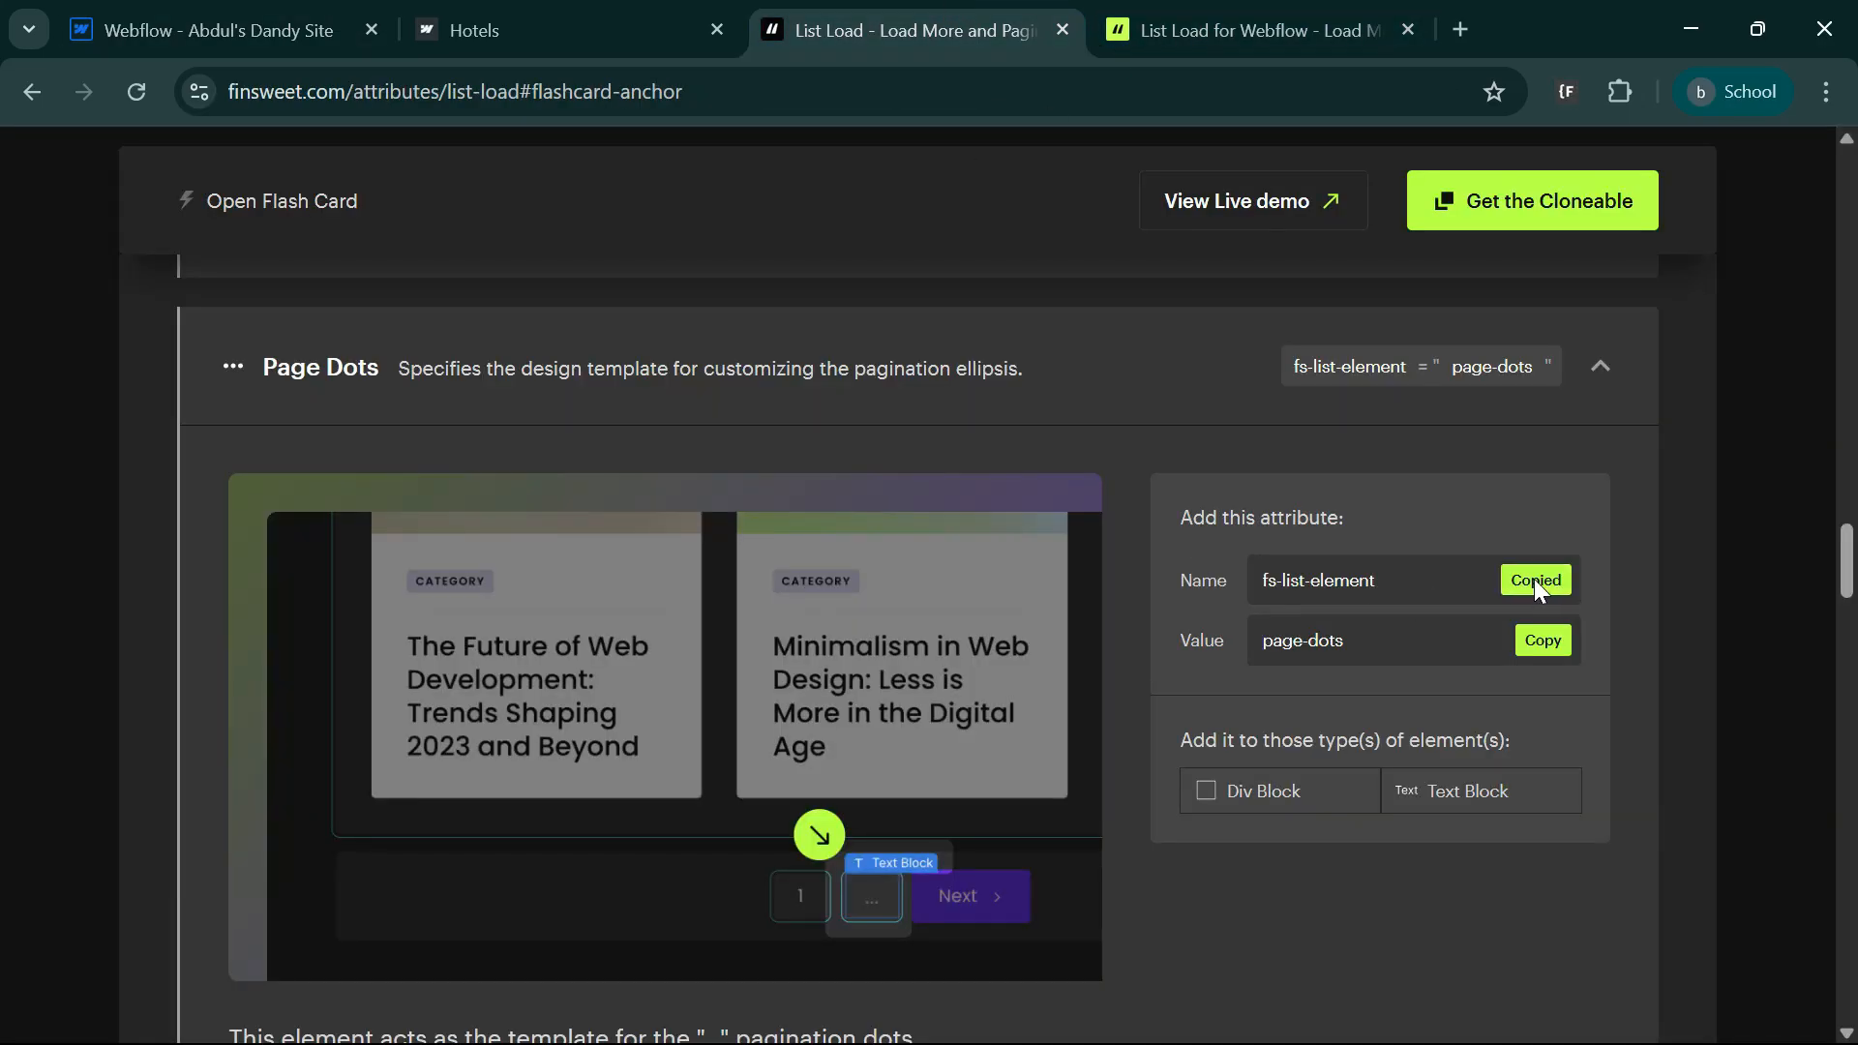
pyautogui.click(212, 30)
pyautogui.click(1645, 240)
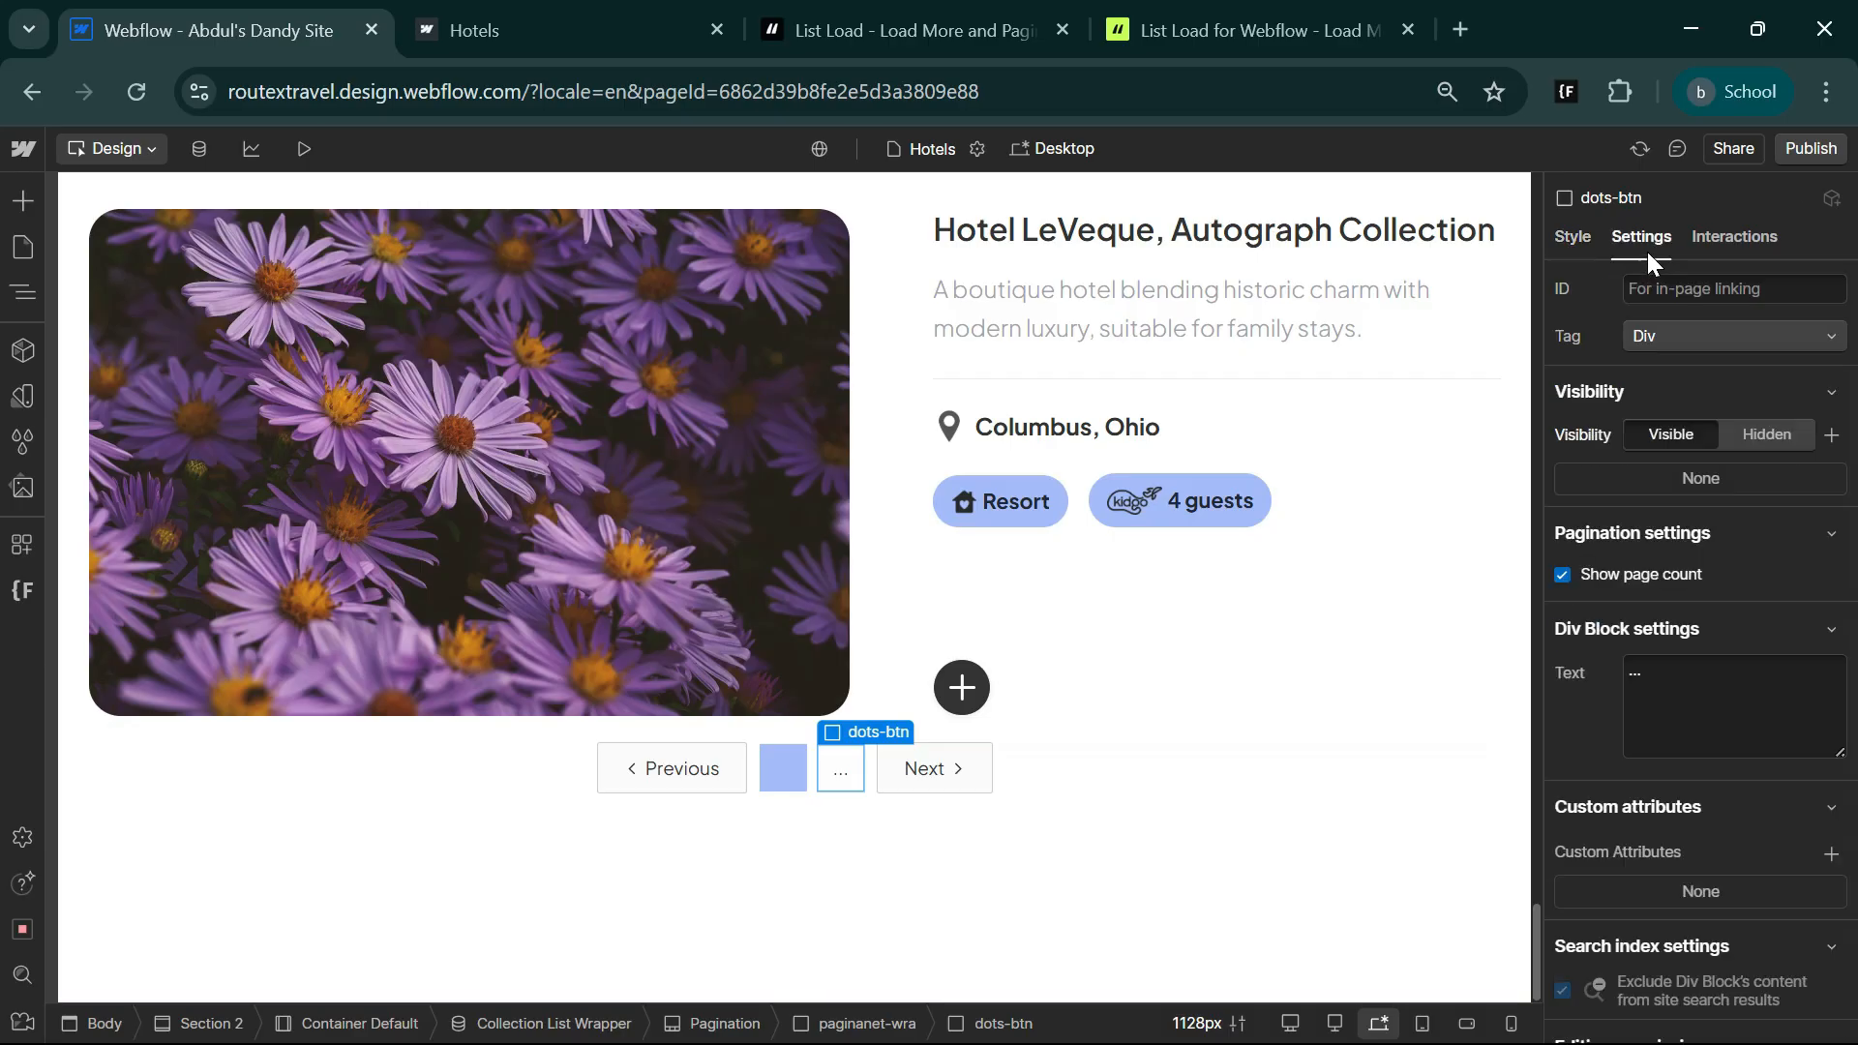
pyautogui.scroll(-1, 1749, 885)
pyautogui.scroll(-1, 1741, 920)
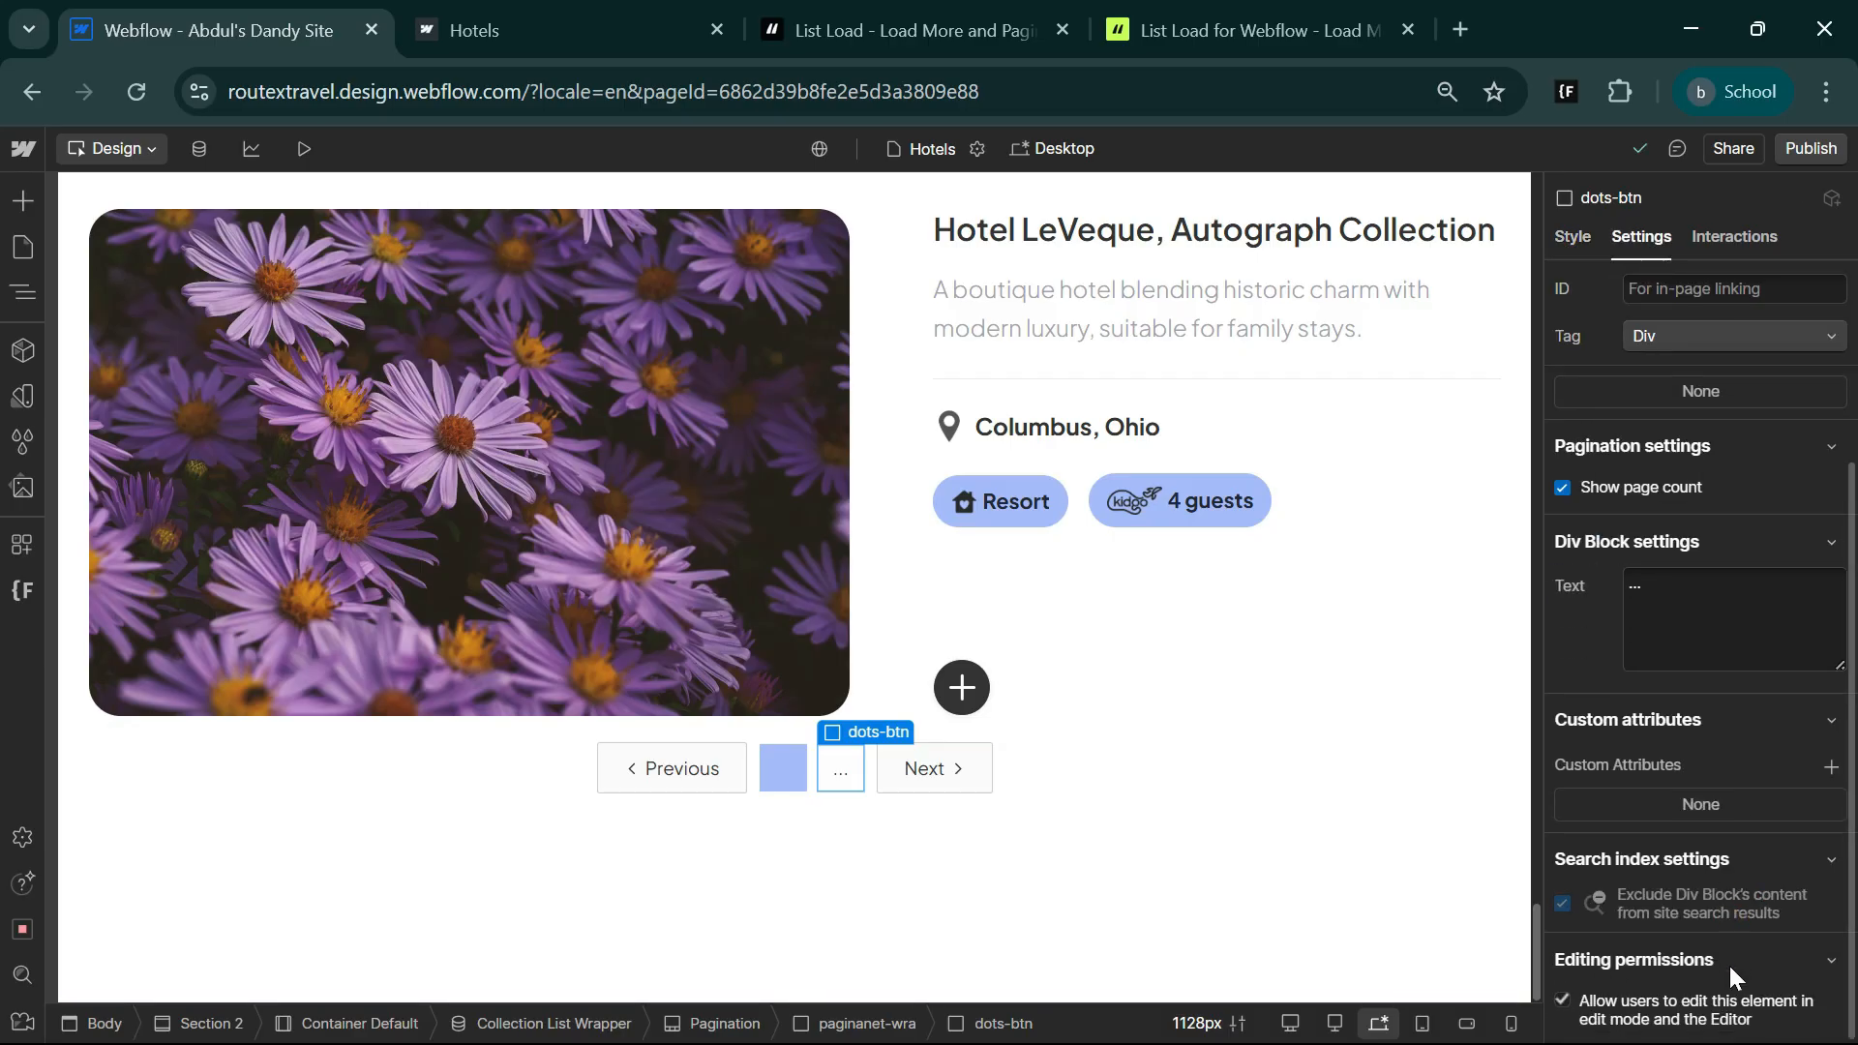
pyautogui.click(1829, 774)
pyautogui.hotkey('ctrl', 'v')
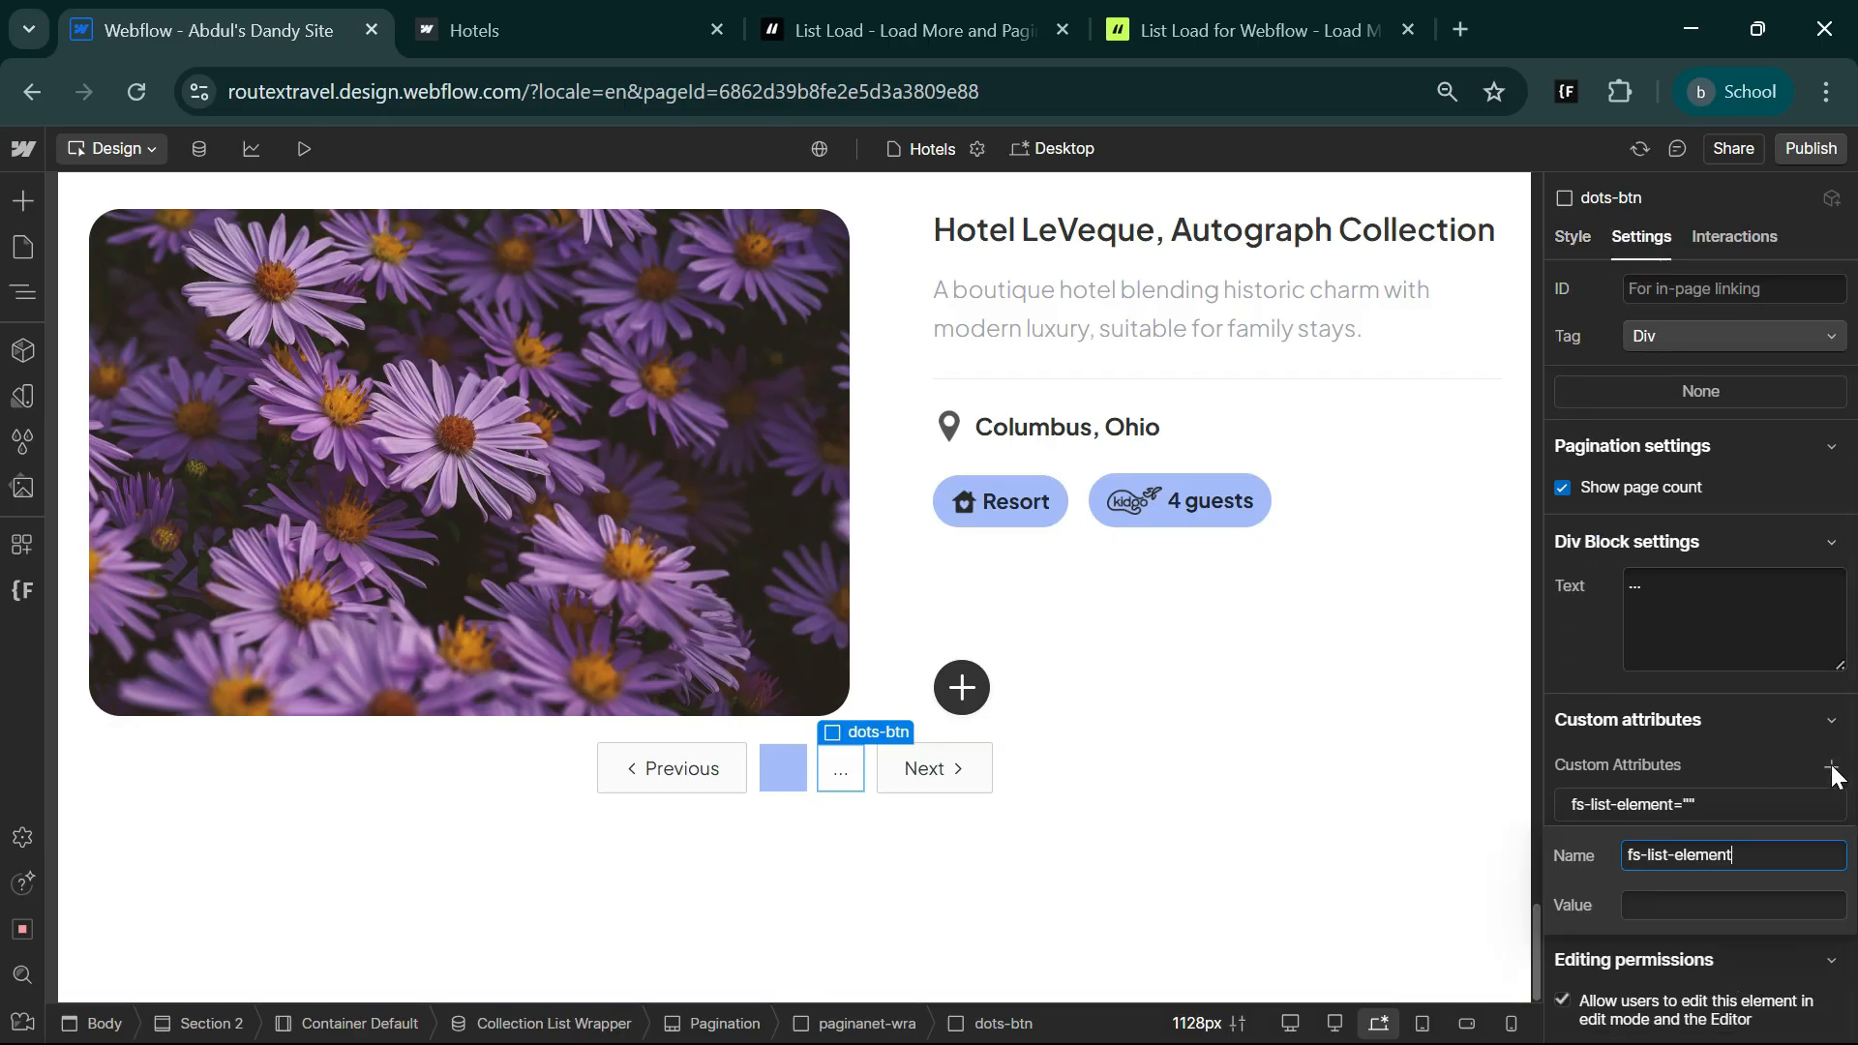
# - Copy the Page Dots value from the Finsweet docs and set the dots-btn attribute's value to page-dots
pyautogui.click(909, 30)
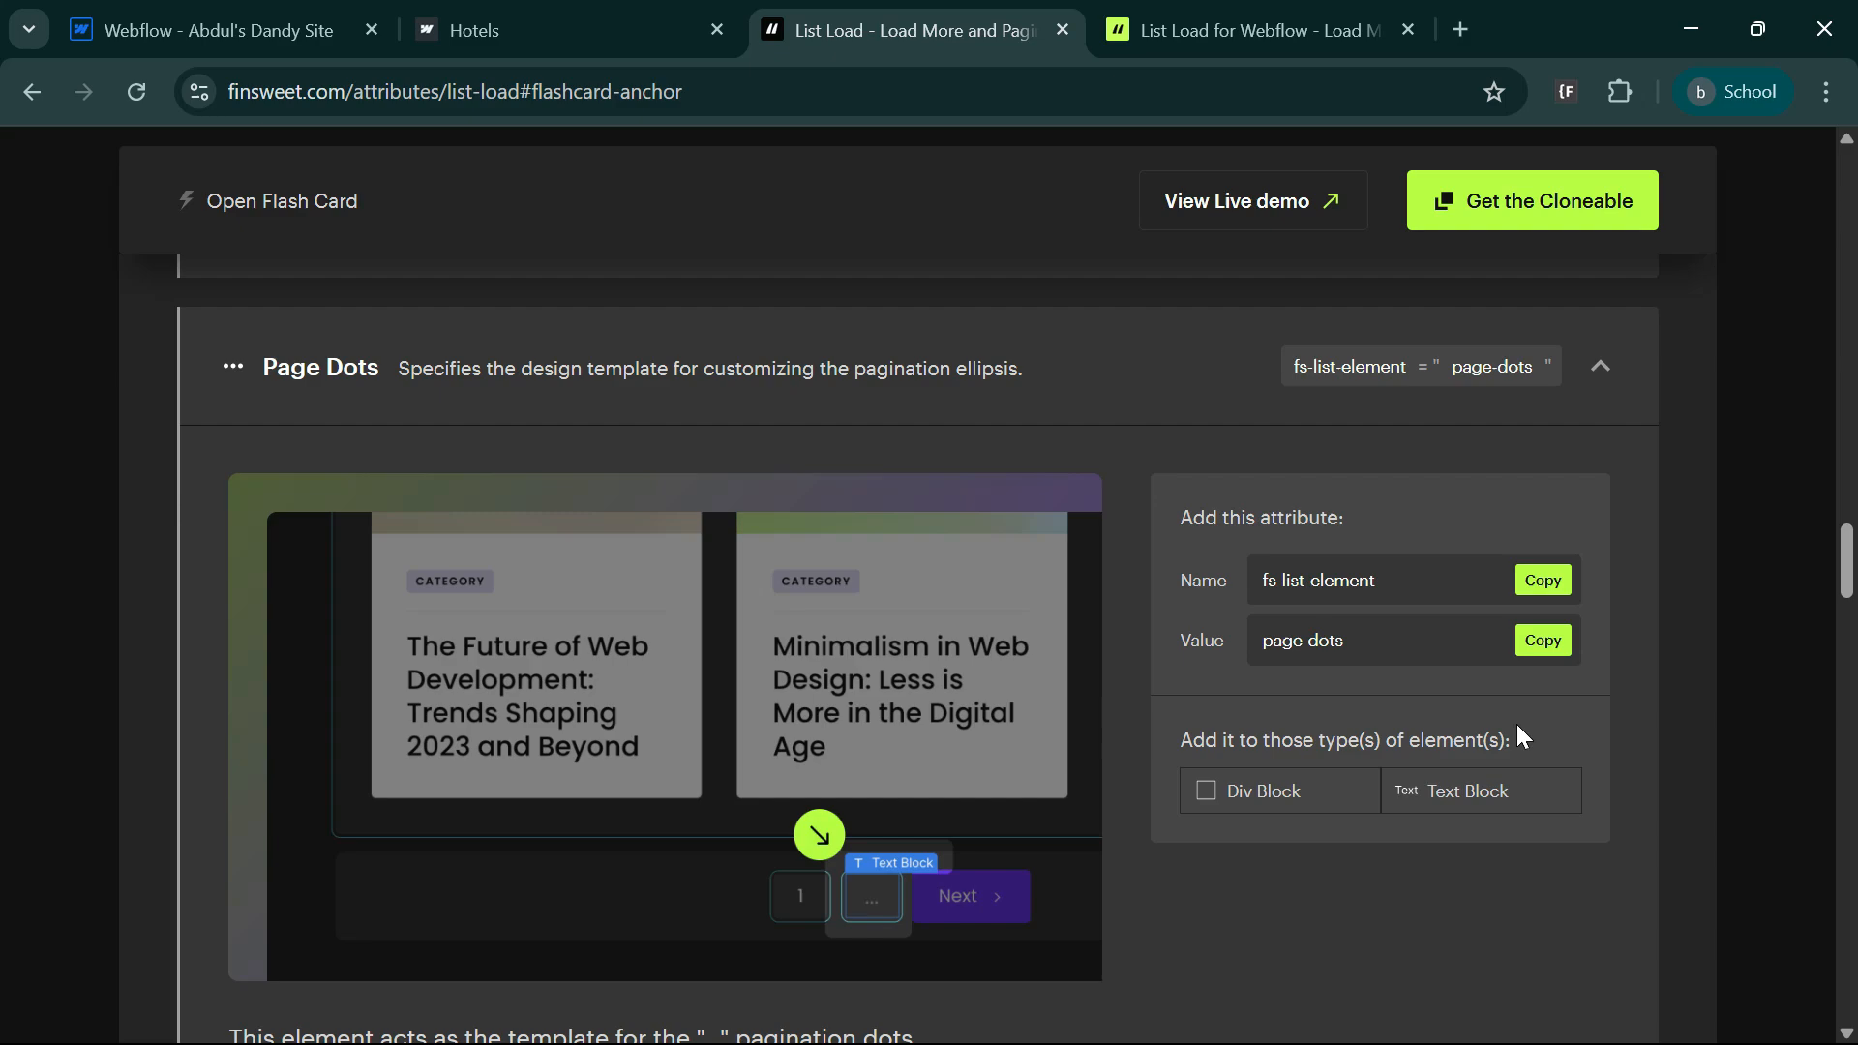
pyautogui.click(1548, 643)
pyautogui.click(291, 30)
pyautogui.press('Tab')
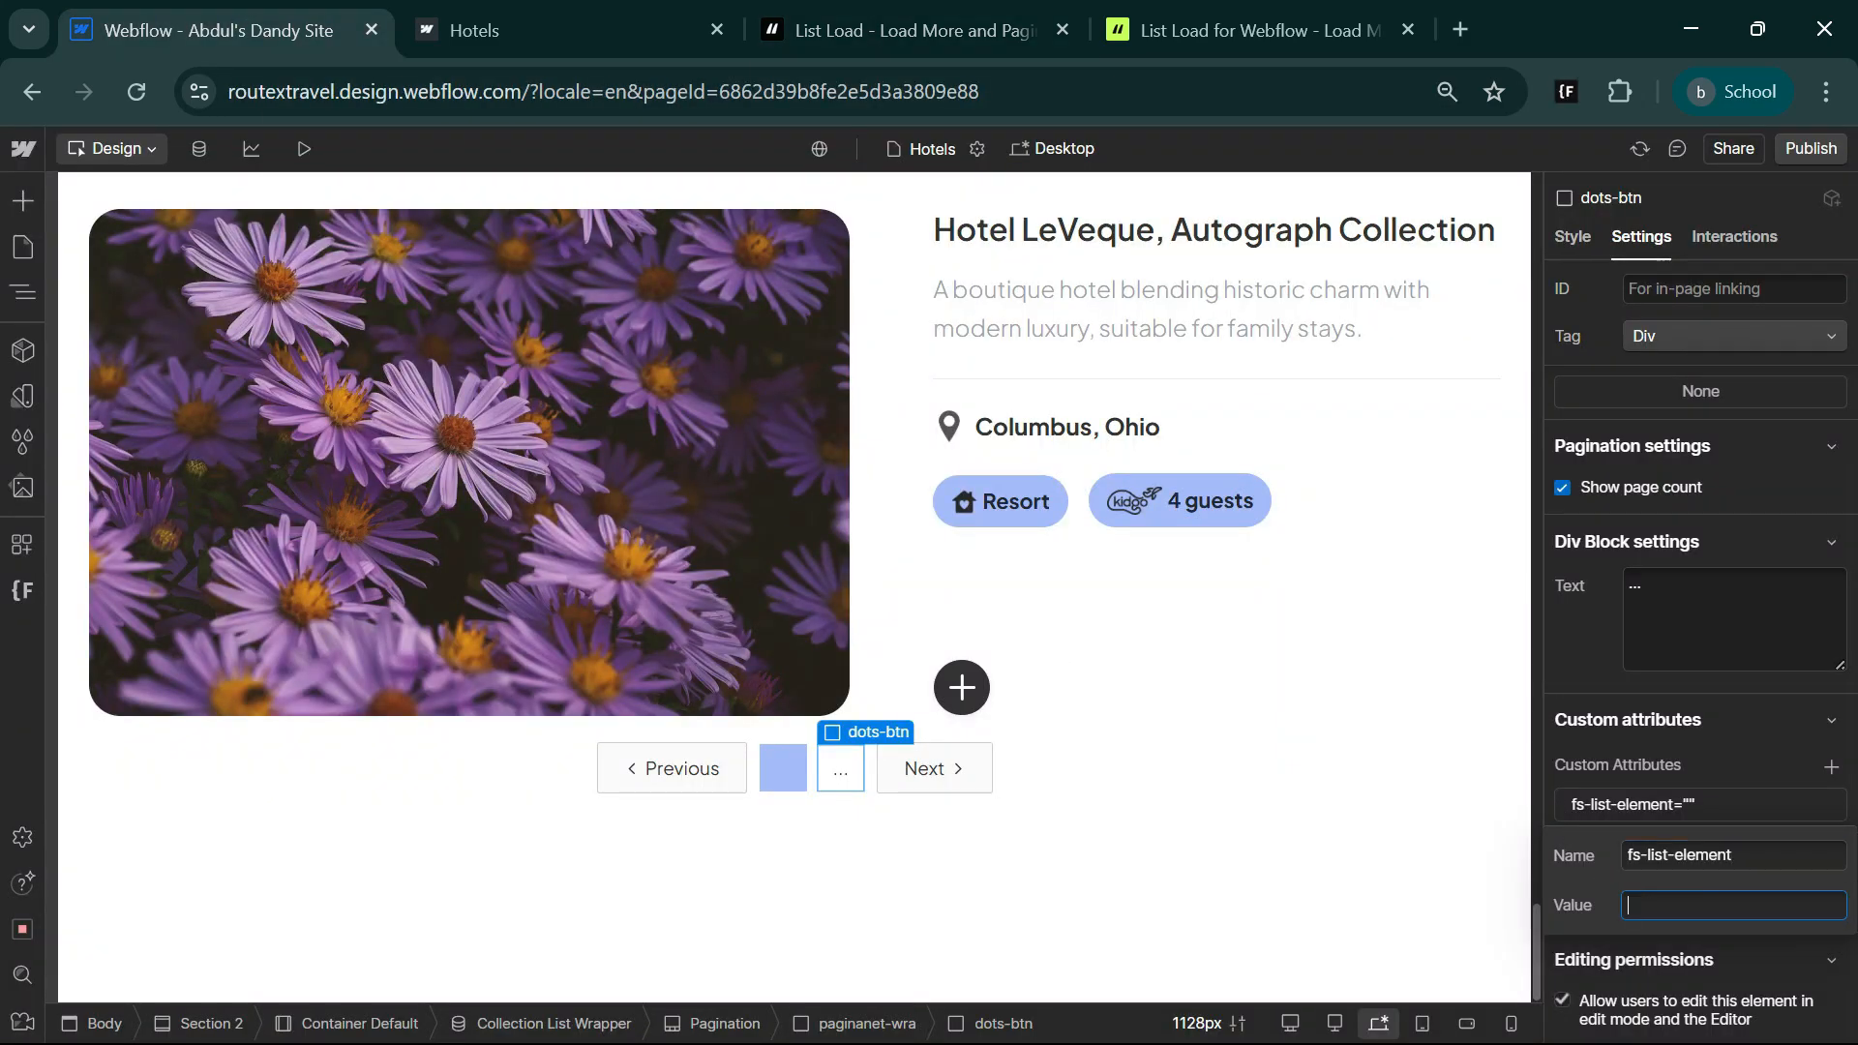
pyautogui.hotkey('ctrl', 'v')
# - Publish the site to the staging domain and check the pagination dots on the live Hotels page
pyautogui.click(1807, 147)
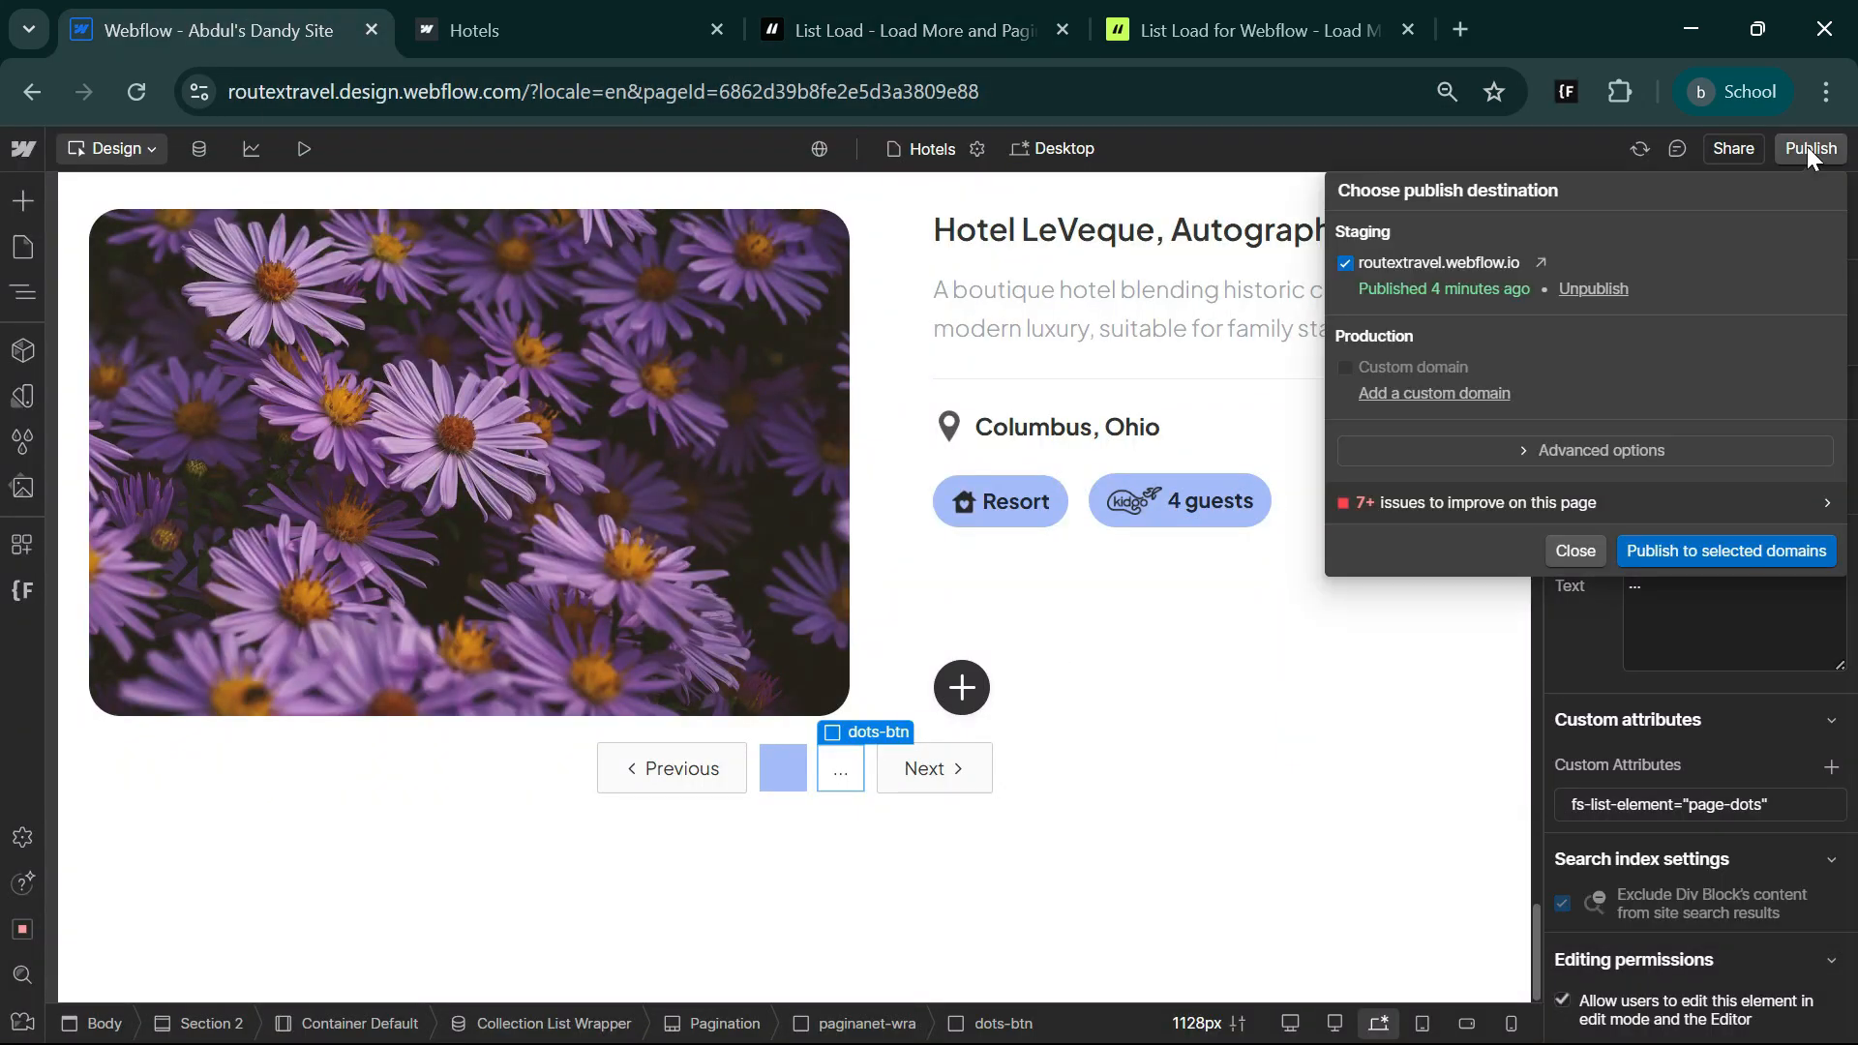
pyautogui.click(1685, 542)
pyautogui.hotkey('ctrl', 'Tab')
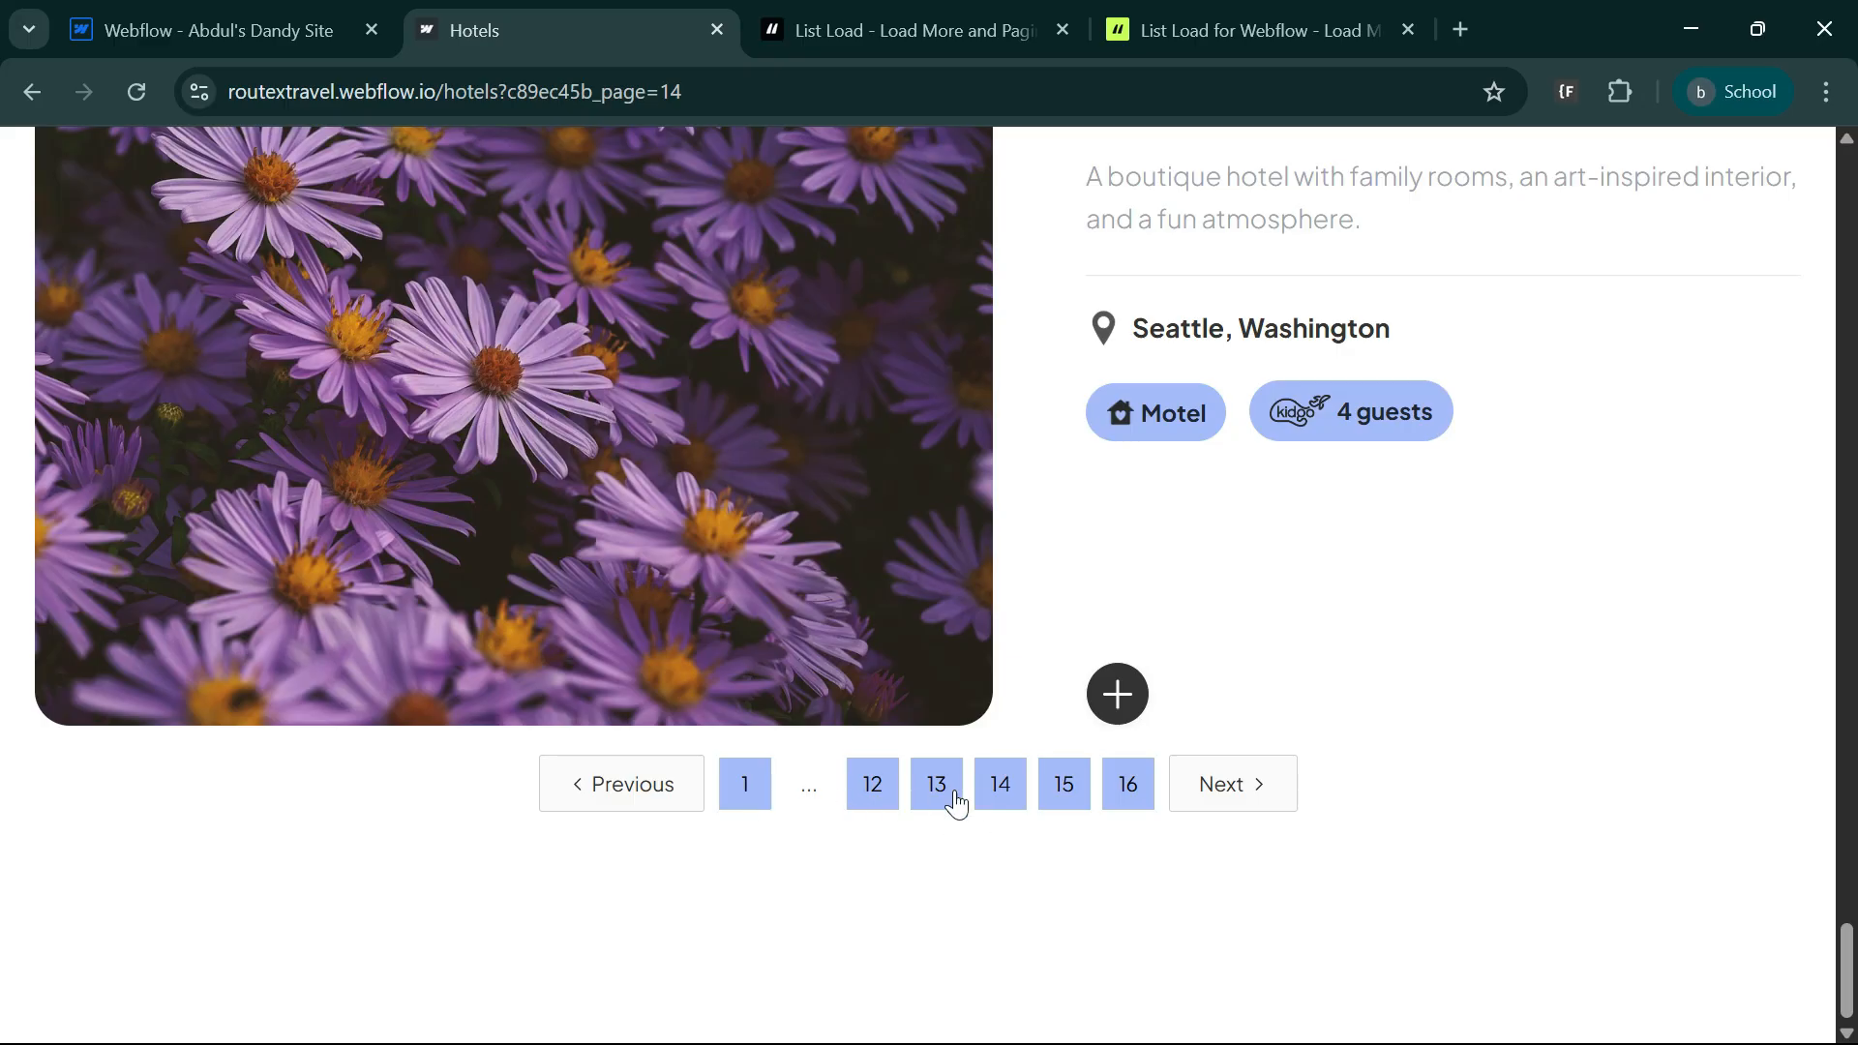
# - Review the Page Boundary setting in the Finsweet docs and open the Pagination example on the List Load demo site
pyautogui.click(924, 11)
pyautogui.scroll(3, 440, 841)
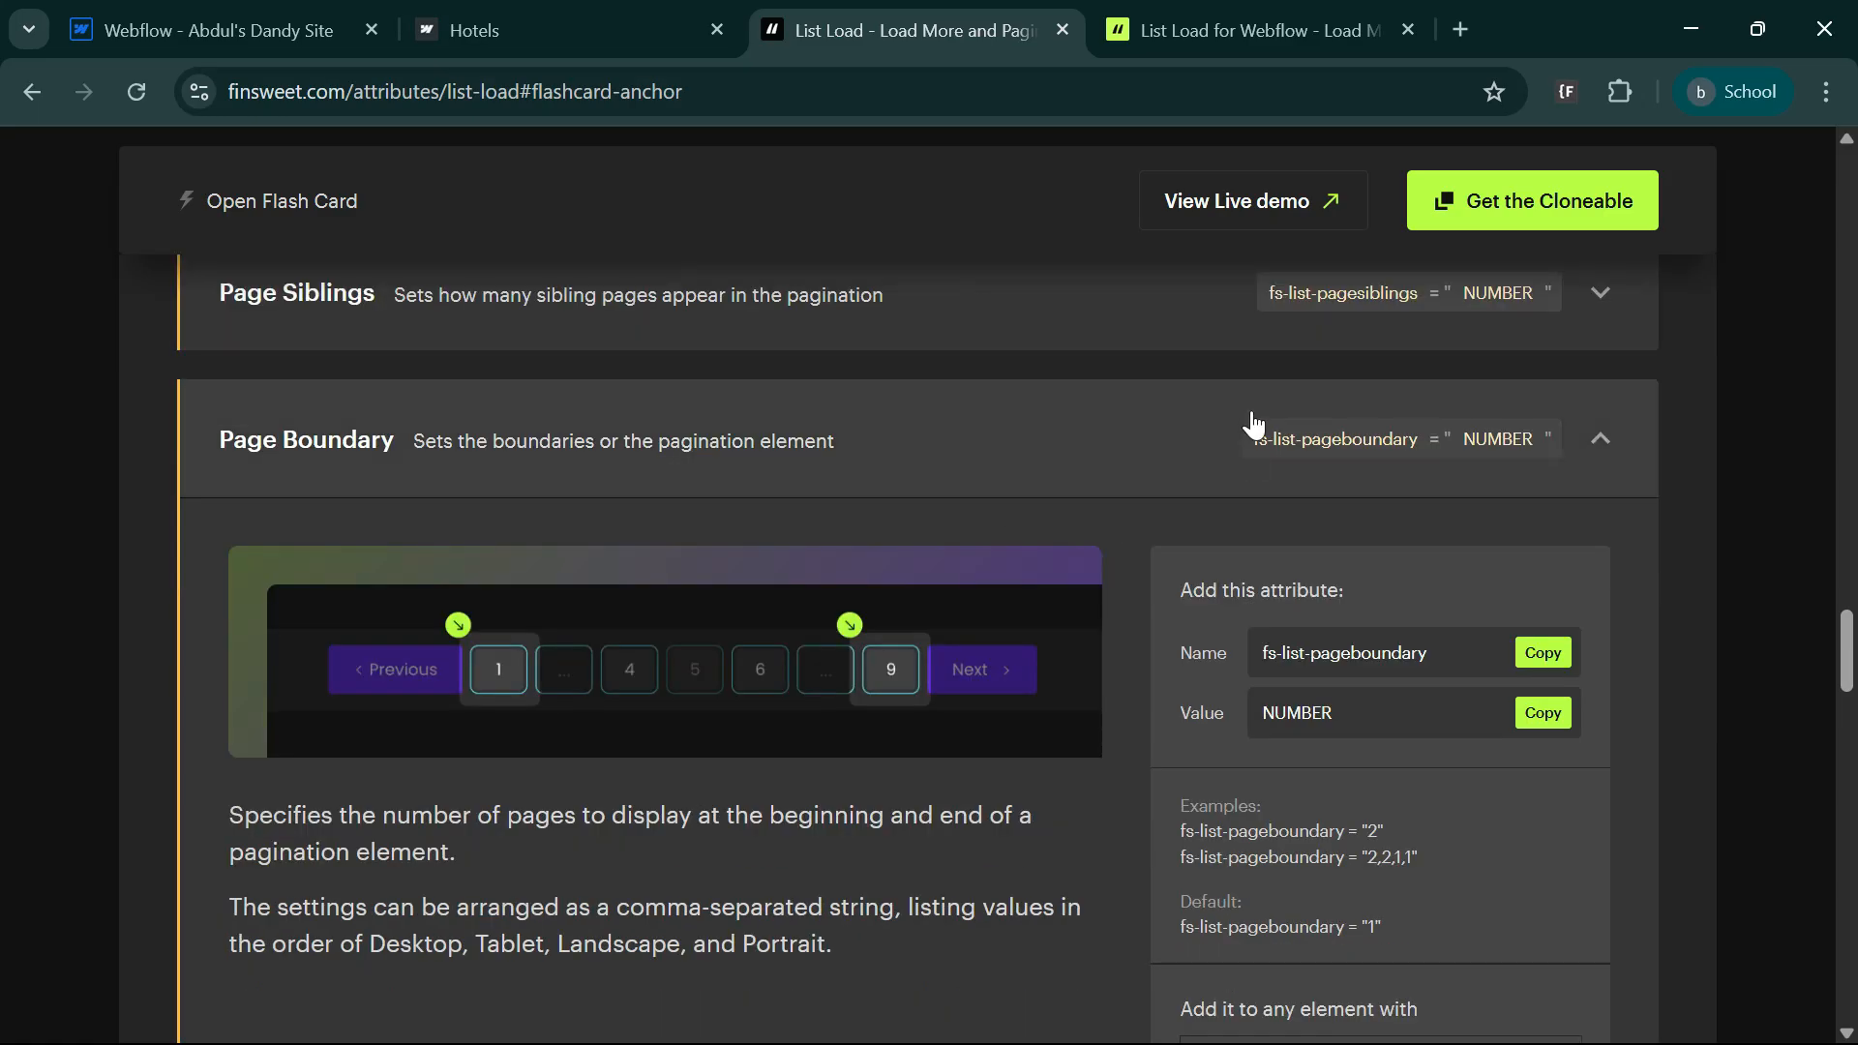
pyautogui.click(1248, 30)
pyautogui.scroll(-6, 1037, 943)
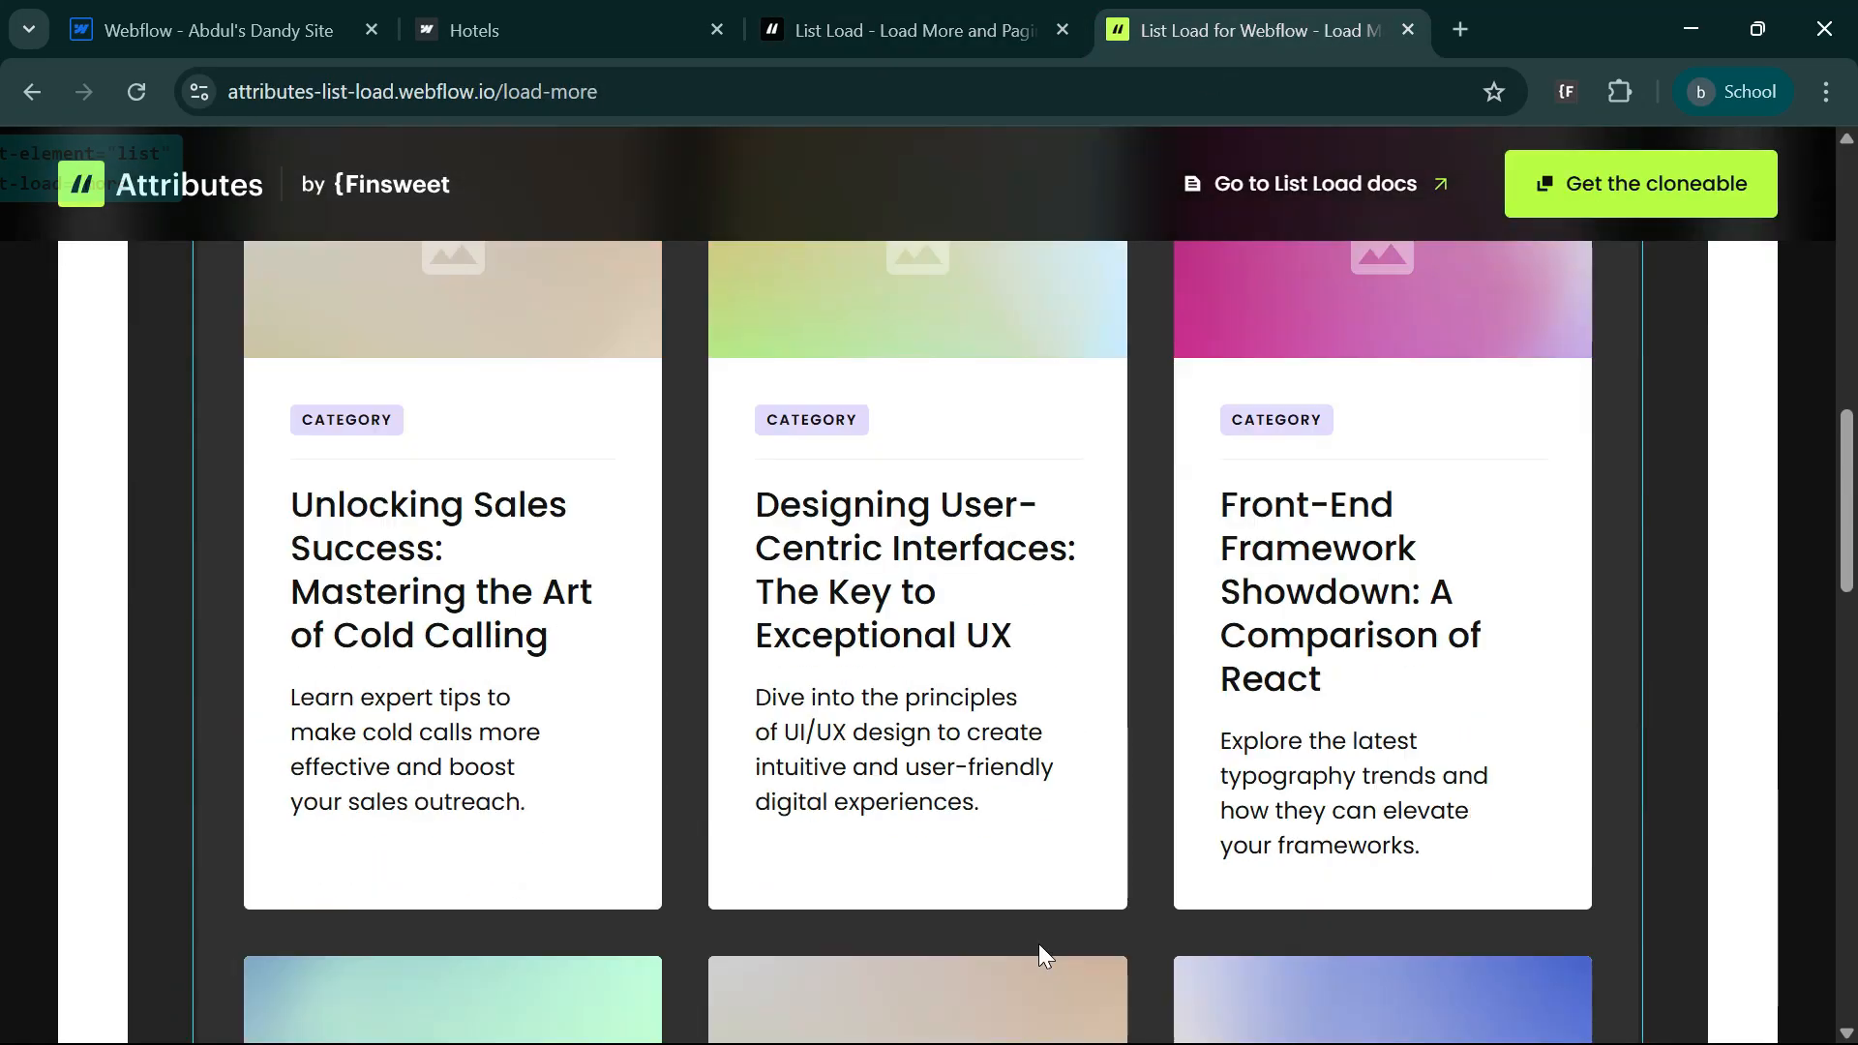
pyautogui.scroll(10, 1016, 929)
pyautogui.click(974, 672)
pyautogui.scroll(-5, 109, 736)
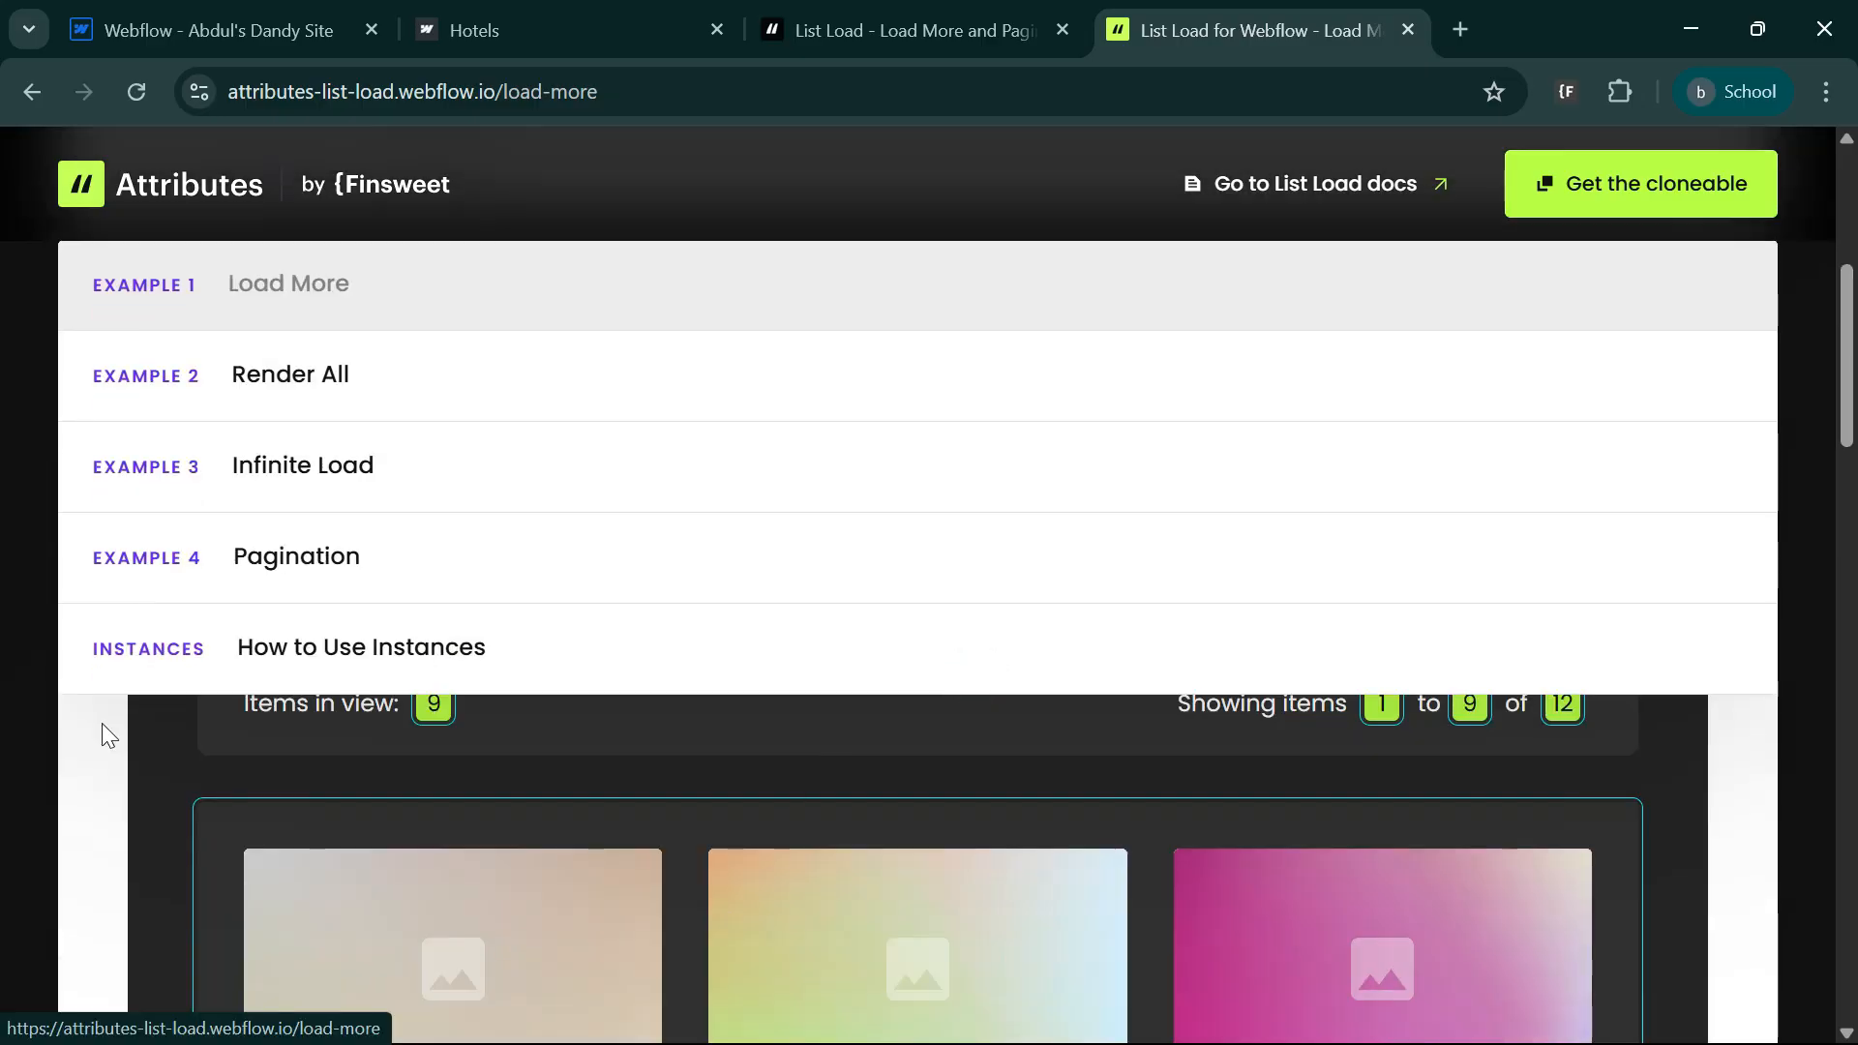
pyautogui.click(489, 557)
pyautogui.scroll(-5, 883, 856)
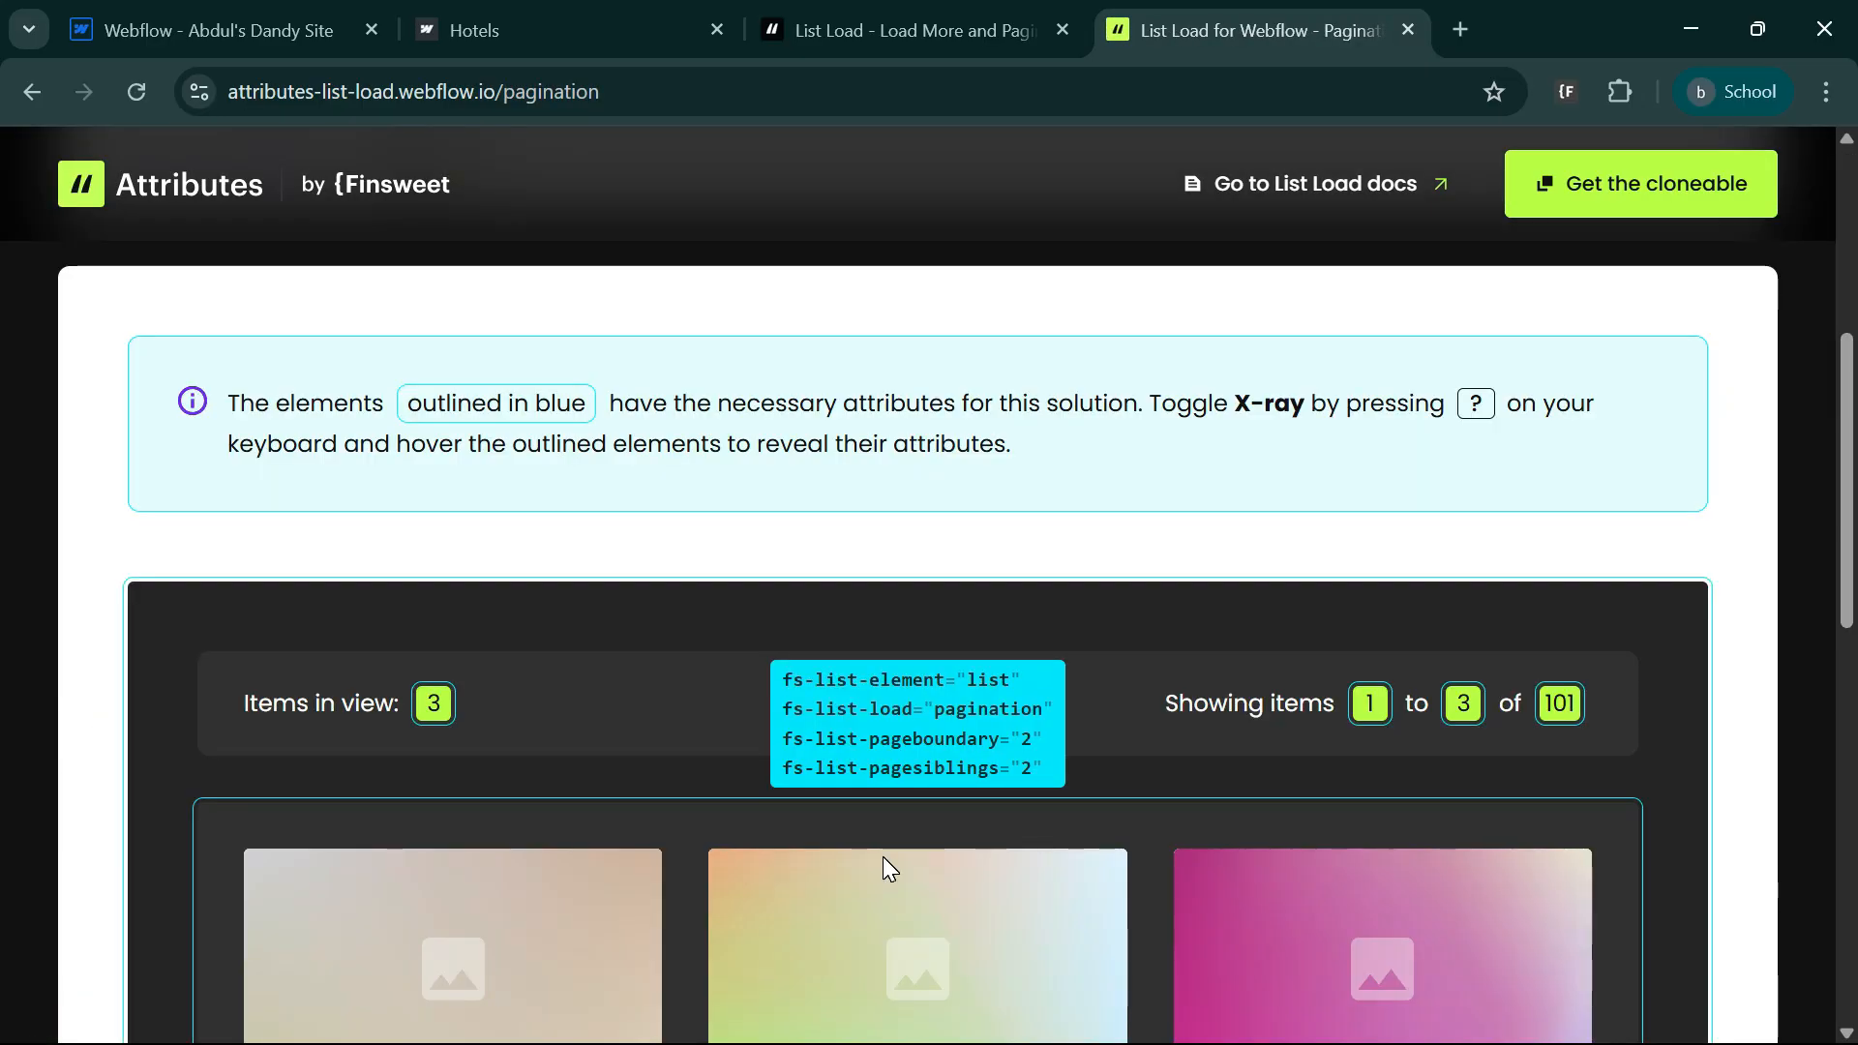
# - Compare the demo list's page boundary and sibling attributes with its pagination row, and test page button 8
pyautogui.scroll(-10, 882, 856)
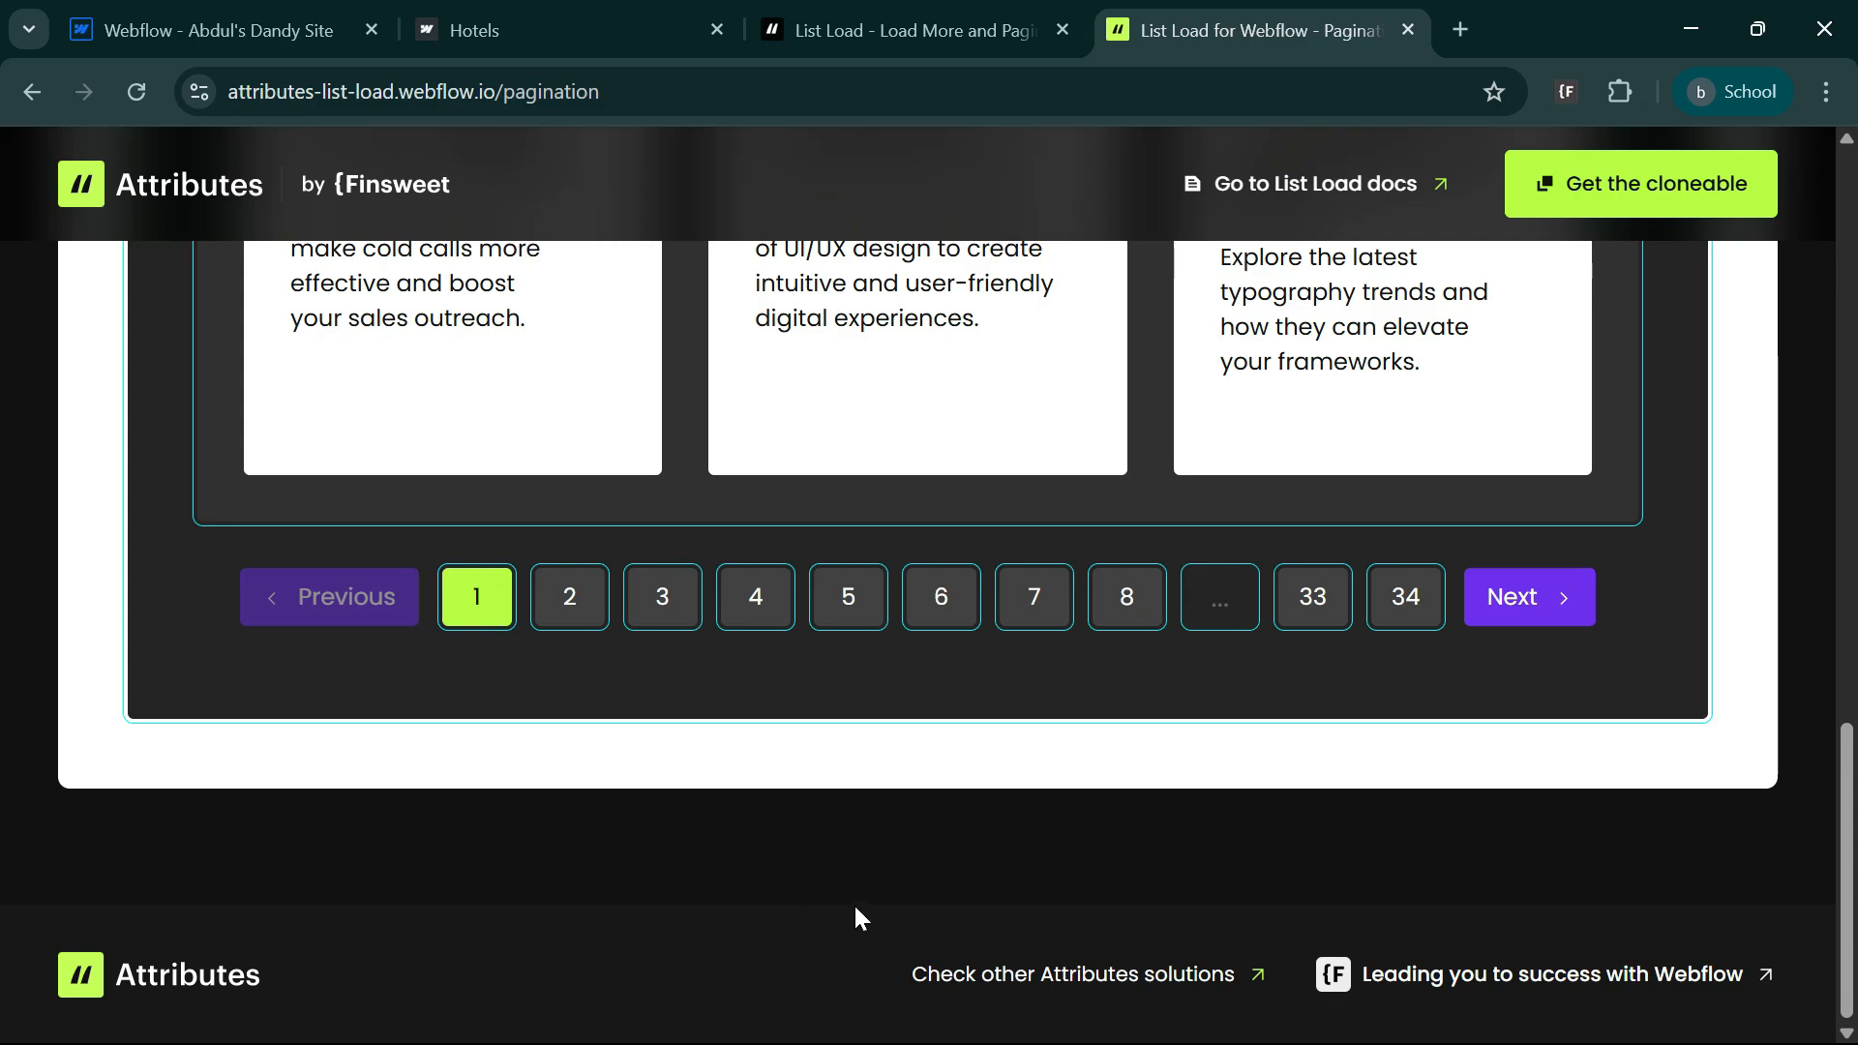
pyautogui.scroll(10, 841, 904)
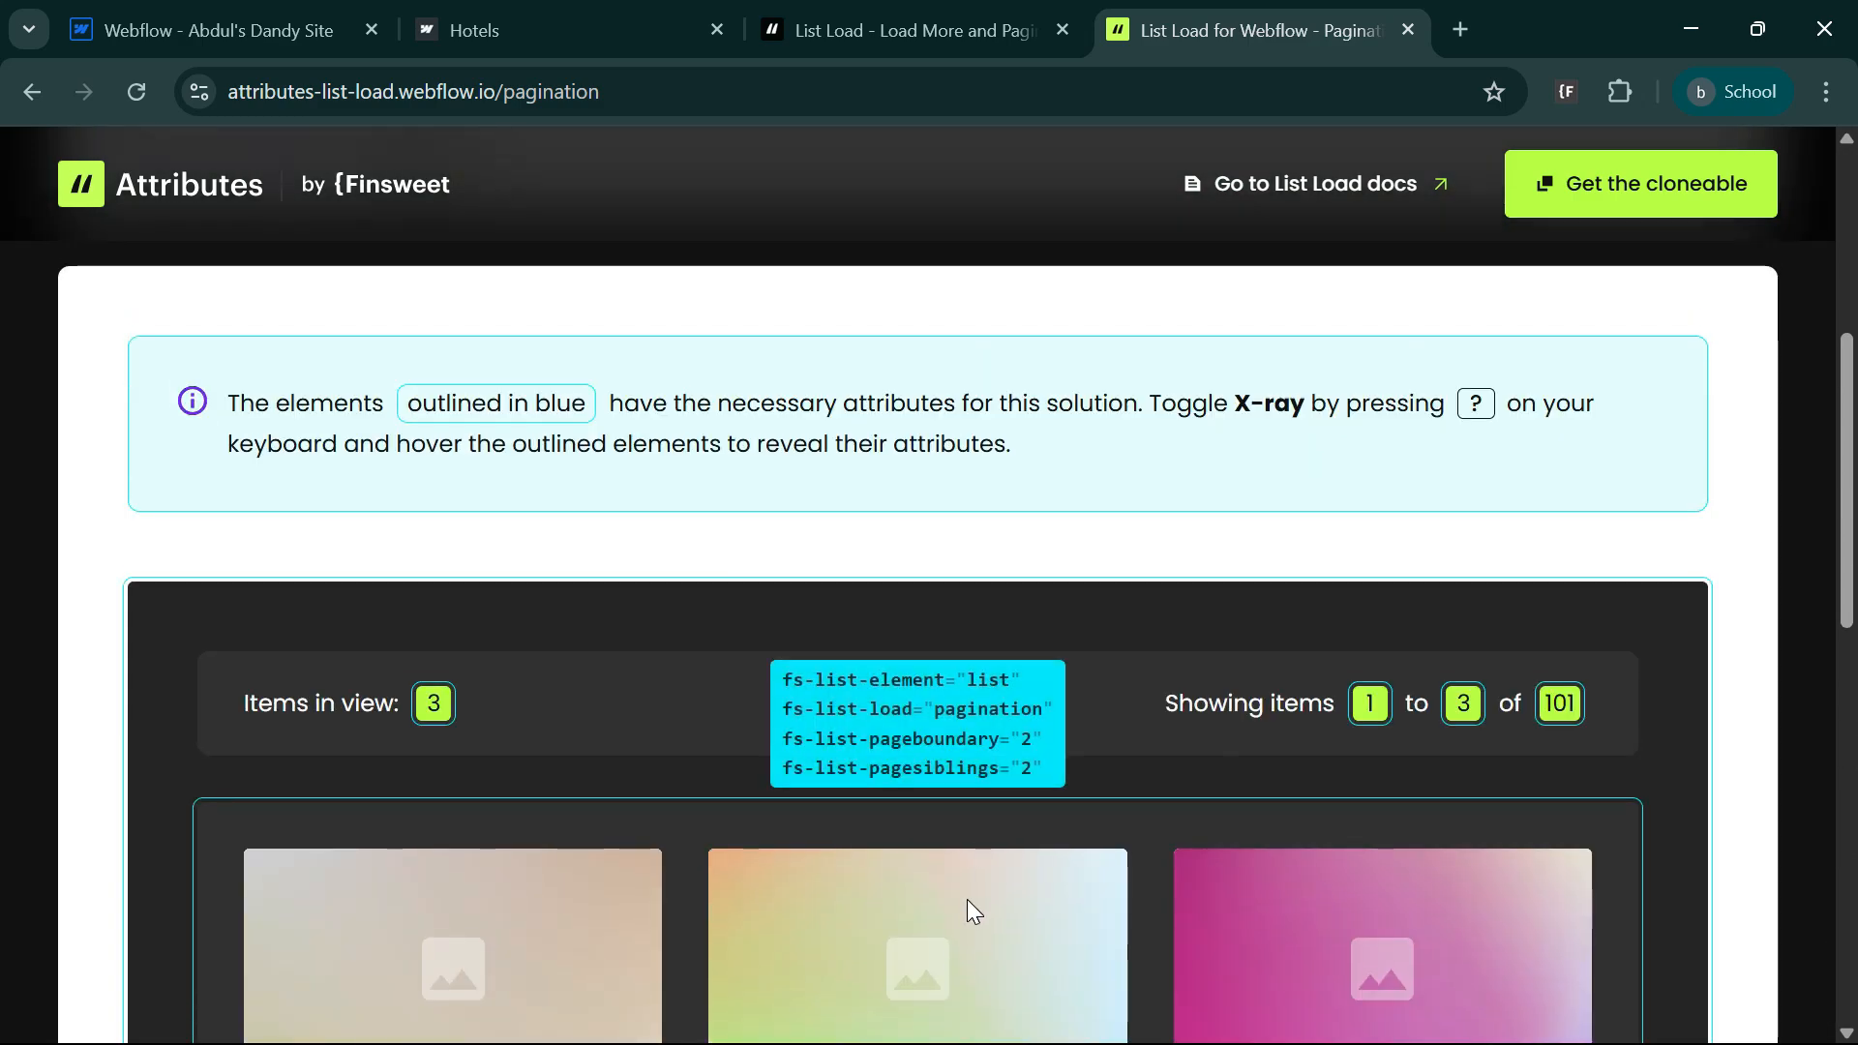
pyautogui.scroll(-10, 950, 944)
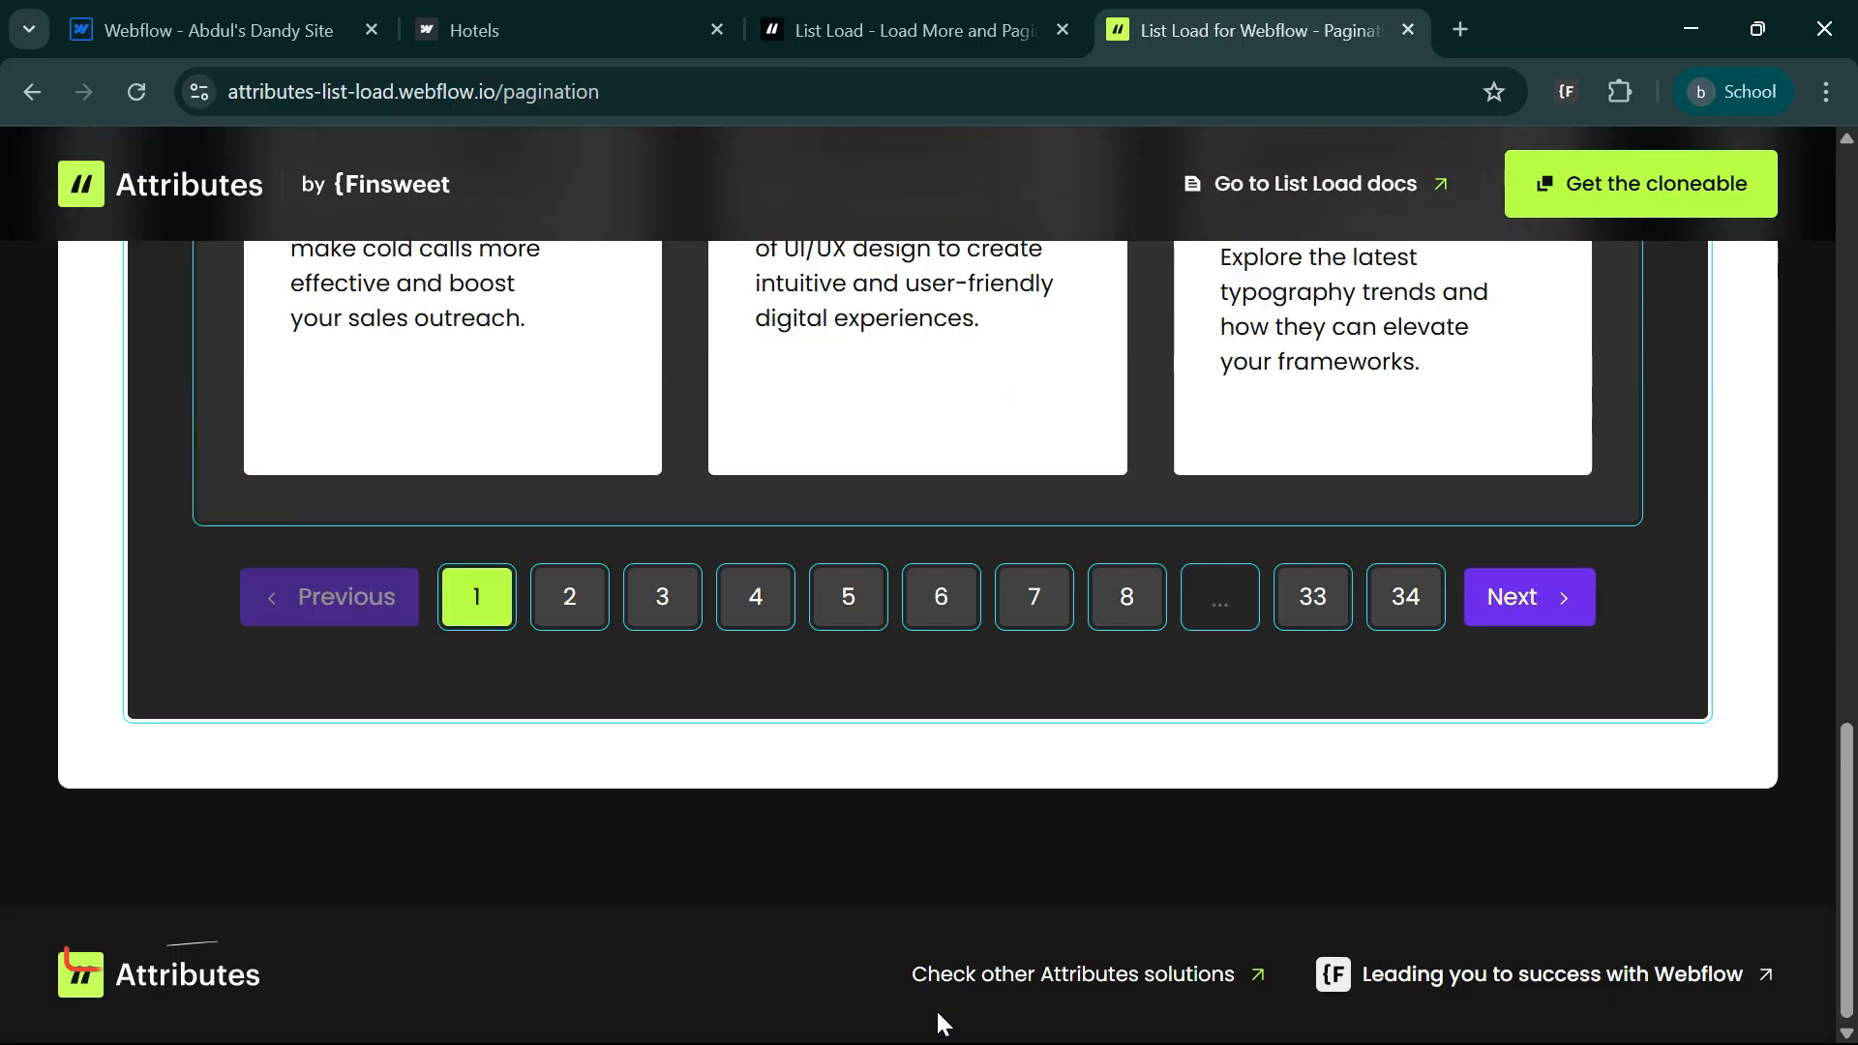
pyautogui.click(1123, 601)
pyautogui.scroll(-7, 1091, 795)
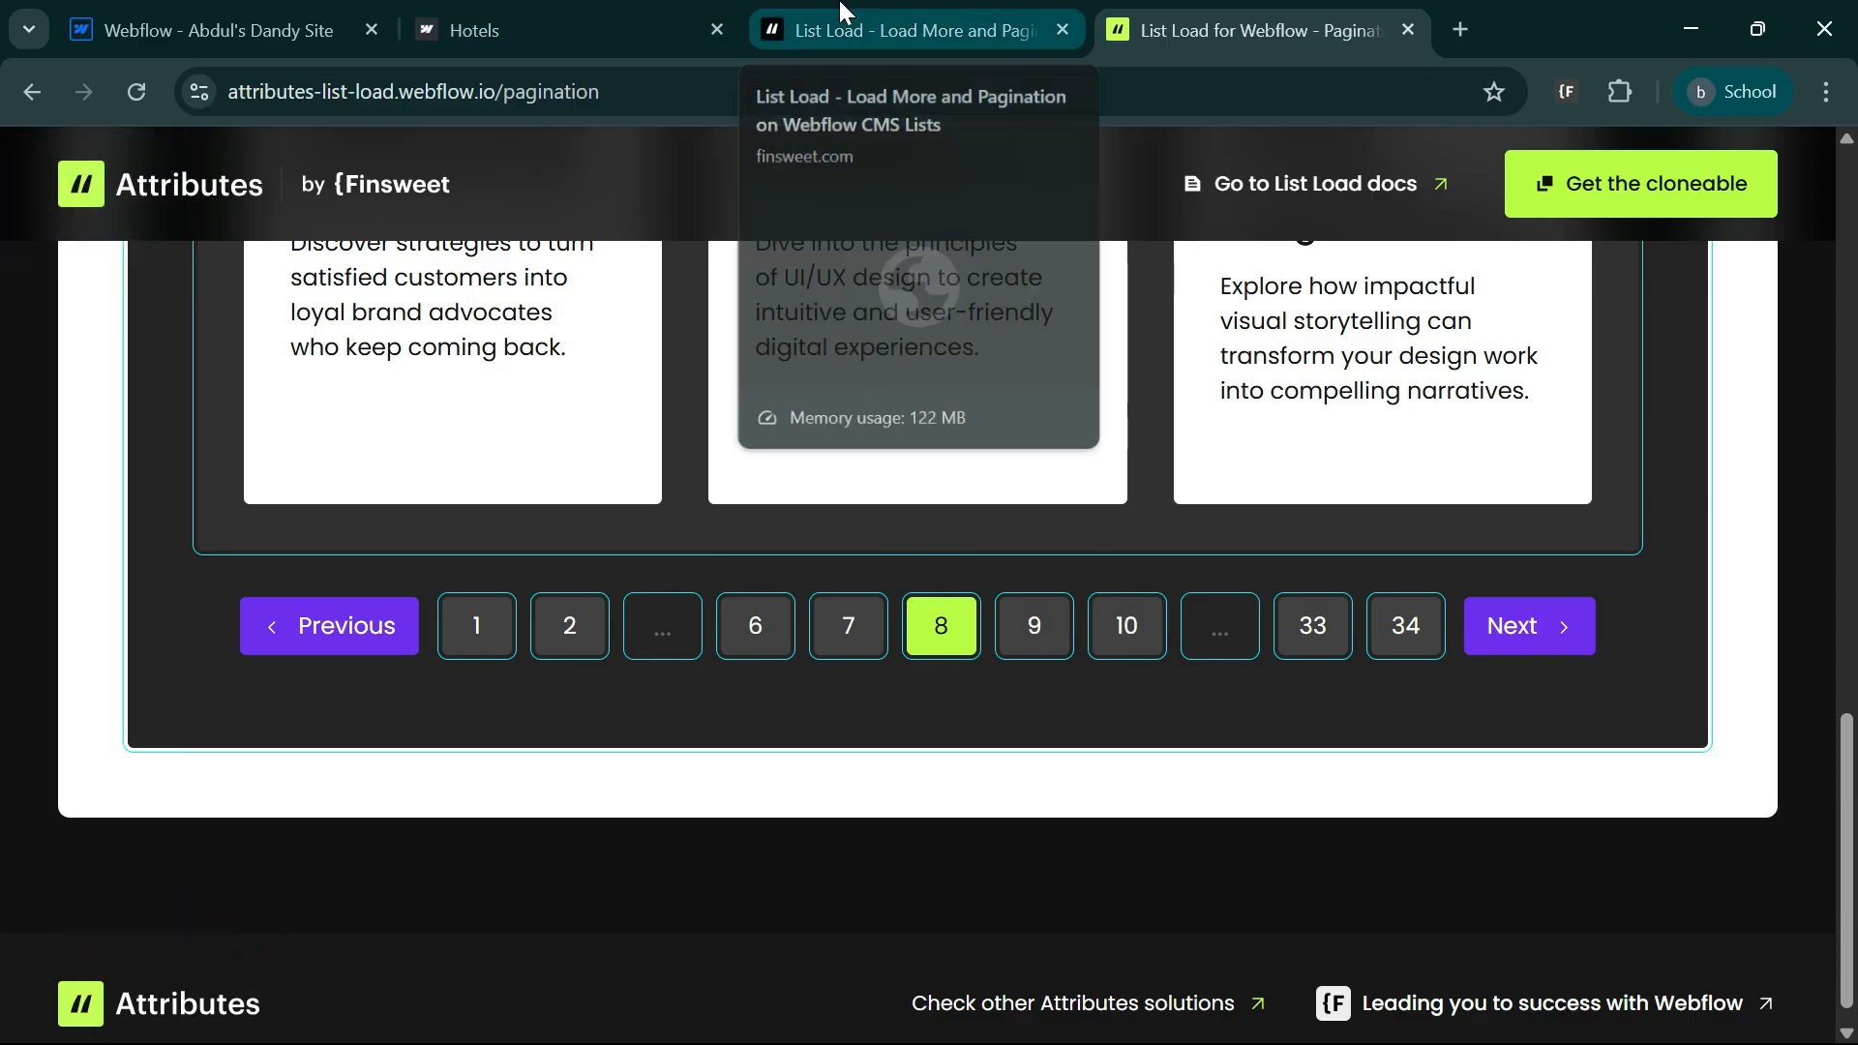
# - In the Finsweet docs, review the optional Disabled Next & Previous and Query Parameters settings
pyautogui.click(869, 31)
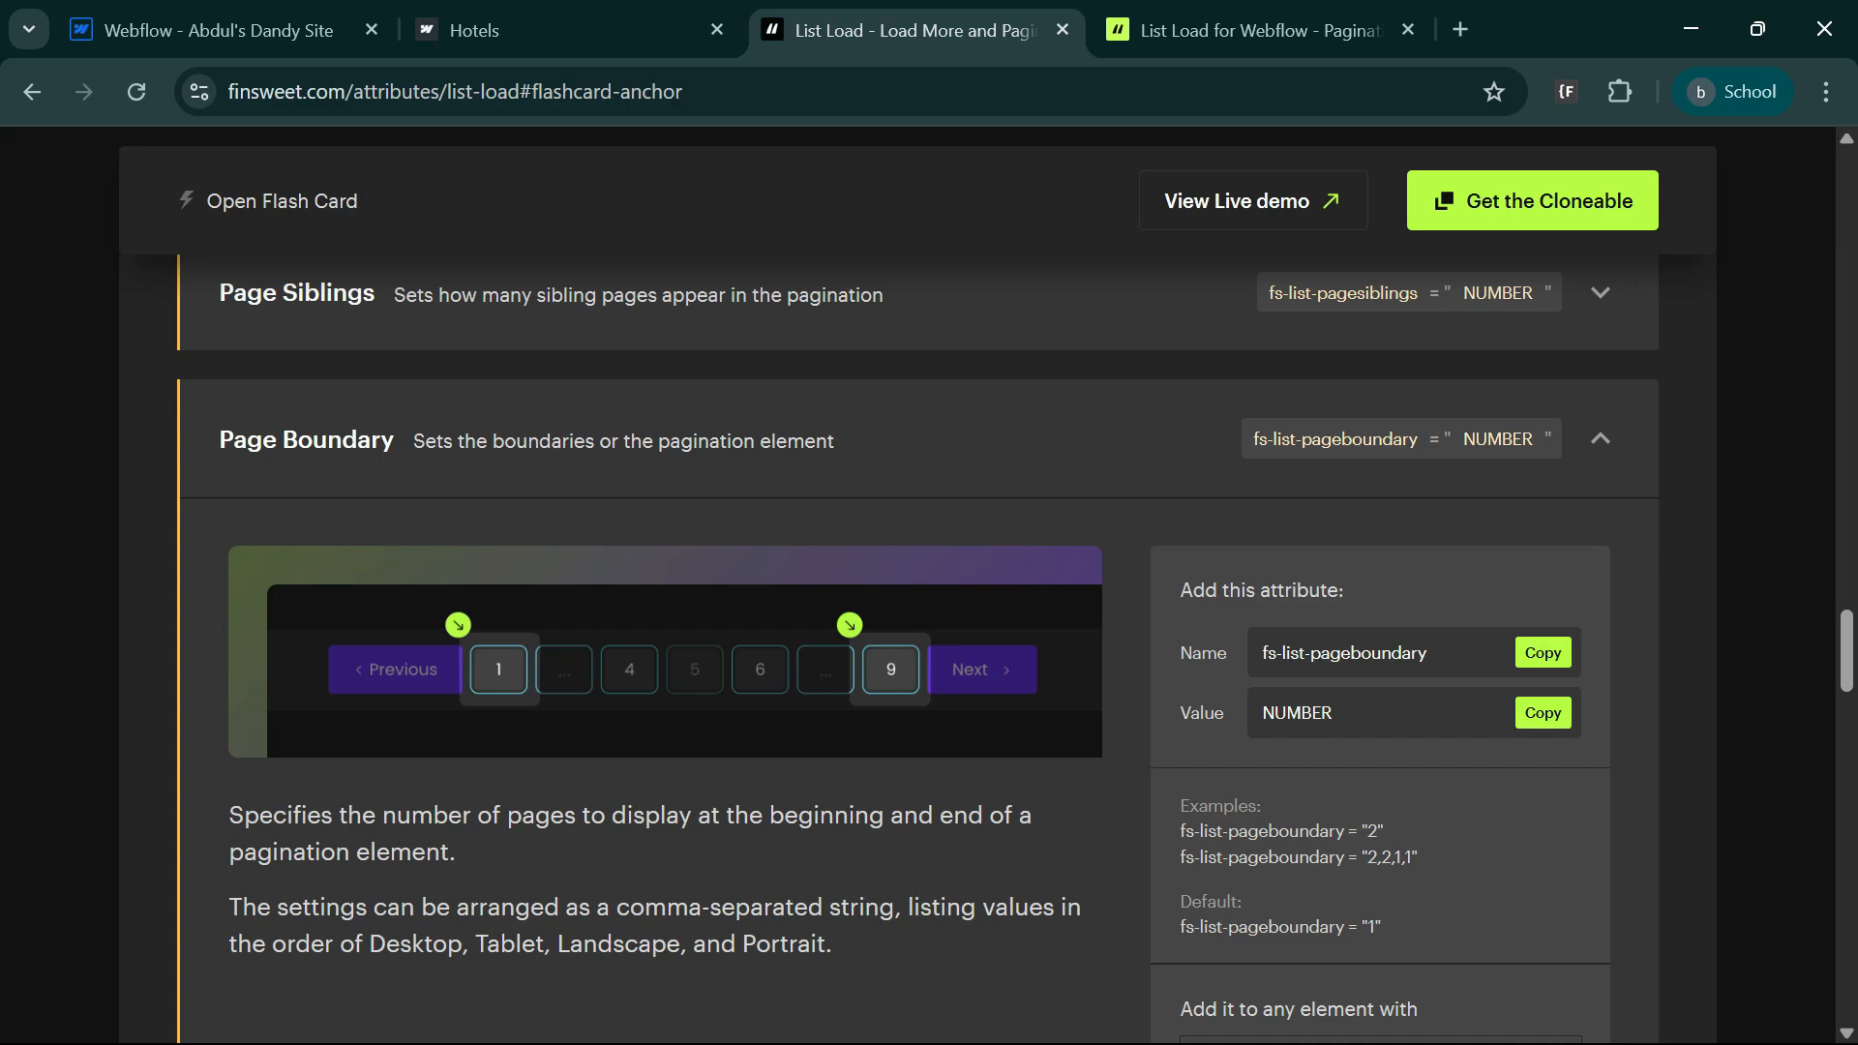
pyautogui.scroll(2, 278, 577)
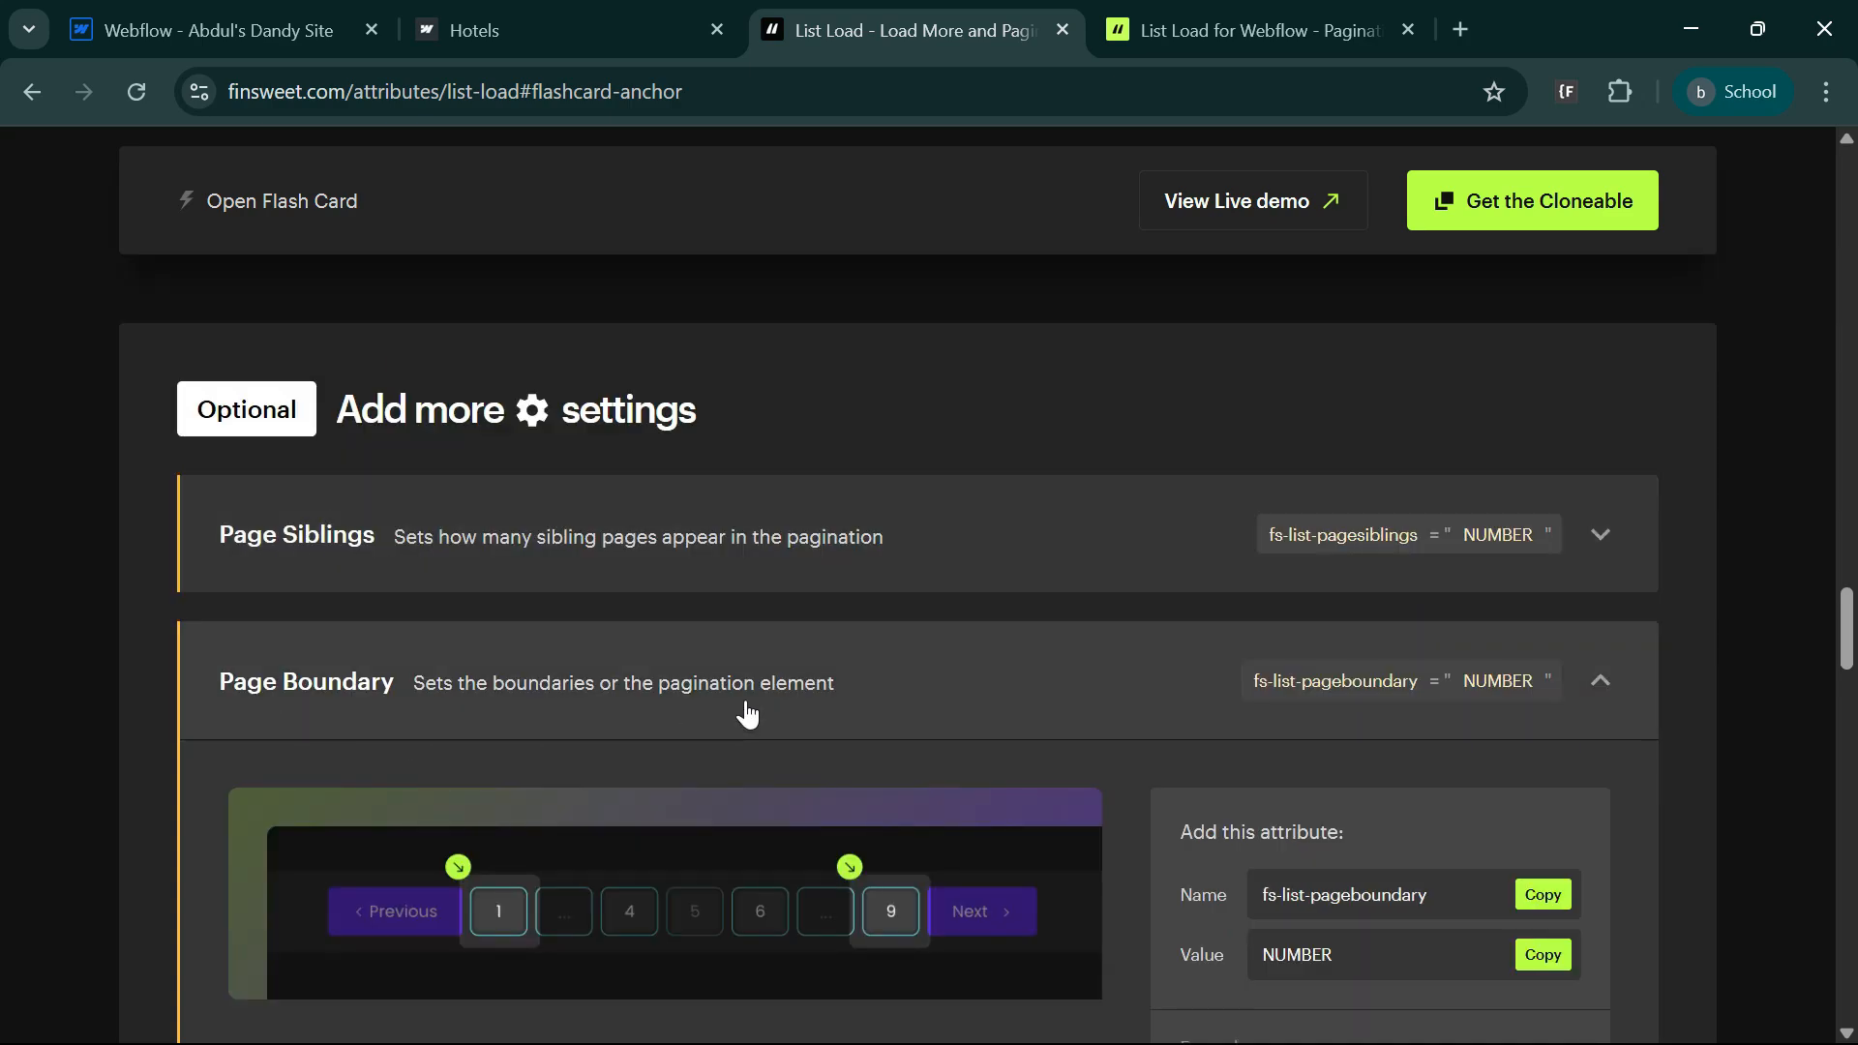
pyautogui.click(747, 714)
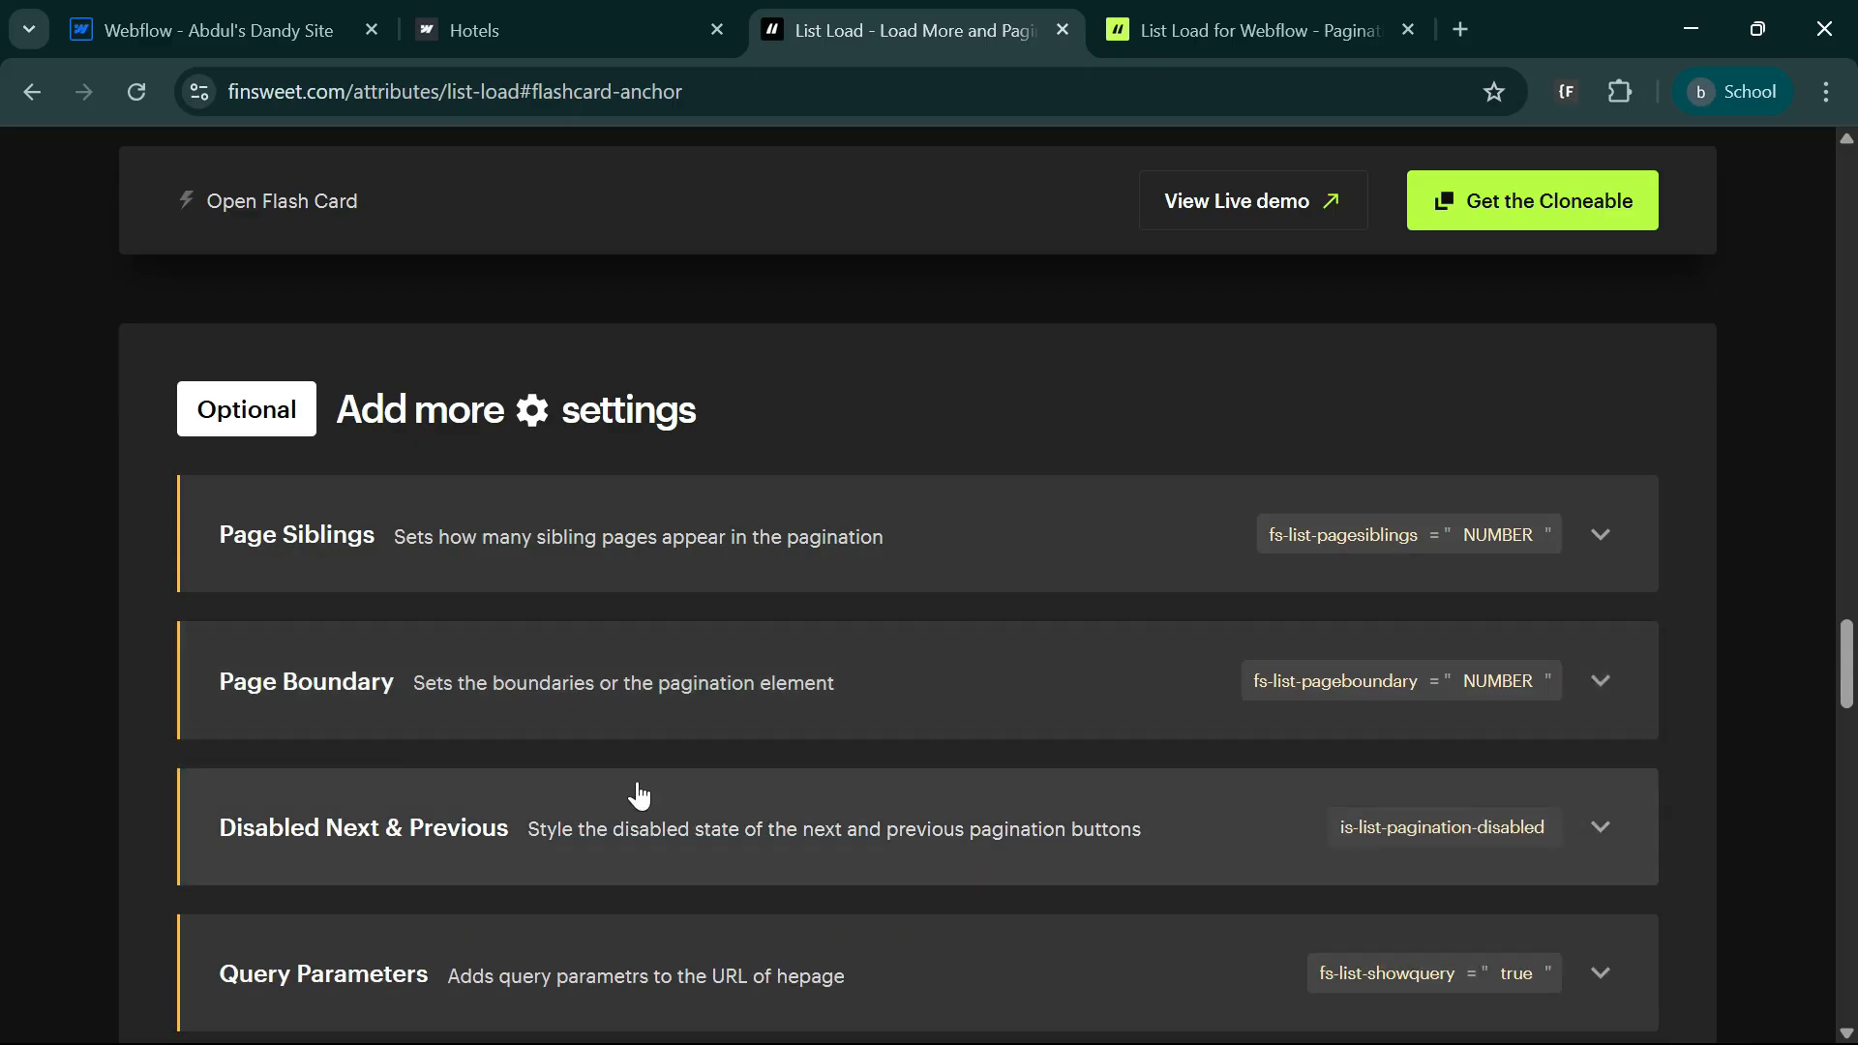
pyautogui.click(633, 792)
pyautogui.scroll(-2, 426, 892)
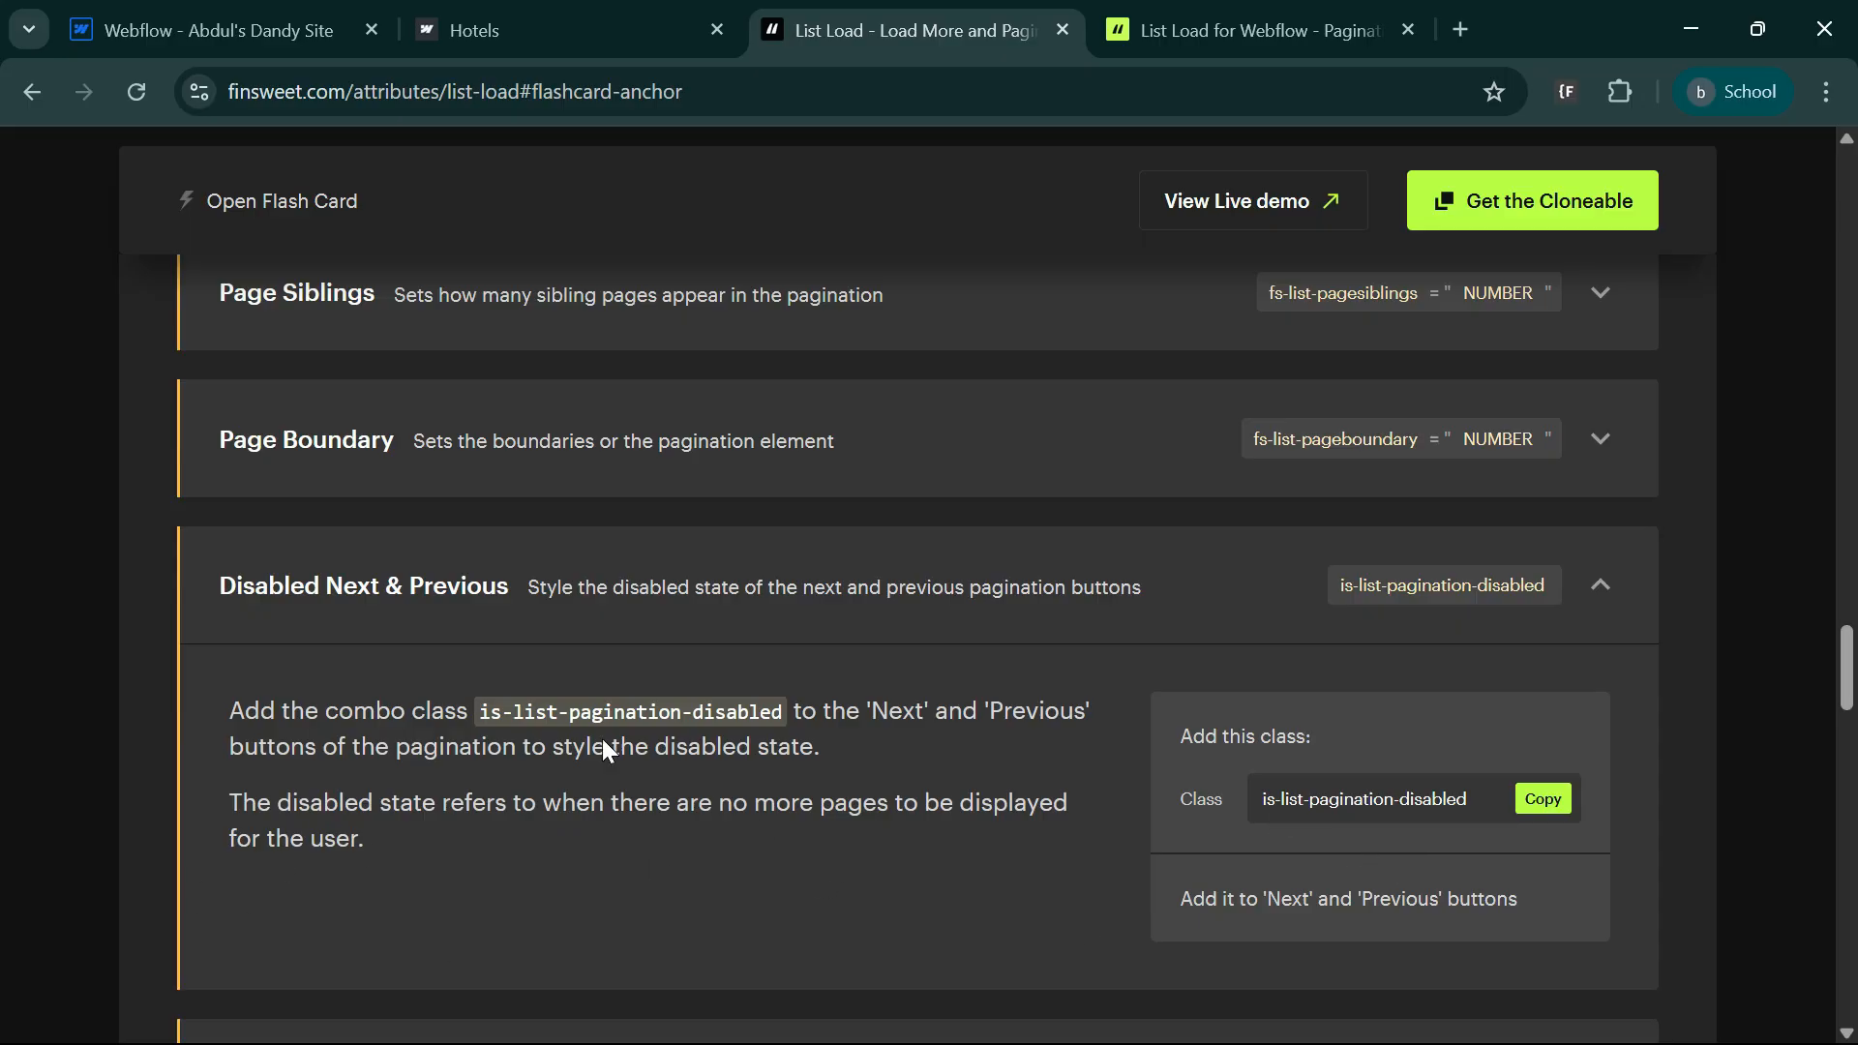
pyautogui.scroll(-3, 541, 759)
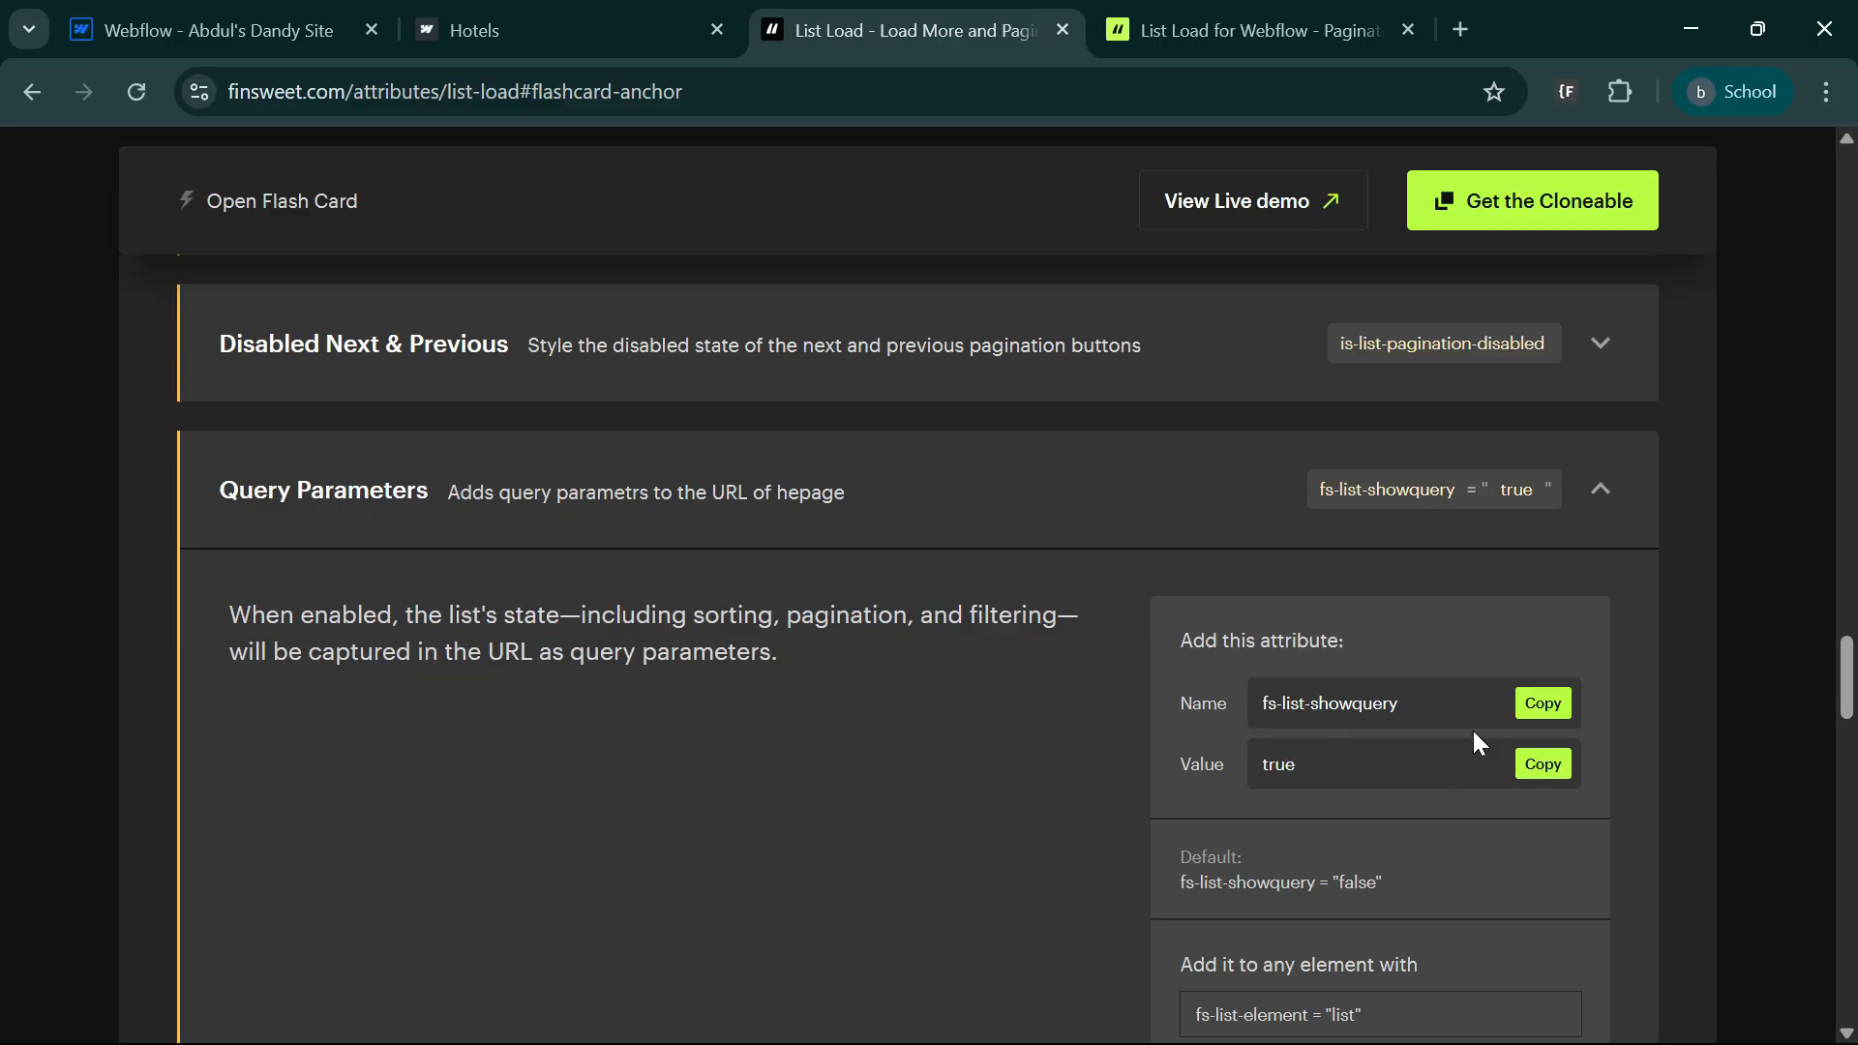
pyautogui.scroll(-3, 1380, 915)
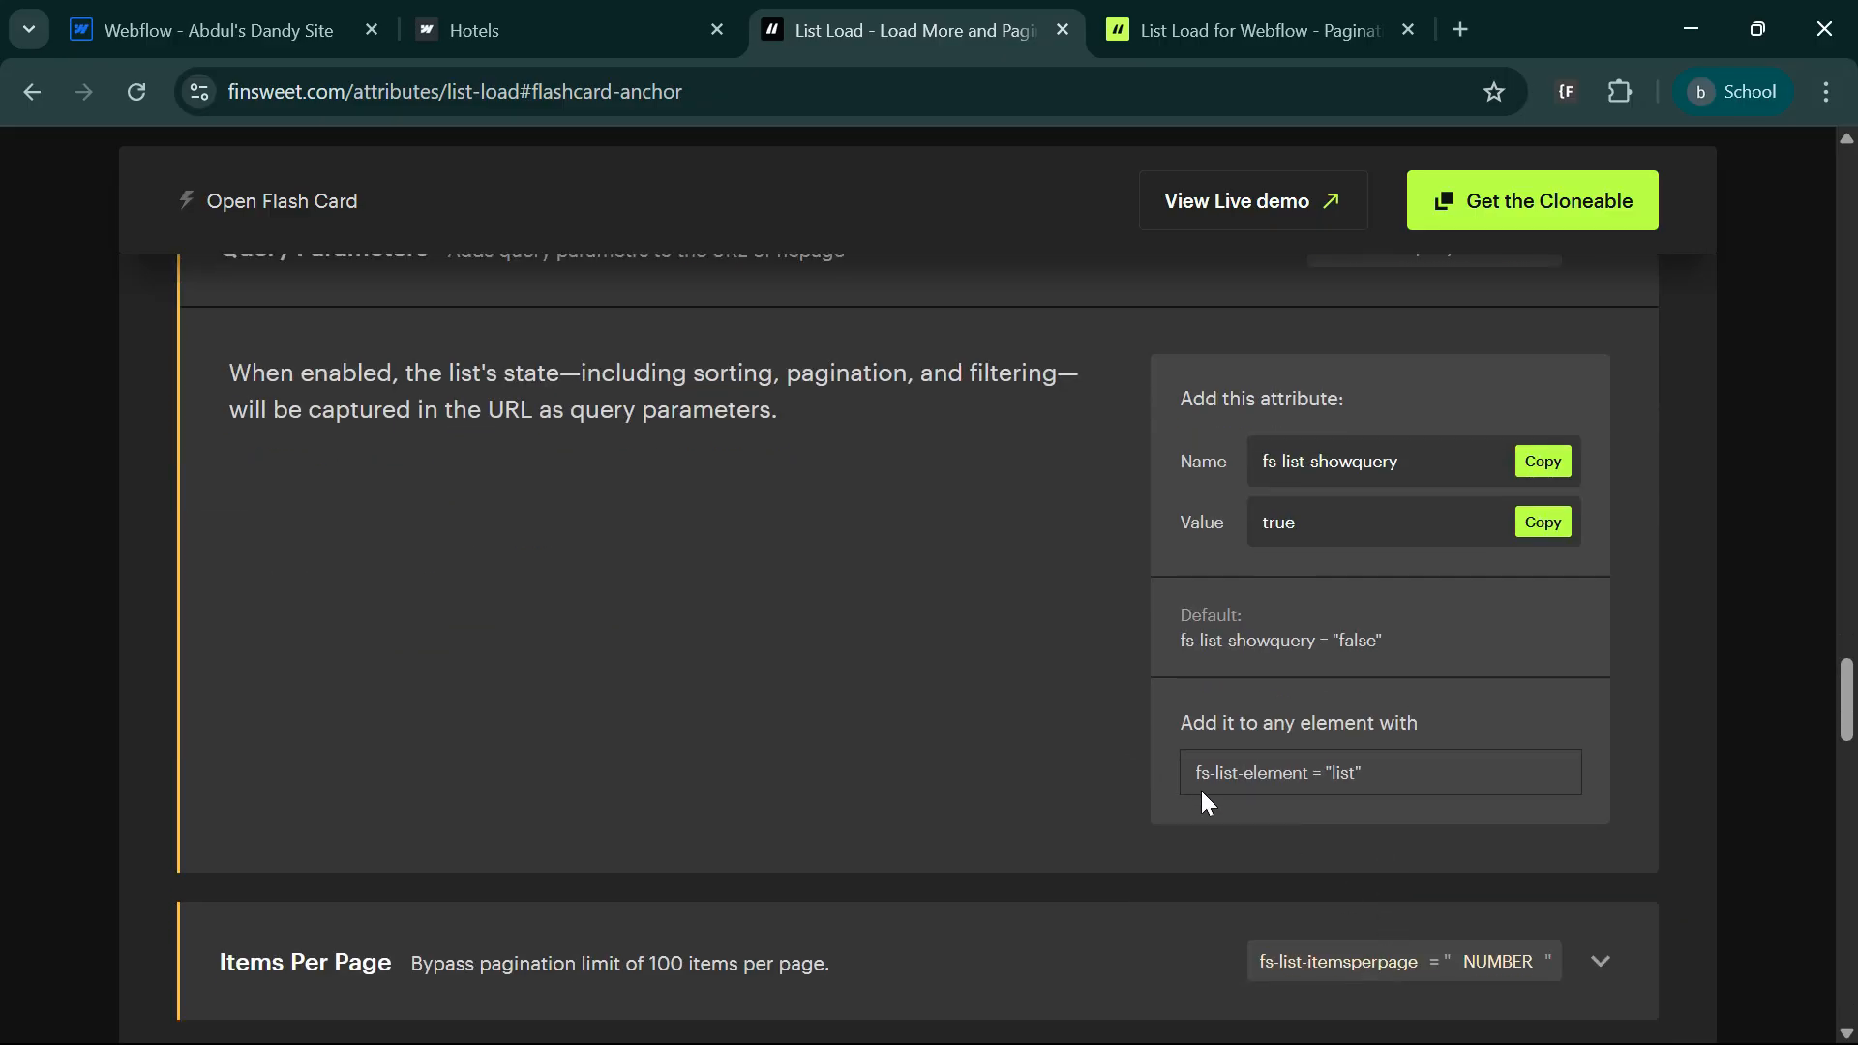
# - On the live Hotels page, test page button 5 and check the page query parameter in the URL
pyautogui.hotkey('ctrl', 'shift', 'Tab')
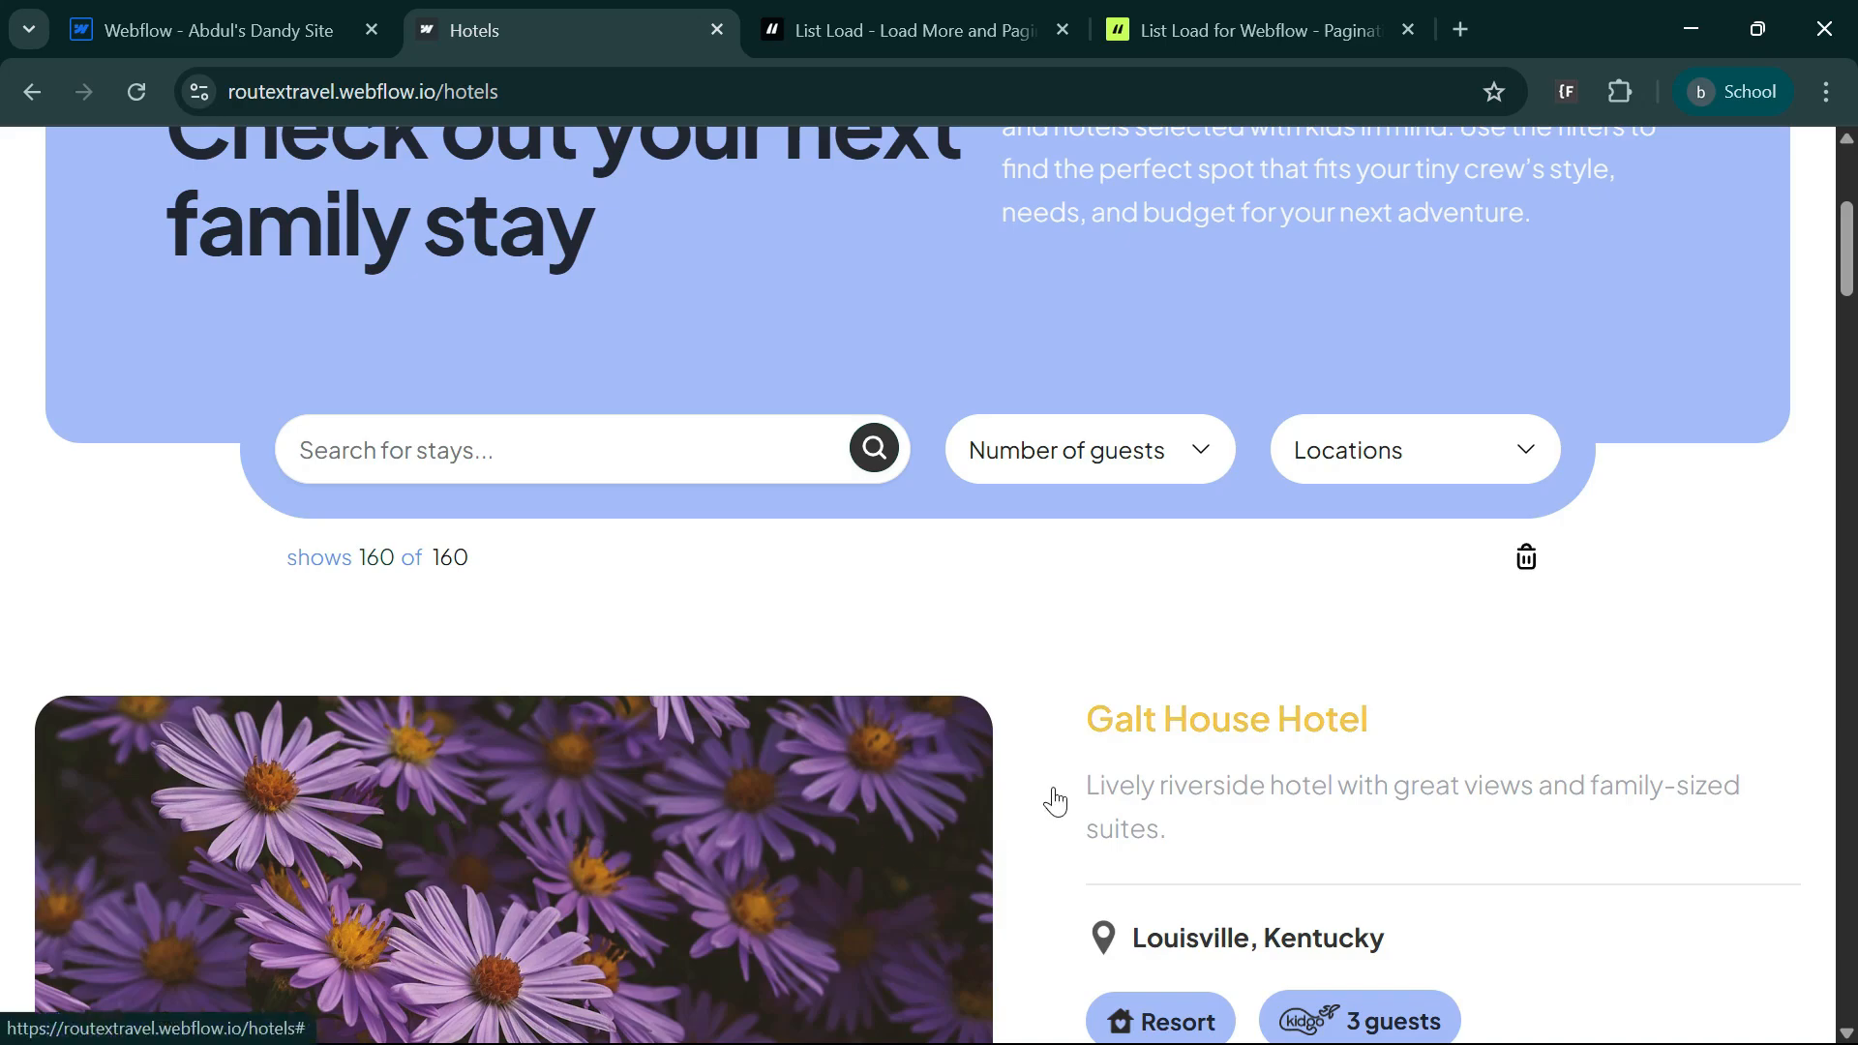
pyautogui.scroll(-20, 1056, 801)
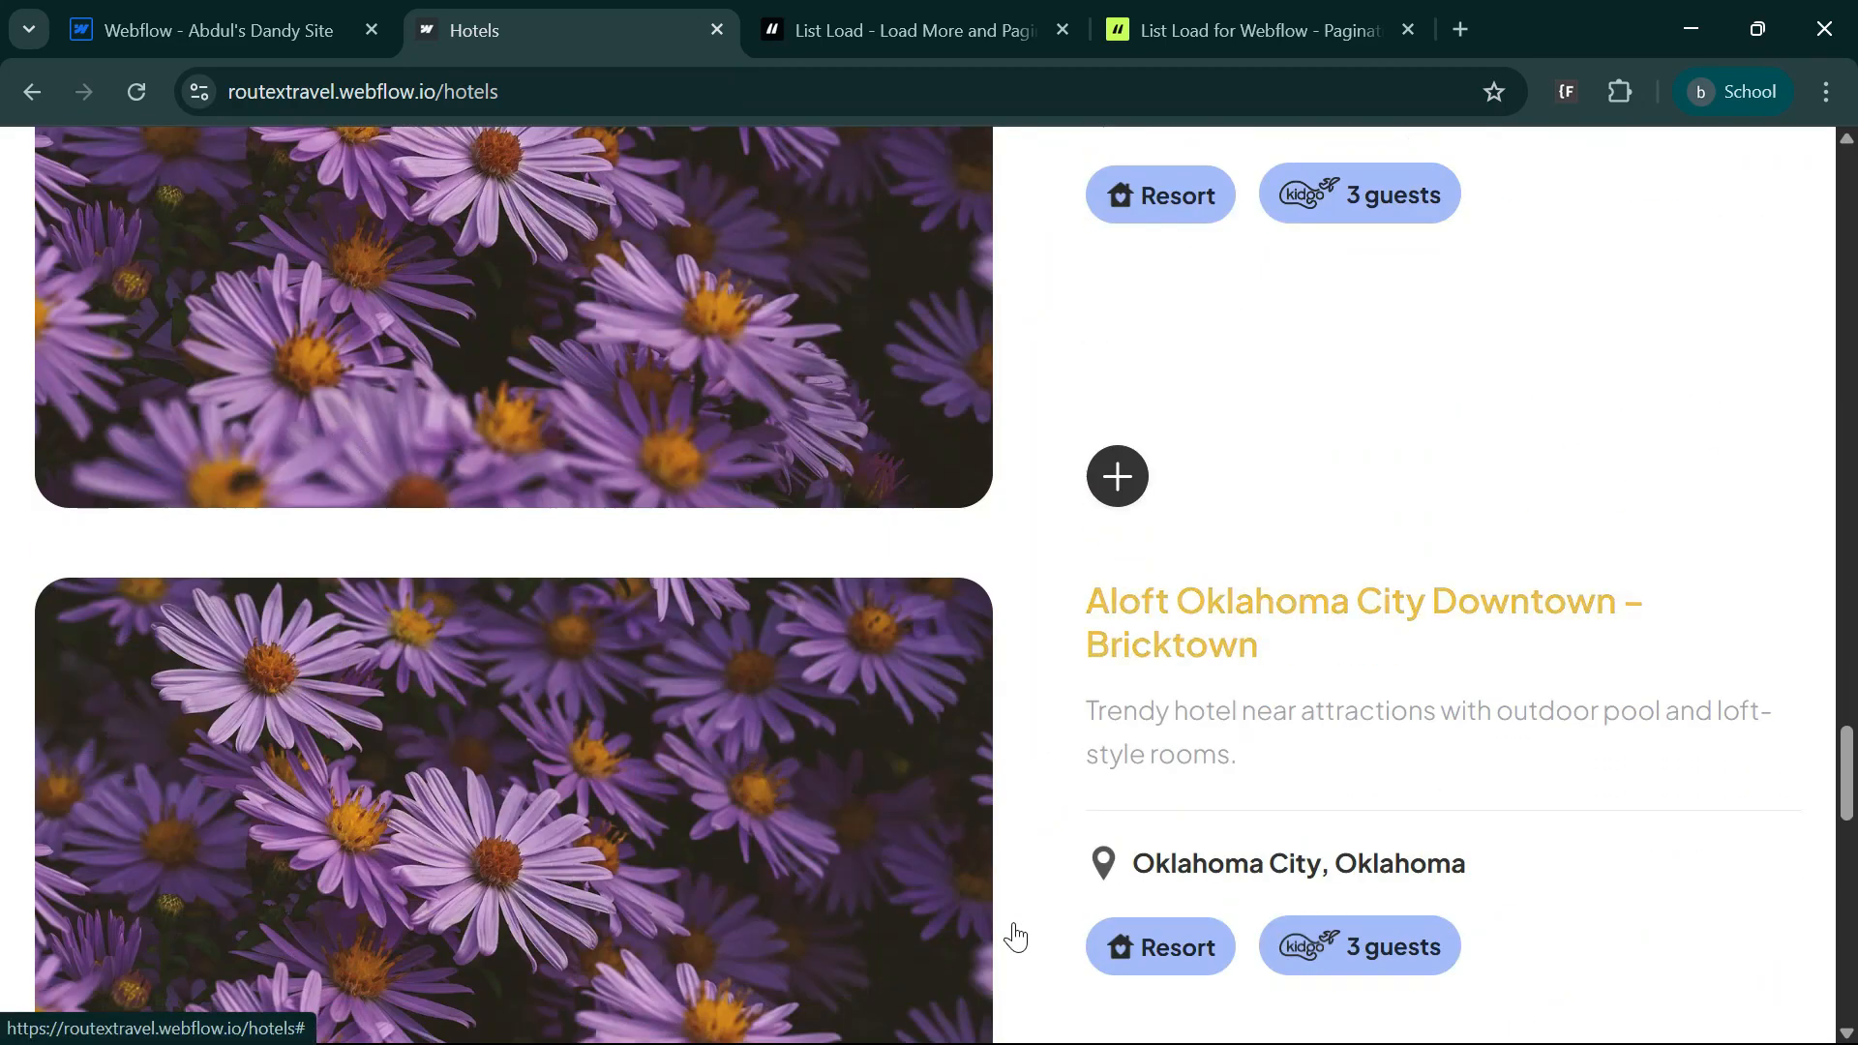
pyautogui.scroll(-15, 1015, 935)
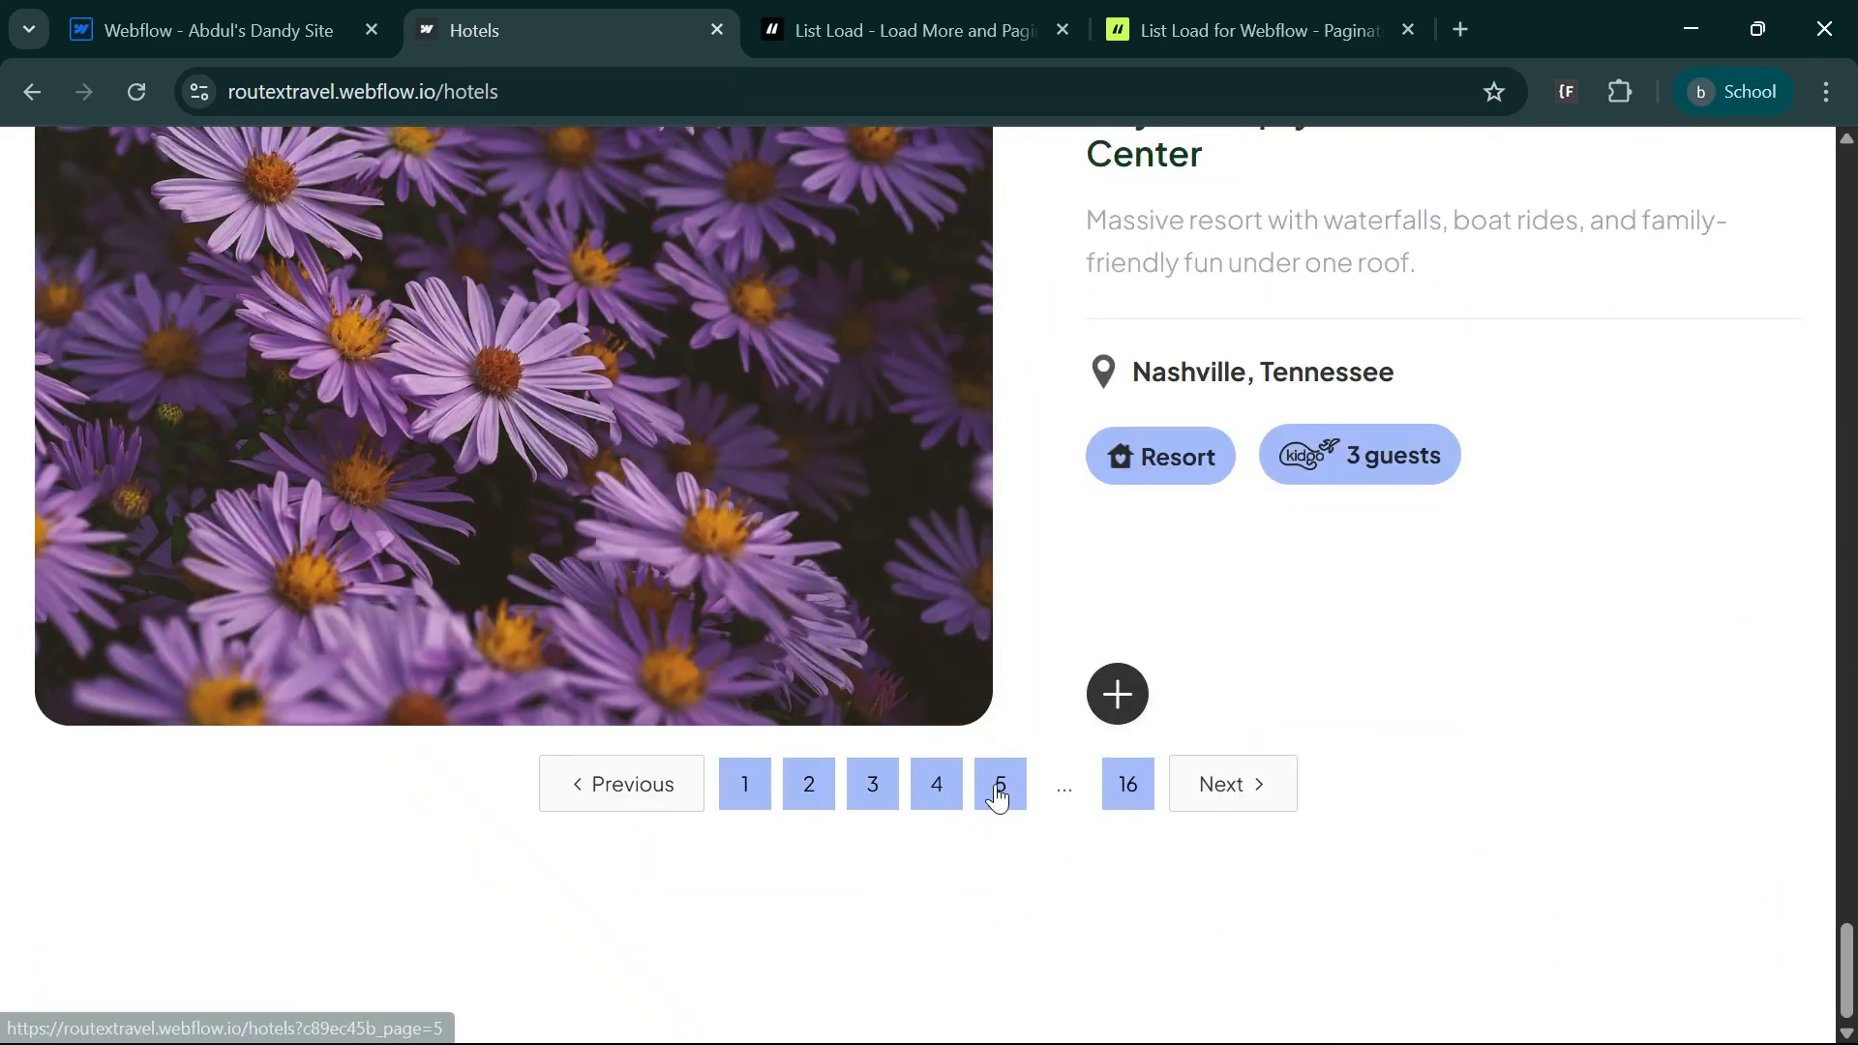
pyautogui.click(998, 796)
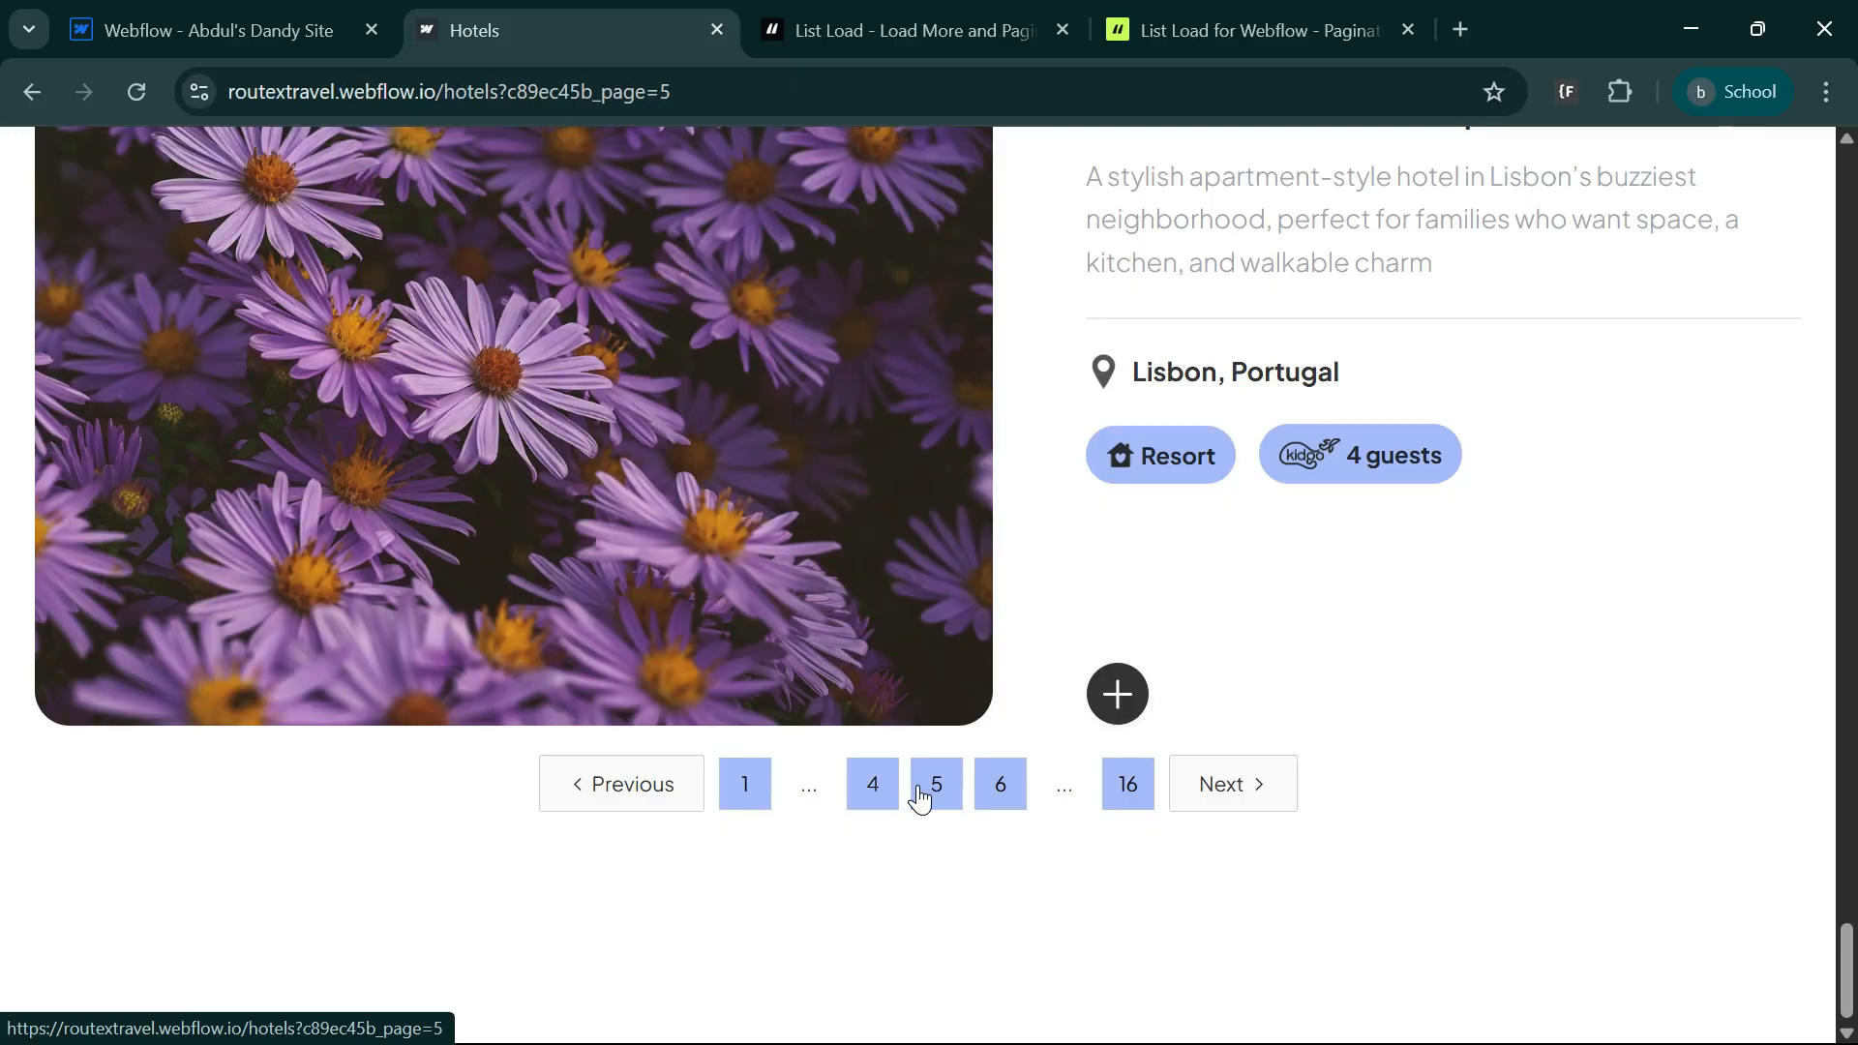